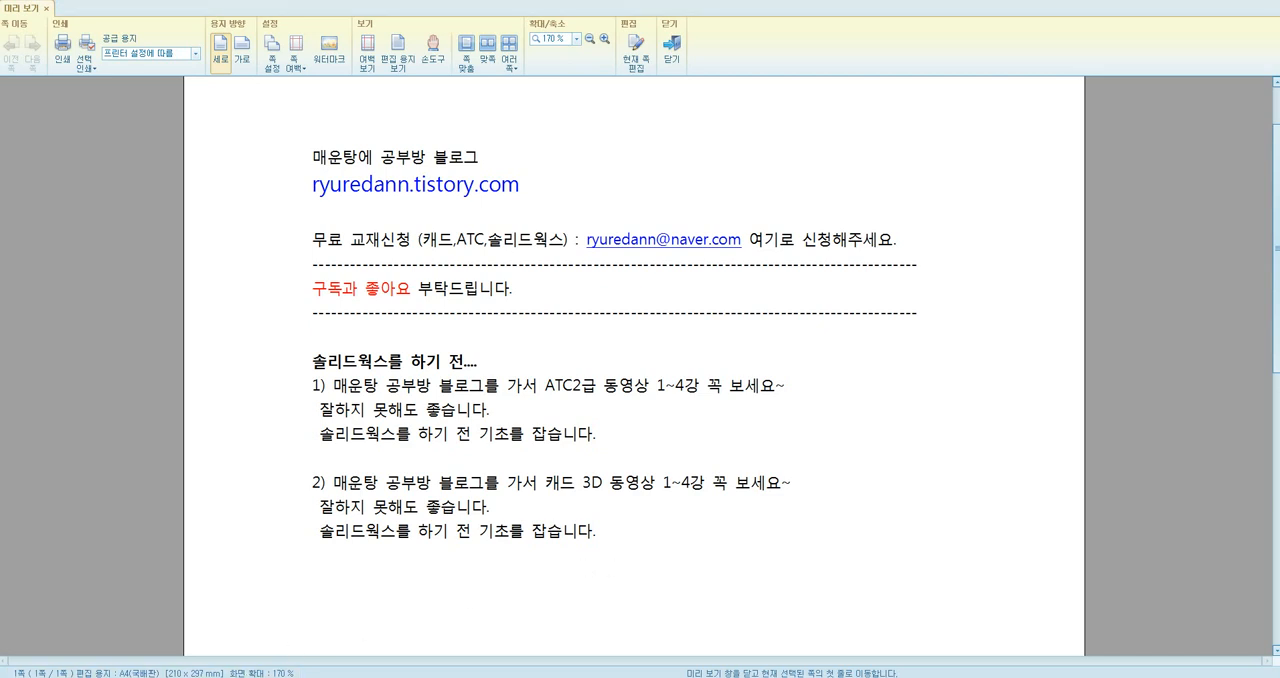
# Step: Switch to SOLIDWORKS and examine the revolved sphere and the revolved bottle parts from several angles
pyautogui.moveTo(230, 676)
pyautogui.click(118, 636)
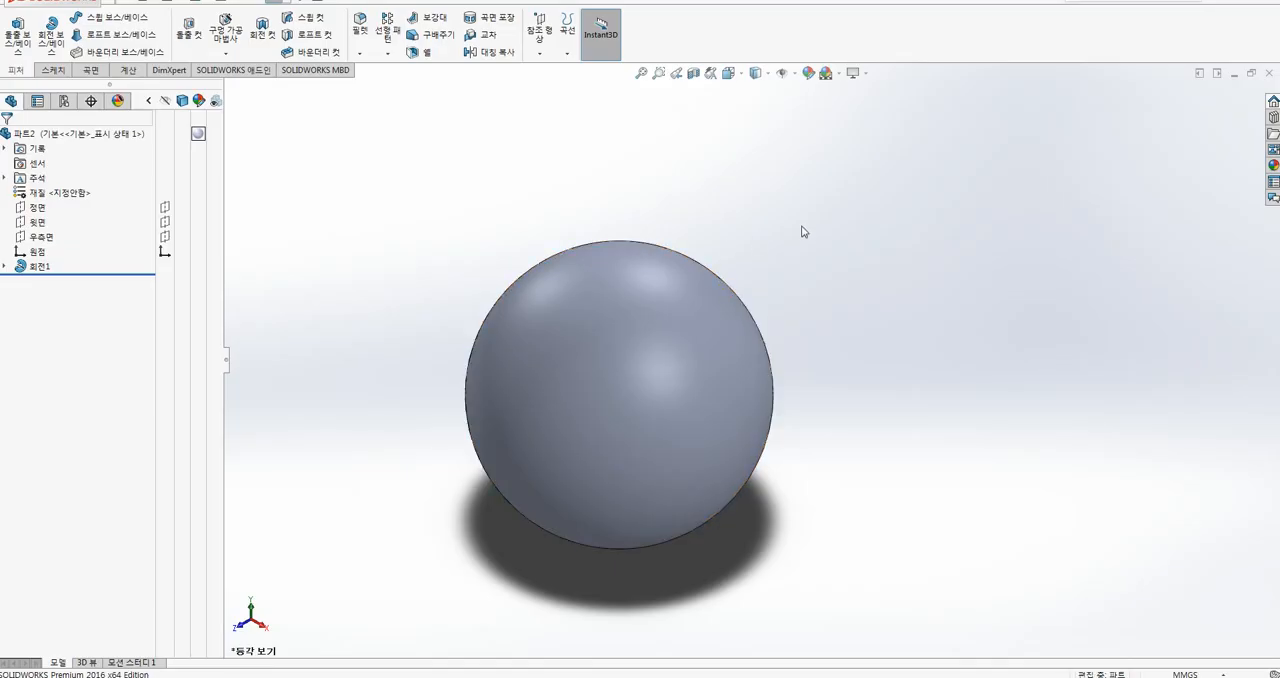
pyautogui.moveTo(894, 275); pyautogui.dragTo(823, 374, button='middle')
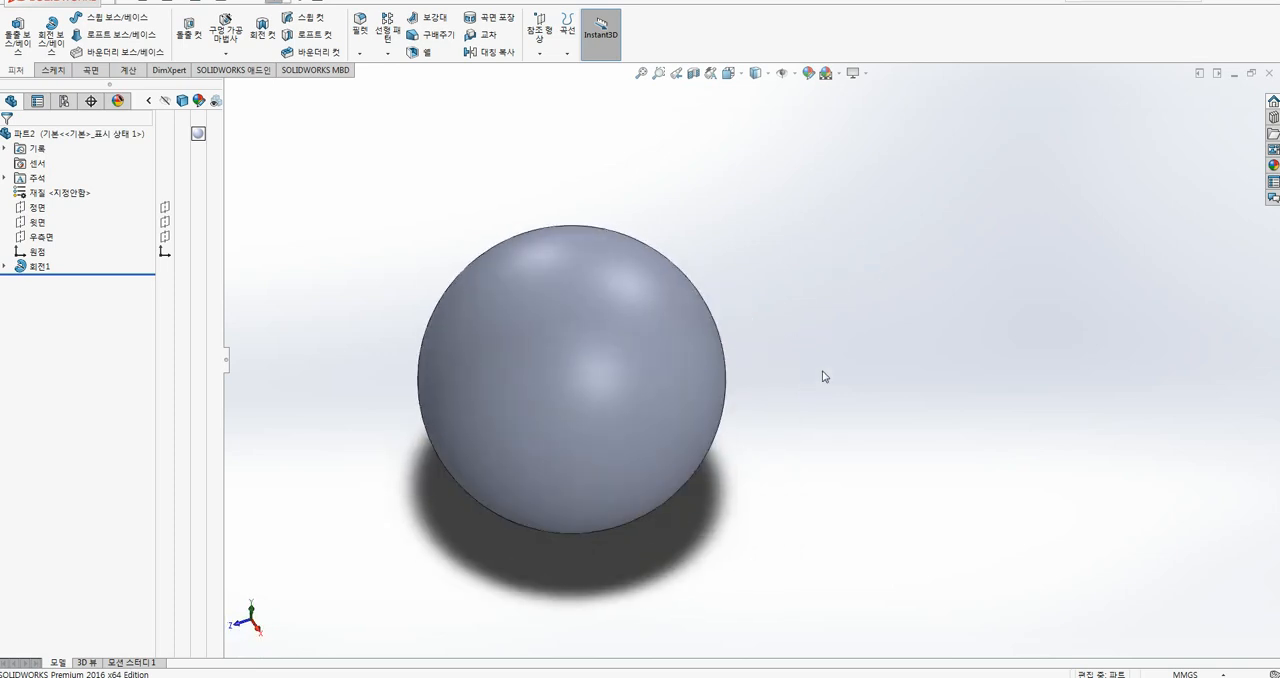
pyautogui.click(359, 632)
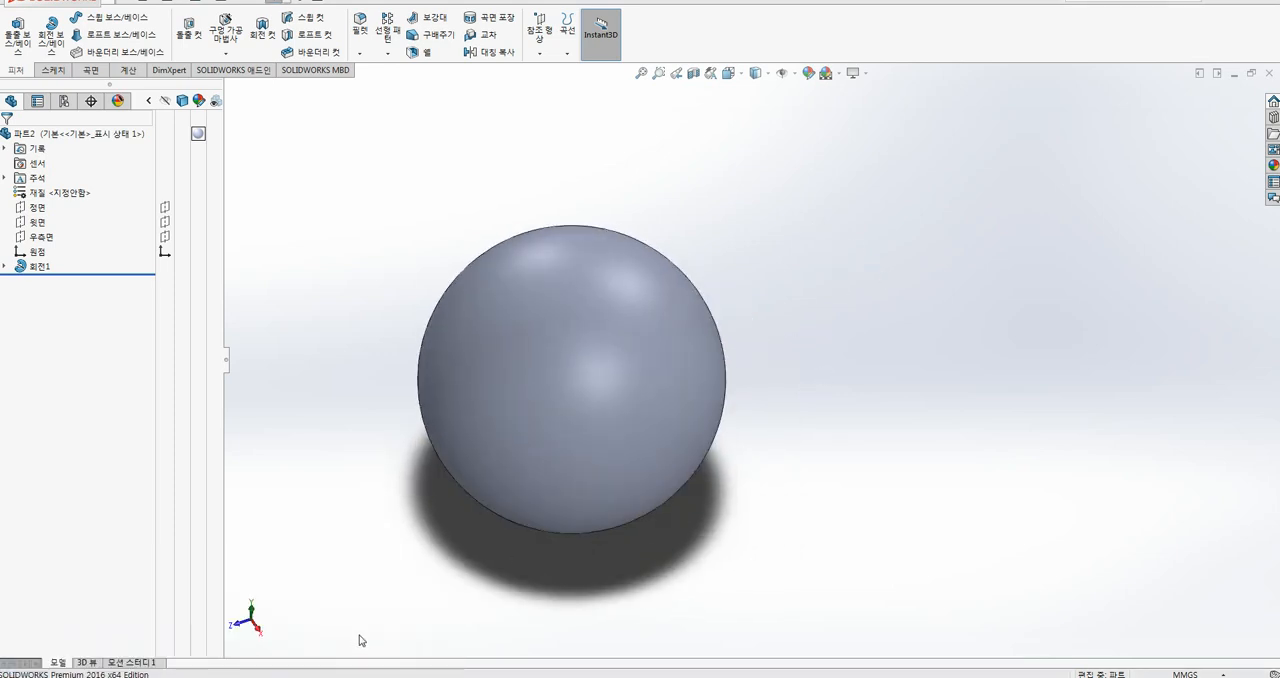
pyautogui.moveTo(938, 395); pyautogui.dragTo(753, 454, button='middle')
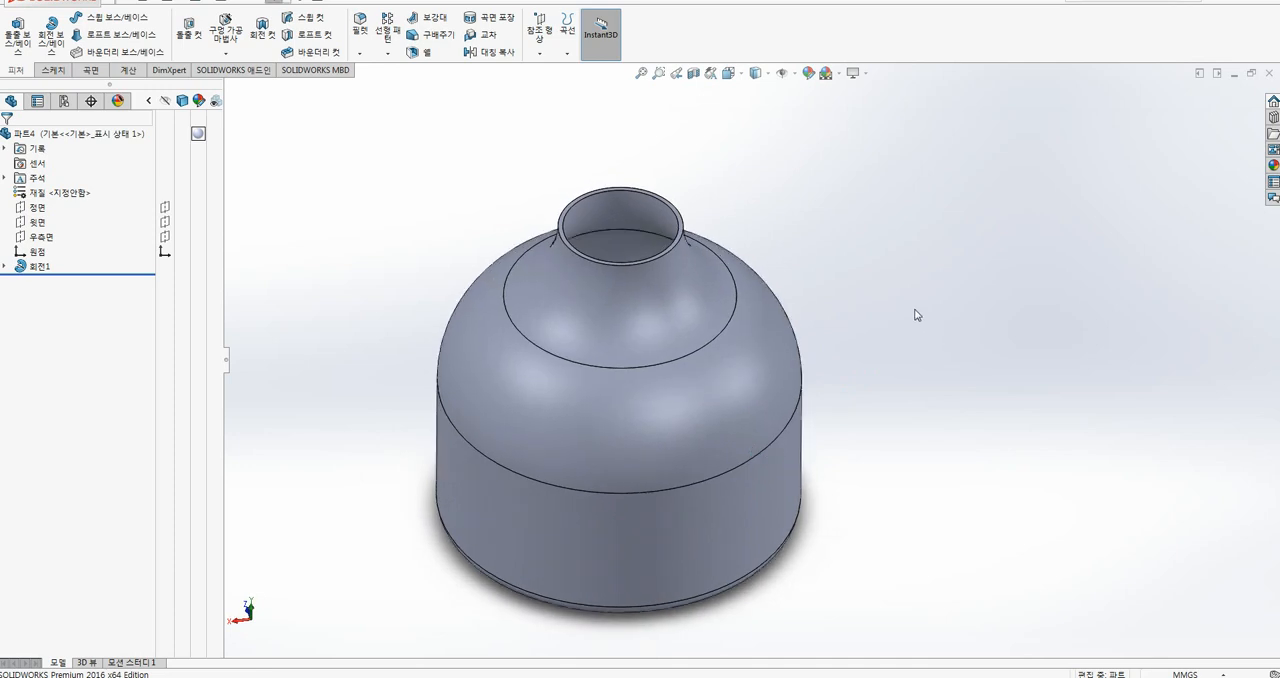
pyautogui.moveTo(920, 343); pyautogui.dragTo(908, 233, button='middle')
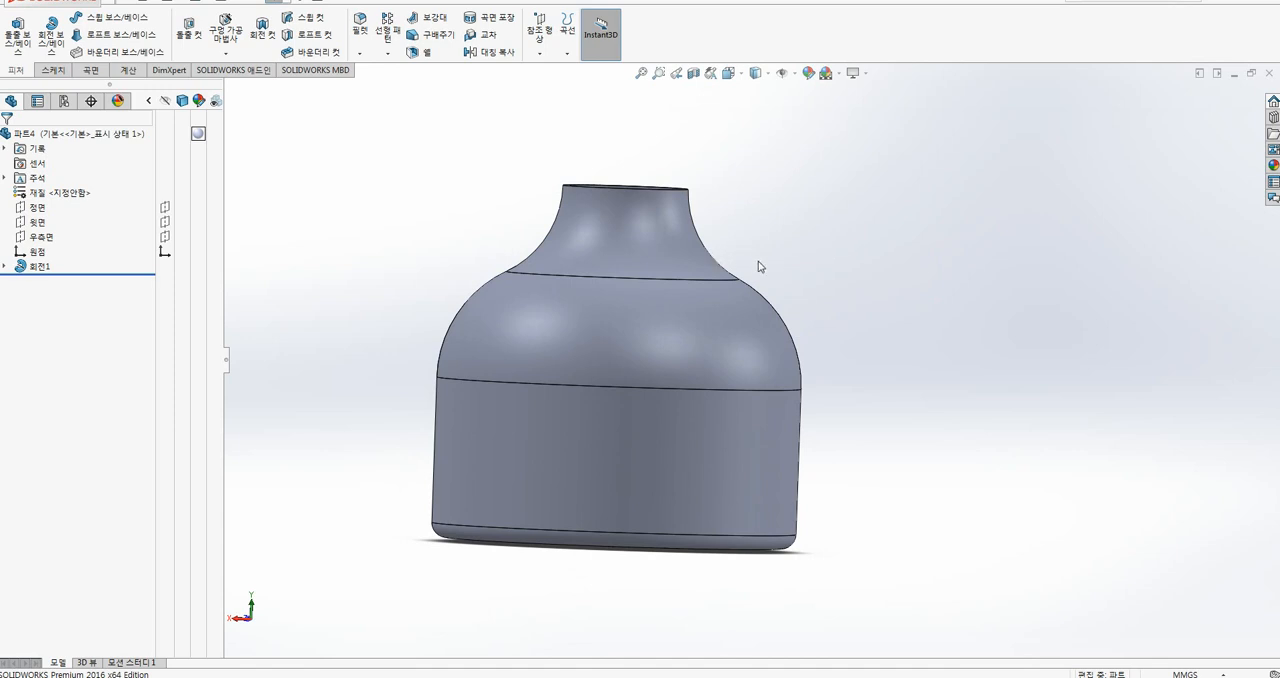
pyautogui.moveTo(804, 269); pyautogui.dragTo(800, 311, button='middle')
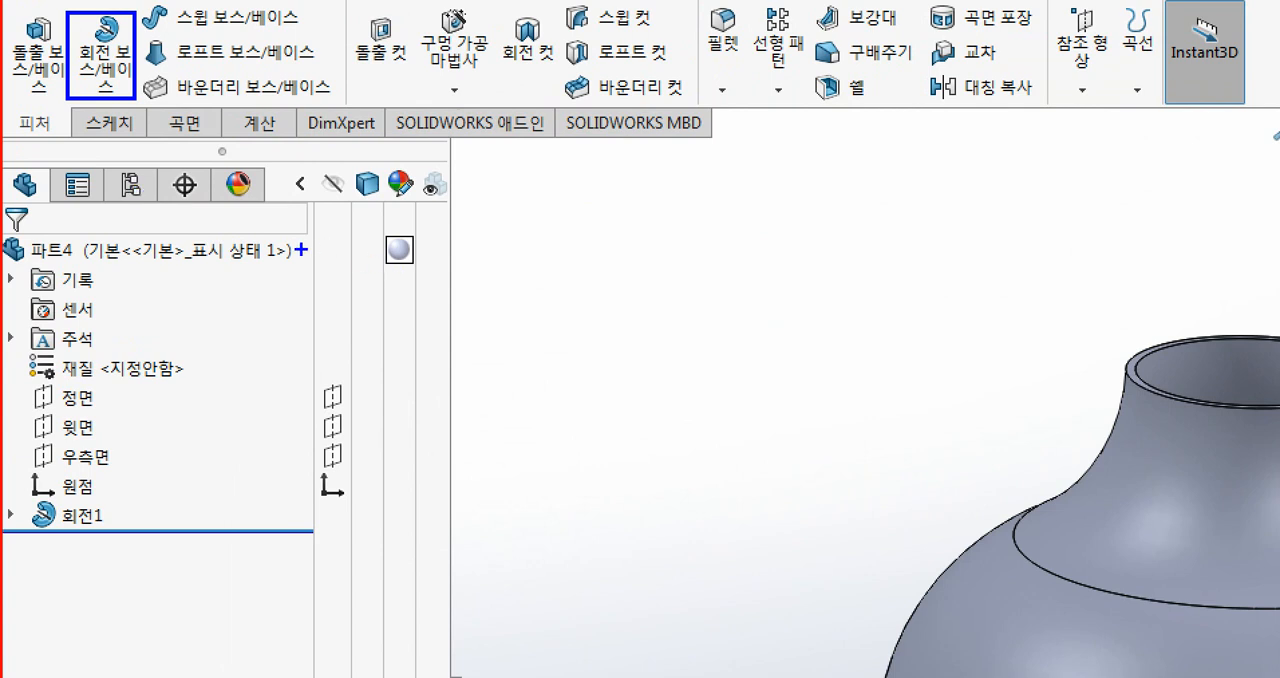
pyautogui.moveTo(32, 90); pyautogui.dragTo(31, 120)
pyautogui.moveTo(379, 68); pyautogui.dragTo(380, 128)
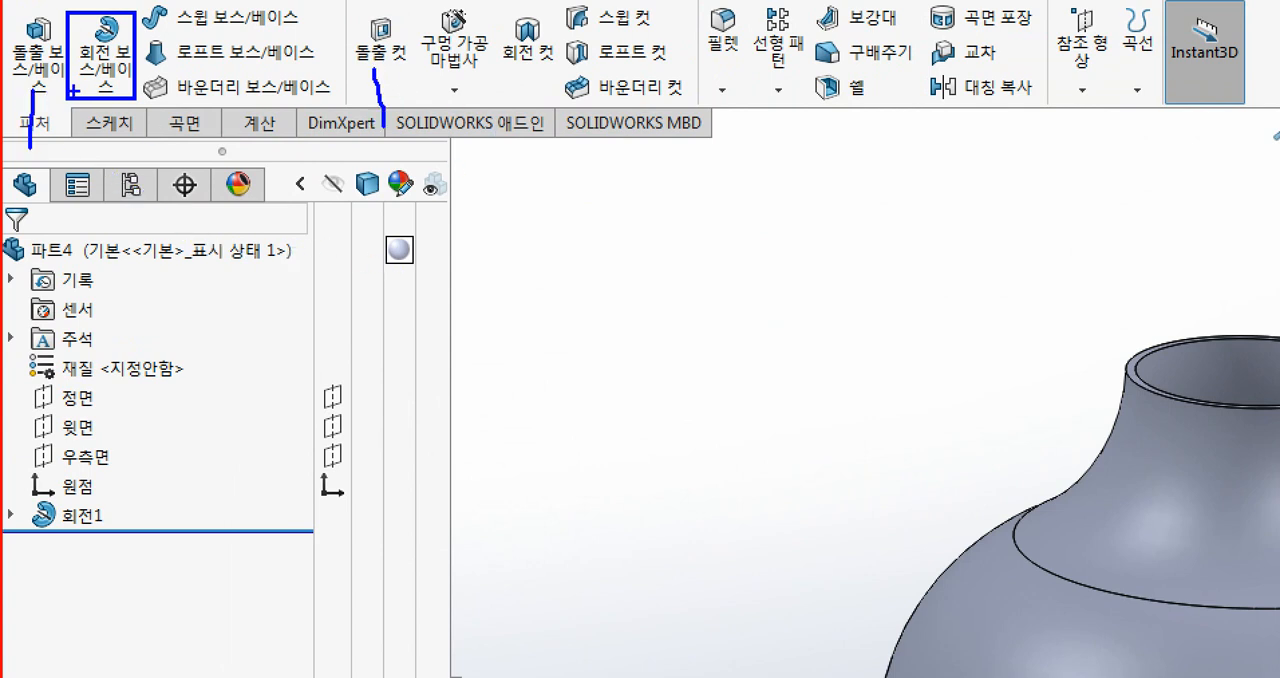
pyautogui.moveTo(102, 86); pyautogui.dragTo(120, 162)
pyautogui.moveTo(550, 68)
pyautogui.mouseDown()
pyautogui.moveTo(500, 82)
pyautogui.moveTo(560, 28)
pyautogui.moveTo(530, 104)
pyautogui.moveTo(530, 220)
pyautogui.mouseUp()
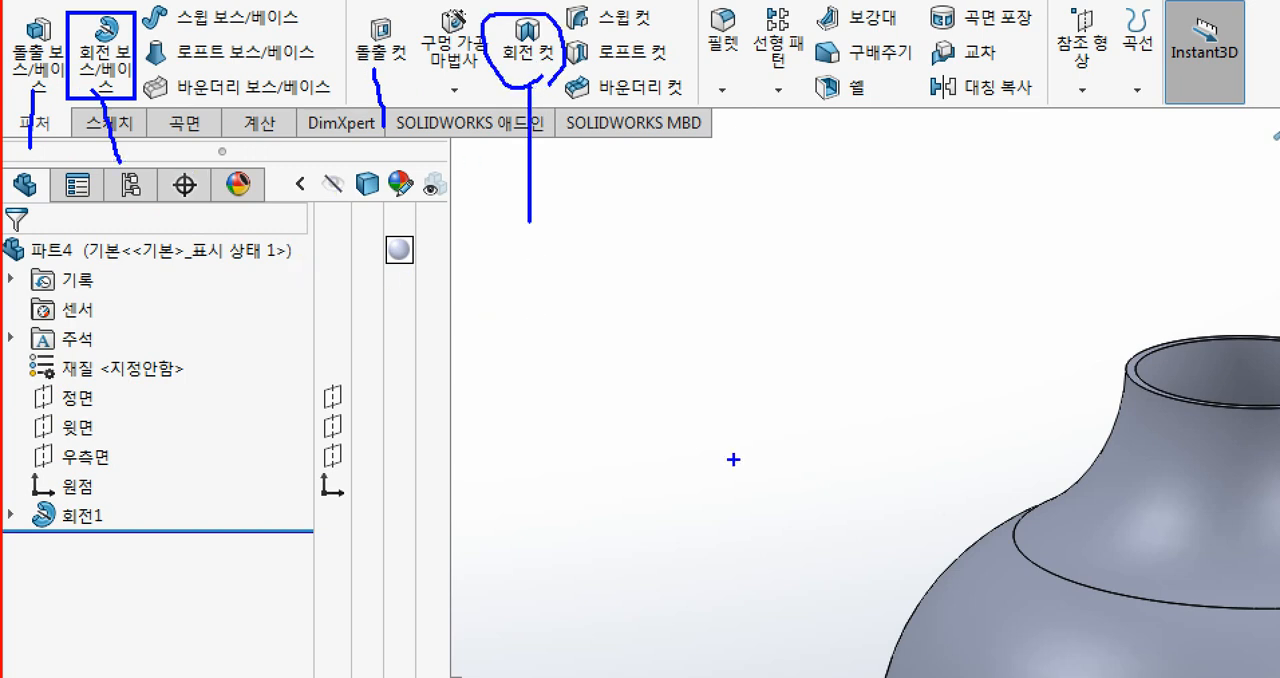
pyautogui.moveTo(976, 630)
pyautogui.mouseDown()
pyautogui.moveTo(1026, 604)
pyautogui.moveTo(1000, 552)
pyautogui.moveTo(1005, 596)
pyautogui.mouseUp()
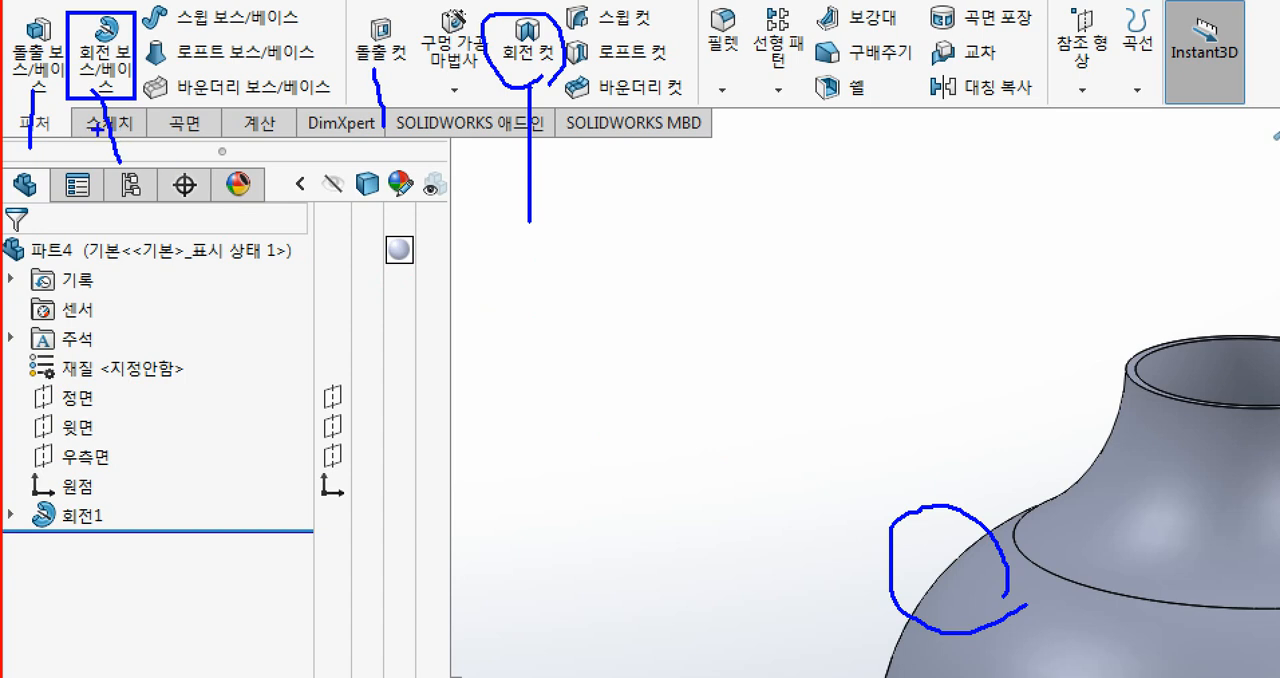
pyautogui.moveTo(116, 144); pyautogui.dragTo(180, 228)
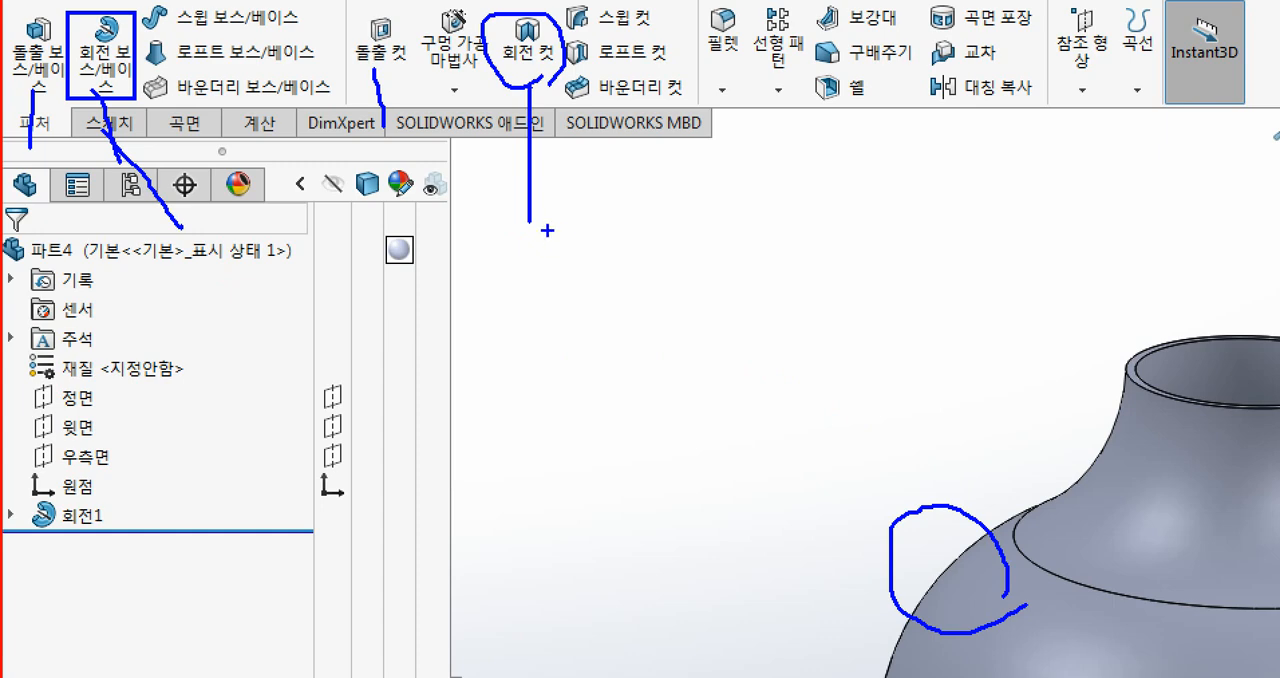
pyautogui.moveTo(543, 246)
pyautogui.mouseDown()
pyautogui.moveTo(503, 200)
pyautogui.moveTo(529, 265)
pyautogui.mouseUp()
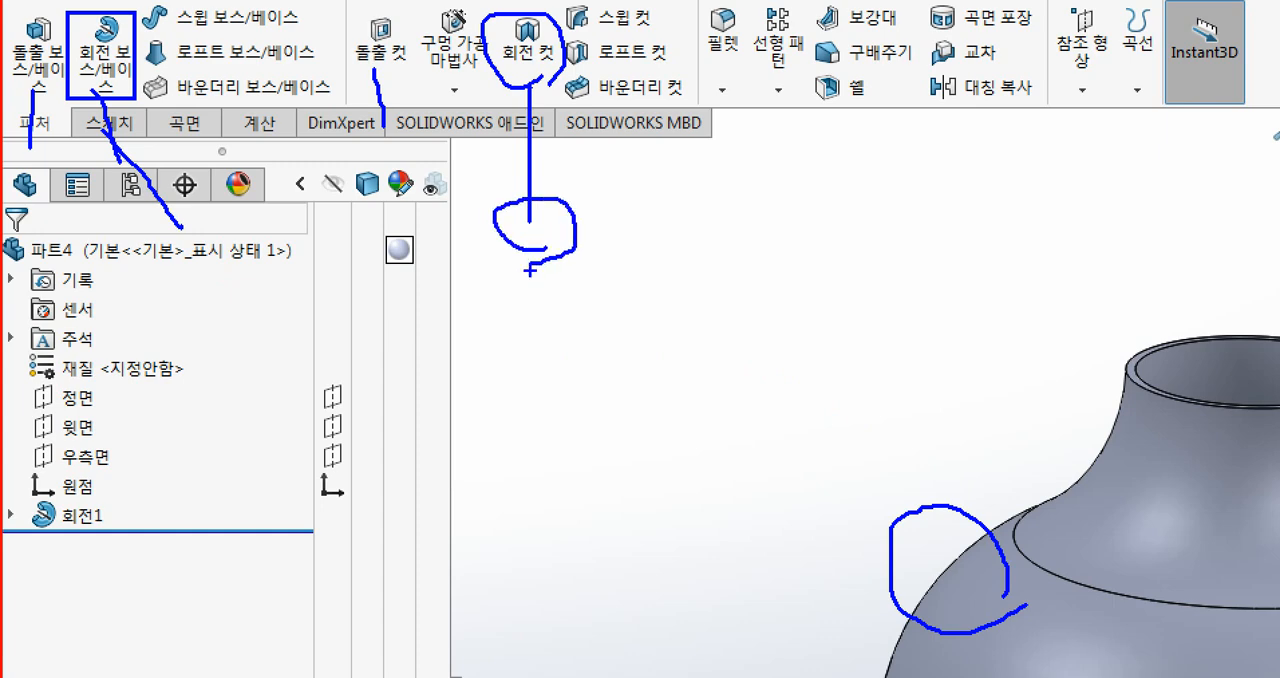
pyautogui.press('Escape')
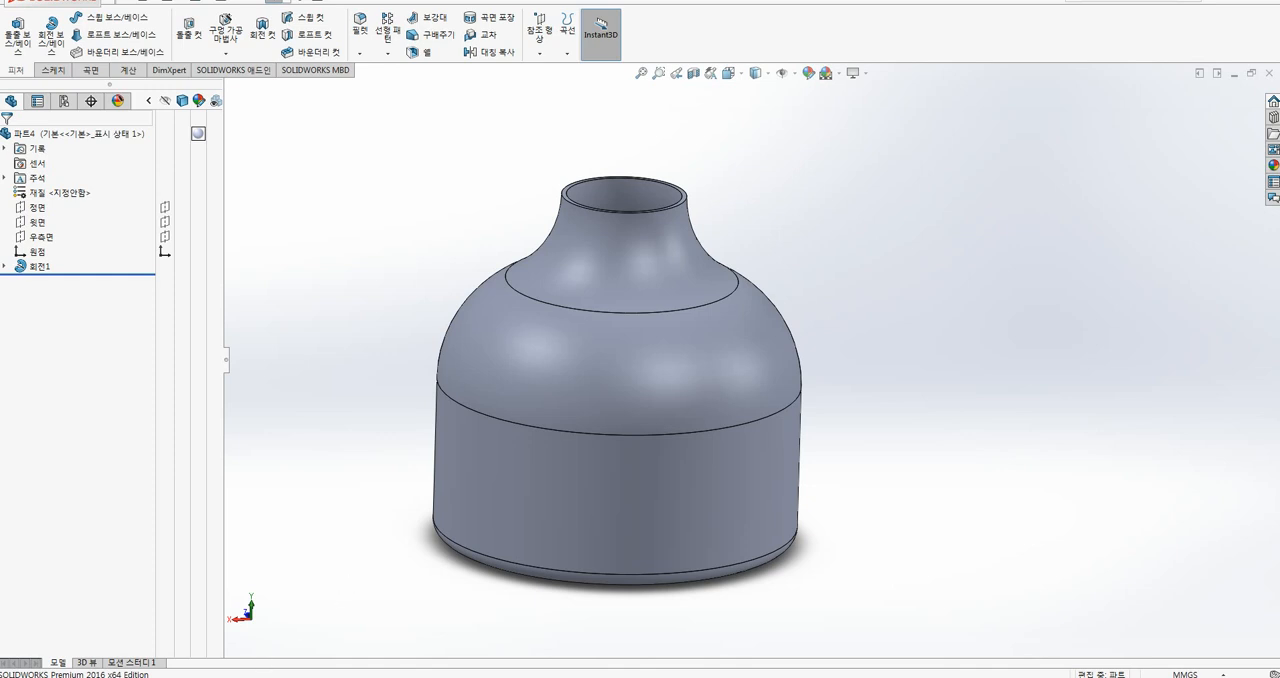
# Step: Switch back to the sphere part and start a section view on its right plane, examining the cut preview
pyautogui.moveTo(230, 677)
pyautogui.click(108, 617)
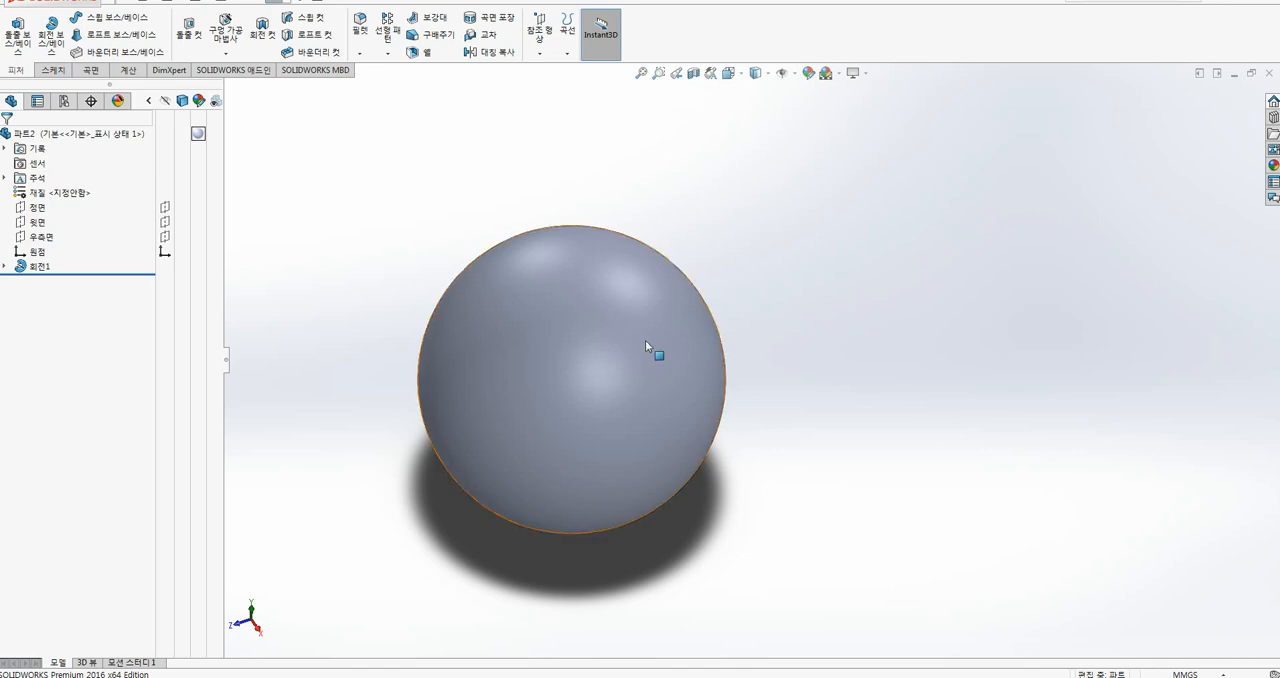
pyautogui.hotkey('ctrl', '1')
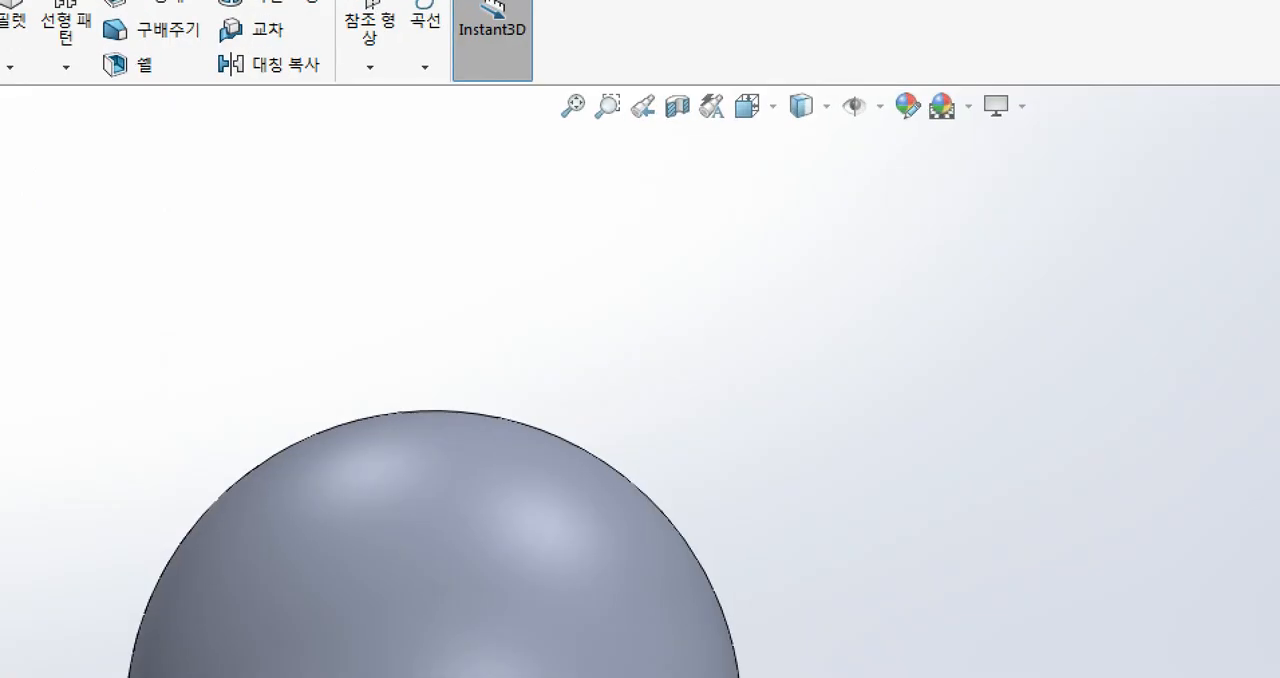
pyautogui.click(729, 93)
pyautogui.moveTo(697, 130)
pyautogui.mouseDown()
pyautogui.moveTo(673, 133)
pyautogui.moveTo(666, 91)
pyautogui.moveTo(700, 132)
pyautogui.moveTo(716, 213)
pyautogui.mouseUp()
pyautogui.press('Escape')
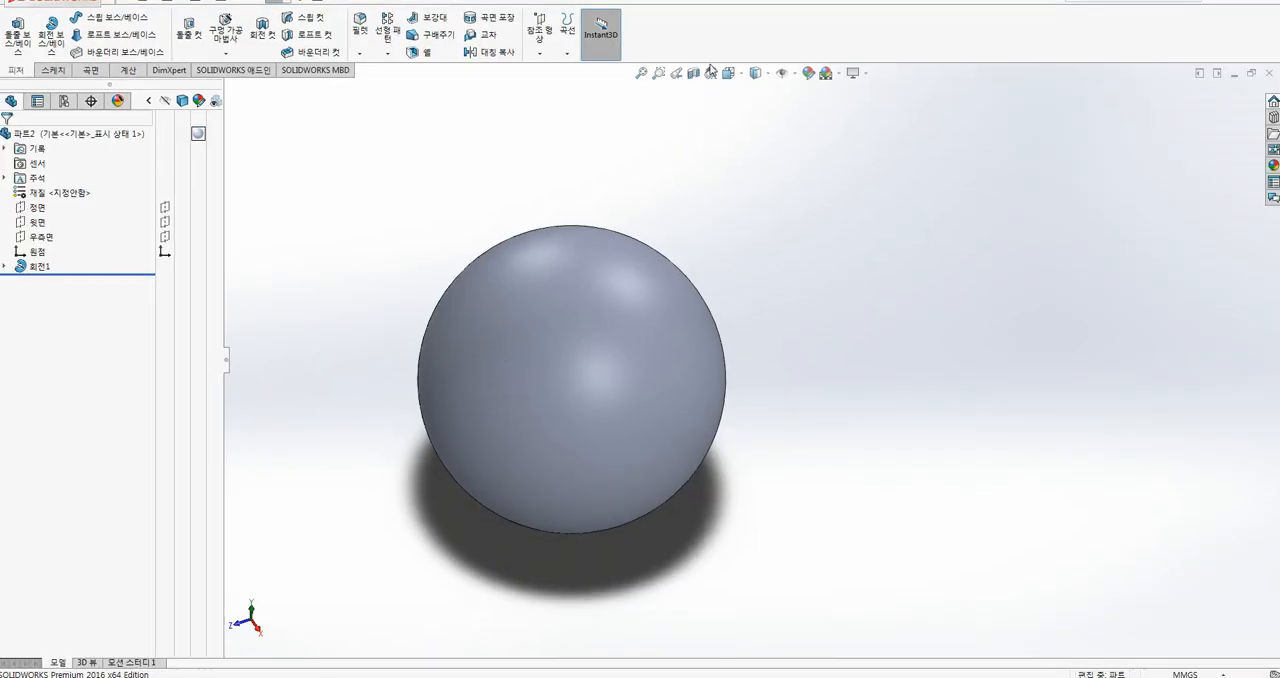
pyautogui.click(693, 73)
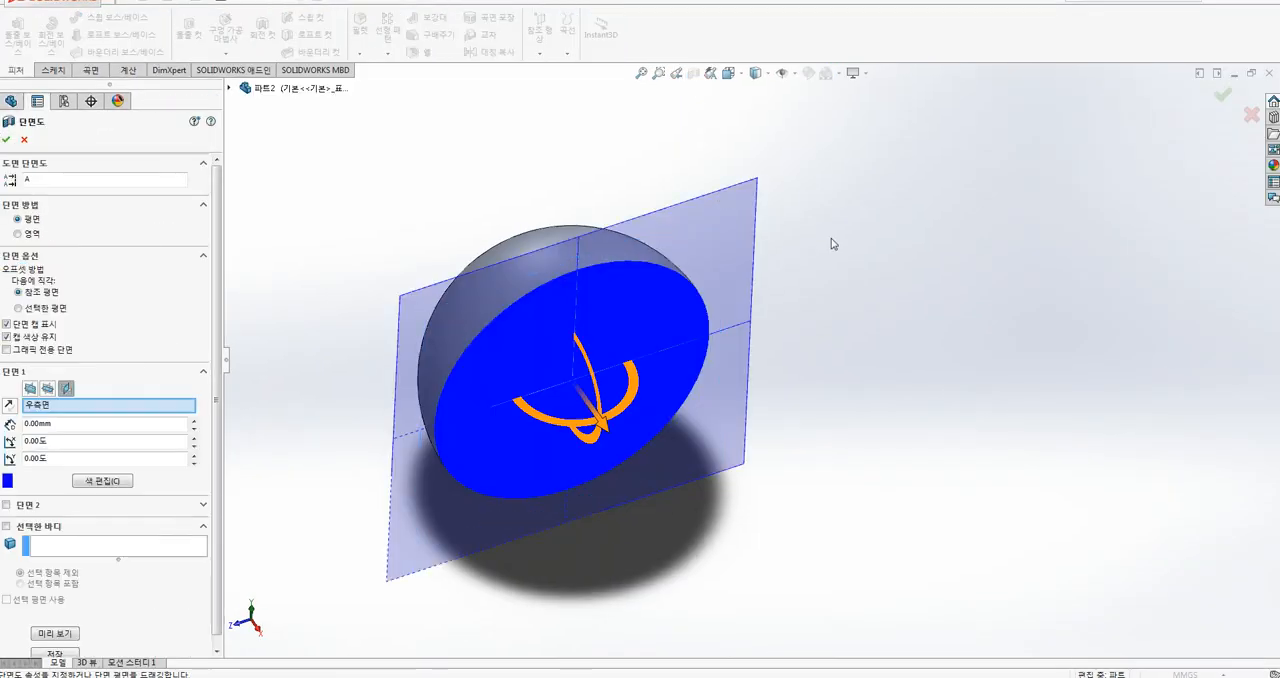
pyautogui.moveTo(849, 300); pyautogui.dragTo(785, 232, button='middle')
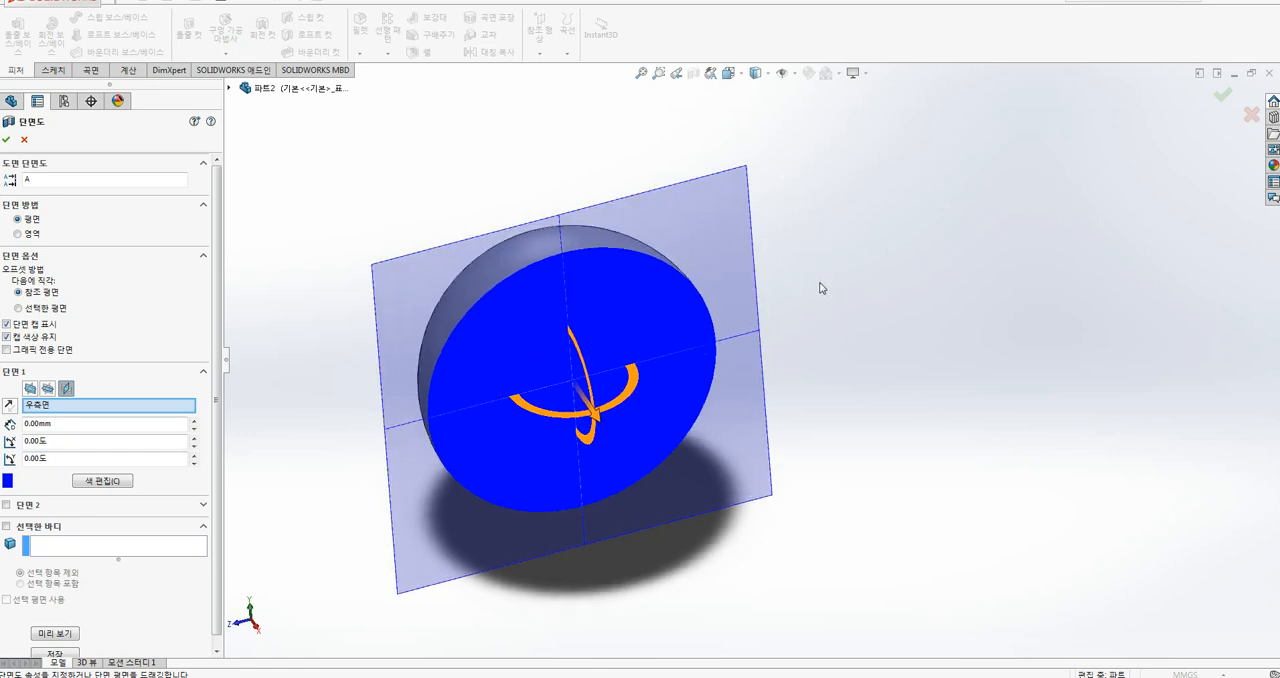
pyautogui.moveTo(820, 288)
pyautogui.mouseDown(button='middle')
pyautogui.moveTo(734, 303)
pyautogui.moveTo(803, 289)
pyautogui.mouseUp(button='middle')
pyautogui.moveTo(774, 205); pyautogui.dragTo(729, 143, button='middle')
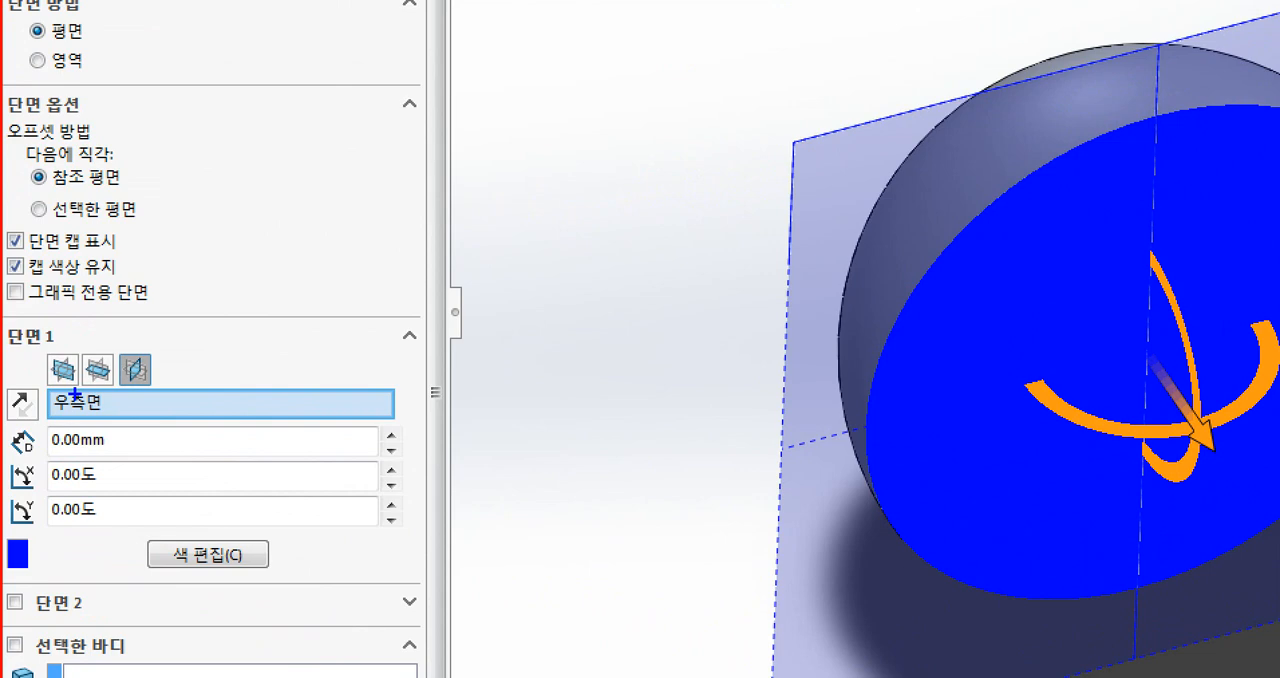
# Step: Preview the sphere's section on the front and top reference planes, and return it to the right plane
pyautogui.moveTo(55, 397)
pyautogui.mouseDown()
pyautogui.moveTo(26, 373)
pyautogui.moveTo(131, 373)
pyautogui.moveTo(101, 389)
pyautogui.mouseUp()
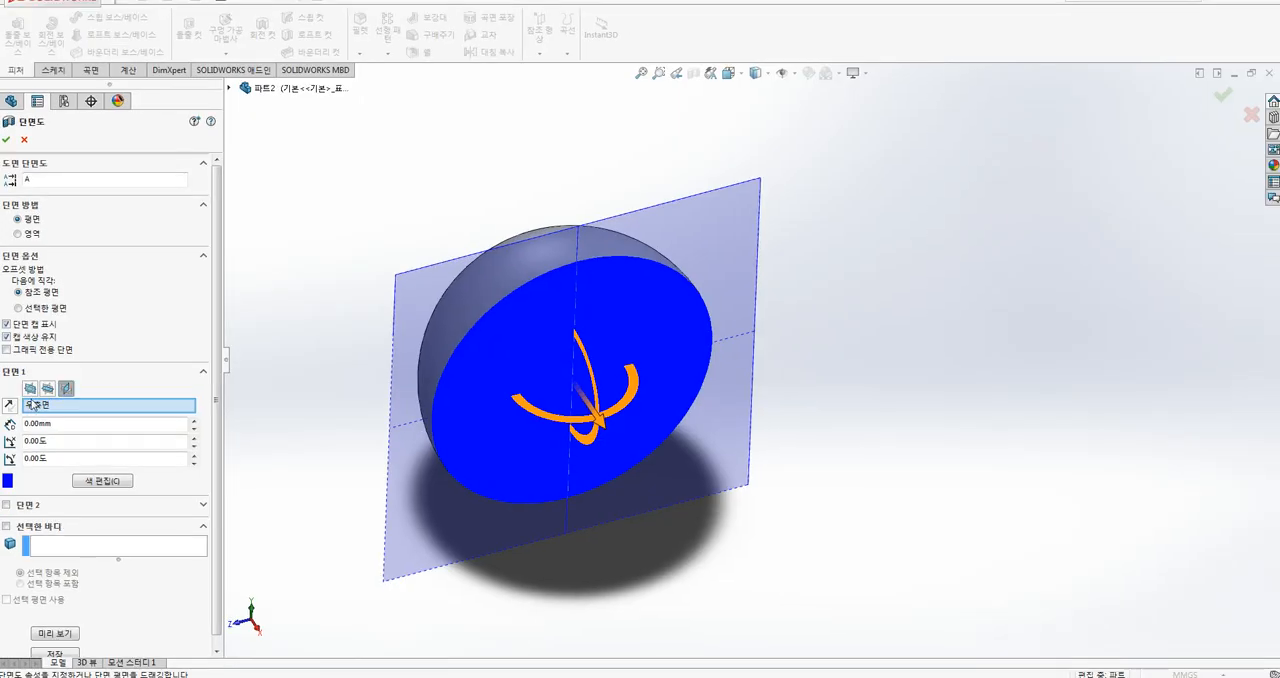
pyautogui.click(64, 372)
pyautogui.click(48, 388)
pyautogui.click(66, 388)
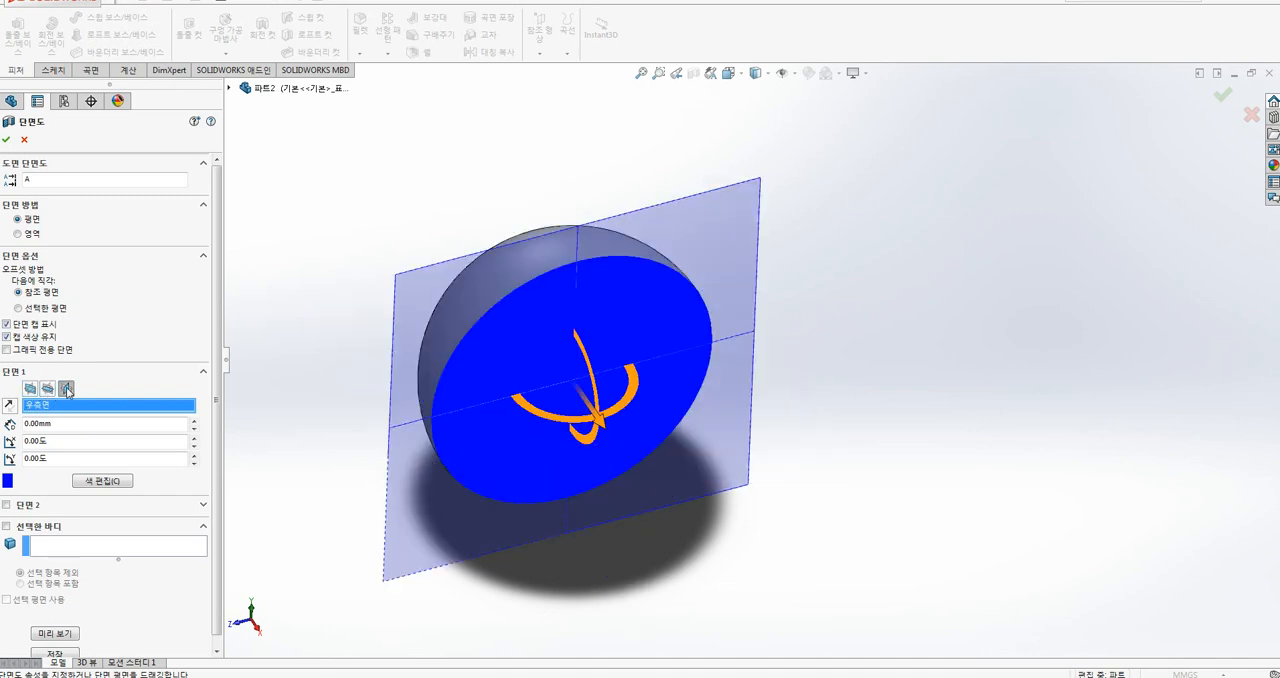
pyautogui.click(32, 389)
pyautogui.click(48, 388)
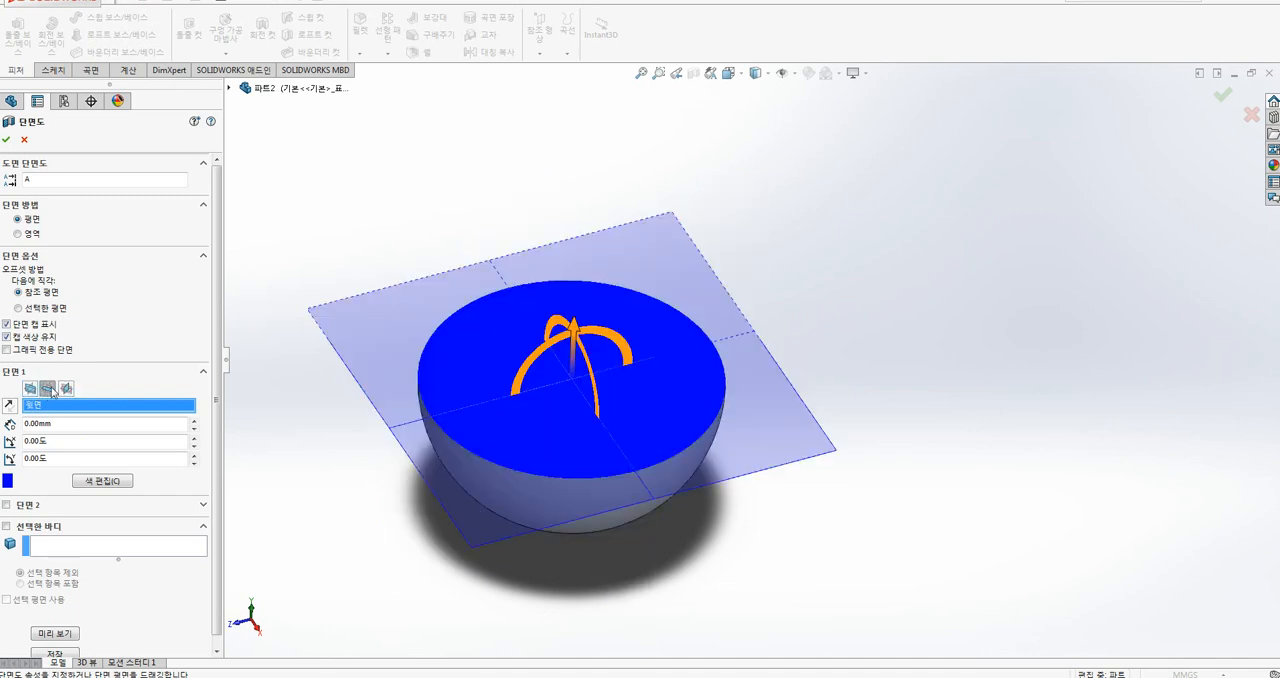
pyautogui.click(66, 388)
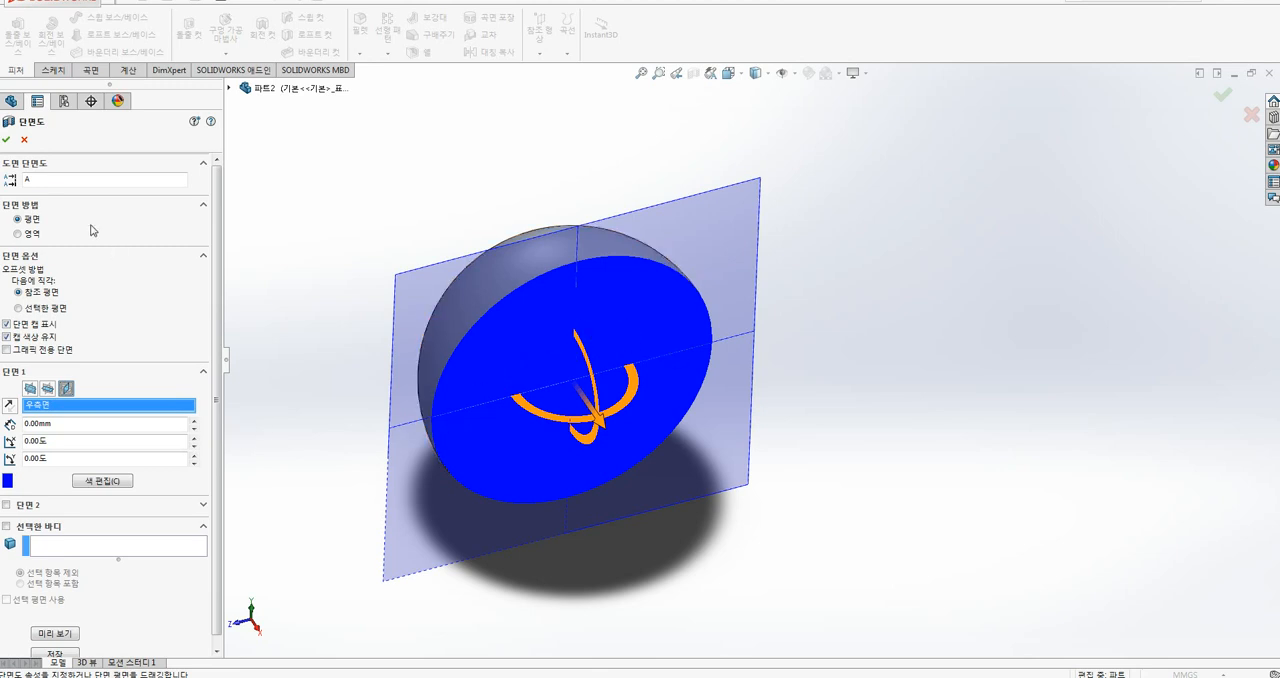
# Step: Apply the right-plane section to the sphere, inspect the cut face, and turn the section view off
pyautogui.click(6, 141)
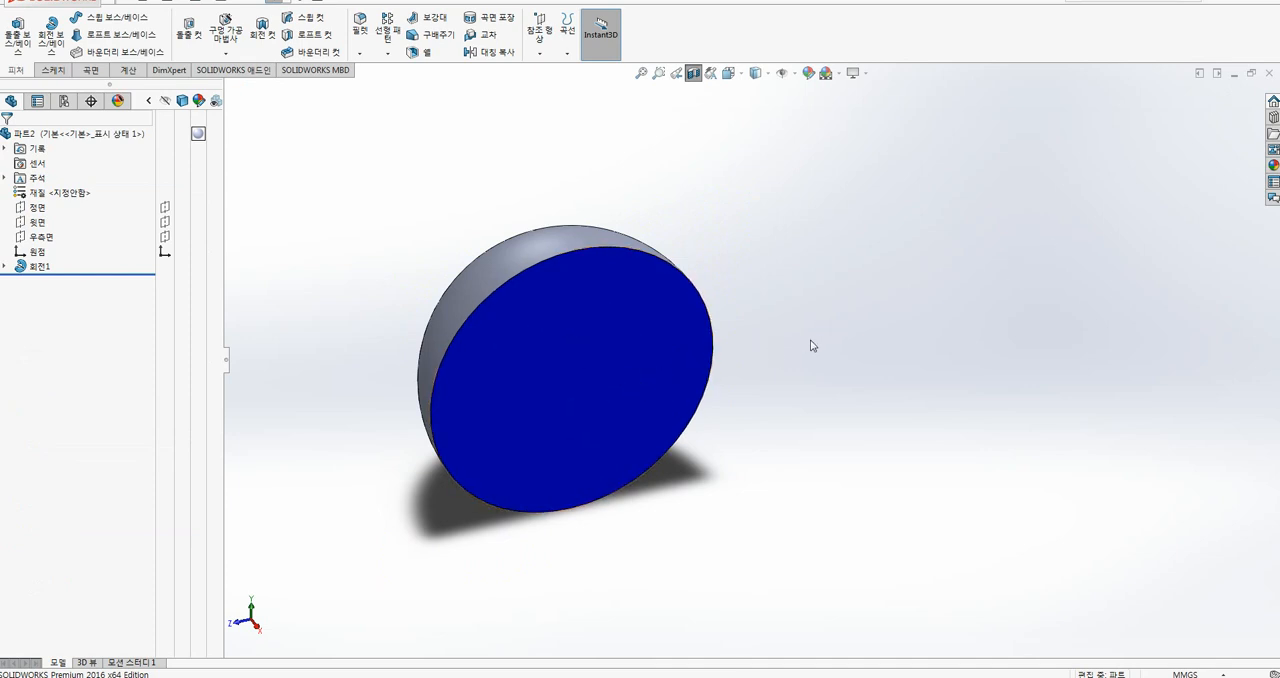
pyautogui.keyDown('ctrl'); pyautogui.moveTo(809, 314); pyautogui.dragTo(845, 296, button='middle'); pyautogui.keyUp('ctrl')
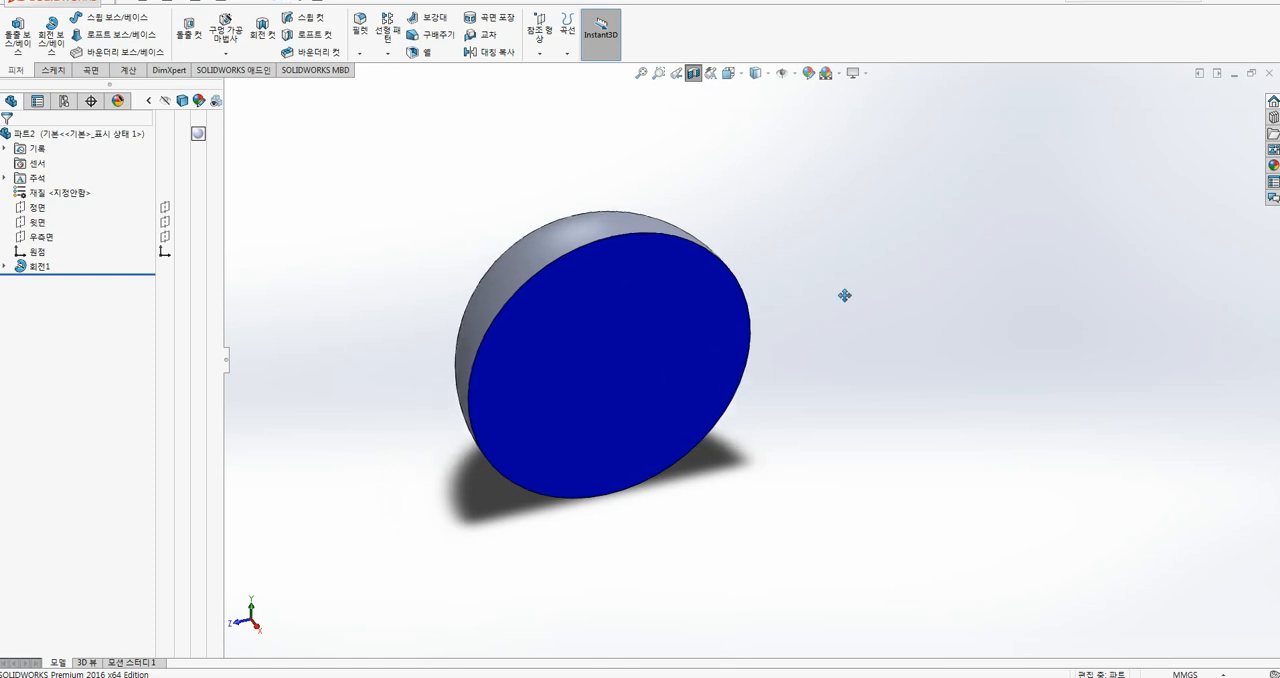
pyautogui.click(693, 74)
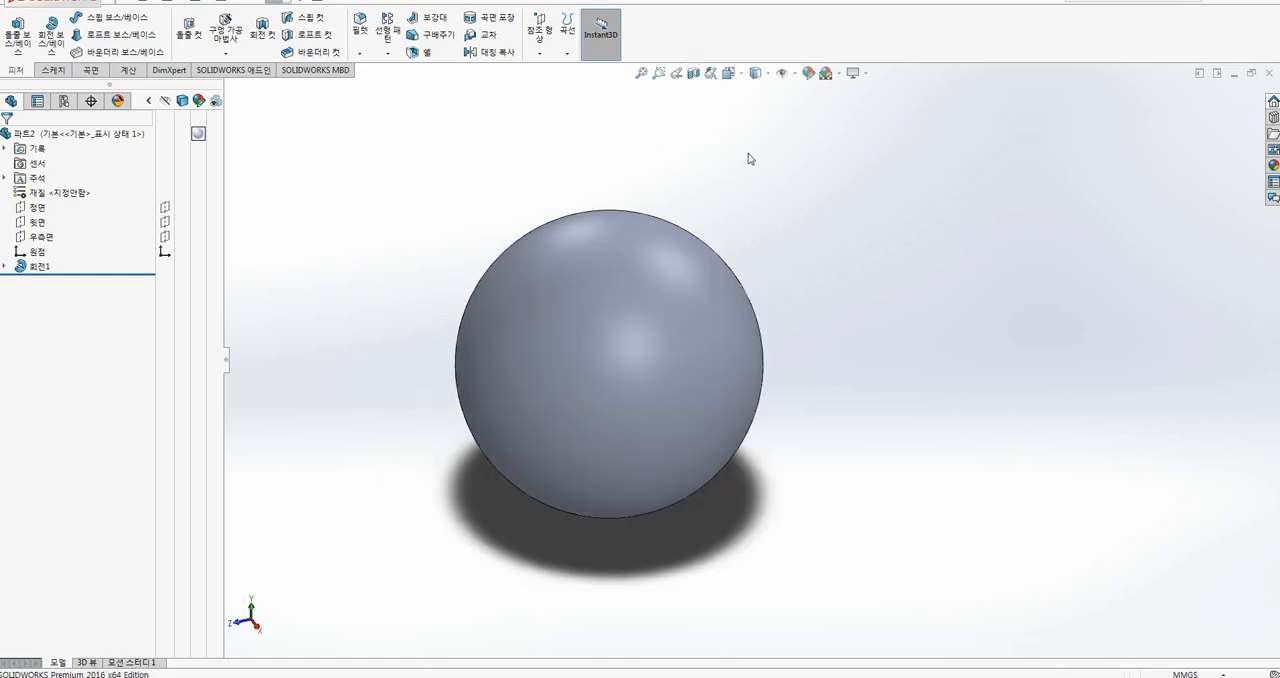
# Step: Section the sphere along the right plane again, with the section colour set to magenta and the cap colour kept
pyautogui.click(692, 74)
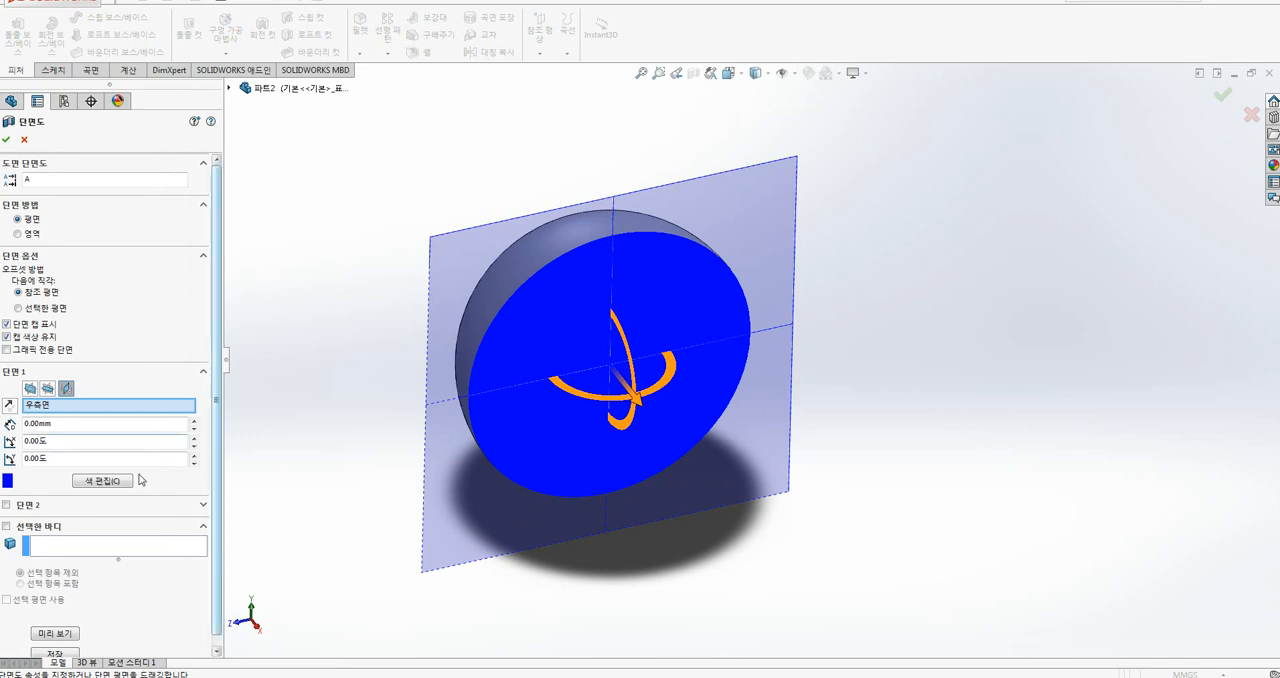
pyautogui.click(116, 486)
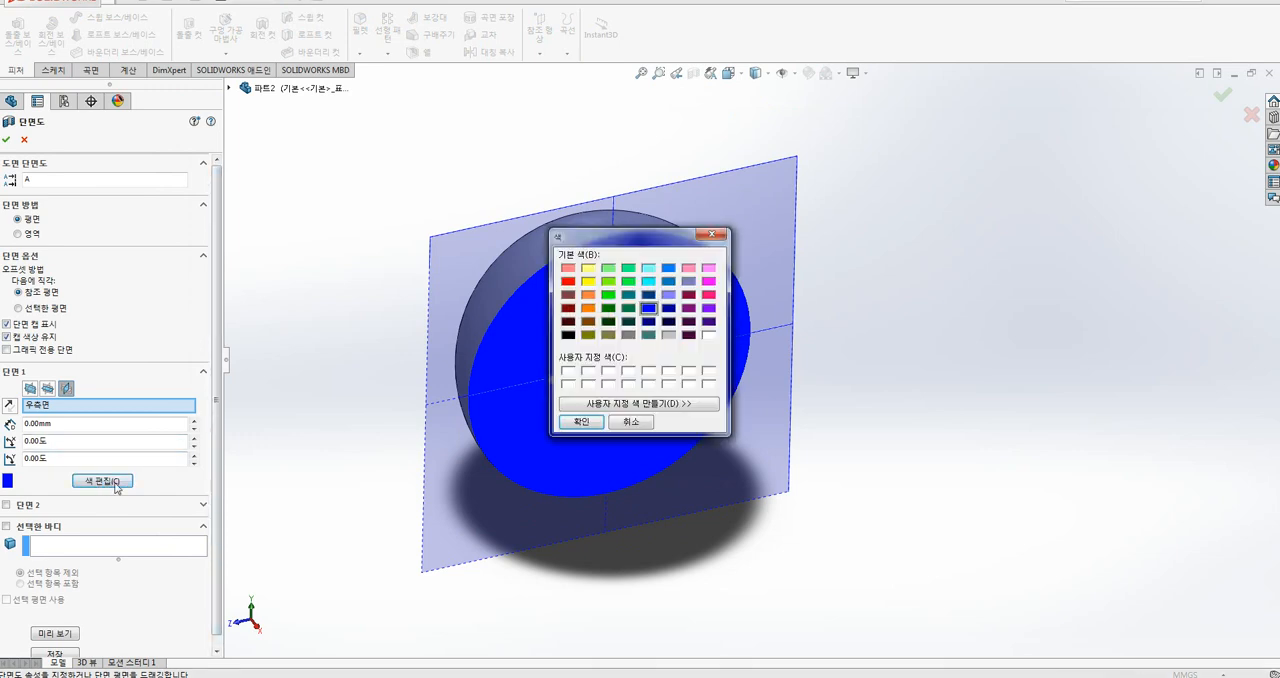
pyautogui.moveTo(652, 236); pyautogui.dragTo(549, 282)
pyautogui.click(607, 327)
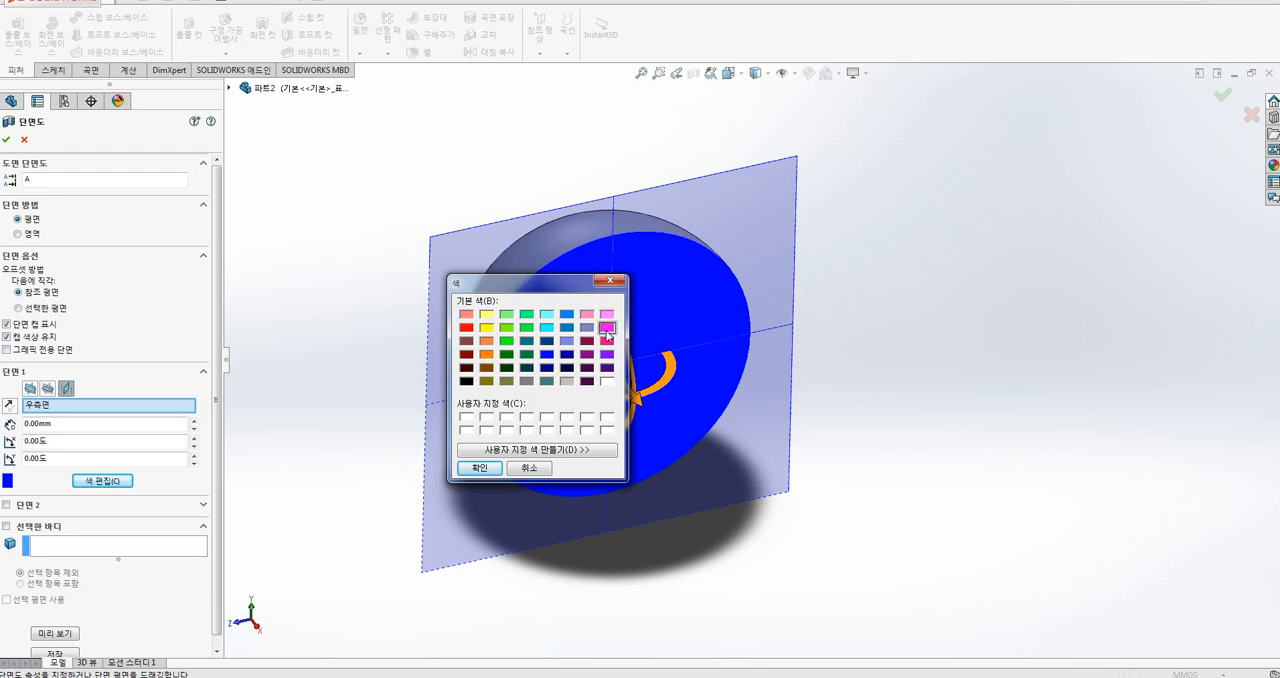
pyautogui.click(479, 468)
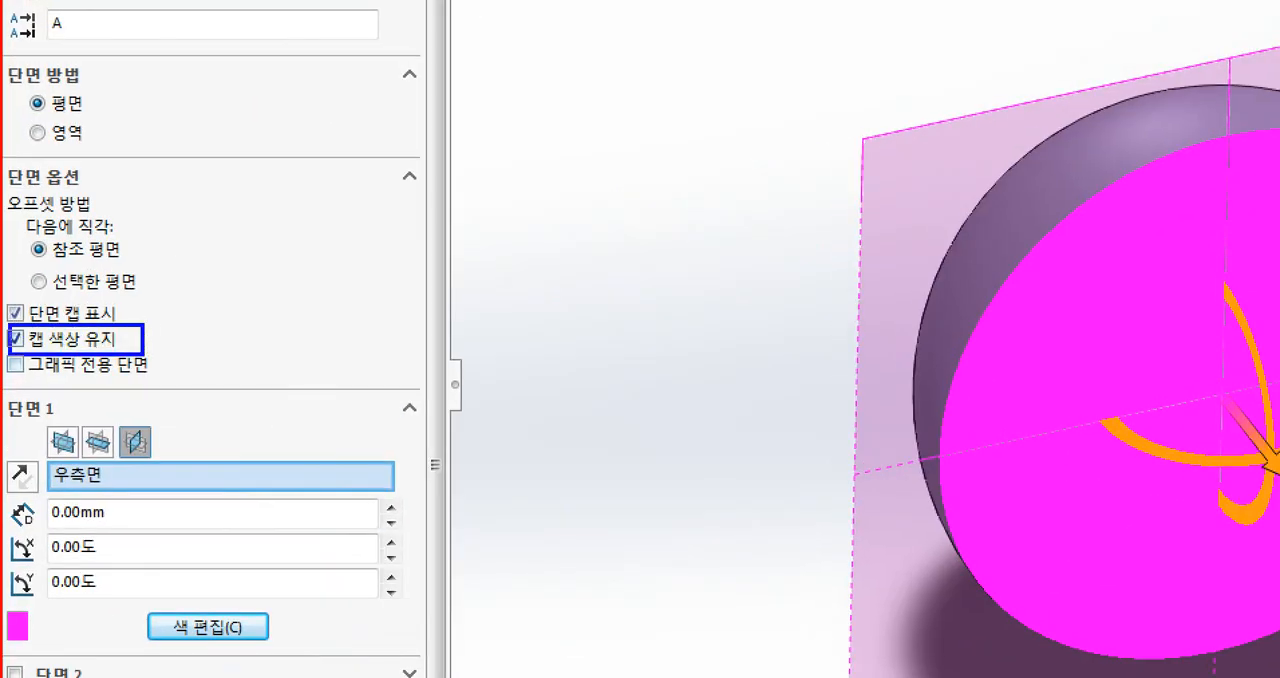
pyautogui.moveTo(210, 330)
pyautogui.mouseDown()
pyautogui.moveTo(156, 338)
pyautogui.moveTo(189, 349)
pyautogui.mouseUp()
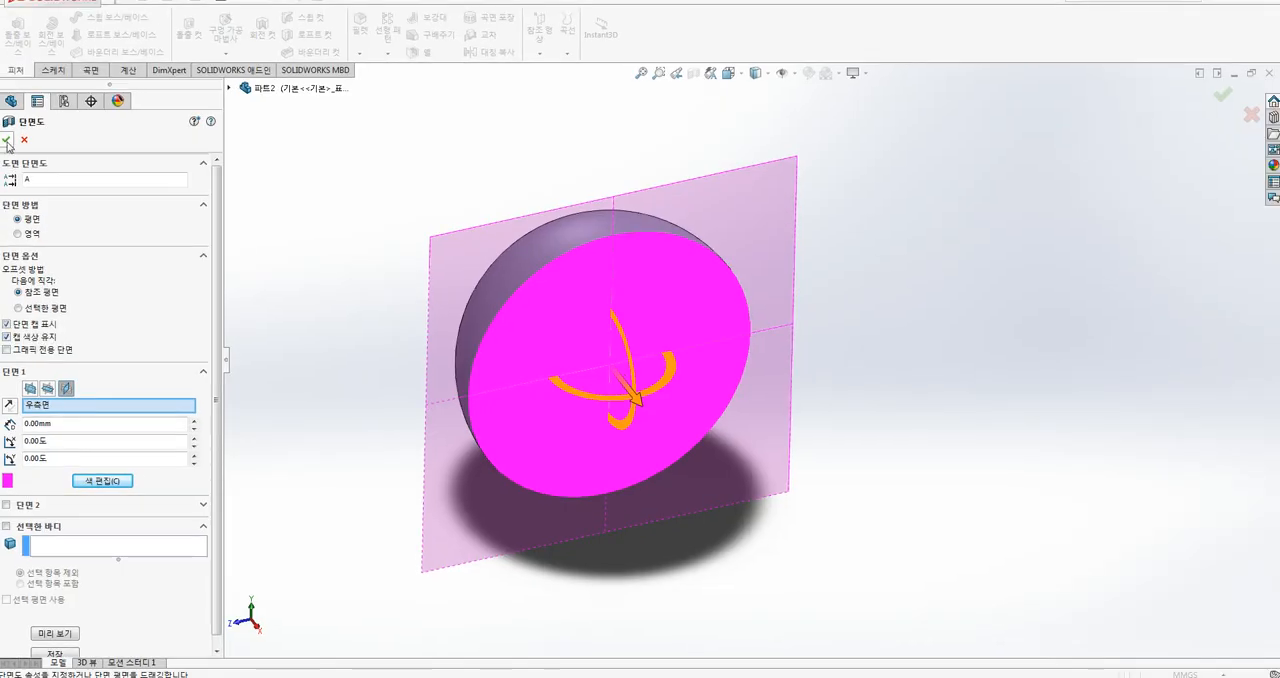
pyautogui.click(8, 138)
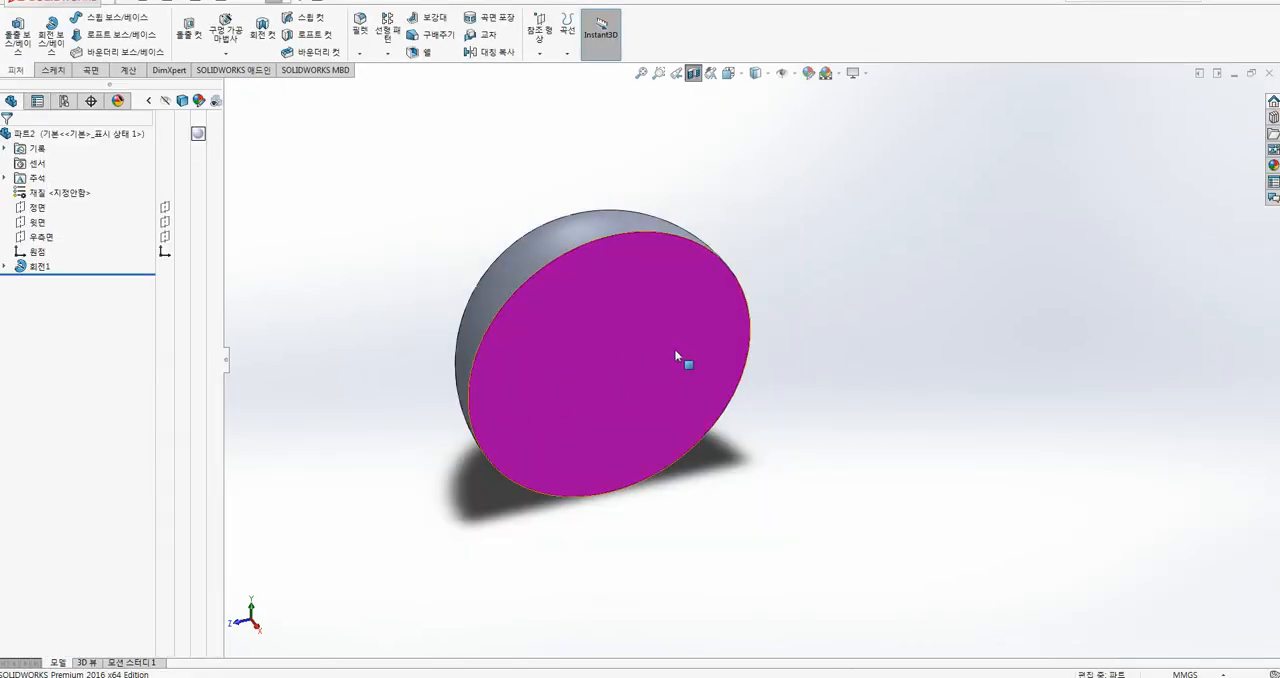
pyautogui.keyDown('ctrl'); pyautogui.moveTo(817, 344); pyautogui.dragTo(880, 346, button='middle'); pyautogui.keyUp('ctrl')
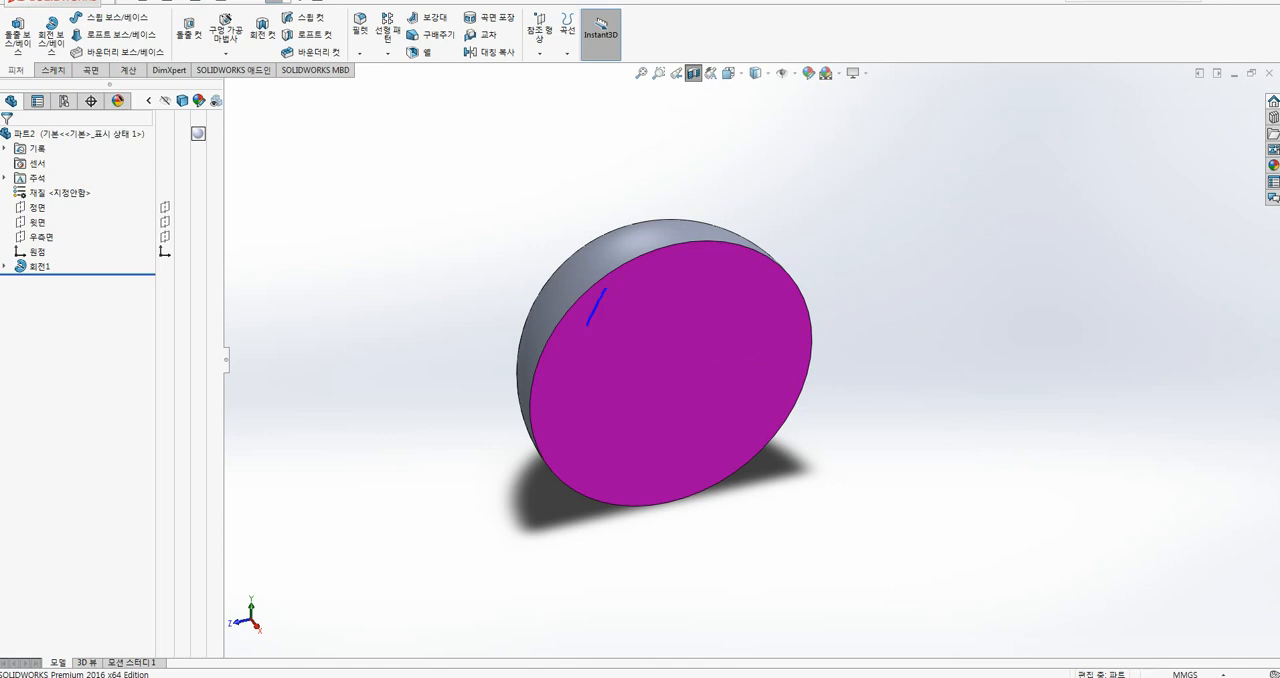
pyautogui.moveTo(587, 325); pyautogui.dragTo(565, 405)
pyautogui.moveTo(660, 279); pyautogui.dragTo(597, 453)
pyautogui.moveTo(705, 277); pyautogui.dragTo(652, 432)
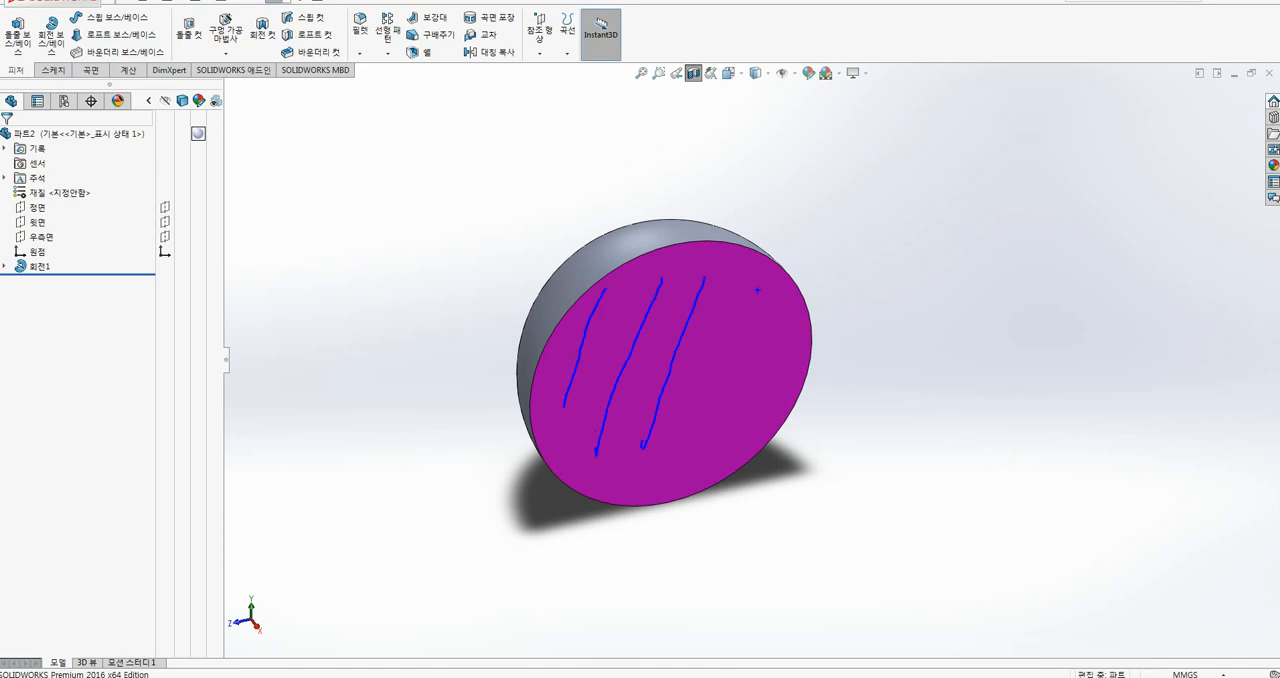
pyautogui.moveTo(757, 290); pyautogui.dragTo(710, 437)
pyautogui.moveTo(780, 305); pyautogui.dragTo(763, 436)
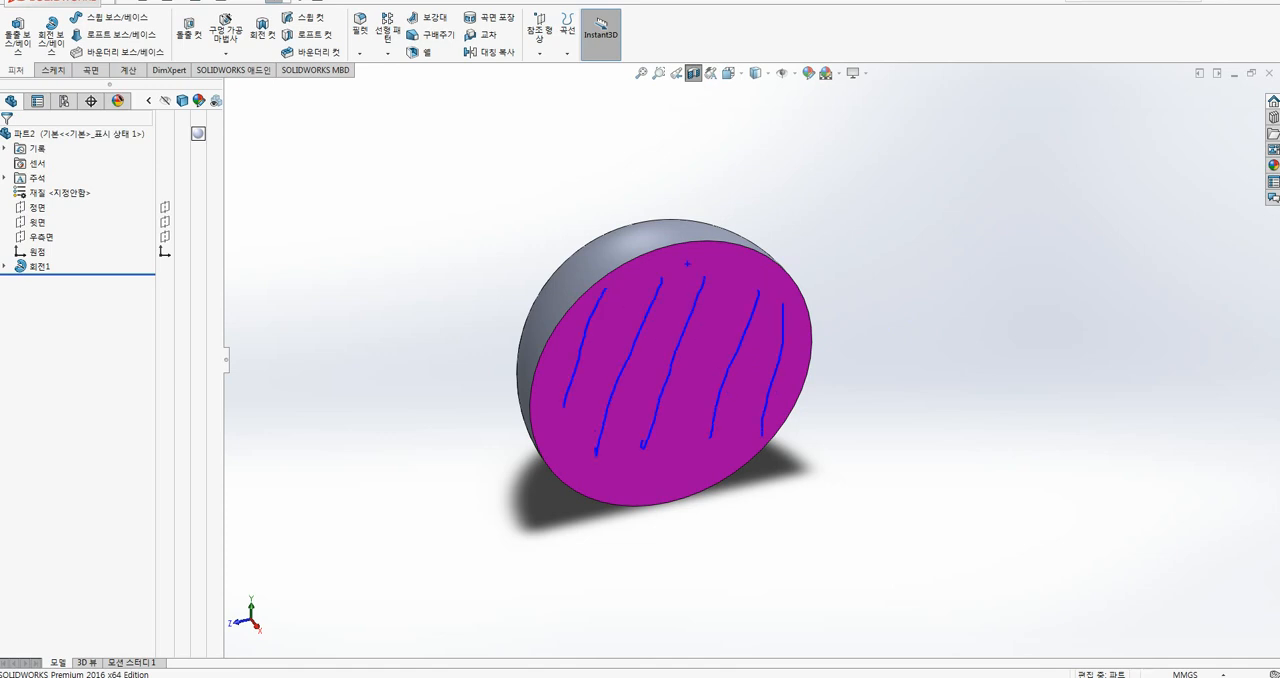
pyautogui.moveTo(684, 340); pyautogui.dragTo(677, 462)
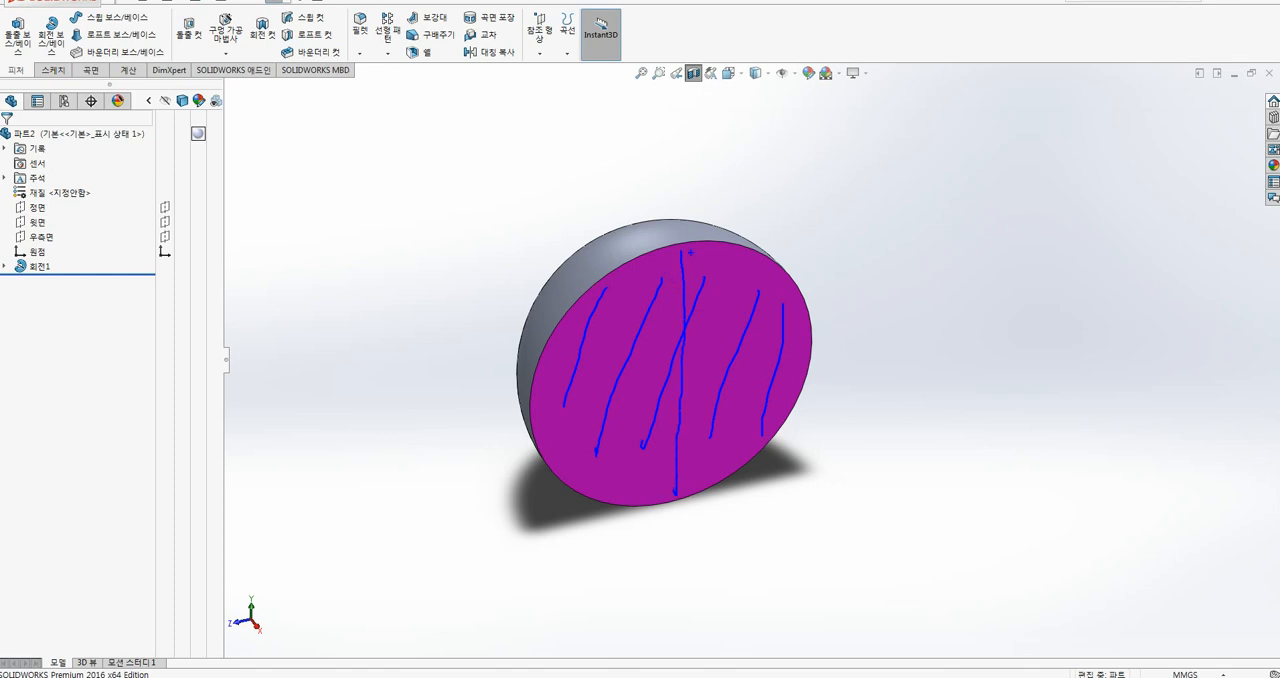
pyautogui.moveTo(545, 370); pyautogui.dragTo(566, 479)
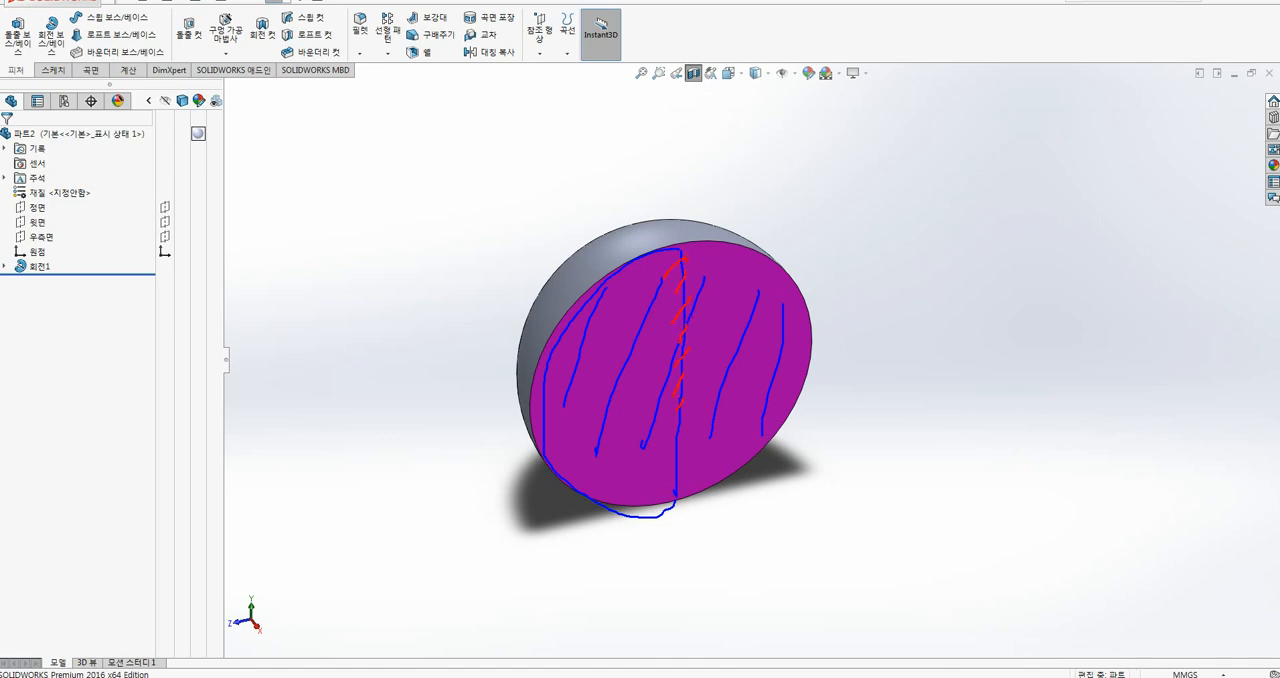
pyautogui.moveTo(682, 260); pyautogui.dragTo(682, 484)
pyautogui.press('Escape')
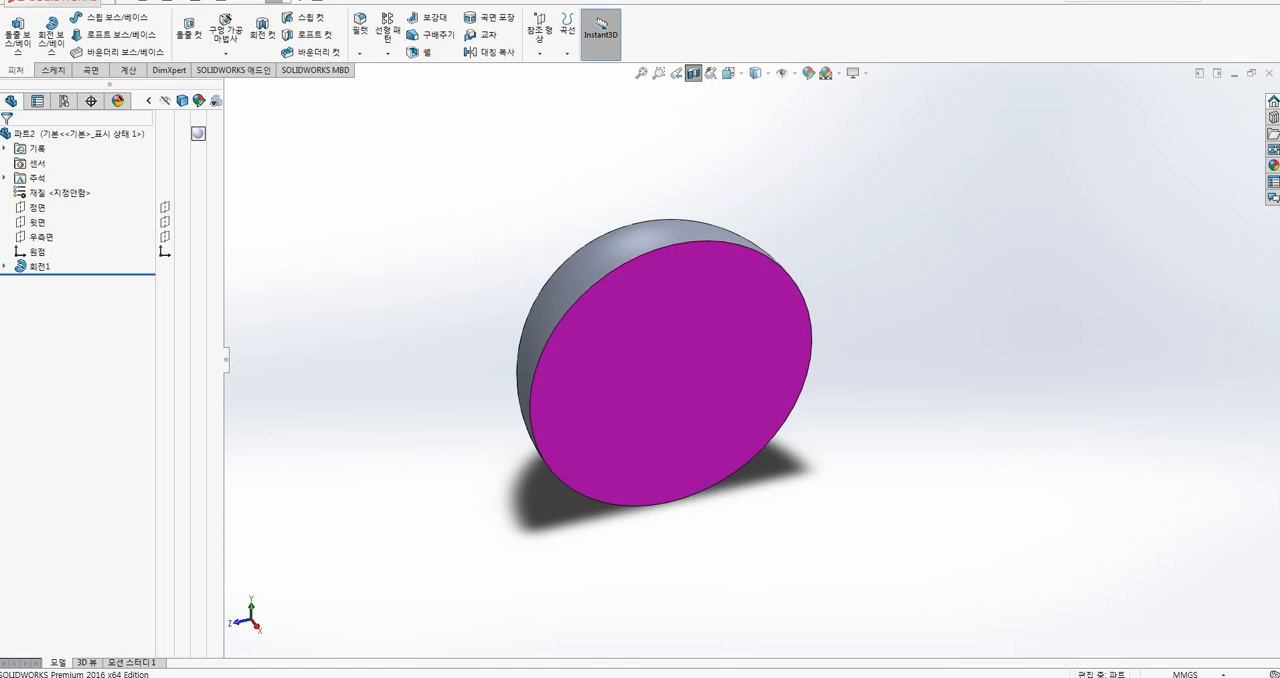
# Step: Switch to the bottle part and examine its outer shape from slightly above
pyautogui.moveTo(230, 668)
pyautogui.click(369, 622)
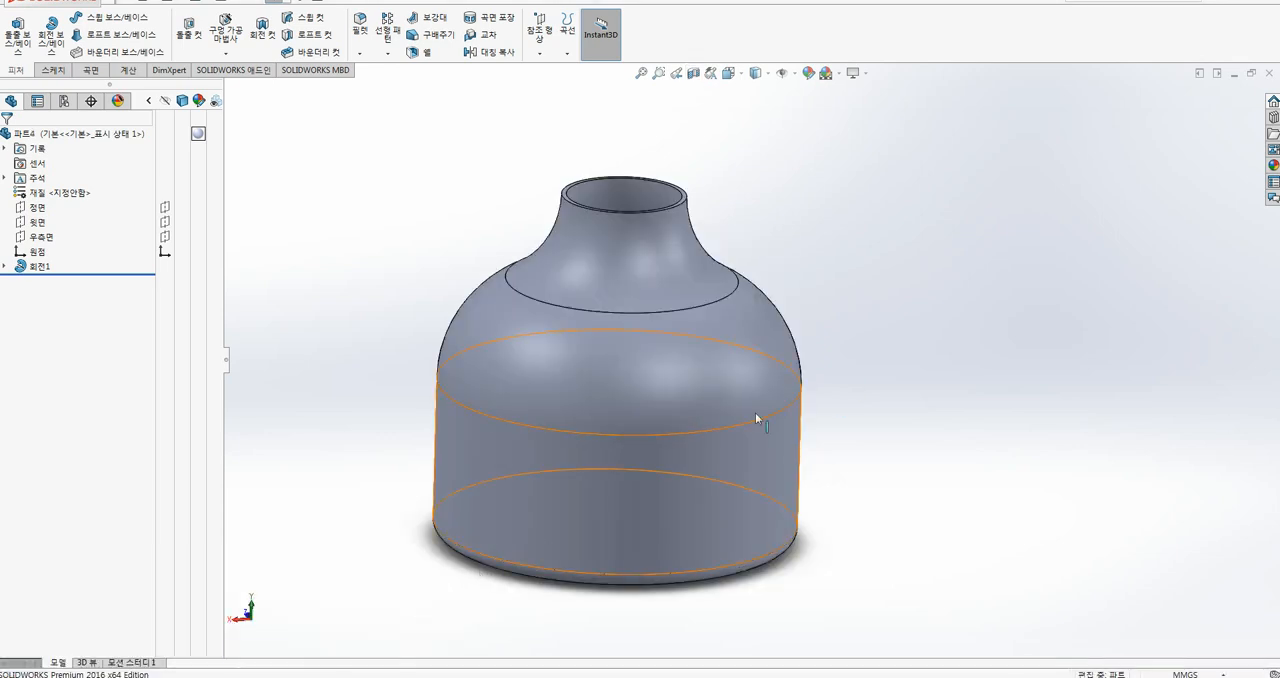
pyautogui.moveTo(873, 369); pyautogui.dragTo(873, 395, button='middle')
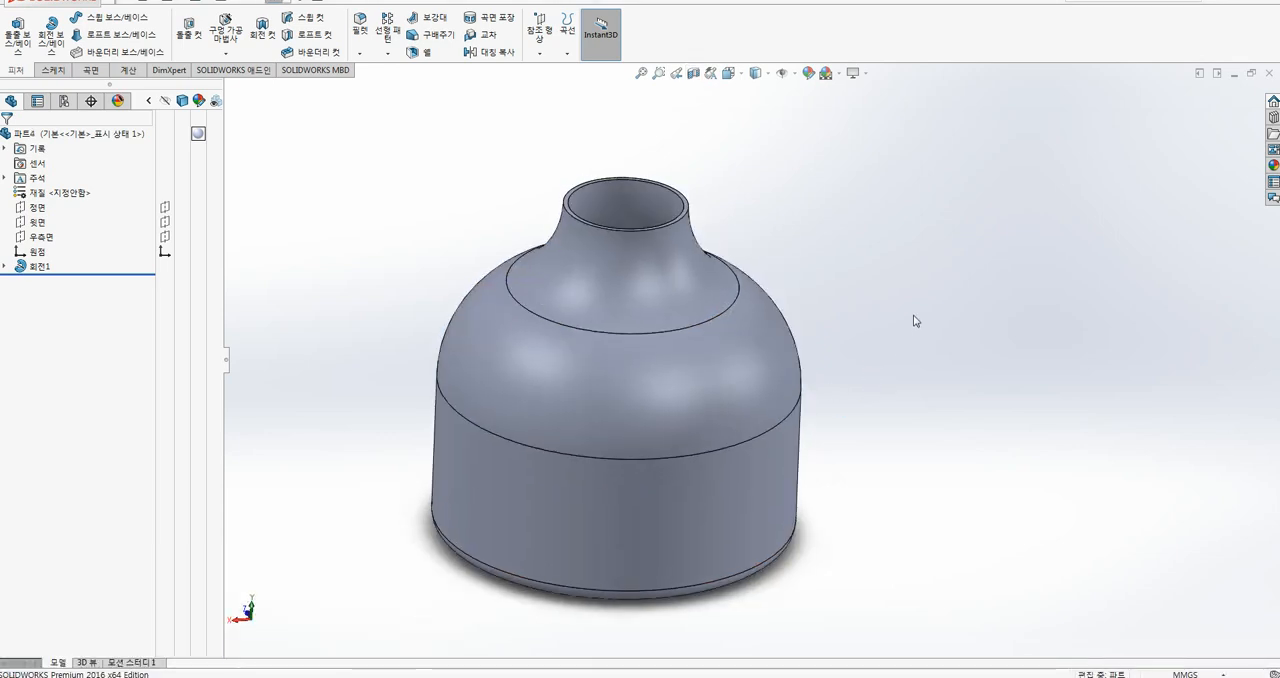
pyautogui.moveTo(915, 320)
pyautogui.mouseDown(button='middle')
pyautogui.moveTo(903, 343)
pyautogui.moveTo(910, 305)
pyautogui.mouseUp(button='middle')
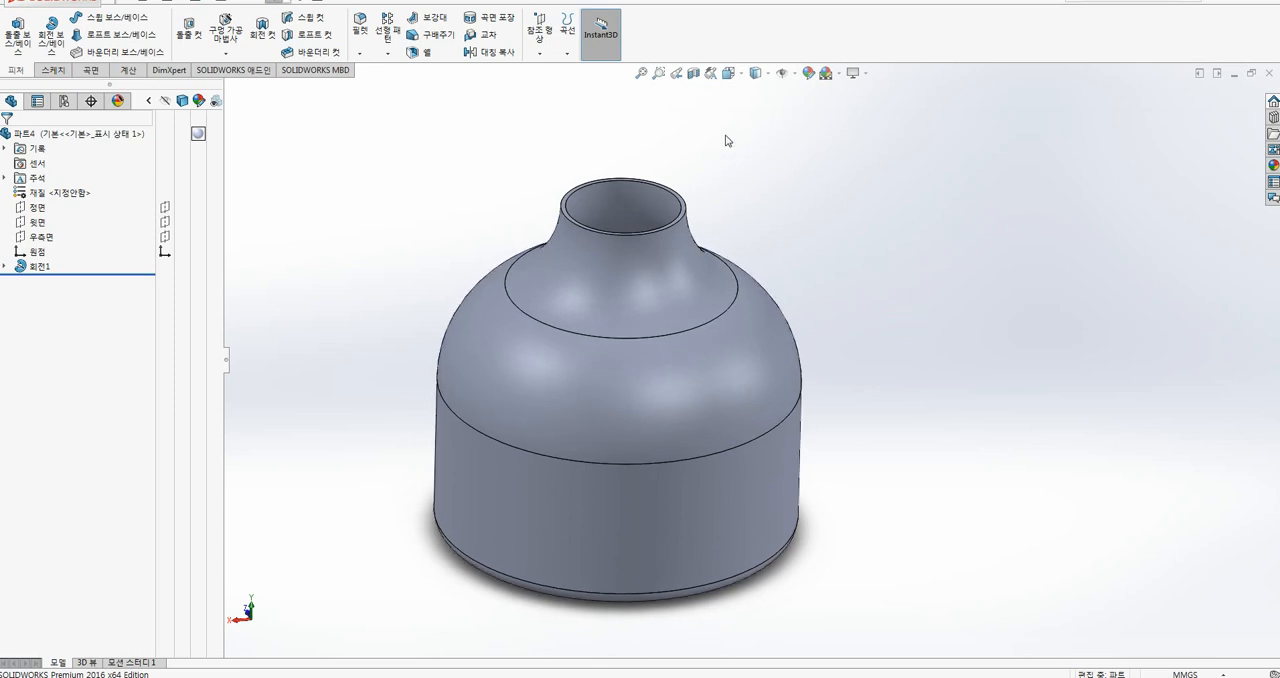
# Step: Apply a section view to the bottle on its right plane
pyautogui.click(694, 73)
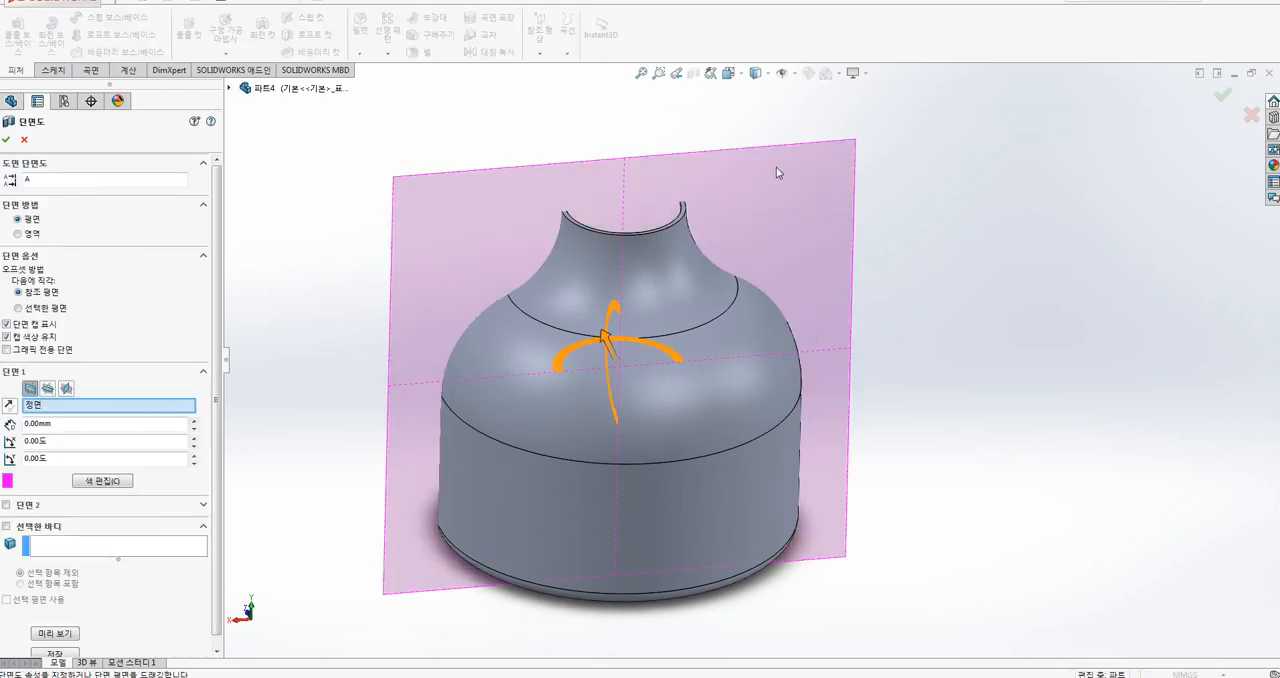
pyautogui.click(67, 389)
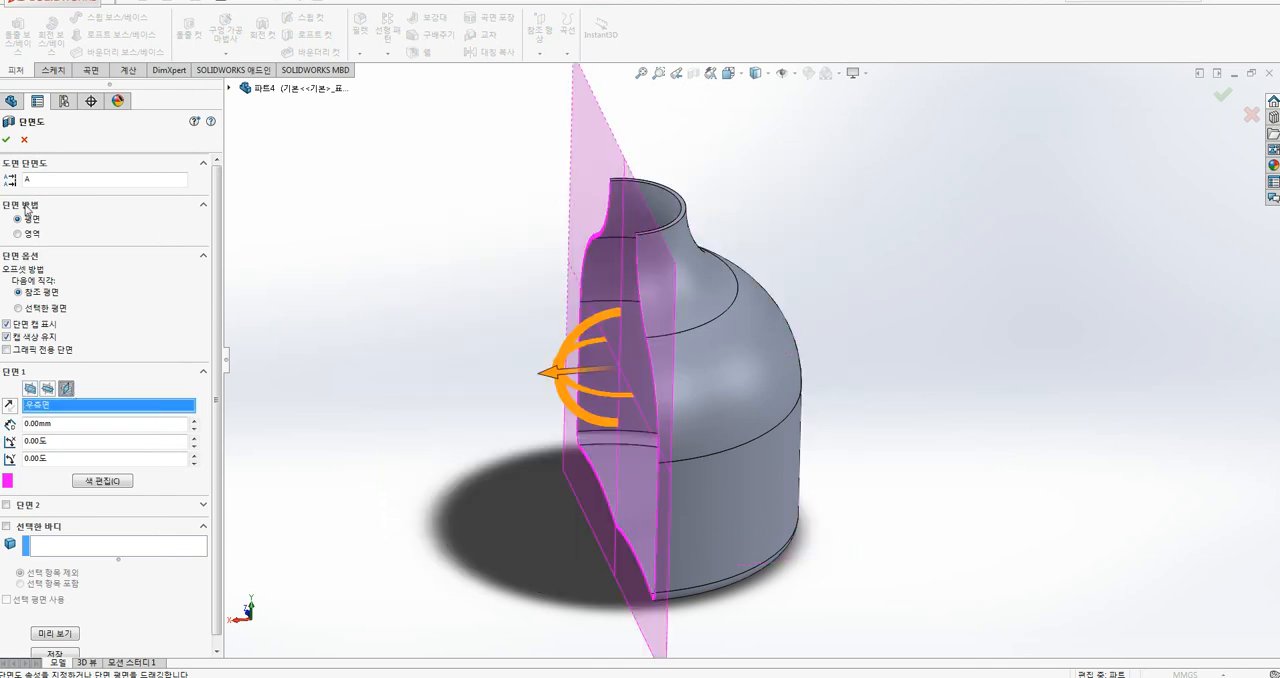
pyautogui.click(6, 140)
# Step: Examine the bottle's thin cut wall, first at an angle and then close up in the right view
pyautogui.moveTo(329, 359); pyautogui.dragTo(591, 349, button='middle')
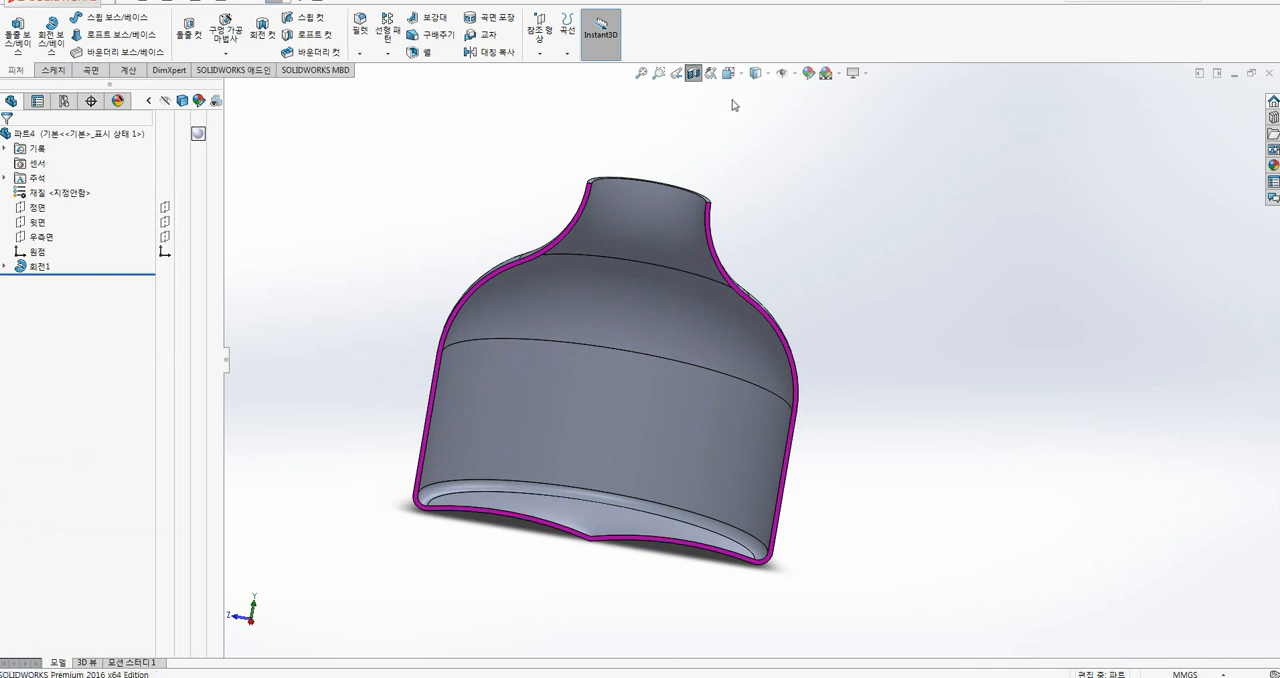
pyautogui.hotkey('ctrl', '4')
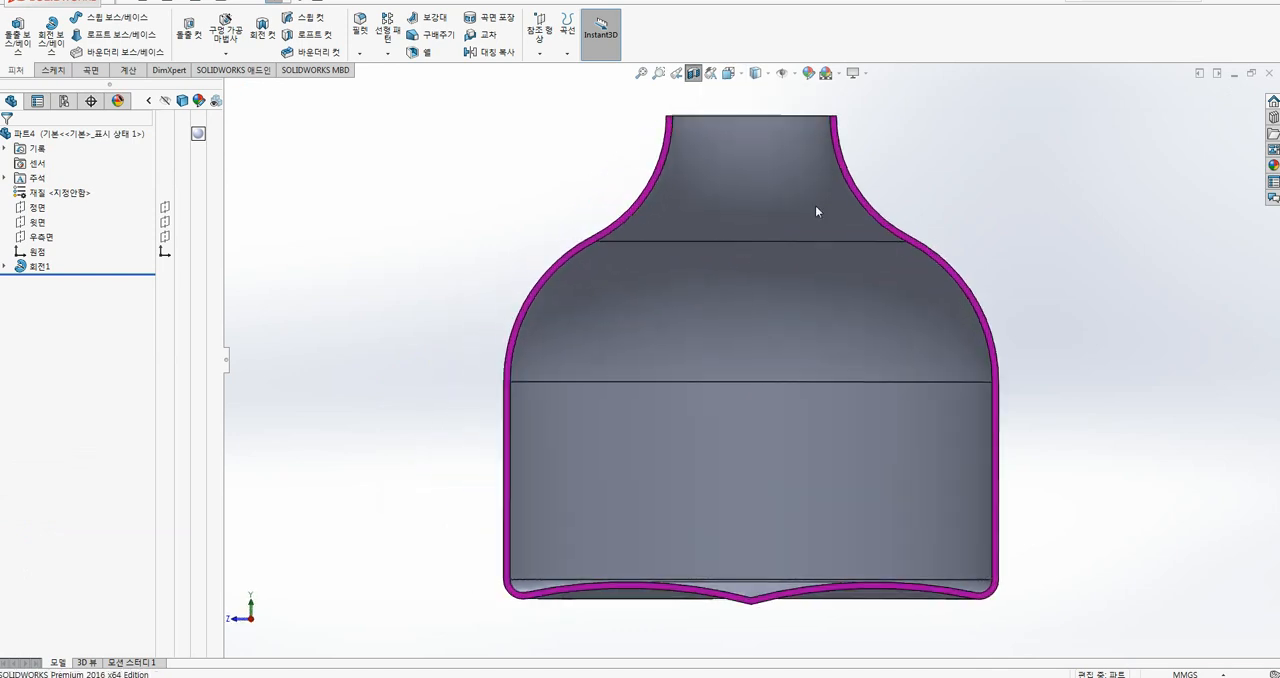
pyautogui.scroll(-3, 360, 298)
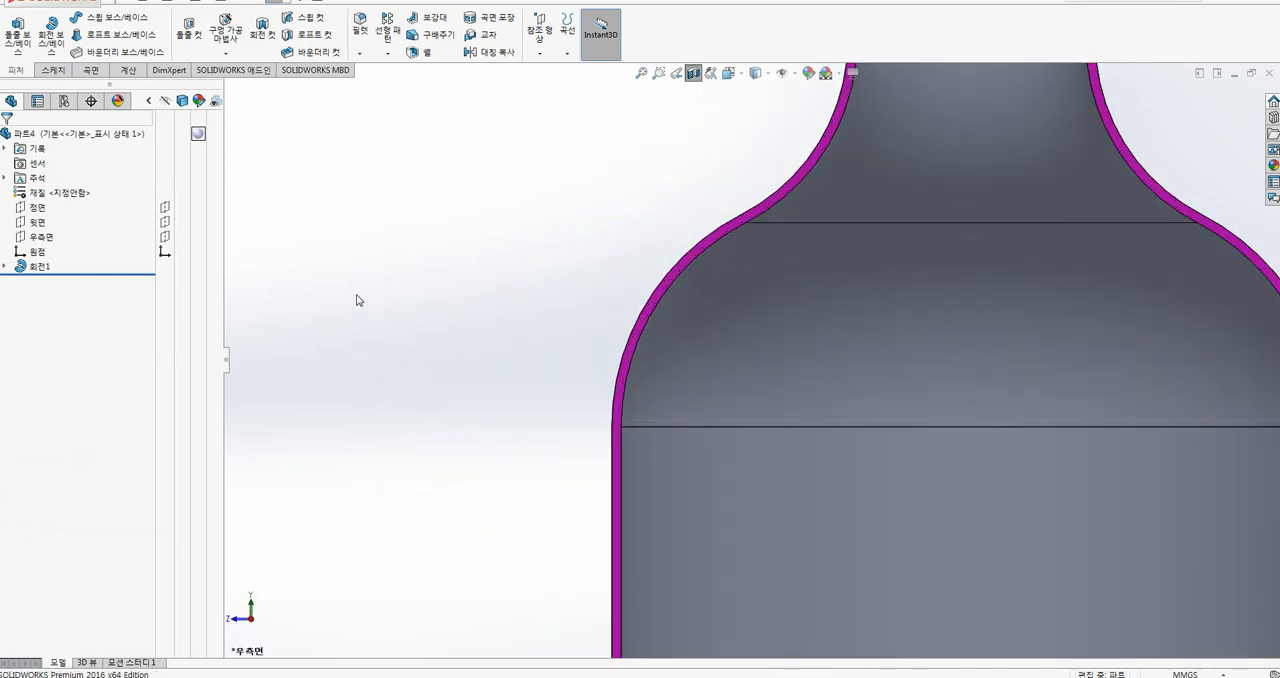
pyautogui.scroll(5, 394, 291)
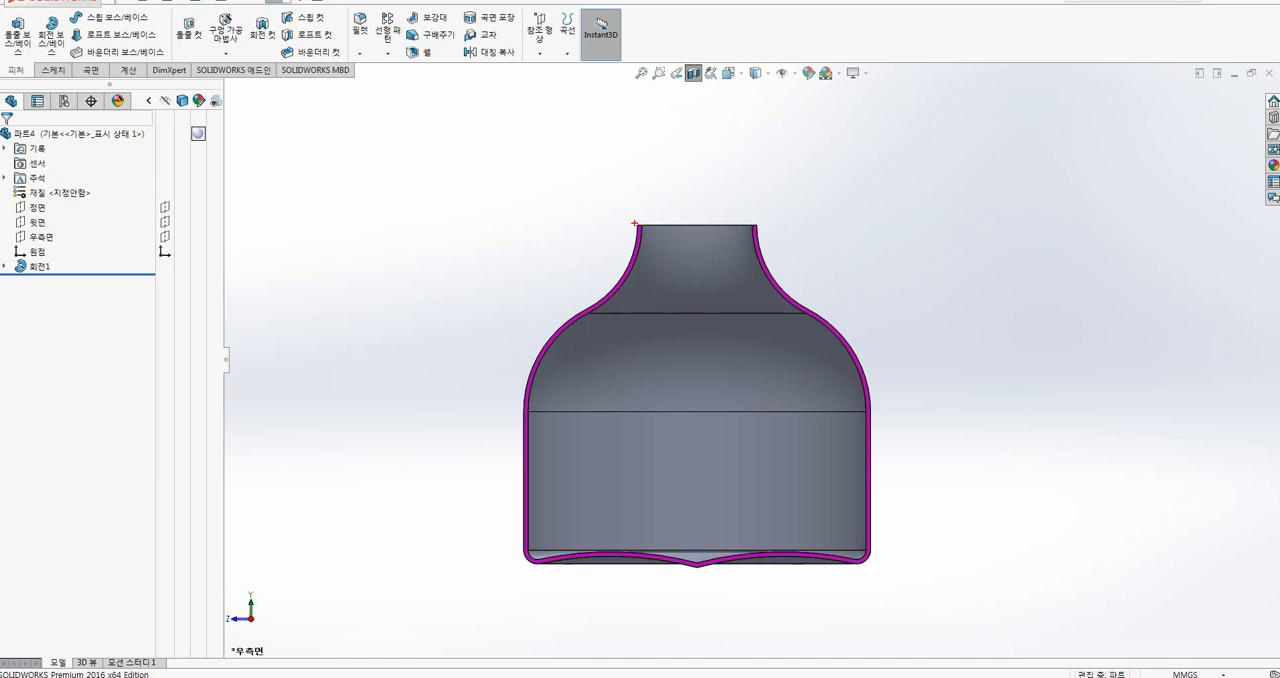
pyautogui.moveTo(596, 293)
pyautogui.mouseDown()
pyautogui.moveTo(525, 367)
pyautogui.moveTo(521, 517)
pyautogui.mouseUp()
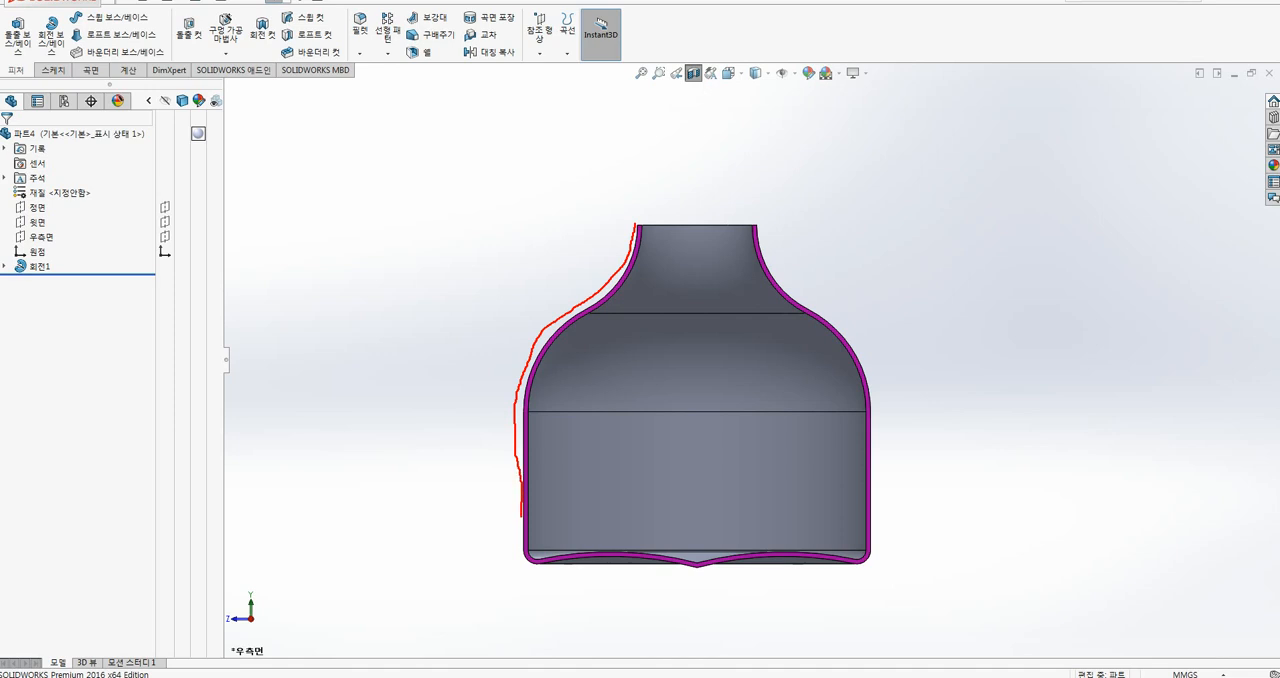
pyautogui.moveTo(532, 558); pyautogui.dragTo(584, 563)
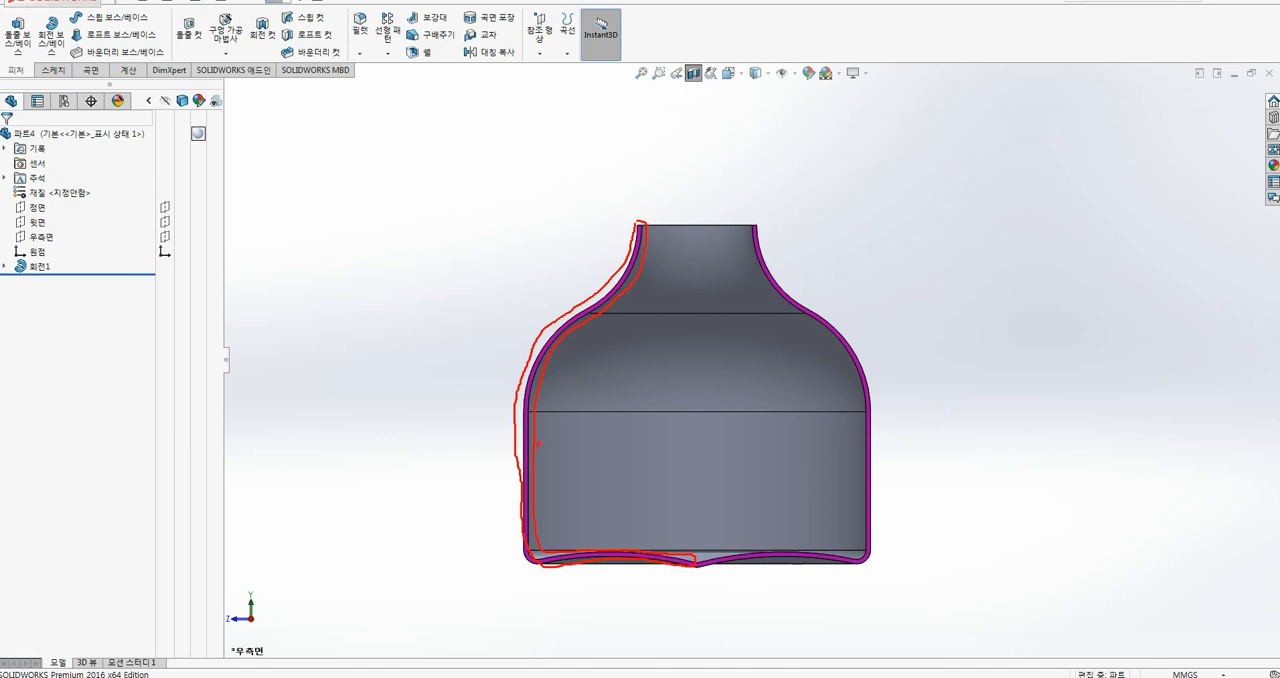
pyautogui.moveTo(592, 400); pyautogui.dragTo(580, 404)
pyautogui.moveTo(697, 563)
pyautogui.mouseDown()
pyautogui.moveTo(737, 194)
pyautogui.moveTo(696, 160)
pyautogui.moveTo(700, 201)
pyautogui.mouseUp()
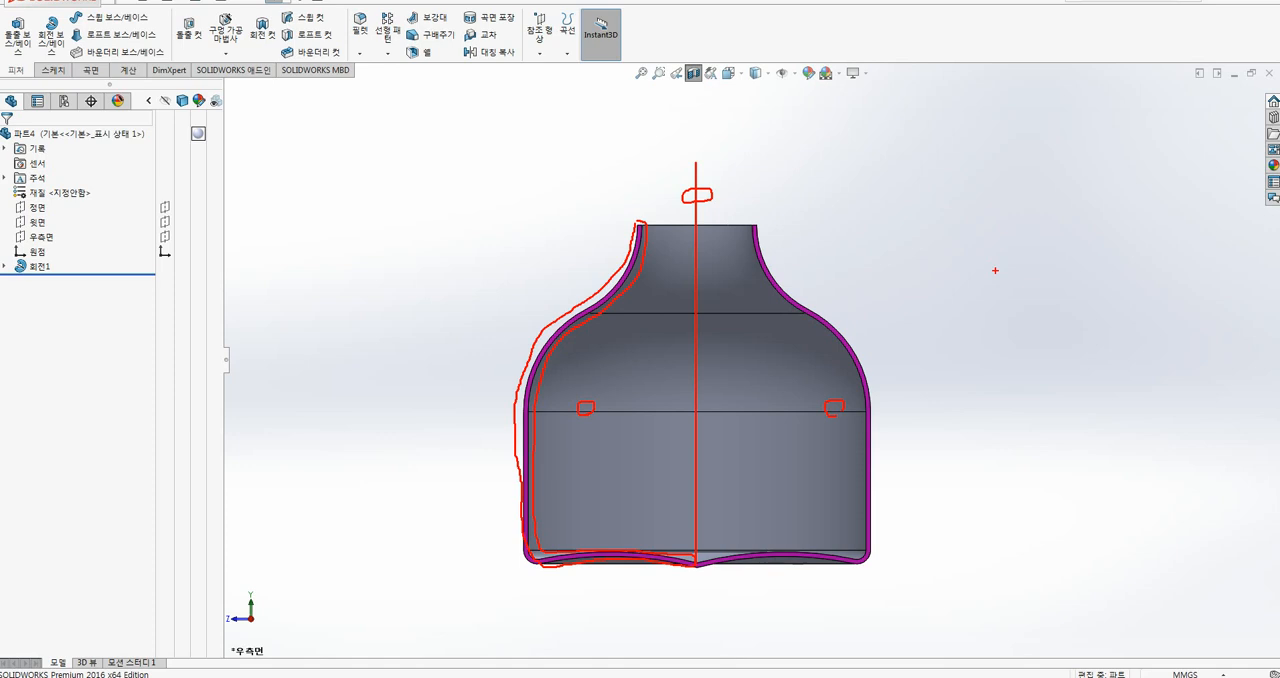
pyautogui.press('Escape')
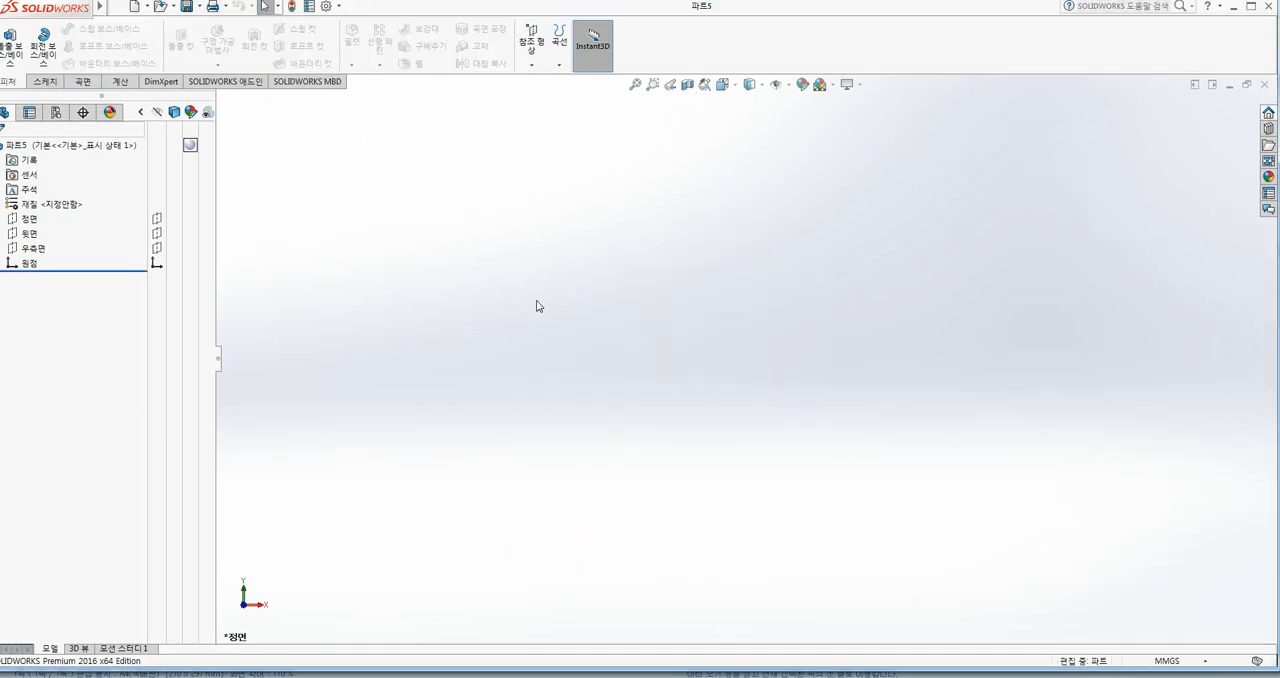
# Step: Start a sketch on the front plane of the empty part and draw a circle about 58 mm in diameter centred on the origin
pyautogui.click(31, 221)
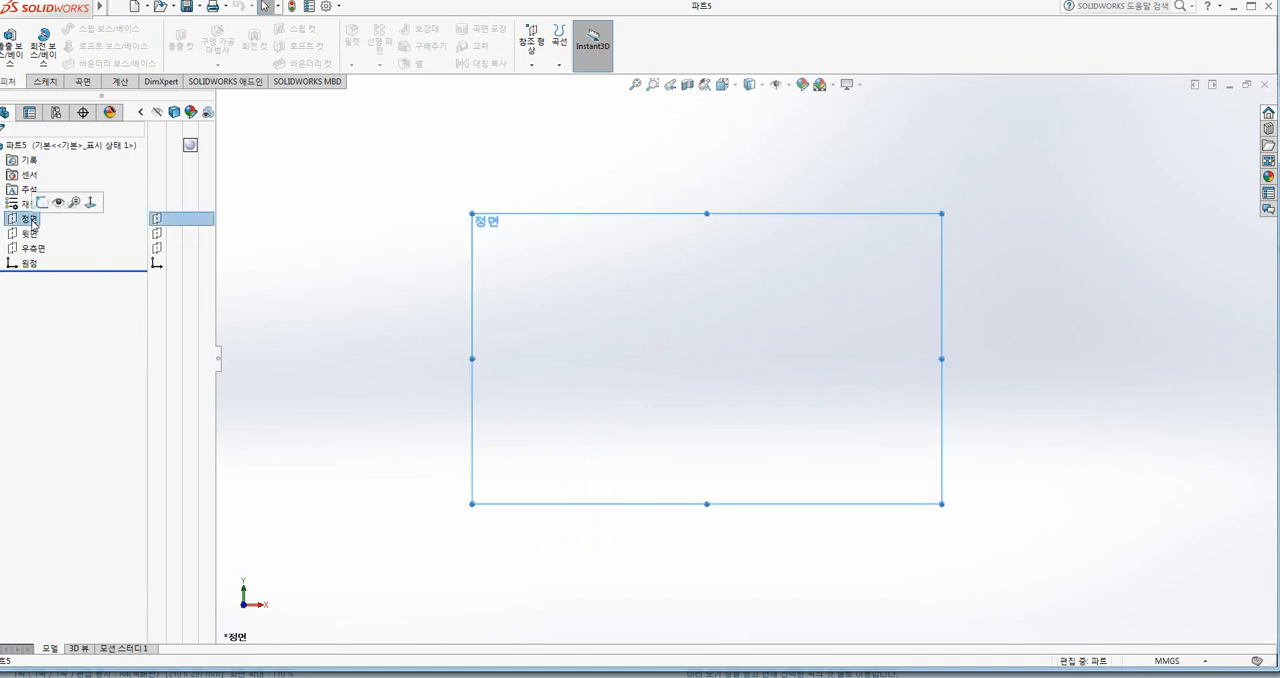
pyautogui.click(42, 202)
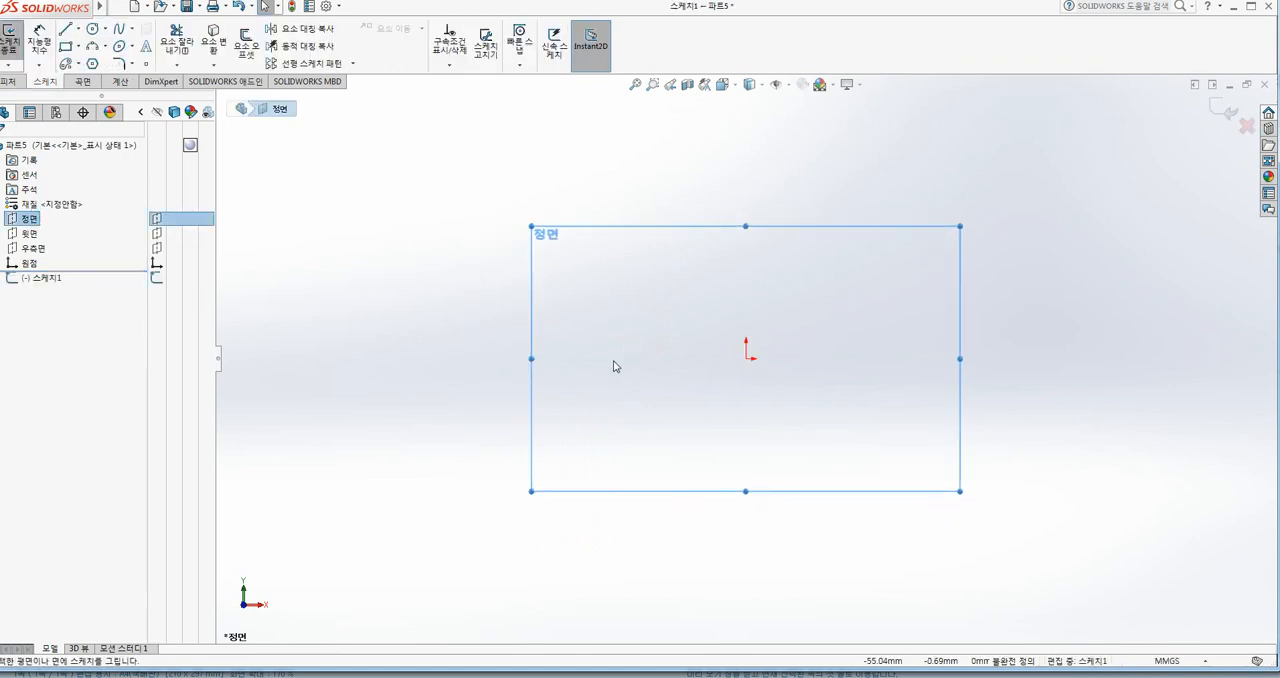
pyautogui.click(92, 29)
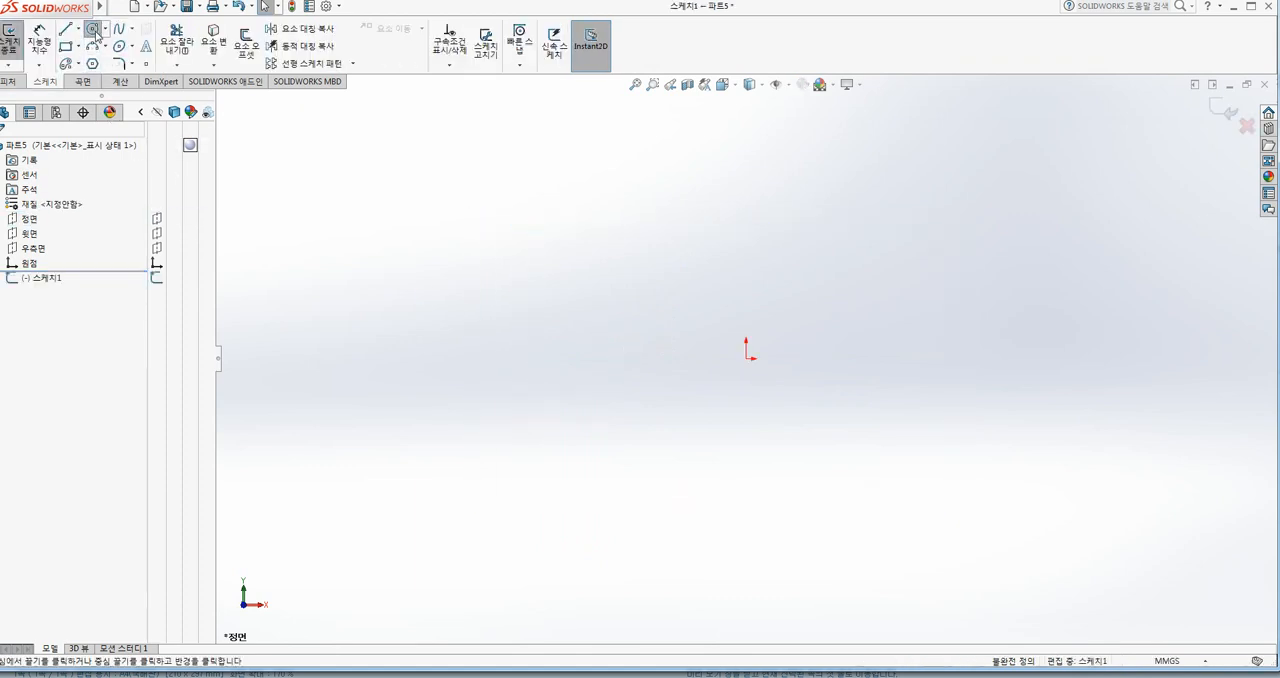
pyautogui.click(746, 357)
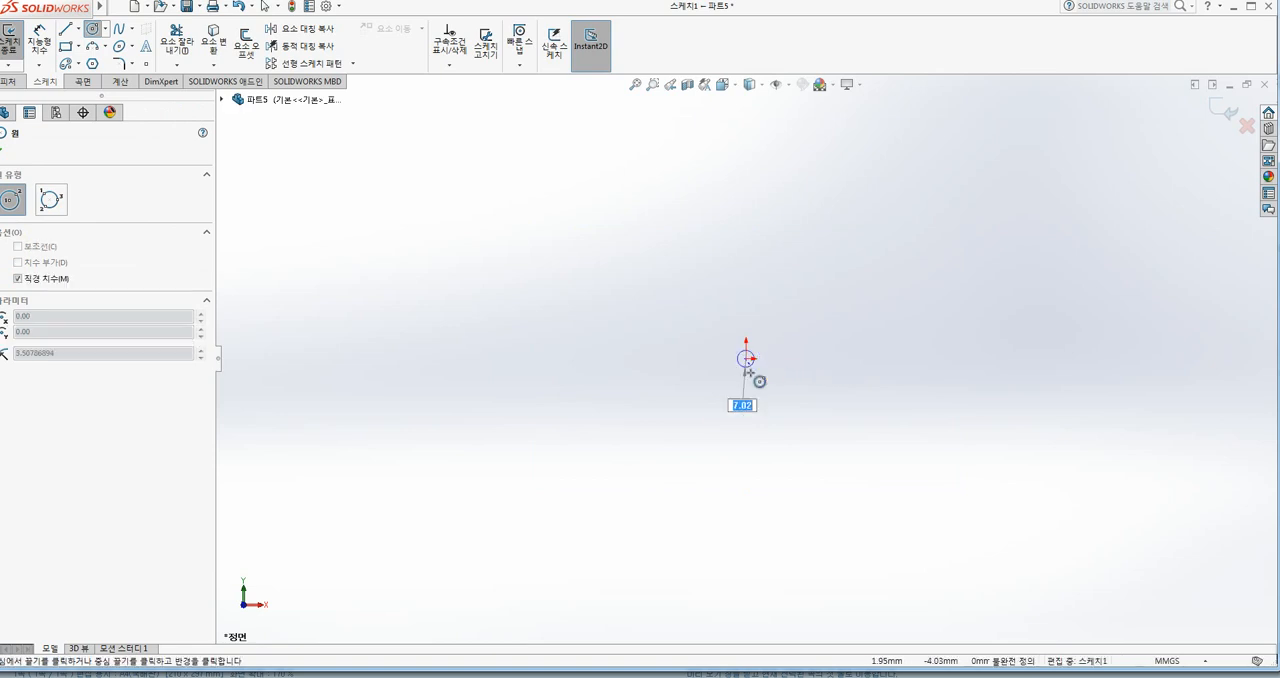
pyautogui.click(760, 426)
# Step: Dimension the circle's diameter as 60 mm
pyautogui.click(38, 45)
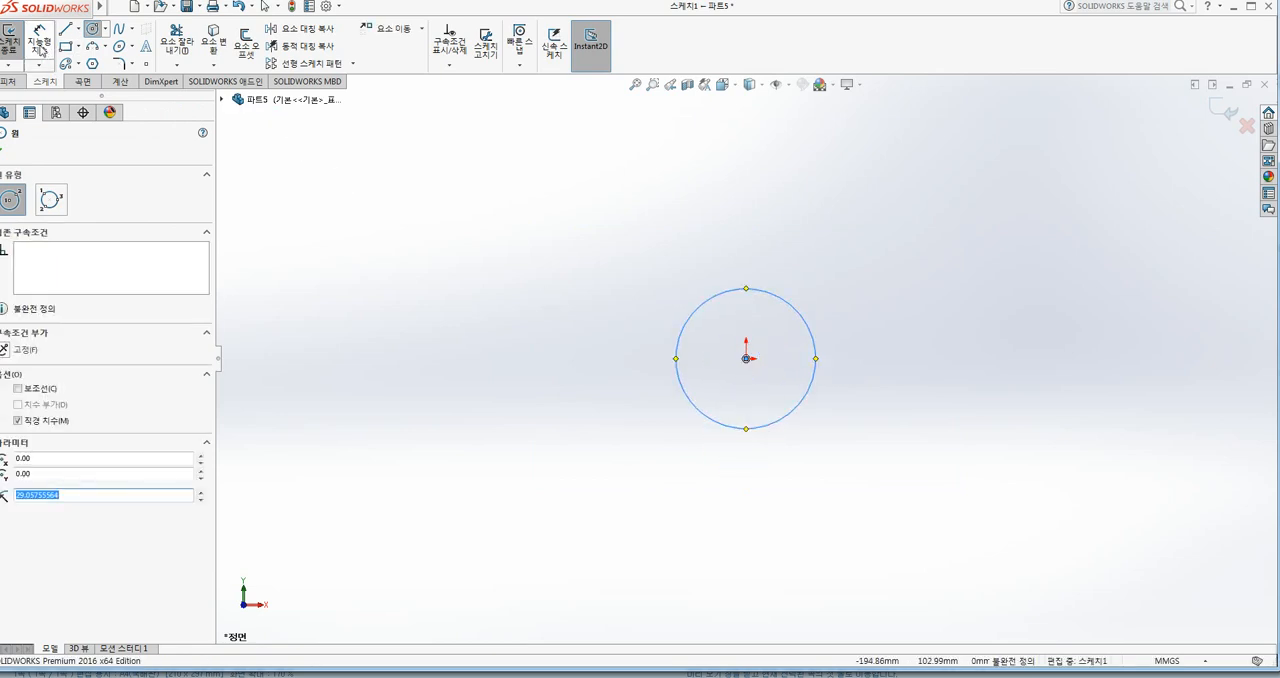
pyautogui.click(794, 306)
pyautogui.click(820, 262)
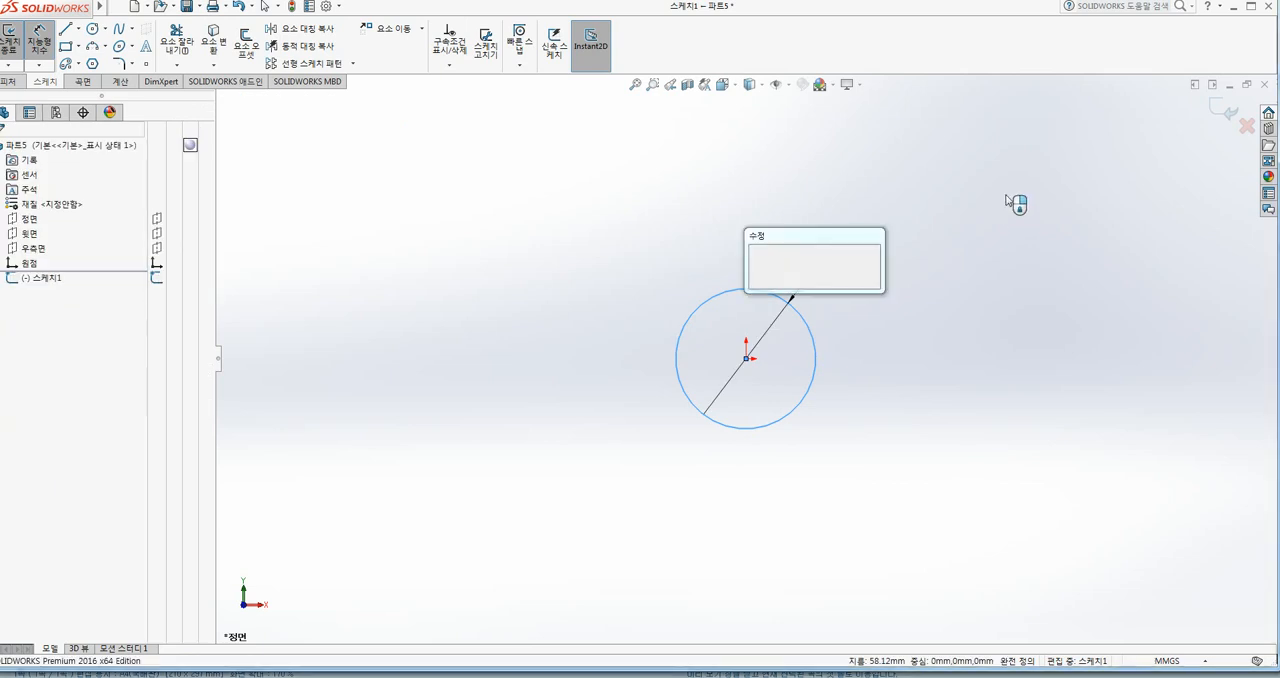
pyautogui.write('60')
pyautogui.press('Return')
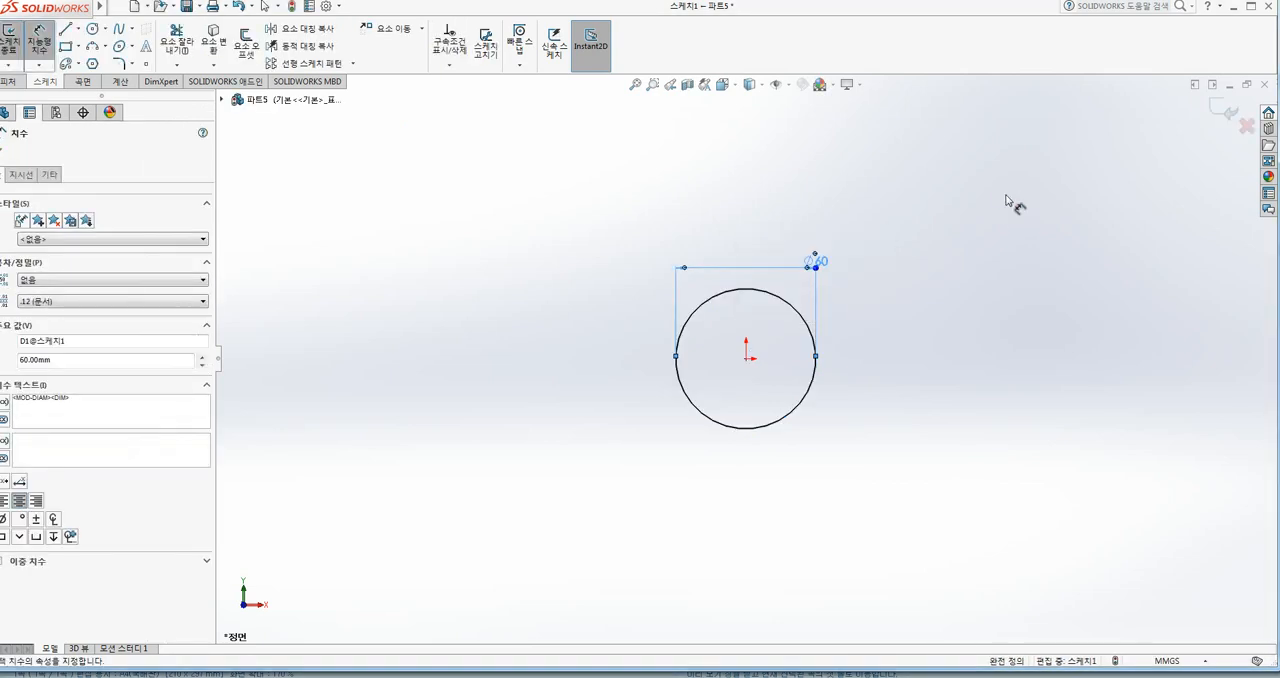
# Step: Draw a vertical line across the circle from its top quadrant point to its bottom quadrant point
pyautogui.click(77, 30)
pyautogui.click(82, 46)
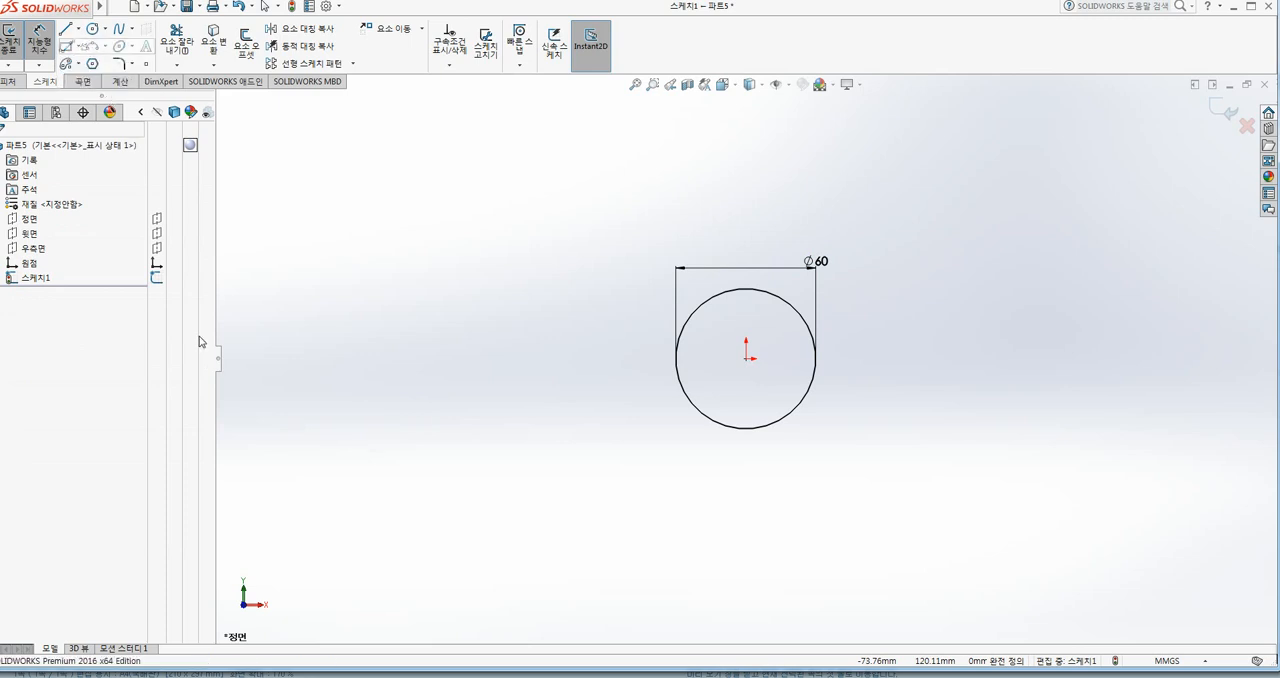
pyautogui.click(748, 290)
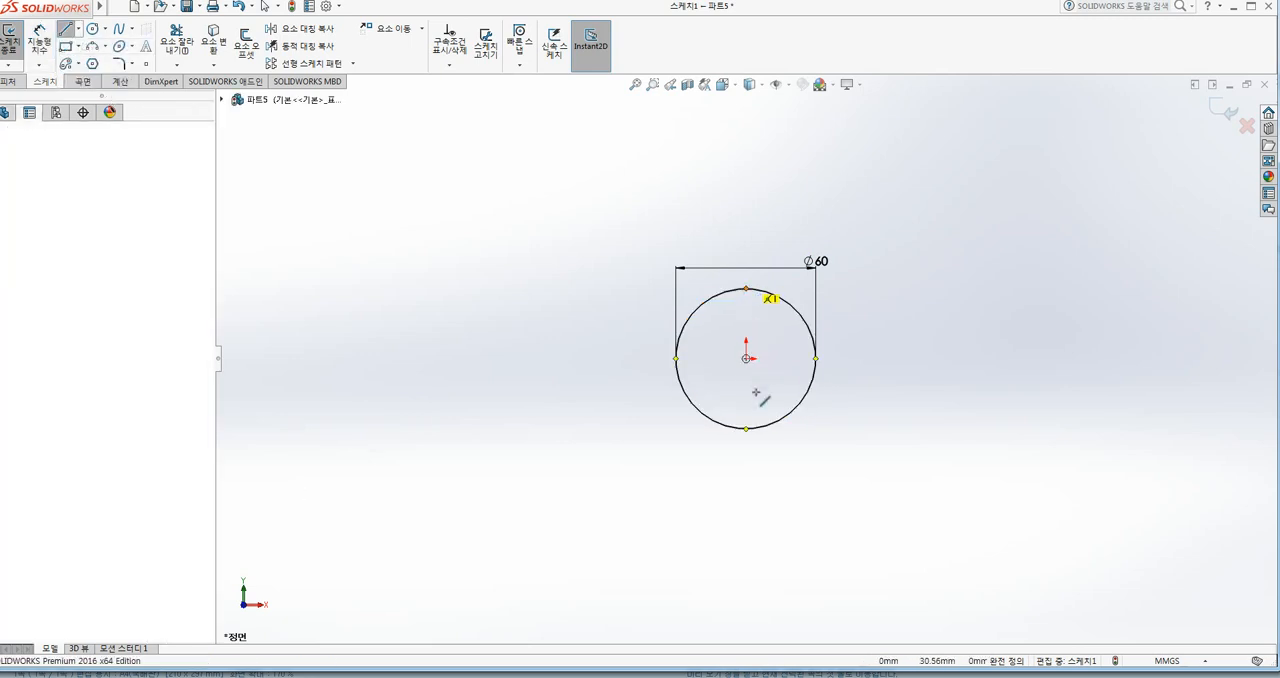
pyautogui.click(746, 429)
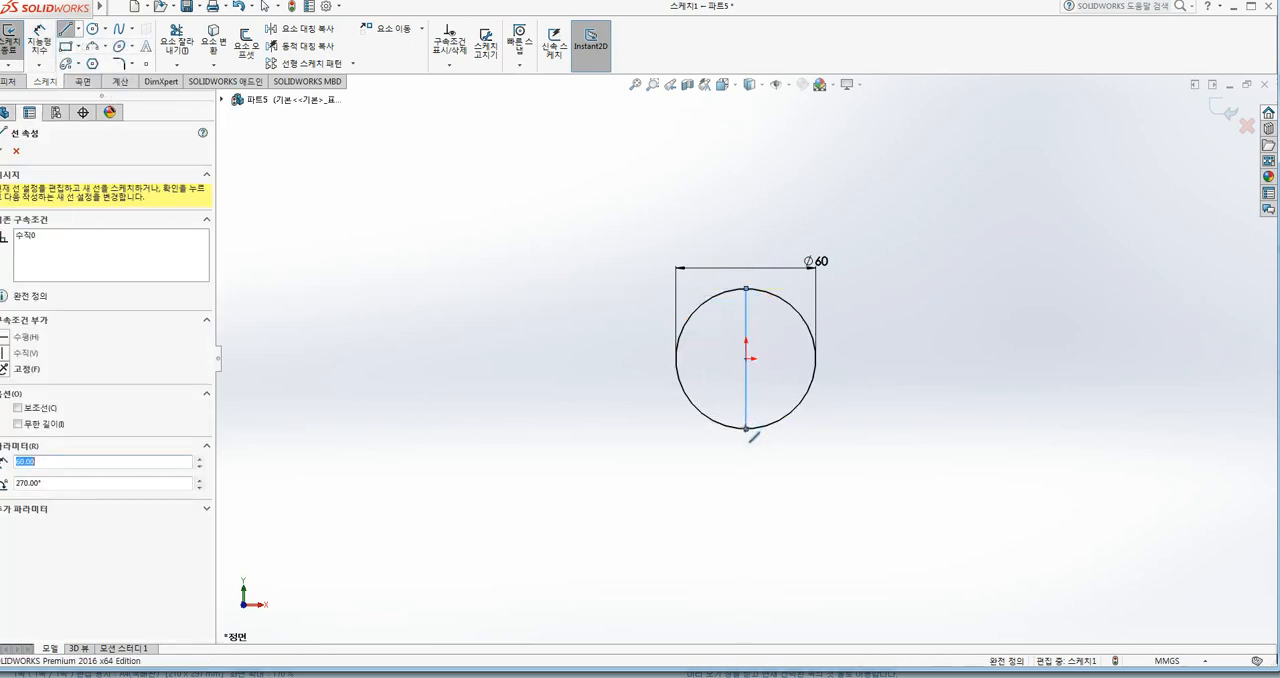
pyautogui.press('Escape')
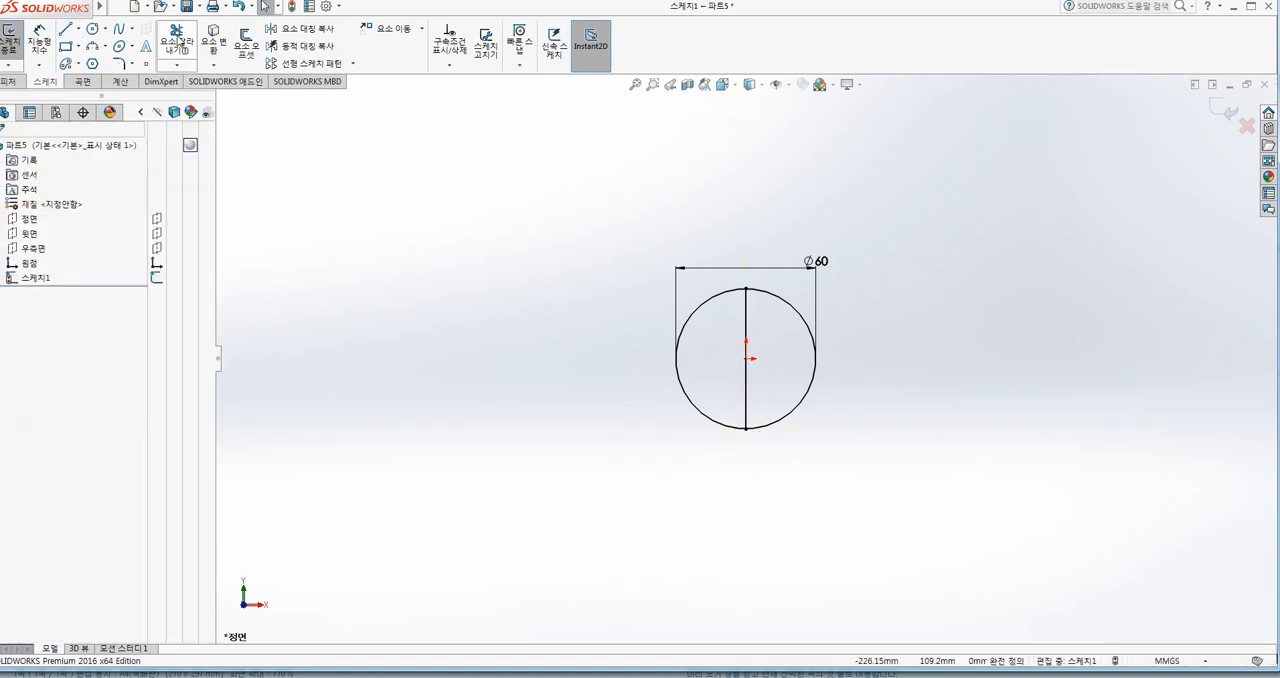
# Step: Trim away the right half of the circle and exit the sketch
pyautogui.click(177, 40)
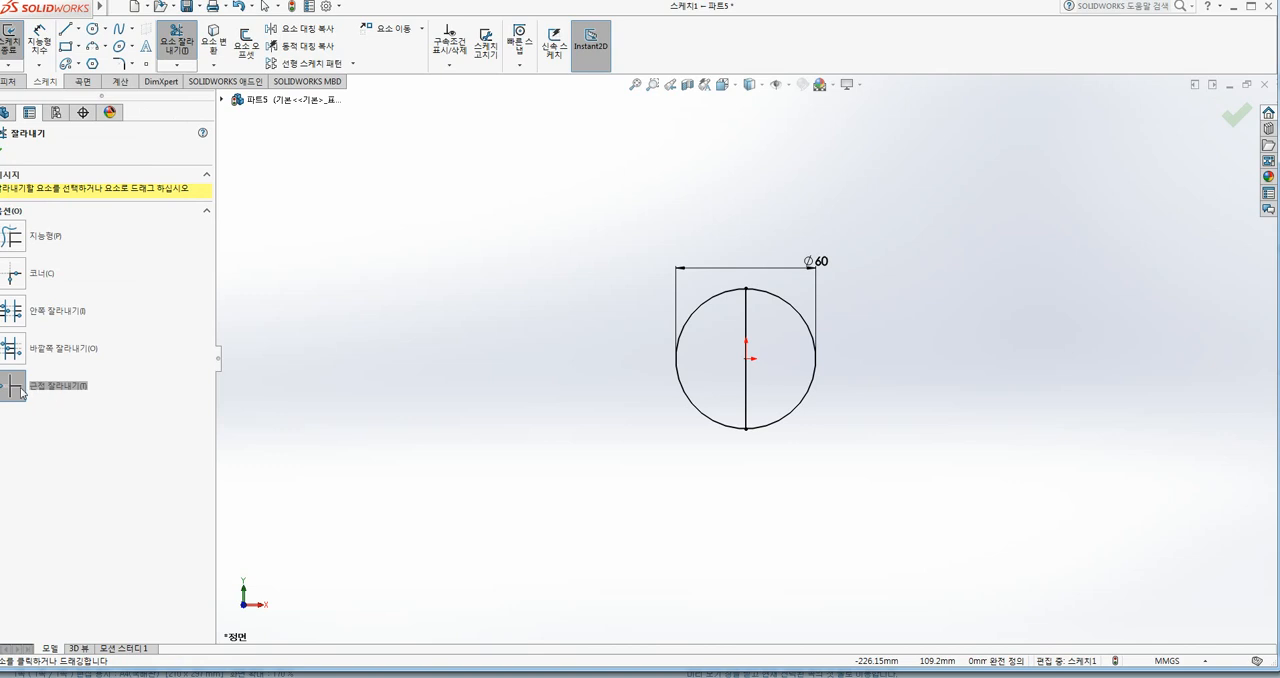
pyautogui.click(815, 403)
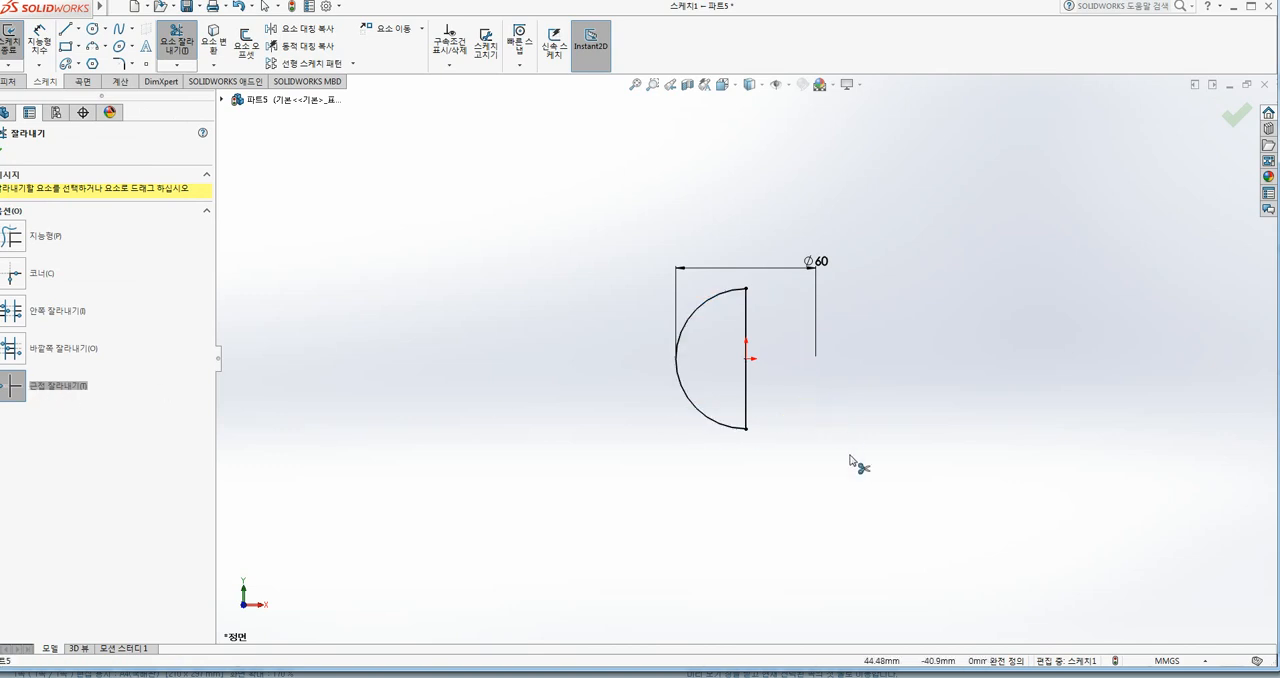
pyautogui.click(1237, 116)
pyautogui.click(1222, 110)
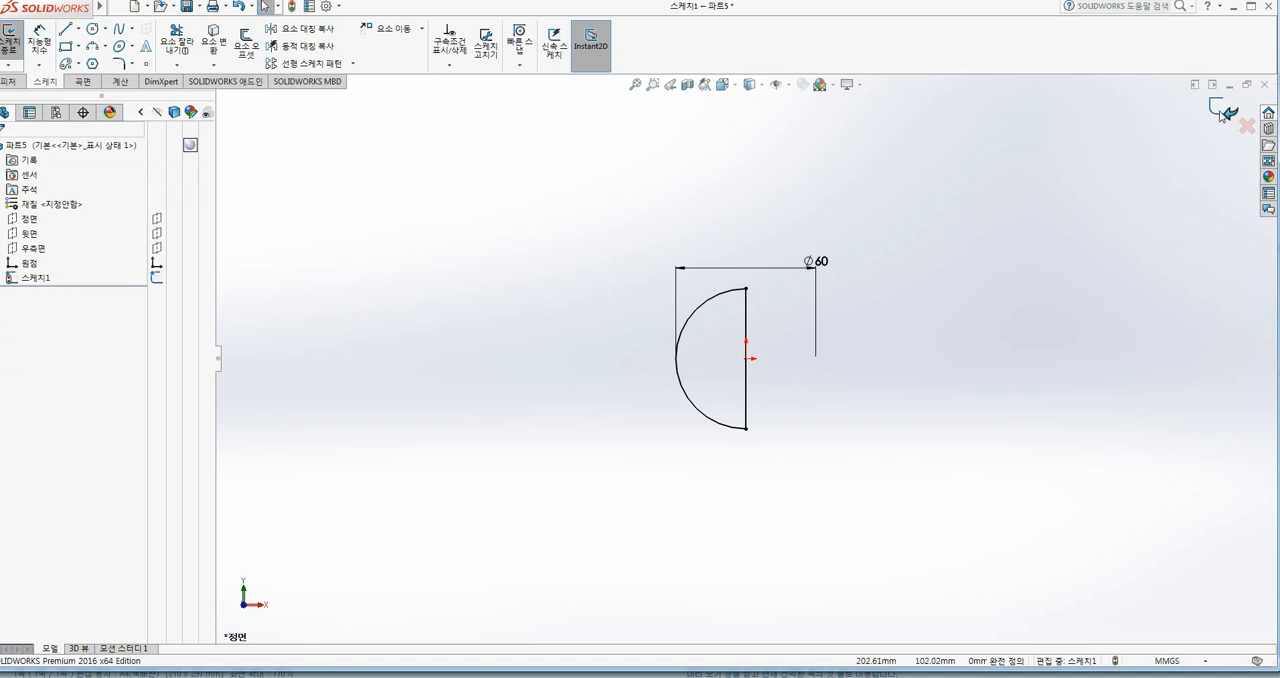
pyautogui.click(1063, 305)
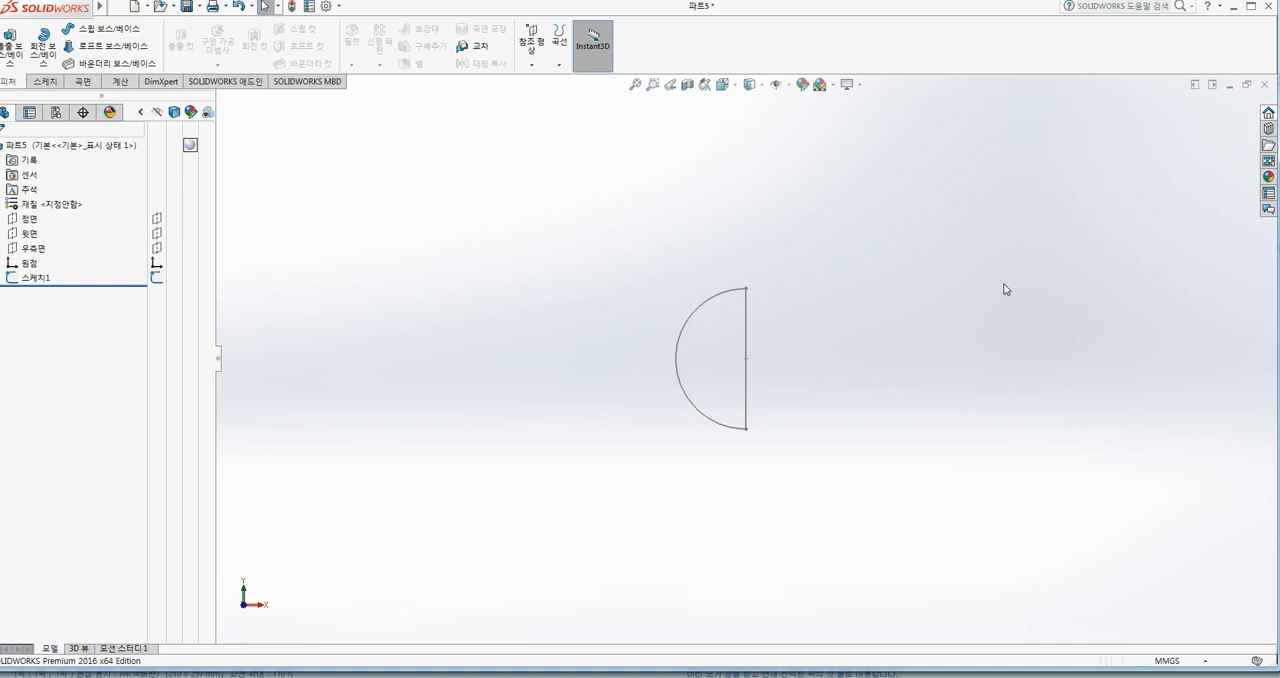
# Step: Start a Revolved Boss/Base of the semicircle in isometric view, with its straight vertical line as axis, blind and 360°
pyautogui.hotkey('ctrl', '7')
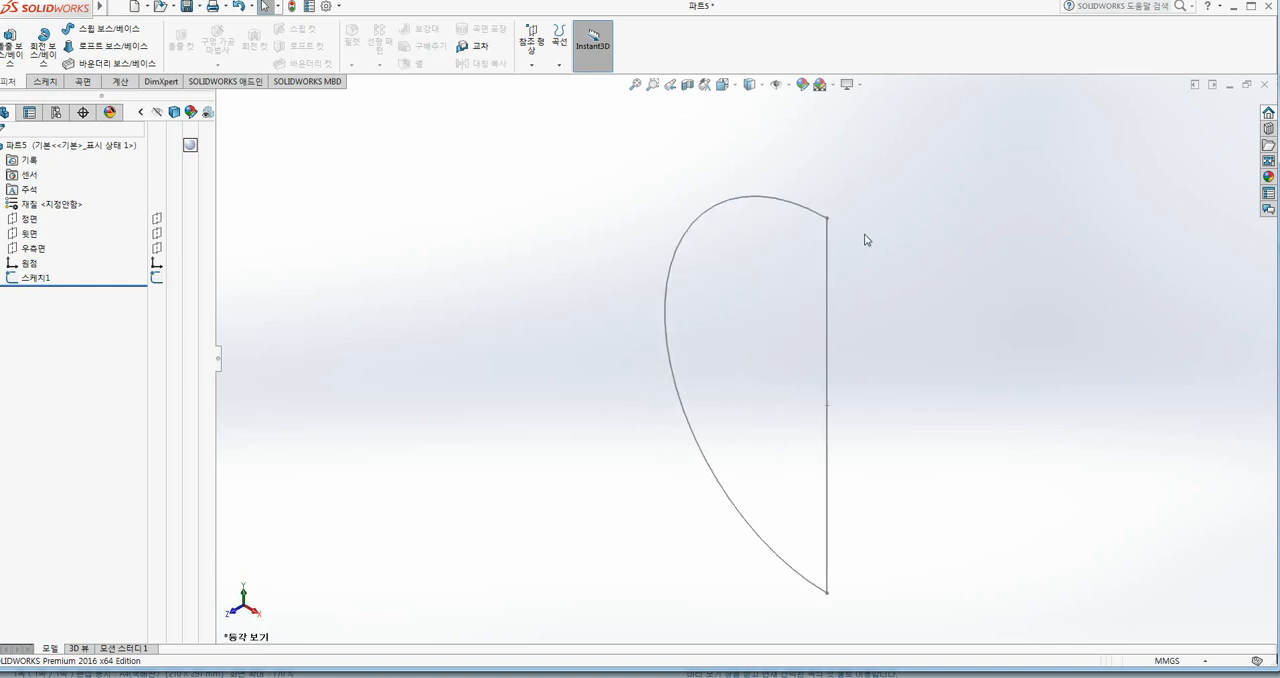
pyautogui.scroll(2, 948, 280)
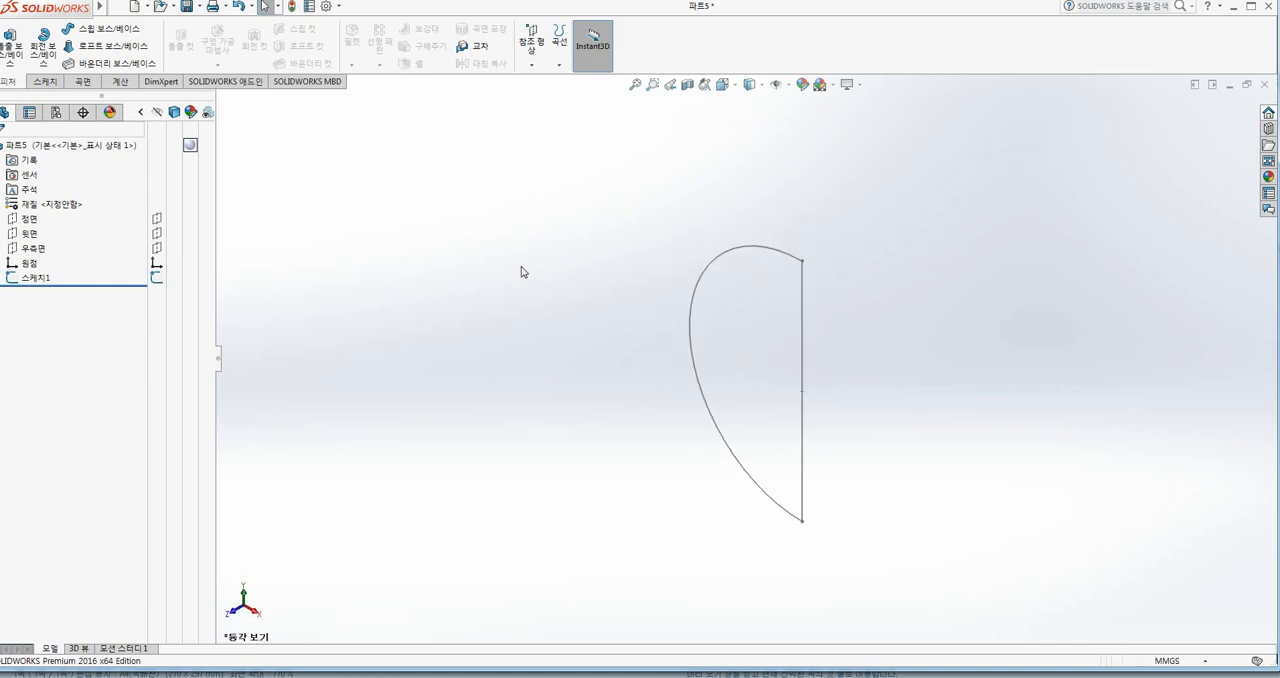
pyautogui.click(746, 251)
pyautogui.click(788, 213)
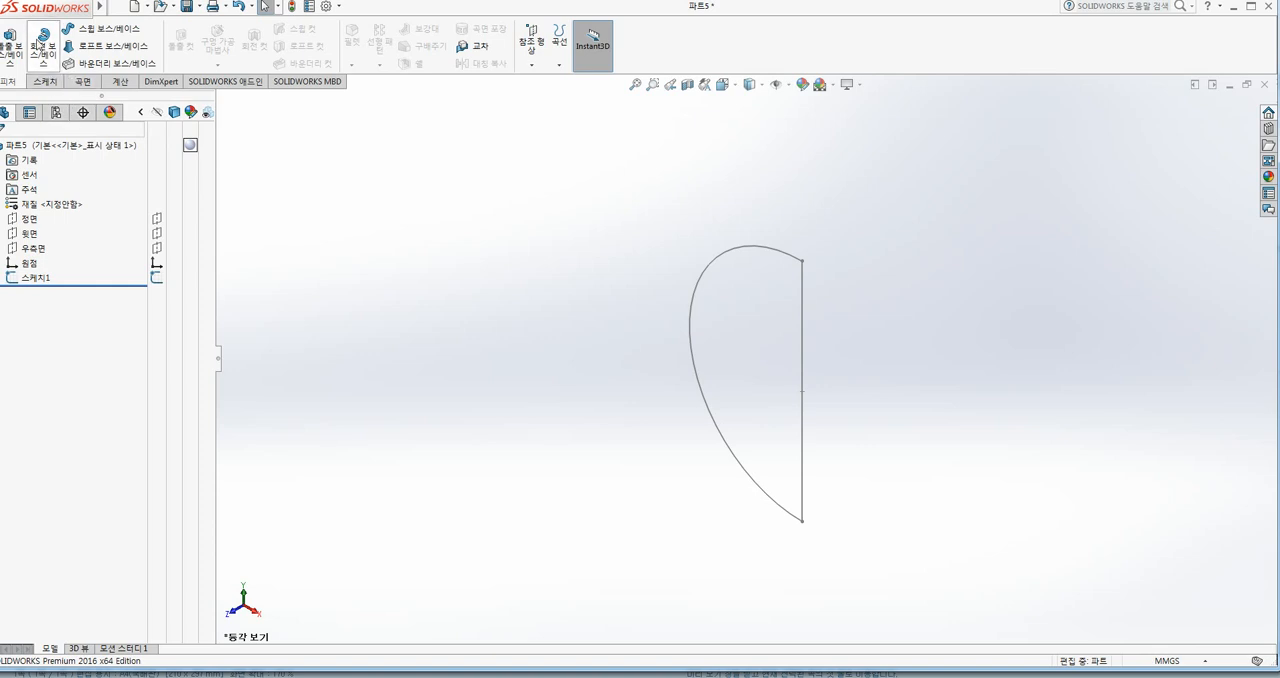
pyautogui.click(40, 40)
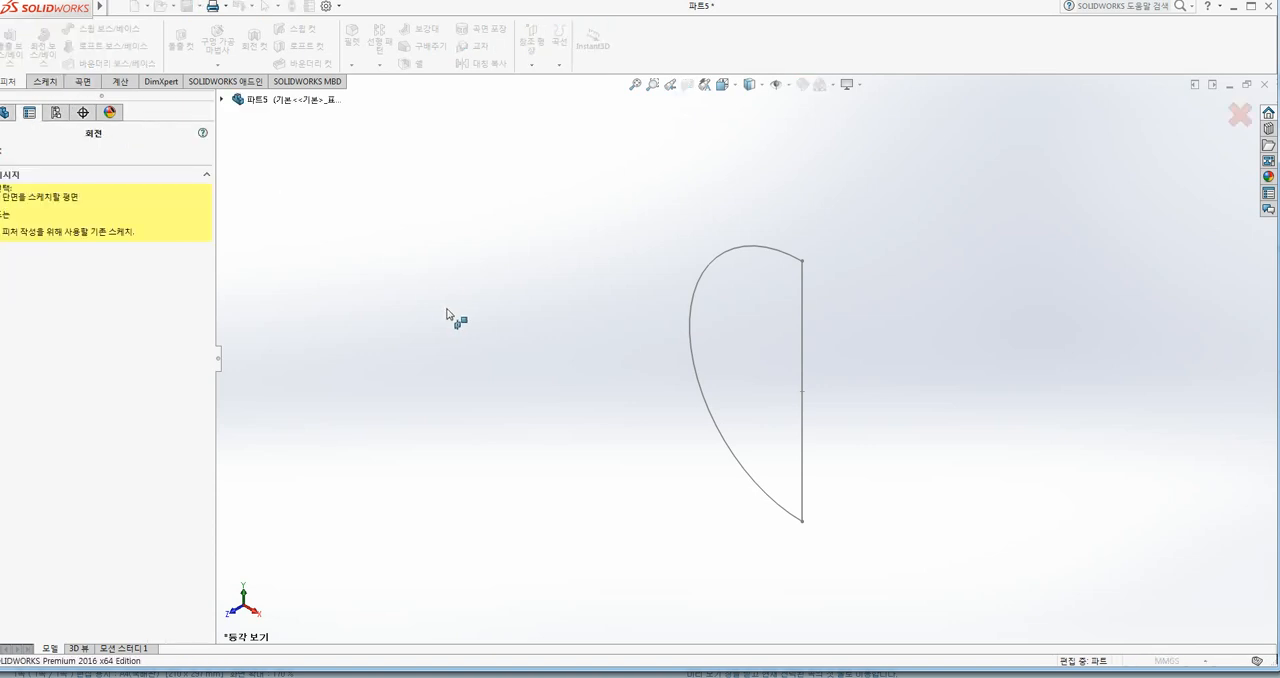
pyautogui.click(803, 318)
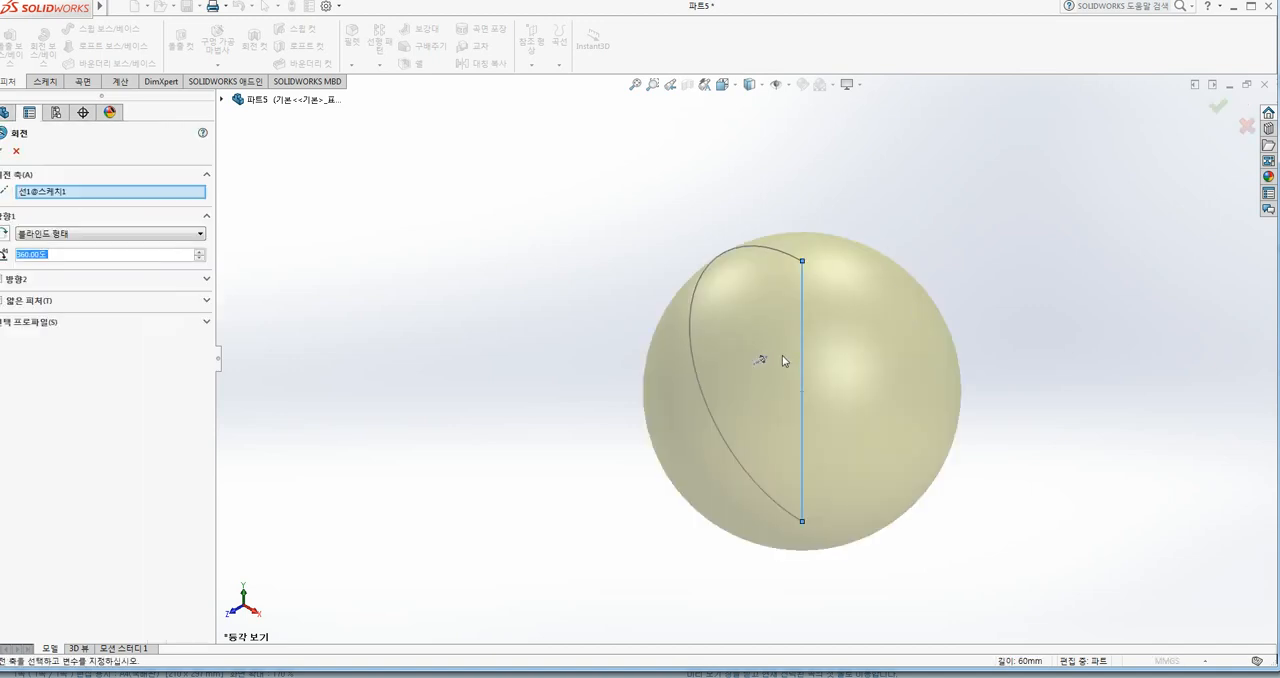
pyautogui.moveTo(768, 257); pyautogui.dragTo(702, 300)
pyautogui.moveTo(778, 278); pyautogui.dragTo(697, 348)
pyautogui.moveTo(780, 330)
pyautogui.mouseDown()
pyautogui.moveTo(728, 396)
pyautogui.moveTo(760, 482)
pyautogui.moveTo(781, 497)
pyautogui.mouseUp()
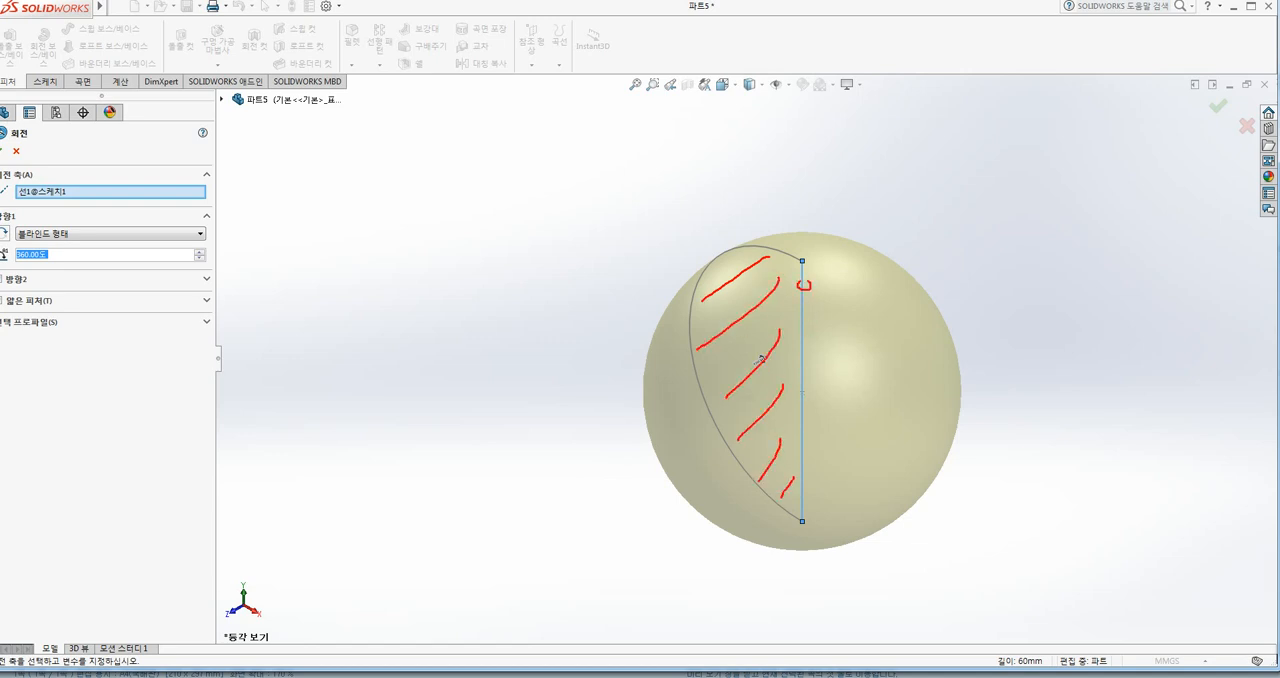
pyautogui.moveTo(758, 294)
pyautogui.mouseDown()
pyautogui.moveTo(748, 322)
pyautogui.moveTo(852, 340)
pyautogui.moveTo(862, 362)
pyautogui.moveTo(849, 380)
pyautogui.mouseUp()
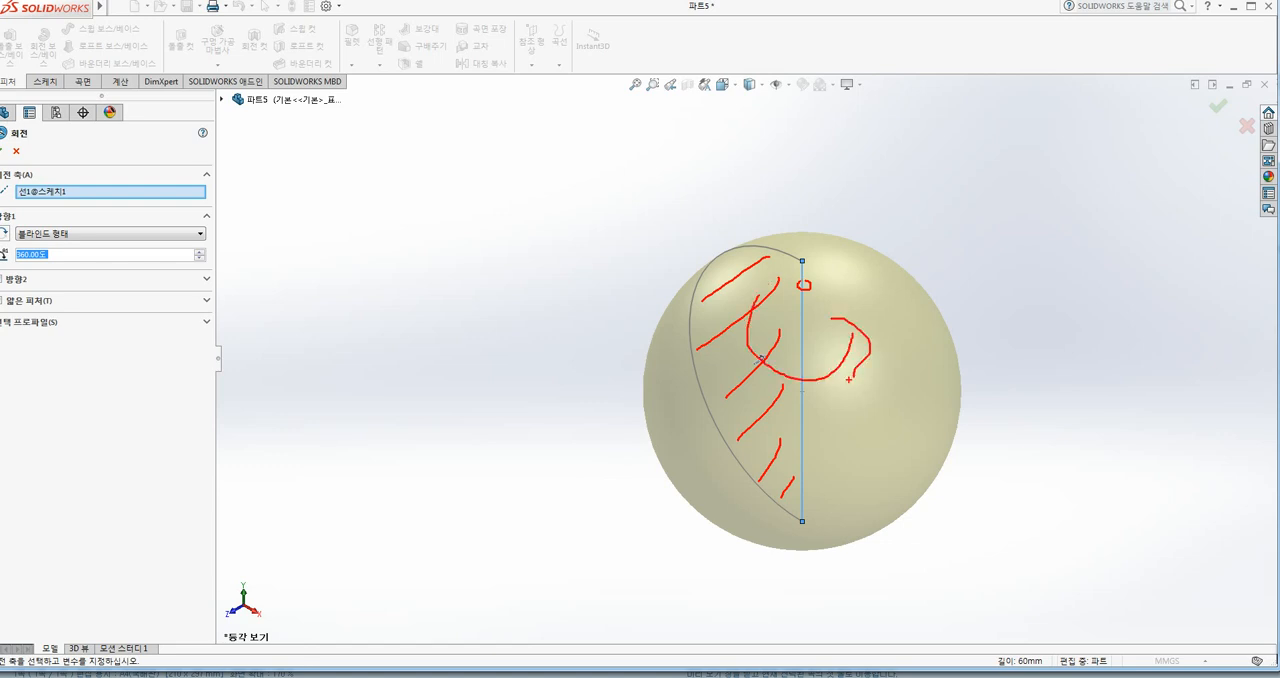
pyautogui.press('Escape')
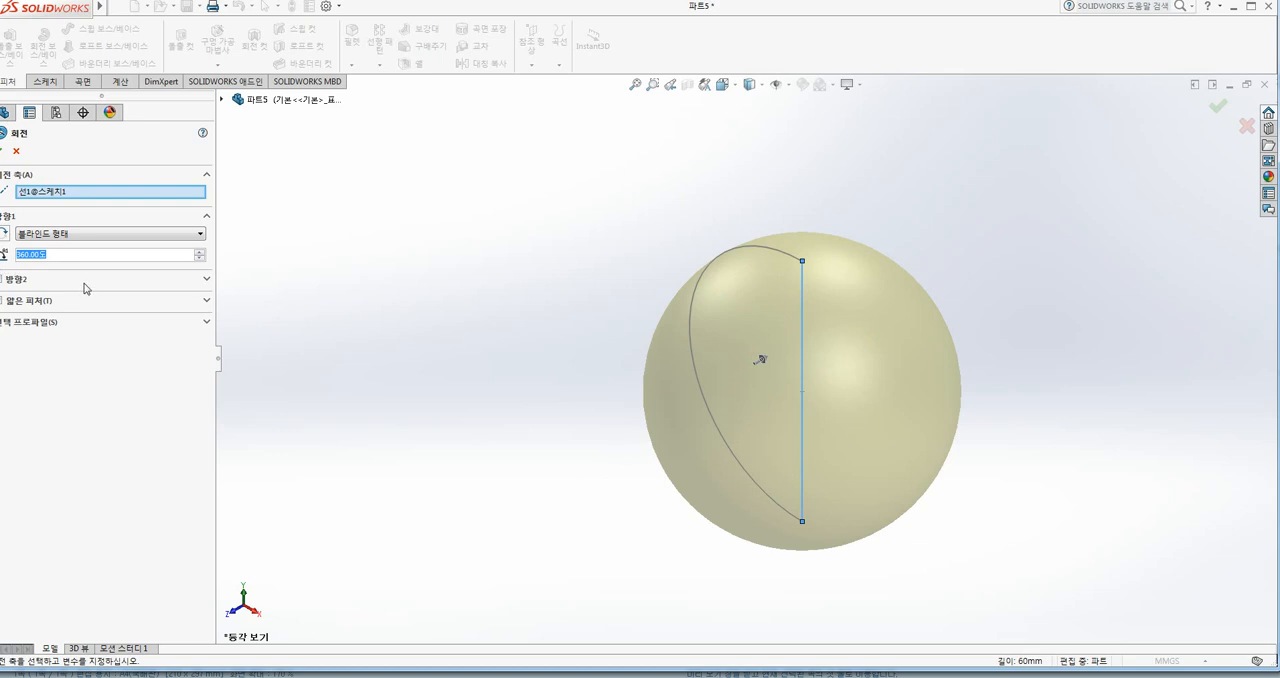
# Step: Set the revolve angle to 180°, flip the direction back and forth, and use mid plane as the end condition
pyautogui.write('180')
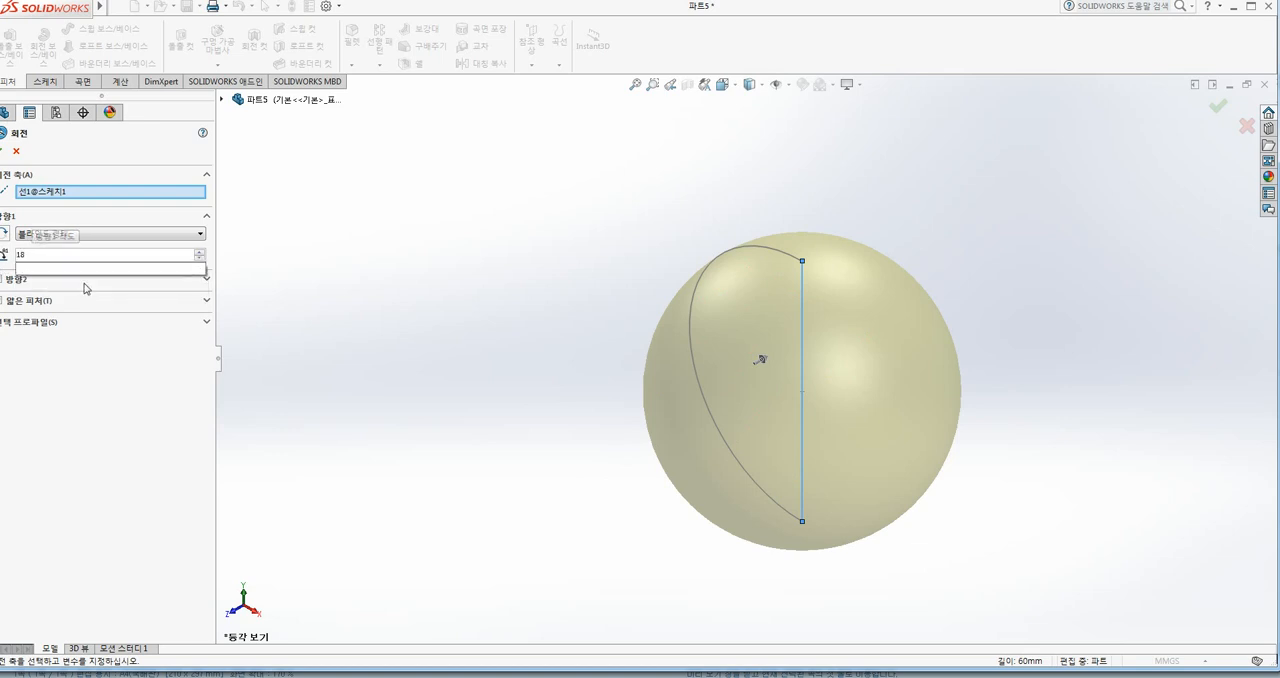
pyautogui.press('Return')
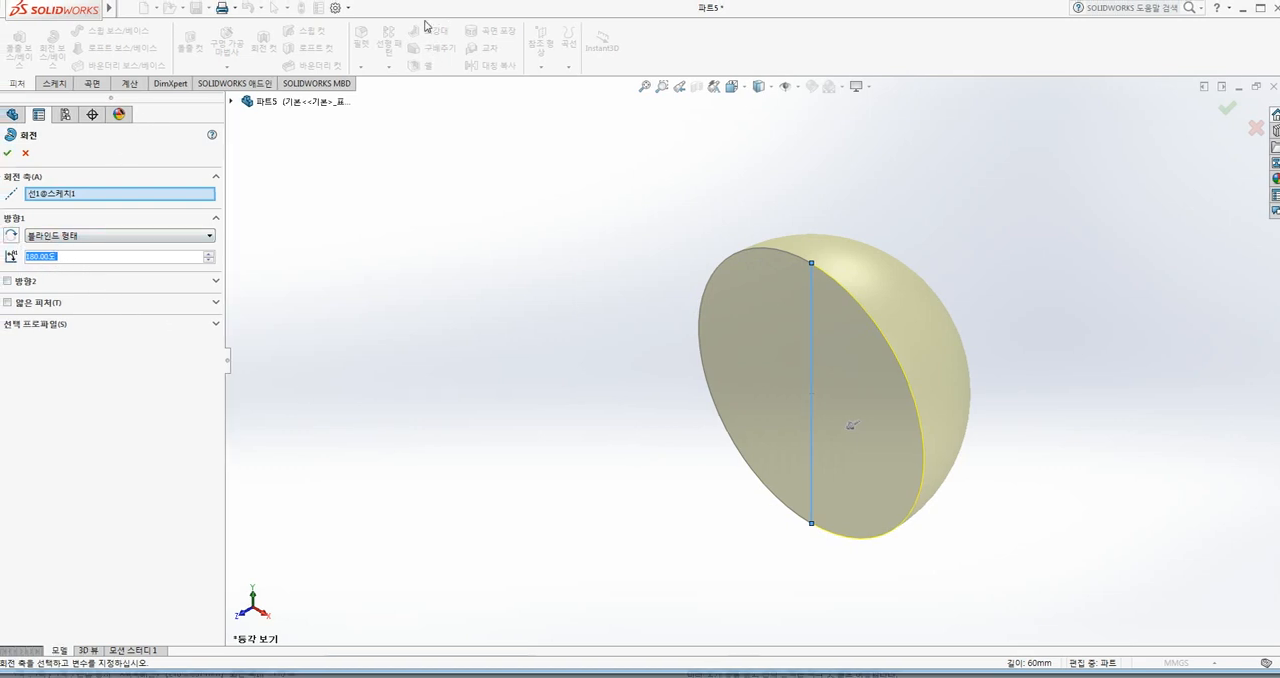
pyautogui.click(11, 237)
pyautogui.click(11, 237)
pyautogui.click(87, 241)
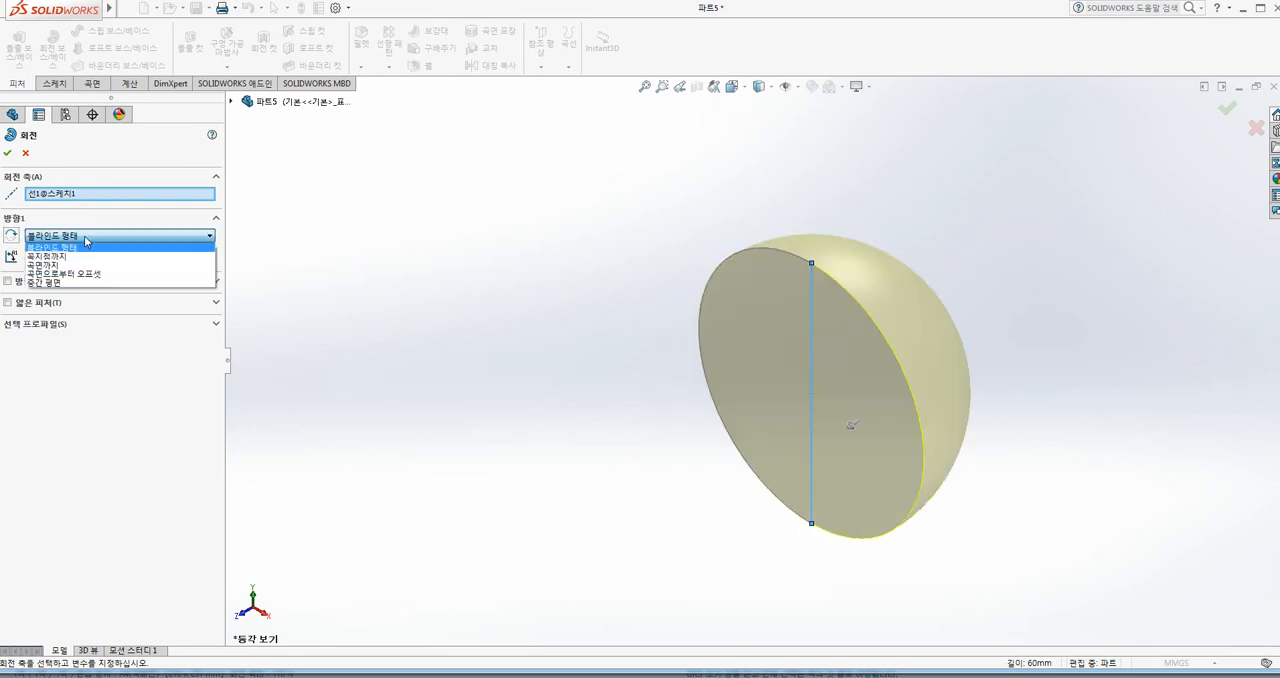
pyautogui.click(54, 284)
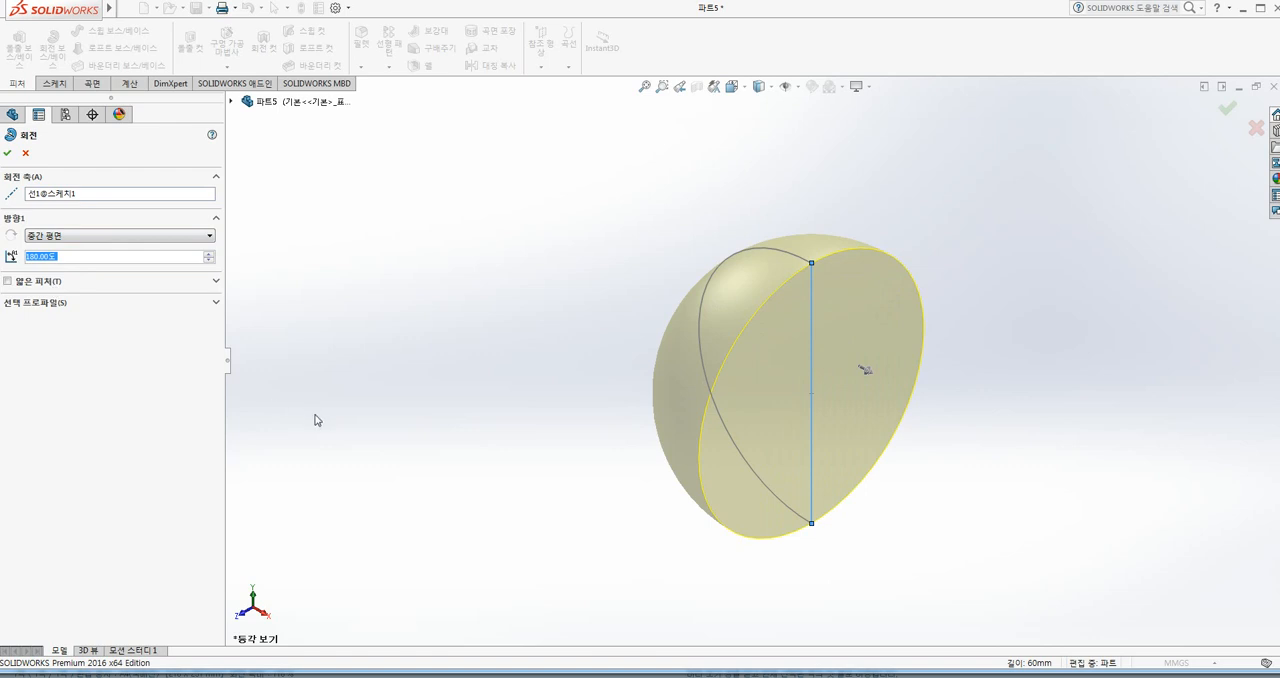
pyautogui.moveTo(788, 251)
pyautogui.mouseDown()
pyautogui.moveTo(822, 234)
pyautogui.moveTo(835, 245)
pyautogui.moveTo(740, 277)
pyautogui.moveTo(762, 300)
pyautogui.mouseUp()
pyautogui.press('Escape')
# Step: Try a one-direction thin feature 5 mm thick on the revolve, with the semicircle region as the selected profile
pyautogui.click(8, 281)
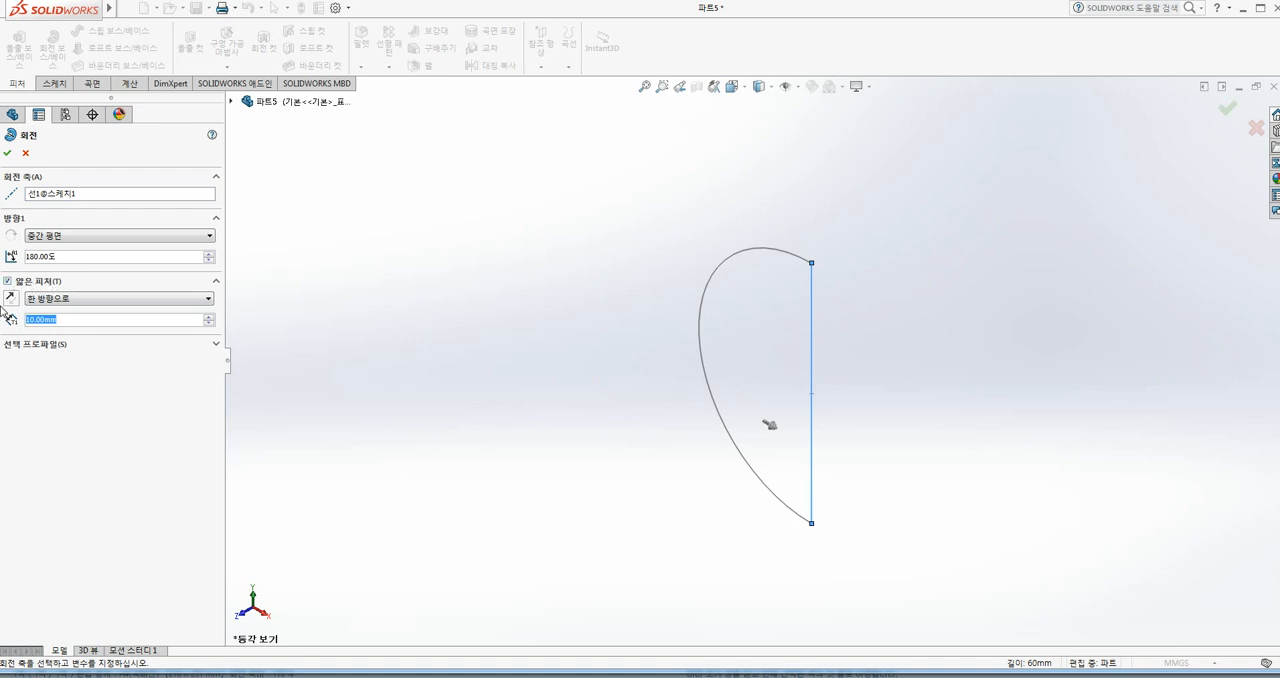
pyautogui.write('5')
pyautogui.press('Return')
pyautogui.click(32, 348)
pyautogui.click(53, 351)
pyautogui.click(53, 349)
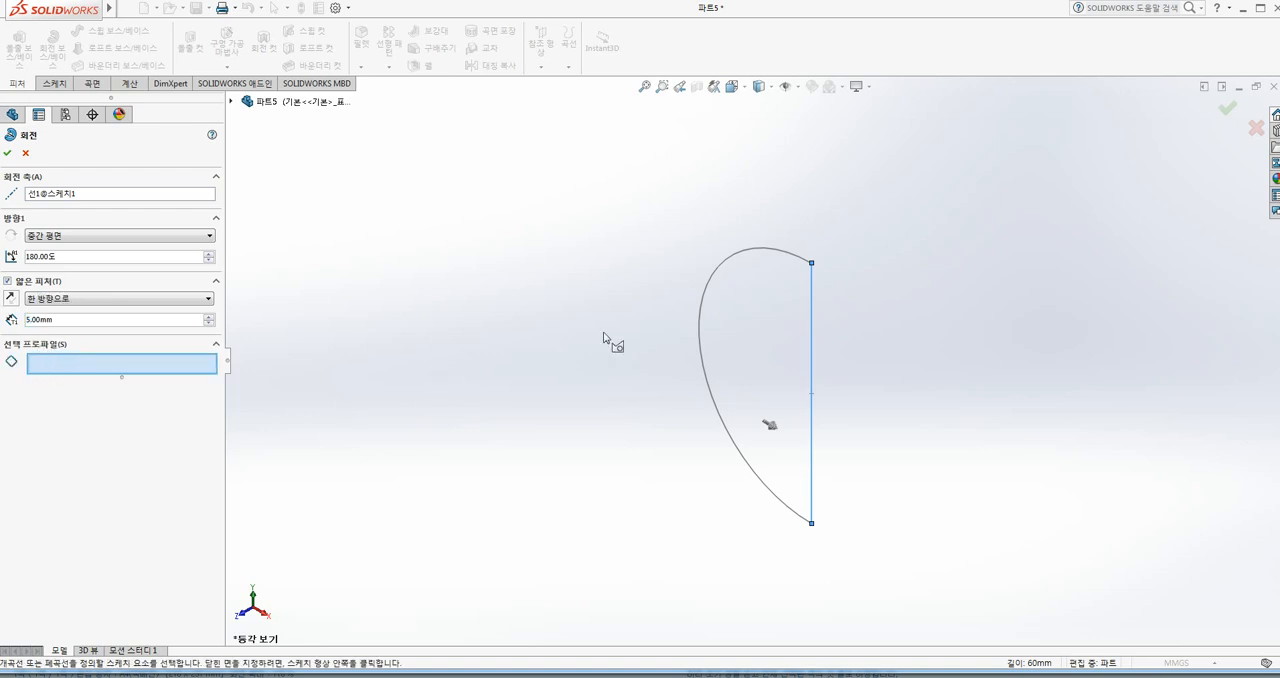
pyautogui.click(737, 330)
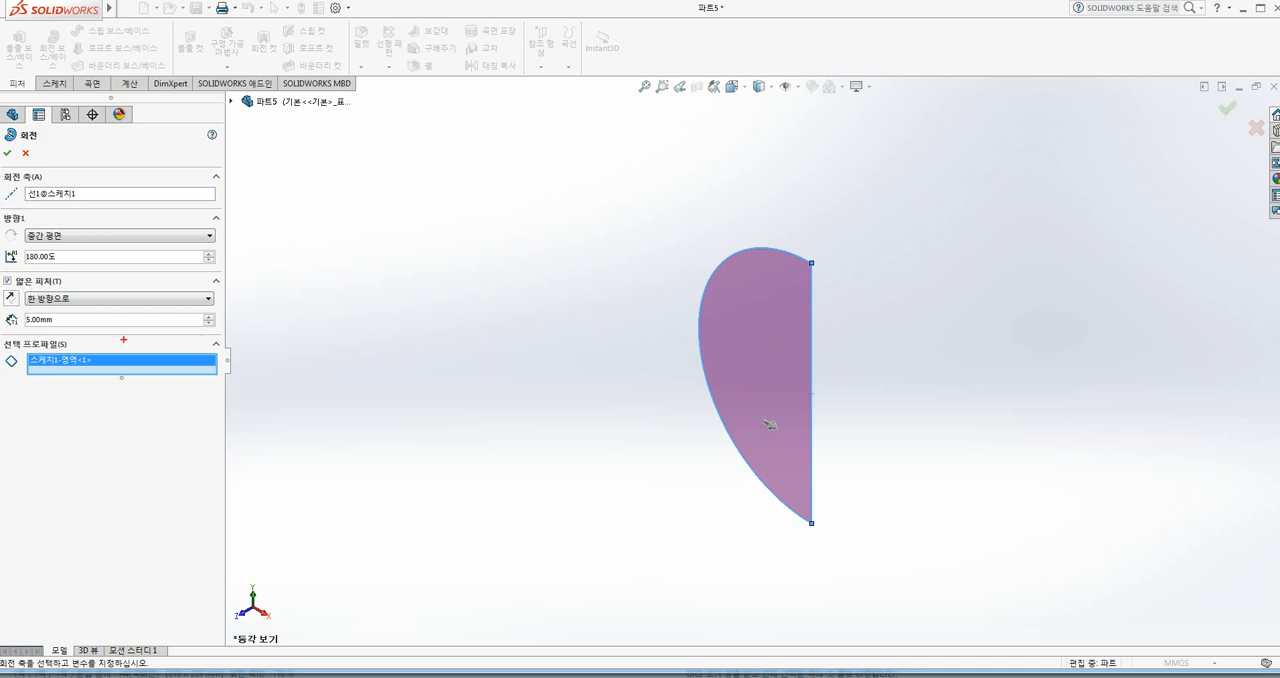
# Step: Create the 180° mid-plane revolve as a solid without the thin feature, and undo it
pyautogui.click(42, 285)
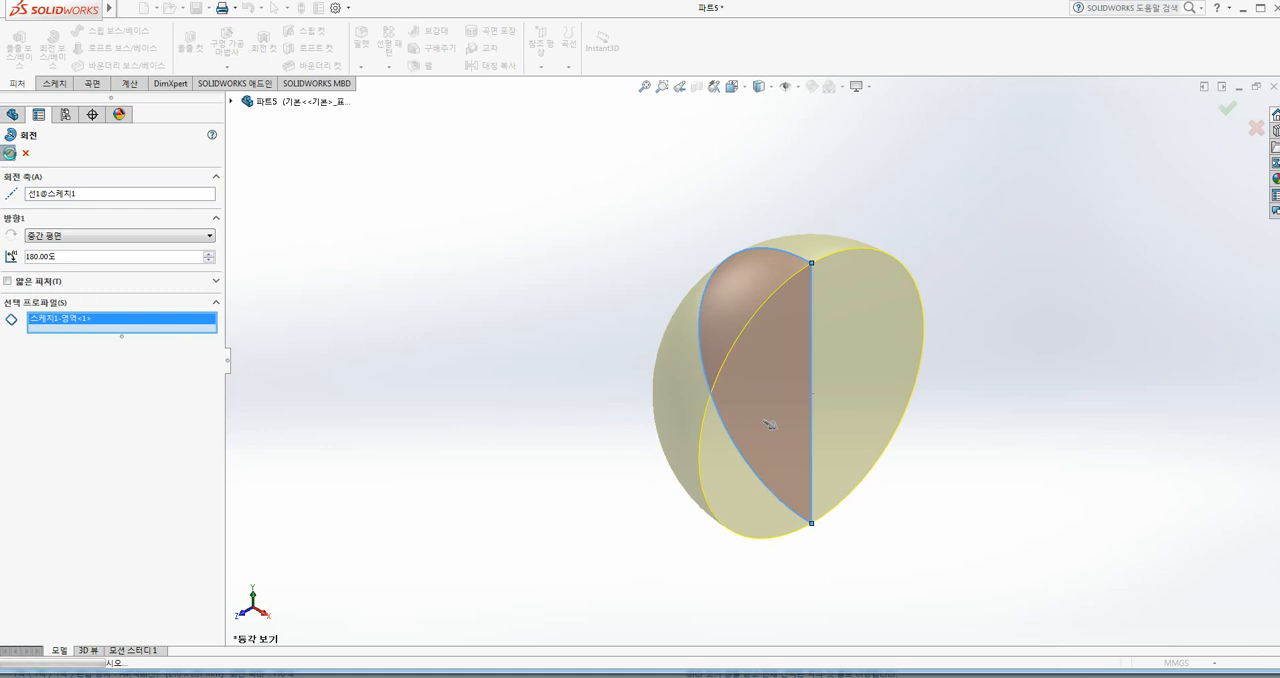
pyautogui.click(8, 153)
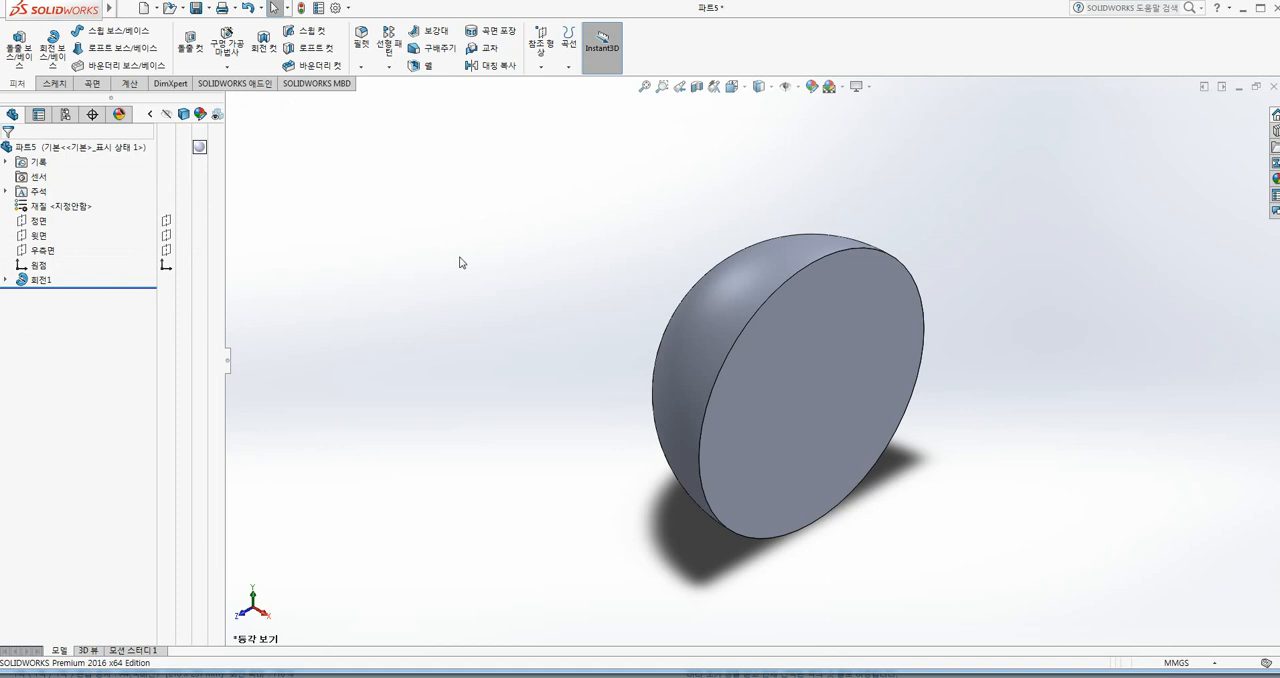
pyautogui.hotkey('ctrl', 'z')
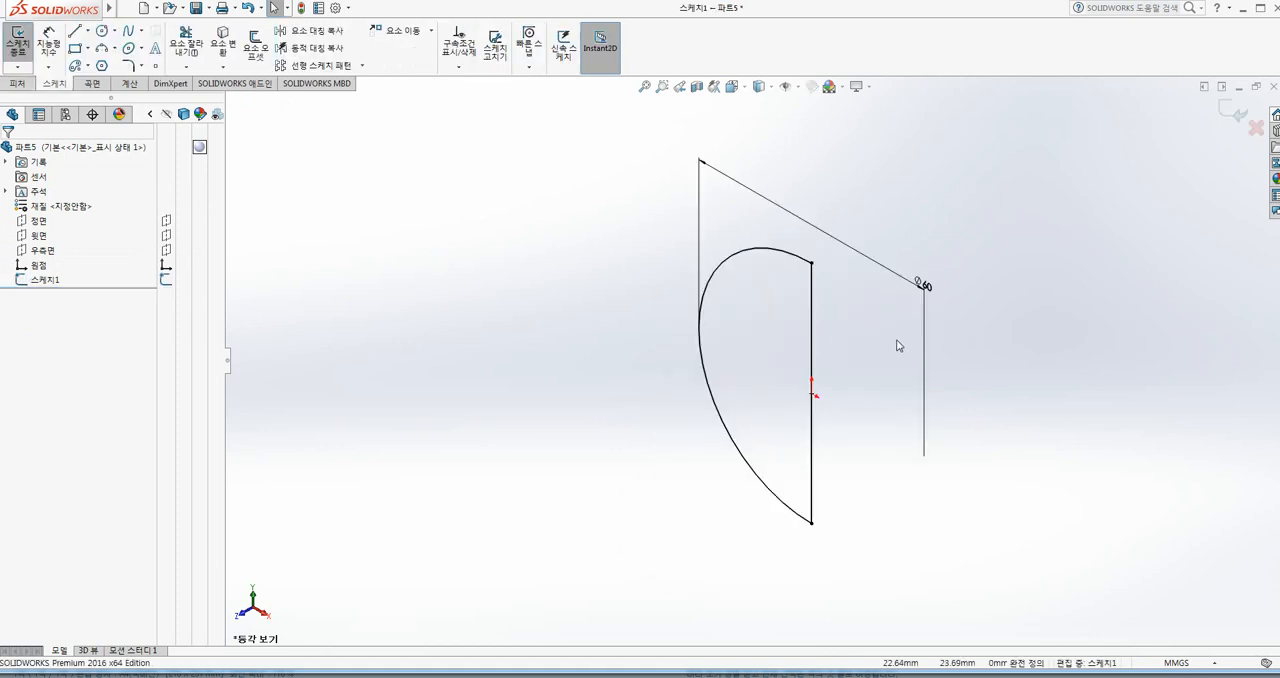
# Step: Convert the straight vertical line of the semicircle sketch into a construction line
pyautogui.click(815, 347)
pyautogui.rightClick(815, 347)
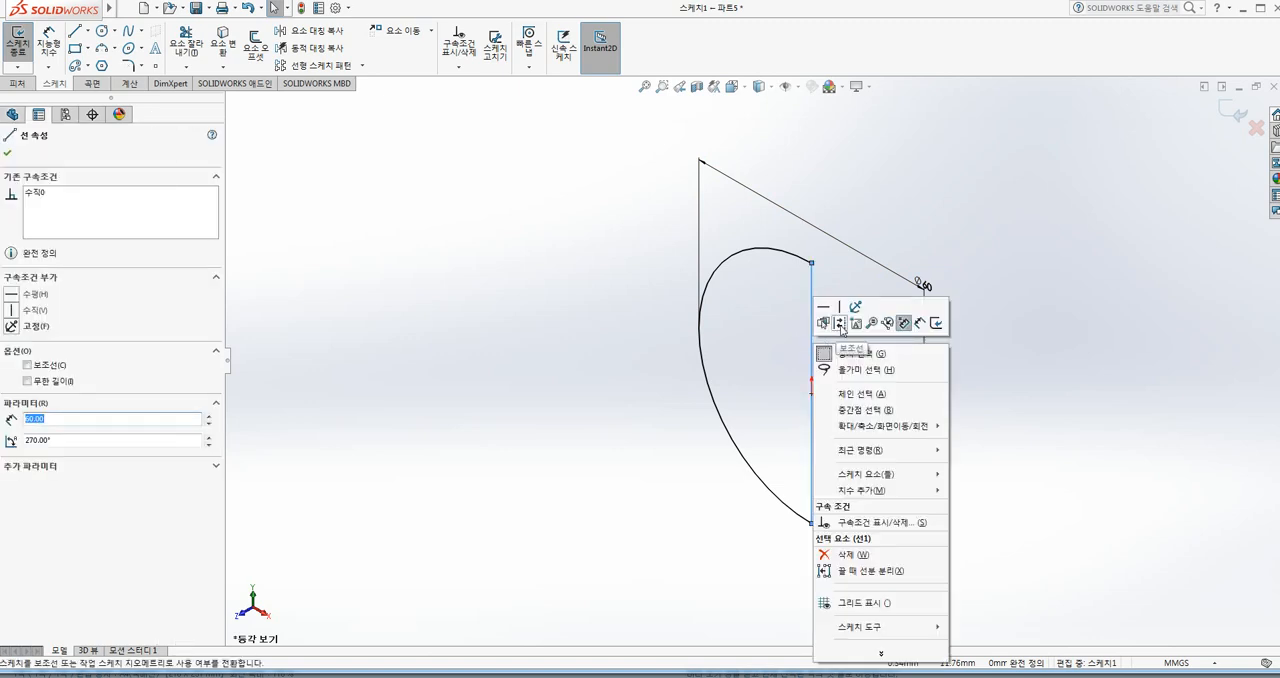
pyautogui.click(840, 325)
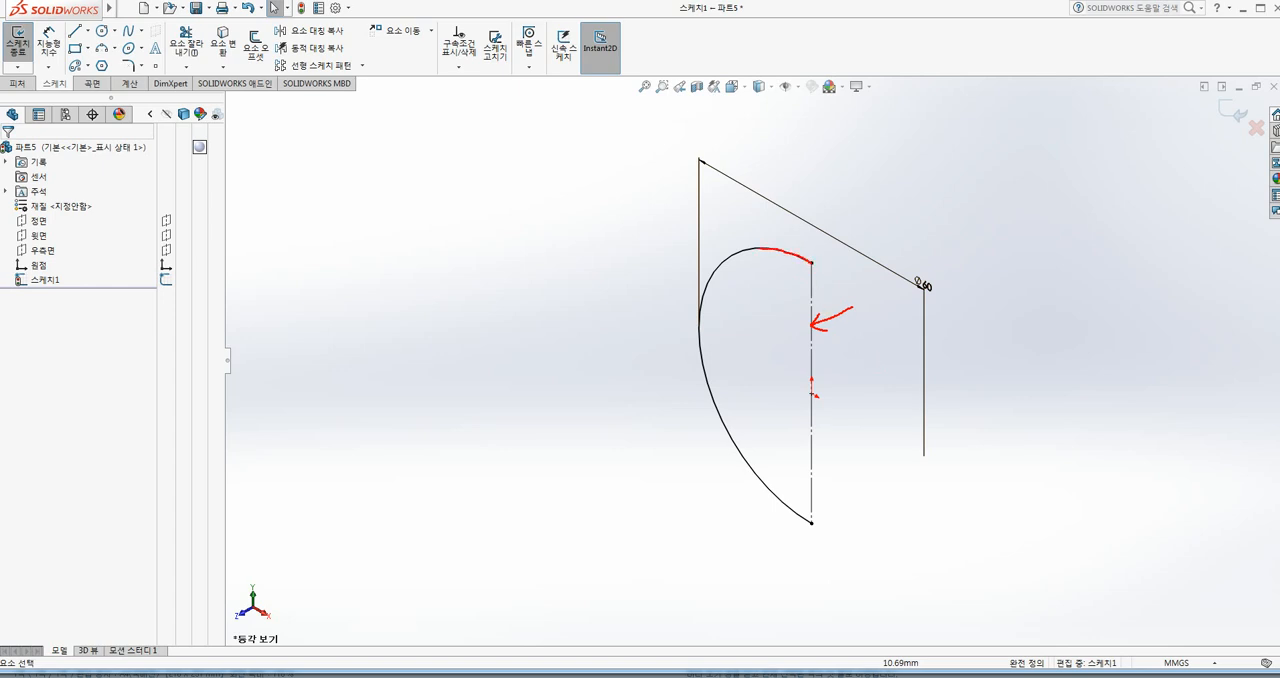
pyautogui.moveTo(716, 282)
pyautogui.mouseDown()
pyautogui.moveTo(713, 384)
pyautogui.moveTo(805, 518)
pyautogui.mouseUp()
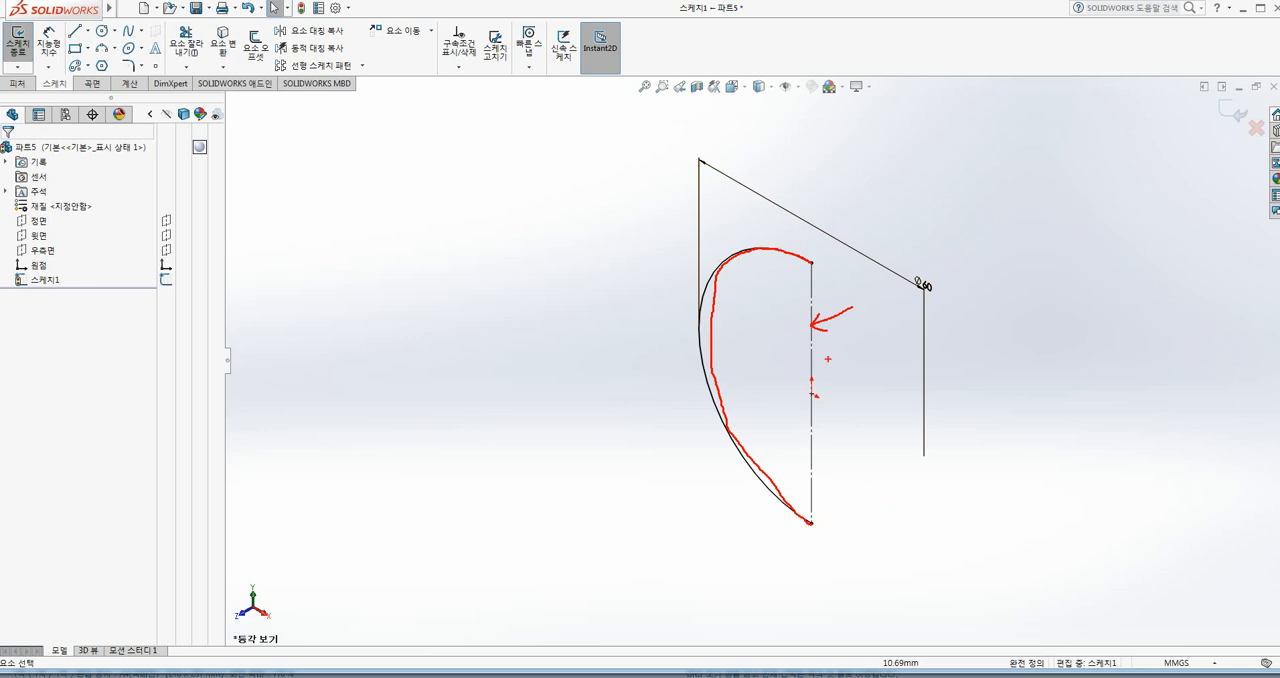
pyautogui.moveTo(822, 356); pyautogui.dragTo(786, 377)
pyautogui.moveTo(782, 354); pyautogui.dragTo(838, 382)
pyautogui.moveTo(837, 416)
pyautogui.mouseDown()
pyautogui.moveTo(796, 437)
pyautogui.moveTo(855, 434)
pyautogui.mouseUp()
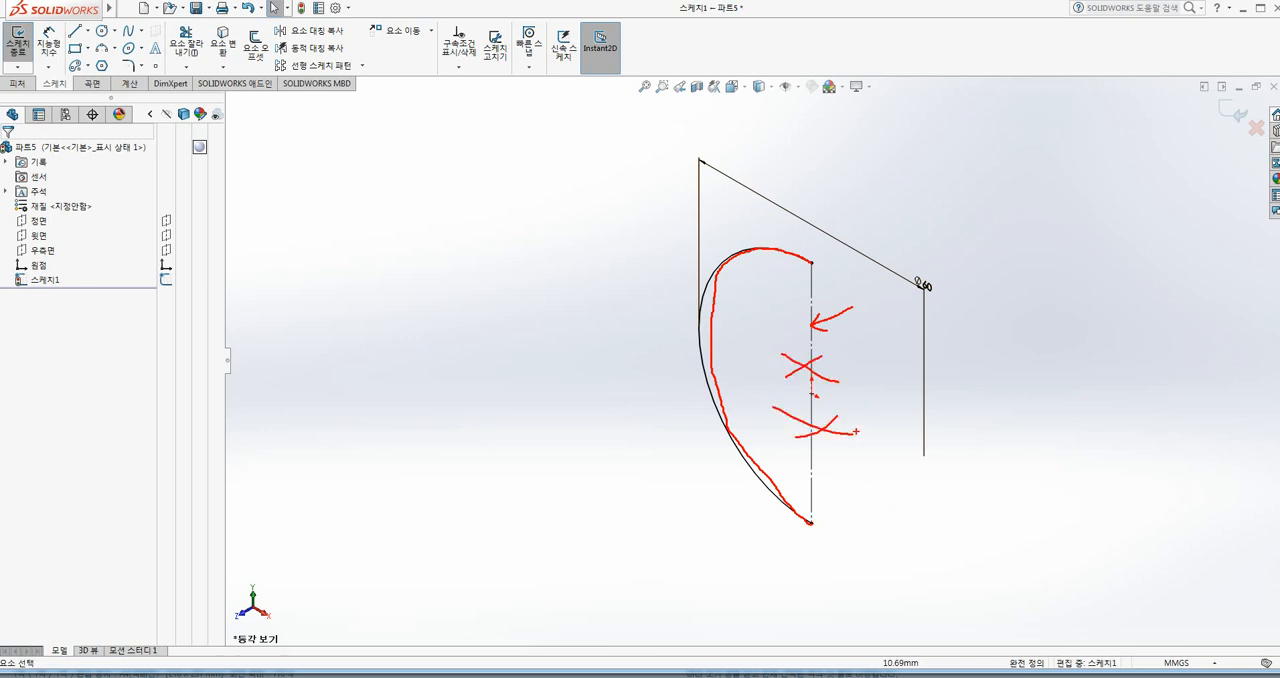
pyautogui.press('Escape')
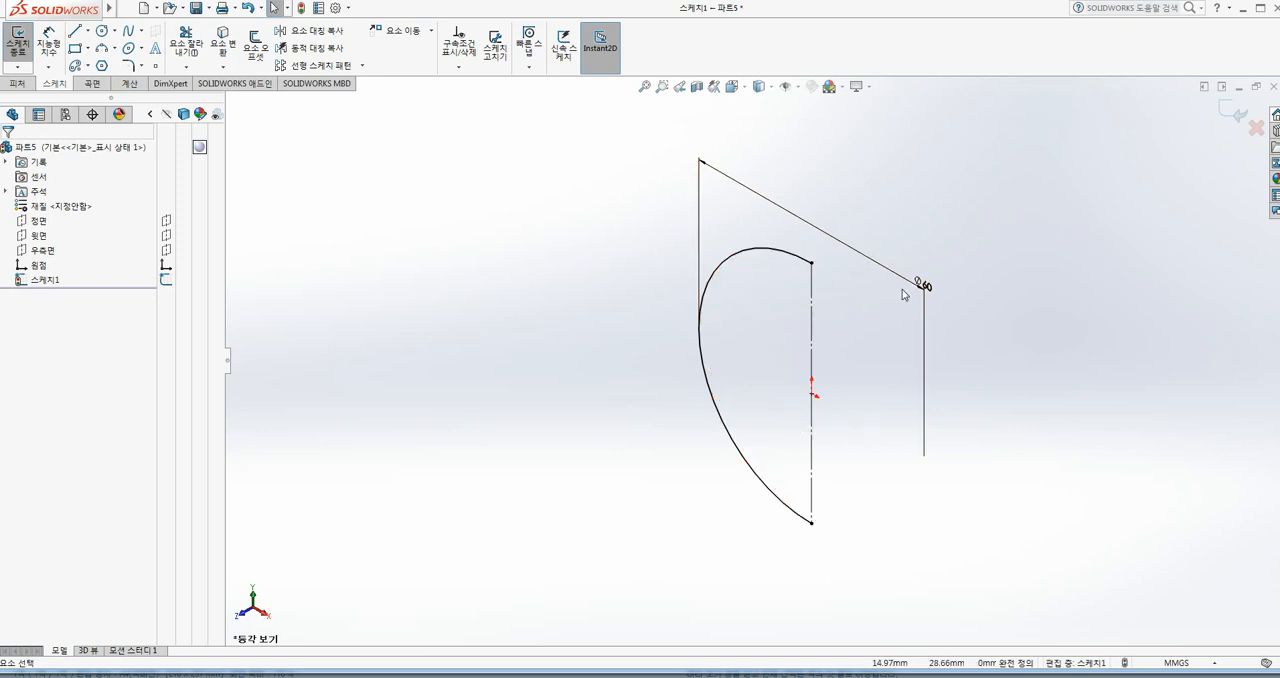
# Step: Exit the sketch and start a Revolved Boss/Base about the construction line, accepting automatic closure of the open profile before cancelling the feature
pyautogui.doubleClick(919, 198)
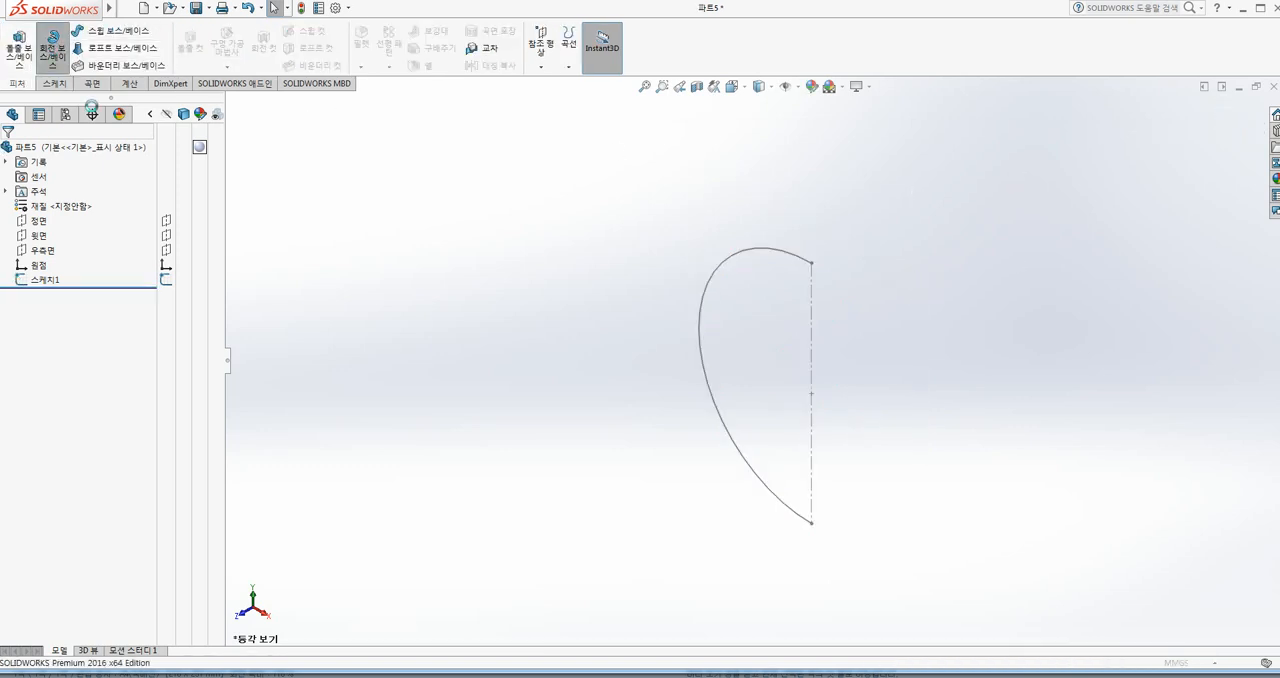
pyautogui.click(52, 45)
pyautogui.click(812, 315)
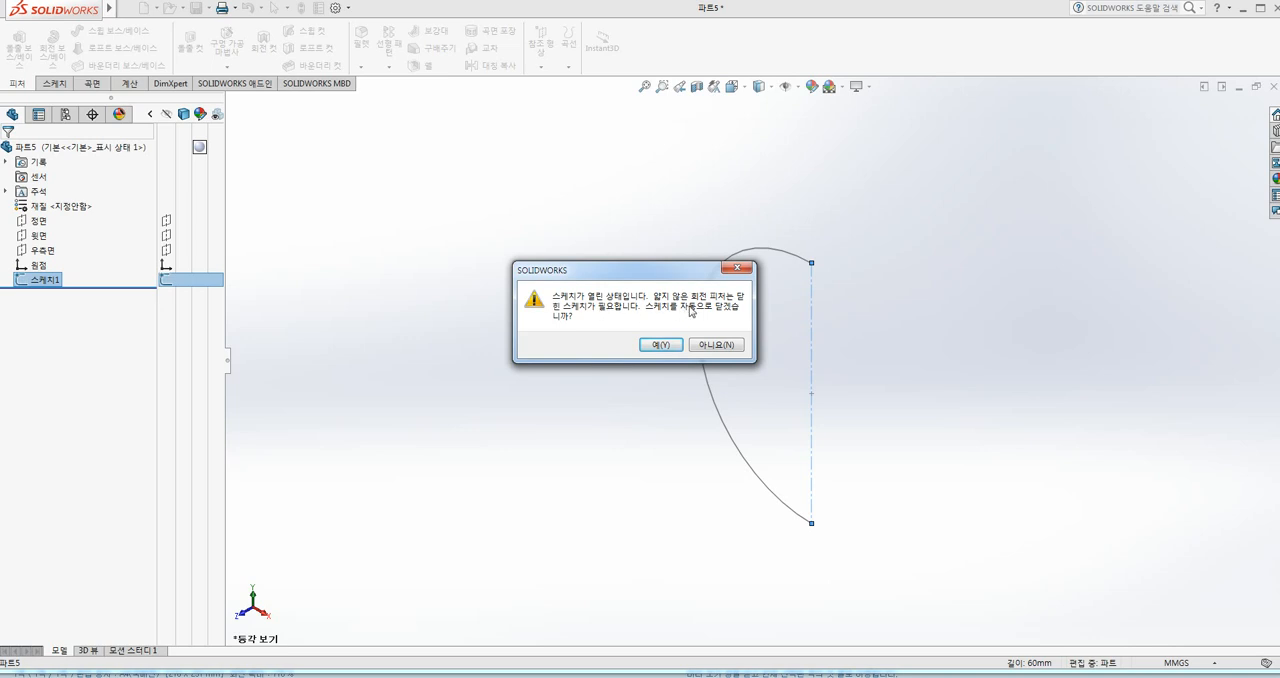
pyautogui.moveTo(674, 281); pyautogui.dragTo(626, 263)
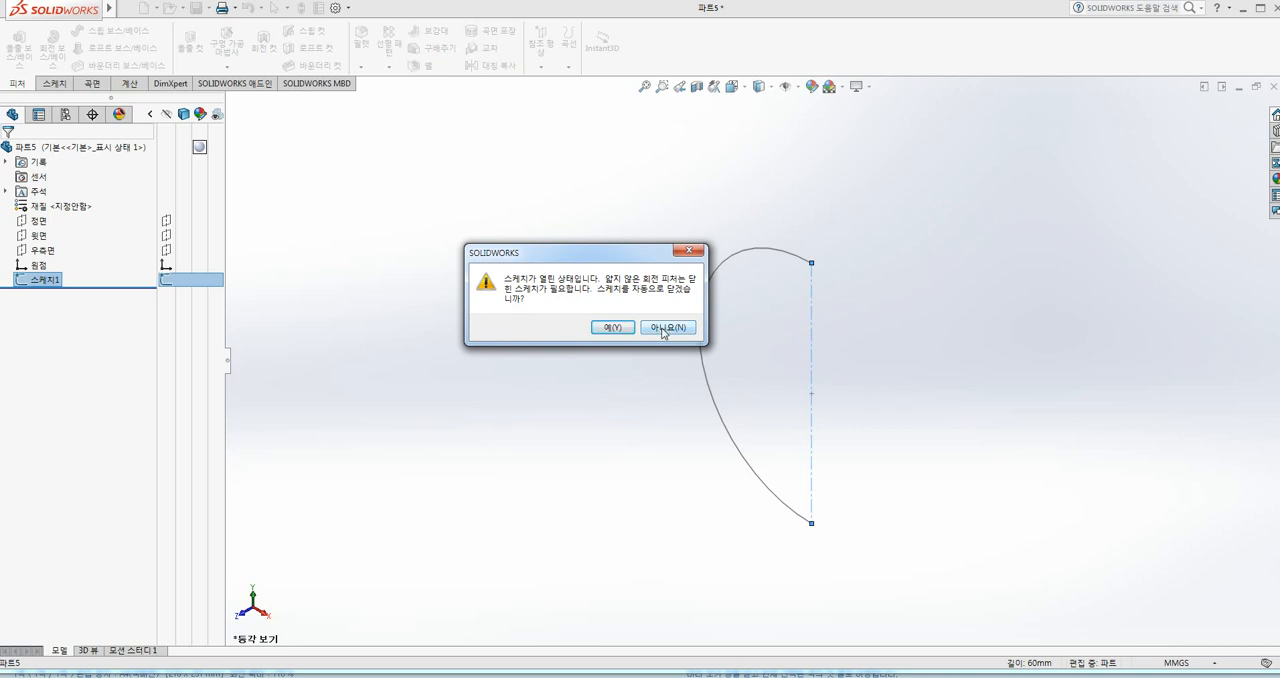
pyautogui.click(613, 328)
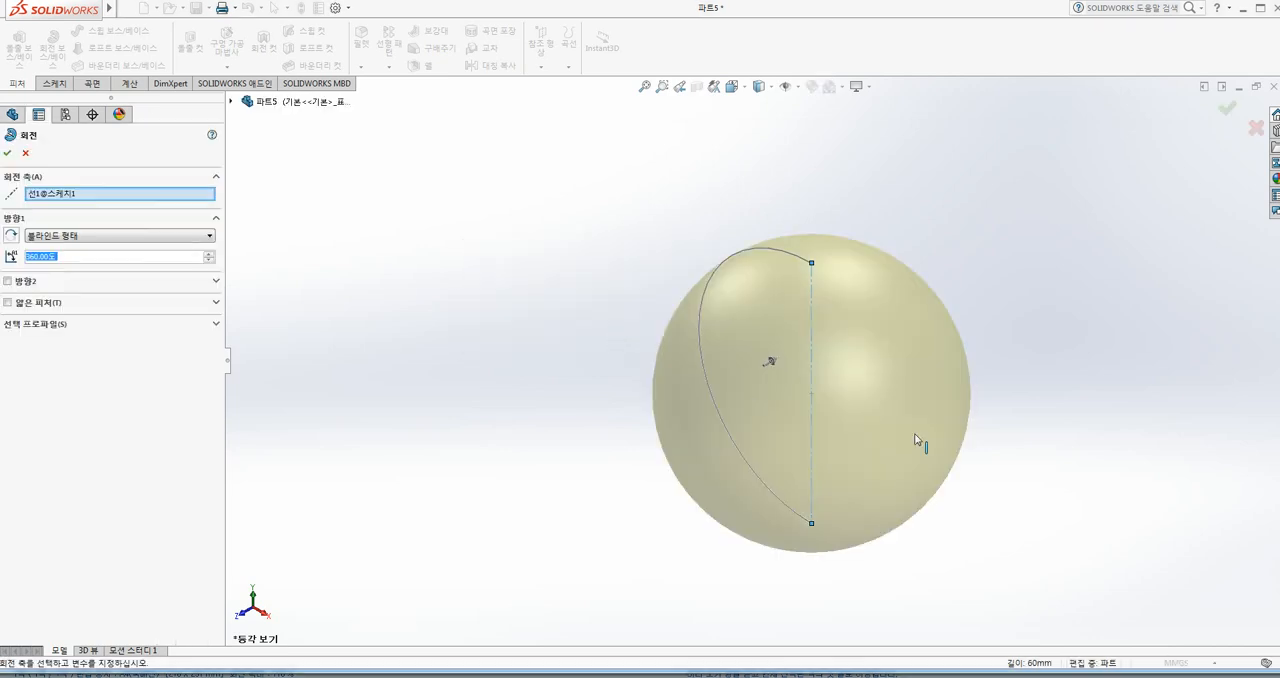
pyautogui.rightClick(811, 495)
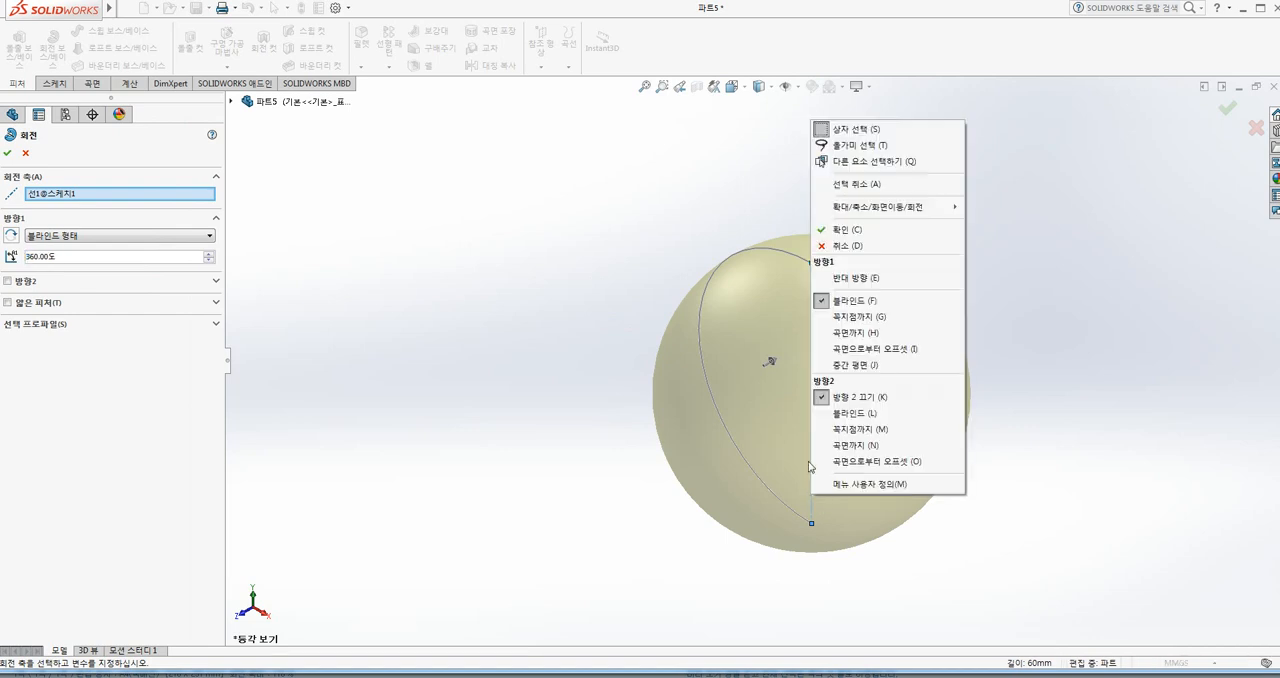
pyautogui.click(766, 260)
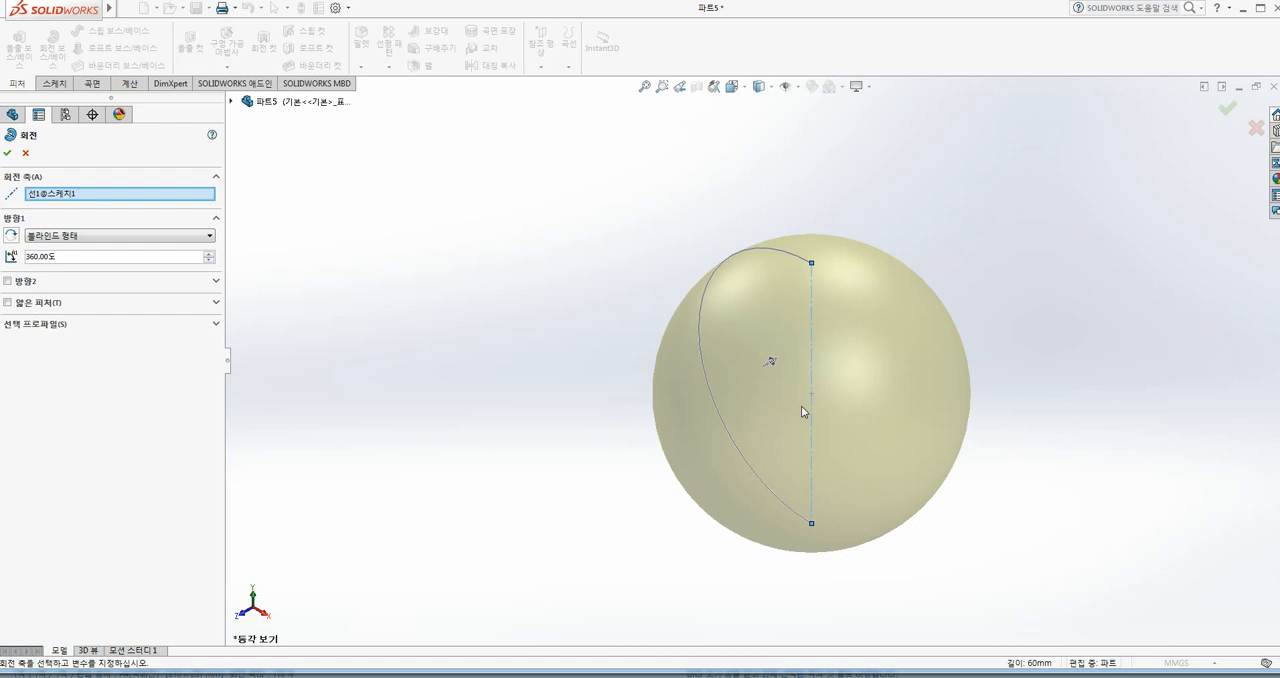
pyautogui.press('Escape')
pyautogui.click(812, 358)
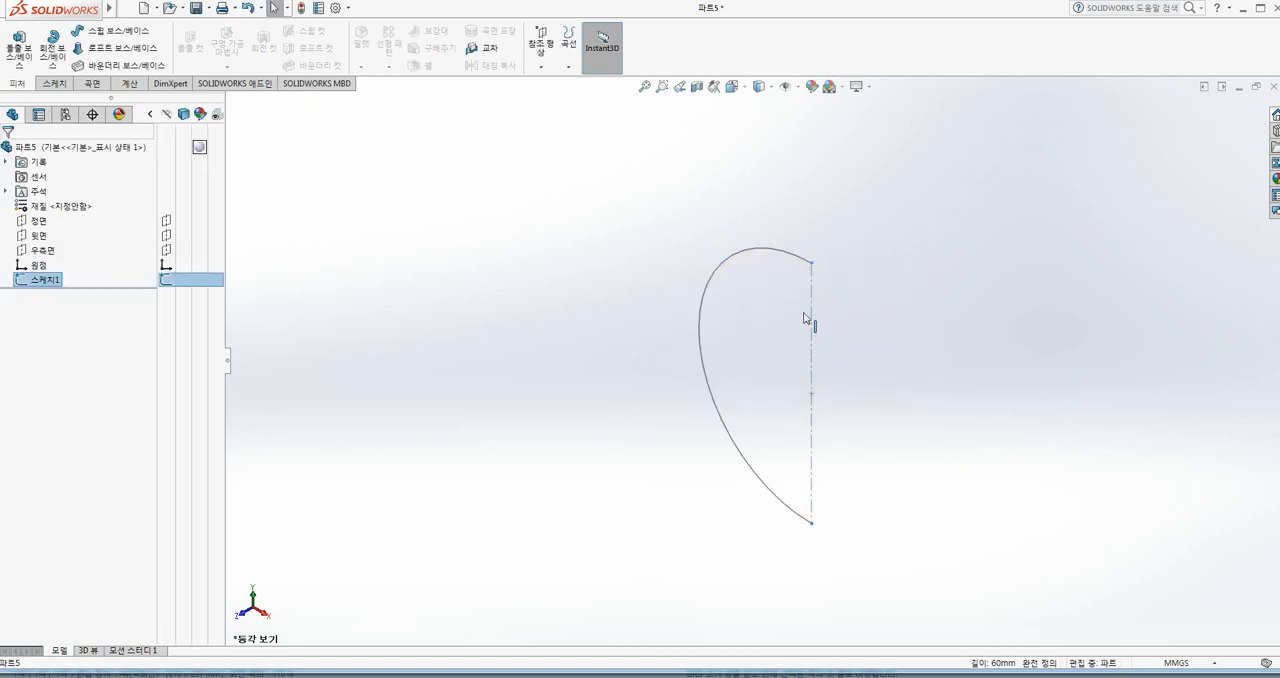
pyautogui.click(900, 391)
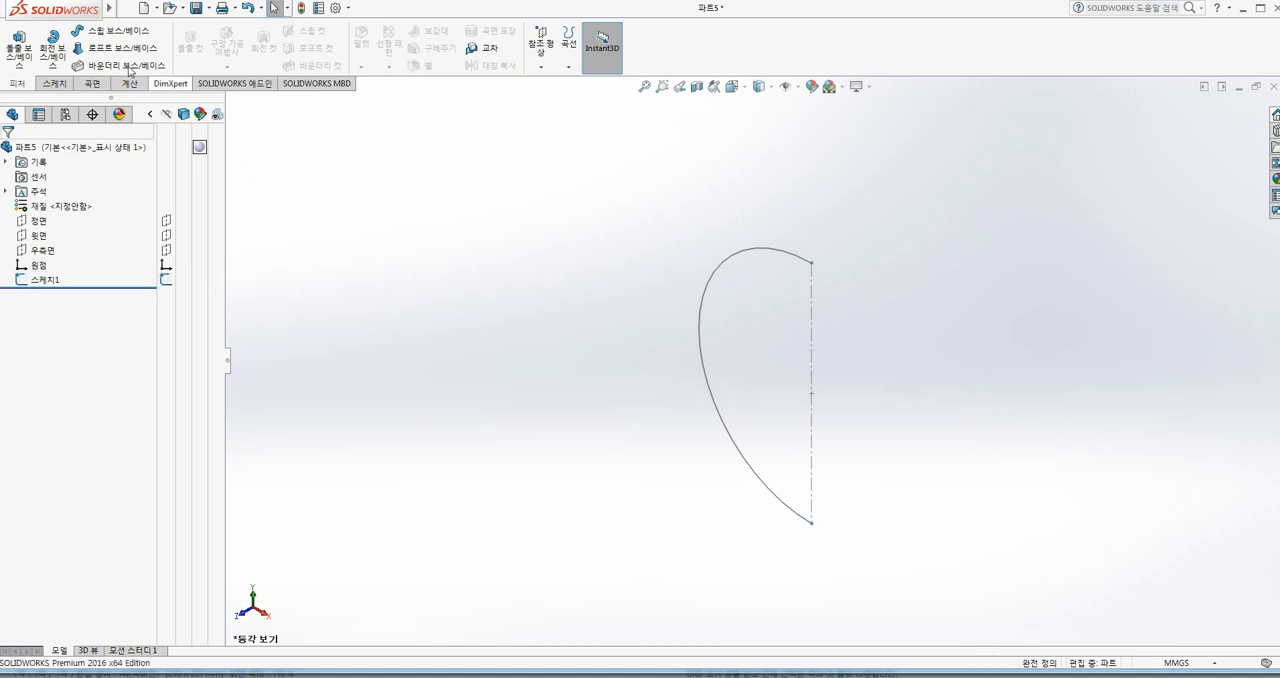
# Step: Start a Revolved Boss/Base of the sketch again with the thin feature enabled and the semicircle region as the selected profile
pyautogui.click(55, 45)
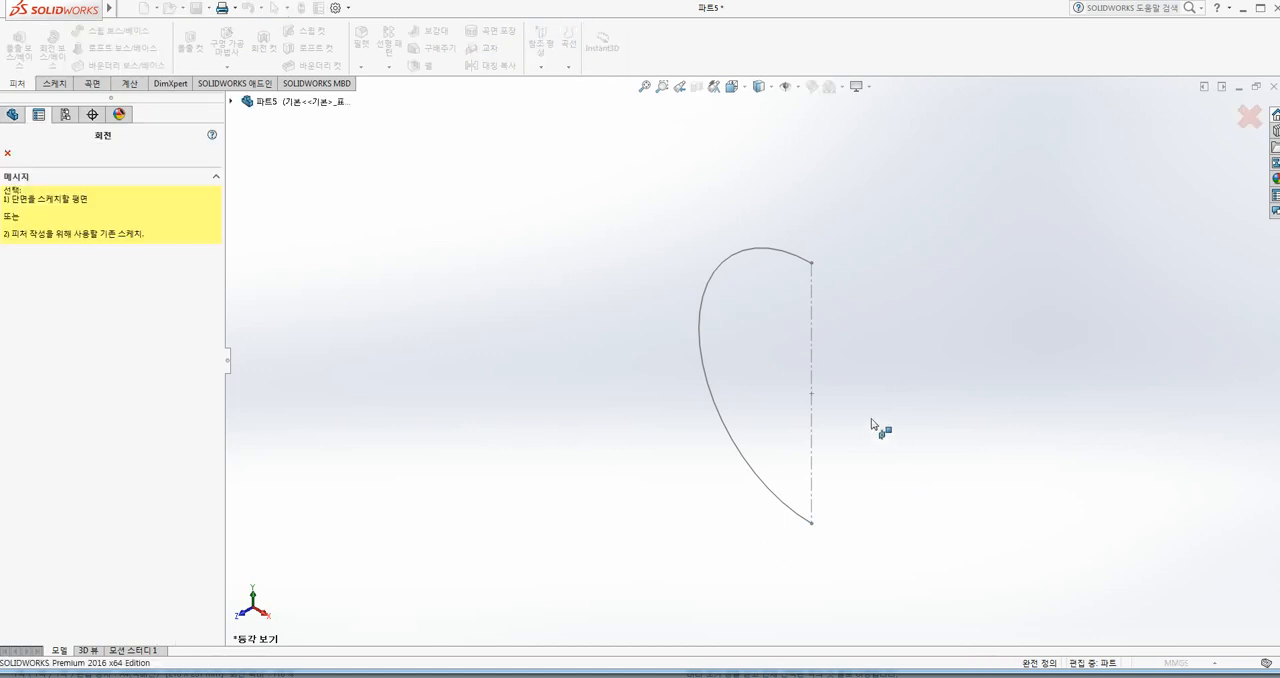
pyautogui.click(812, 343)
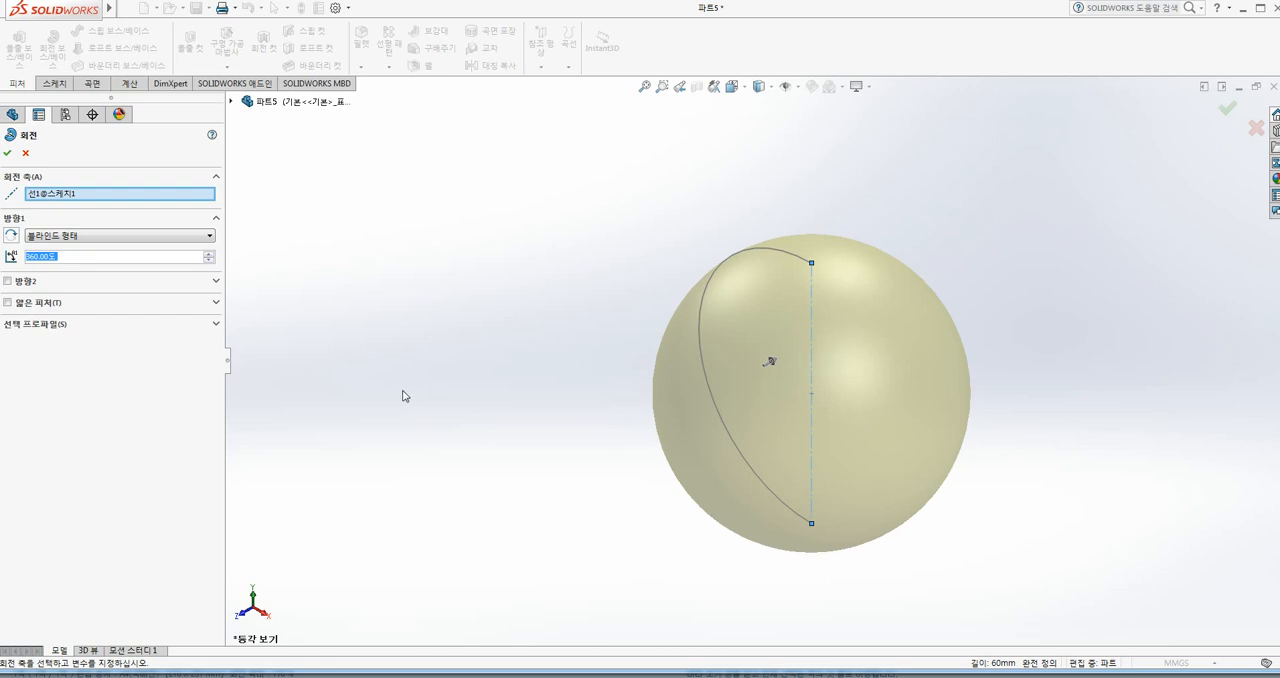
pyautogui.click(24, 303)
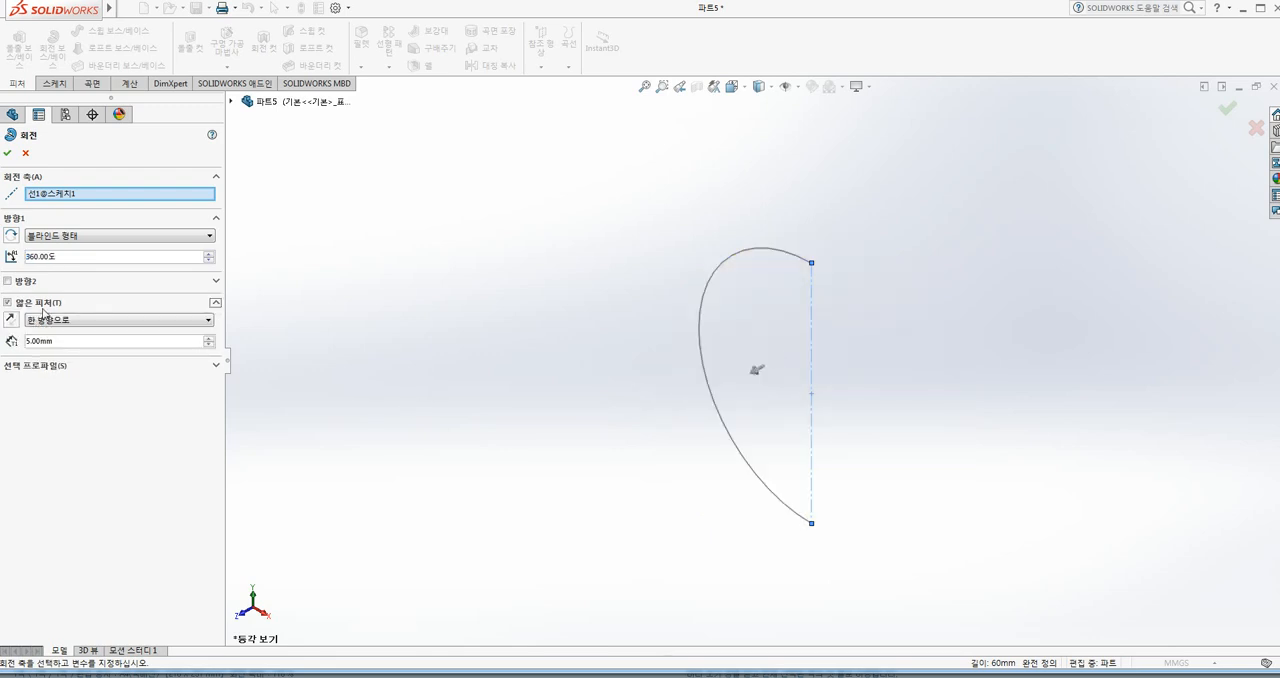
pyautogui.click(55, 366)
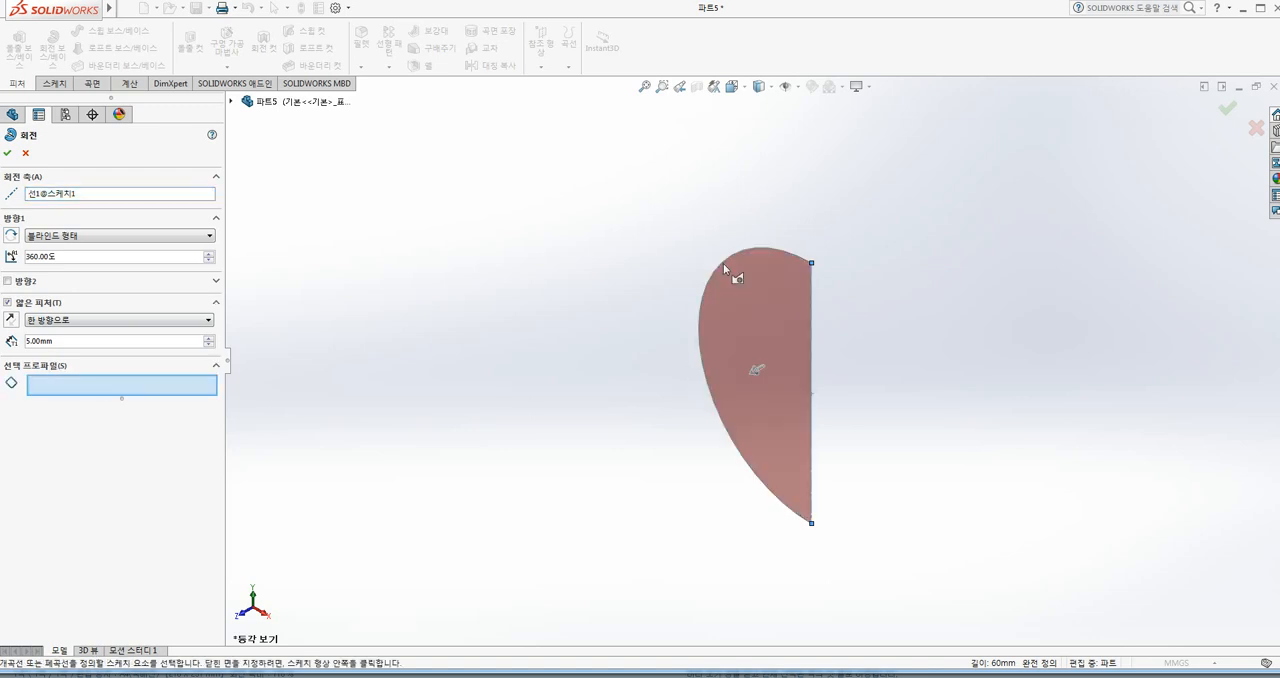
pyautogui.click(759, 274)
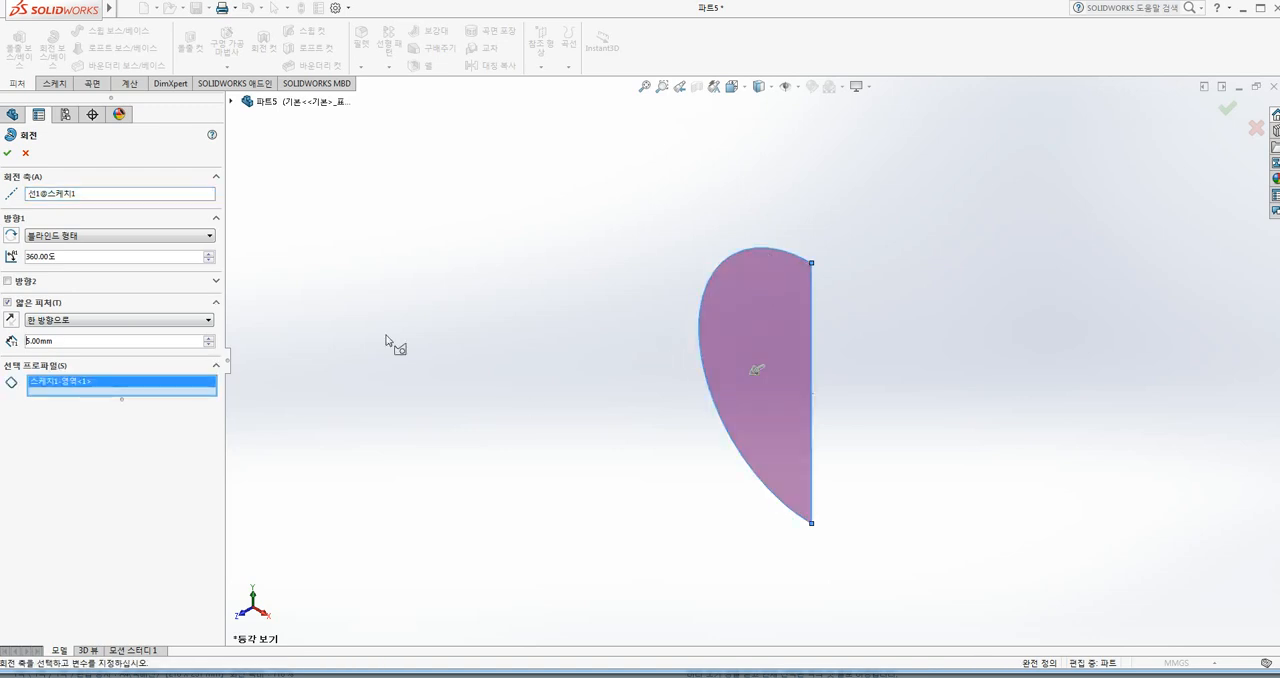
# Step: Replace the region with the sketch contour as the profile, try a thin thickness of 10 mm, and cancel the revolve
pyautogui.rightClick(75, 387)
pyautogui.click(102, 409)
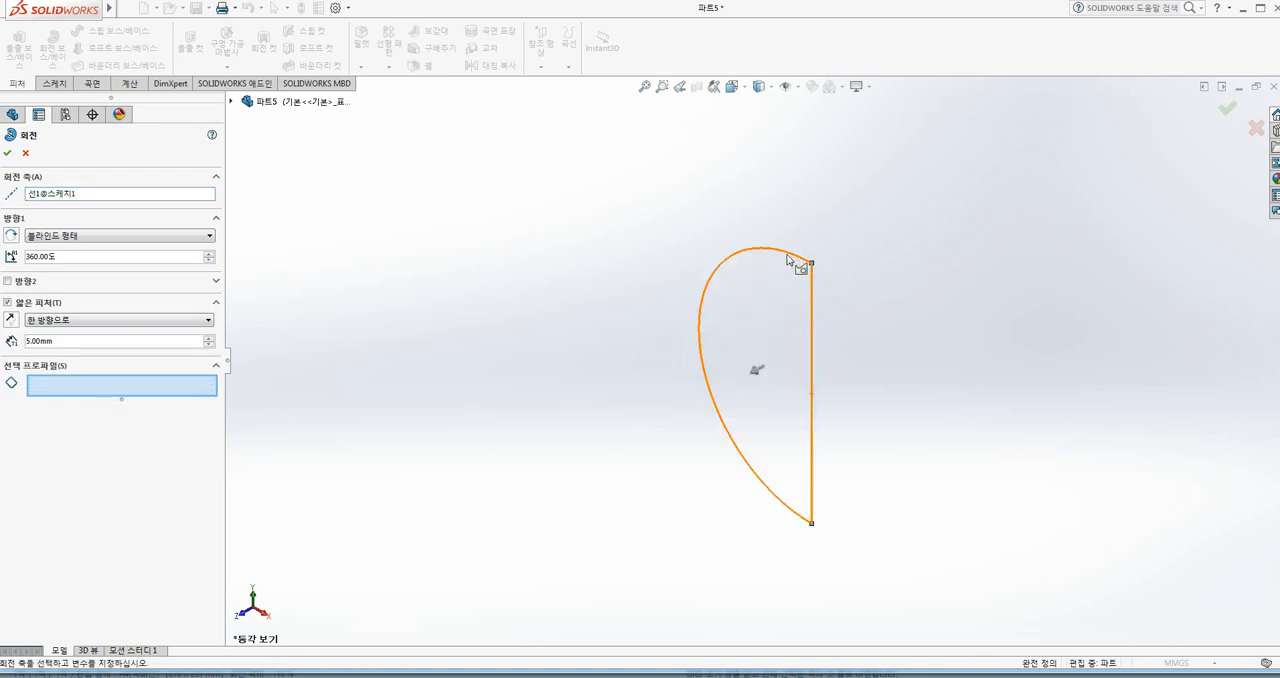
pyautogui.click(788, 258)
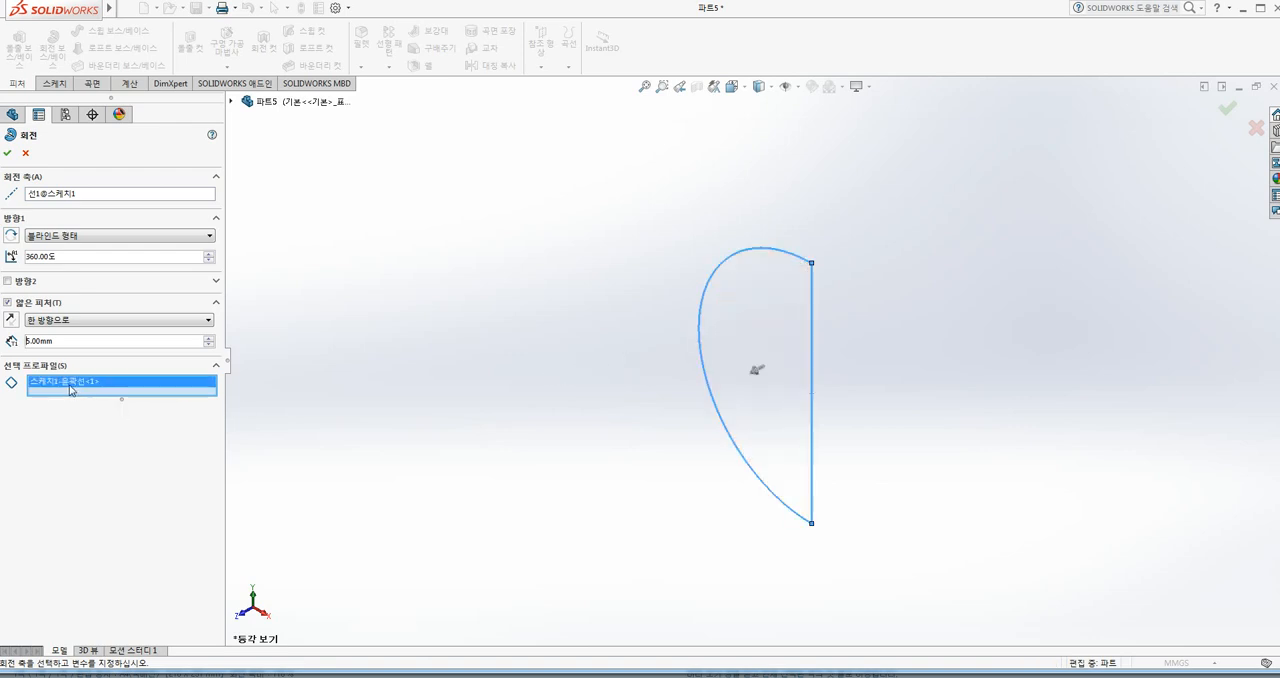
pyautogui.moveTo(60, 341); pyautogui.dragTo(11, 335)
pyautogui.write('10mm')
pyautogui.click(78, 196)
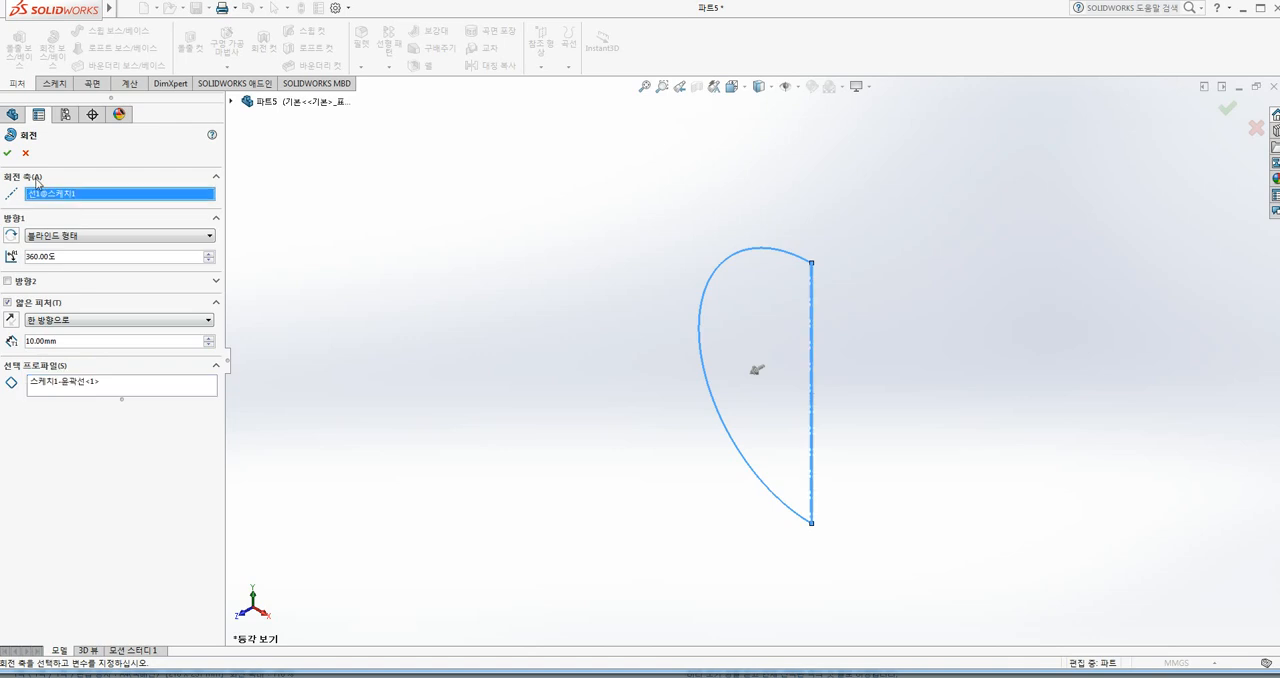
pyautogui.click(25, 153)
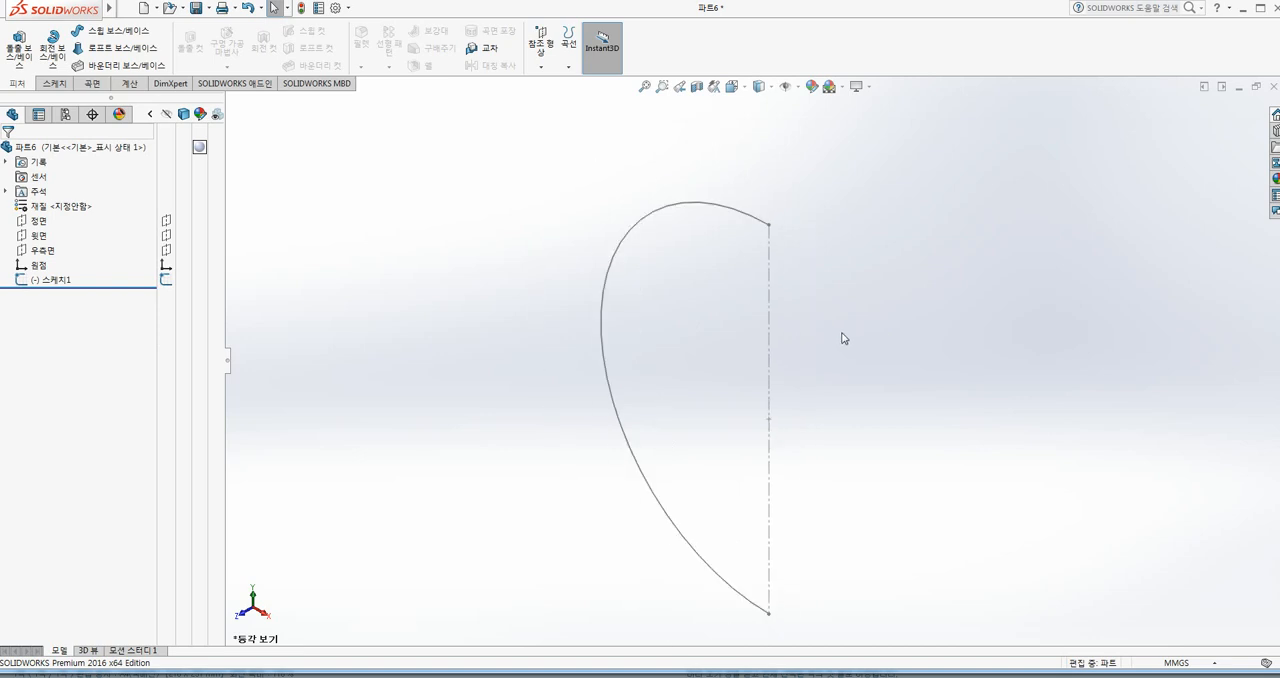
pyautogui.scroll(2, 835, 340)
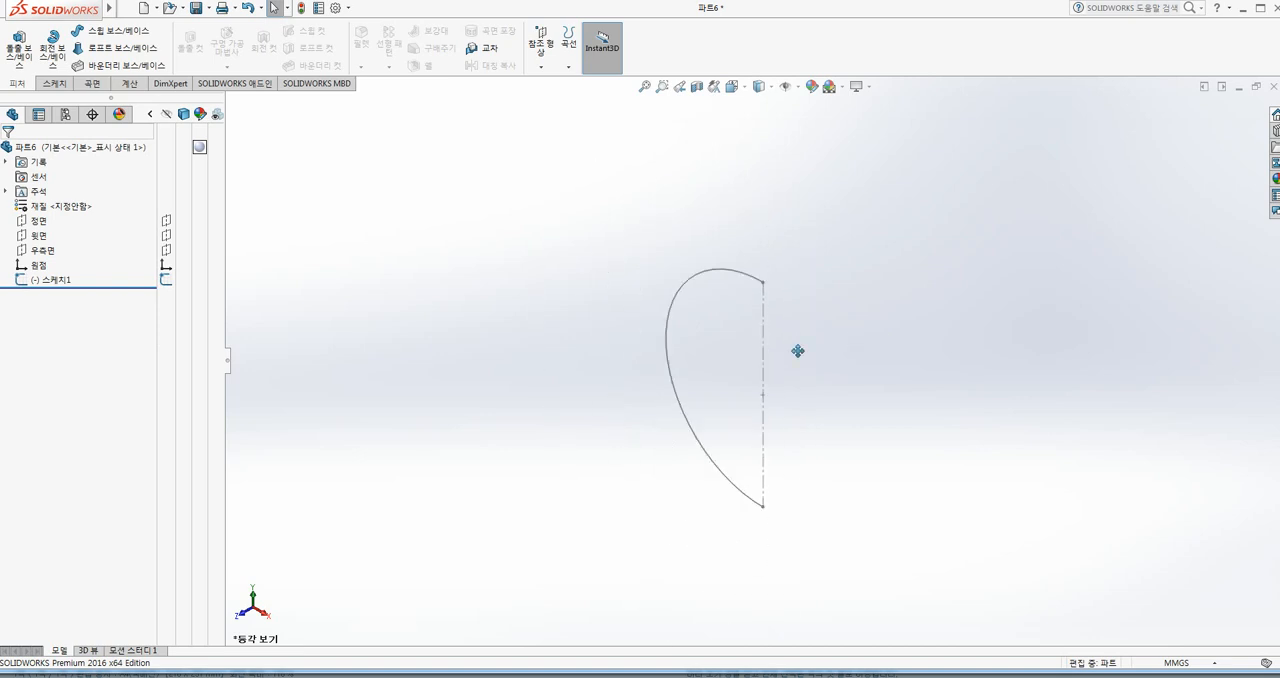
# Step: Start a Revolved Boss/Base about the vertical construction line, declining automatic profile closure so it becomes a 10 mm thin feature, in front view
pyautogui.keyDown('ctrl'); pyautogui.moveTo(797, 351); pyautogui.dragTo(745, 369, button='middle'); pyautogui.keyUp('ctrl')
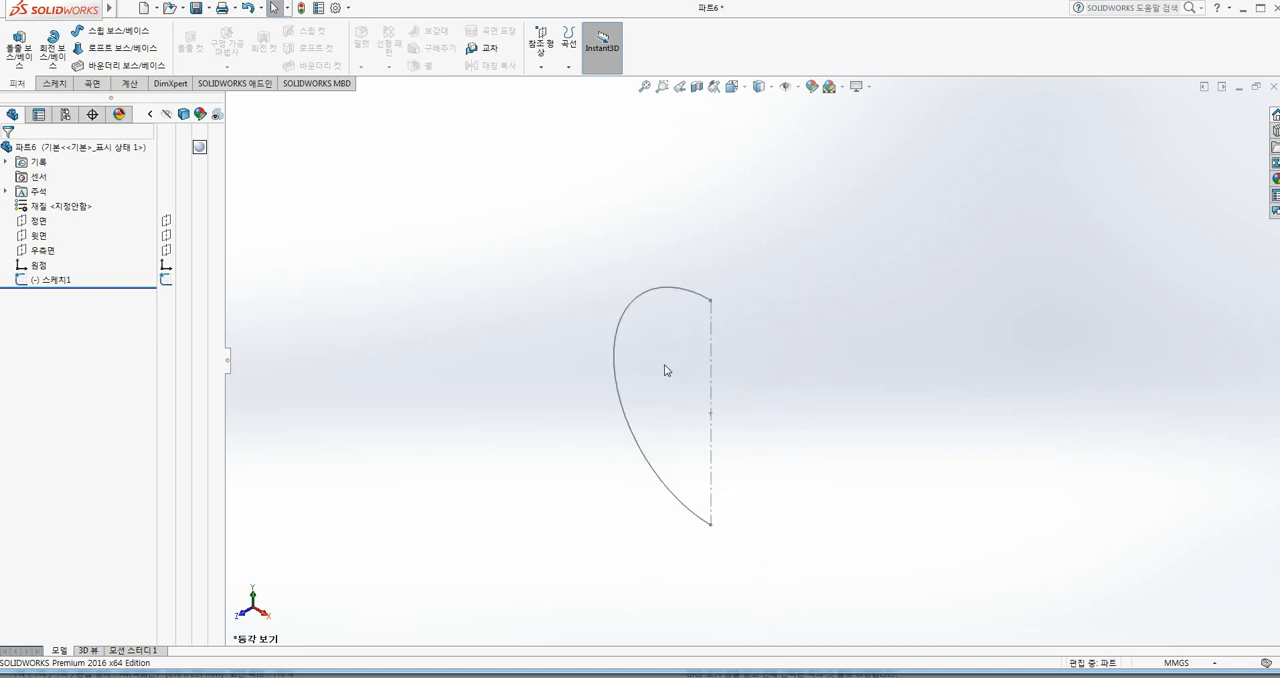
pyautogui.click(53, 48)
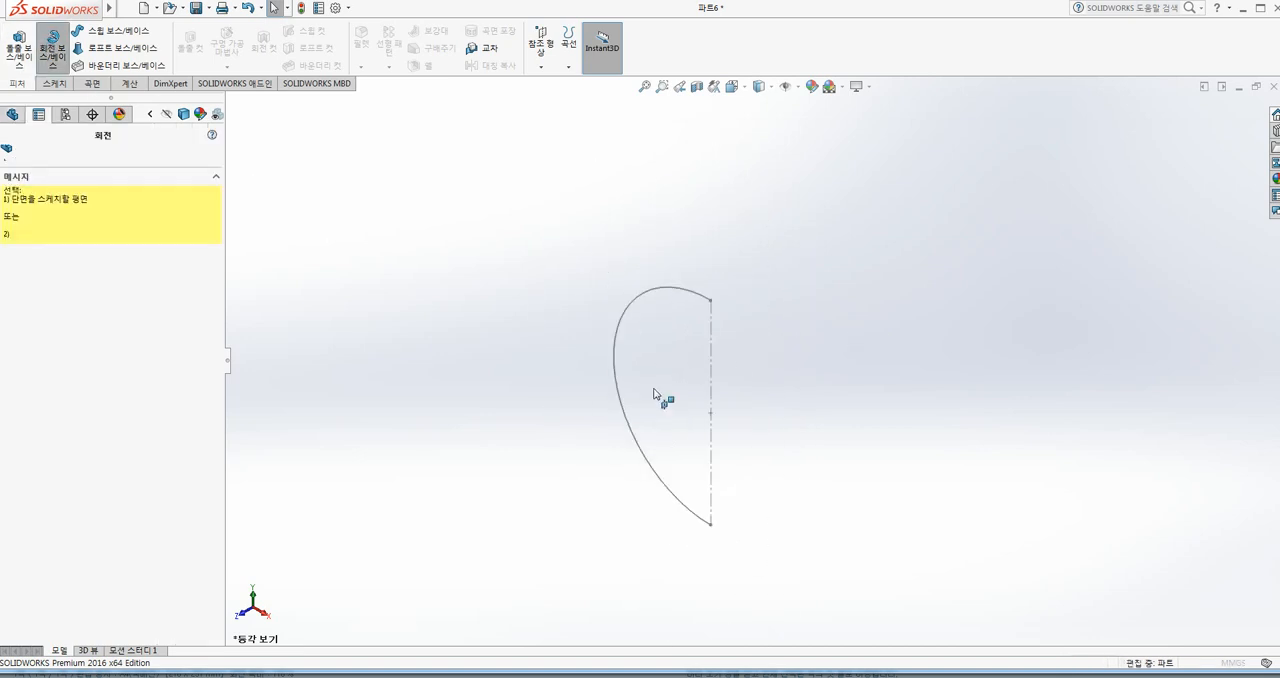
pyautogui.click(711, 362)
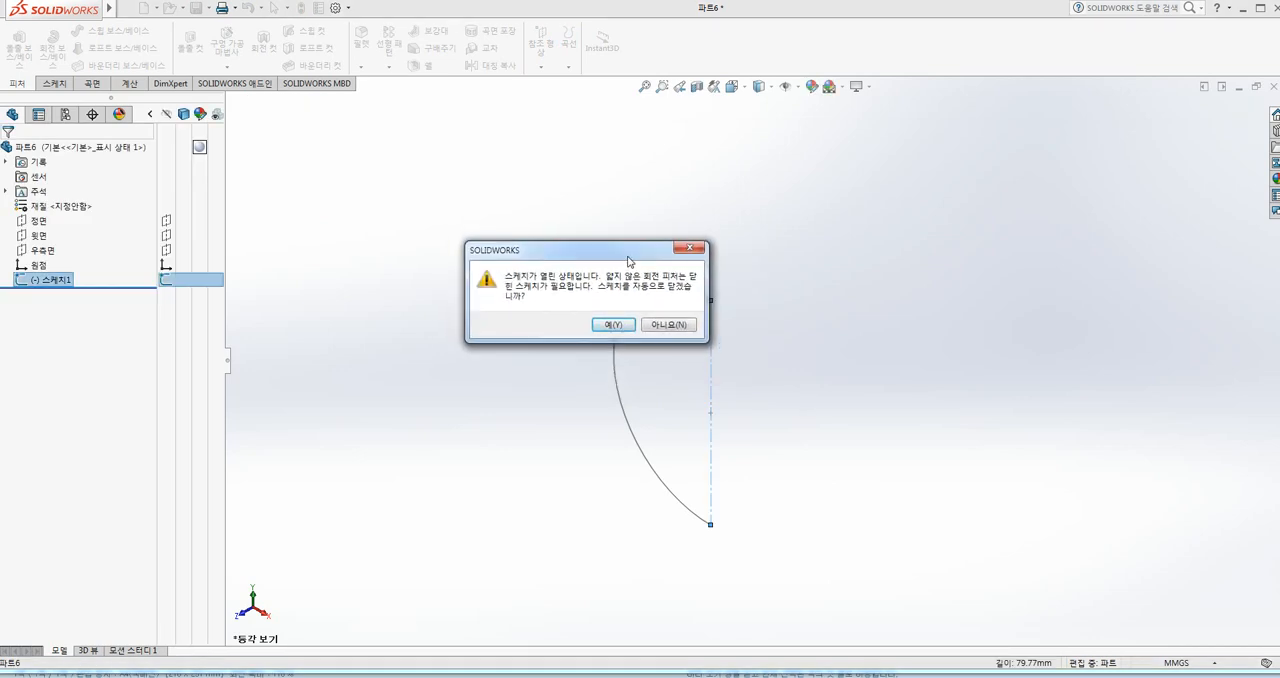
pyautogui.click(662, 344)
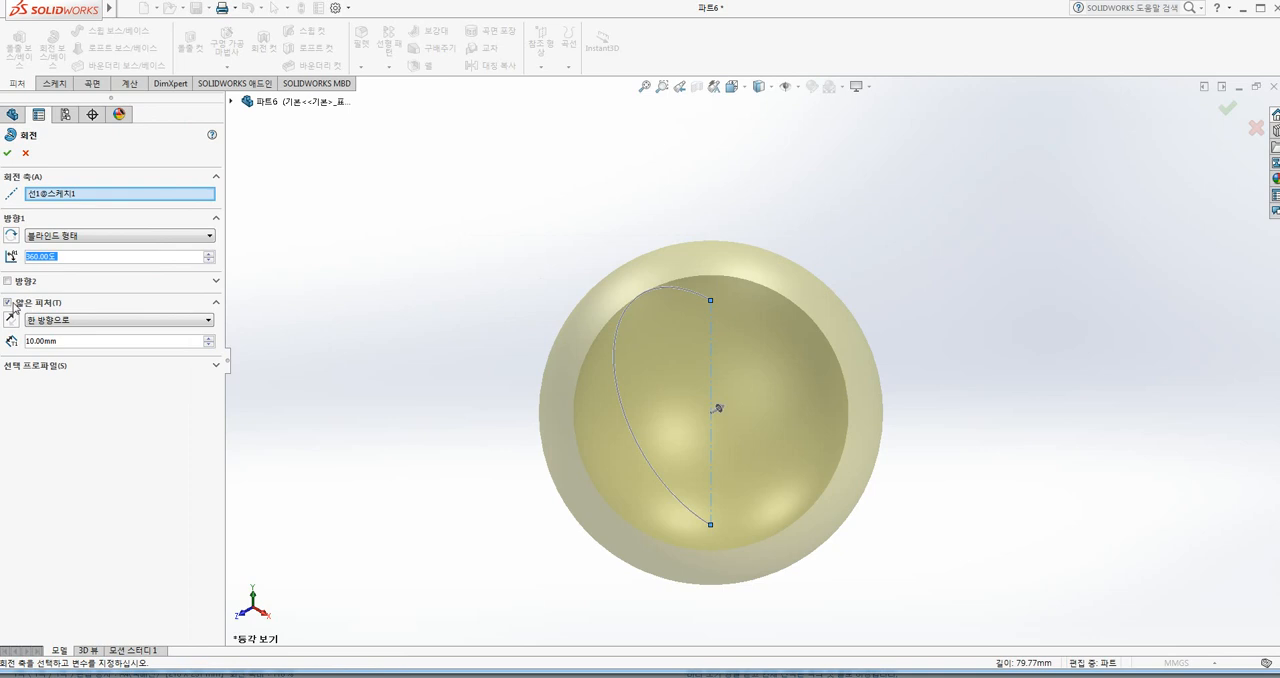
pyautogui.moveTo(291, 310); pyautogui.dragTo(603, 283, button='middle')
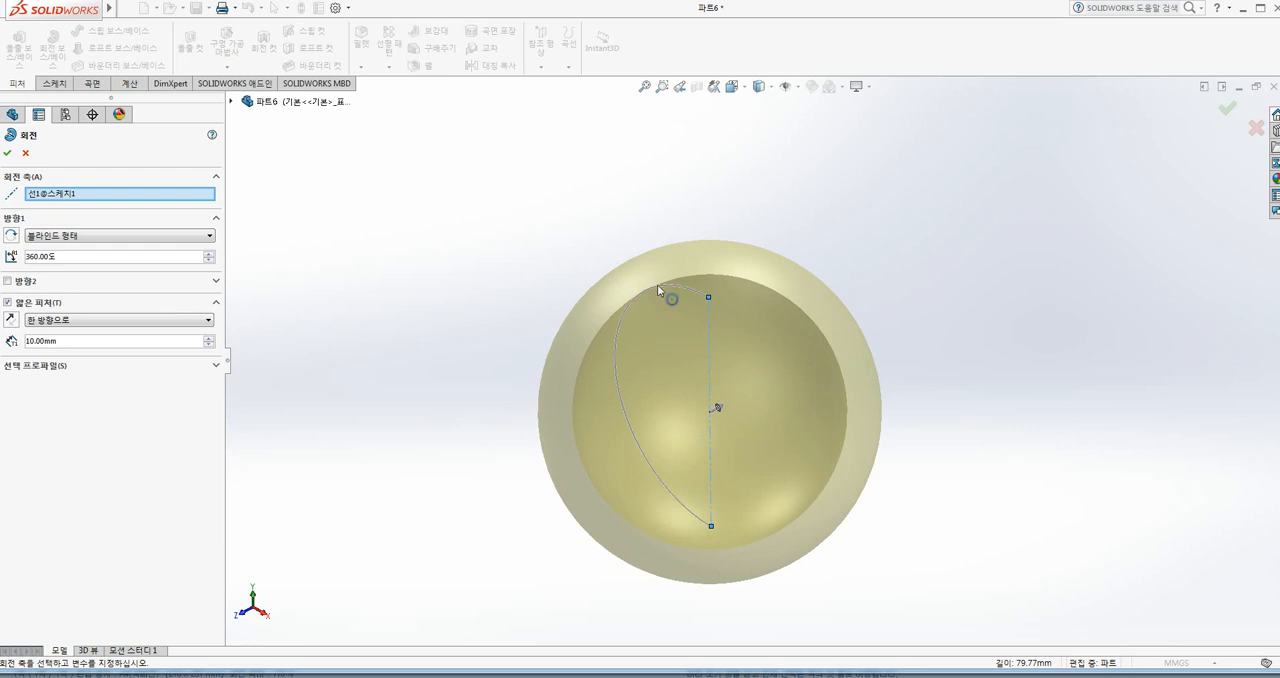
pyautogui.click(732, 86)
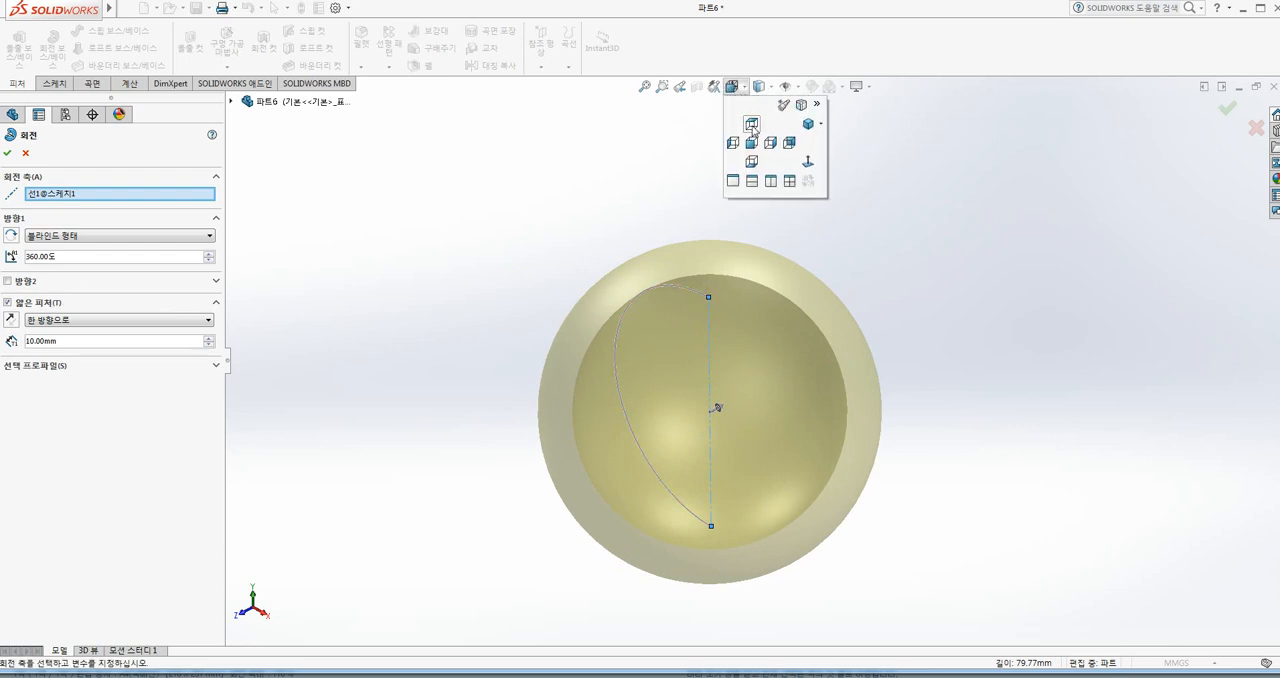
pyautogui.click(749, 146)
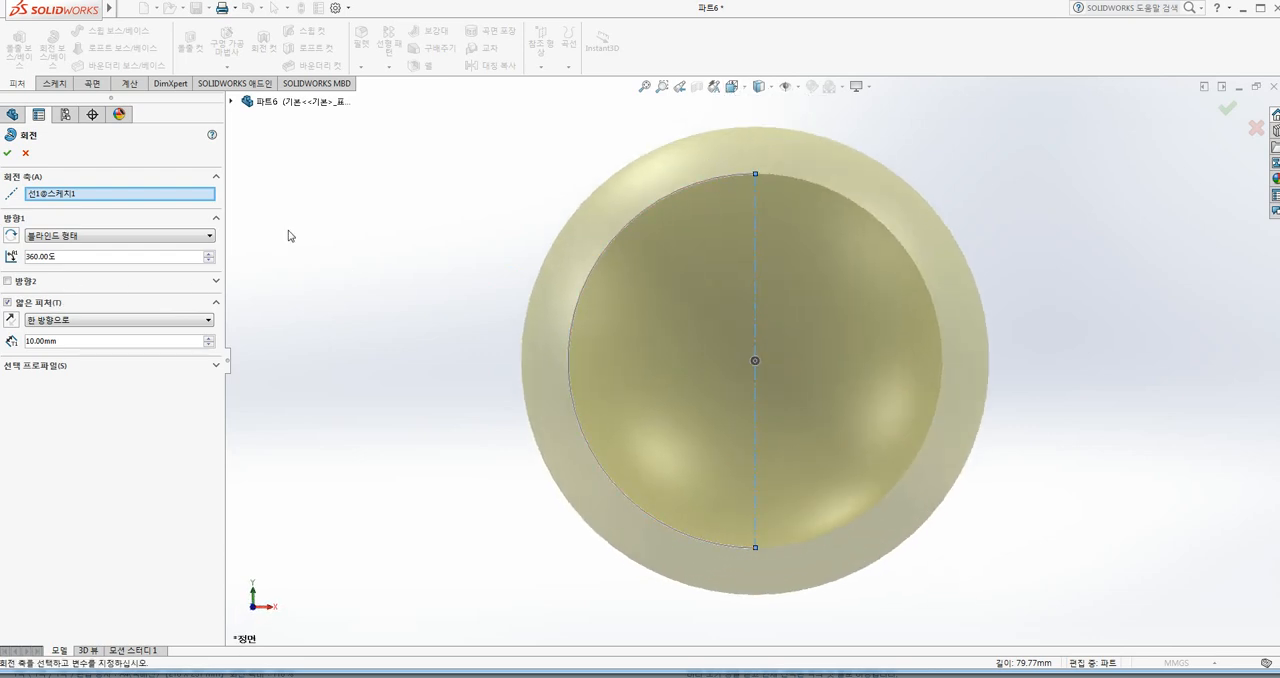
# Step: Set the thin revolve's Direction 1 angle to 180 degrees and inspect the half-shell preview
pyautogui.moveTo(66, 257); pyautogui.dragTo(2, 268)
pyautogui.write('180')
pyautogui.press('Return')
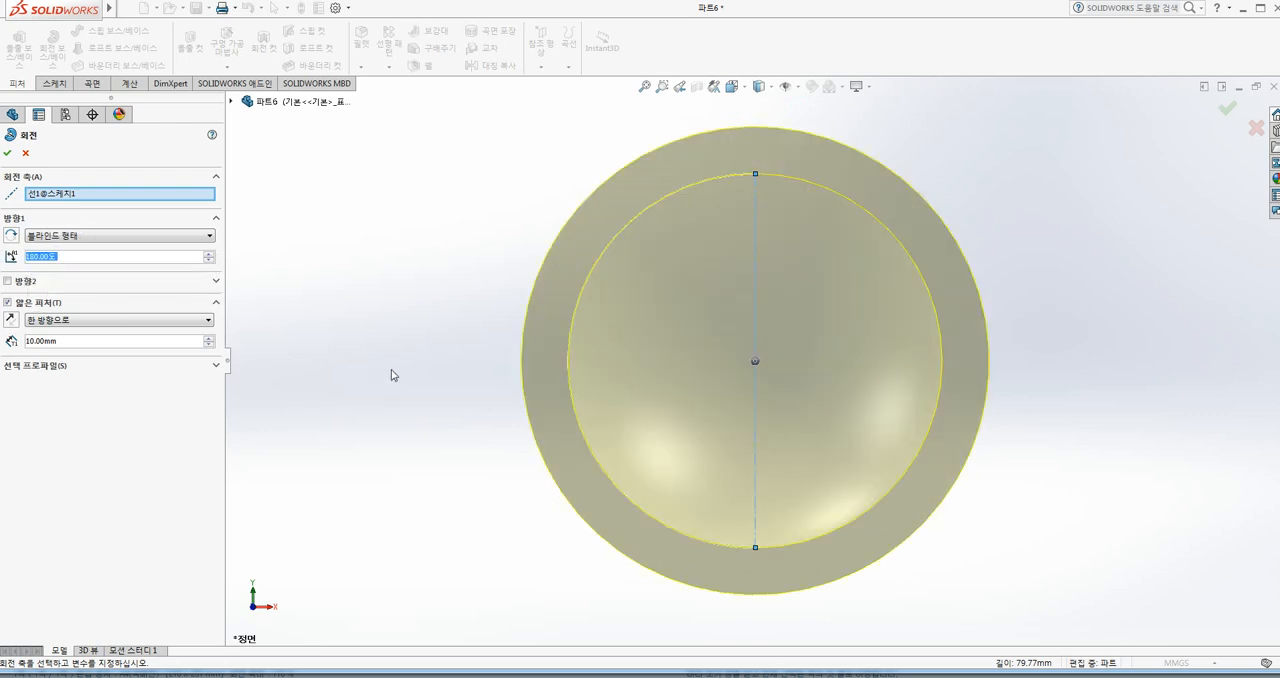
pyautogui.scroll(-2, 463, 359)
pyautogui.scroll(3, 590, 310)
pyautogui.moveTo(627, 316); pyautogui.dragTo(663, 408, button='middle')
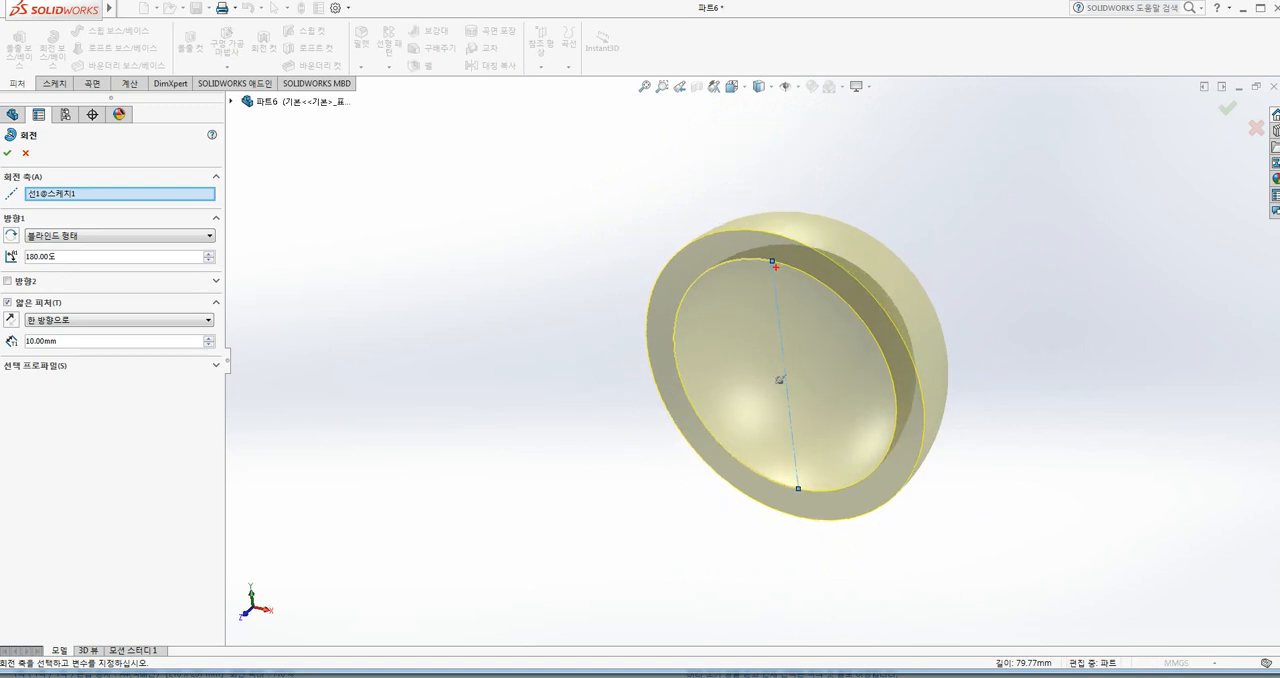
pyautogui.moveTo(691, 286)
pyautogui.mouseDown()
pyautogui.moveTo(687, 350)
pyautogui.moveTo(704, 413)
pyautogui.moveTo(765, 480)
pyautogui.mouseUp()
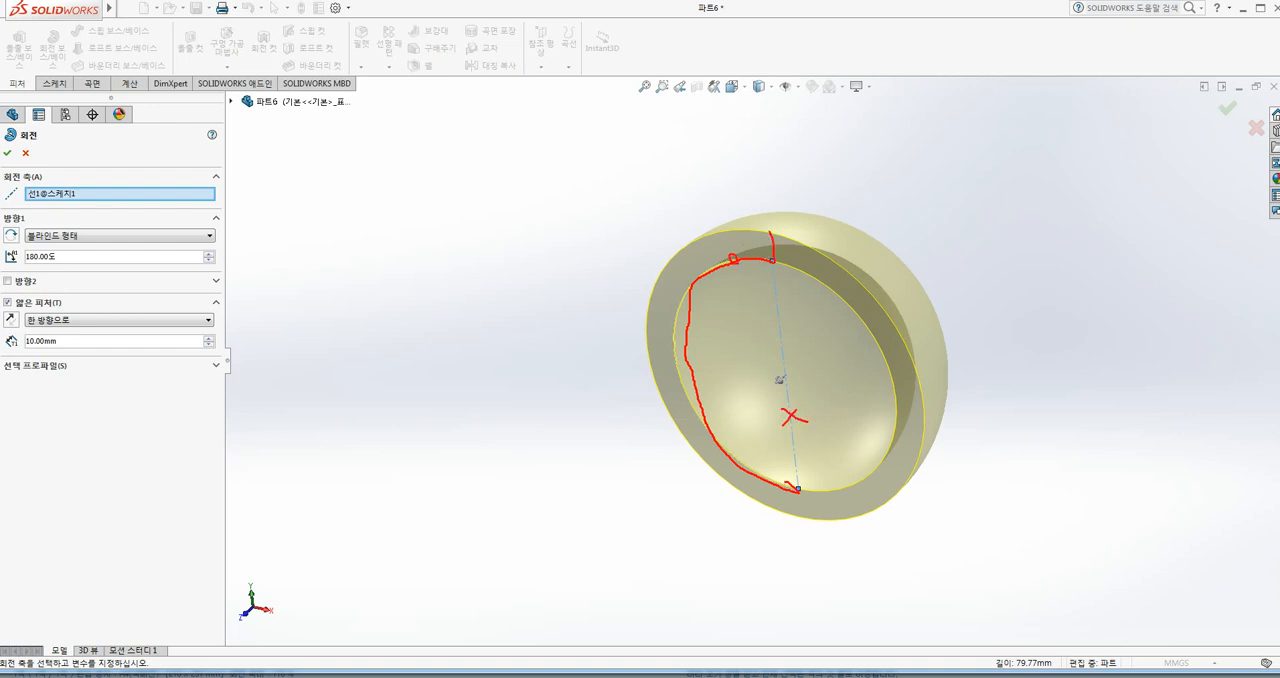
pyautogui.moveTo(693, 250); pyautogui.dragTo(654, 298)
pyautogui.moveTo(652, 352)
pyautogui.mouseDown()
pyautogui.moveTo(678, 430)
pyautogui.moveTo(714, 480)
pyautogui.moveTo(775, 511)
pyautogui.mouseUp()
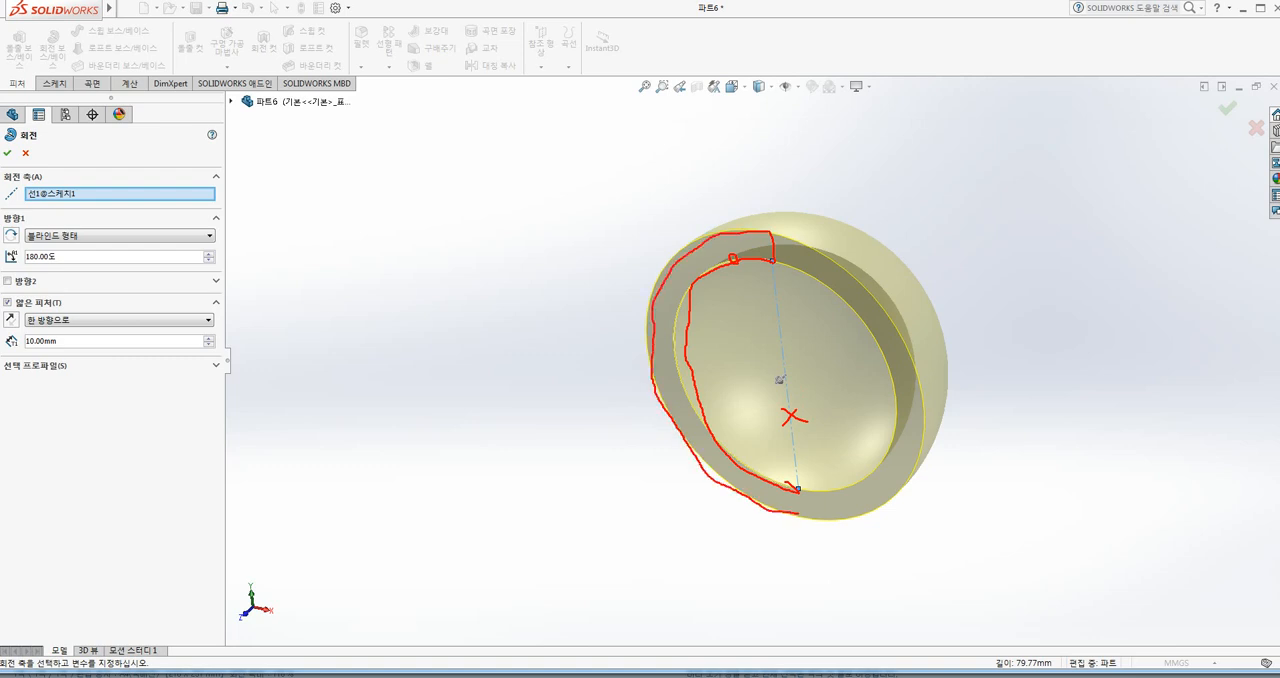
pyautogui.moveTo(724, 238)
pyautogui.mouseDown()
pyautogui.moveTo(788, 216)
pyautogui.moveTo(826, 246)
pyautogui.moveTo(820, 270)
pyautogui.mouseUp()
pyautogui.press('Escape')
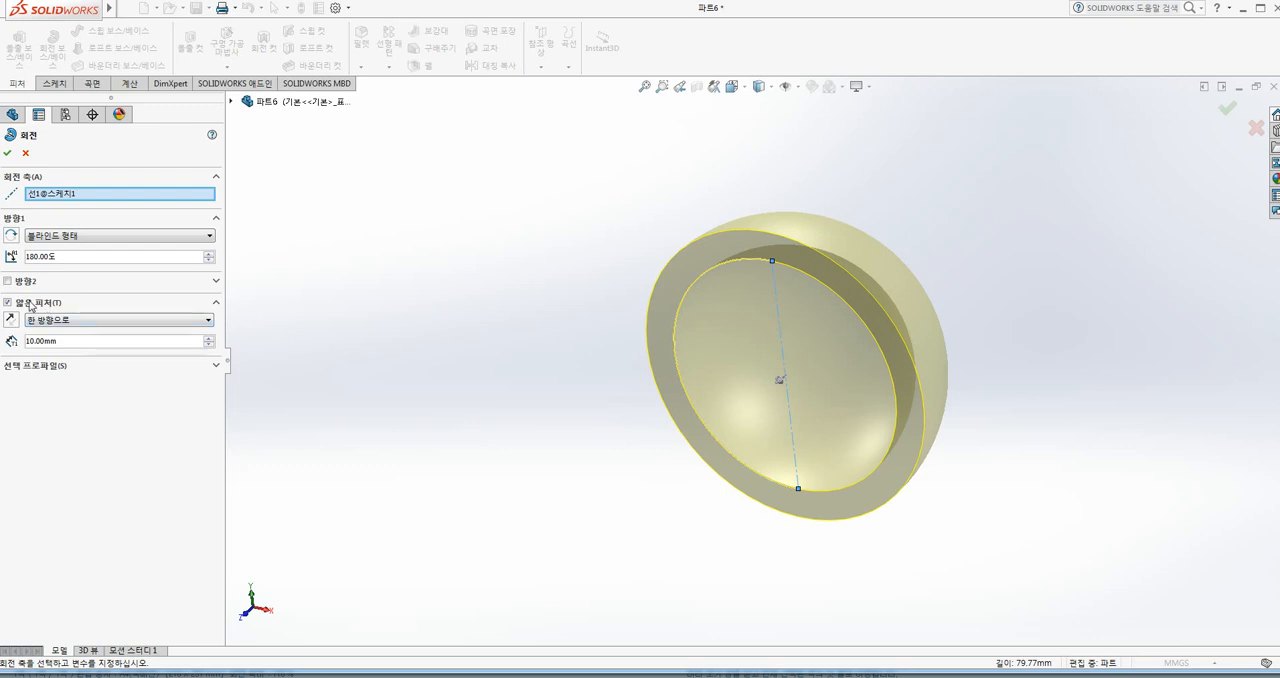
# Step: Set the revolve's thin wall thickness to 5 mm, inspect the preview and cancel the feature
pyautogui.moveTo(60, 341); pyautogui.dragTo(4, 347)
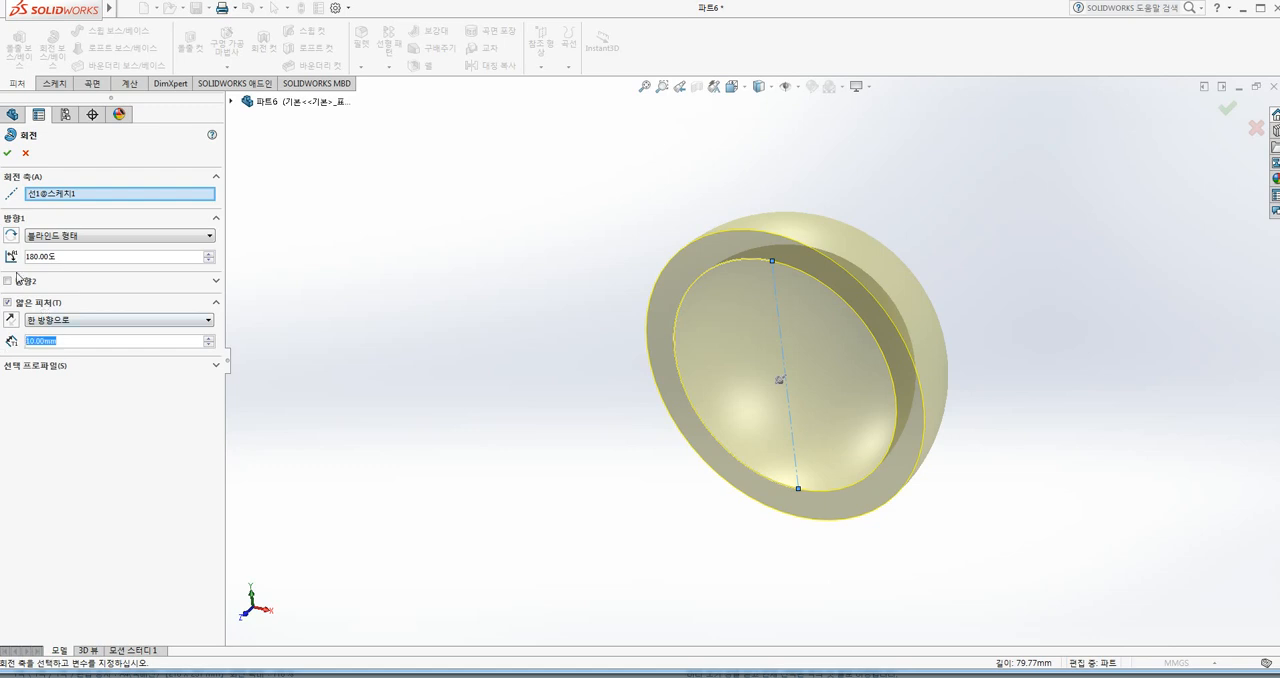
pyautogui.write('5')
pyautogui.press('Return')
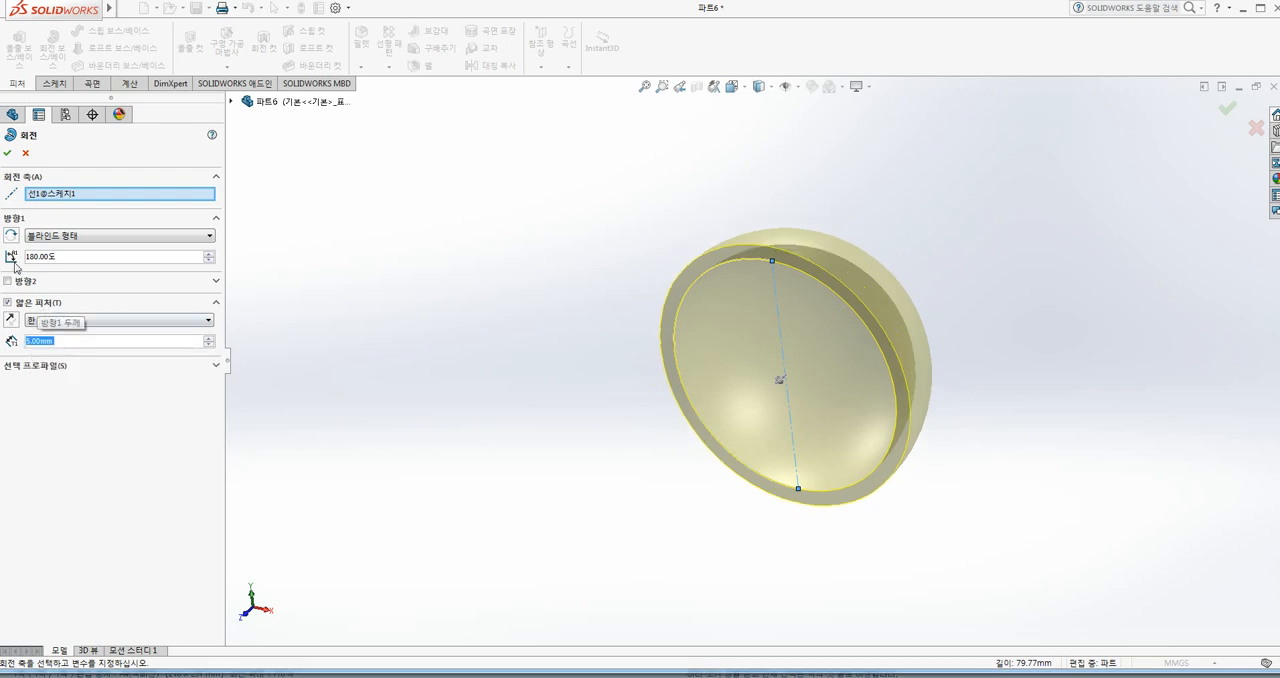
pyautogui.moveTo(517, 377); pyautogui.dragTo(471, 337, button='middle')
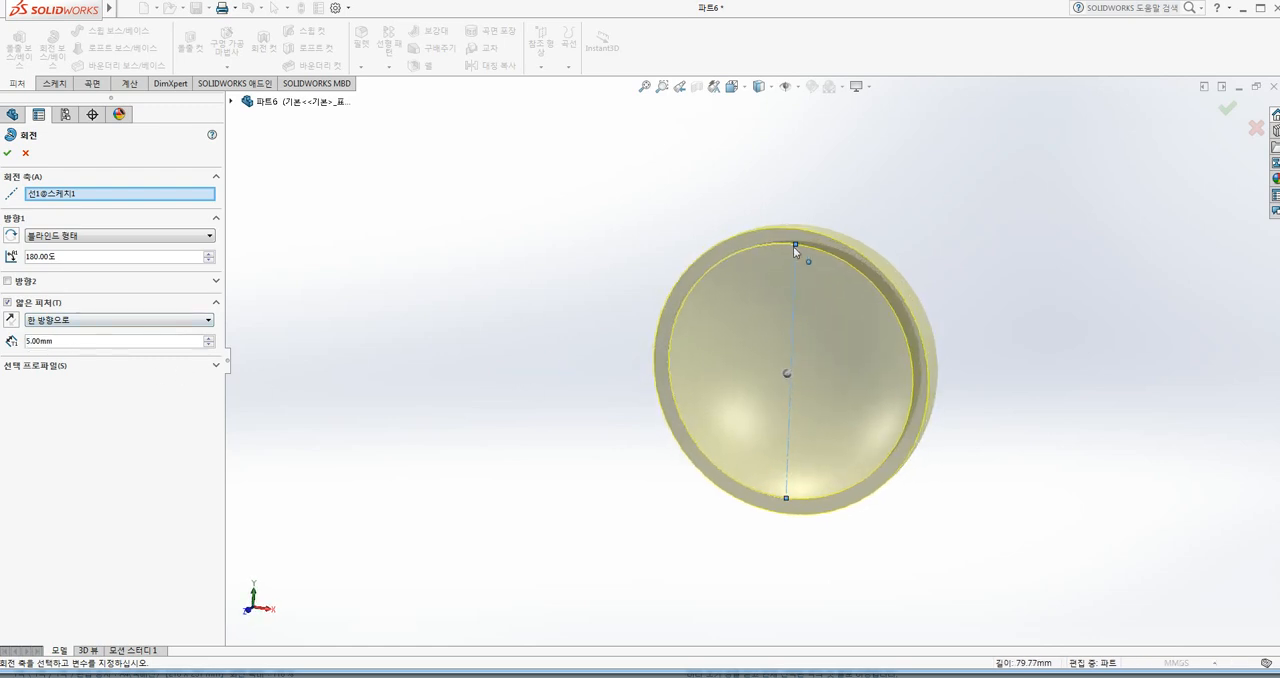
pyautogui.moveTo(782, 492); pyautogui.dragTo(794, 280, button='middle')
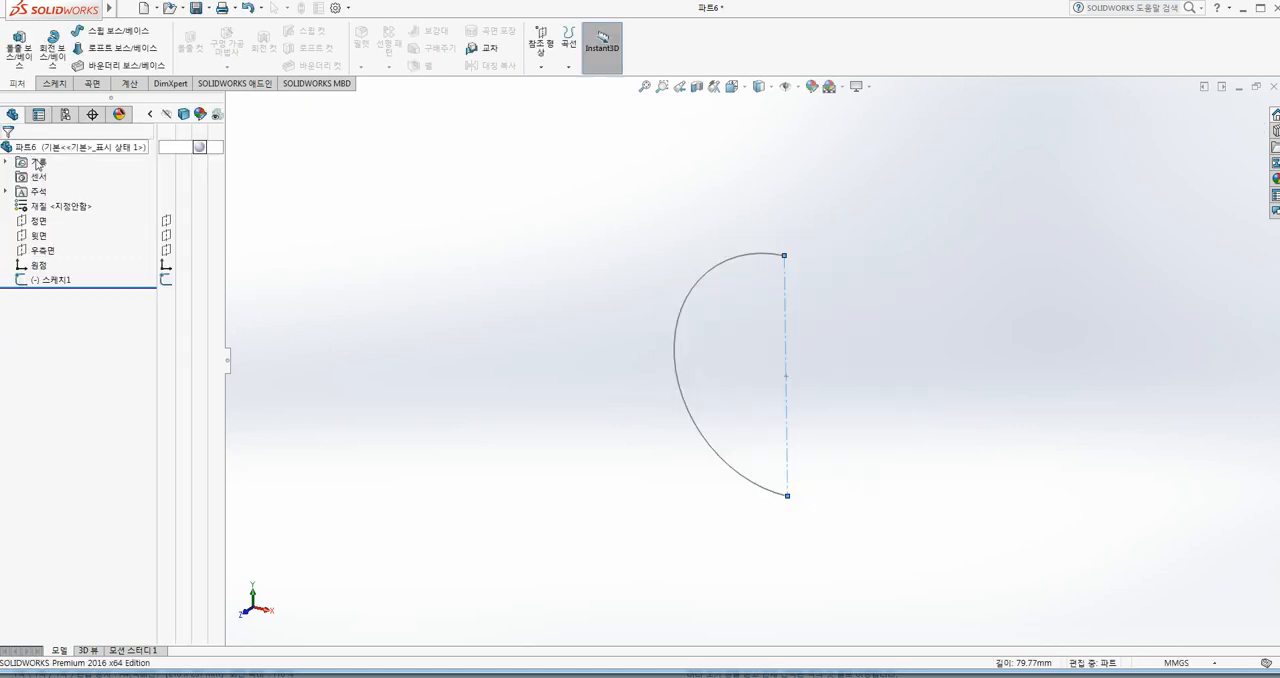
pyautogui.click(25, 153)
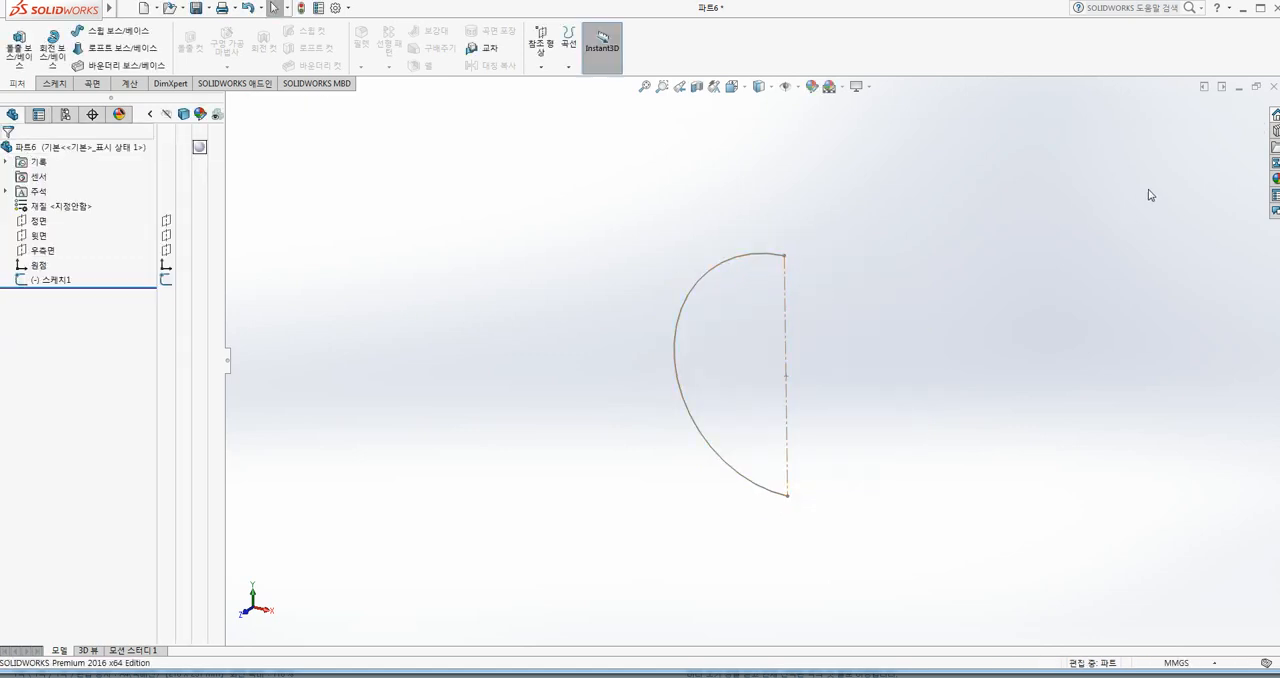
# Step: Close the semicircle part without saving and create a new part document
pyautogui.click(1275, 88)
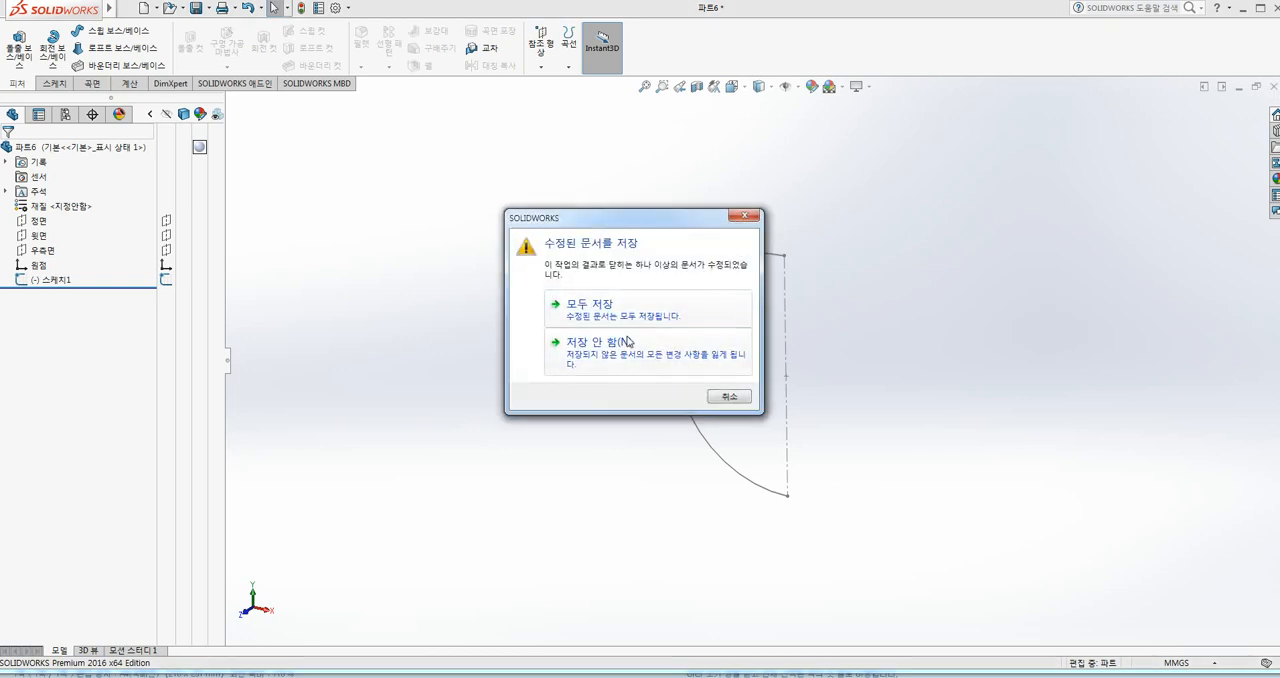
pyautogui.click(620, 340)
pyautogui.click(145, 8)
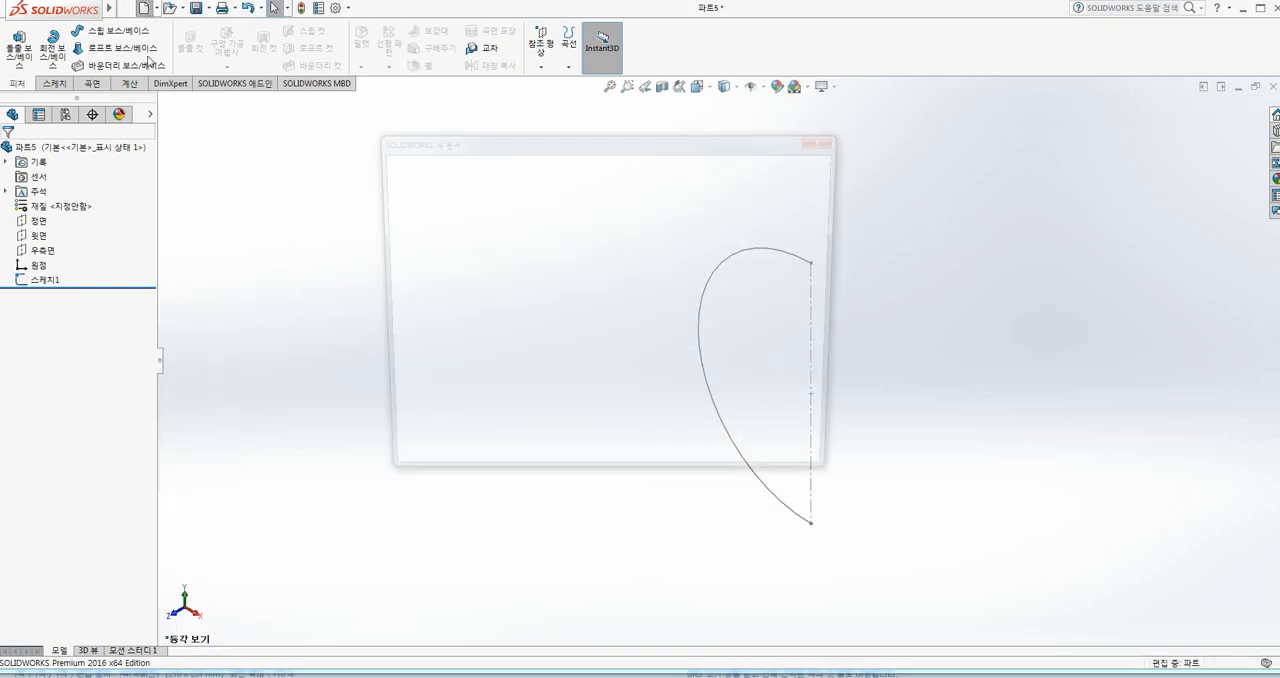
pyautogui.doubleClick(466, 279)
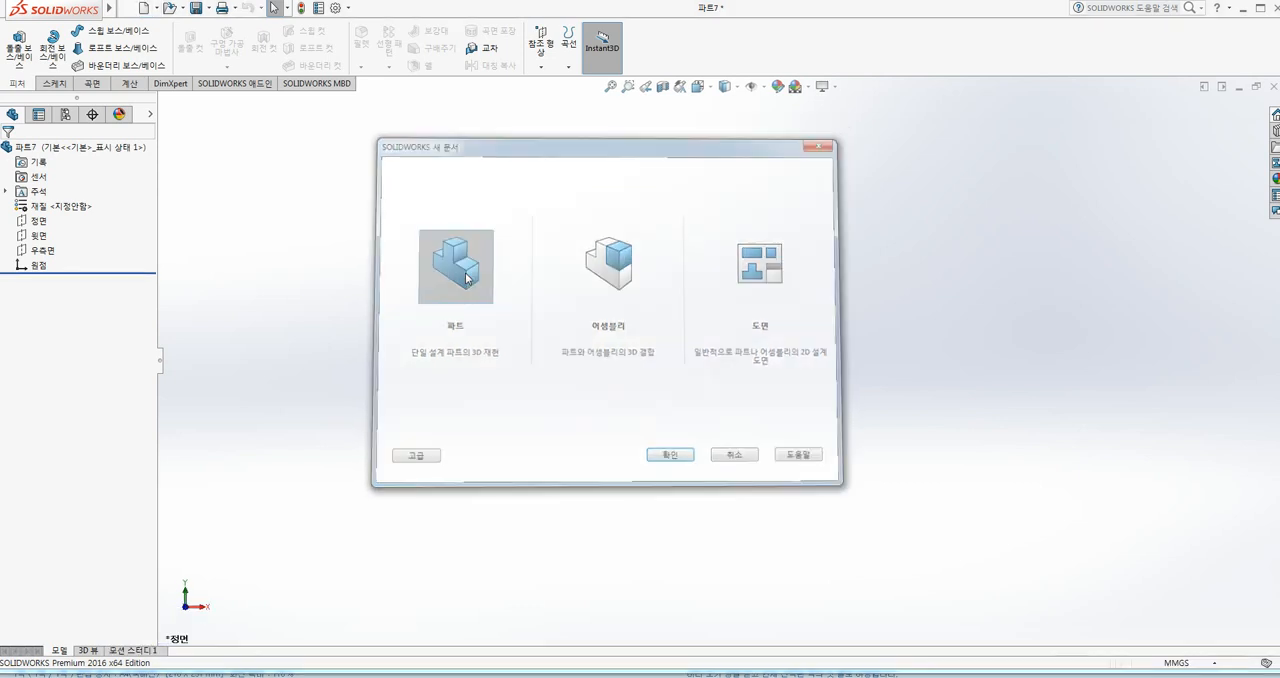
# Step: Sketch two concentric circles about 122 mm and 100 mm in diameter, centred on the origin, on the Front Plane
pyautogui.click(38, 220)
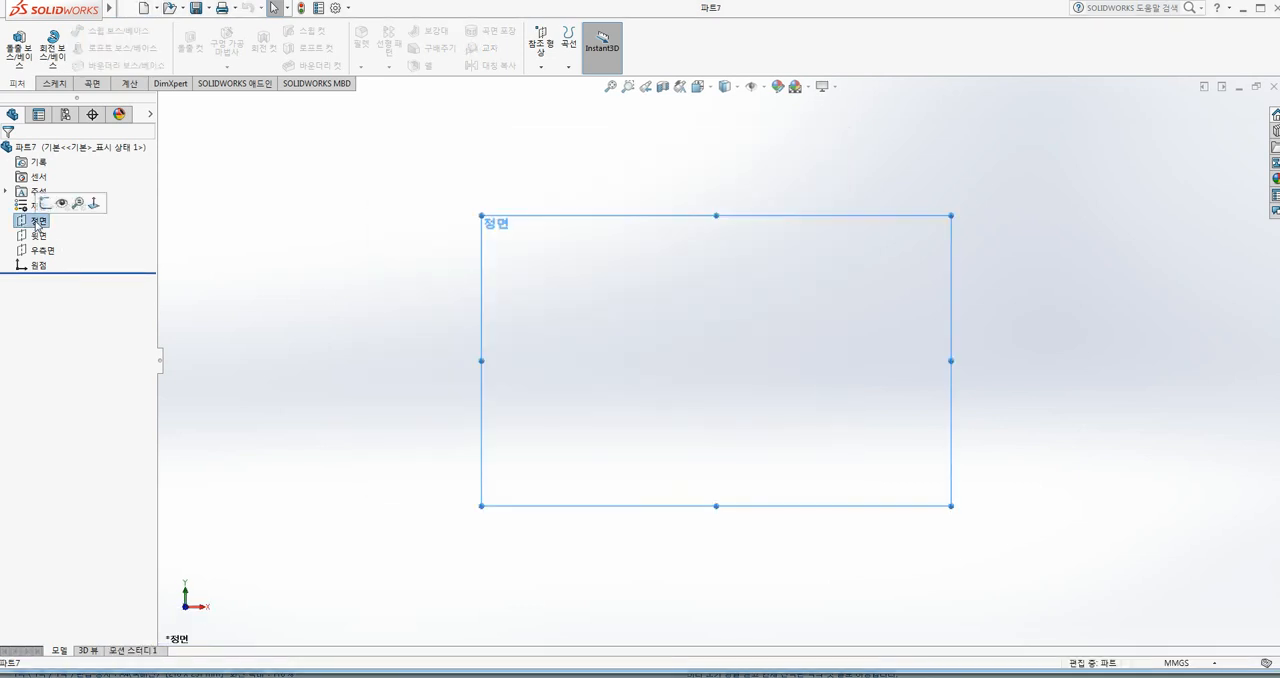
pyautogui.click(46, 201)
pyautogui.click(566, 345)
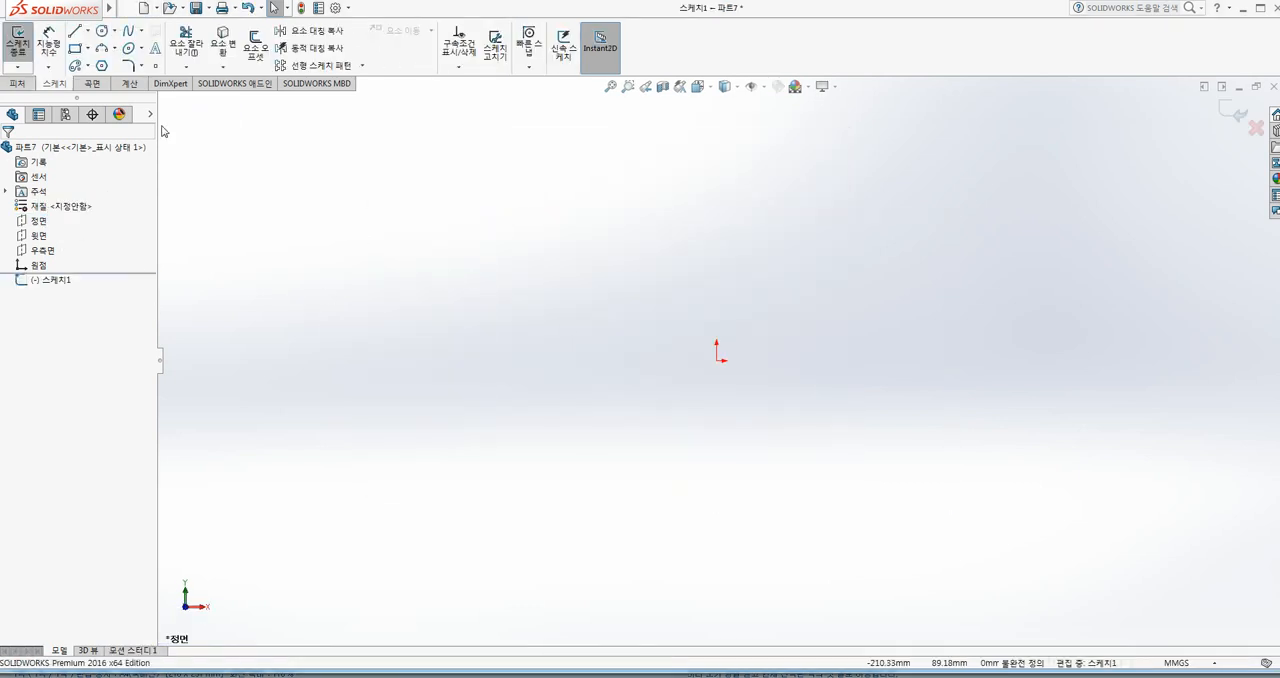
pyautogui.click(101, 31)
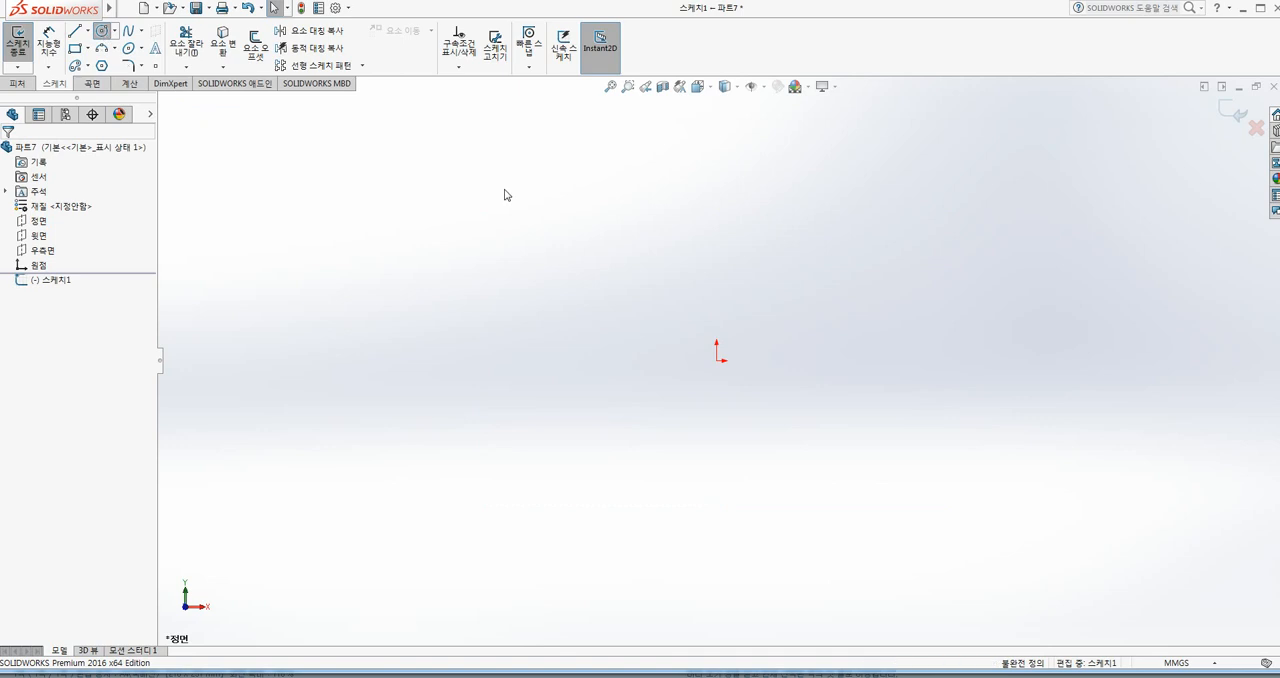
pyautogui.click(717, 362)
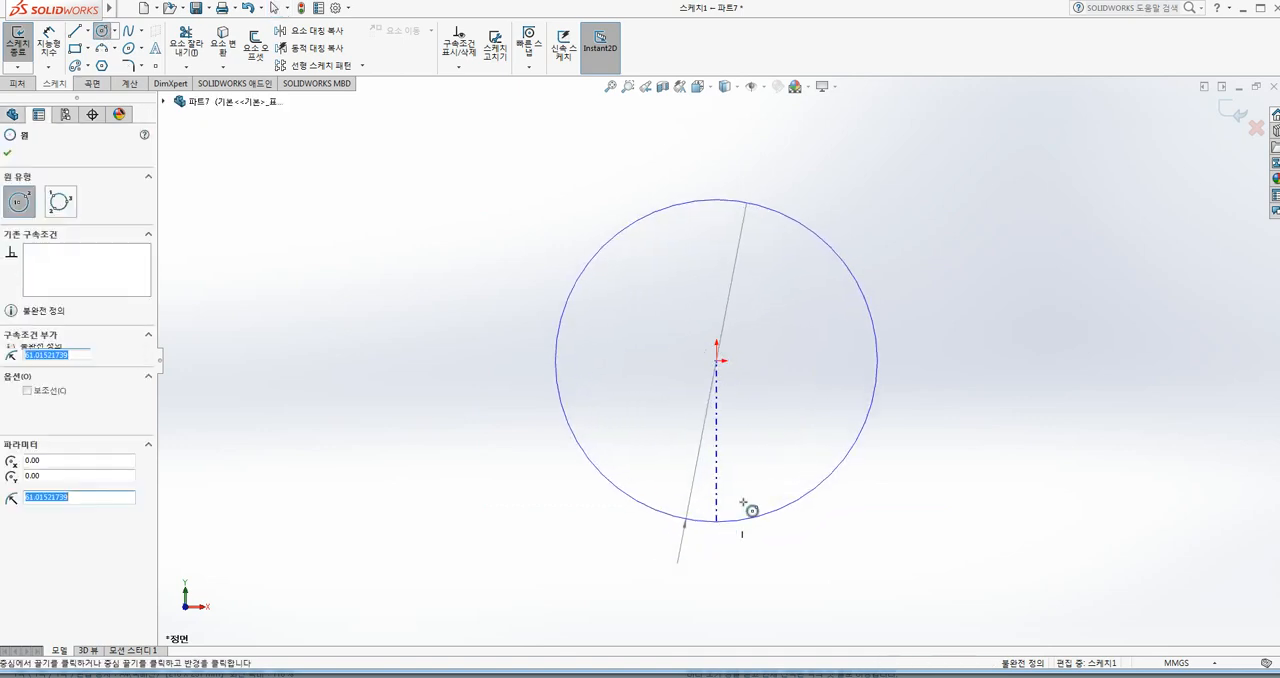
pyautogui.click(743, 503)
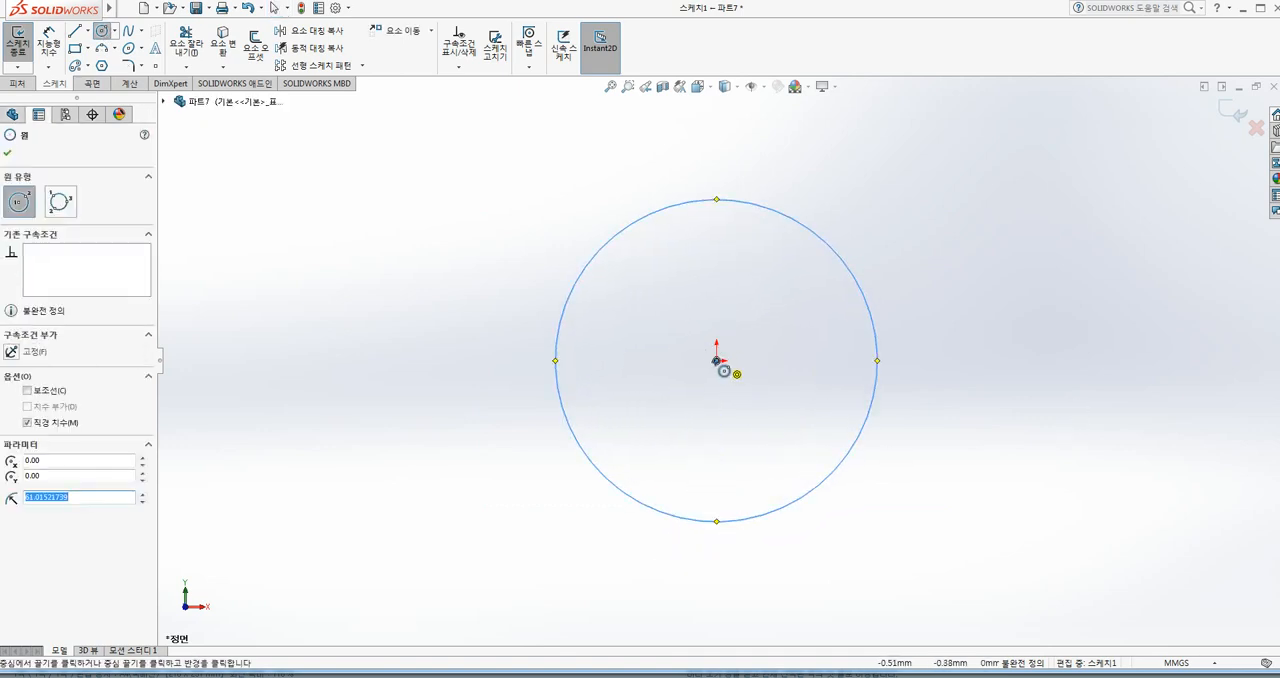
pyautogui.click(716, 360)
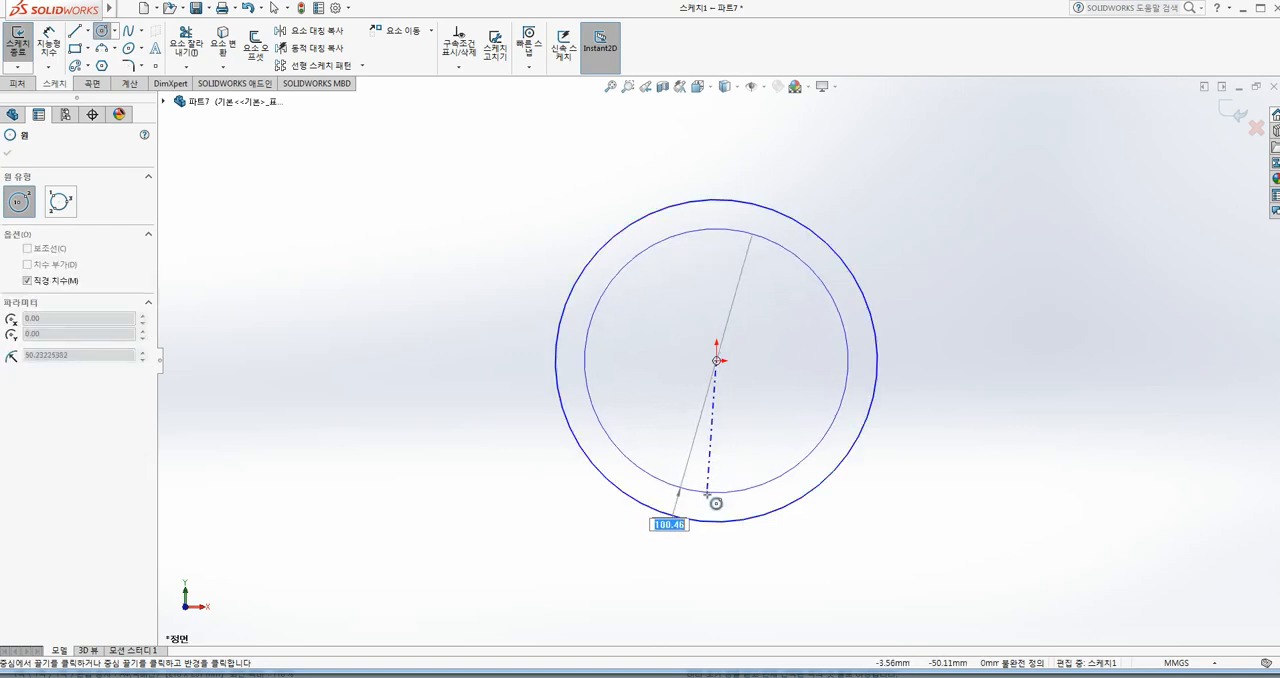
pyautogui.click(704, 472)
# Step: Draw a vertical line about 122 mm long between the outer circle's top and bottom quadrant points
pyautogui.click(75, 31)
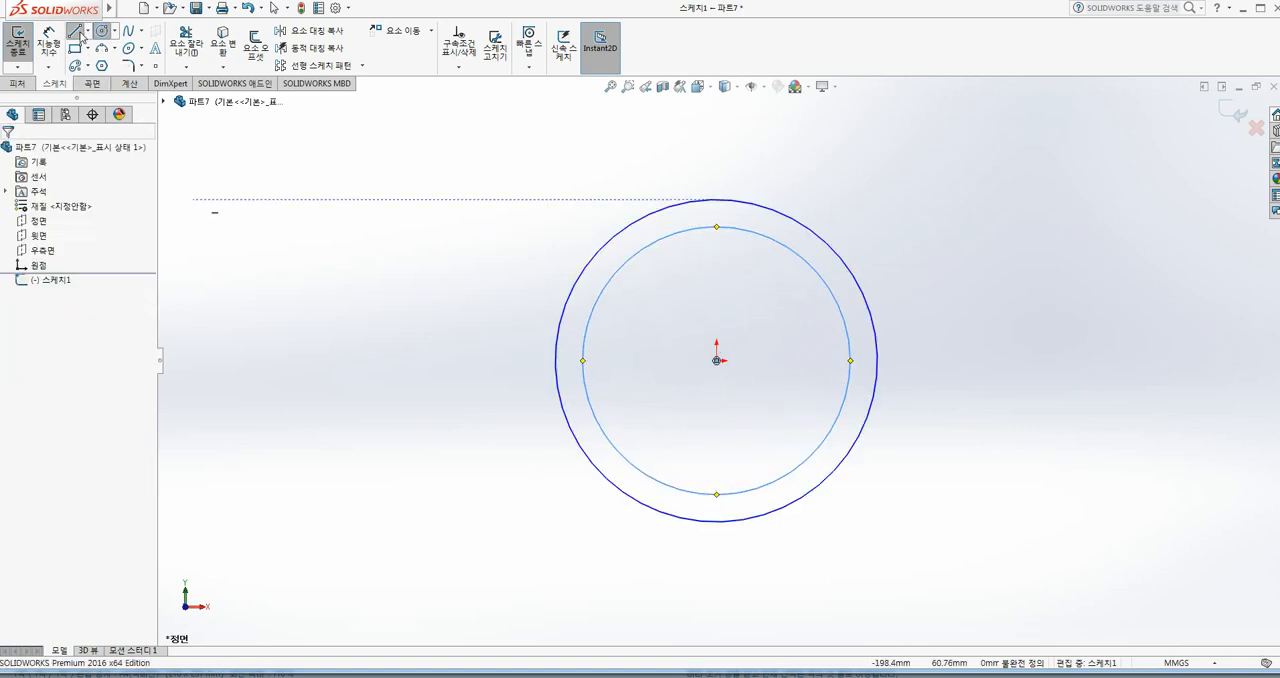
pyautogui.click(731, 207)
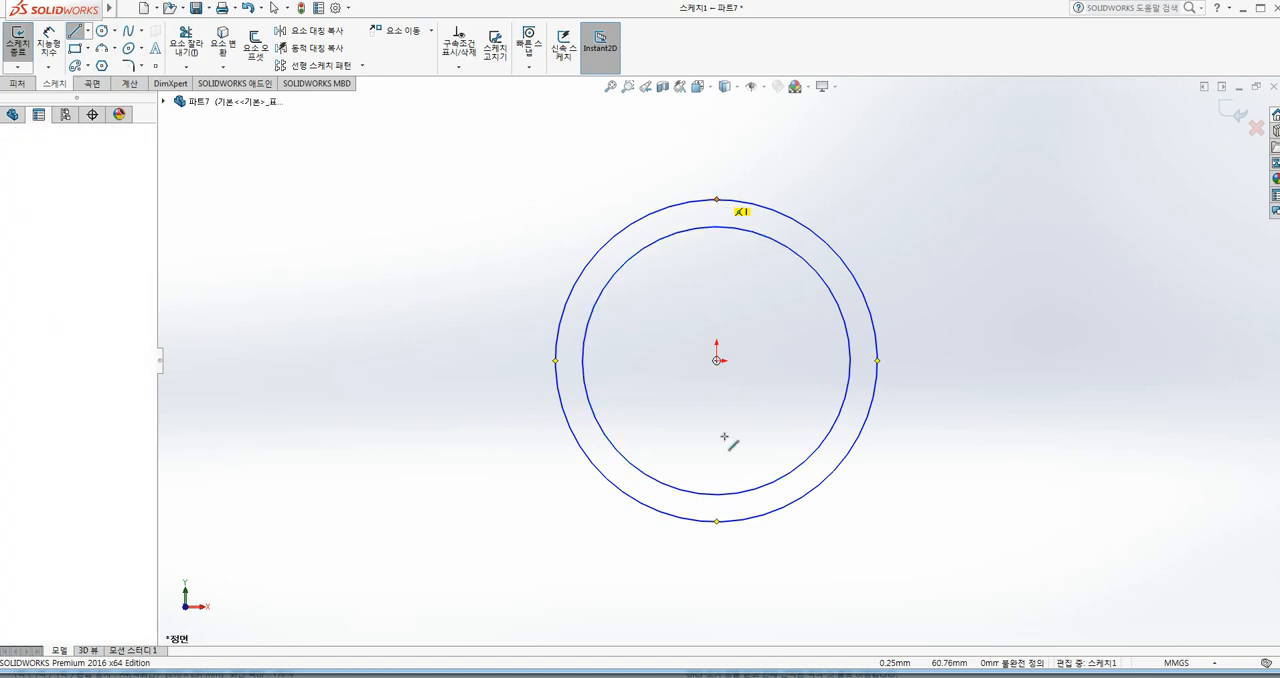
pyautogui.click(716, 521)
pyautogui.press('Escape')
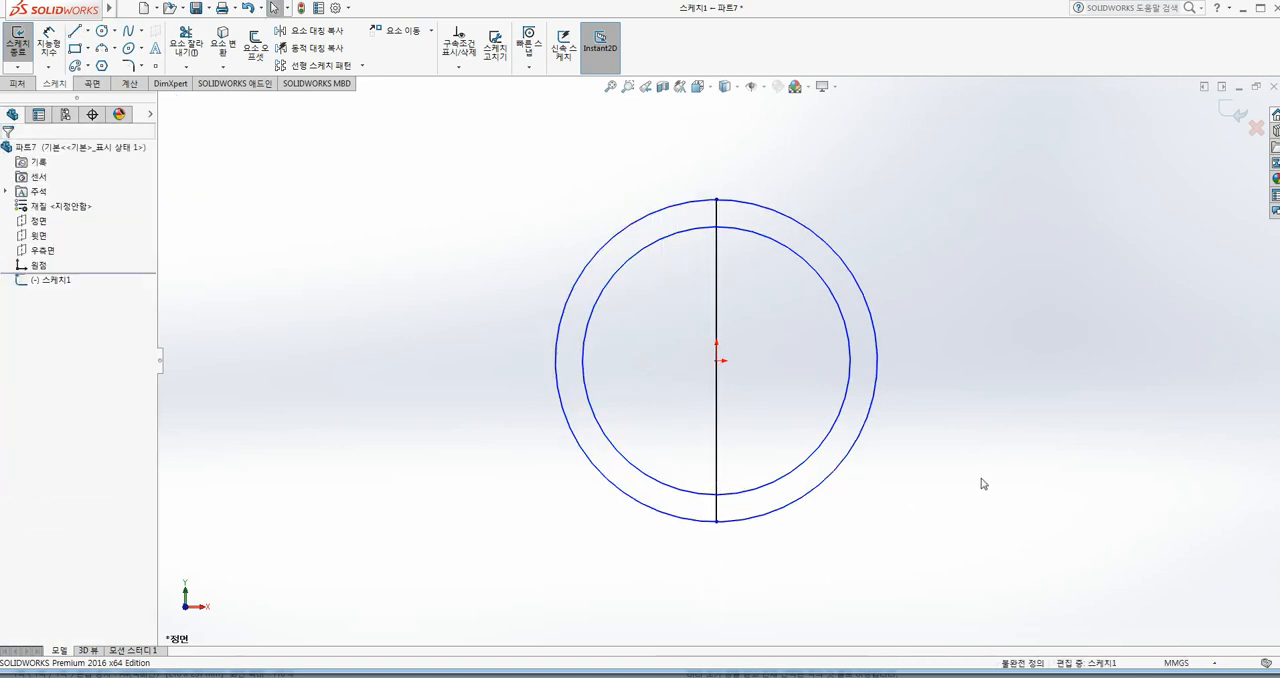
# Step: Draw a horizontal line about 122 mm long across the outer circle's side quadrant points, exit the sketch and show it in isometric view
pyautogui.click(75, 31)
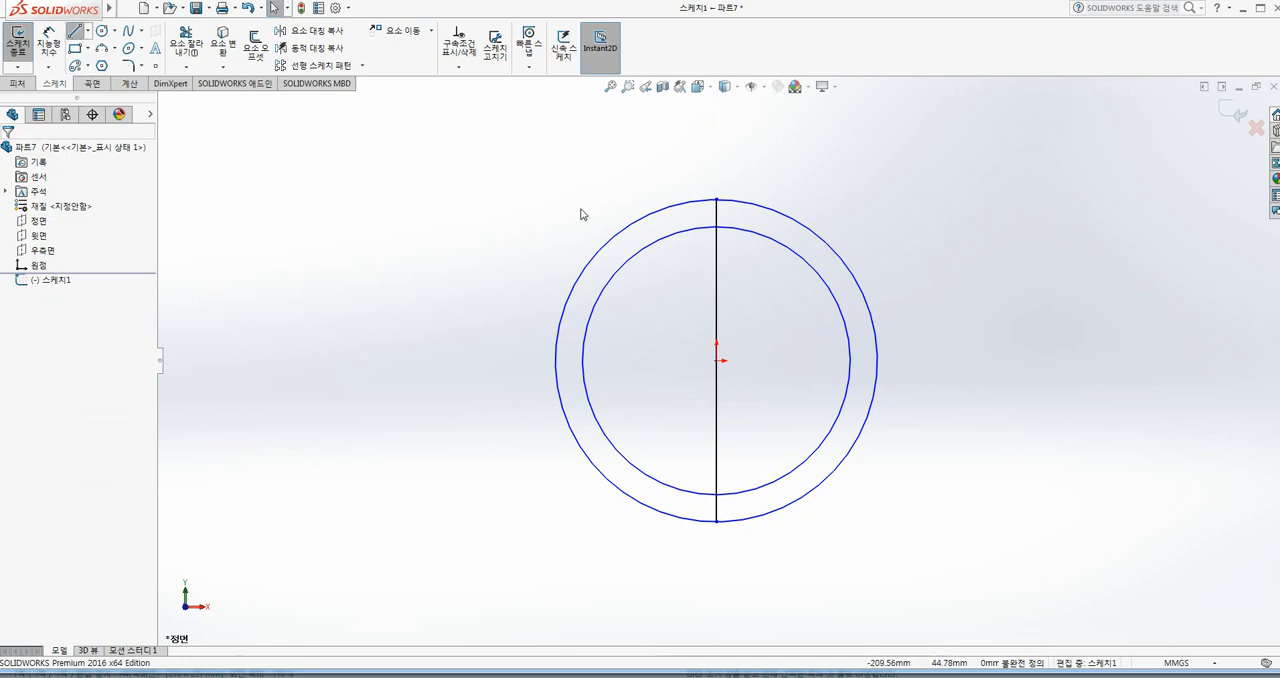
pyautogui.click(556, 360)
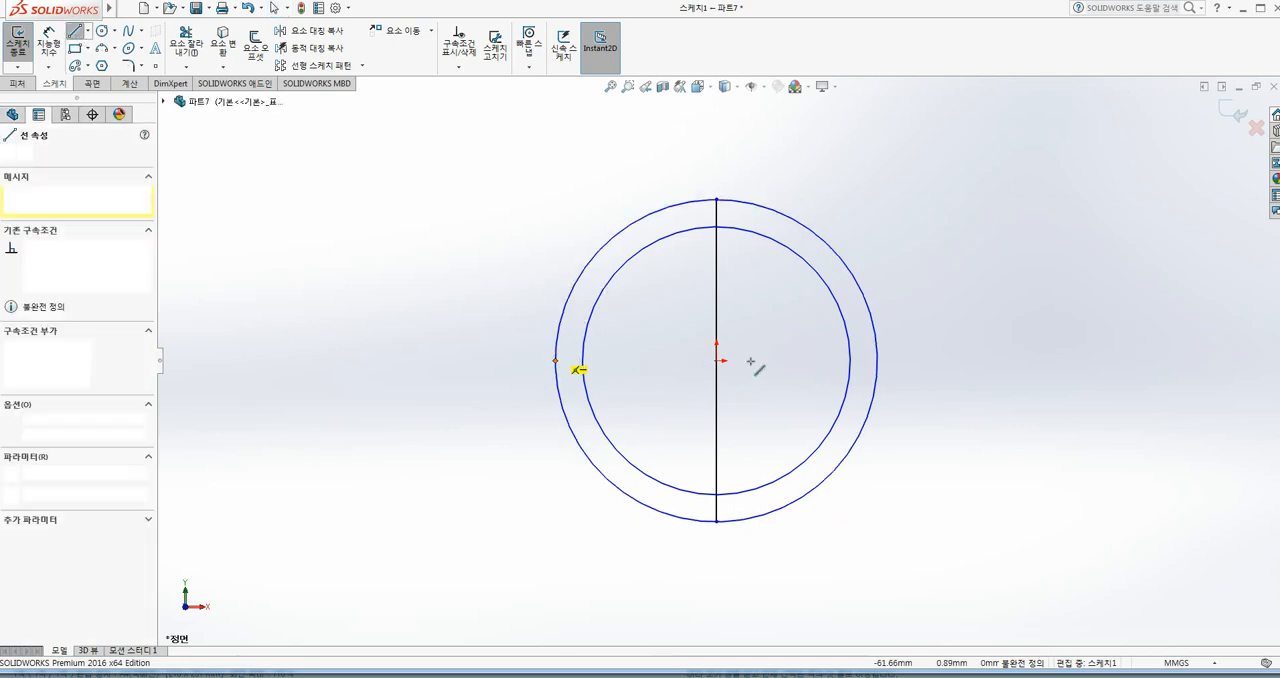
pyautogui.click(878, 360)
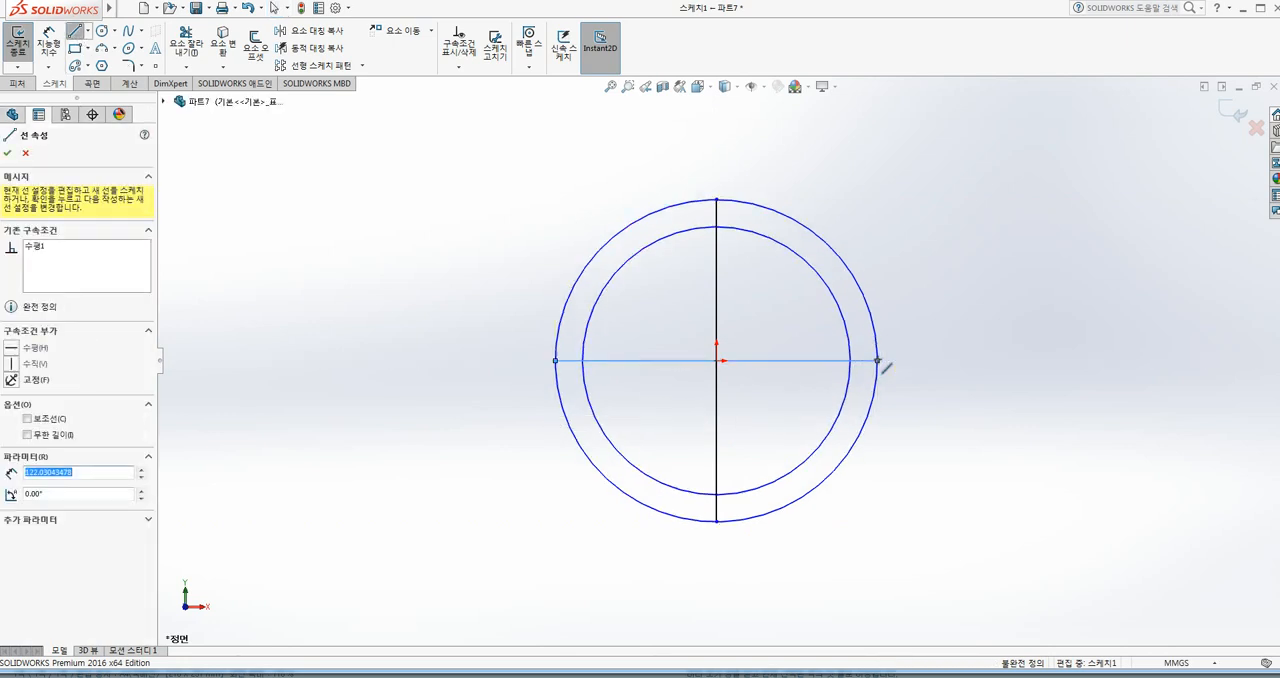
pyautogui.press('Escape')
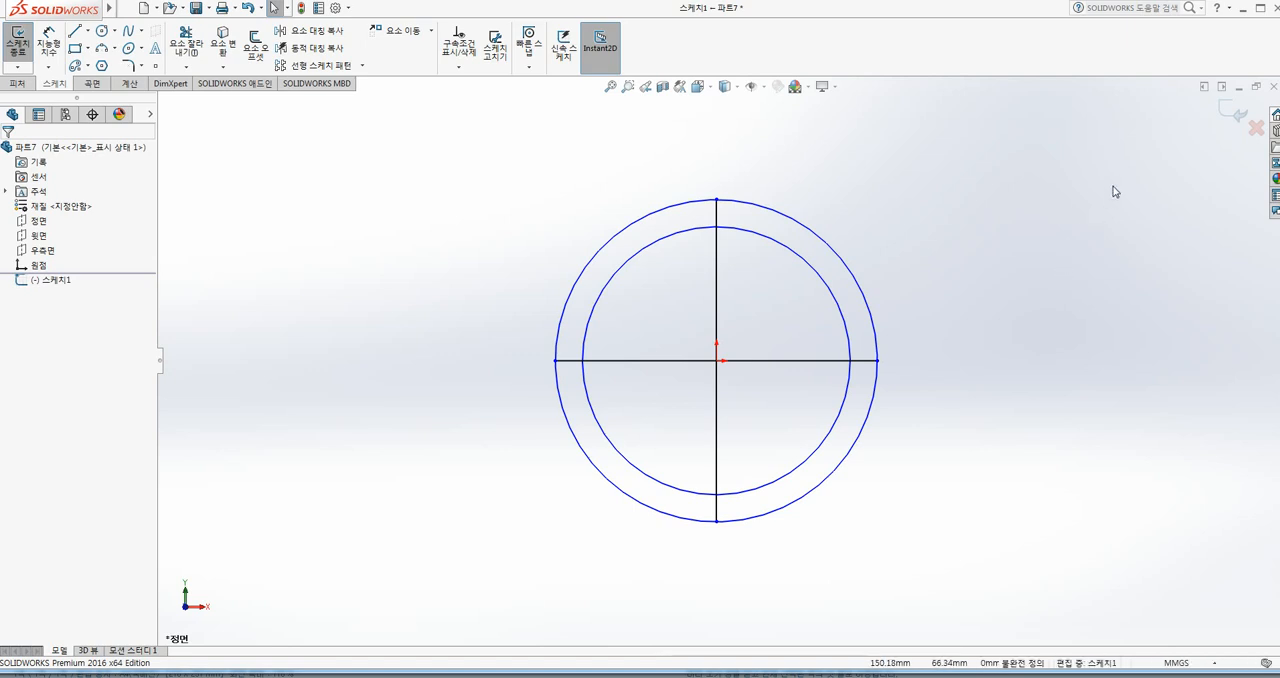
pyautogui.click(1237, 112)
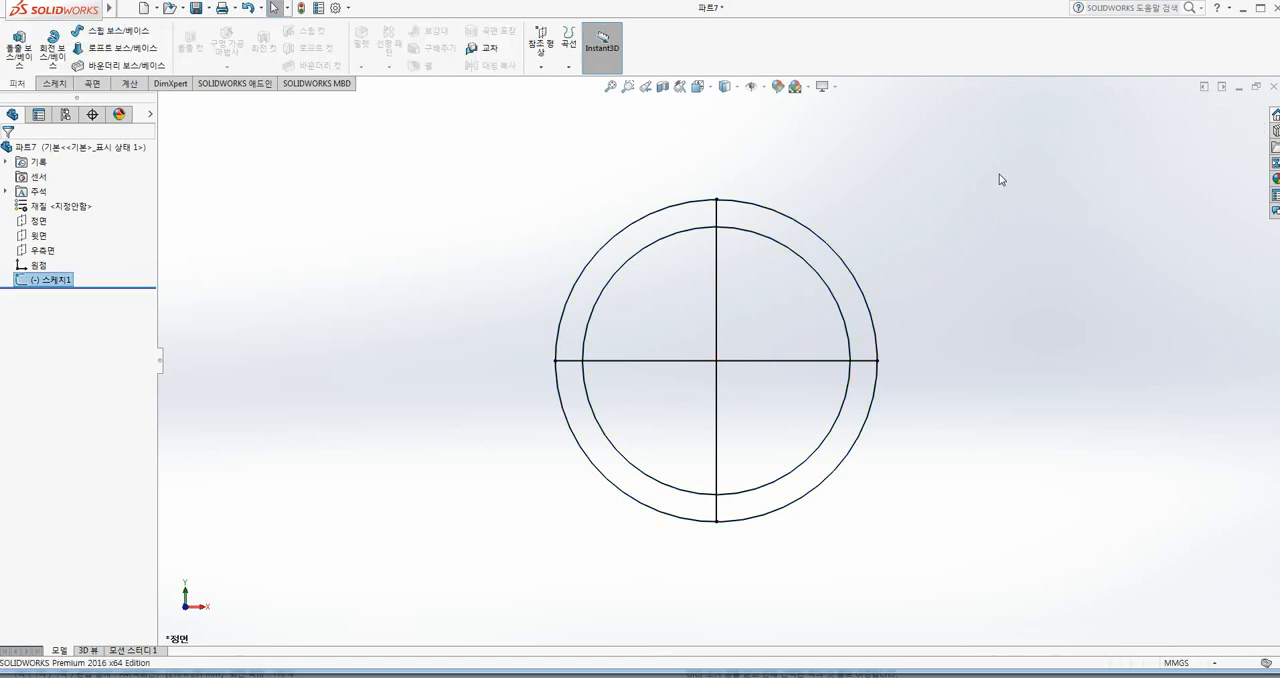
pyautogui.hotkey('ctrl', '7')
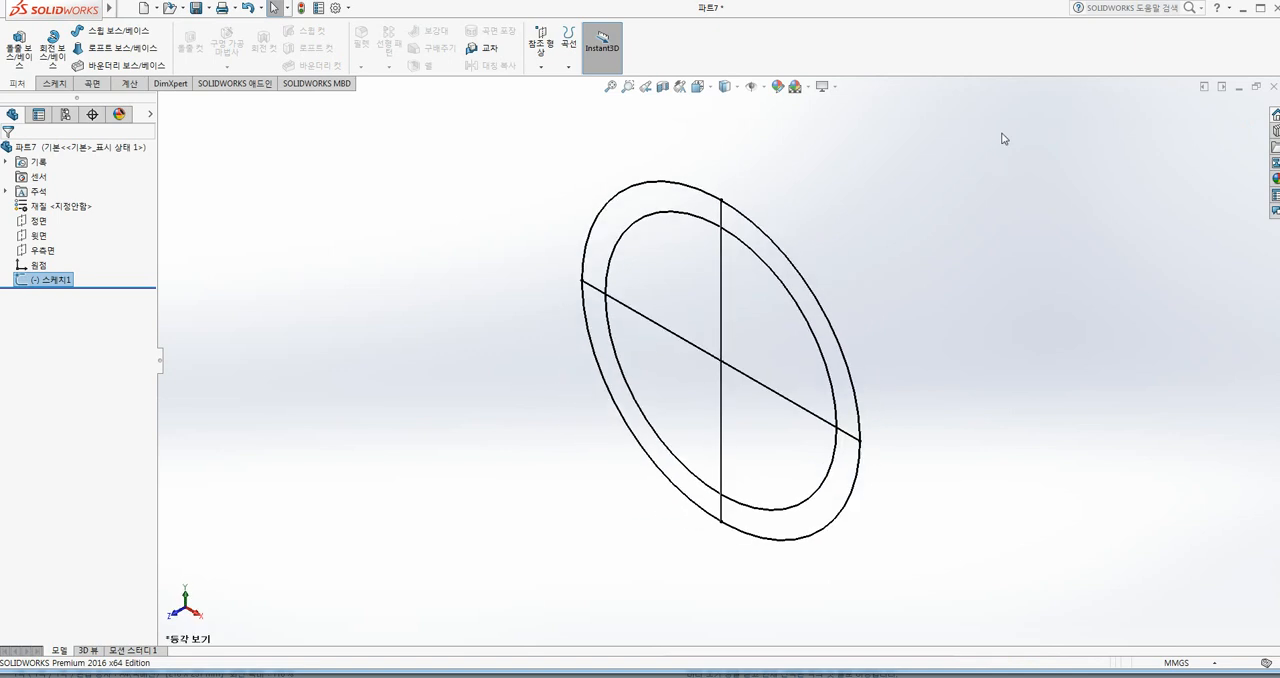
# Step: Start a Revolved Boss/Base about the vertical line using the inner circle's upper-left quarter region, with Thin Feature turned off
pyautogui.click(355, 307)
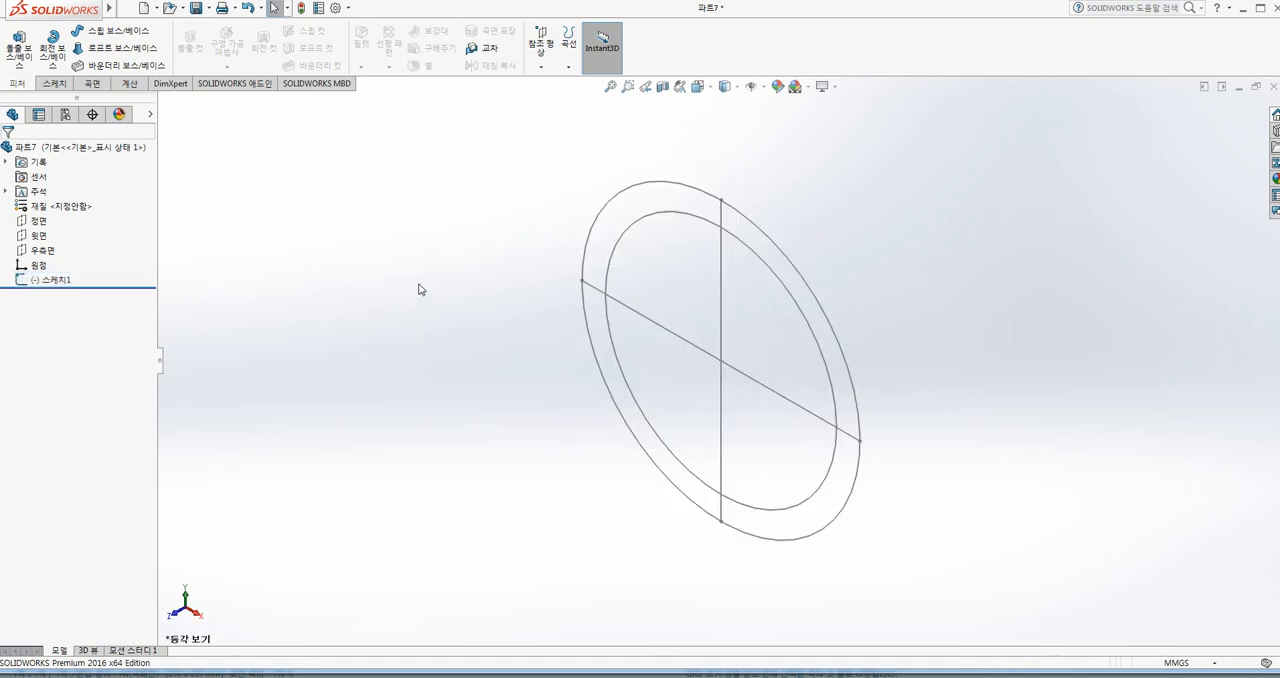
pyautogui.click(53, 48)
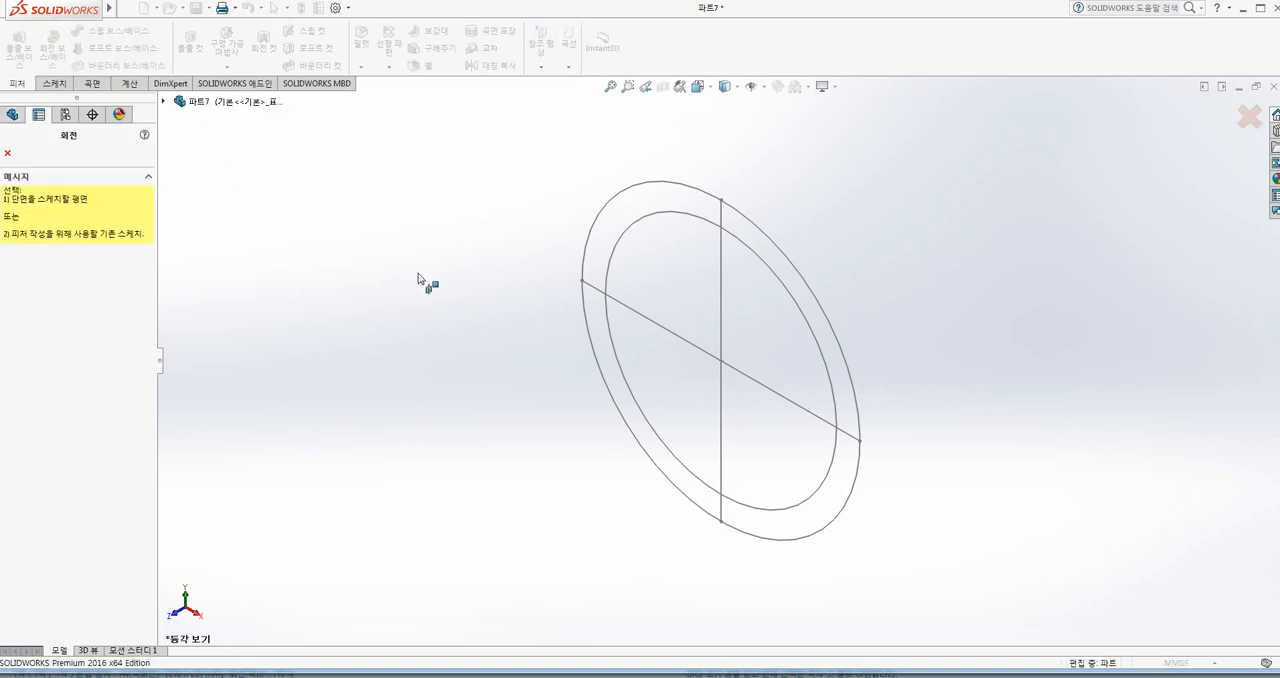
pyautogui.click(721, 283)
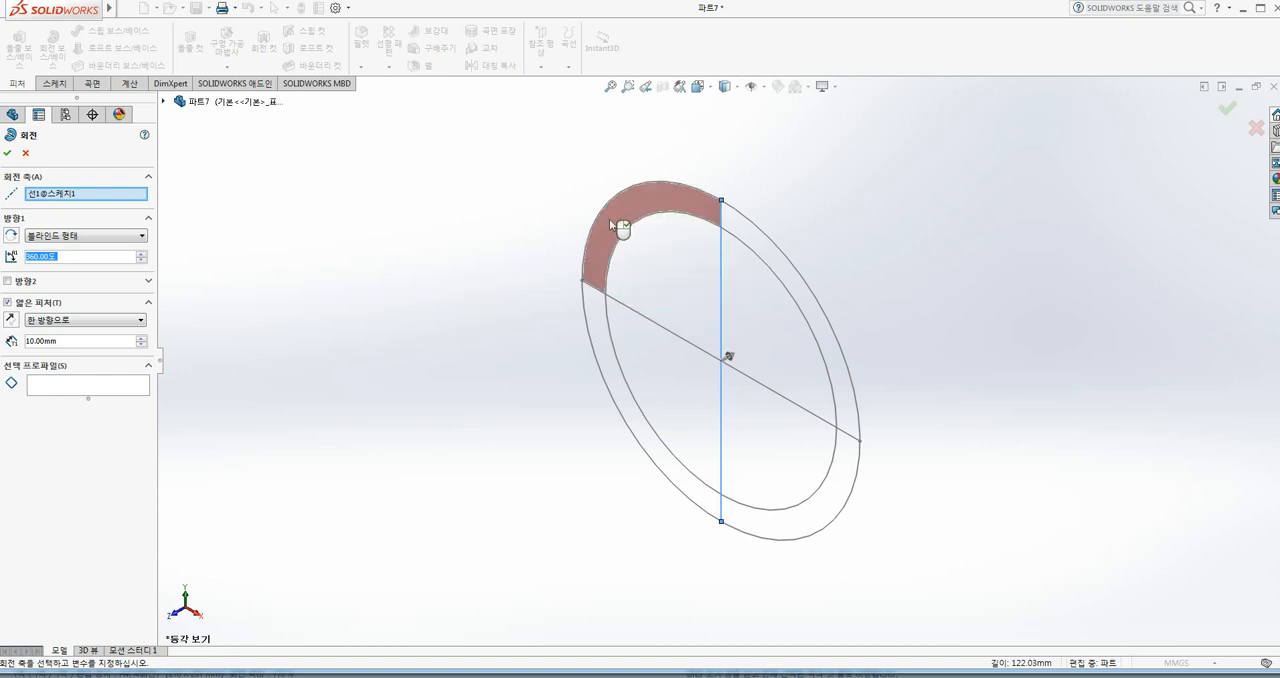
pyautogui.click(642, 264)
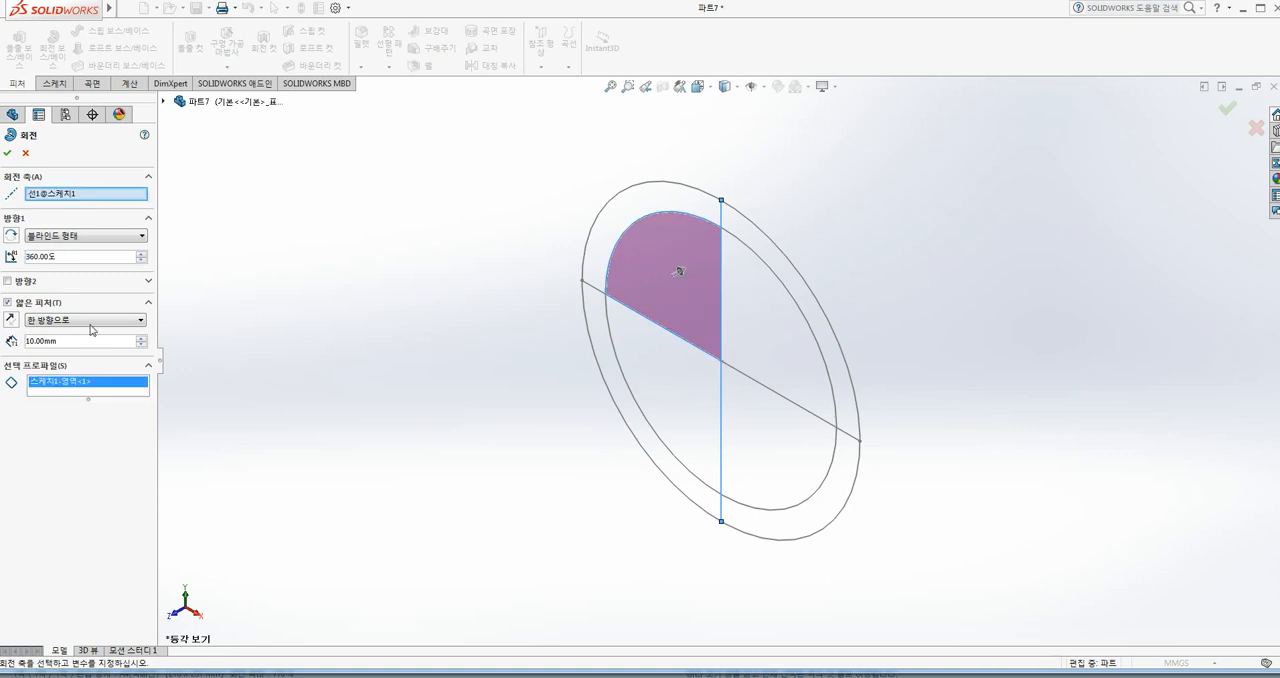
pyautogui.click(8, 302)
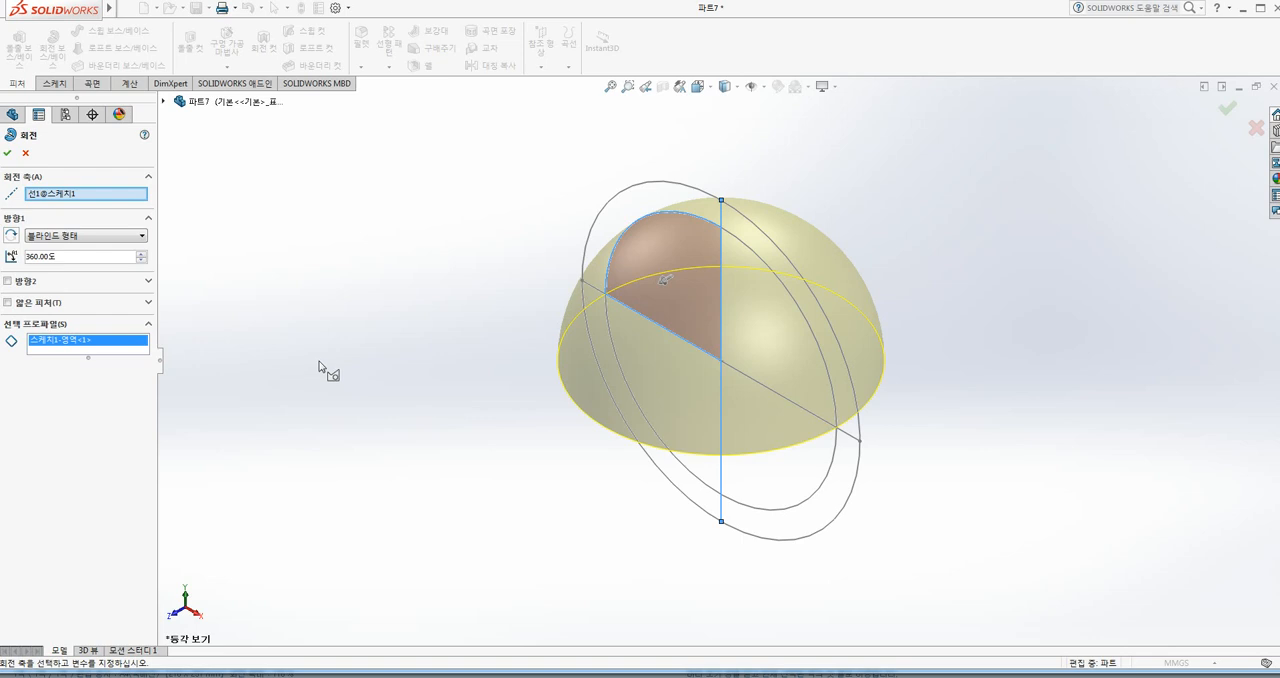
# Step: Add the inner lower-left quarter and the upper-left ring region to the profiles and complete the 360-degree revolve
pyautogui.click(57, 349)
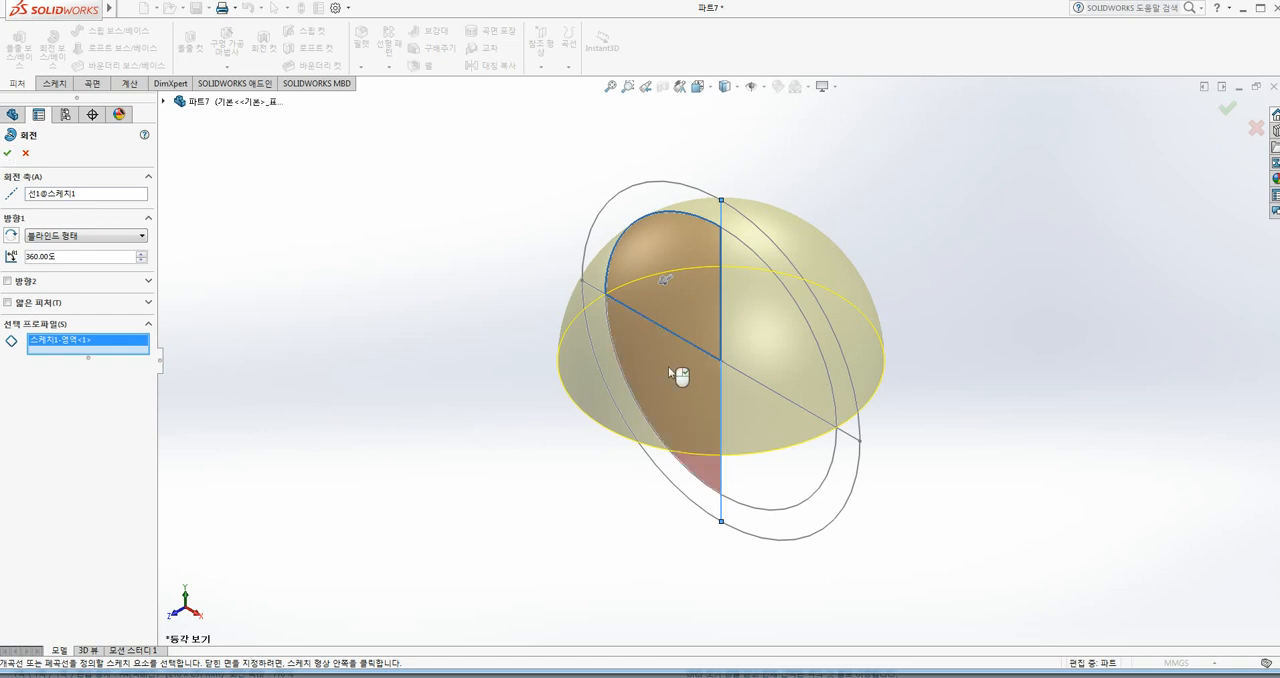
pyautogui.click(679, 367)
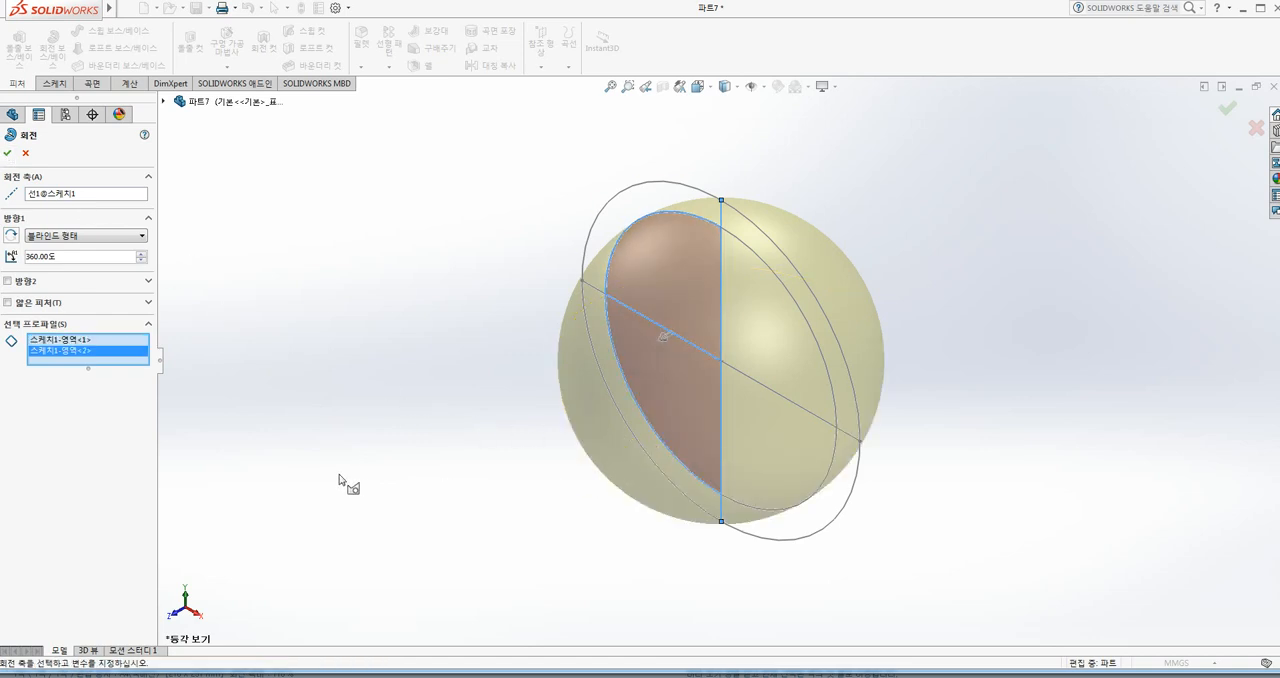
pyautogui.click(633, 209)
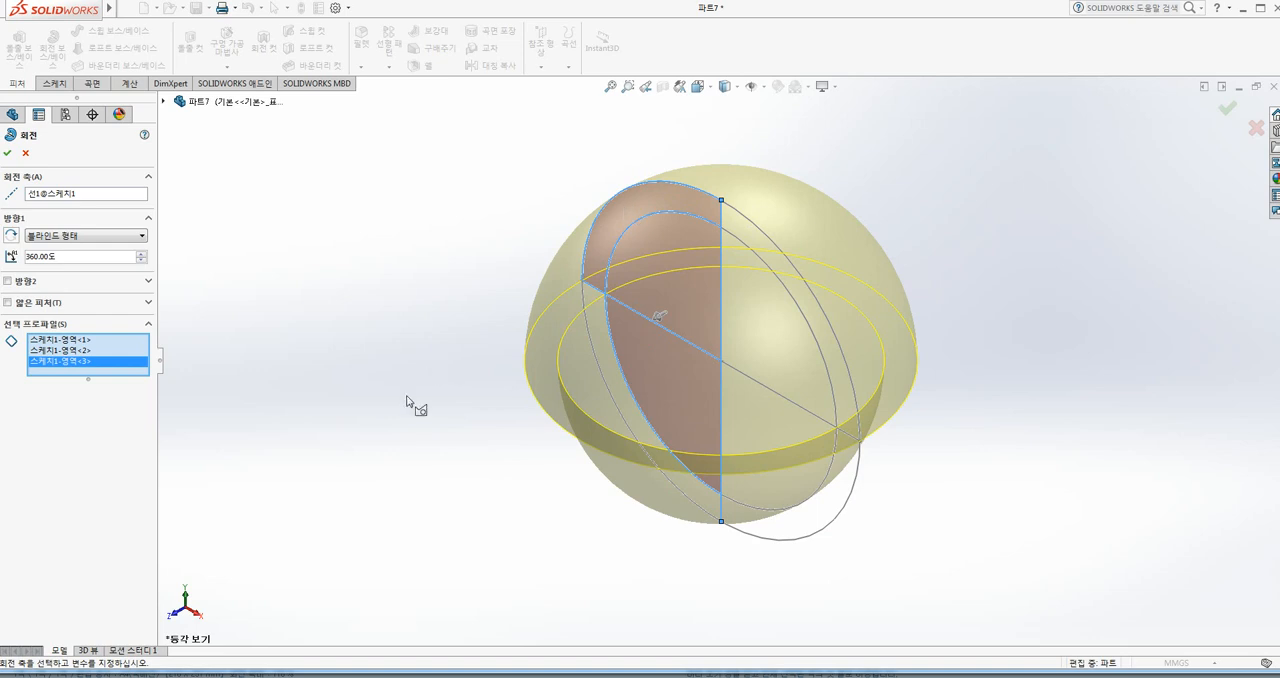
pyautogui.moveTo(406, 402)
pyautogui.mouseDown(button='middle')
pyautogui.moveTo(460, 369)
pyautogui.moveTo(474, 280)
pyautogui.moveTo(434, 286)
pyautogui.moveTo(420, 384)
pyautogui.moveTo(431, 397)
pyautogui.moveTo(477, 386)
pyautogui.moveTo(423, 460)
pyautogui.moveTo(456, 369)
pyautogui.moveTo(423, 378)
pyautogui.mouseUp(button='middle')
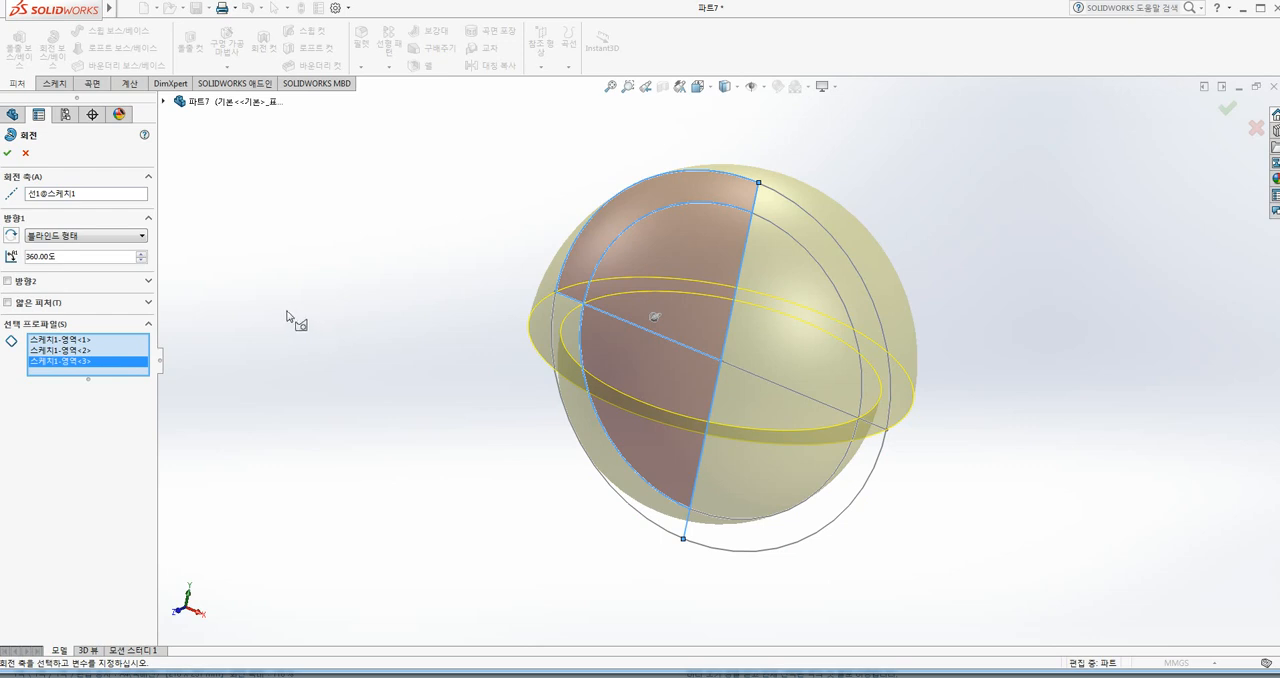
pyautogui.click(7, 154)
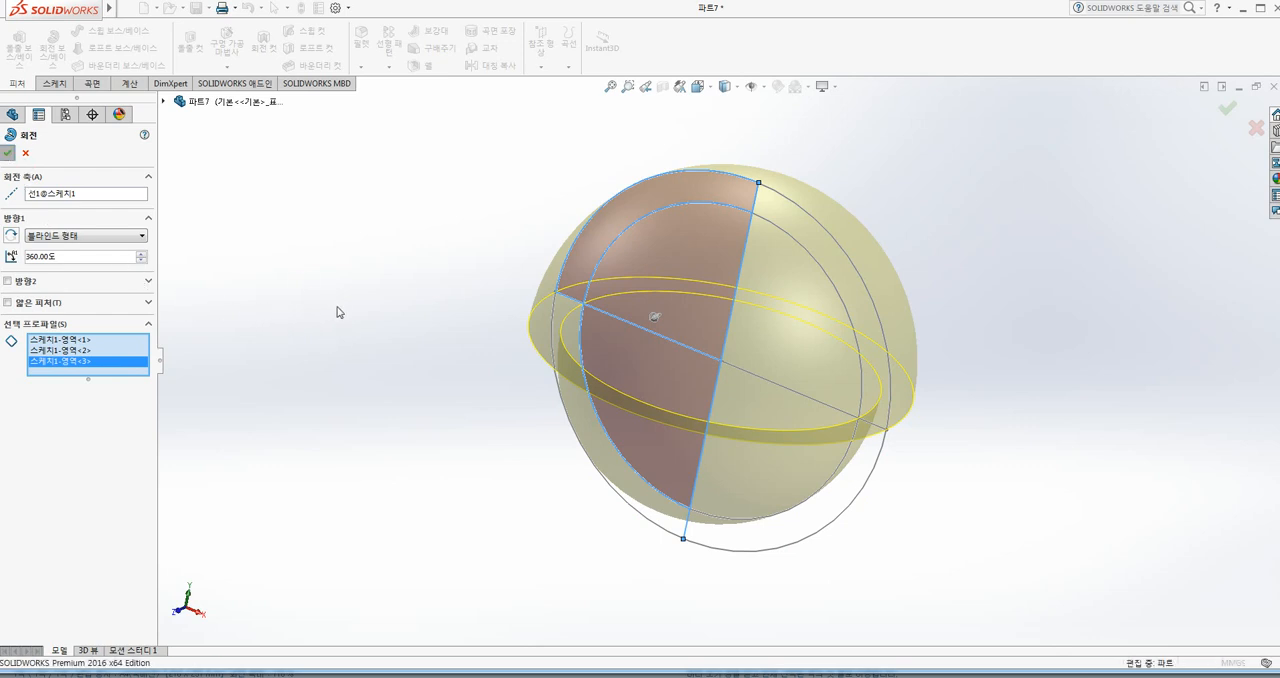
pyautogui.moveTo(432, 398); pyautogui.dragTo(468, 373, button='middle')
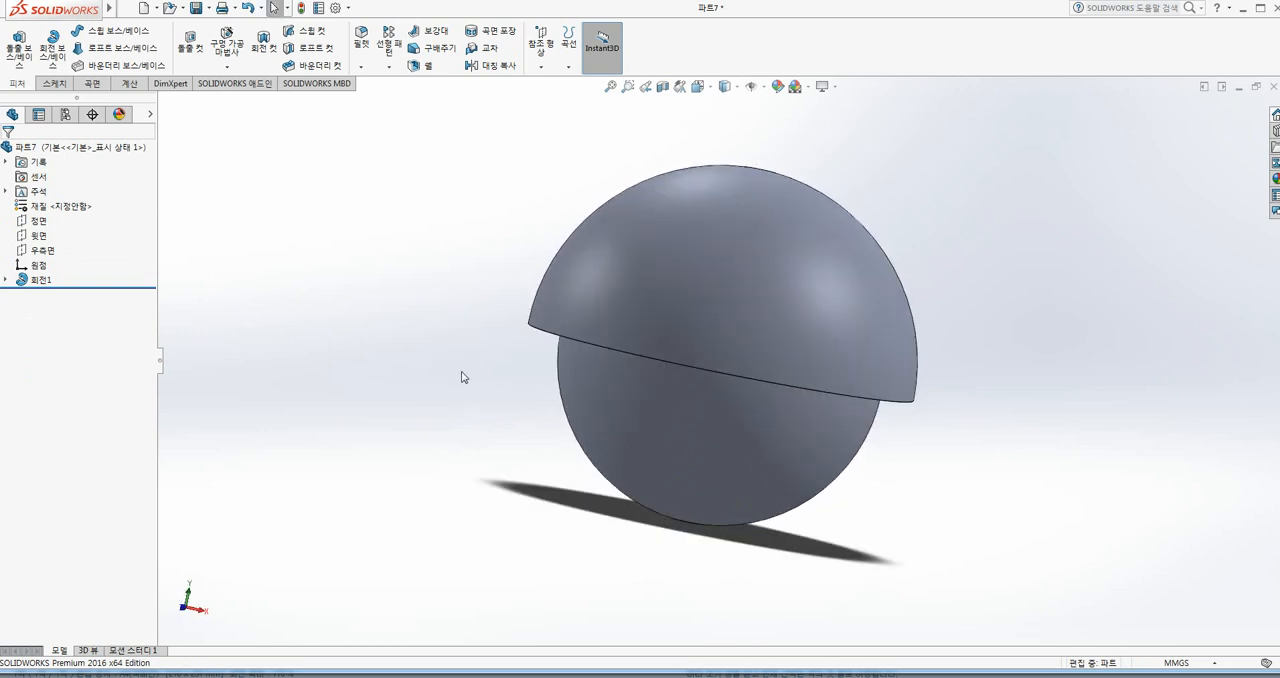
# Step: Undo the revolve and return to the isometric view
pyautogui.hotkey('ctrl', 'z')
pyautogui.hotkey('ctrl', '7')
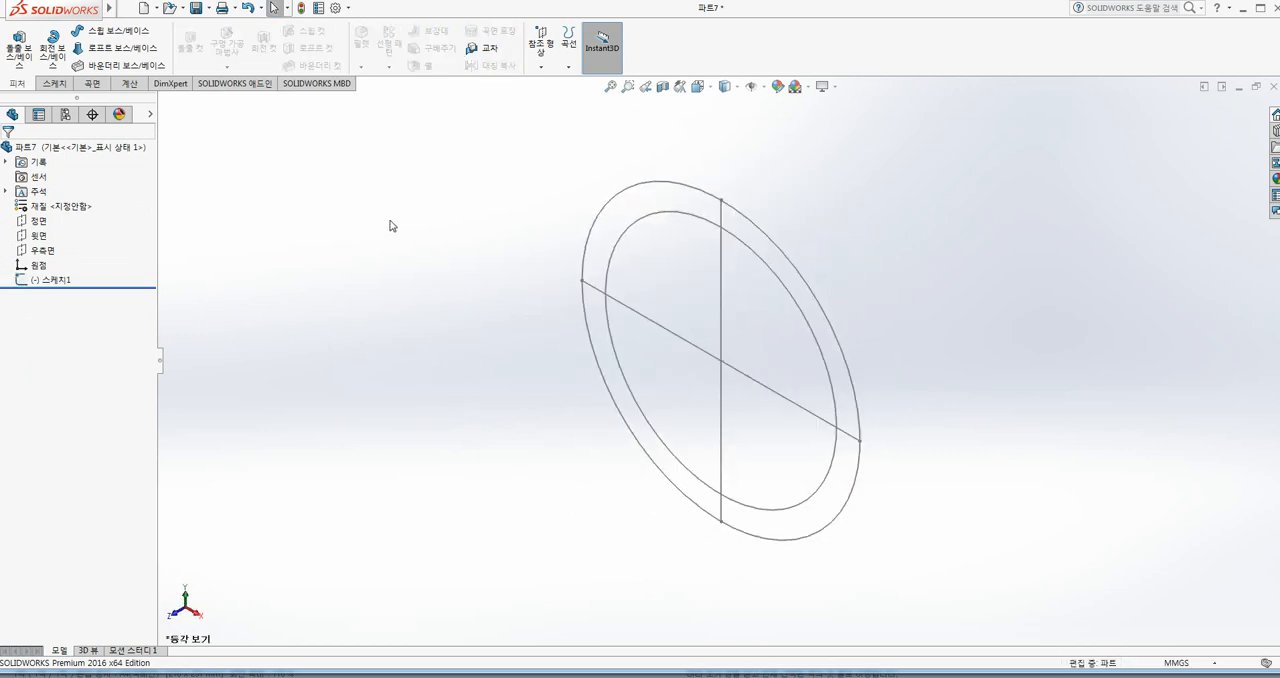
# Step: Start a Revolved Boss/Base with the sketch's vertical line as the axis of revolution
pyautogui.click(53, 48)
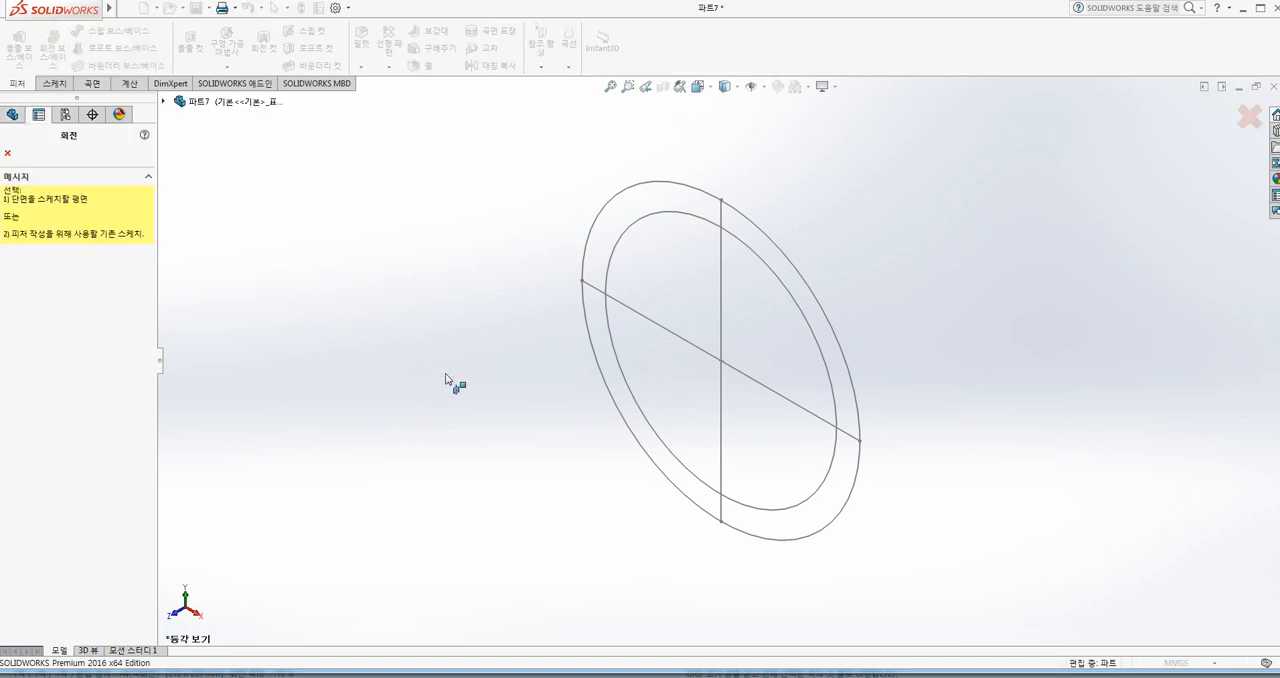
pyautogui.press('Escape')
pyautogui.click(722, 286)
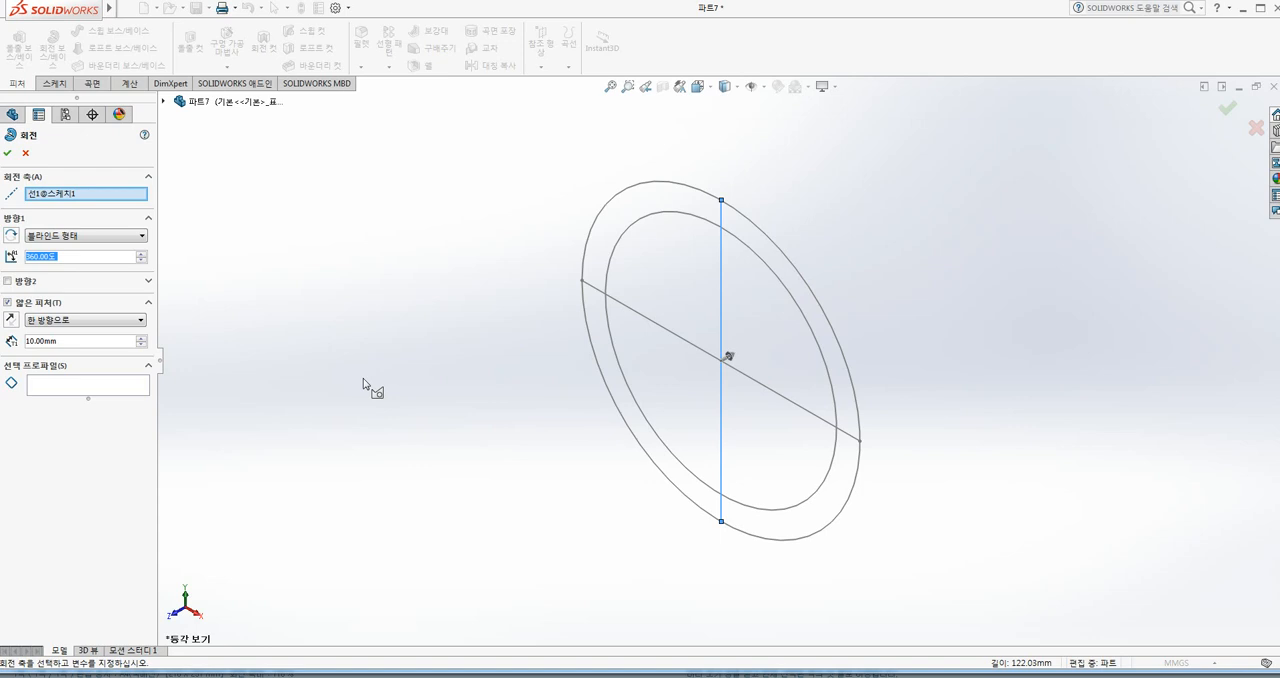
pyautogui.click(70, 388)
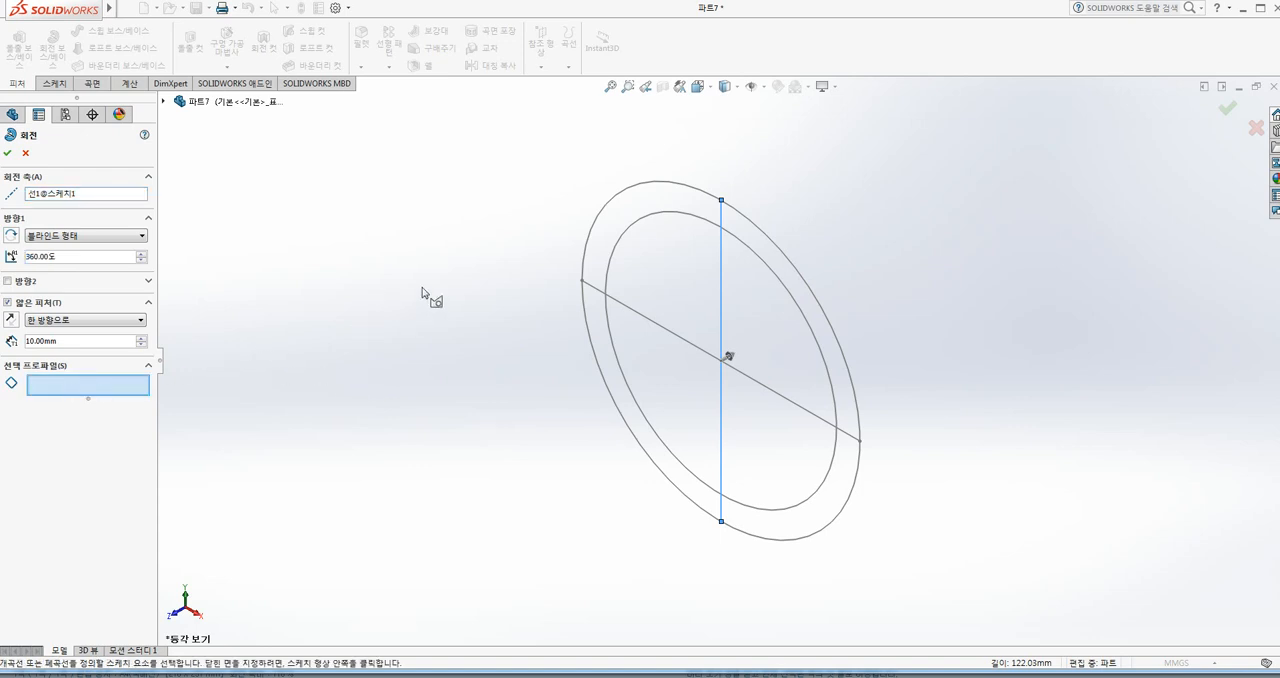
pyautogui.click(616, 199)
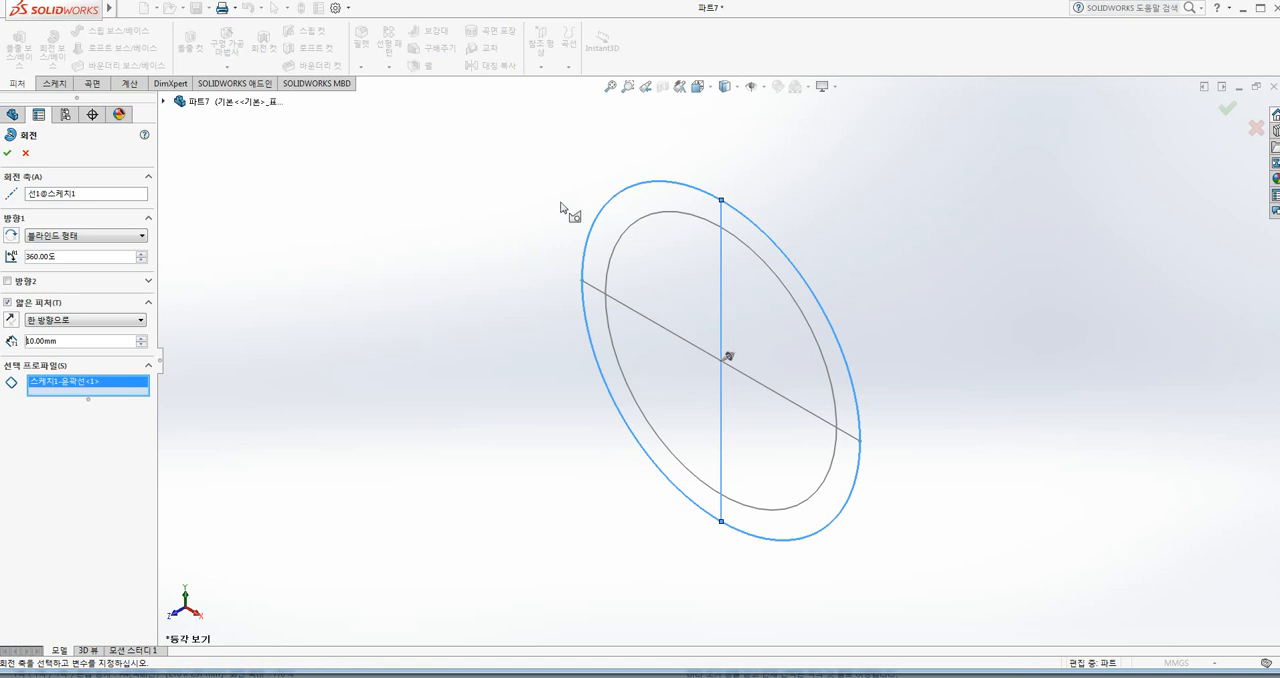
pyautogui.rightClick(84, 388)
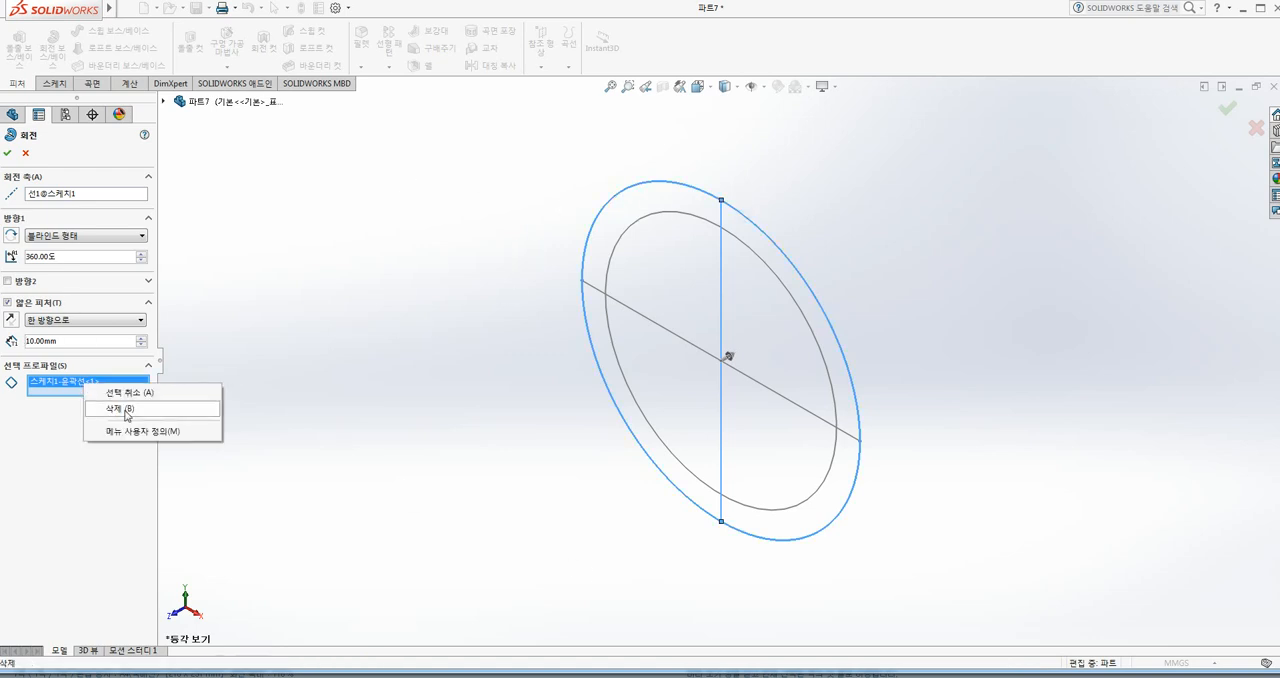
pyautogui.click(90, 391)
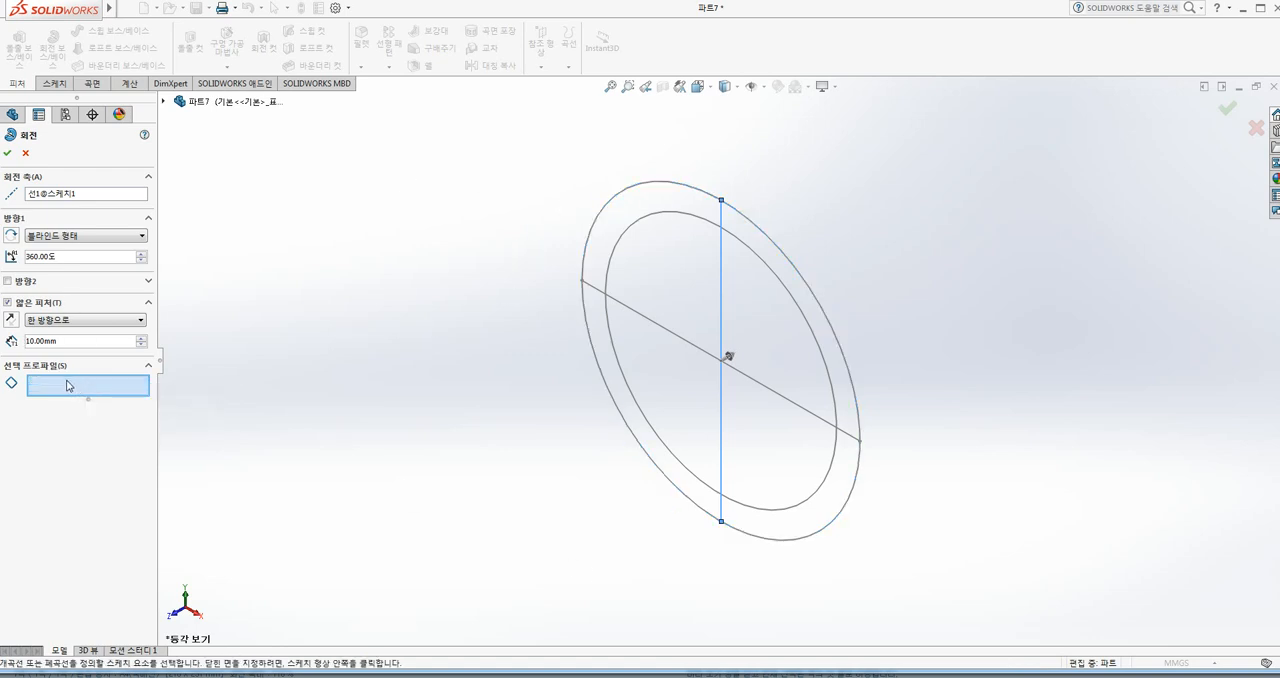
# Step: Select the two ring regions left of the axis as profiles, turn off Thin Feature and set the revolve angle to 180 degrees
pyautogui.click(624, 224)
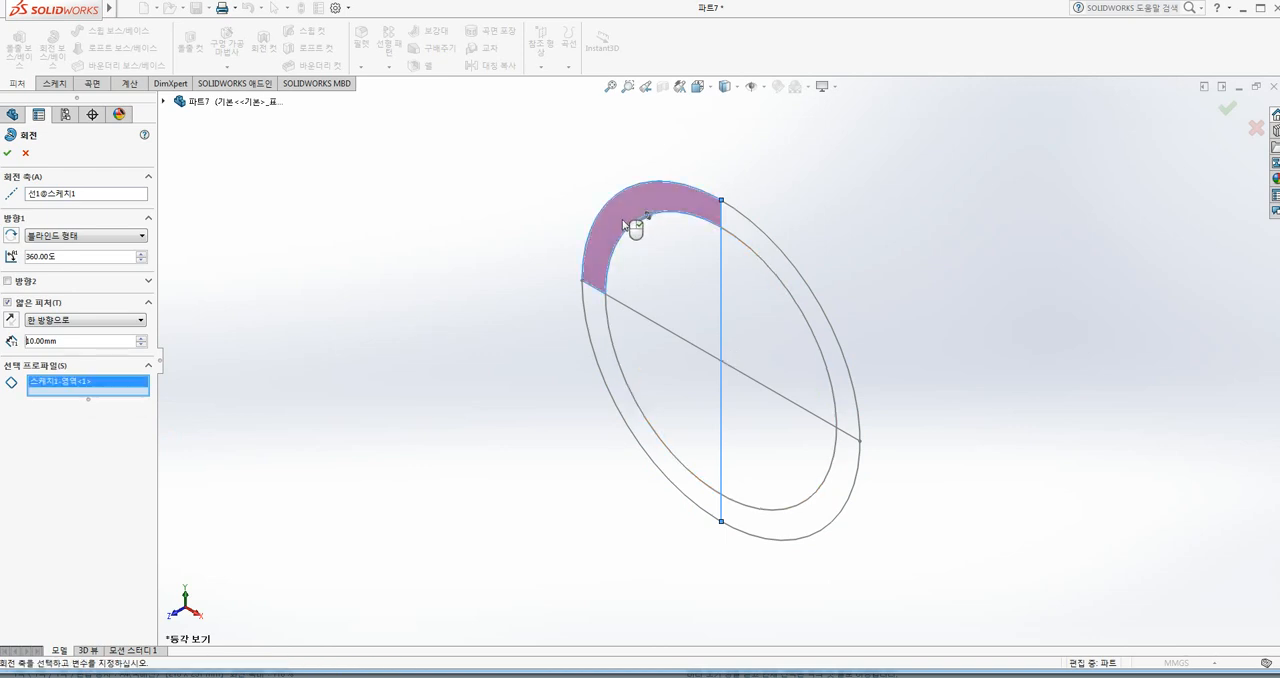
pyautogui.click(595, 311)
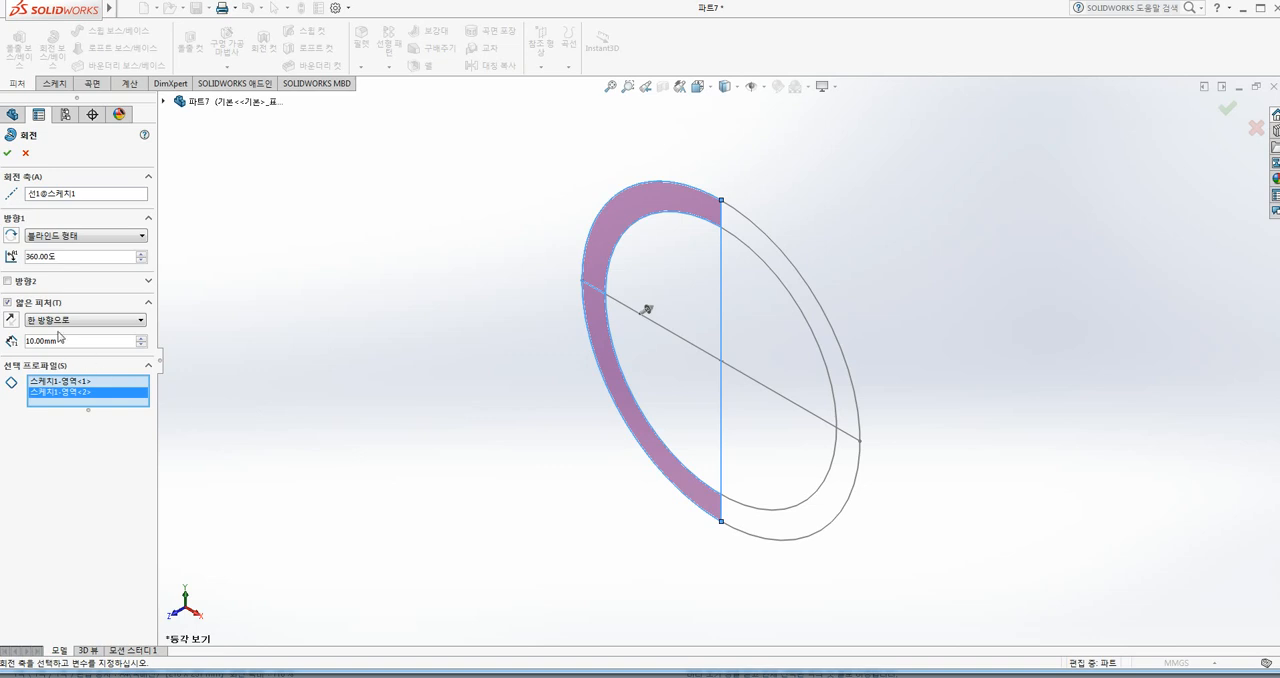
pyautogui.click(8, 304)
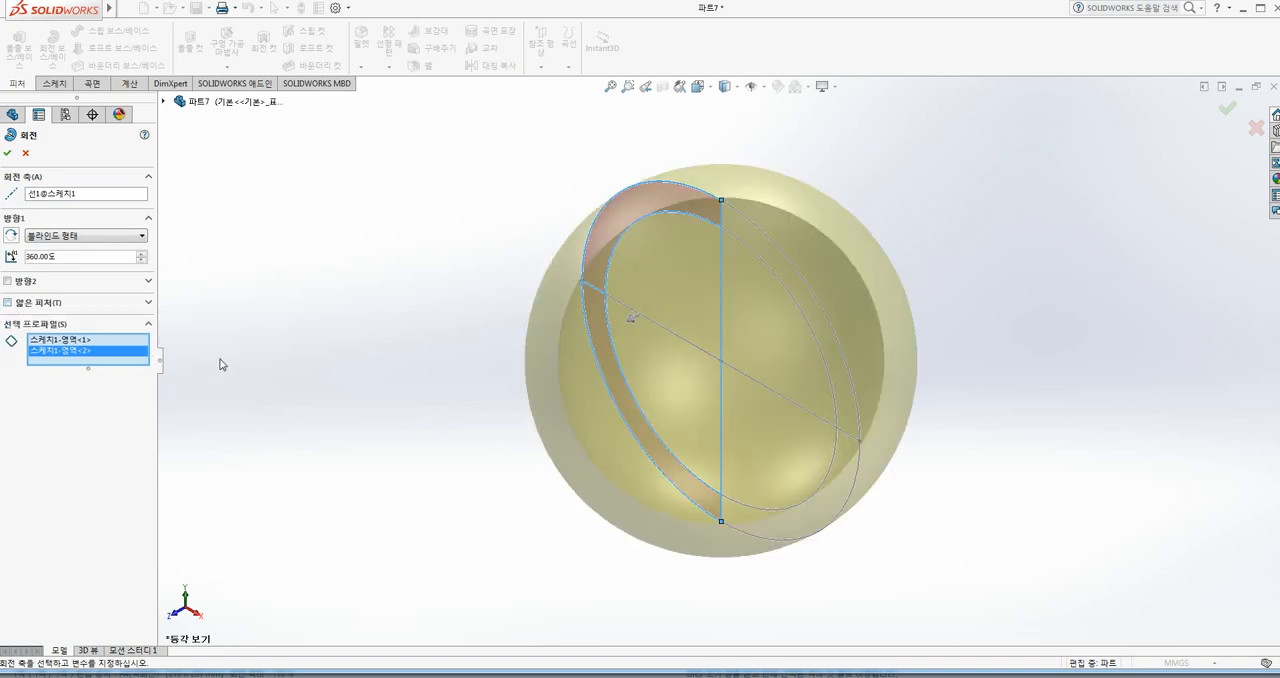
pyautogui.doubleClick(57, 258)
pyautogui.write('180')
pyautogui.press('Return')
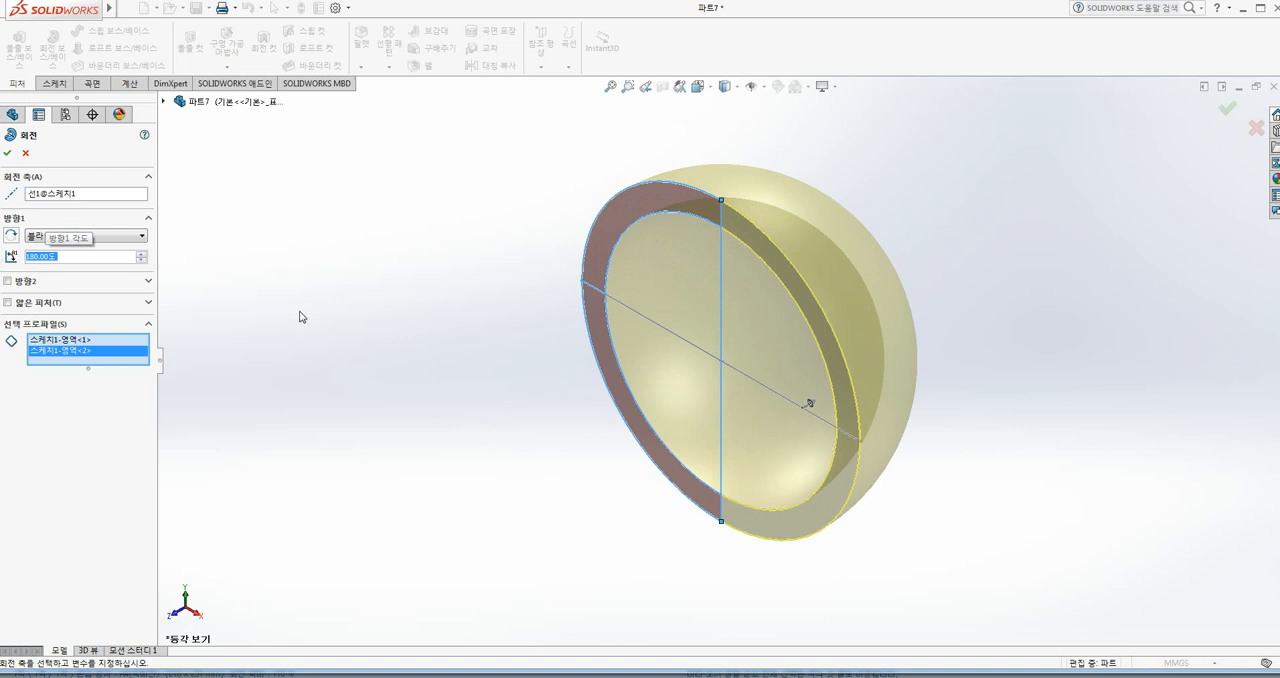
# Step: Add the two inner quarter regions left of the axis to the profiles and complete the solid hemisphere revolve
pyautogui.click(91, 358)
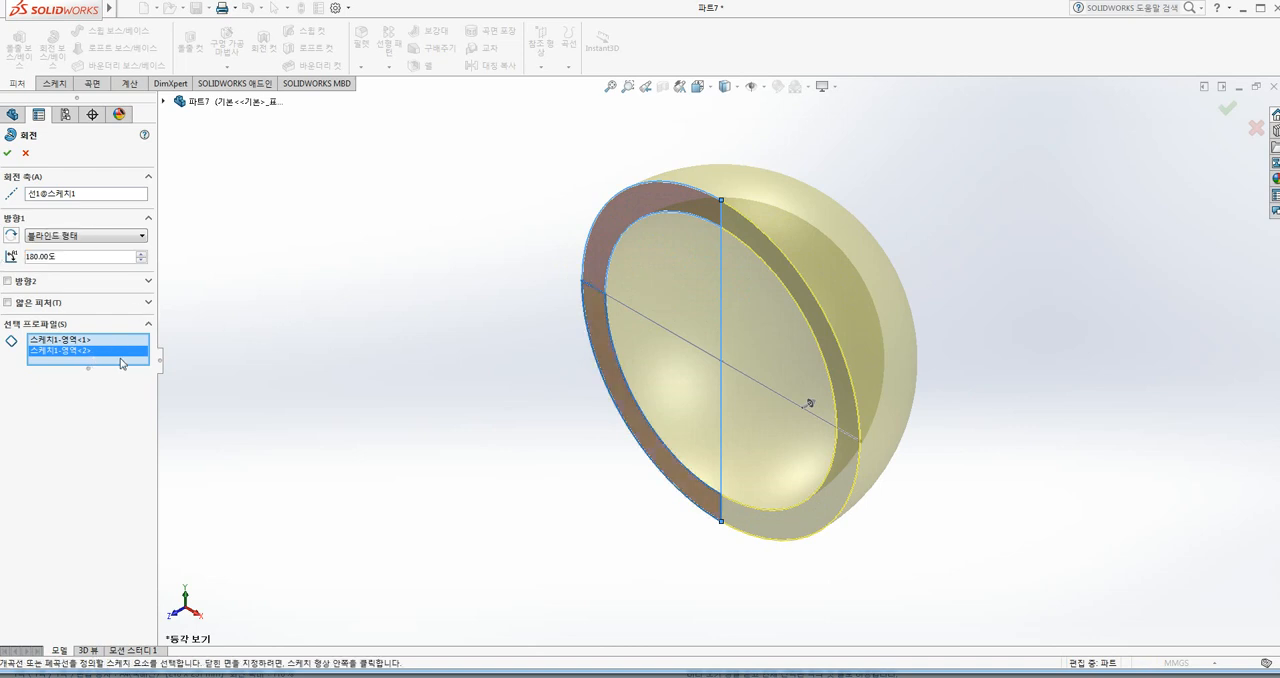
pyautogui.click(671, 280)
pyautogui.click(663, 347)
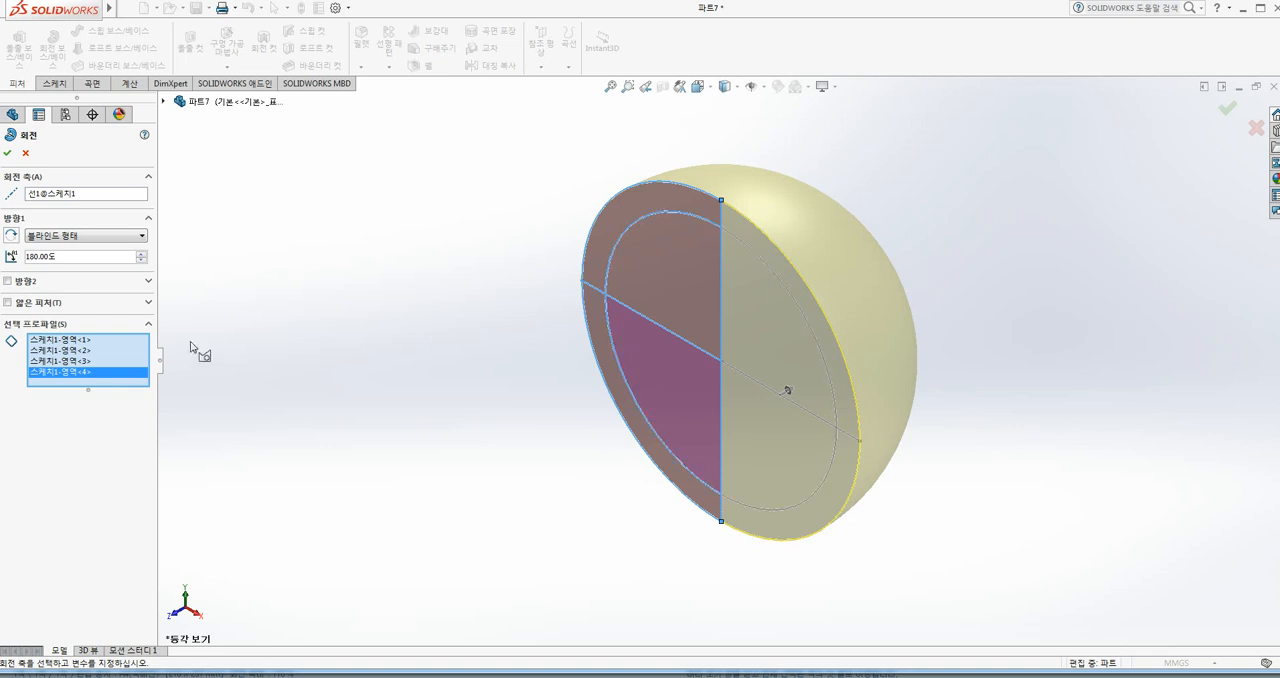
pyautogui.click(9, 154)
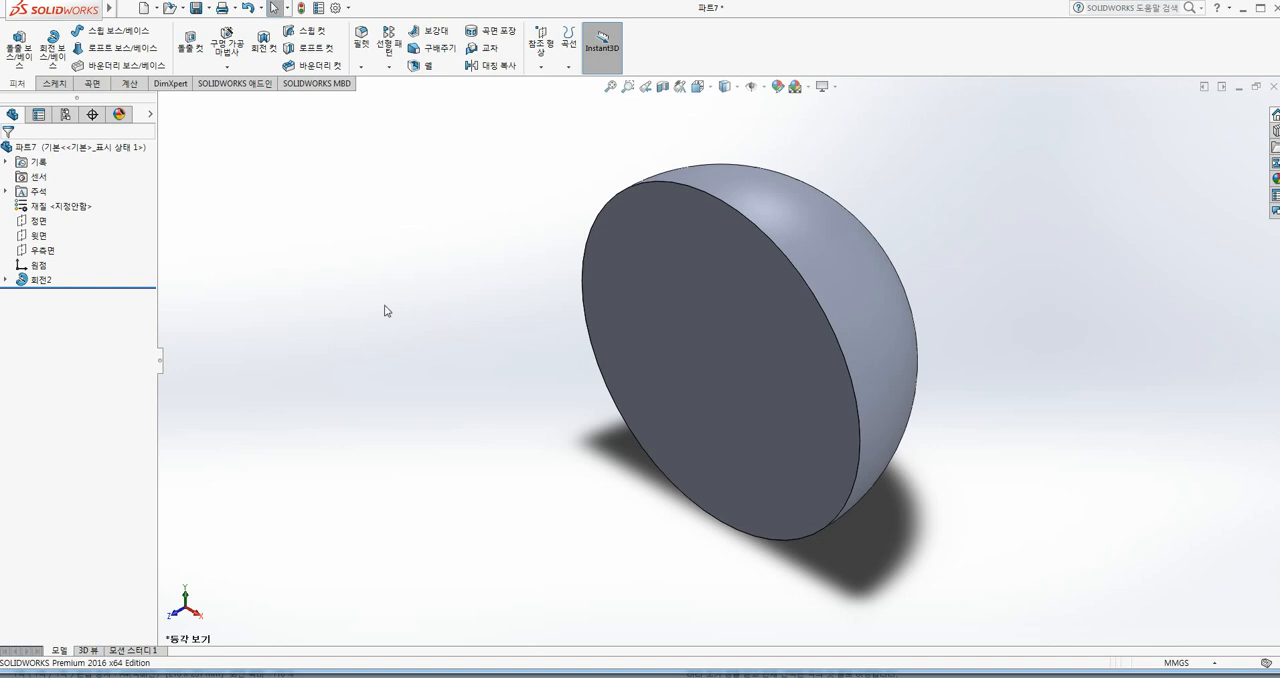
# Step: Show the hidden circle sketch belonging to the revolve feature
pyautogui.click(7, 280)
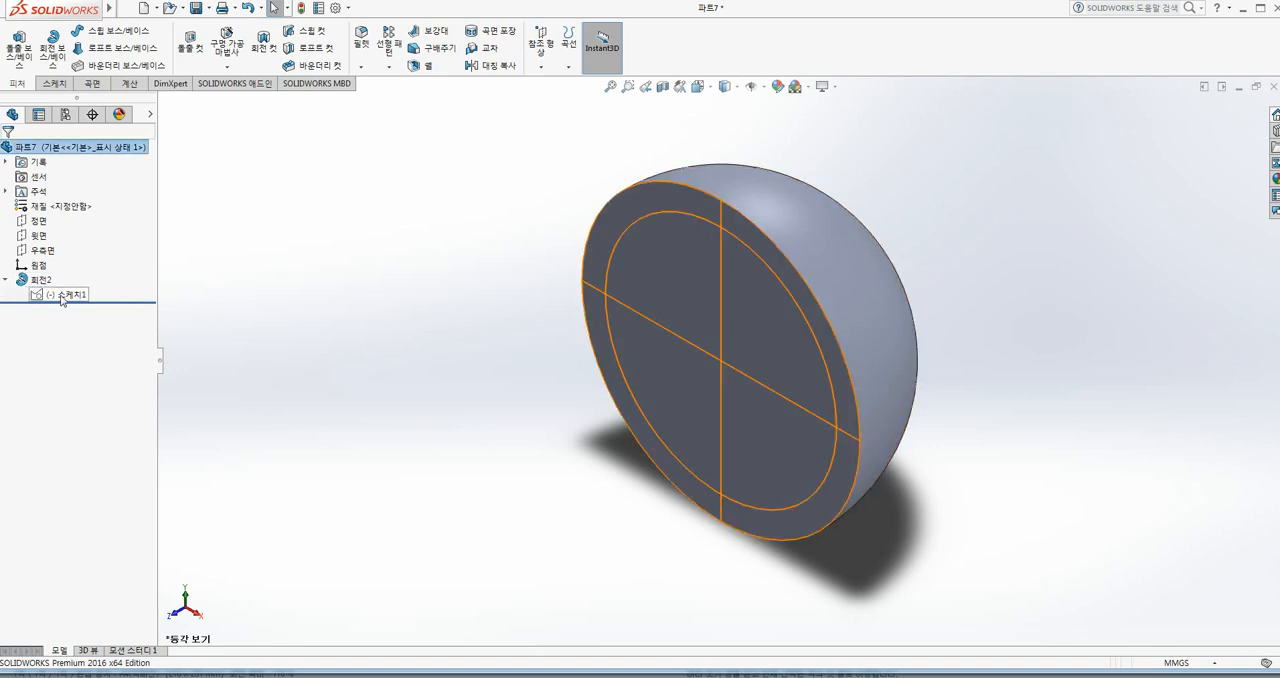
pyautogui.rightClick(62, 297)
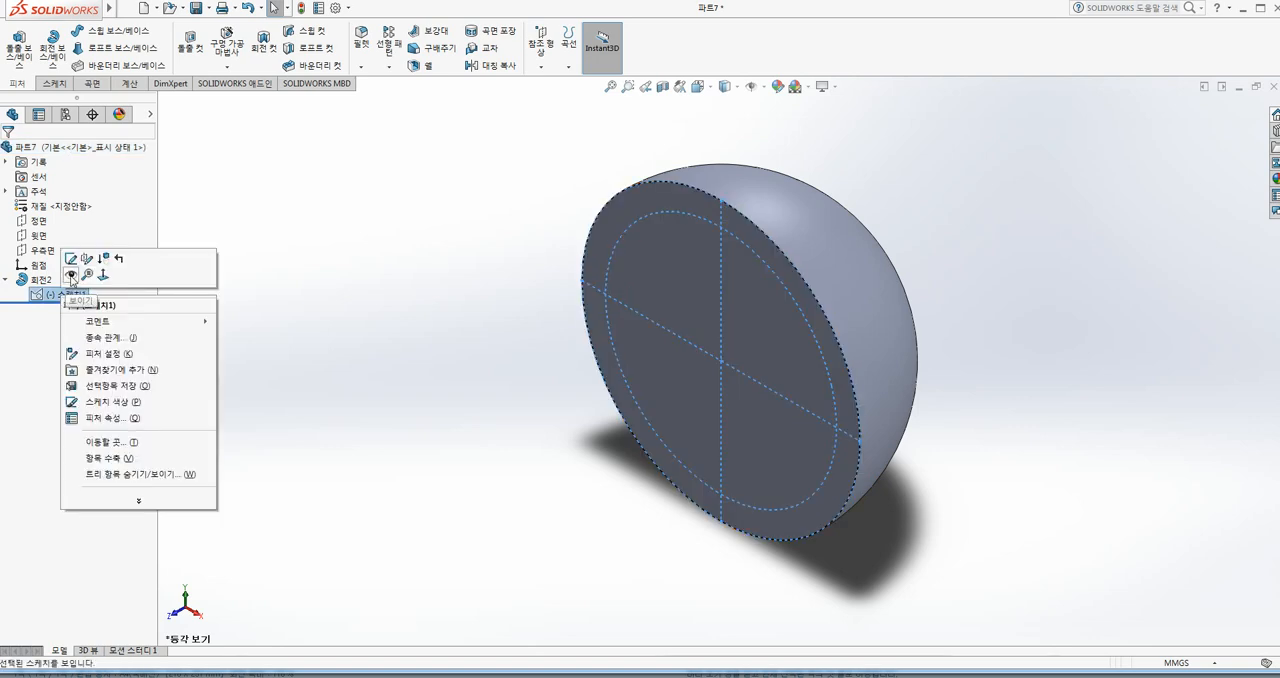
pyautogui.click(71, 275)
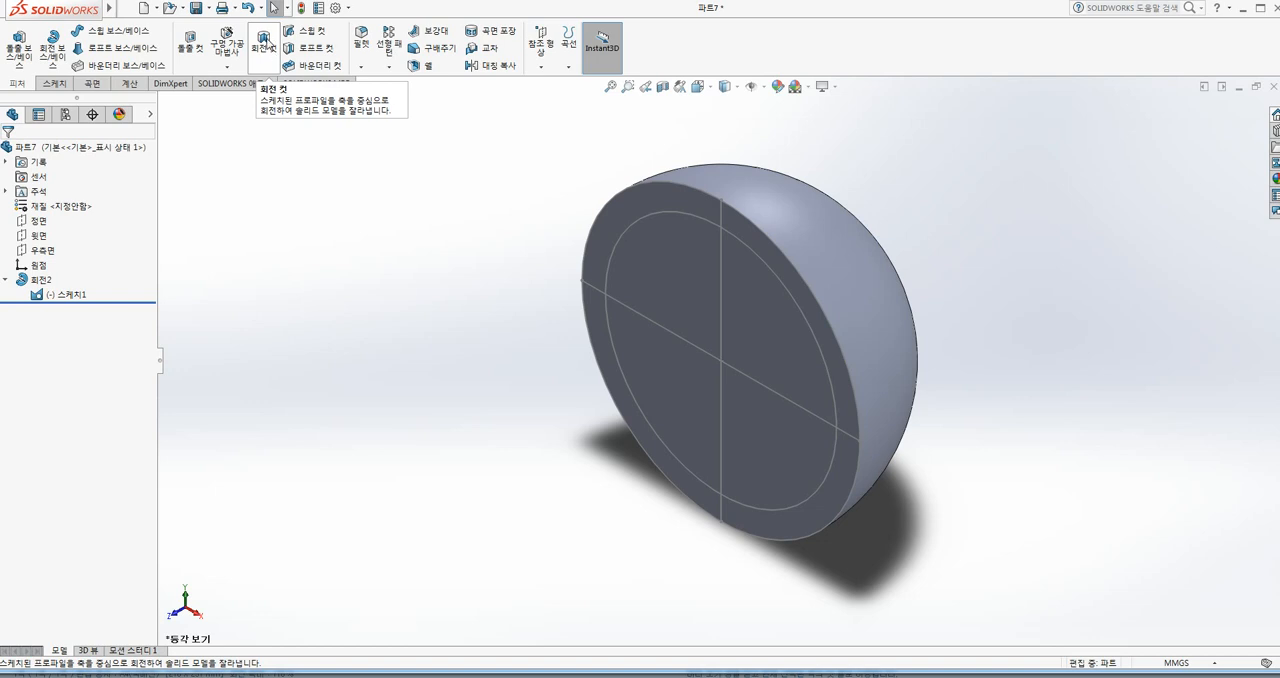
# Step: Create a 360-degree Revolved Cut about the vertical line using the two inner quarter regions left of the axis
pyautogui.click(263, 42)
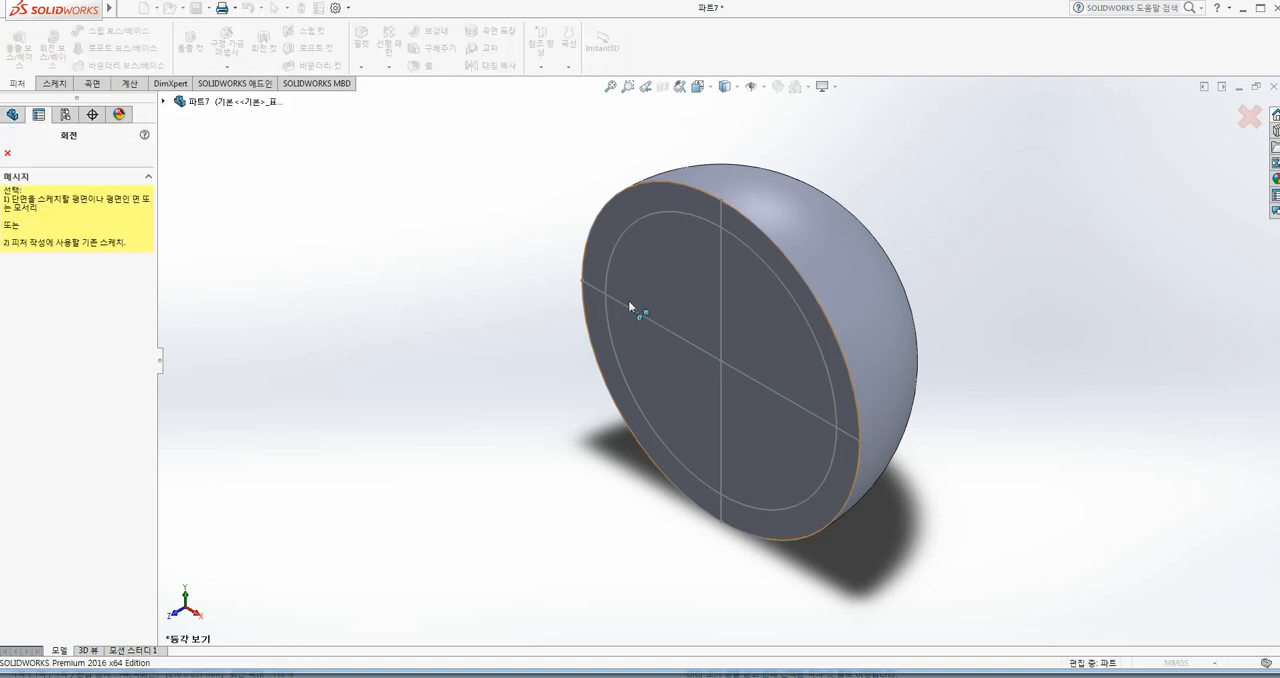
pyautogui.click(720, 300)
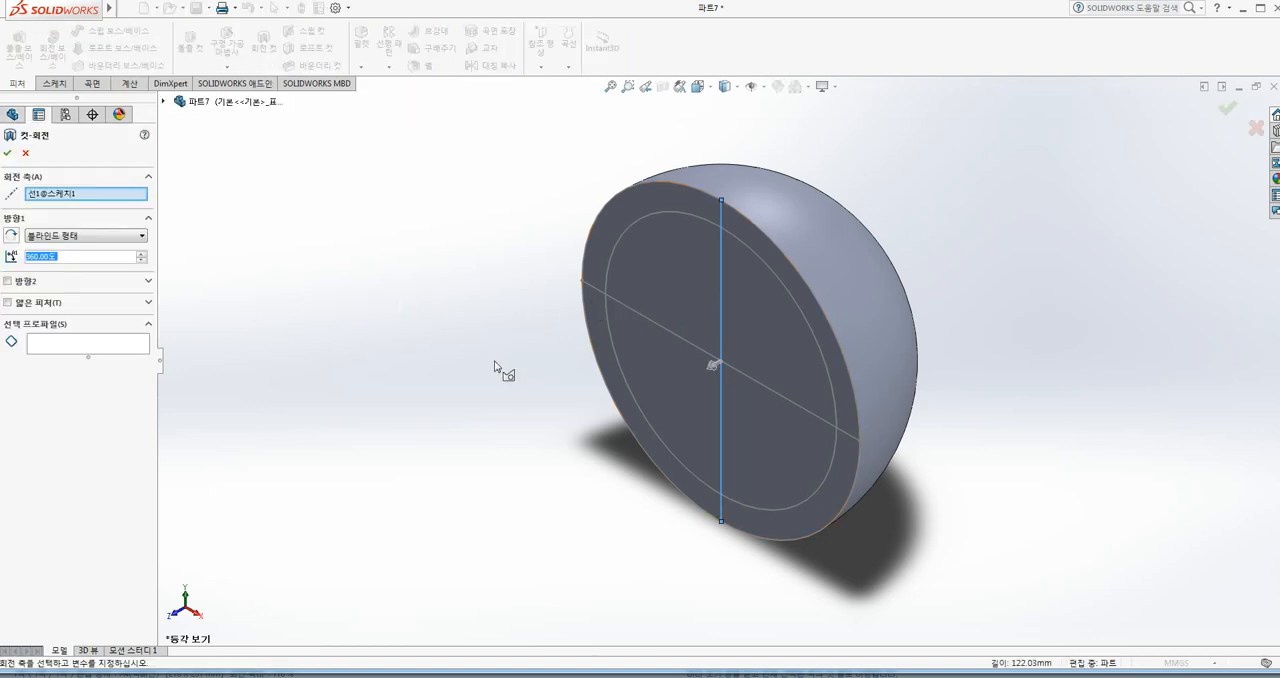
pyautogui.click(53, 343)
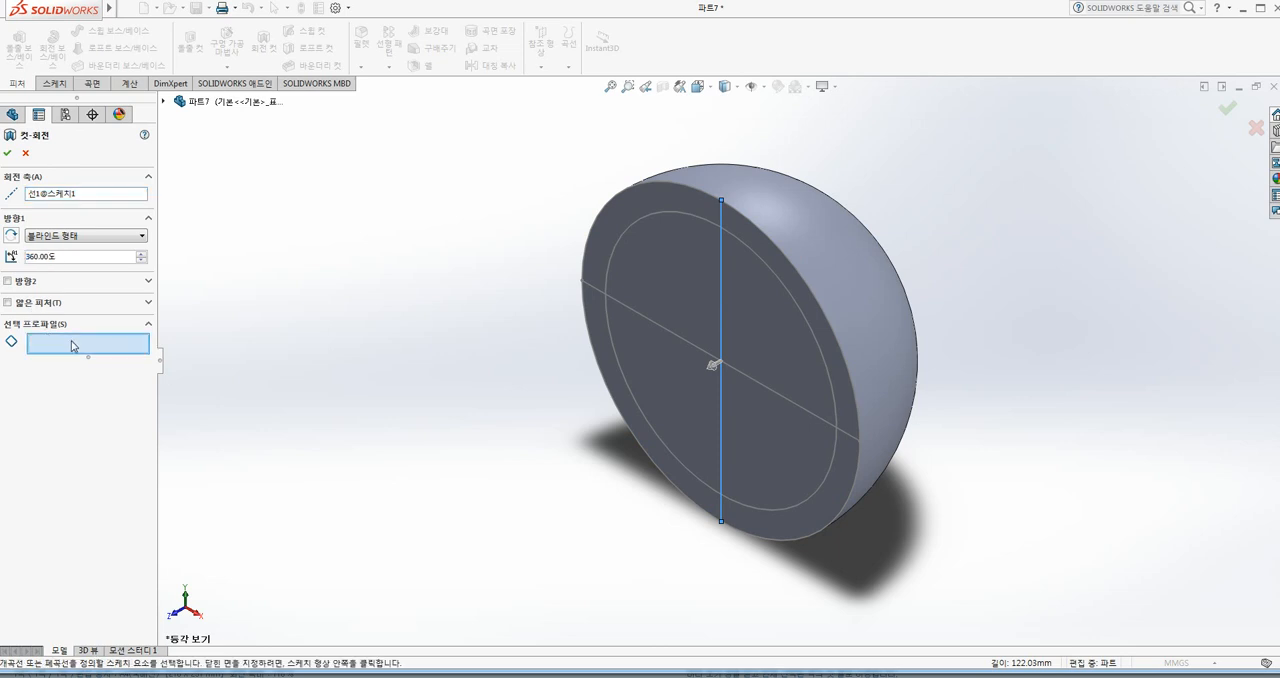
pyautogui.click(677, 290)
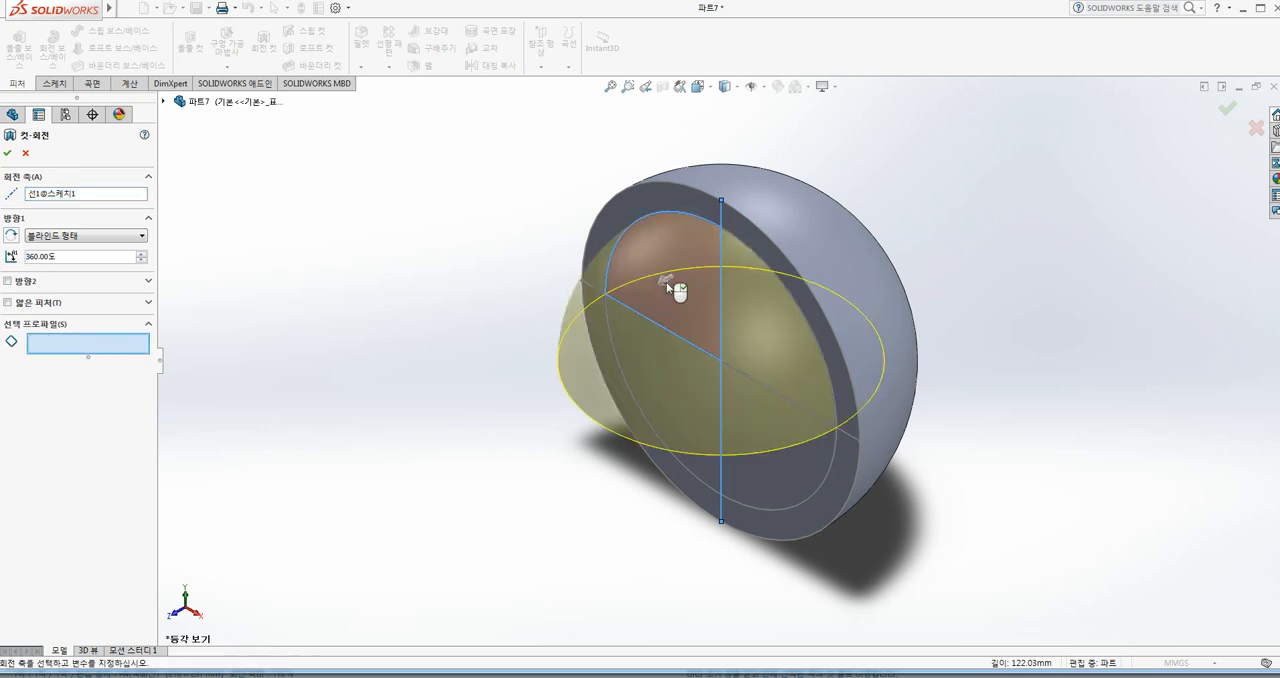
pyautogui.click(672, 390)
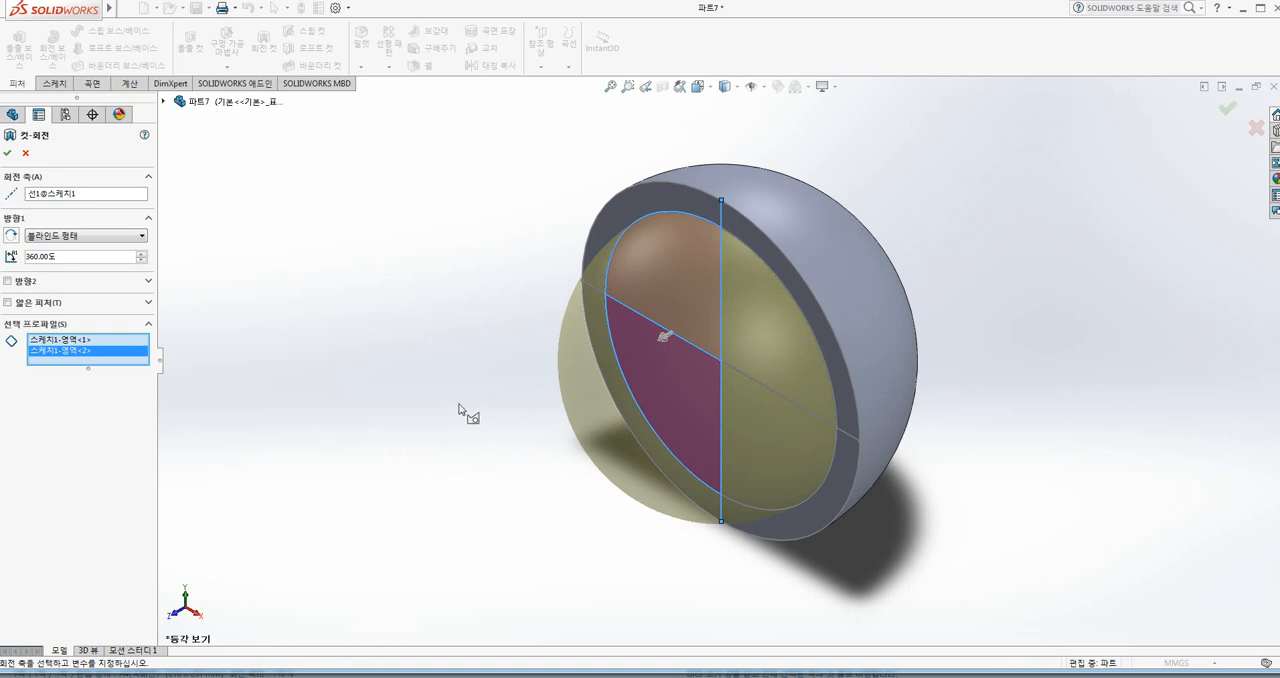
pyautogui.click(8, 153)
pyautogui.moveTo(467, 410); pyautogui.dragTo(474, 375, button='middle')
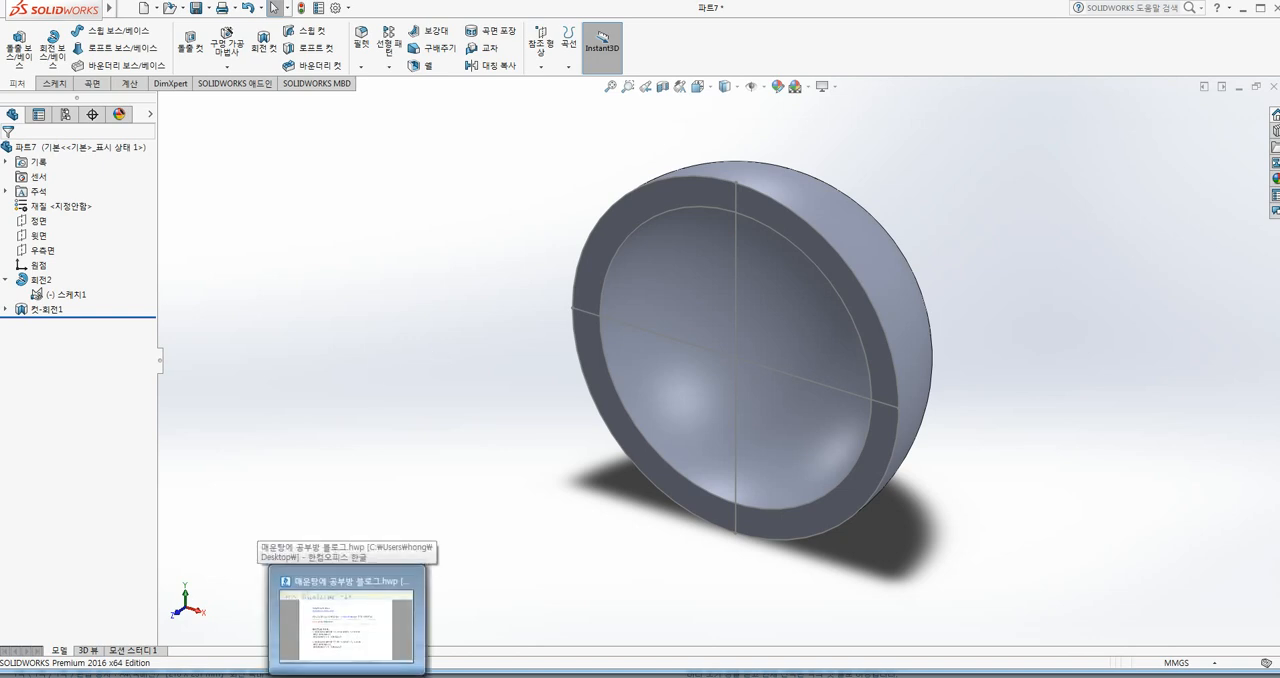
# Step: Switch to the 매운탕에 공부방 블로그.hwp document in Hancom Office Hangul
pyautogui.click(376, 626)
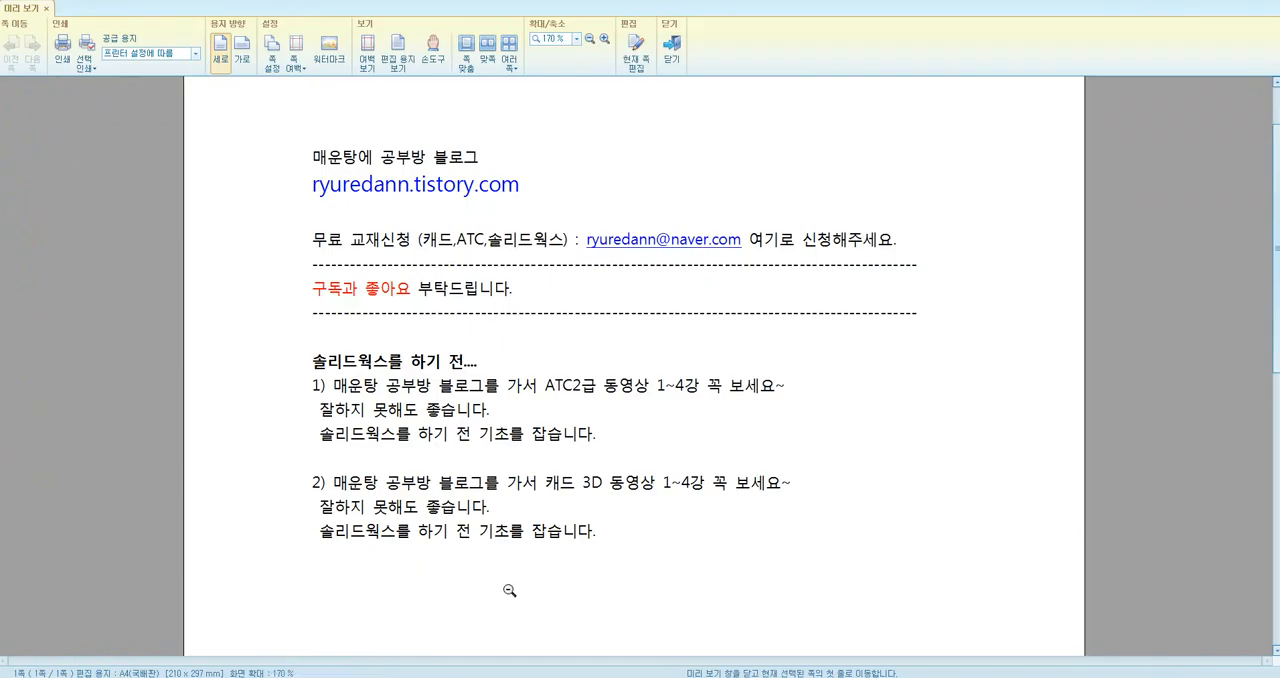
pyautogui.click(636, 262)
pyautogui.click(631, 256)
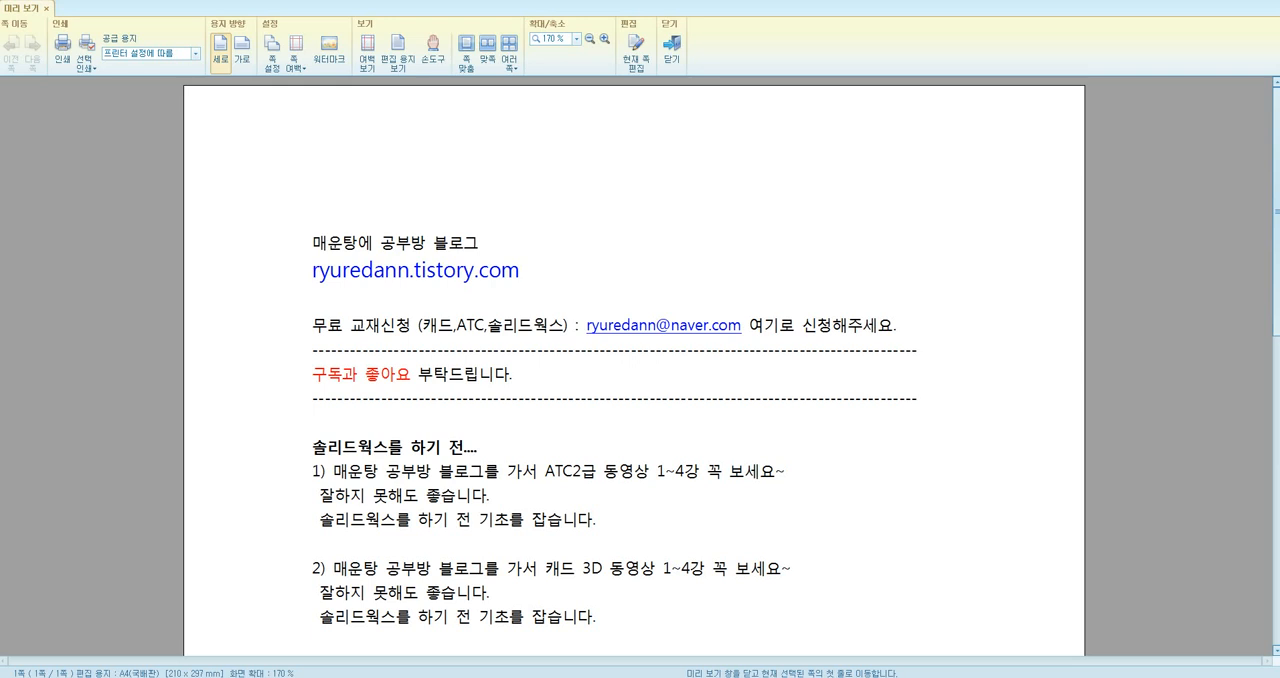
# Step: Switch to SOLIDWORKS, create a new part document and place its window beside the reference drawing
pyautogui.moveTo(222, 677)
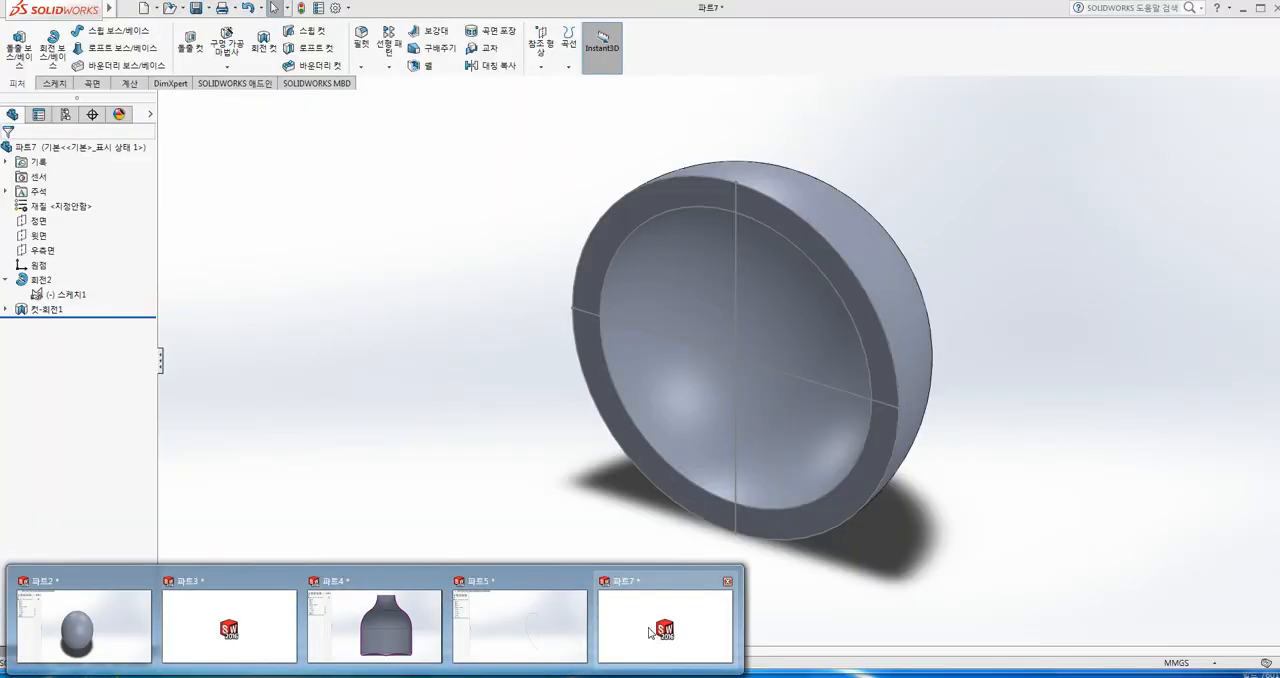
pyautogui.click(652, 634)
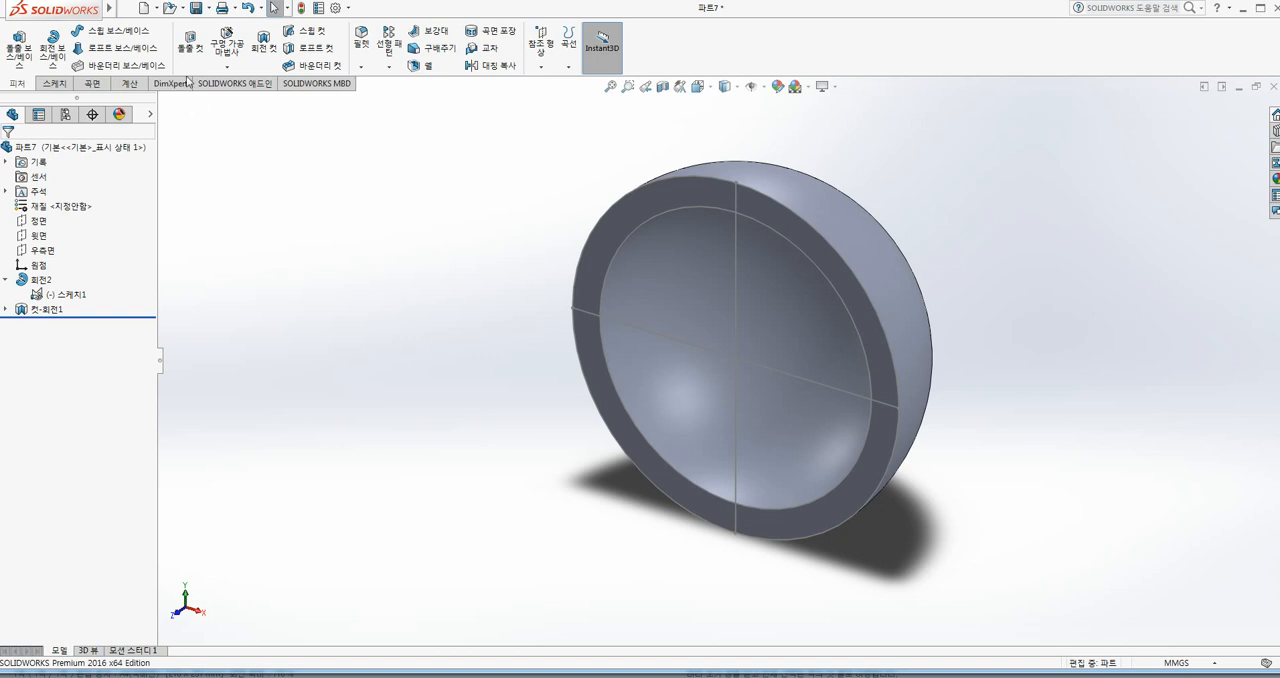
pyautogui.click(140, 9)
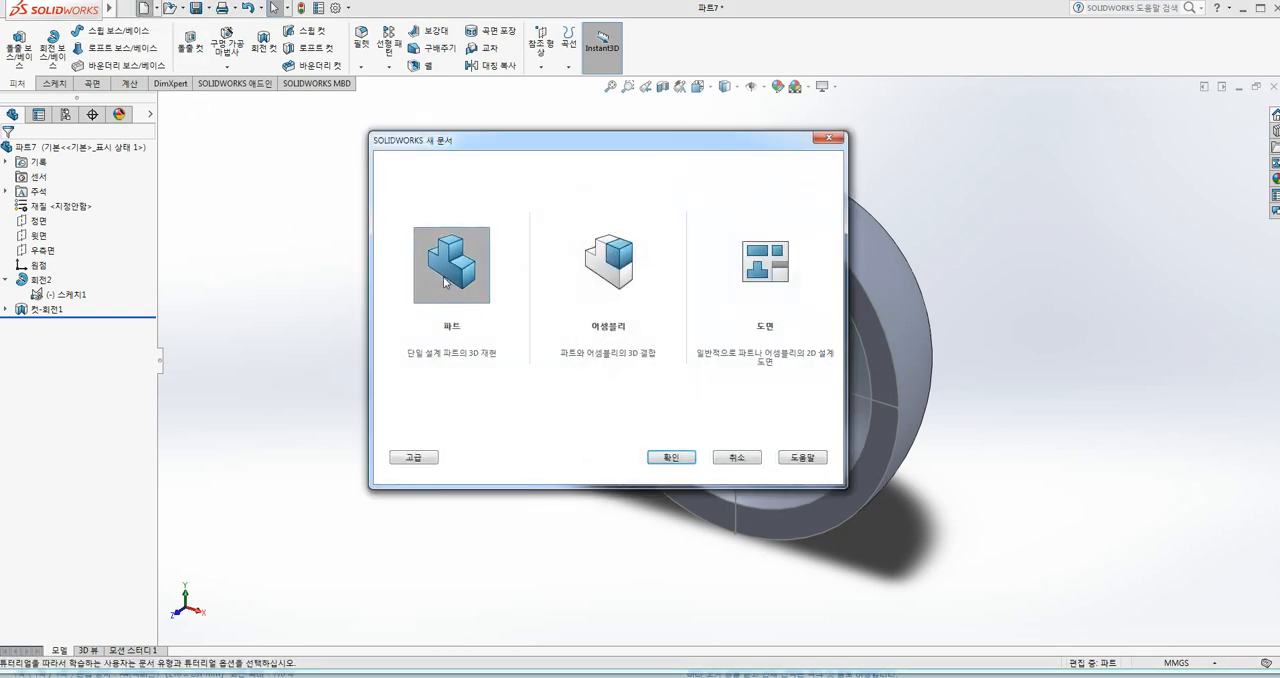
pyautogui.doubleClick(465, 272)
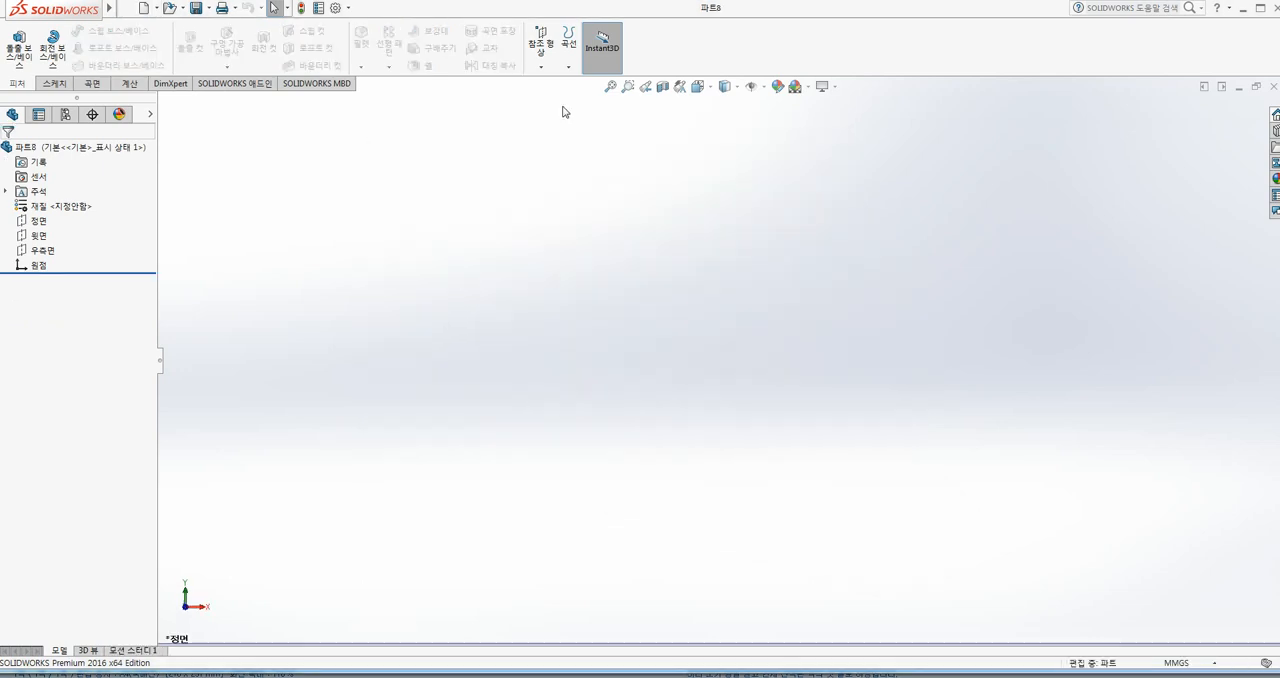
pyautogui.doubleClick(566, 15)
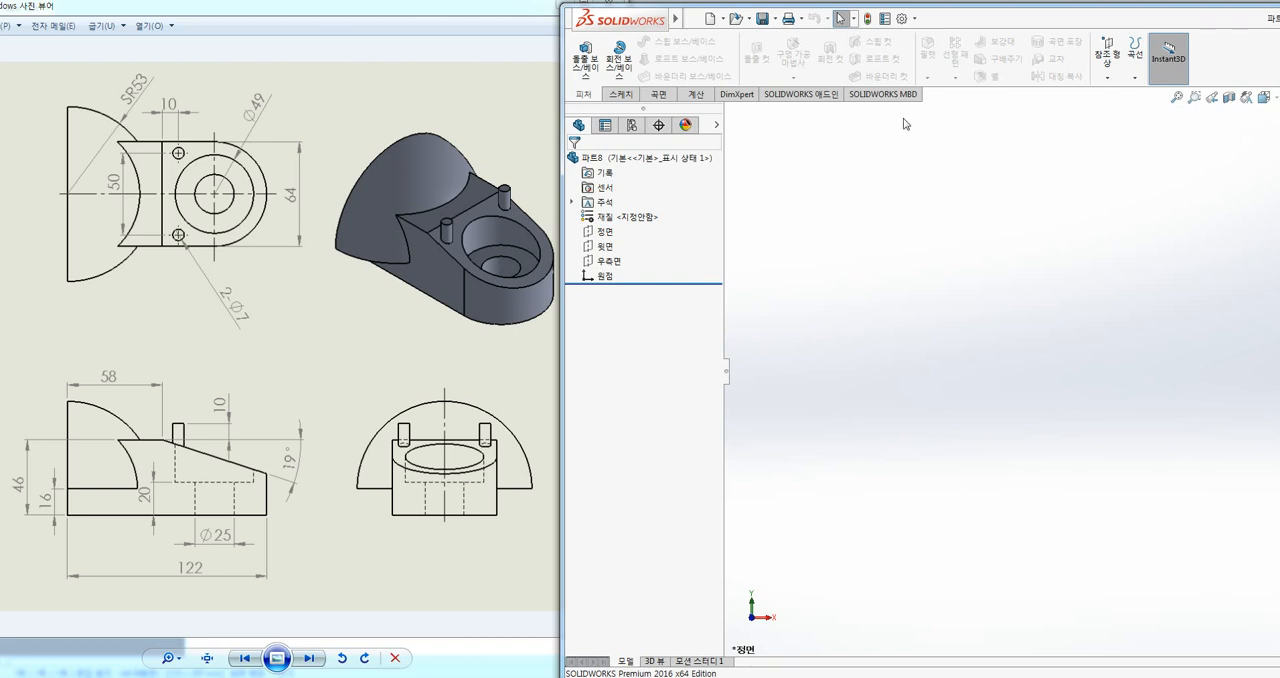
pyautogui.moveTo(931, 22); pyautogui.dragTo(933, 8)
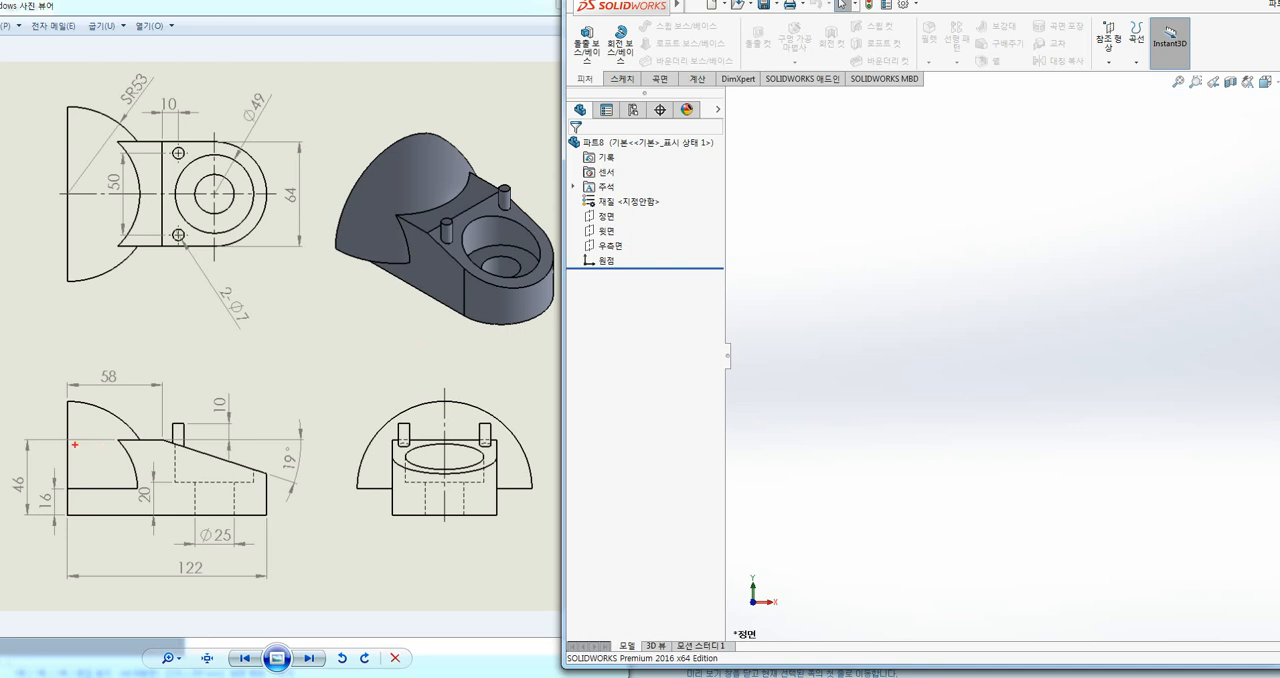
pyautogui.moveTo(66, 440); pyautogui.dragTo(108, 440)
pyautogui.moveTo(190, 448); pyautogui.dragTo(252, 468)
pyautogui.moveTo(235, 513); pyautogui.dragTo(81, 514)
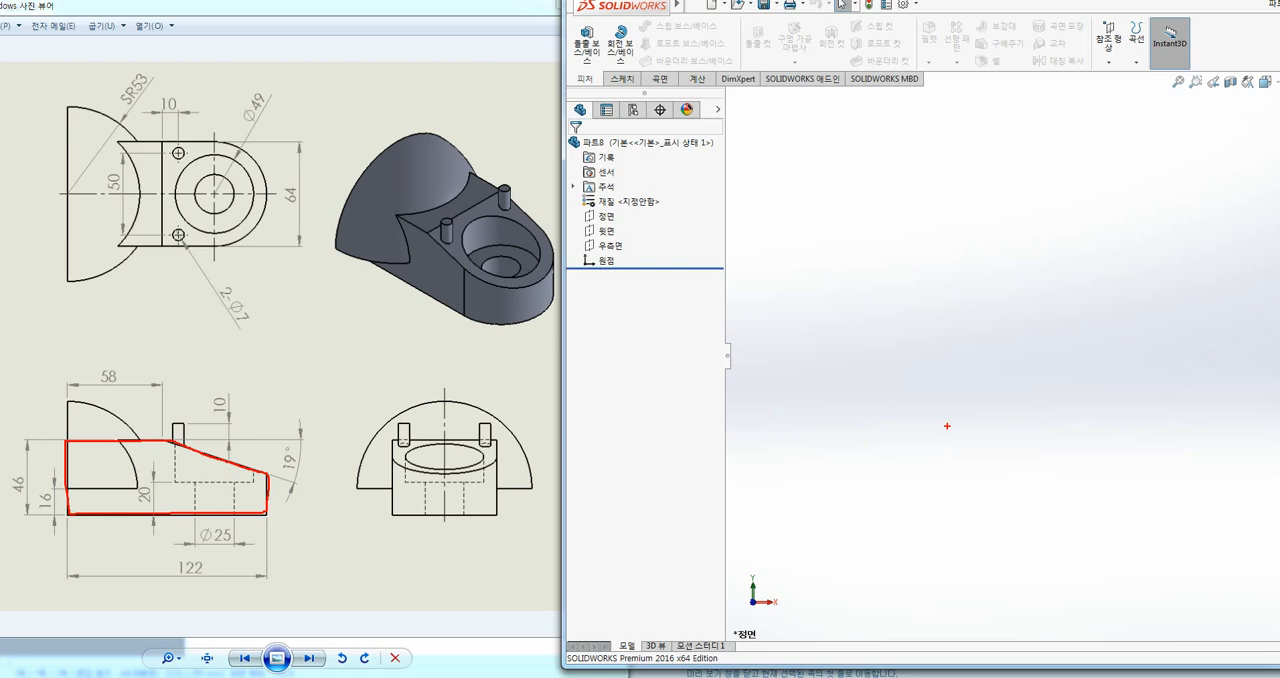
pyautogui.press('Escape')
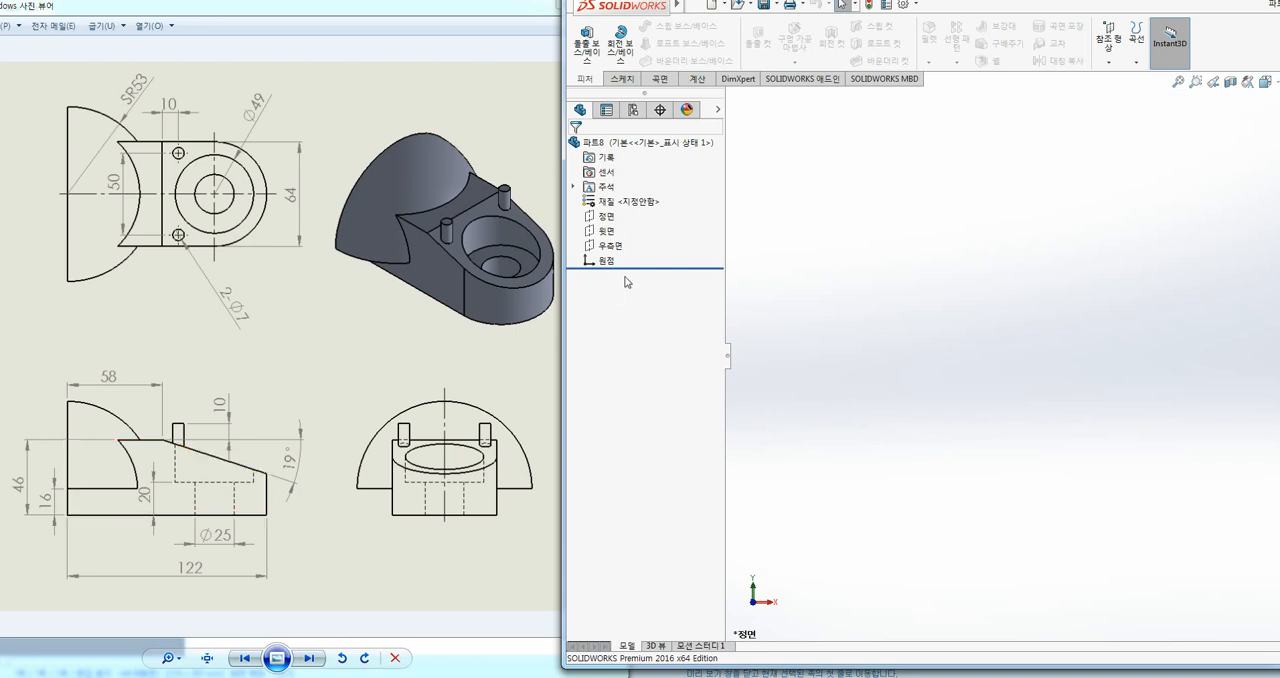
# Step: Start a sketch on the Front plane and draw a 46 mm vertical line up from the origin
pyautogui.click(607, 216)
pyautogui.click(621, 207)
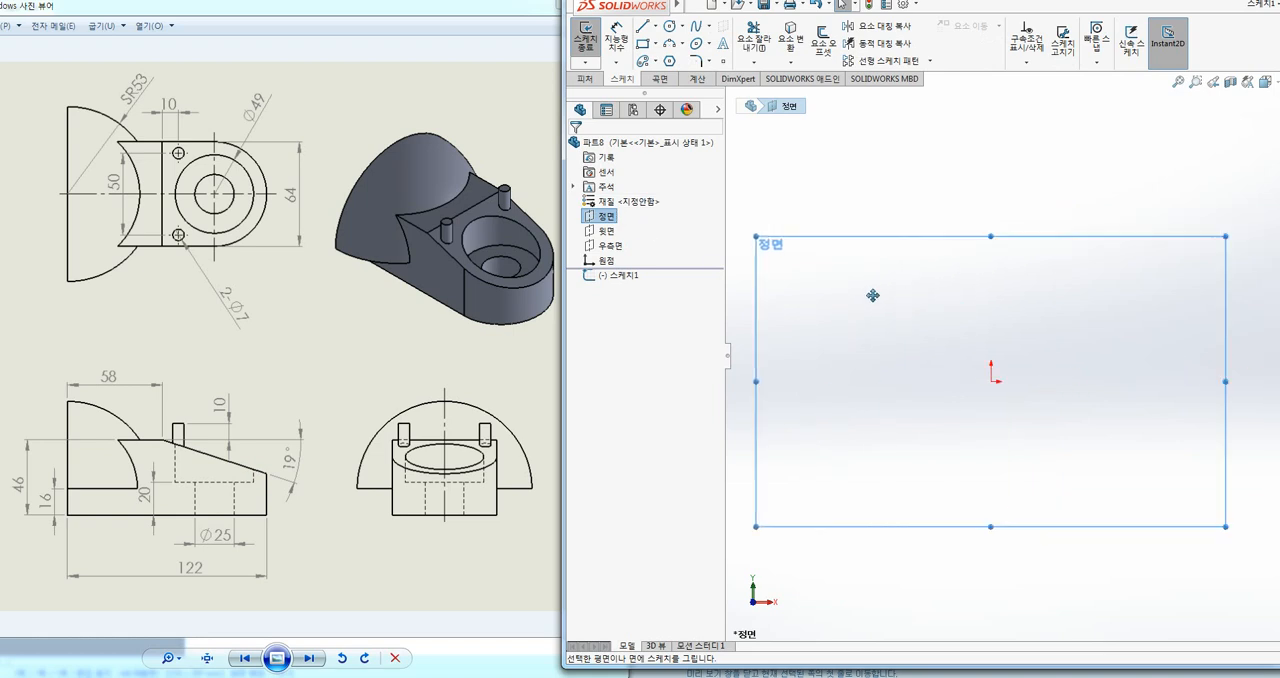
pyautogui.click(900, 158)
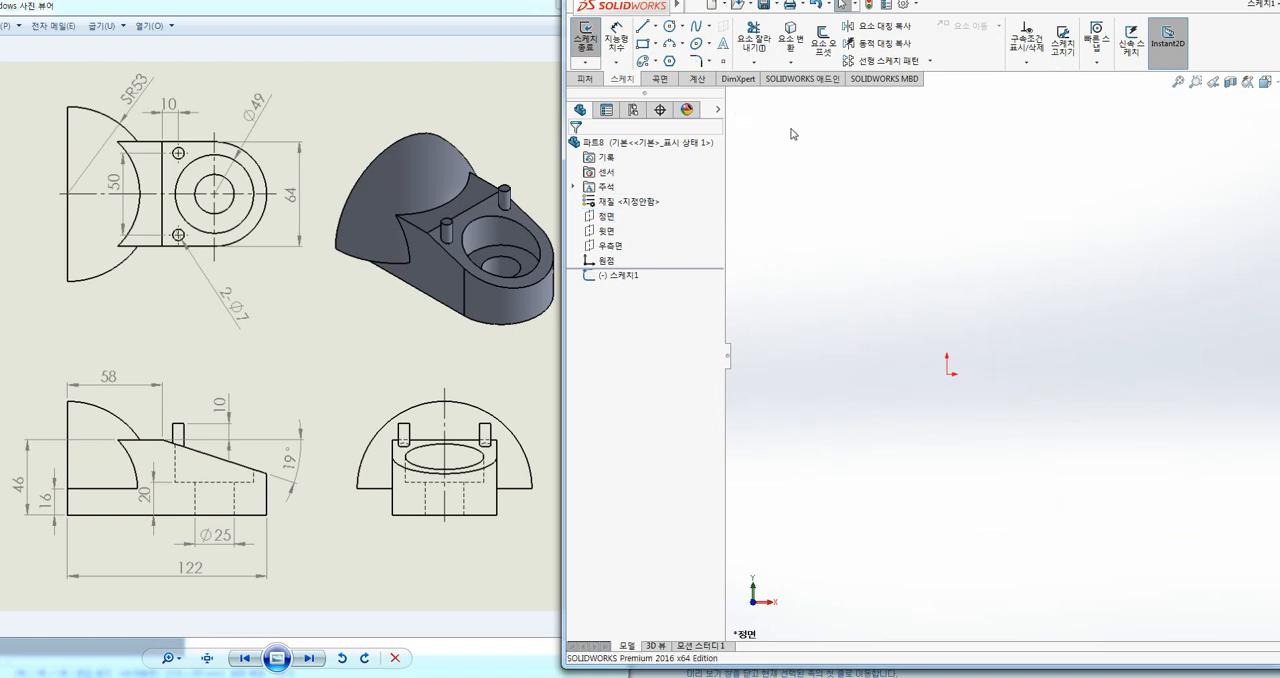
pyautogui.click(643, 27)
pyautogui.click(945, 374)
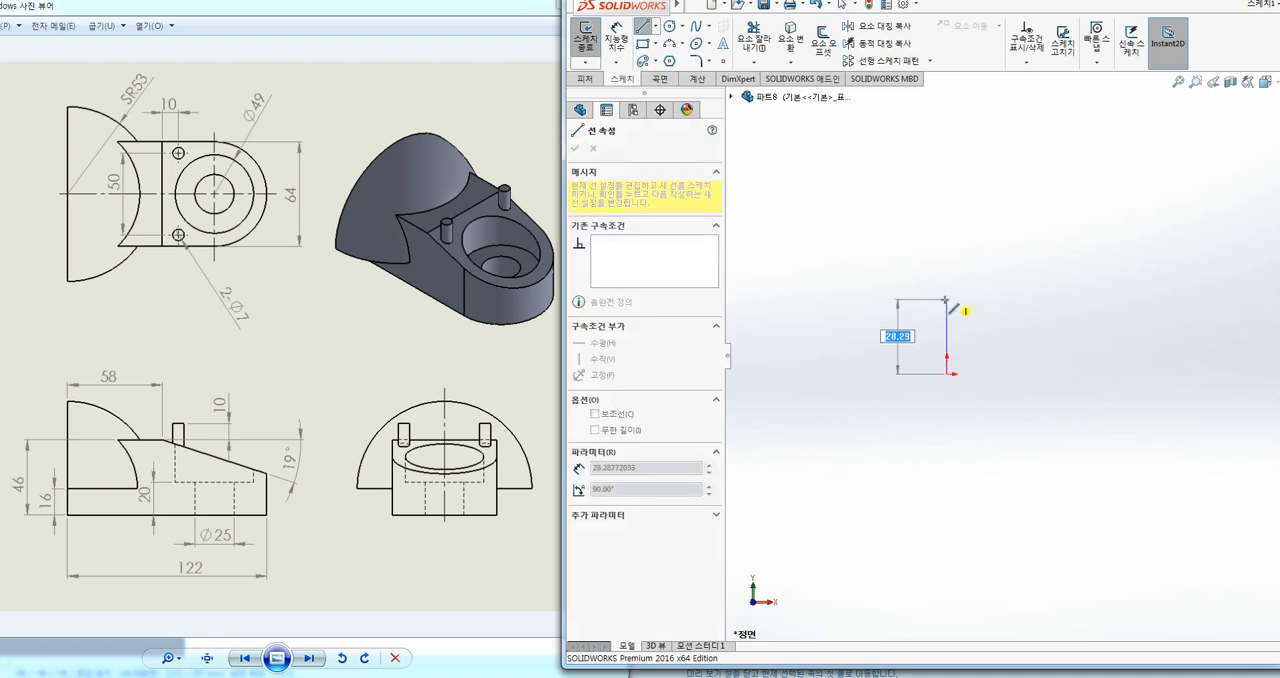
pyautogui.write('46')
pyautogui.press('Return')
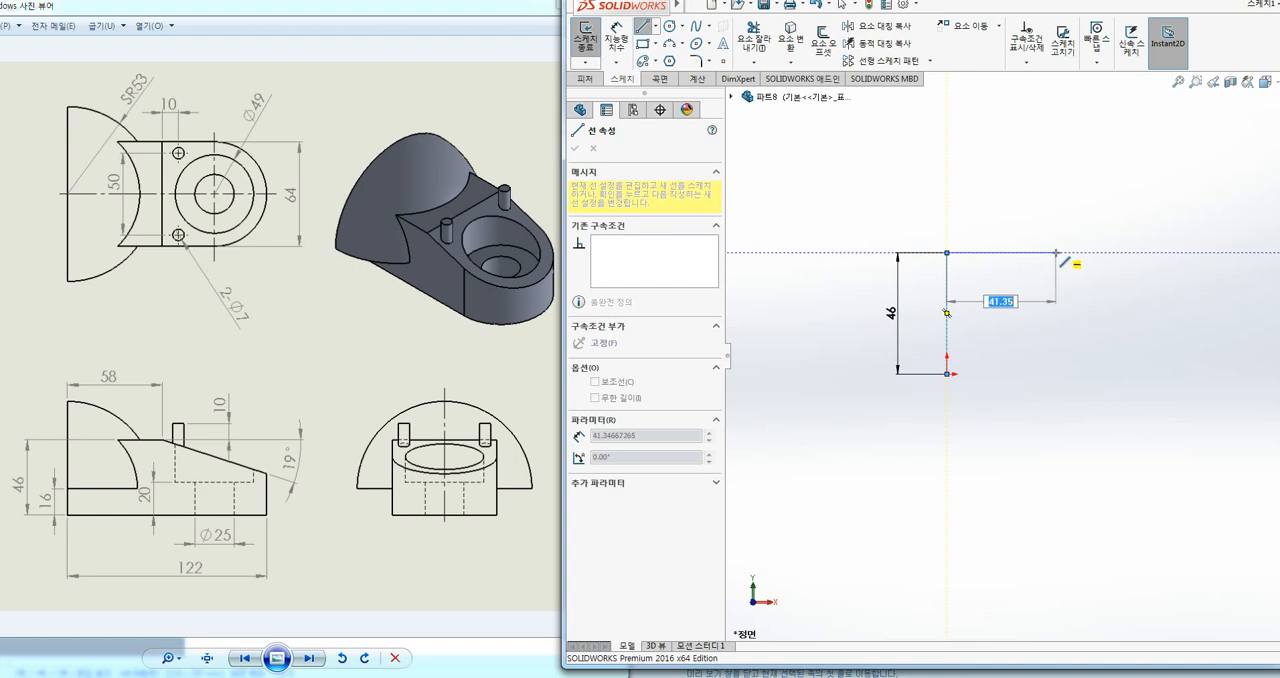
# Step: Close the profile with a horizontal top line about 41 mm long, a downward slope about 65 mm, a vertical edge and a base to the origin
pyautogui.click(1056, 253)
pyautogui.click(1220, 302)
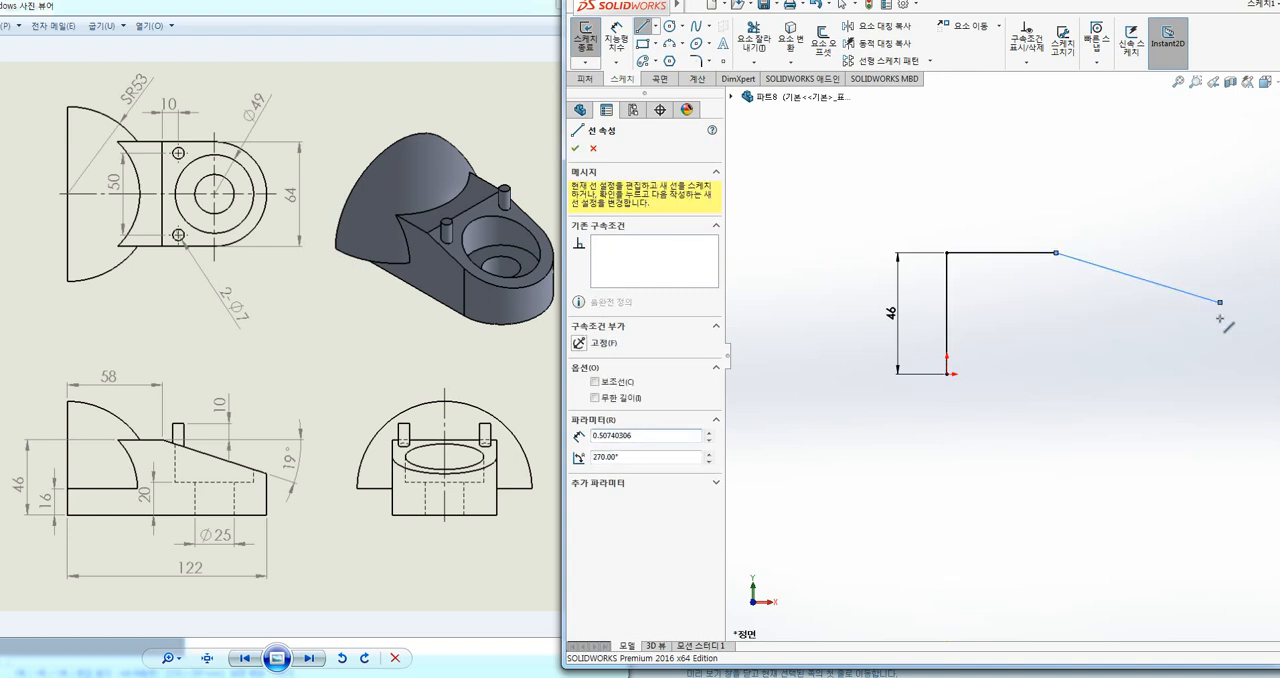
pyautogui.click(1221, 375)
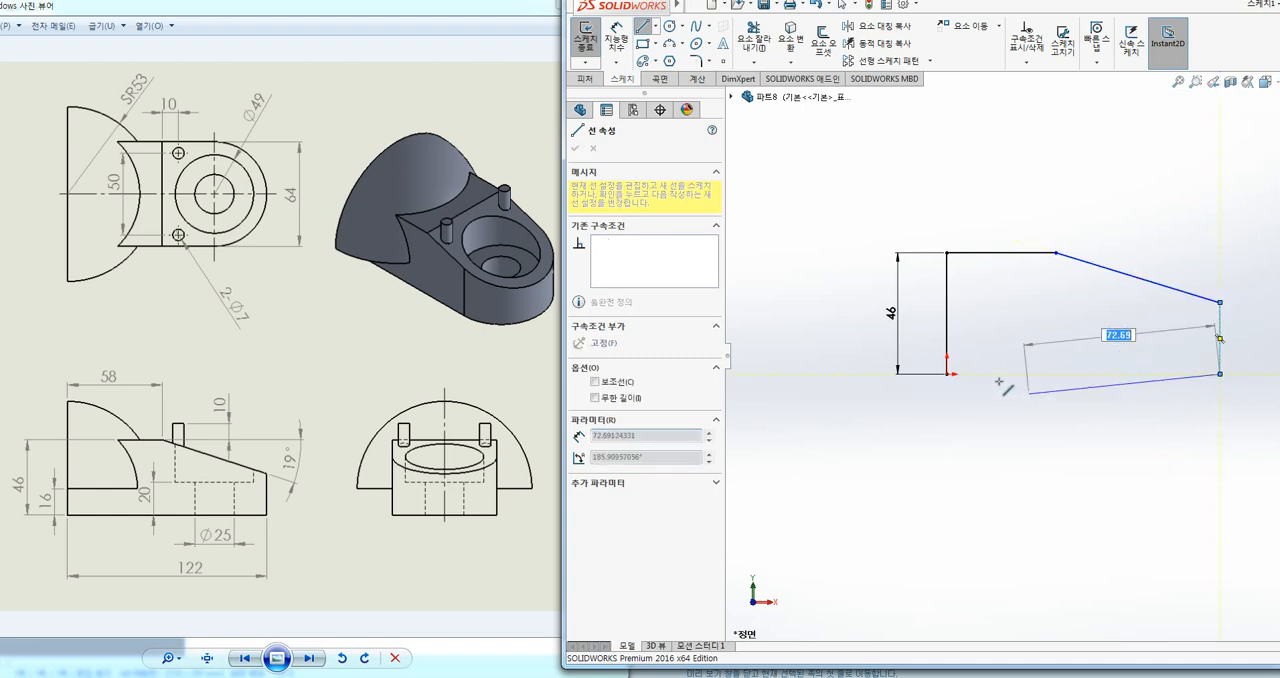
pyautogui.click(948, 374)
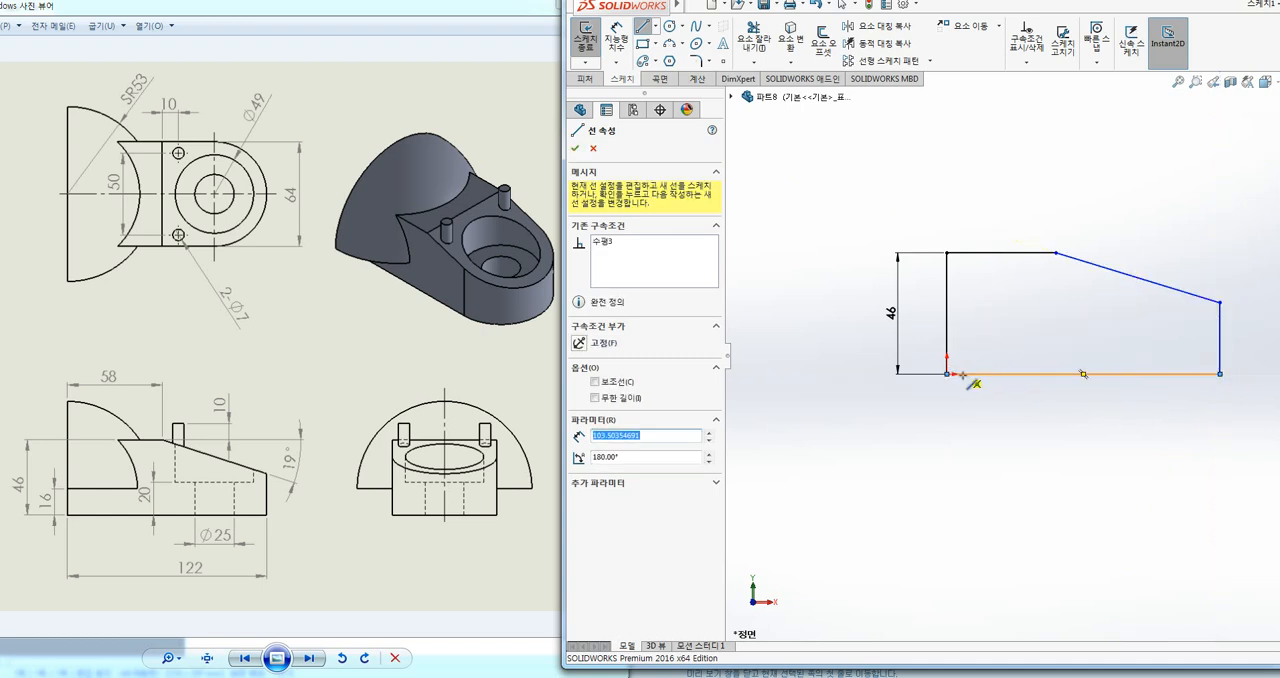
pyautogui.press('Escape')
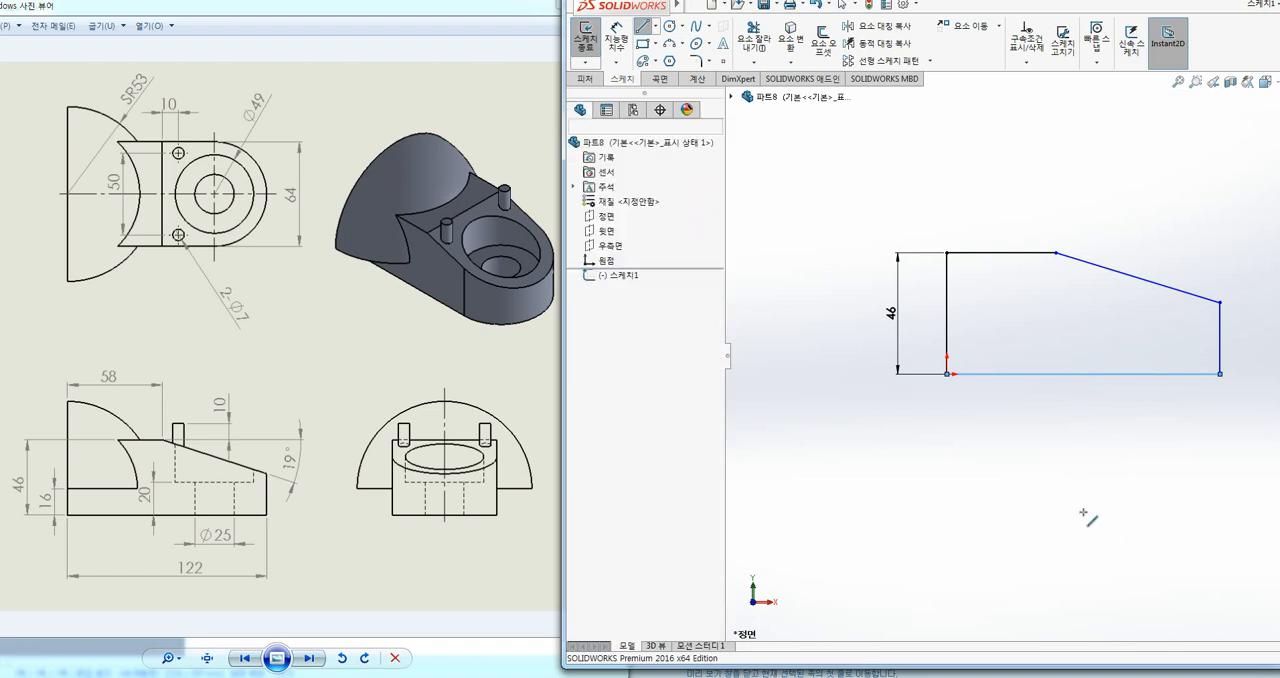
# Step: Dimension the angle between the sloped line and the horizontal top line as 19°
pyautogui.keyDown('ctrl'); pyautogui.moveTo(1109, 500); pyautogui.dragTo(1040, 490, button='middle'); pyautogui.keyUp('ctrl')
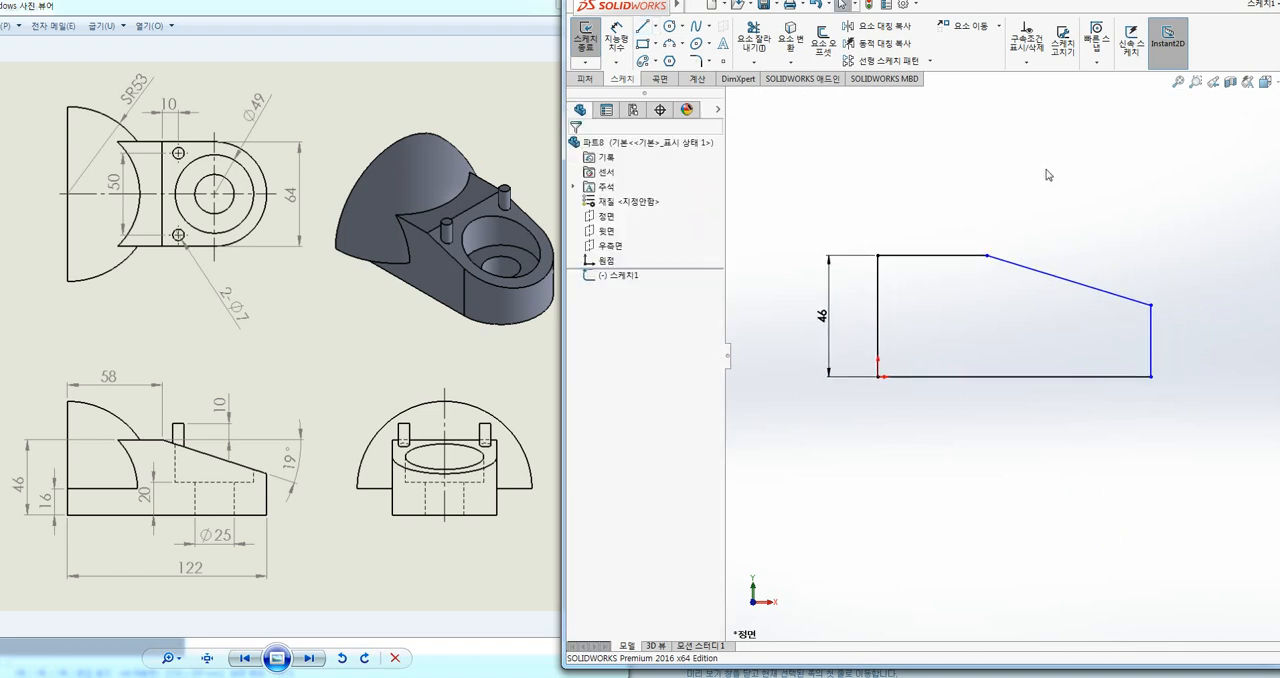
pyautogui.click(616, 40)
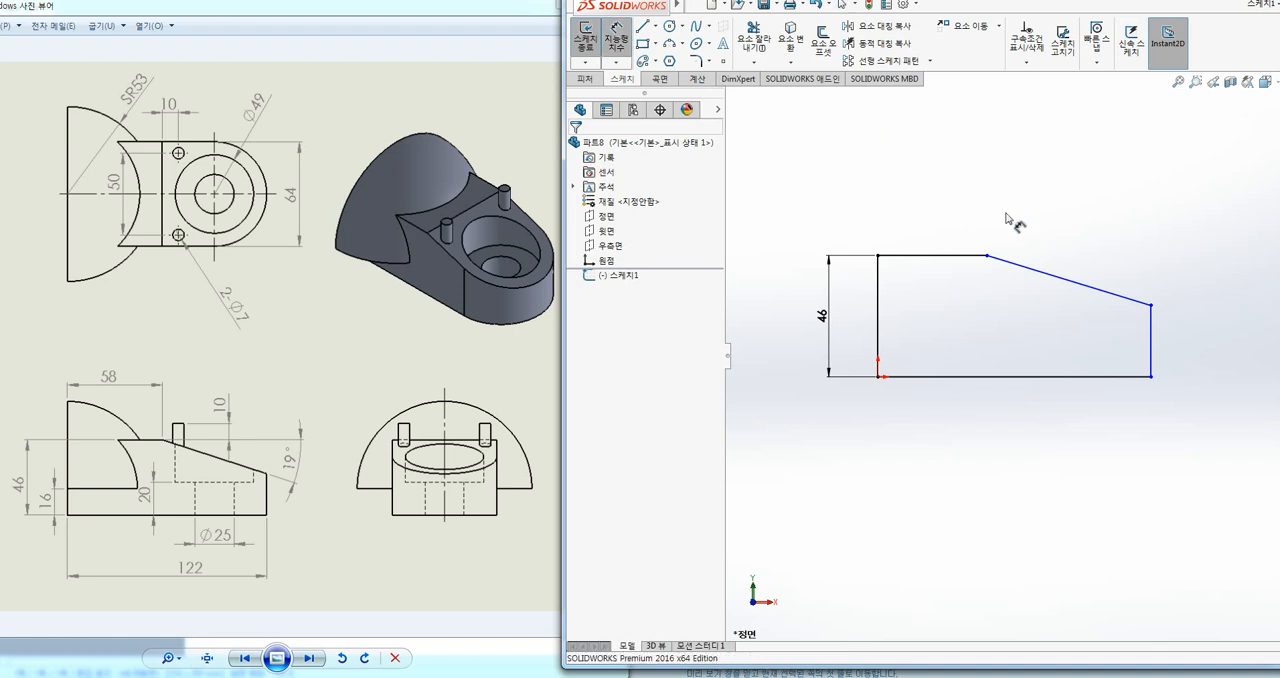
pyautogui.click(1066, 280)
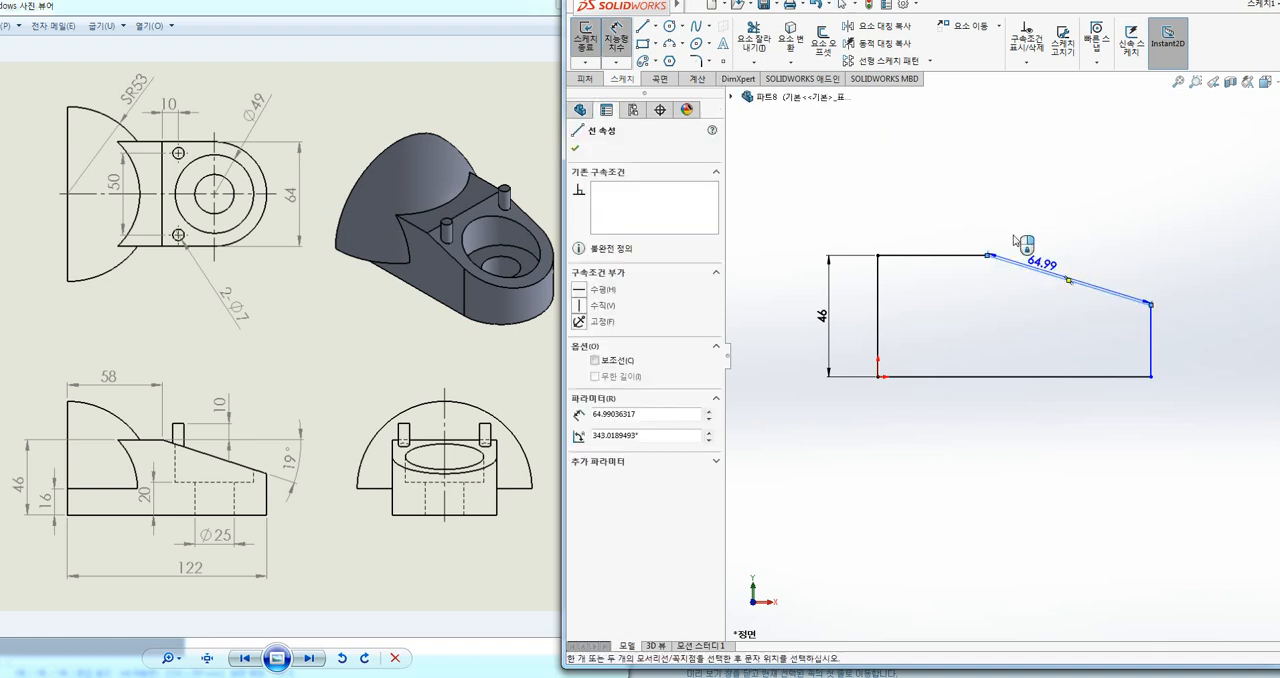
pyautogui.click(966, 256)
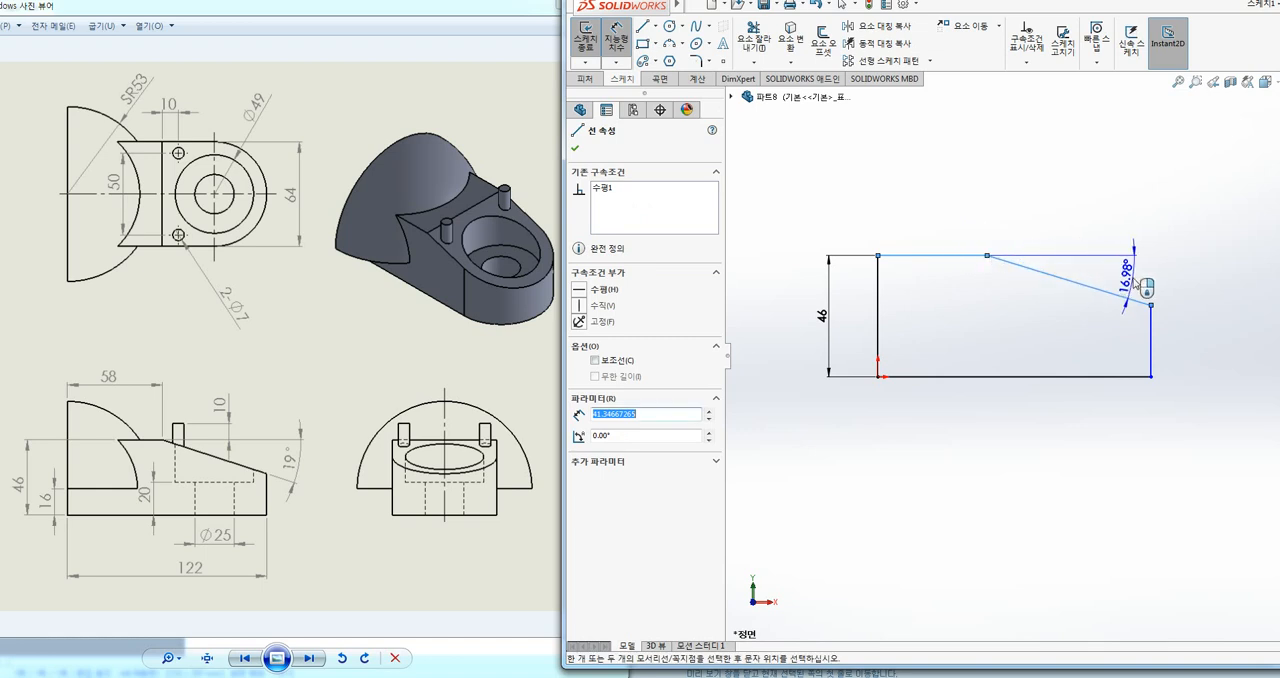
pyautogui.click(1138, 284)
pyautogui.write('19')
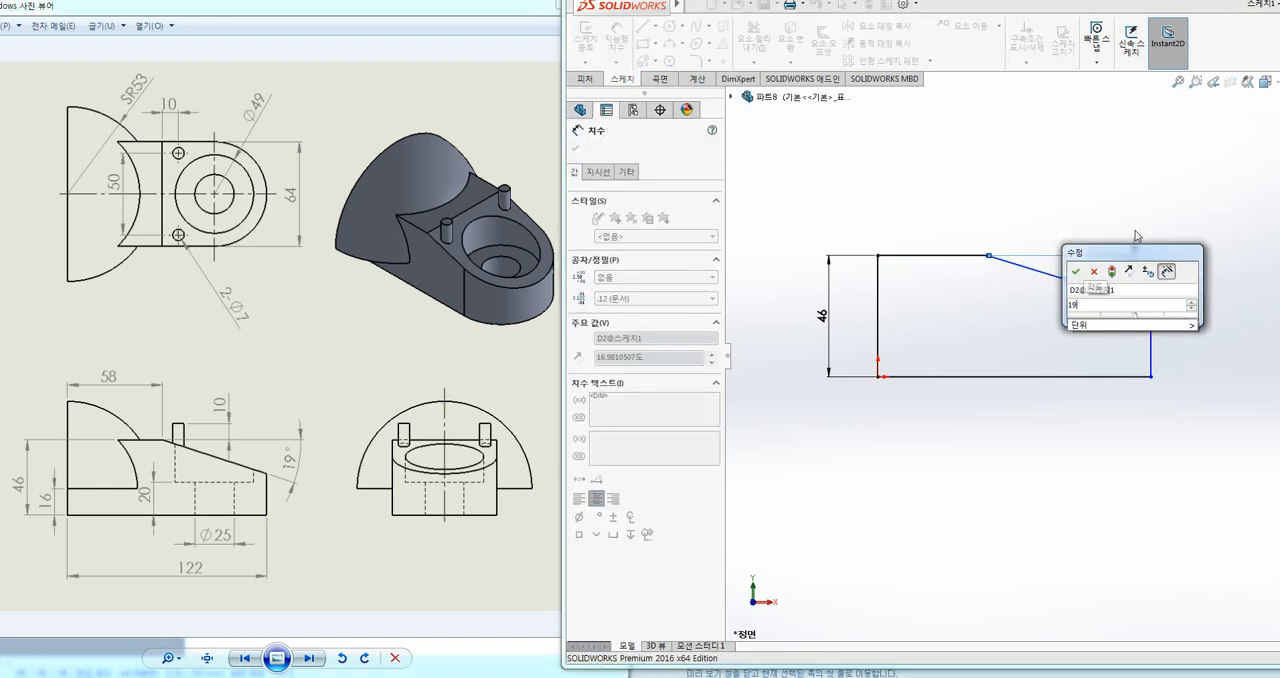
pyautogui.press('Return')
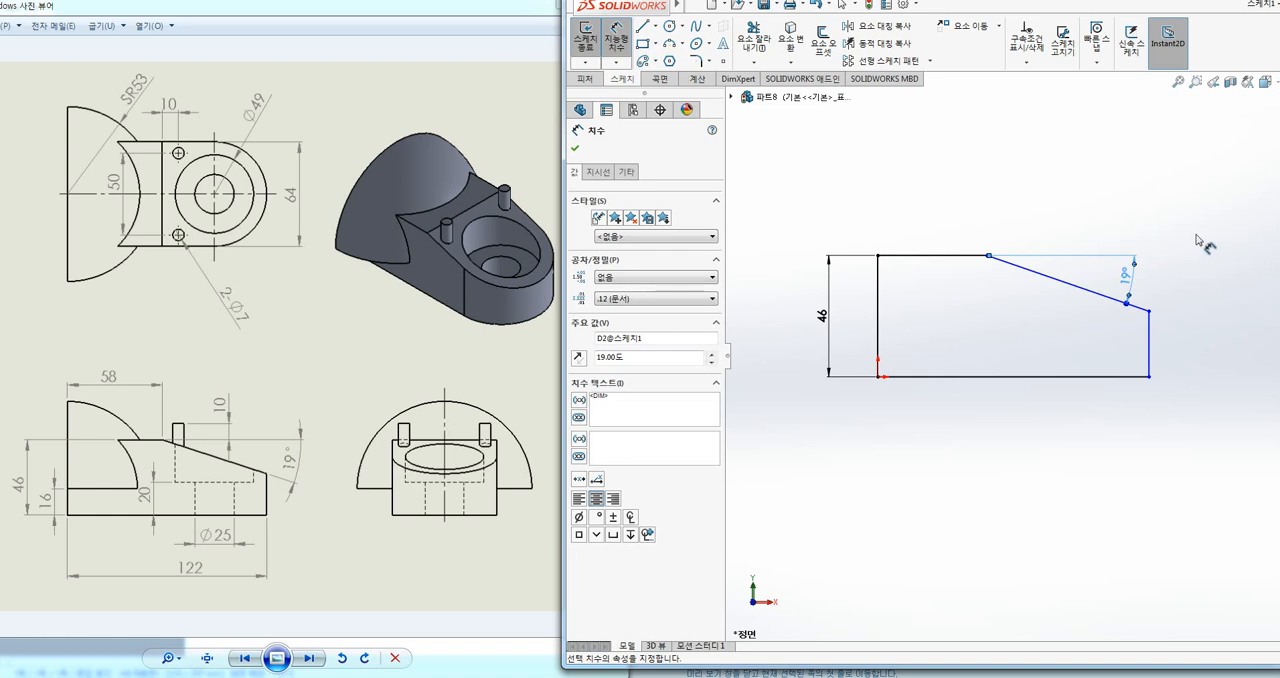
# Step: Dimension the profile's horizontal top line to 58 mm
pyautogui.click(955, 256)
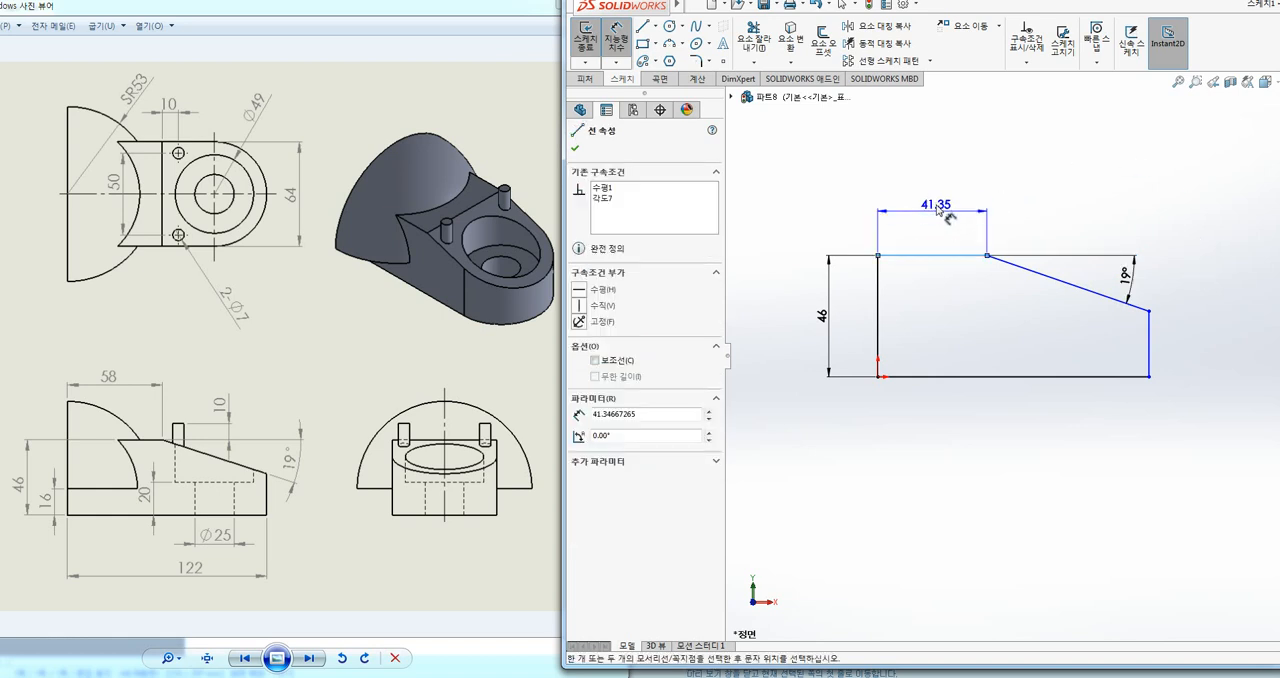
pyautogui.click(938, 203)
pyautogui.press('Return')
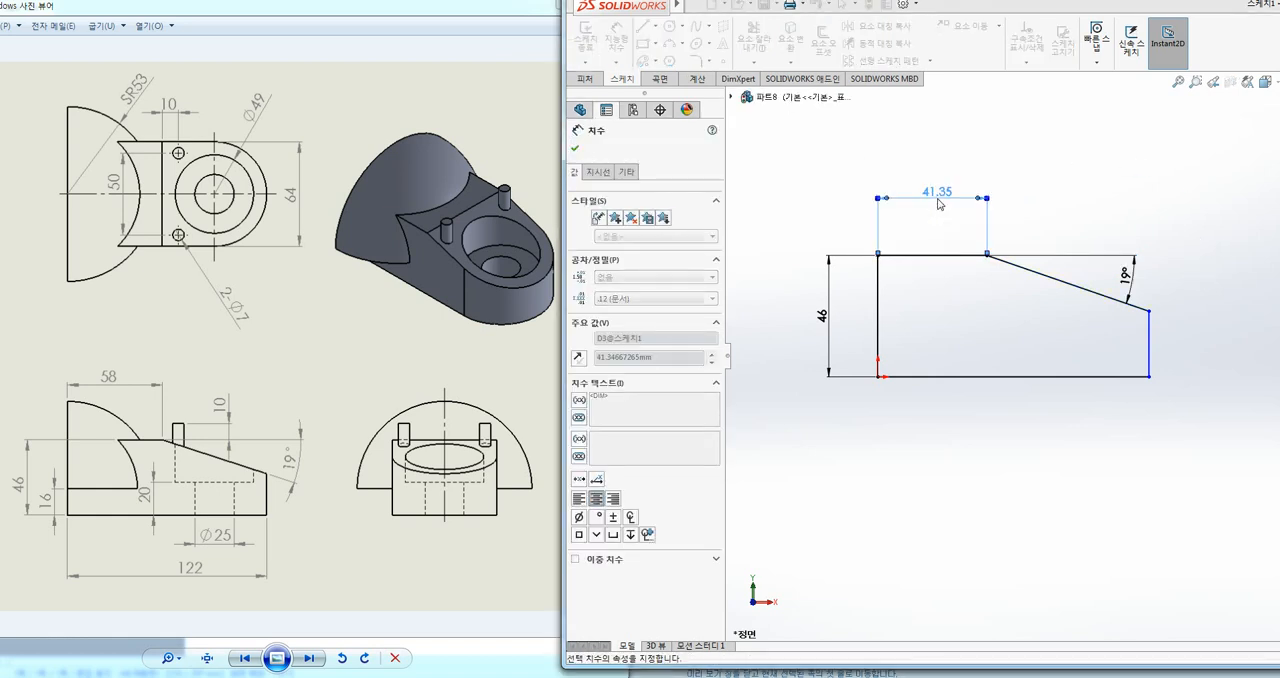
# Step: Dimension the profile's base line to 122 mm and exit the sketch
pyautogui.click(1020, 377)
pyautogui.click(1010, 465)
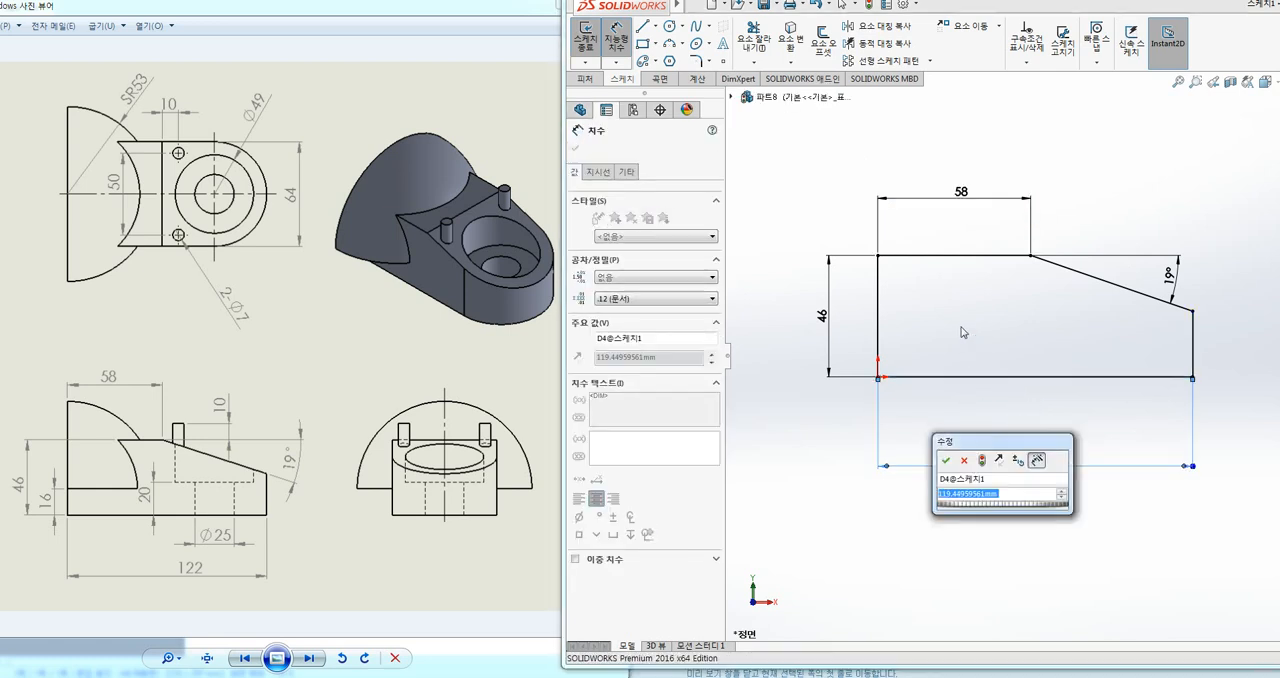
pyautogui.write('122')
pyautogui.press('Return')
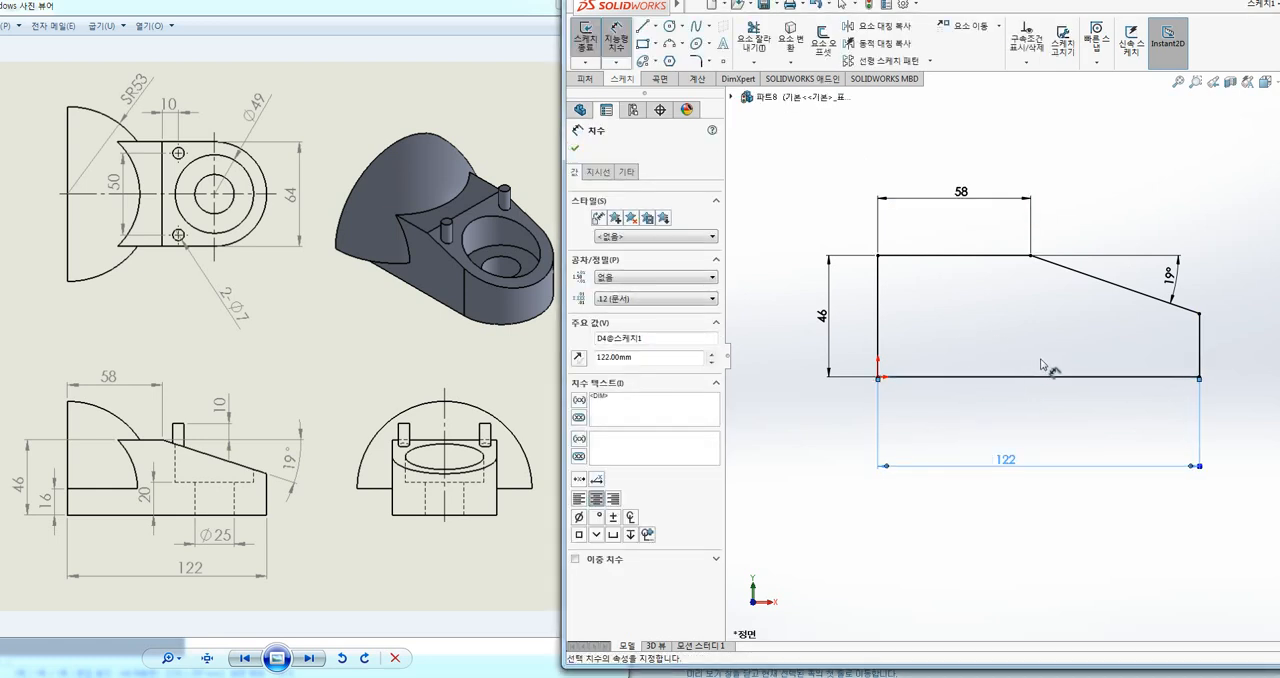
pyautogui.keyDown('ctrl'); pyautogui.moveTo(1106, 181); pyautogui.dragTo(1060, 182, button='middle'); pyautogui.keyUp('ctrl')
pyautogui.click(1054, 164)
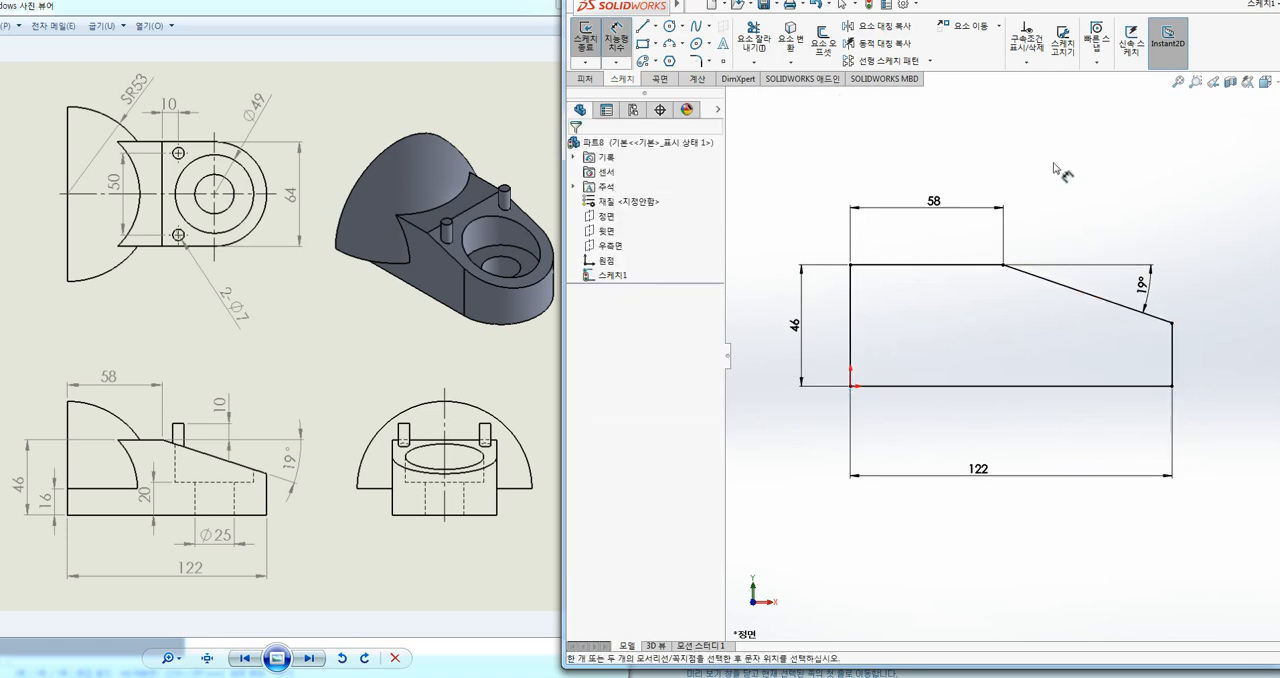
pyautogui.press('Escape')
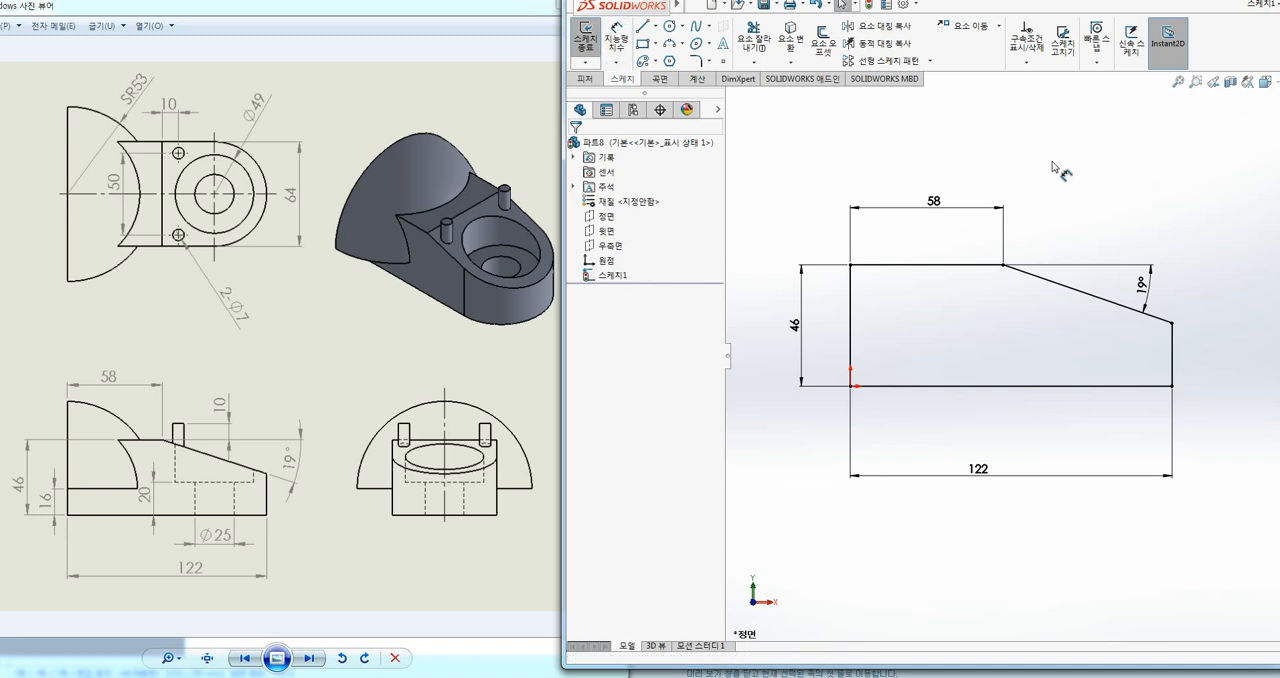
pyautogui.click(585, 40)
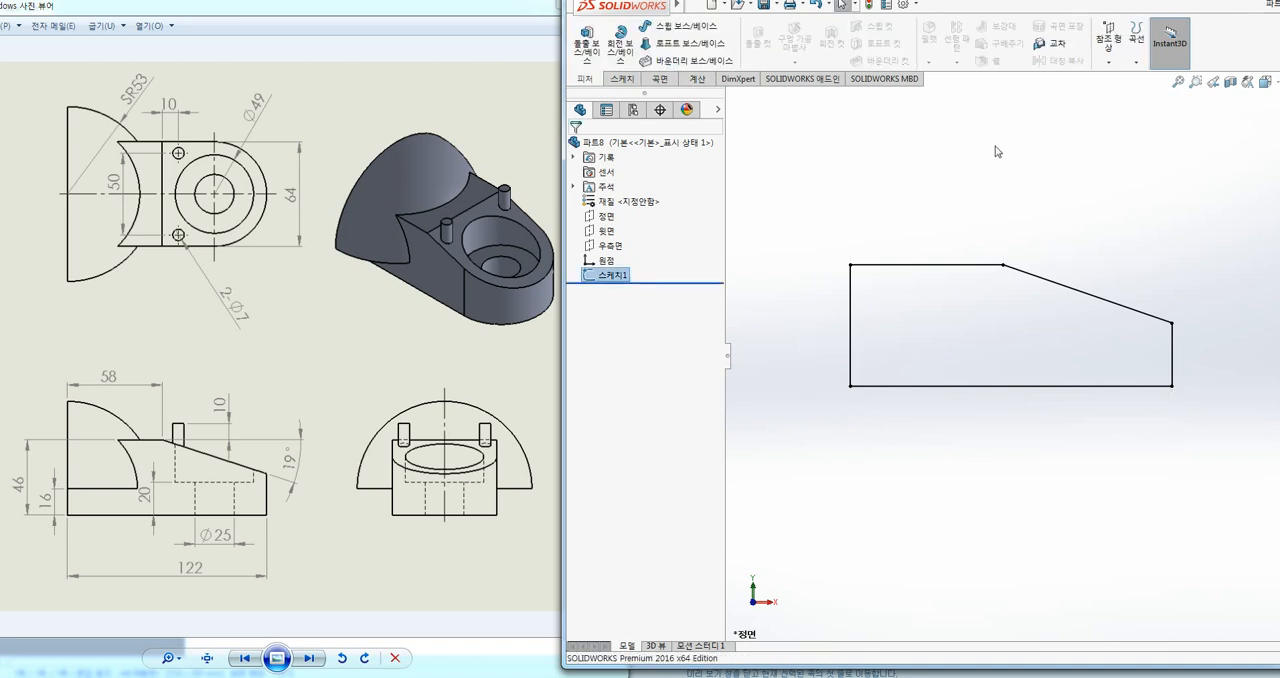
# Step: Extrude the closed side profile sketch as a blind boss 64 mm deep from the sketch plane
pyautogui.hotkey('ctrl', '7')
pyautogui.scroll(3, 938, 260)
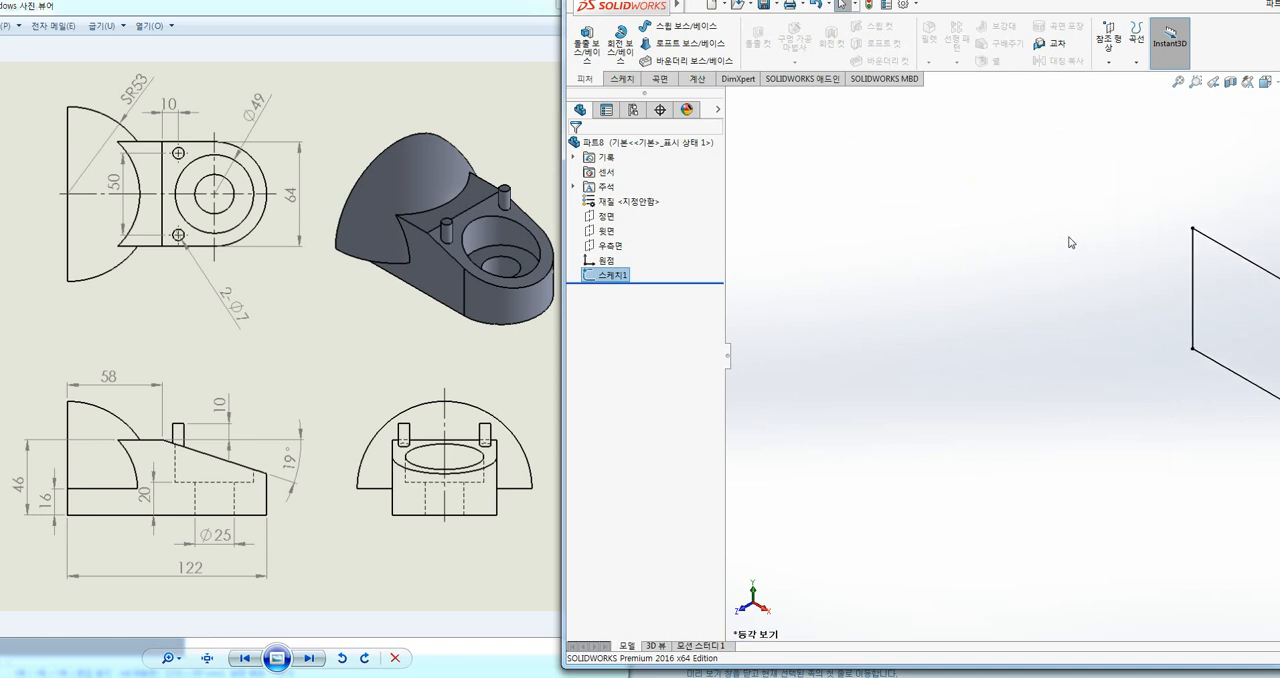
pyautogui.keyDown('ctrl'); pyautogui.moveTo(1069, 238); pyautogui.dragTo(780, 244, button='middle'); pyautogui.keyUp('ctrl')
pyautogui.keyDown('ctrl'); pyautogui.moveTo(890, 201); pyautogui.dragTo(831, 193, button='middle'); pyautogui.keyUp('ctrl')
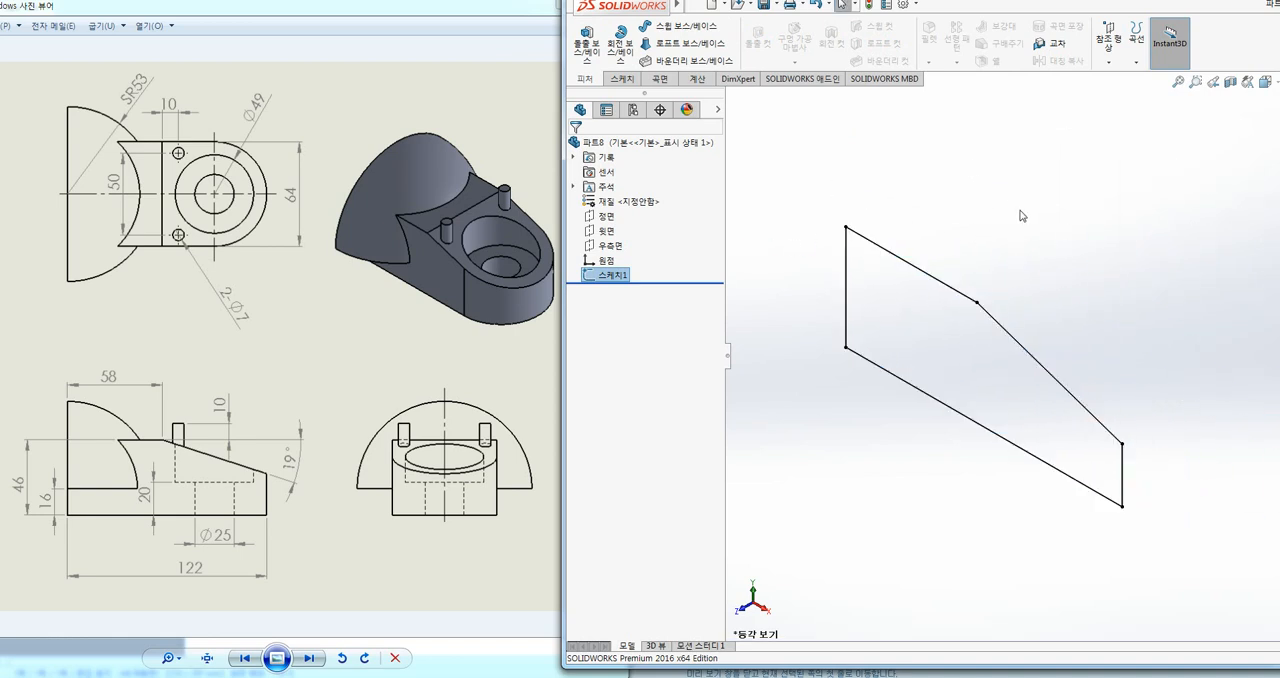
pyautogui.click(1021, 216)
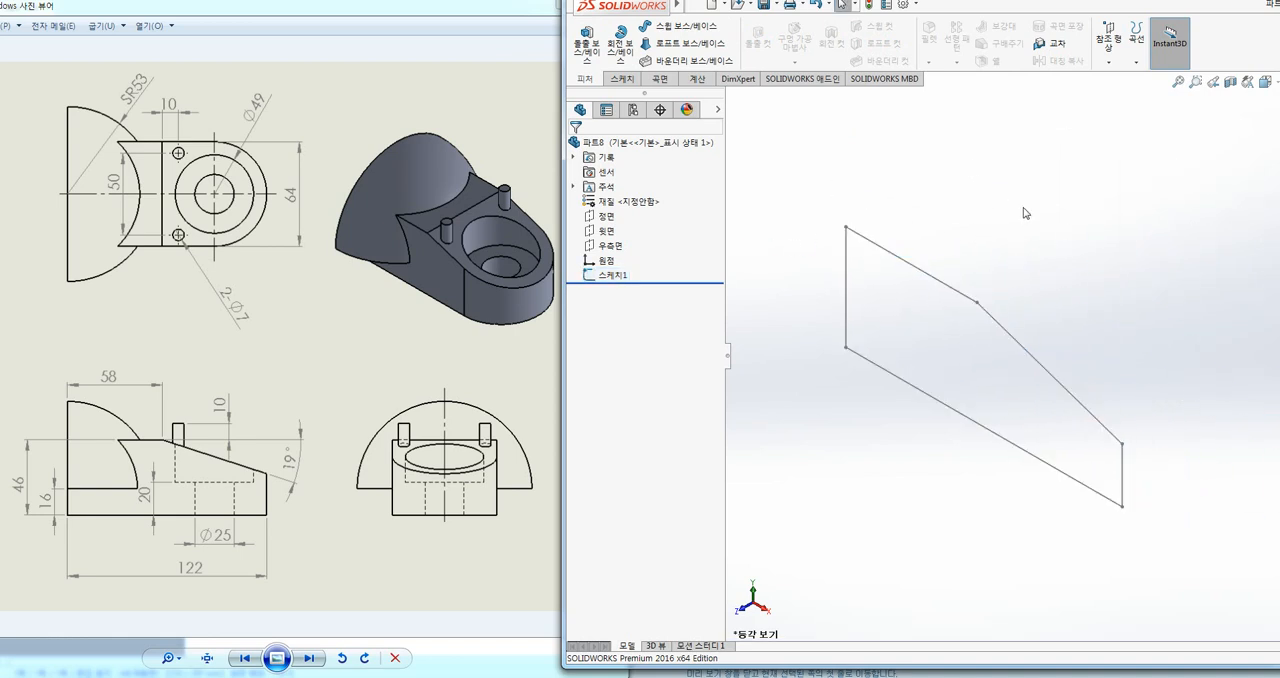
pyautogui.click(587, 42)
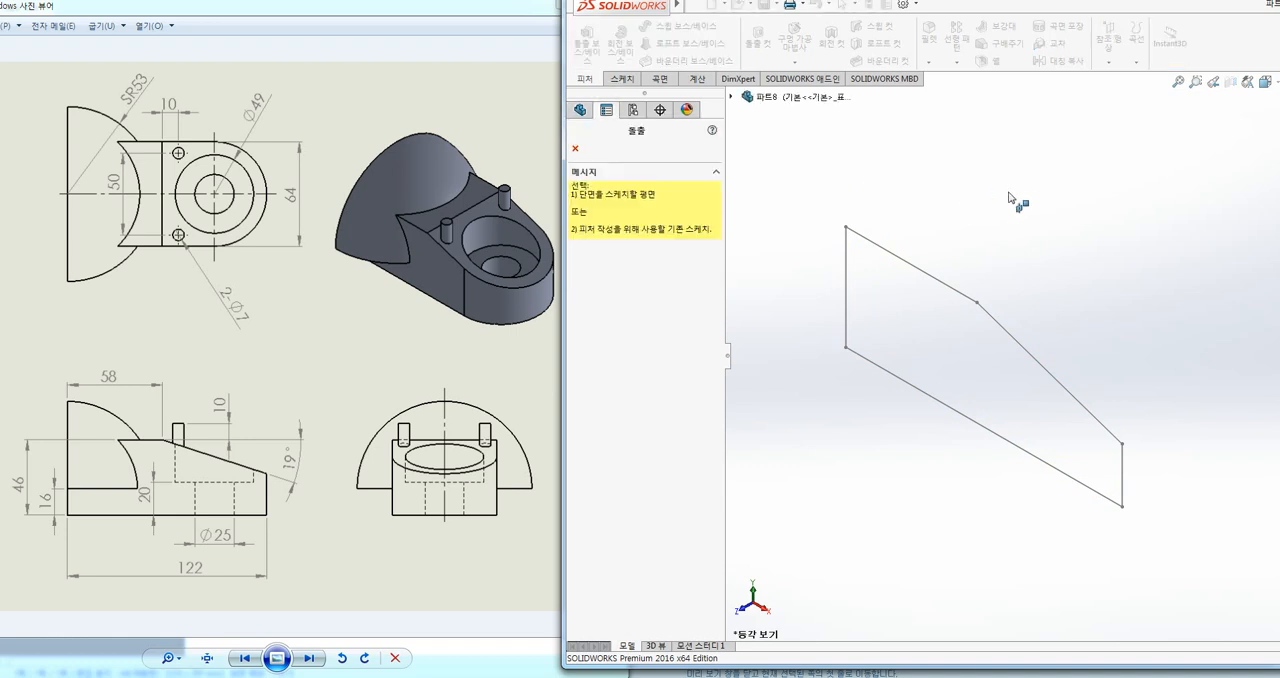
pyautogui.click(966, 294)
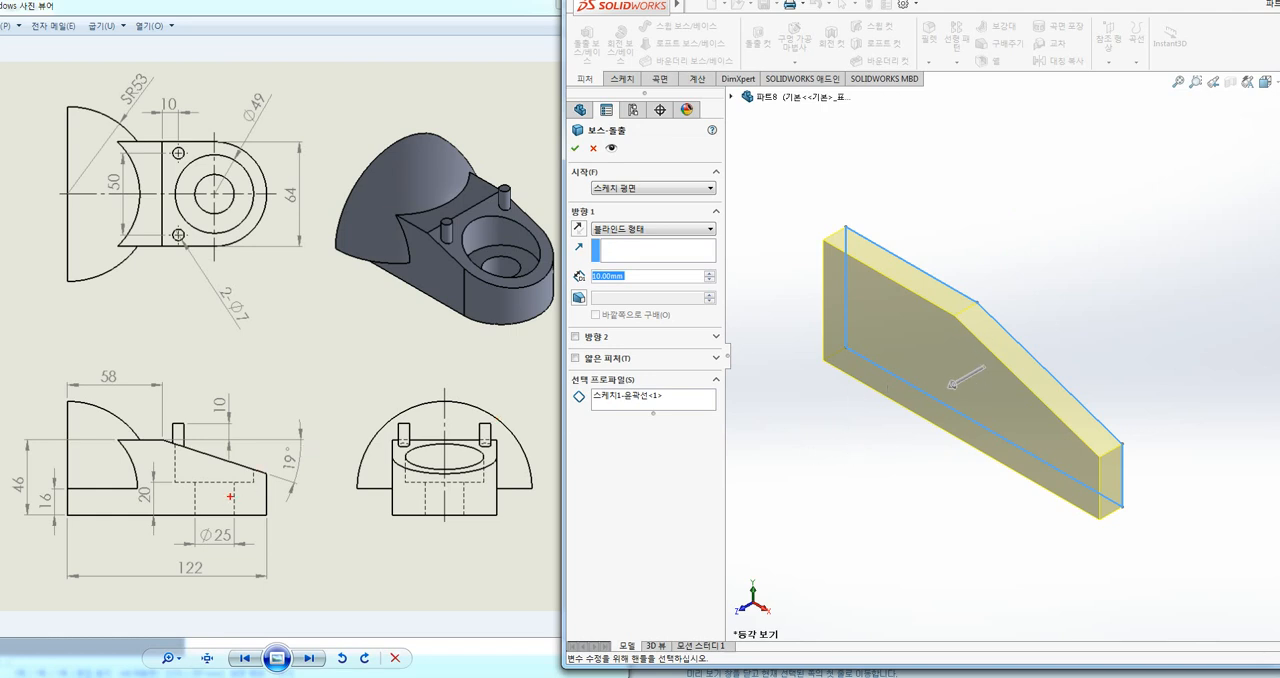
pyautogui.moveTo(284, 142)
pyautogui.mouseDown()
pyautogui.moveTo(284, 226)
pyautogui.moveTo(297, 235)
pyautogui.mouseUp()
pyautogui.moveTo(271, 156); pyautogui.dragTo(298, 156)
pyautogui.press('Escape')
pyautogui.moveTo(636, 278); pyautogui.dragTo(537, 291)
pyautogui.write('64')
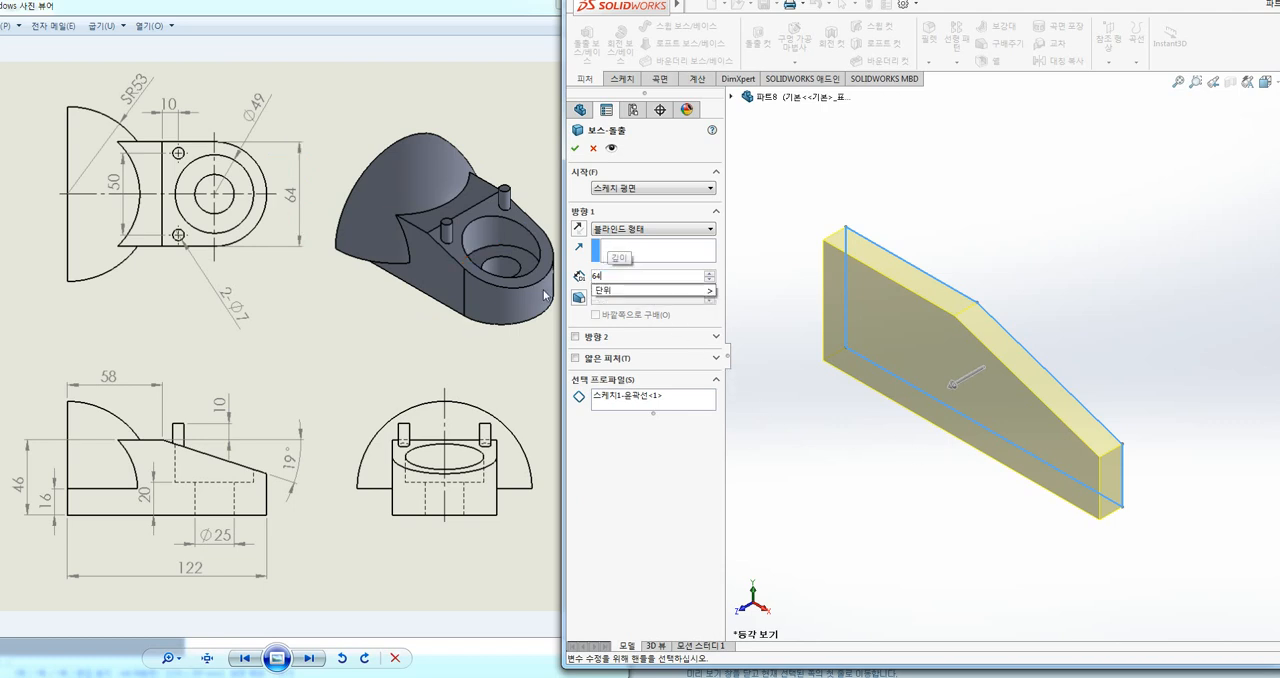
pyautogui.press('Return')
pyautogui.click(575, 148)
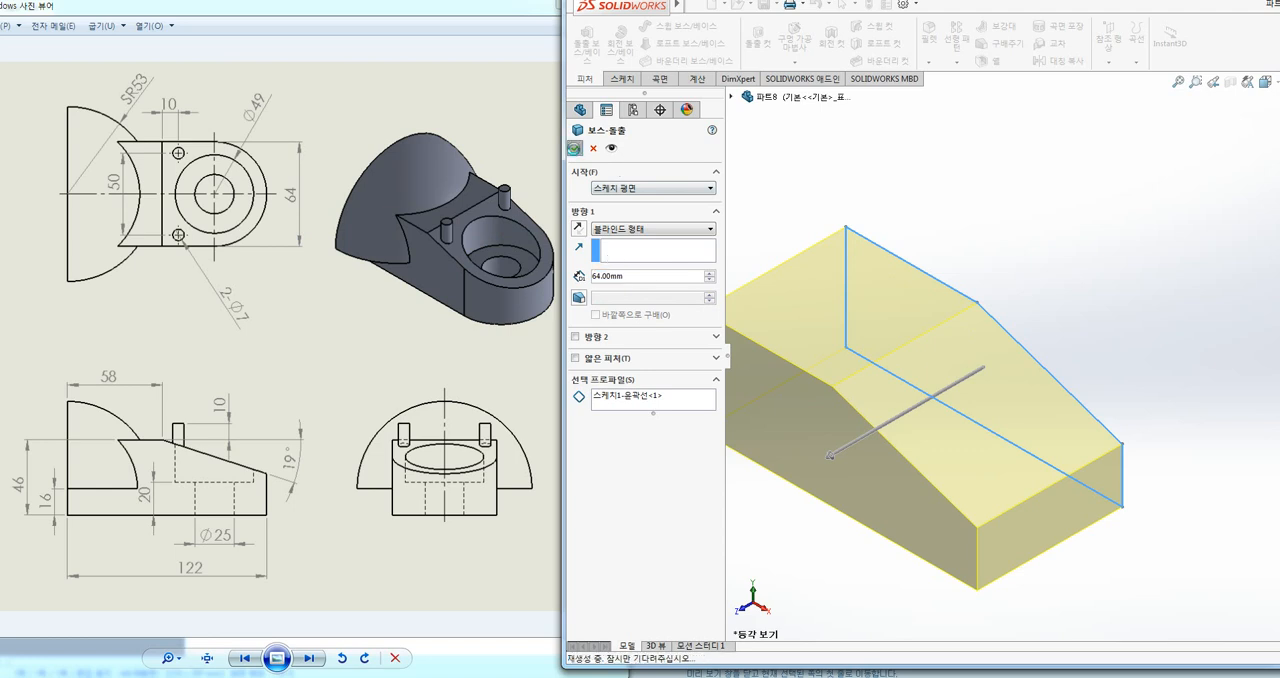
pyautogui.keyDown('ctrl'); pyautogui.moveTo(1024, 214); pyautogui.dragTo(1088, 169, button='middle'); pyautogui.keyUp('ctrl')
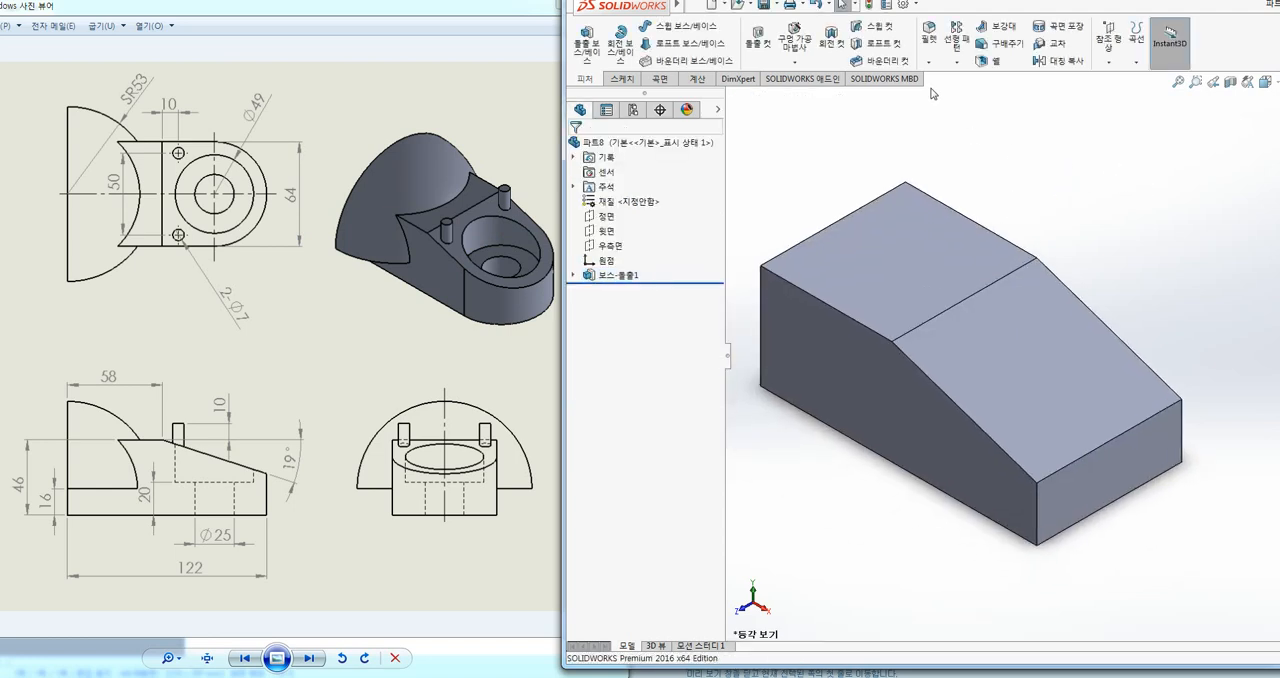
# Step: Try a symmetric 32 mm fillet on the two vertical edges at the body's sloped end, and undo it
pyautogui.click(929, 38)
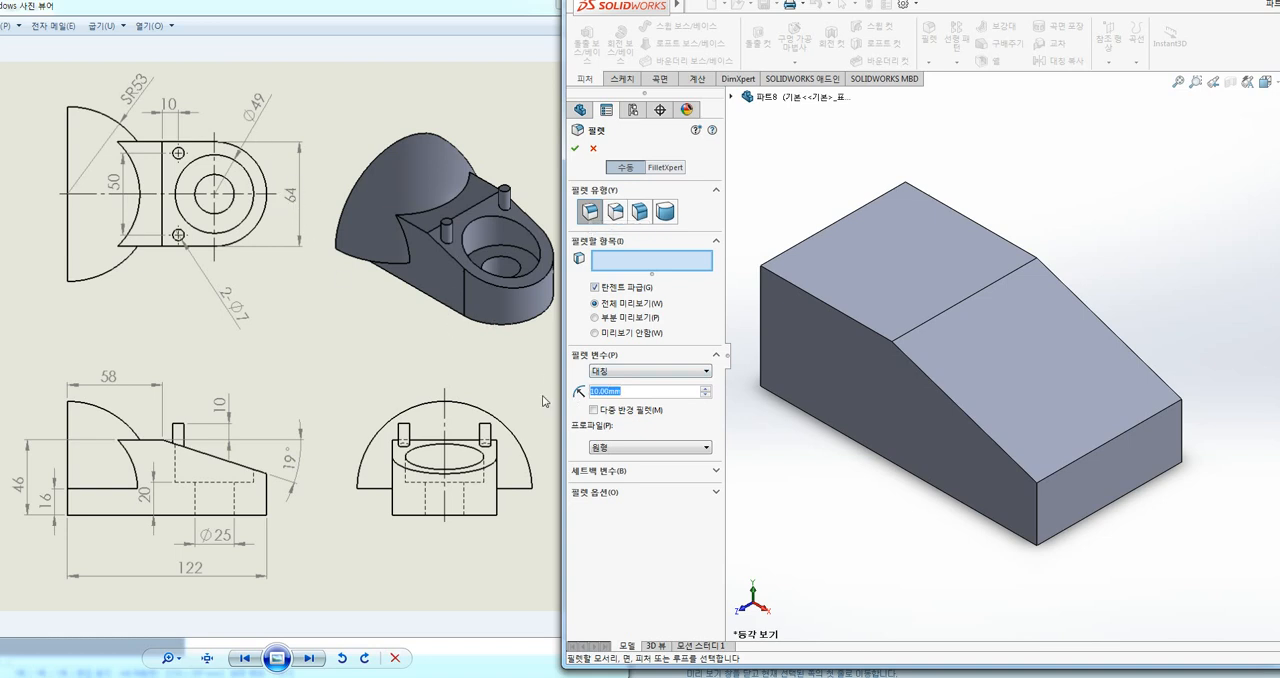
pyautogui.write('432')
pyautogui.write('43')
pyautogui.moveTo(605, 392); pyautogui.dragTo(557, 392)
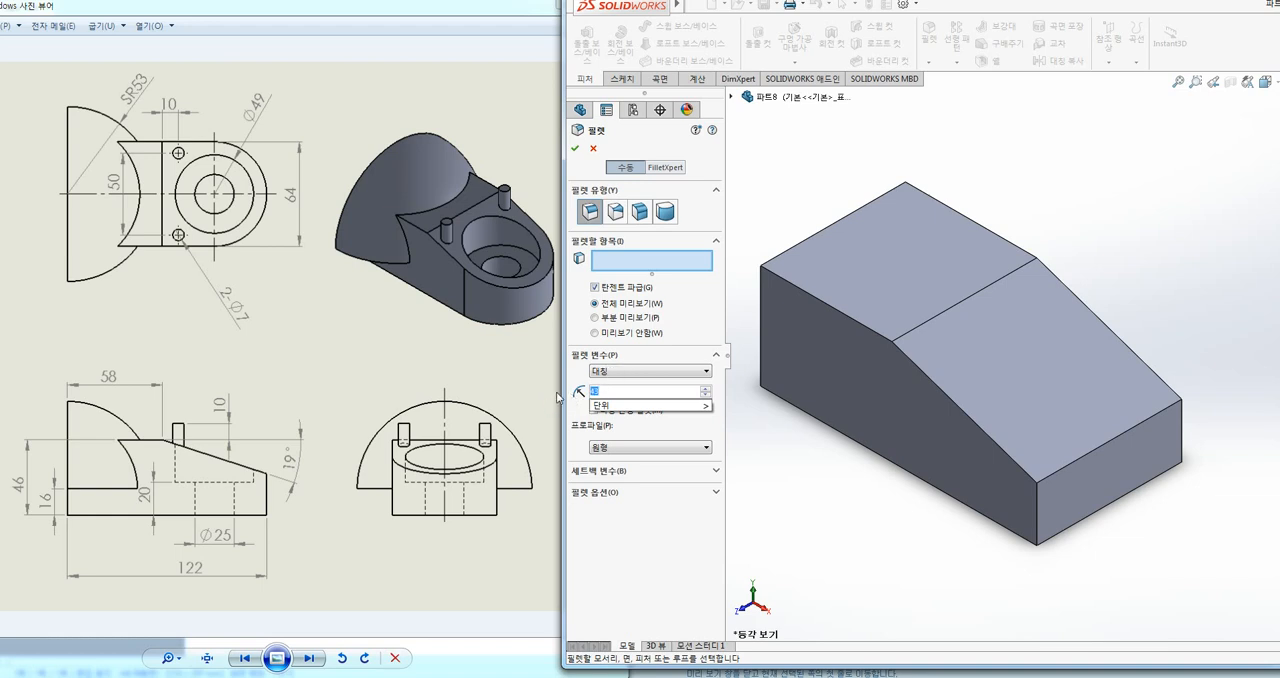
pyautogui.write('32')
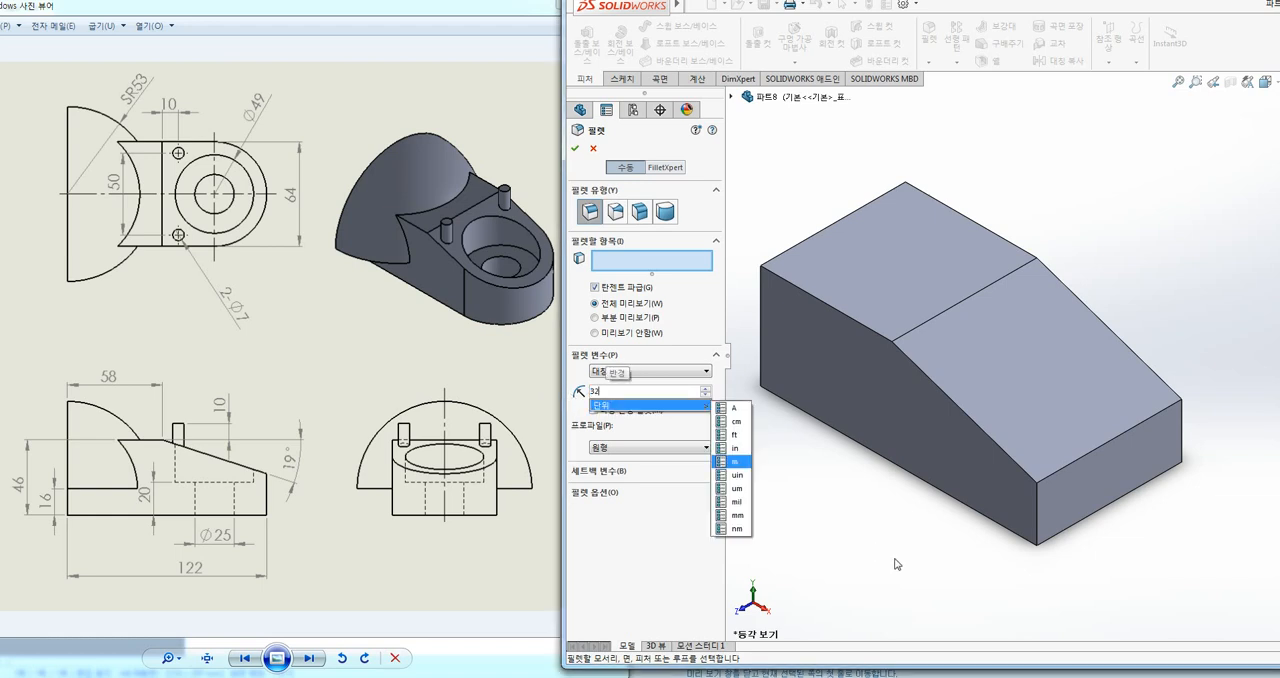
pyautogui.write('m')
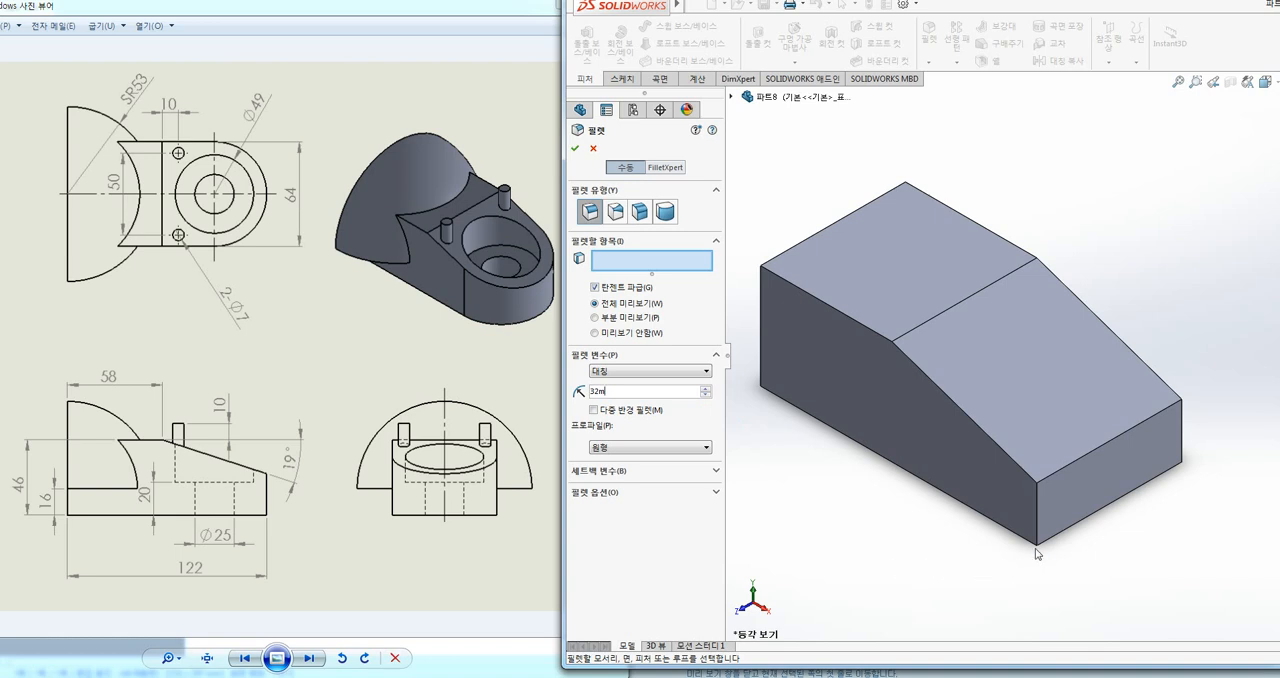
pyautogui.click(1037, 497)
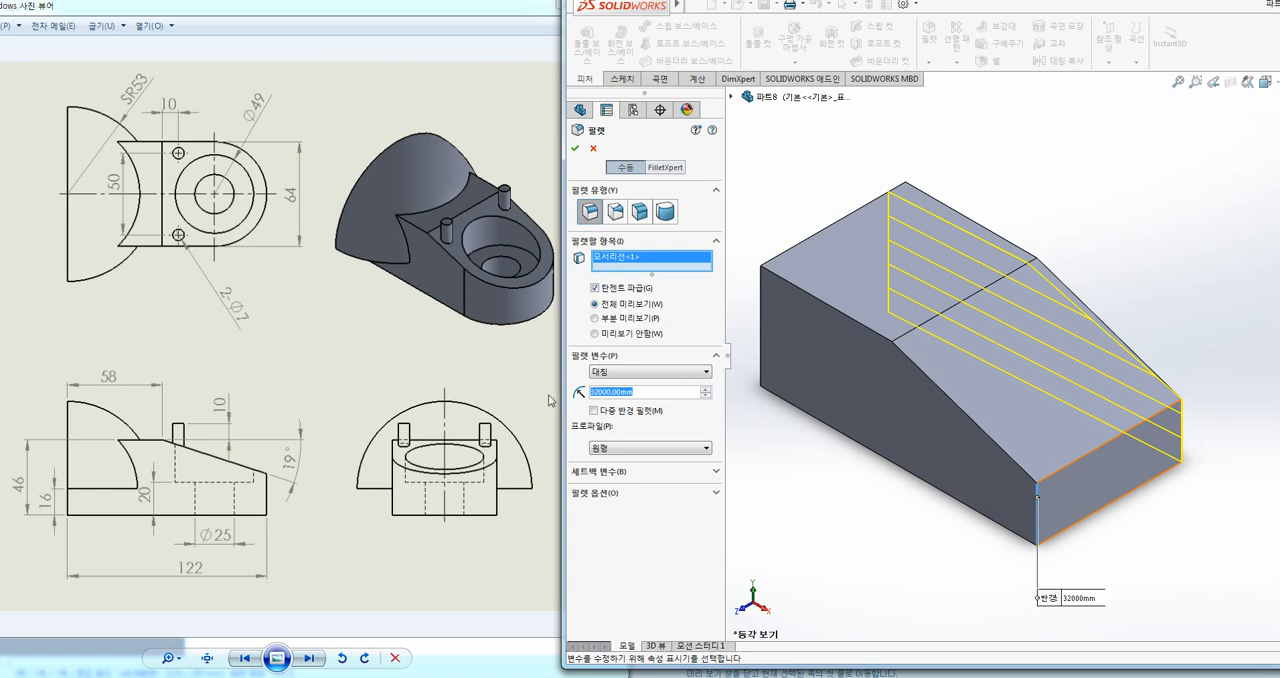
pyautogui.write('32')
pyautogui.press('Return')
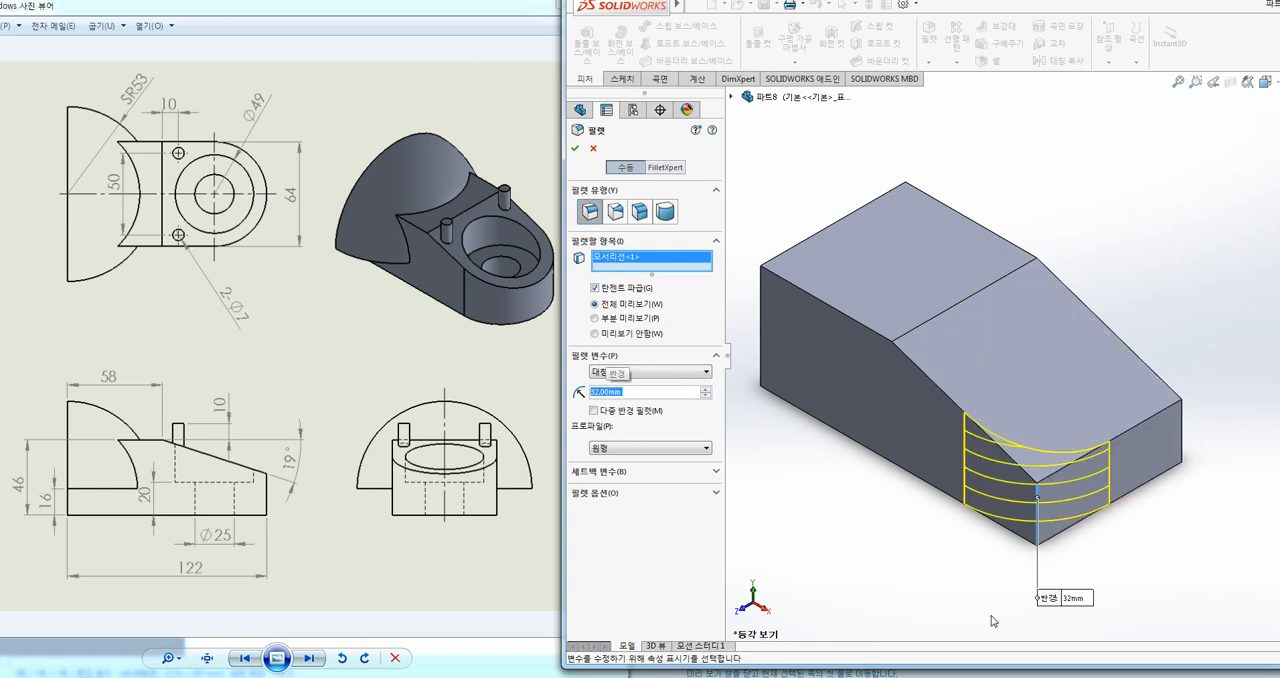
pyautogui.click(1183, 436)
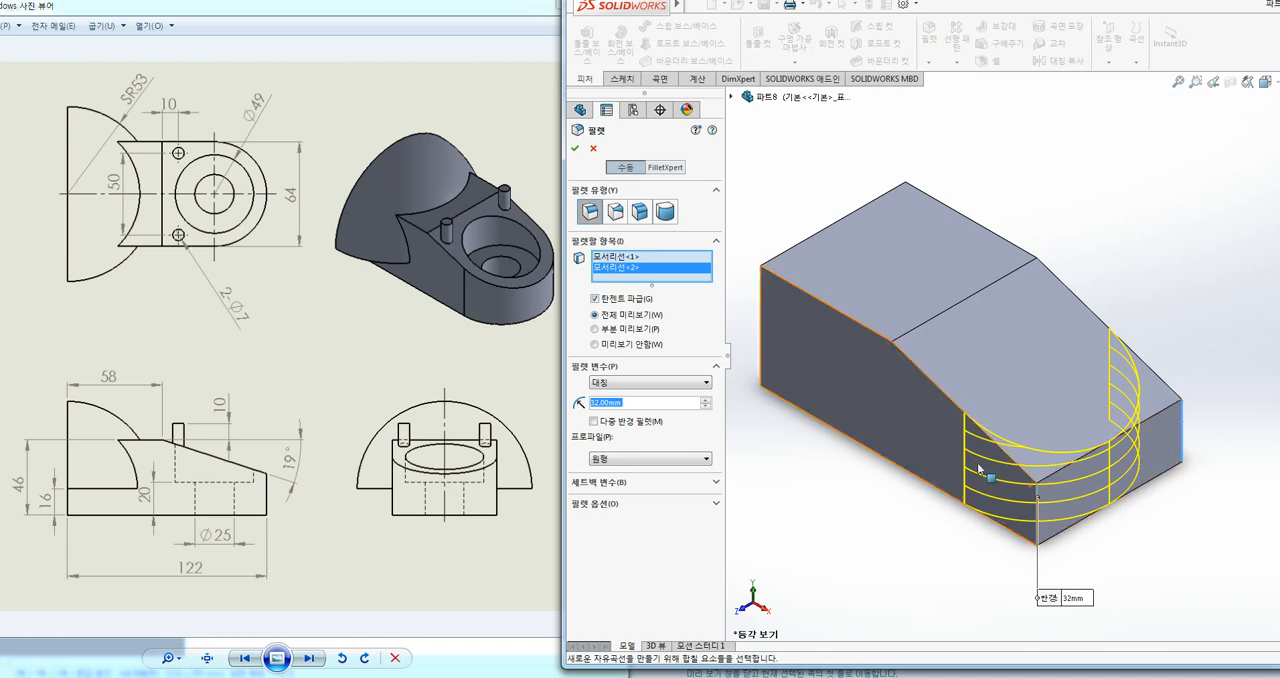
pyautogui.click(575, 148)
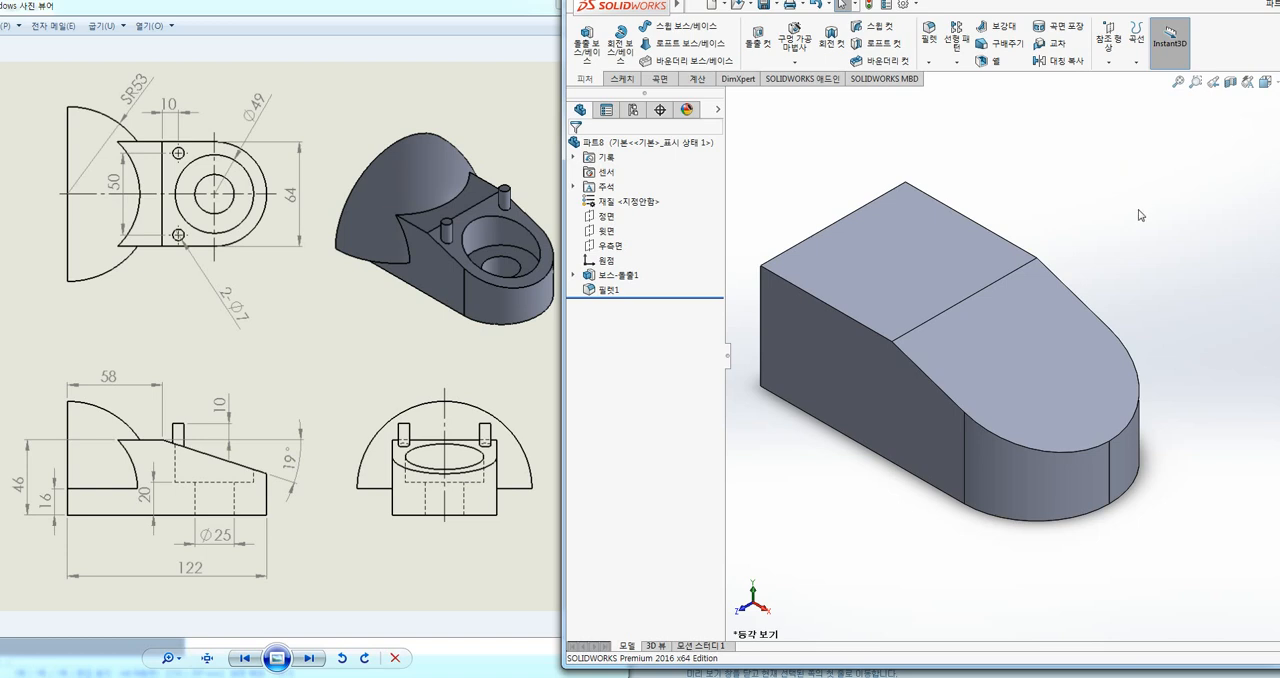
pyautogui.hotkey('ctrl', 'z')
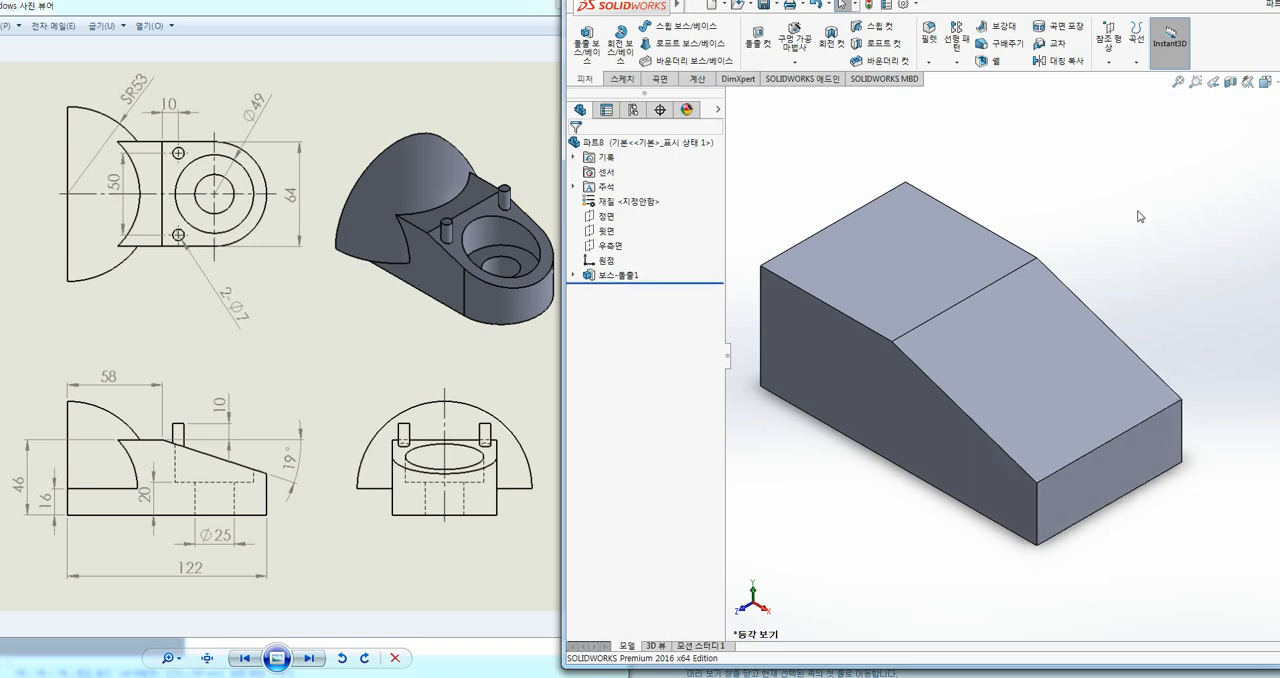
# Step: Apply a full round fillet to the sloped end, with the end face as centre face and both long side faces as side sets
pyautogui.click(929, 40)
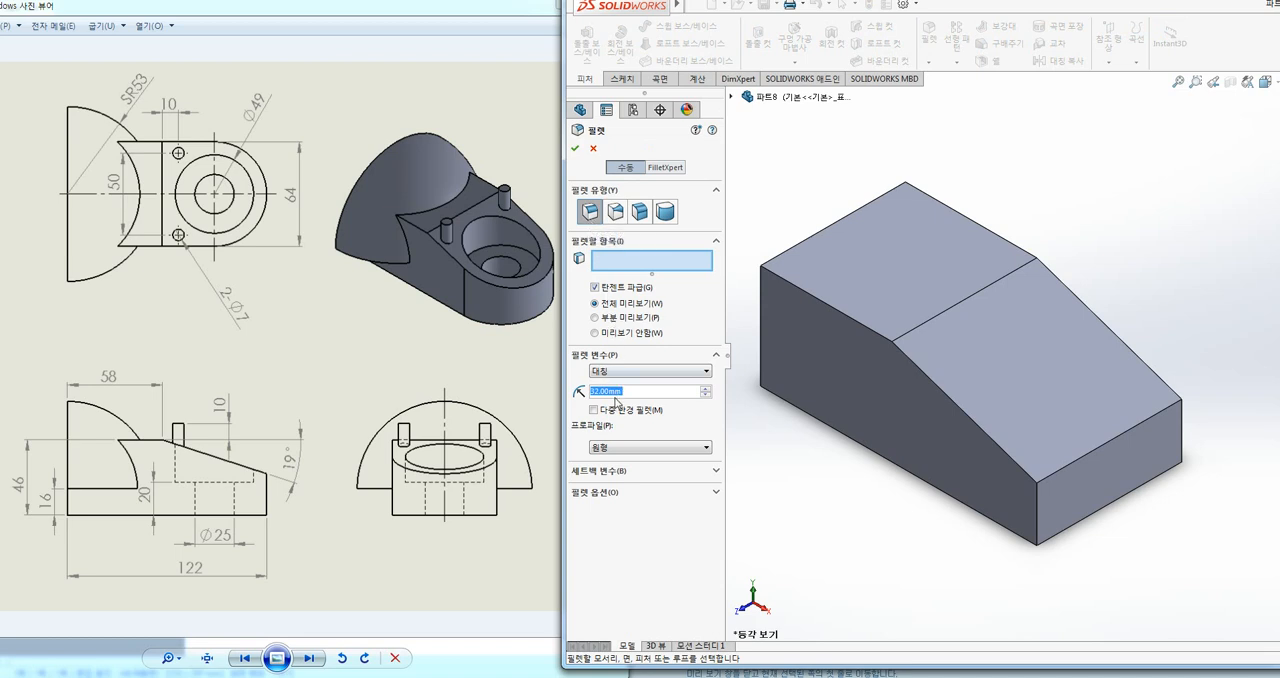
pyautogui.click(665, 214)
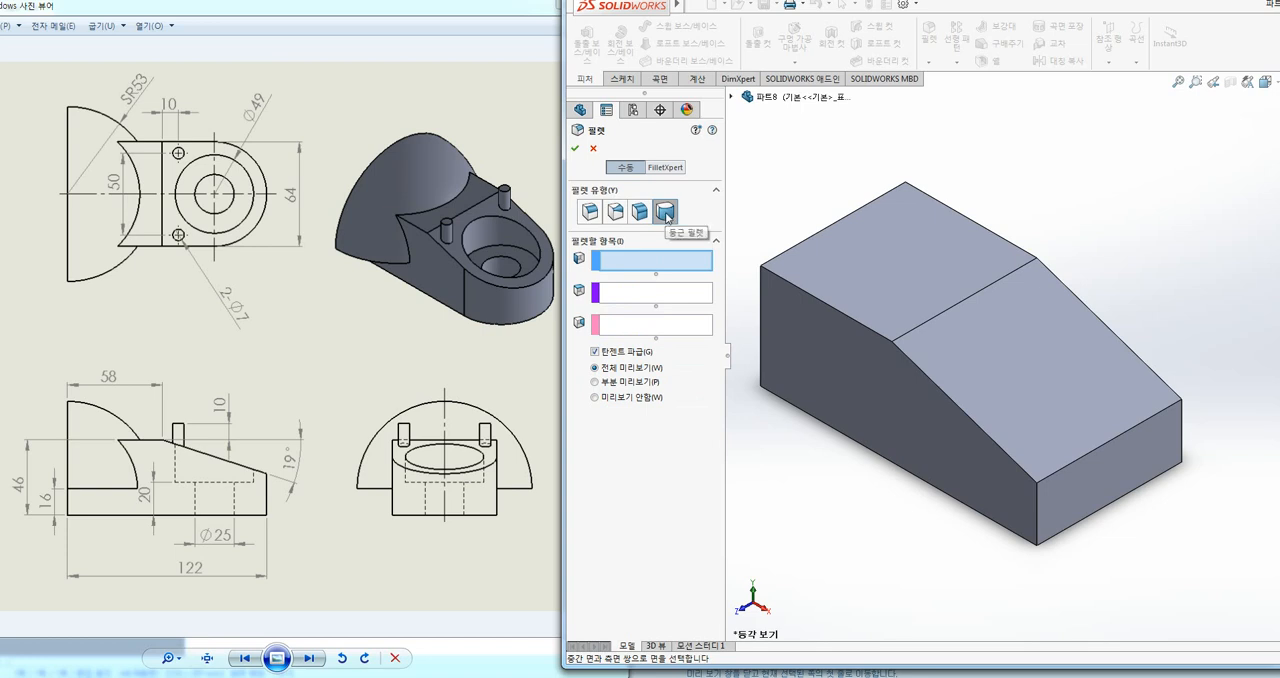
pyautogui.click(627, 294)
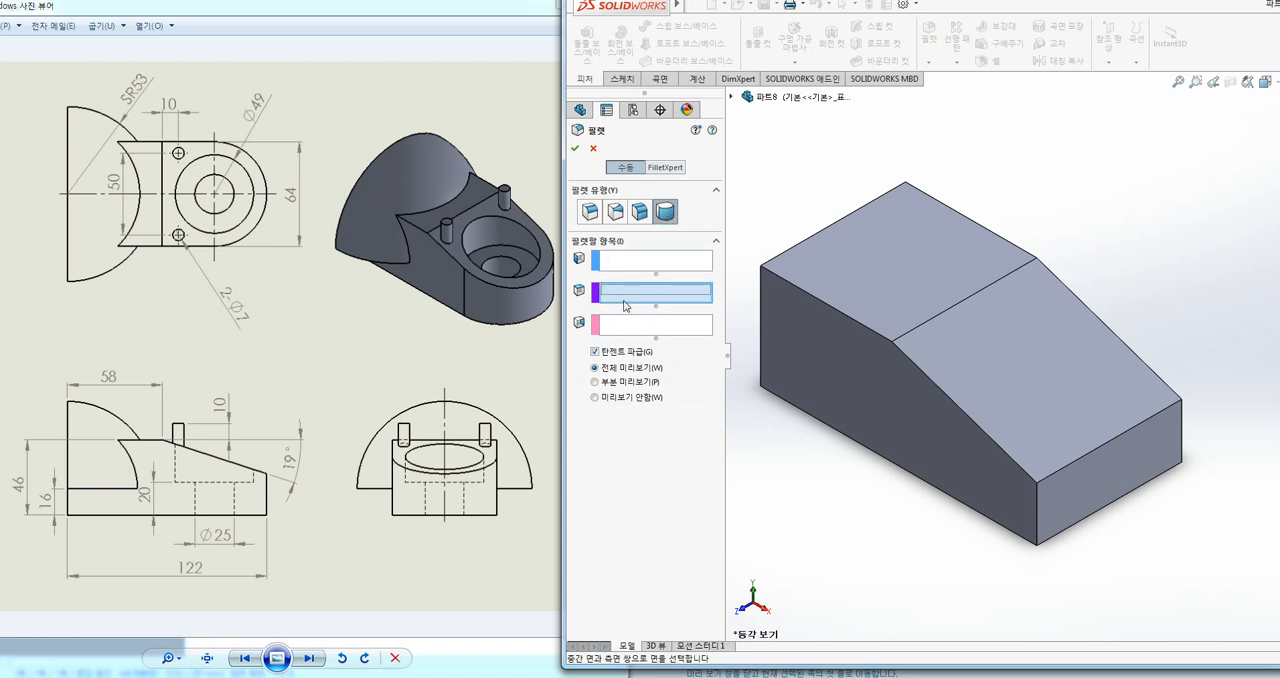
pyautogui.click(627, 263)
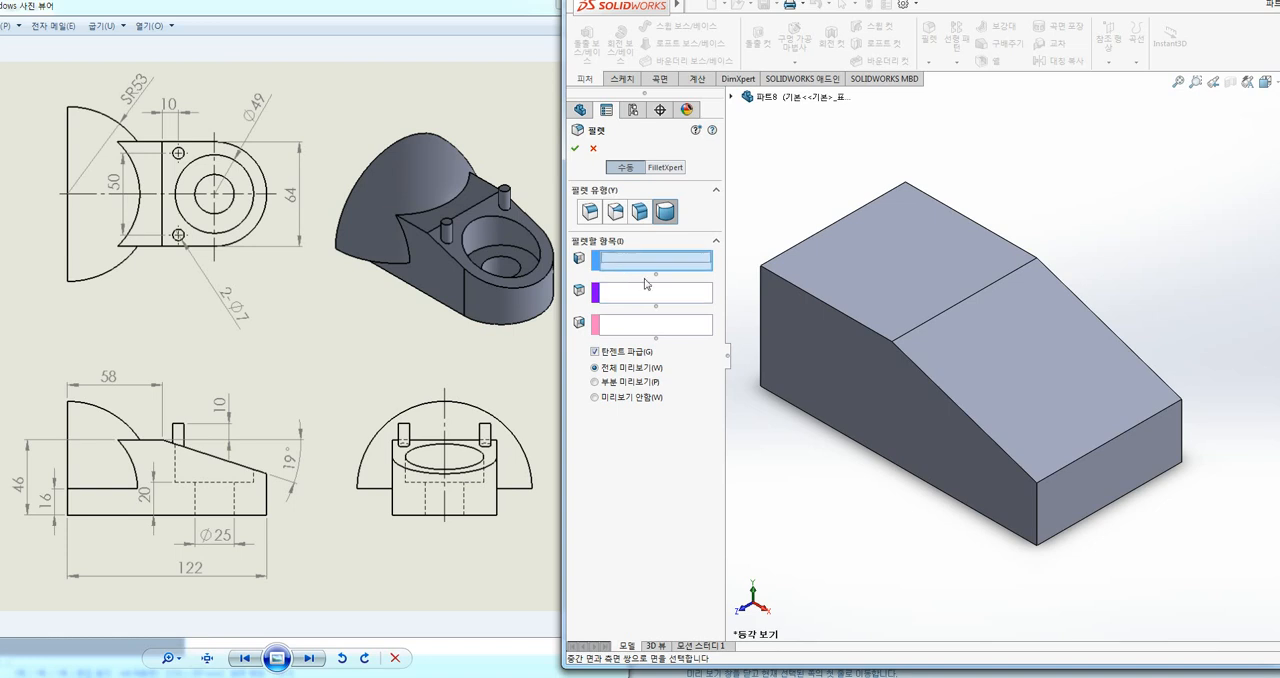
pyautogui.click(961, 456)
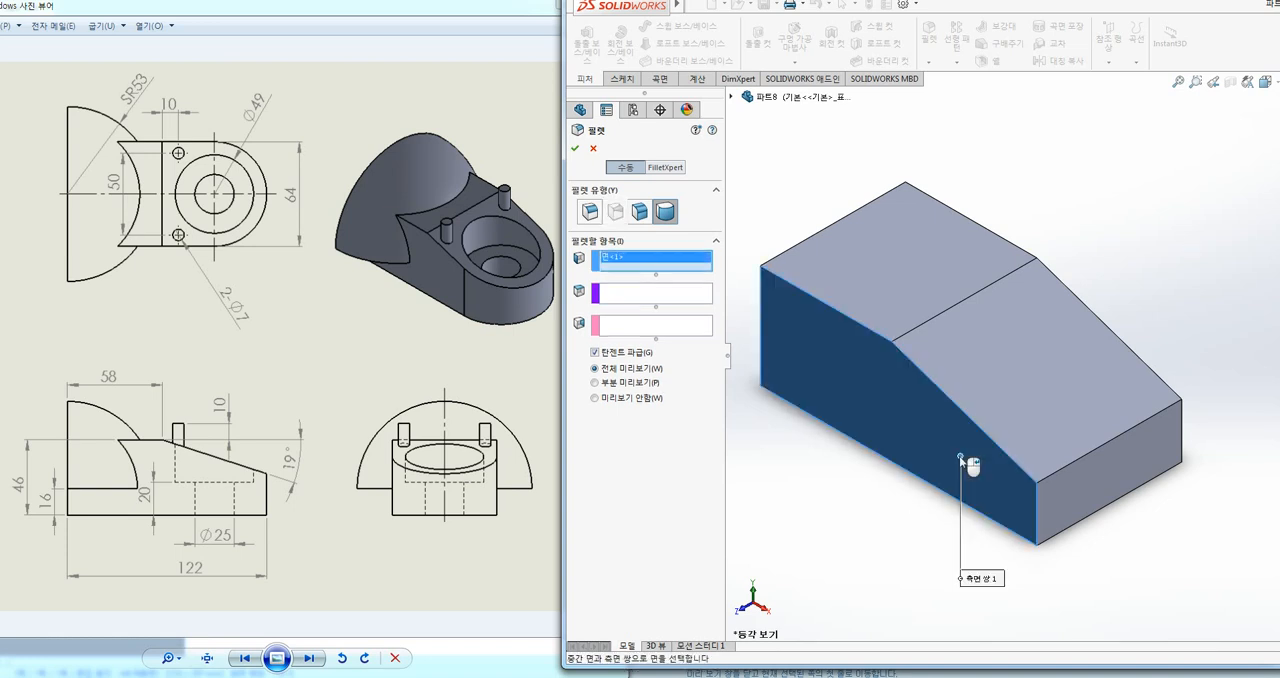
pyautogui.click(640, 294)
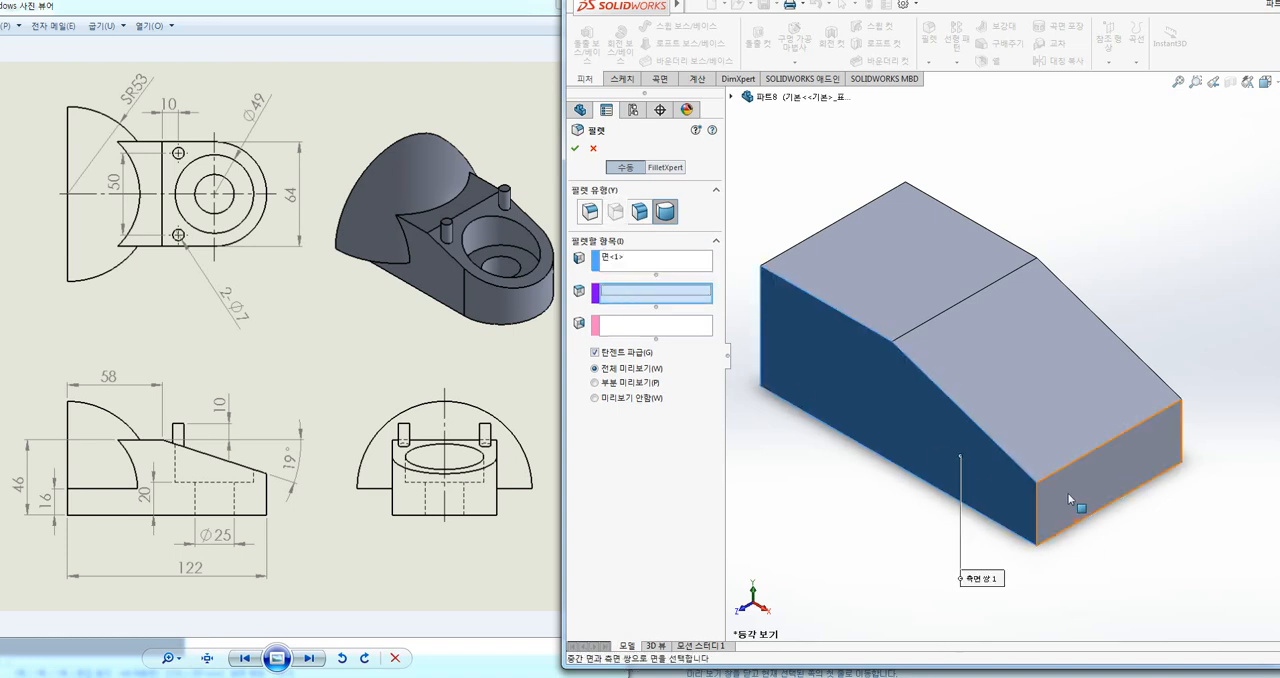
pyautogui.click(1068, 493)
pyautogui.click(624, 321)
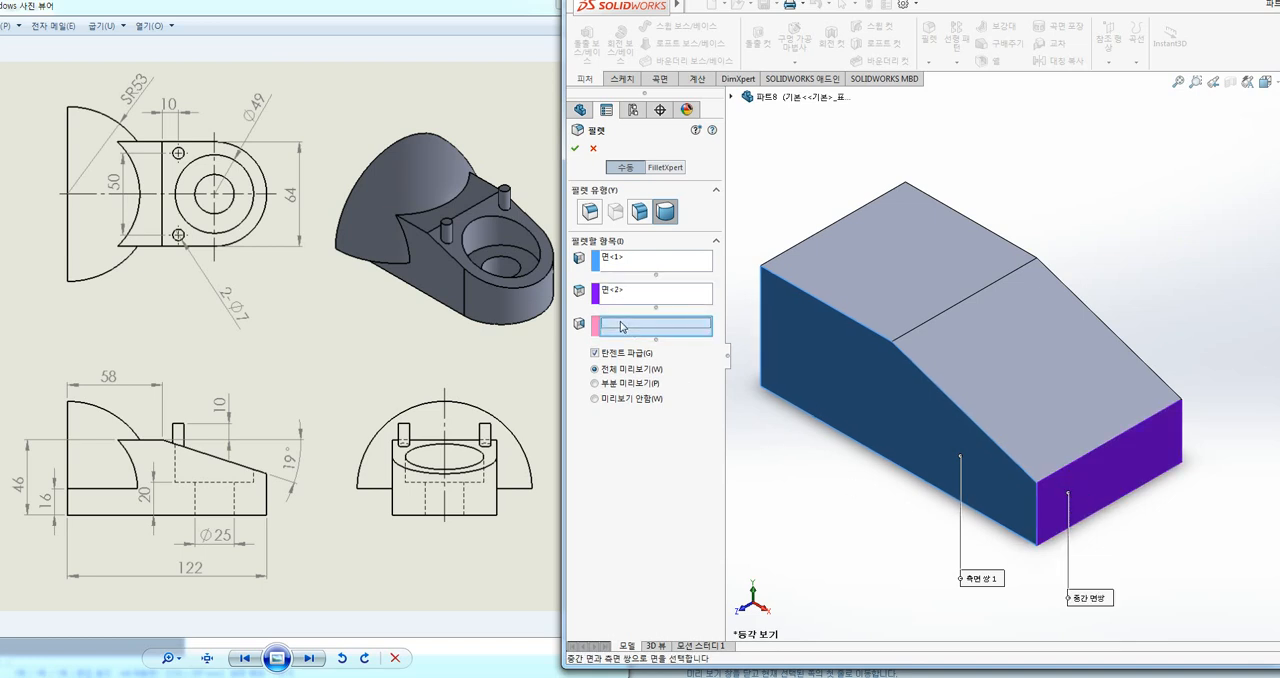
pyautogui.moveTo(1236, 524); pyautogui.dragTo(1145, 497, button='middle')
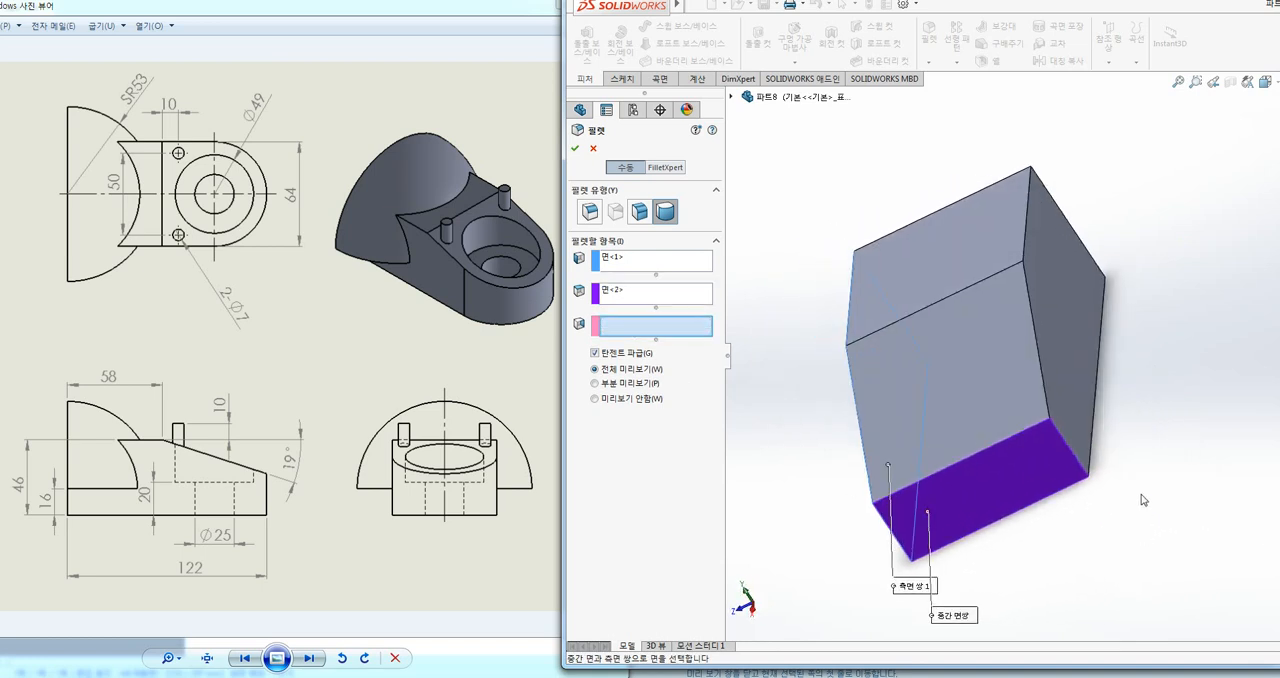
pyautogui.click(1077, 410)
pyautogui.moveTo(1096, 554); pyautogui.dragTo(1181, 549, button='middle')
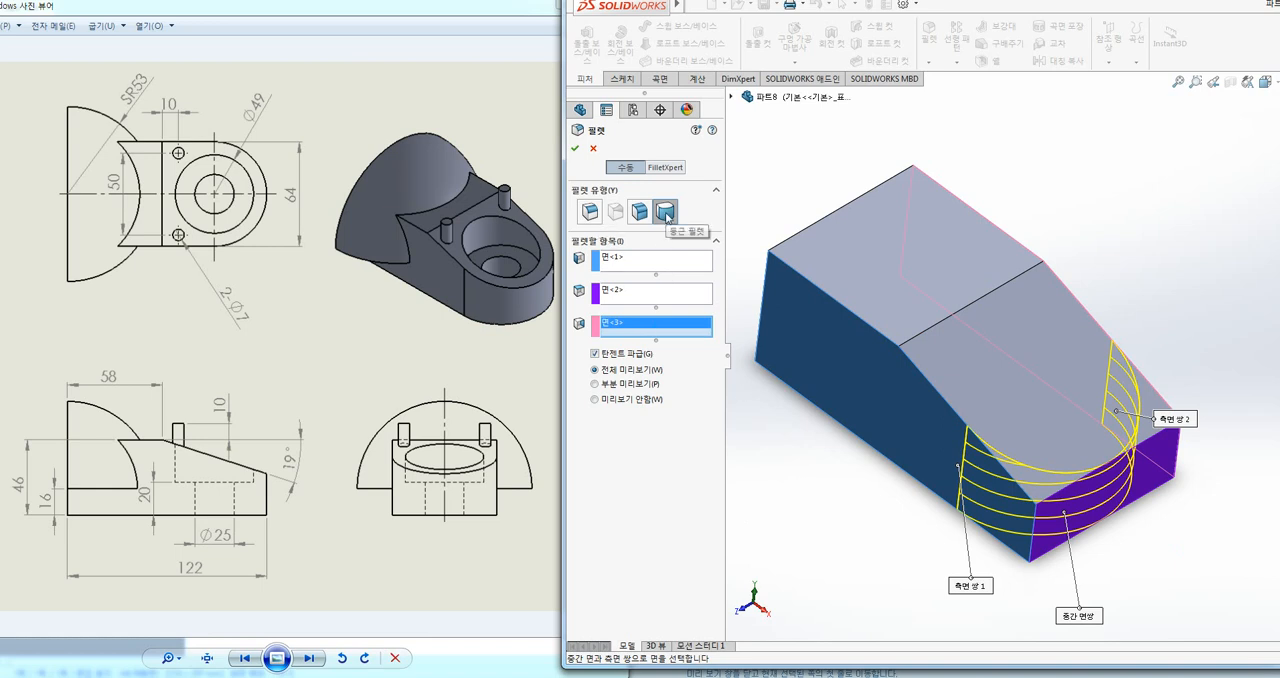
pyautogui.click(575, 148)
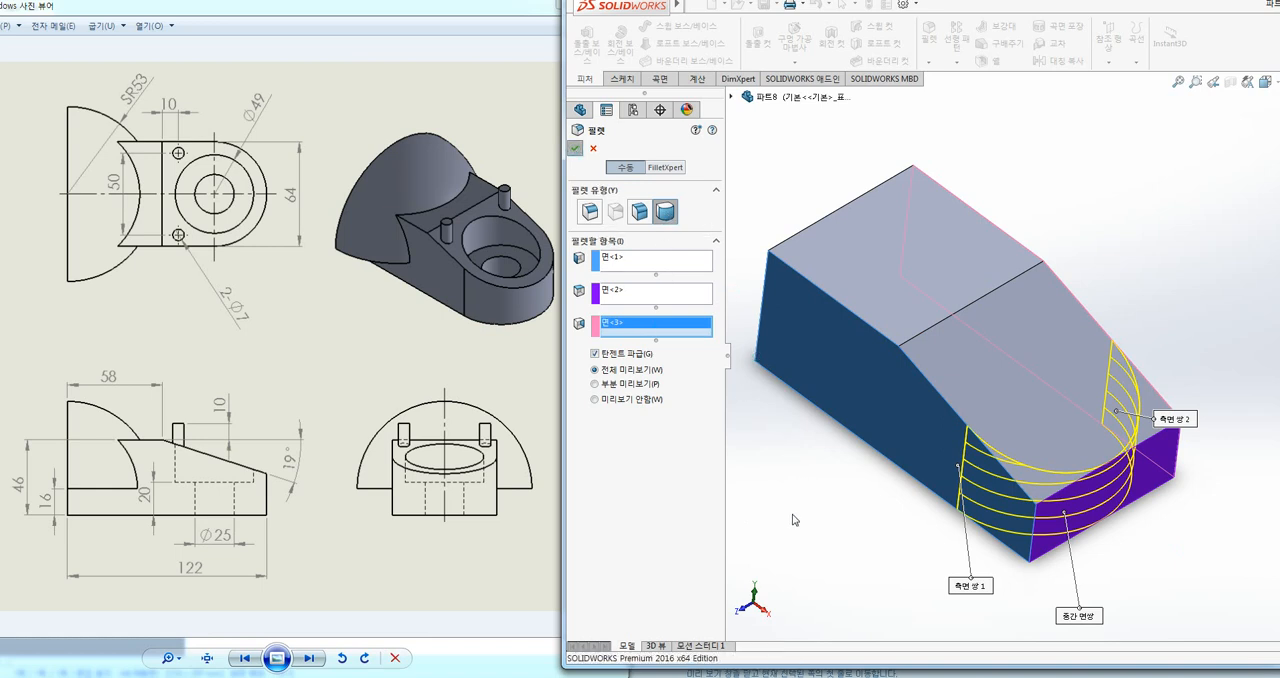
pyautogui.moveTo(799, 533); pyautogui.dragTo(820, 560, button='middle')
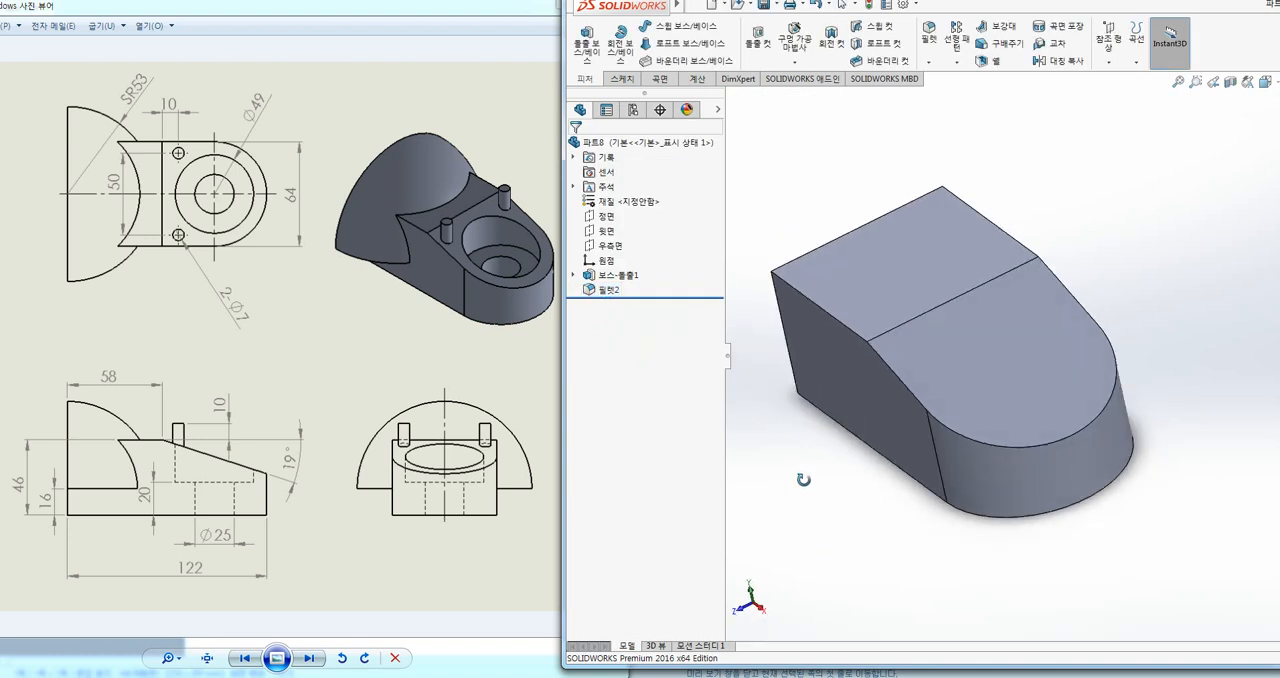
pyautogui.moveTo(1127, 516); pyautogui.dragTo(1144, 564, button='middle')
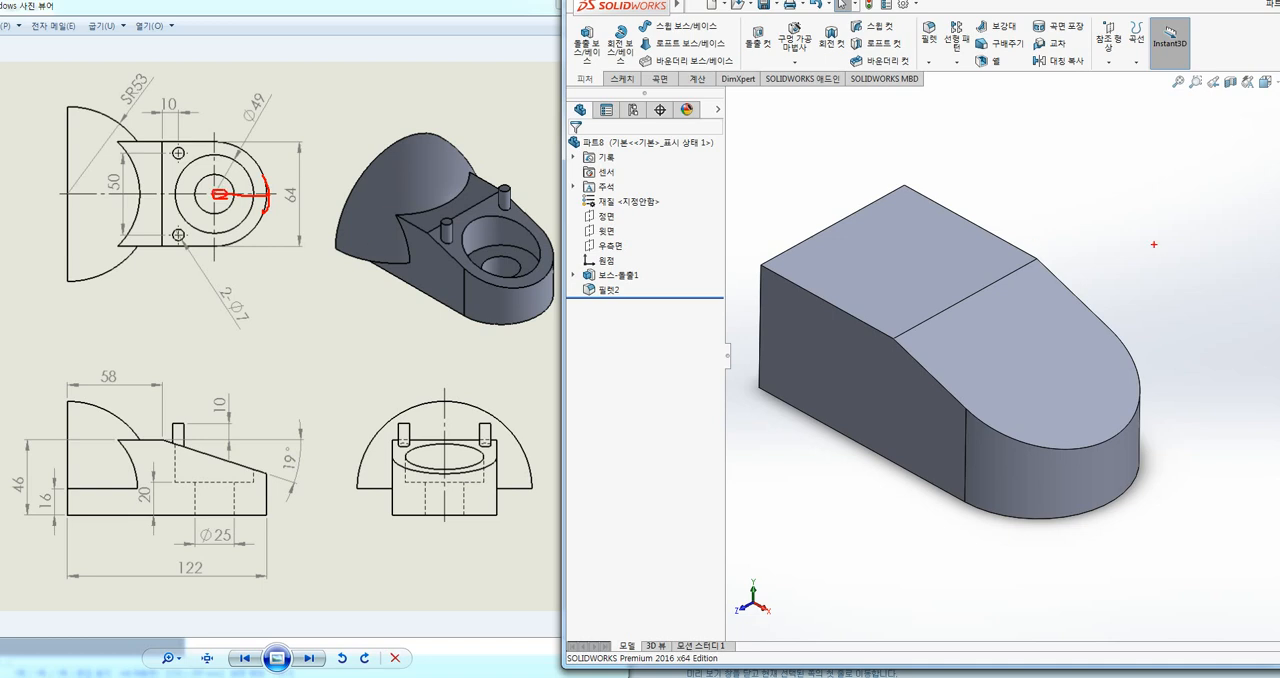
pyautogui.press('Escape')
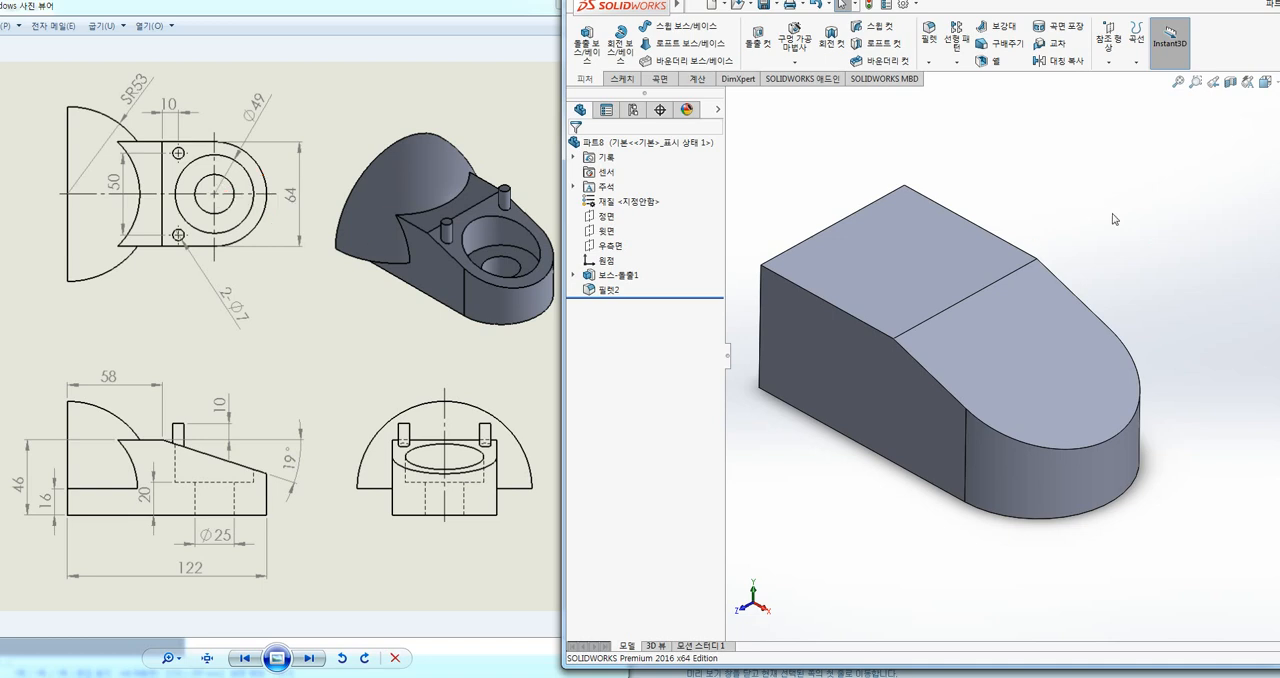
pyautogui.click(1026, 358)
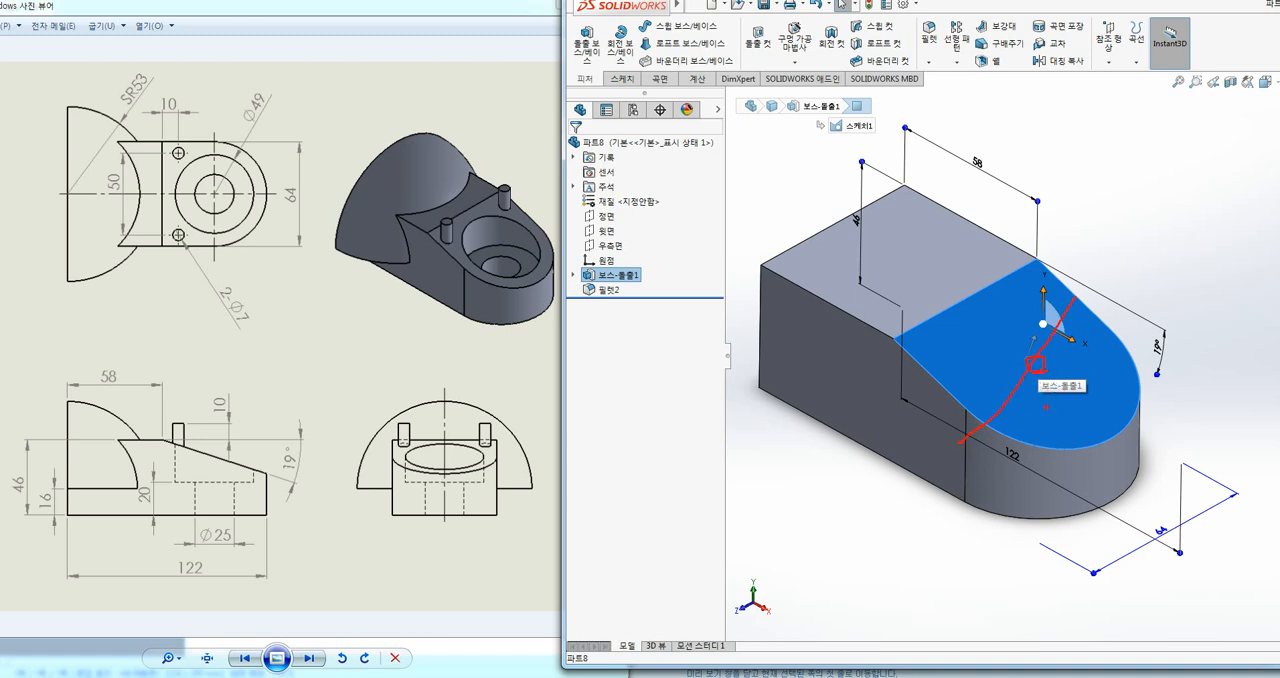
pyautogui.press('Escape')
pyautogui.moveTo(1036, 322); pyautogui.dragTo(1030, 452)
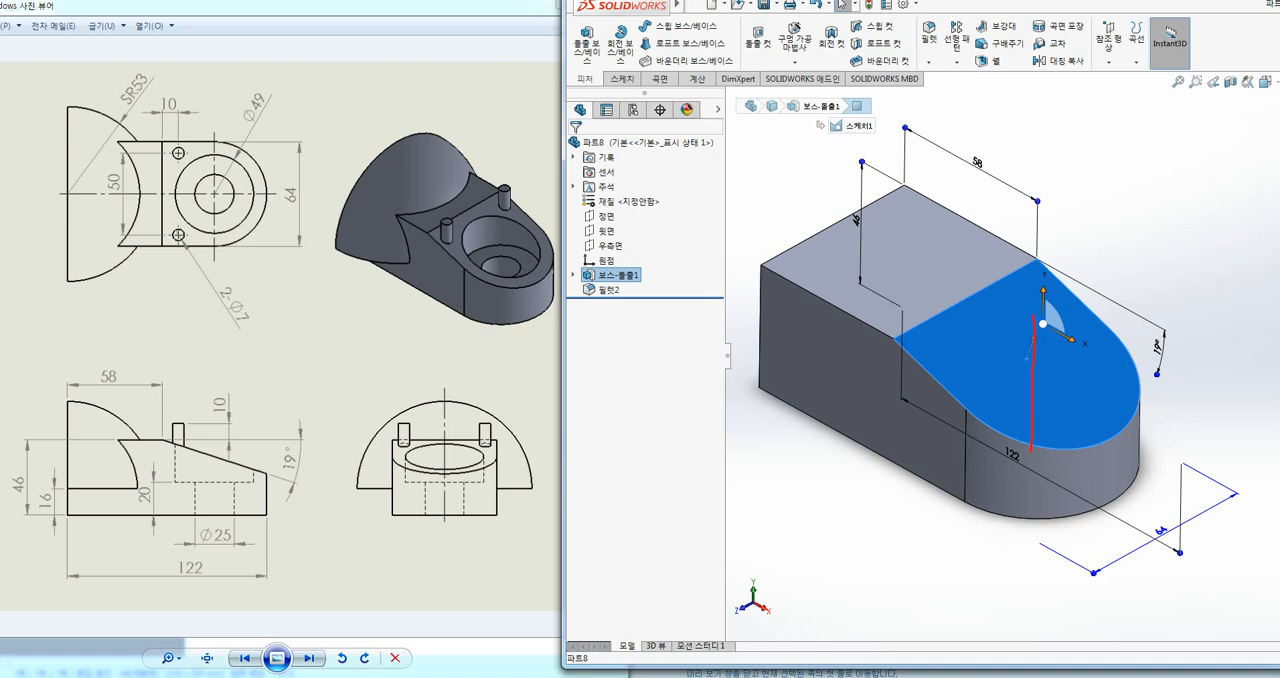
pyautogui.press('Escape')
pyautogui.click(1143, 208)
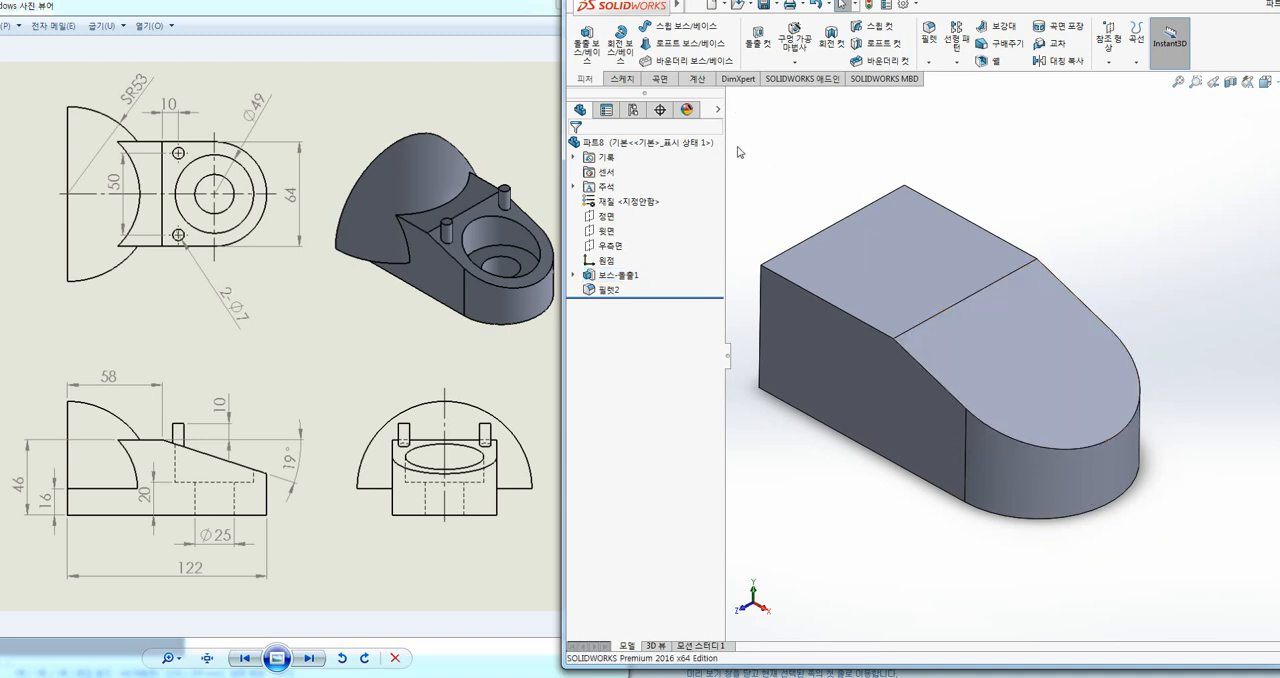
# Step: Sketch a point on the flat top face's plane, coincident with the centre of the rounded end's arc, and exit the sketch
pyautogui.click(621, 79)
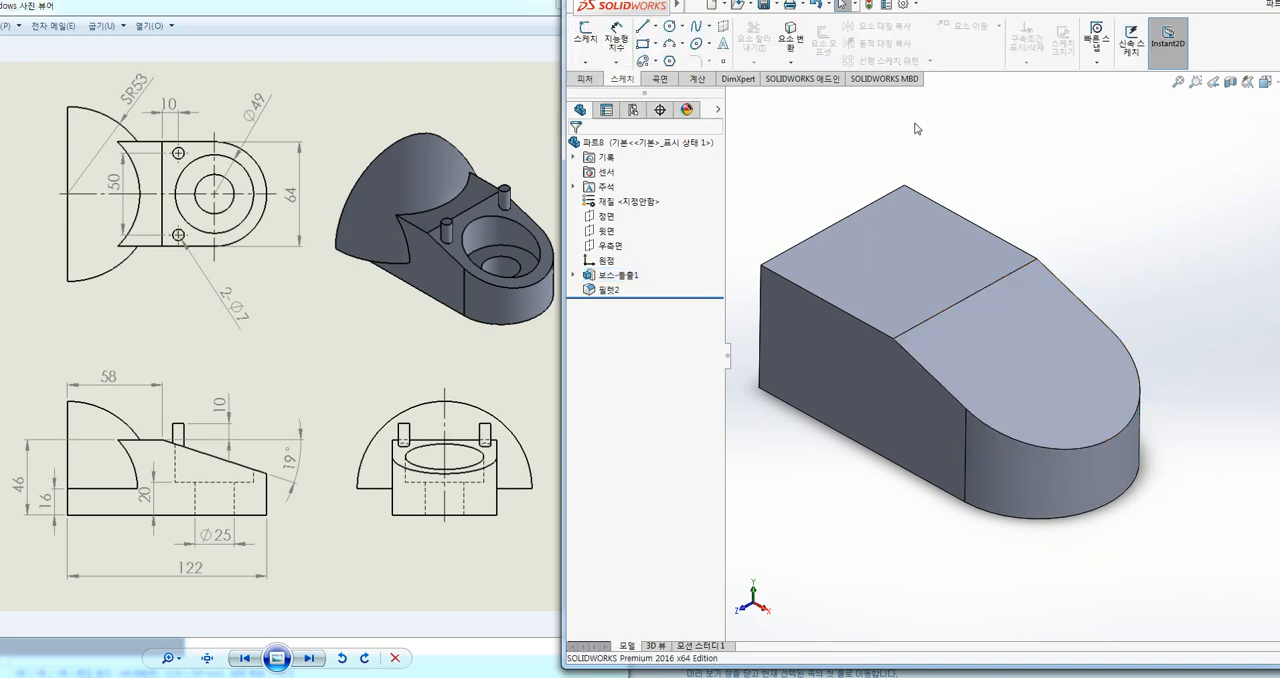
pyautogui.click(903, 267)
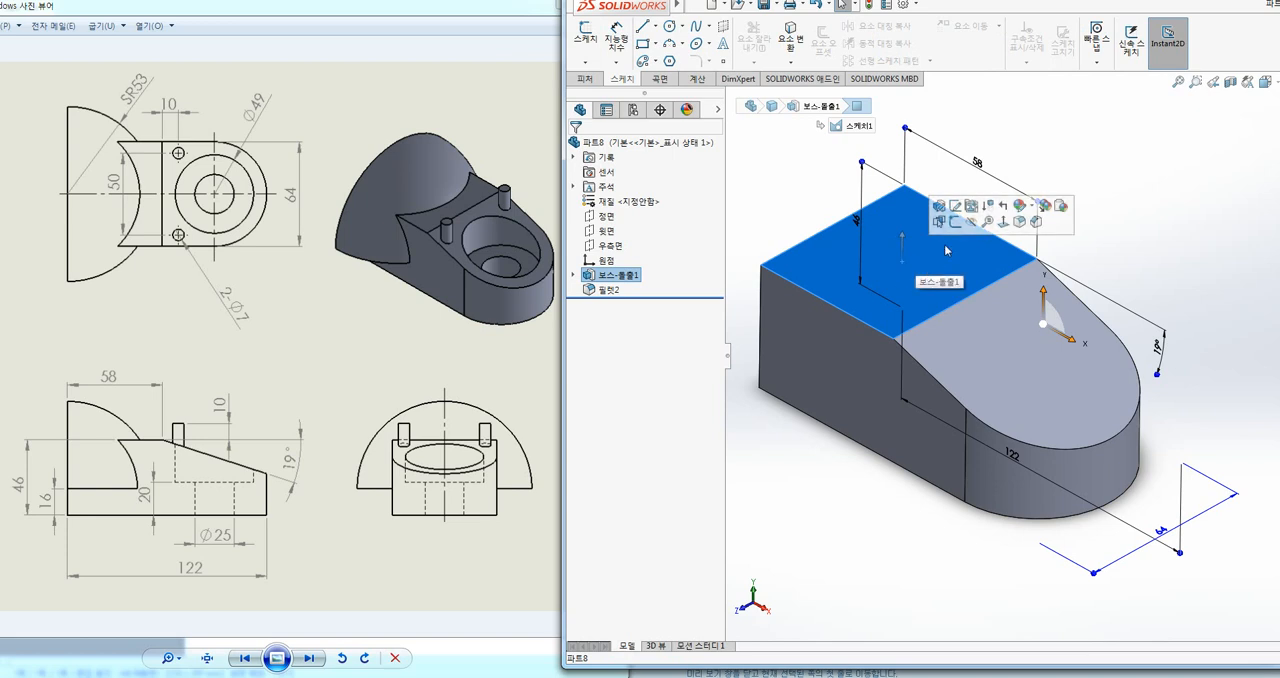
pyautogui.click(956, 223)
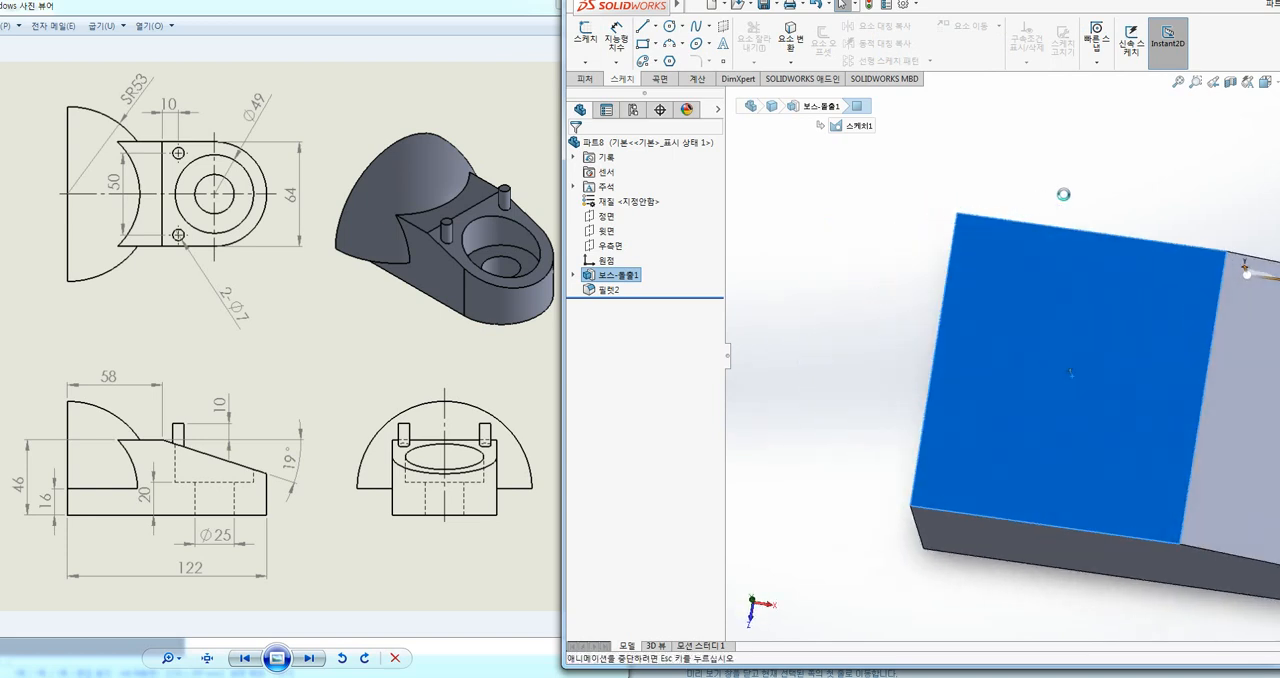
pyautogui.click(1069, 168)
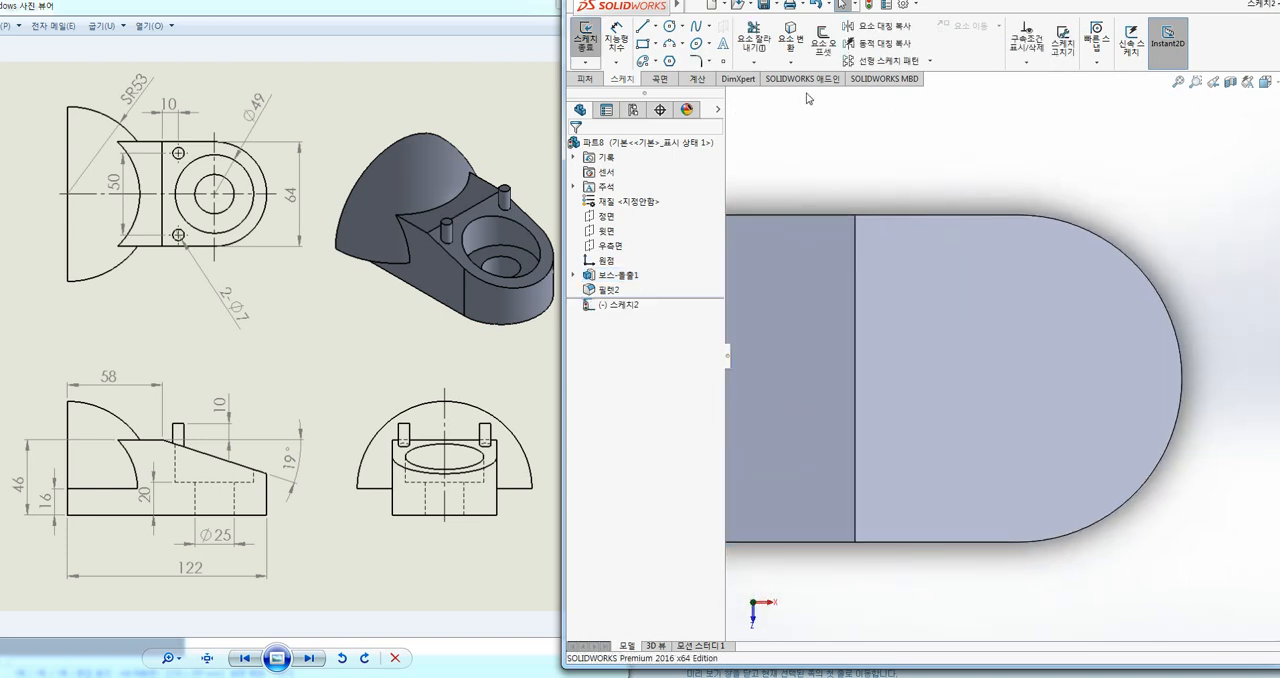
pyautogui.click(724, 64)
pyautogui.click(1019, 379)
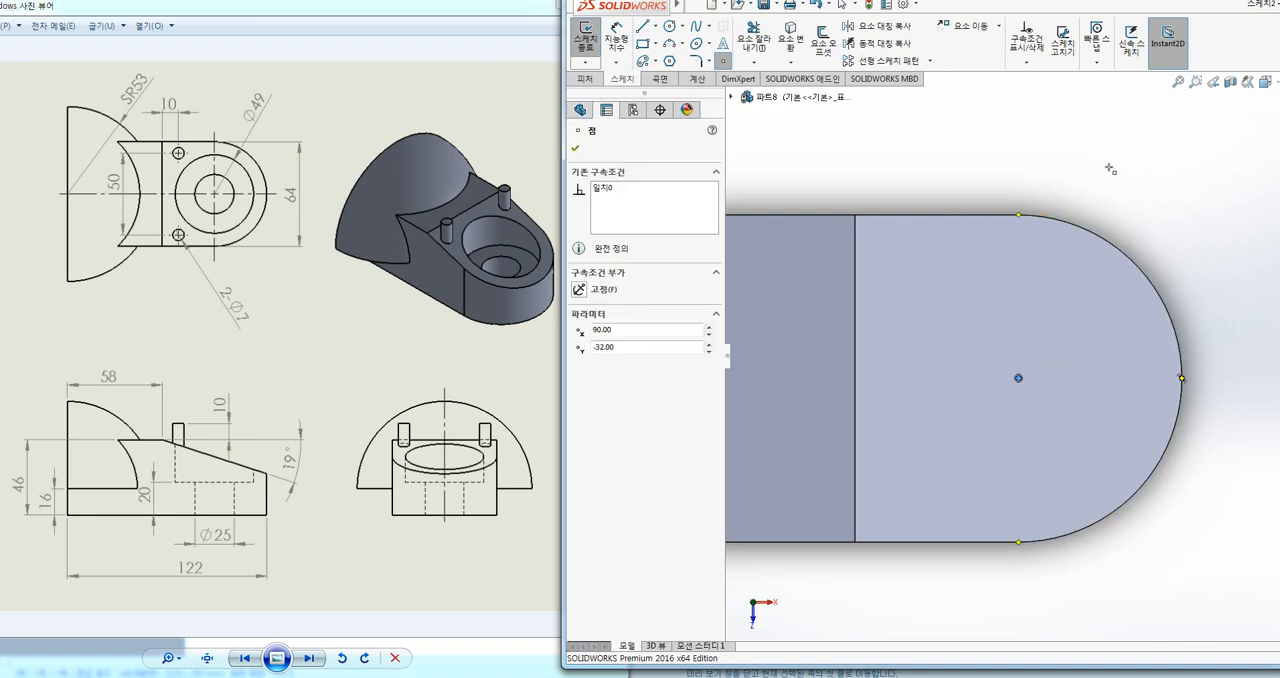
pyautogui.click(588, 47)
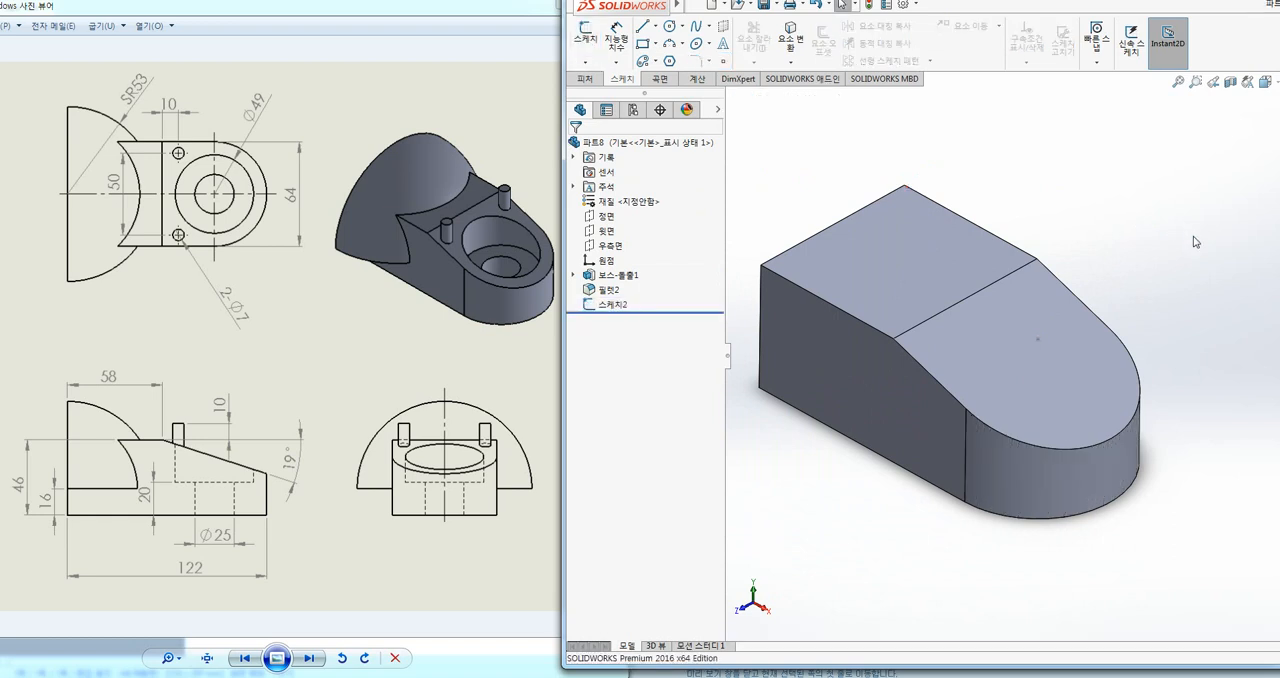
# Step: Start a KS counterbore hole in the Hole Wizard with custom sizing, 25 mm through-hole diameter and 49 mm counterbore diameter
pyautogui.keyDown('ctrl'); pyautogui.moveTo(1063, 180); pyautogui.dragTo(1071, 191, button='middle'); pyautogui.keyUp('ctrl')
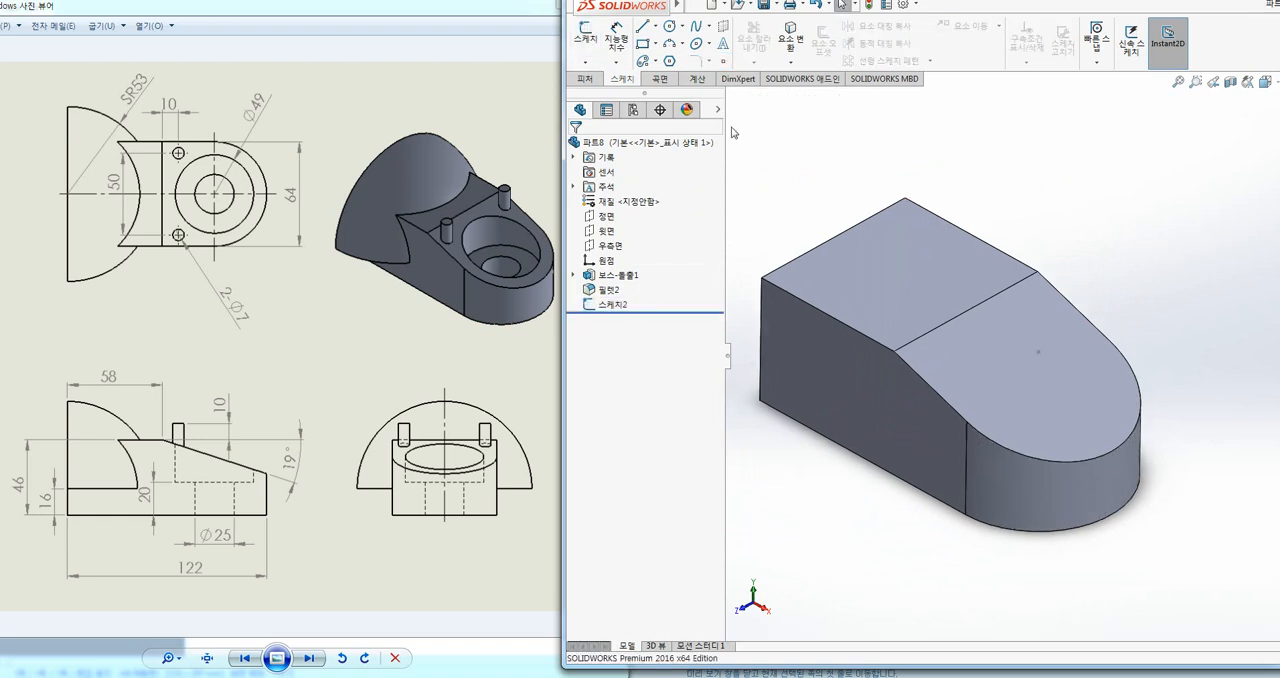
pyautogui.click(593, 82)
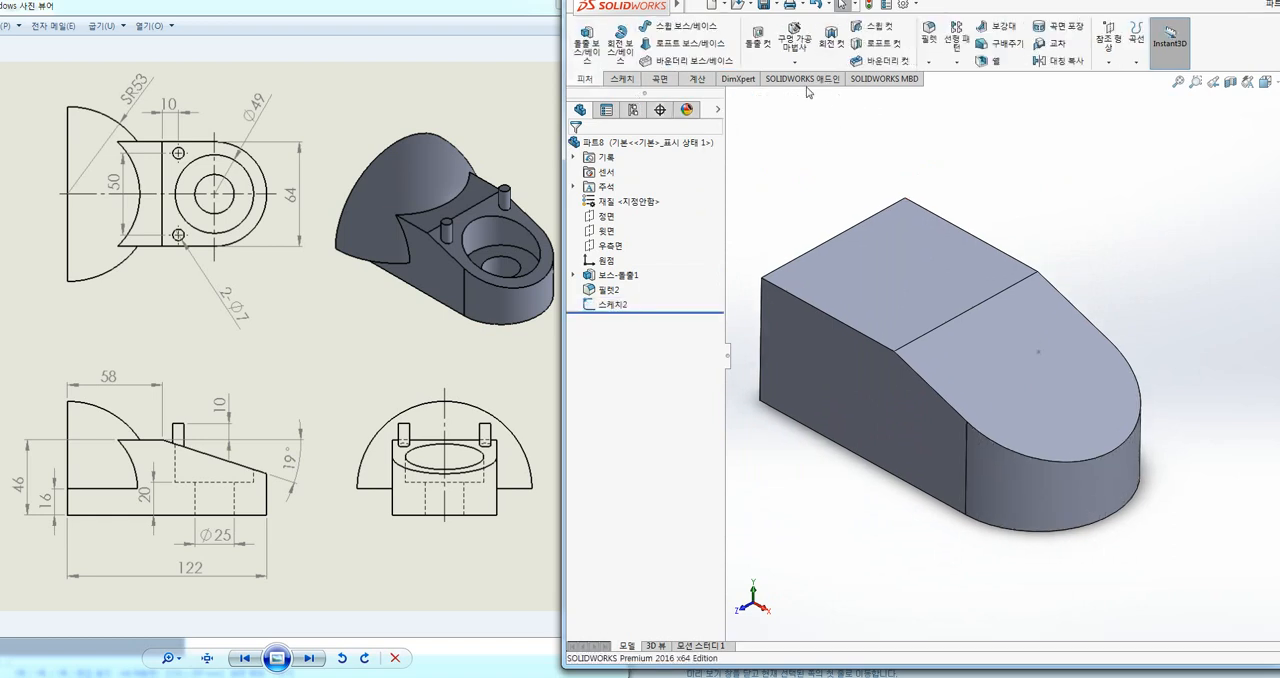
pyautogui.click(794, 42)
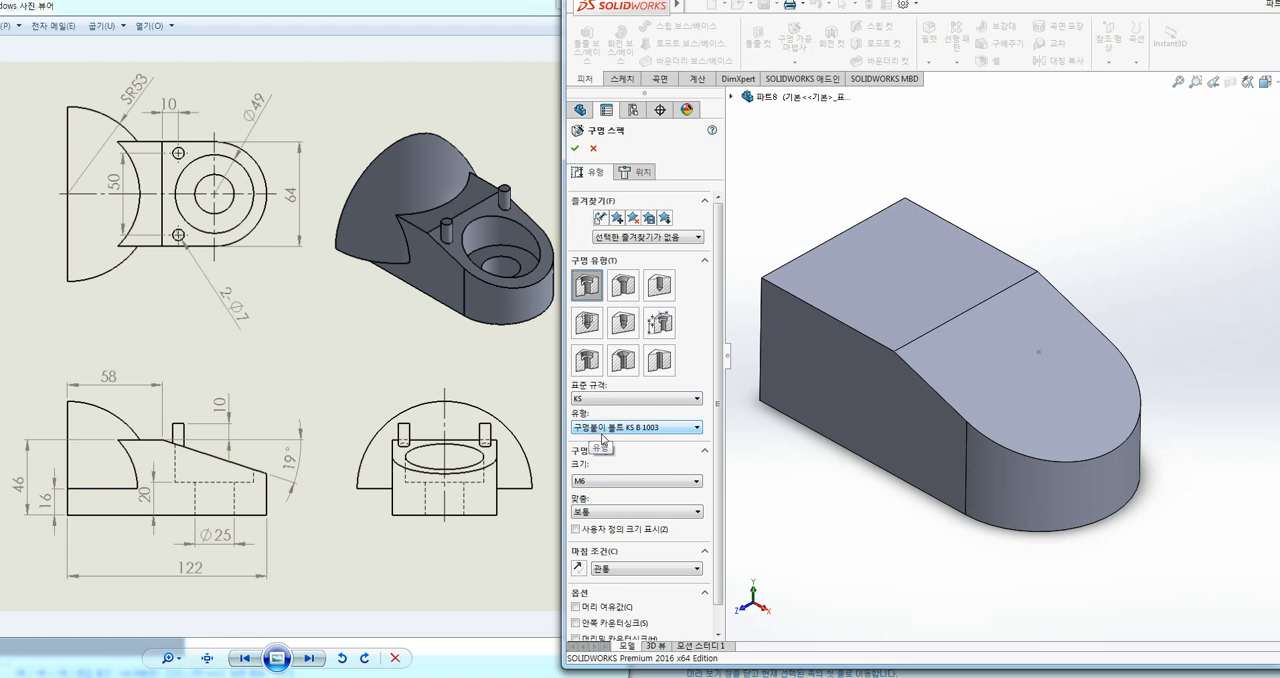
pyautogui.scroll(-1, 715, 461)
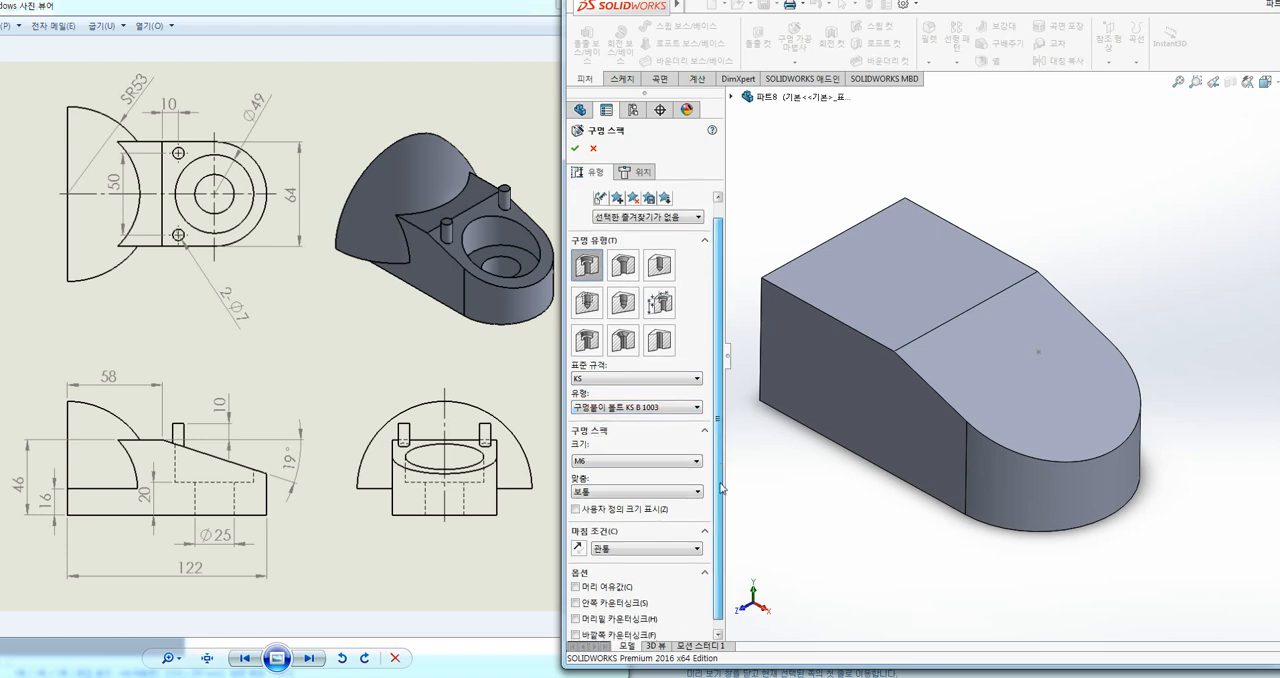
pyautogui.click(603, 506)
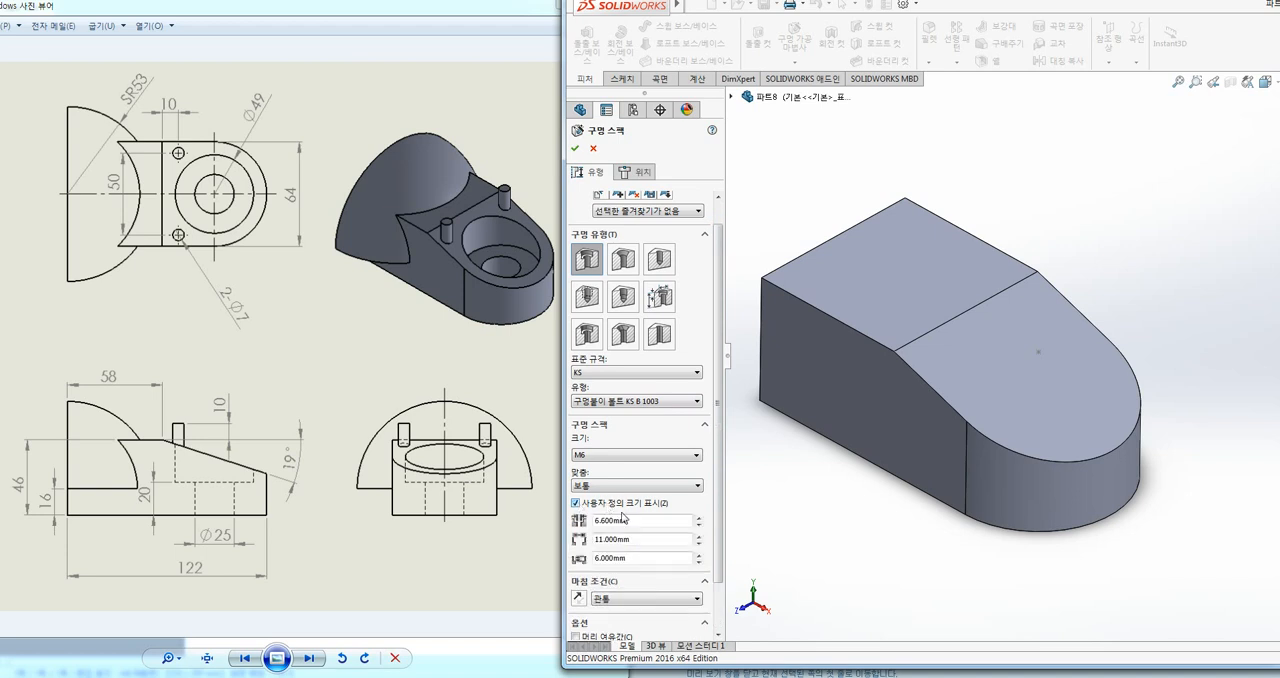
pyautogui.doubleClick(597, 520)
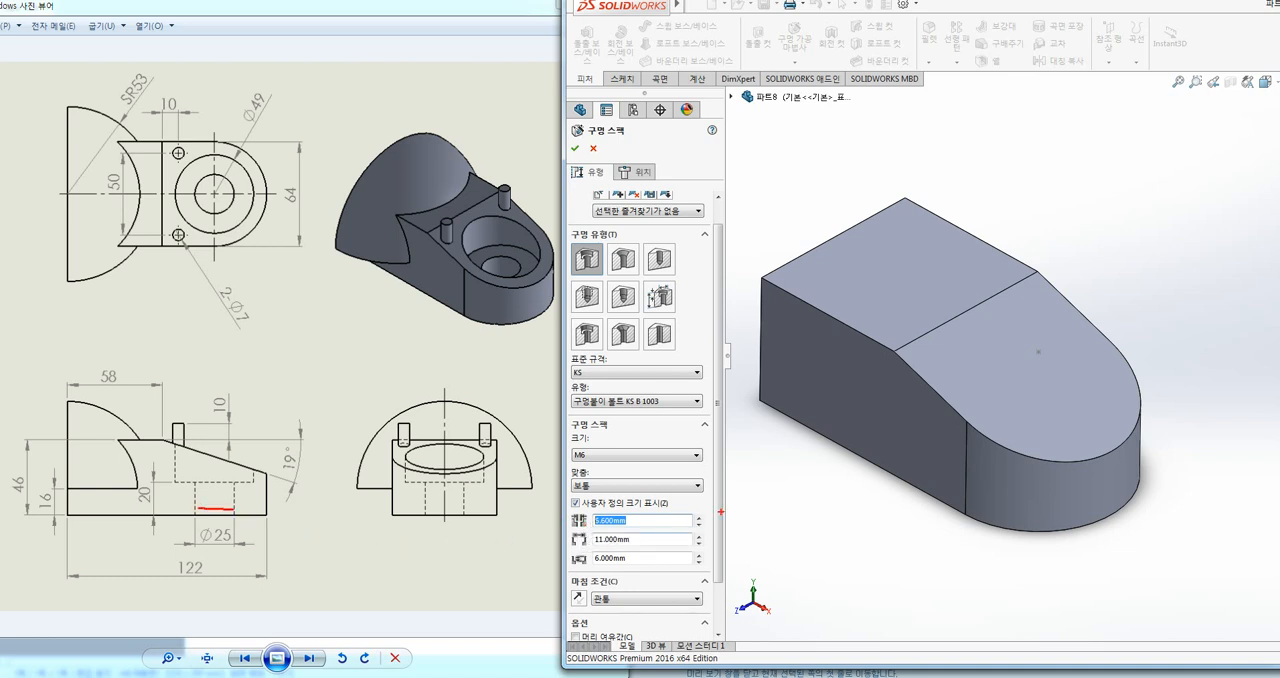
pyautogui.write('25')
pyautogui.press('Tab')
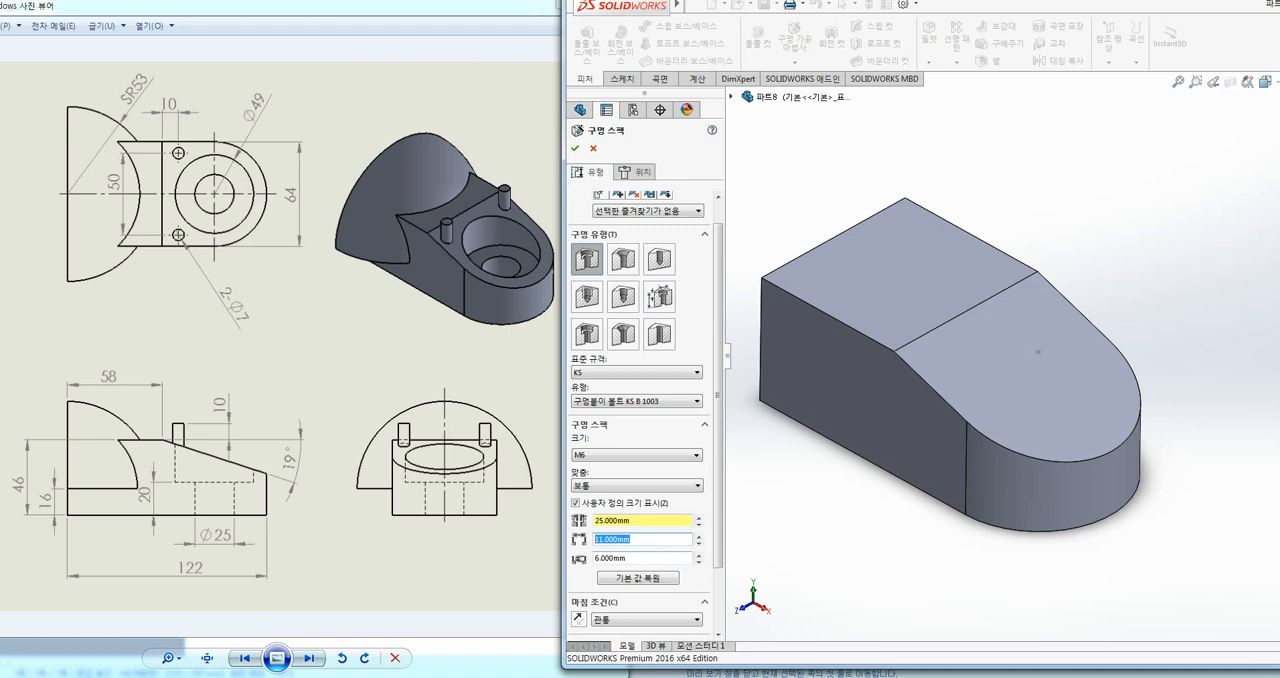
pyautogui.write('49')
pyautogui.press('Return')
pyautogui.press('Tab')
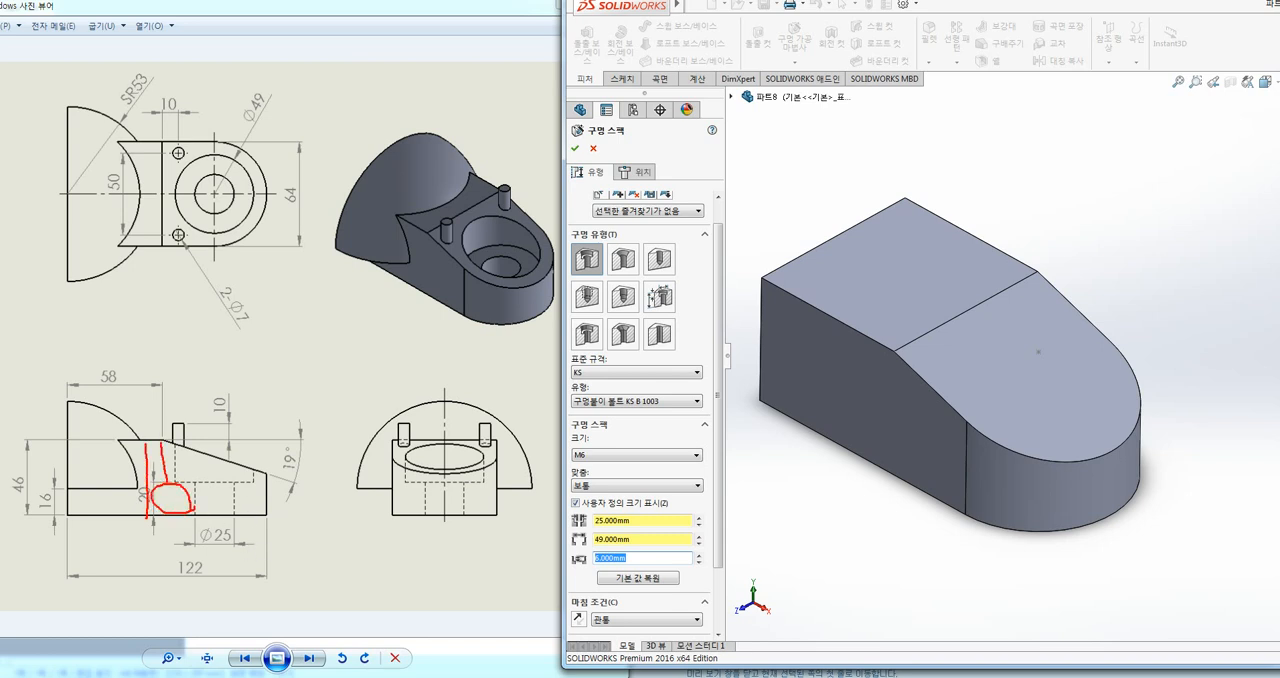
# Step: Set the counterbore depth to 26 mm
pyautogui.press('Escape')
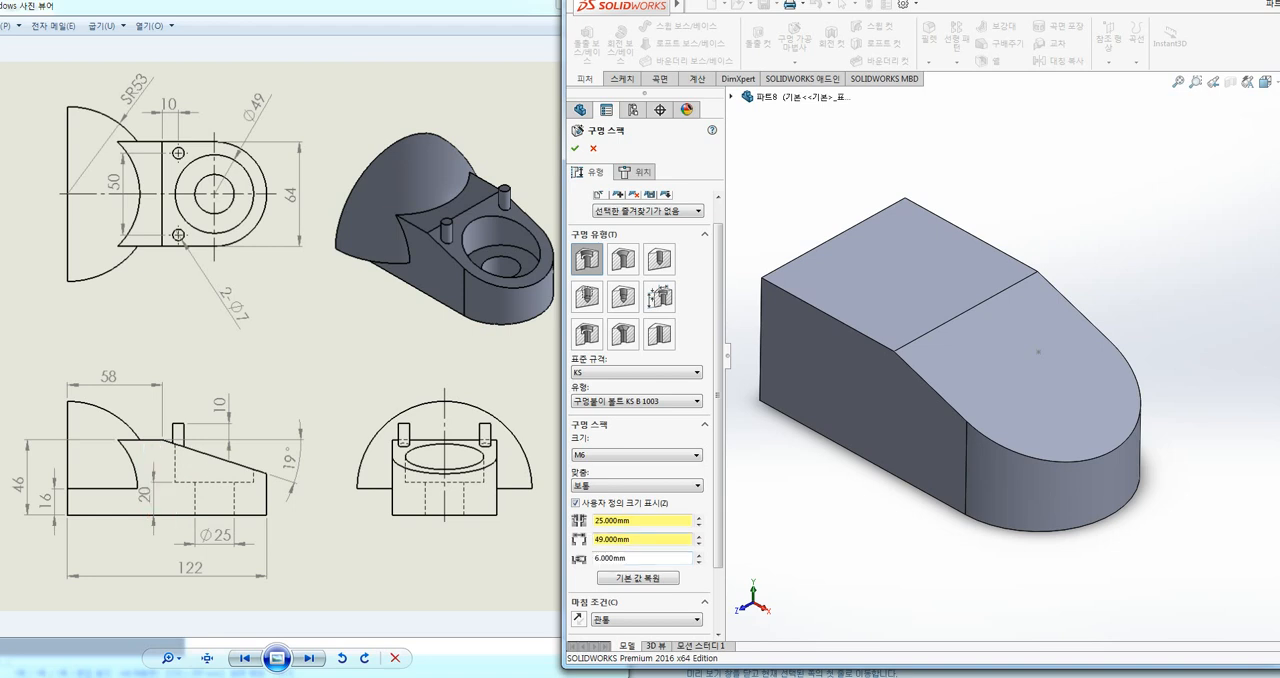
pyautogui.moveTo(637, 557); pyautogui.dragTo(575, 558)
pyautogui.write('2')
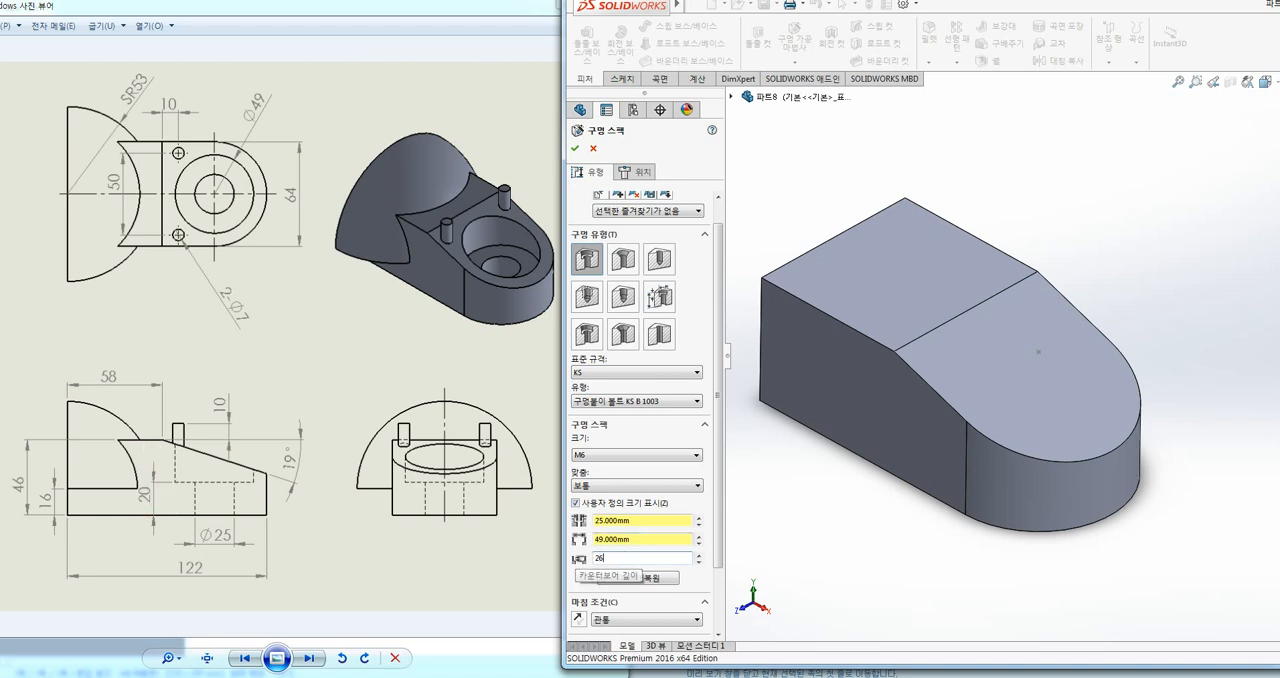
pyautogui.write('6')
pyautogui.press('Return')
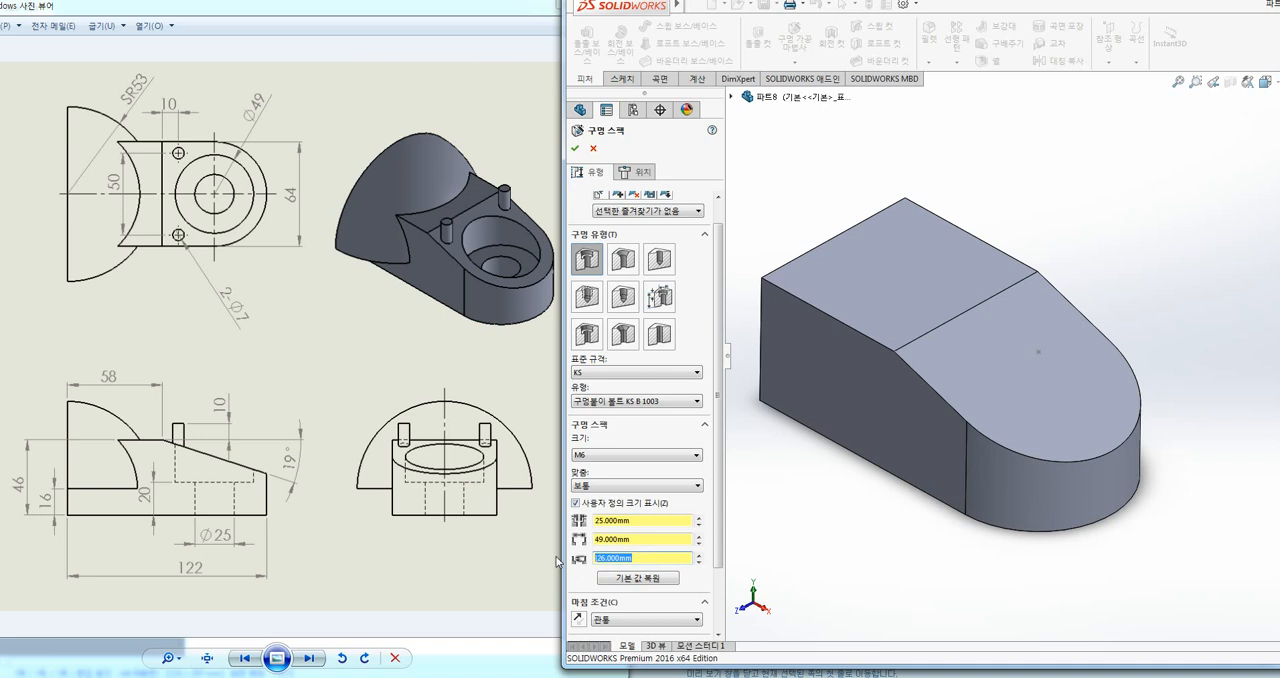
pyautogui.write('26')
pyautogui.scroll(-2, 645, 560)
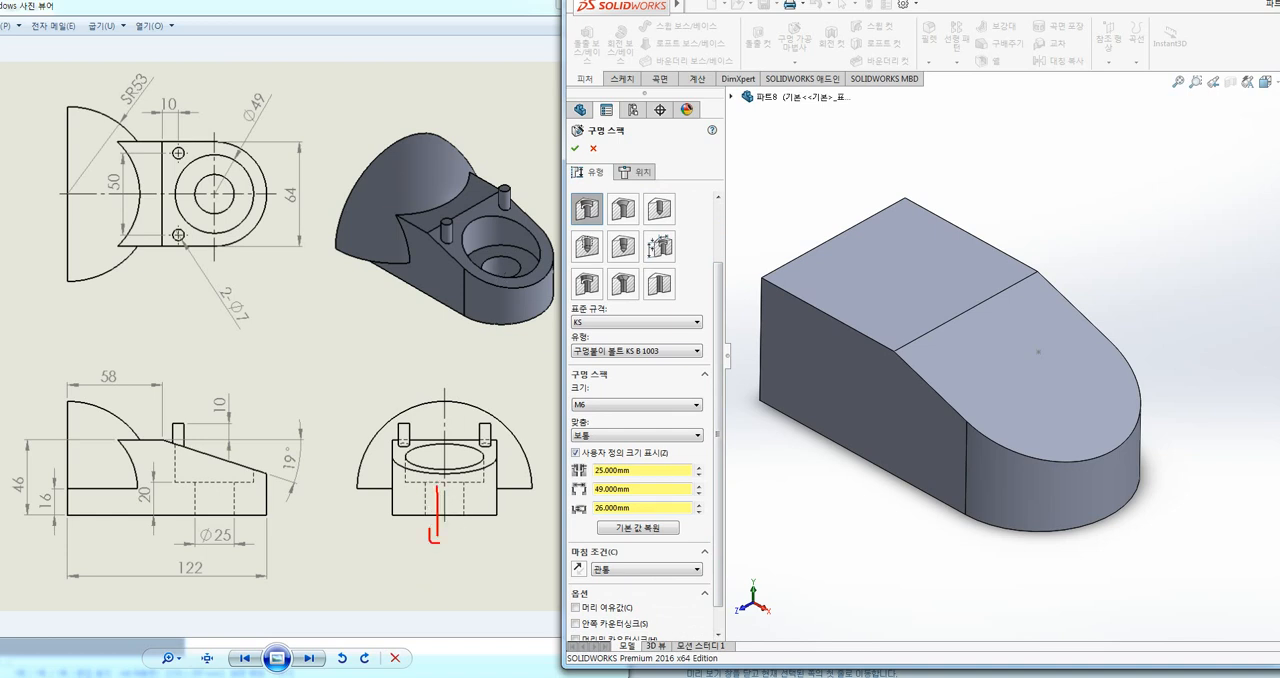
pyautogui.moveTo(224, 526); pyautogui.dragTo(239, 518)
pyautogui.moveTo(656, 578)
pyautogui.mouseDown()
pyautogui.moveTo(546, 567)
pyautogui.moveTo(628, 574)
pyautogui.mouseUp()
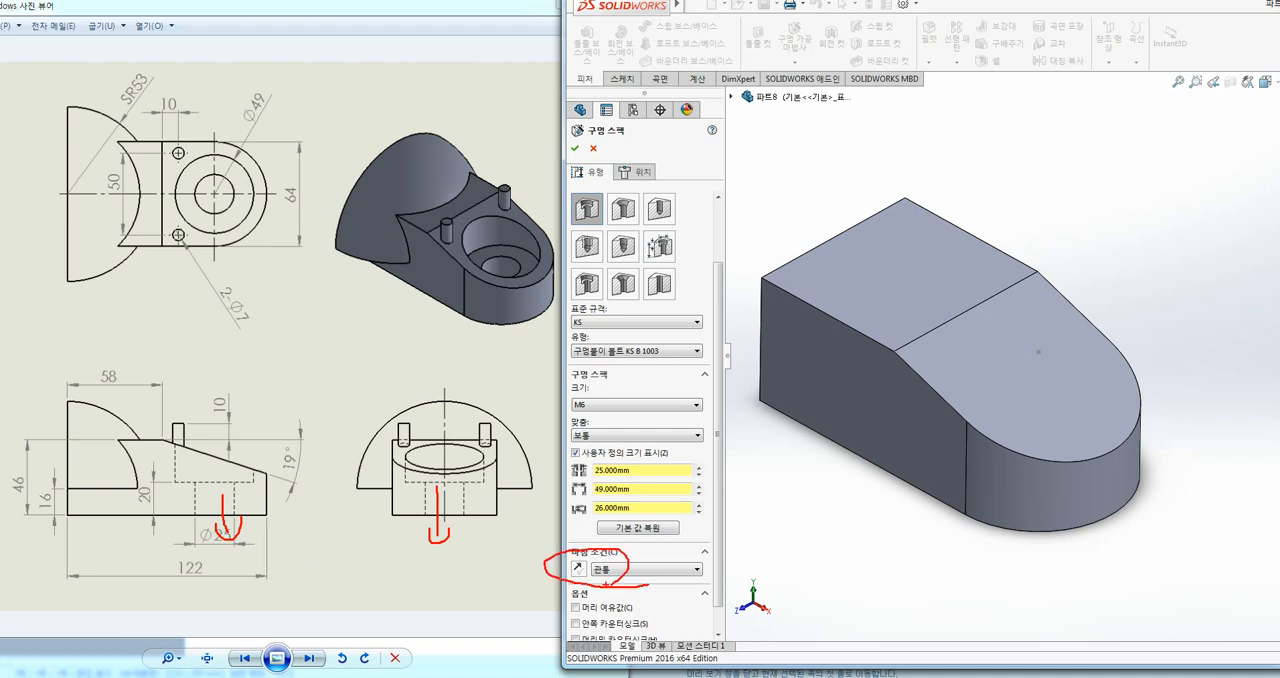
pyautogui.press('Escape')
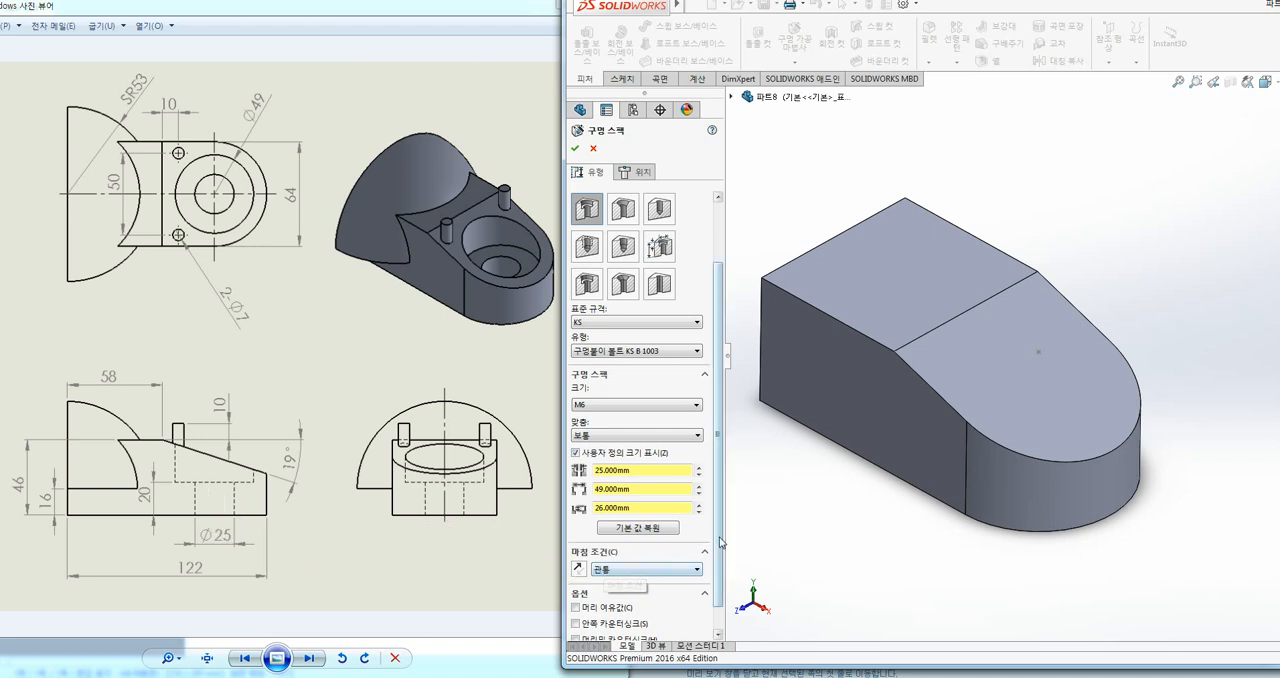
pyautogui.scroll(2, 660, 217)
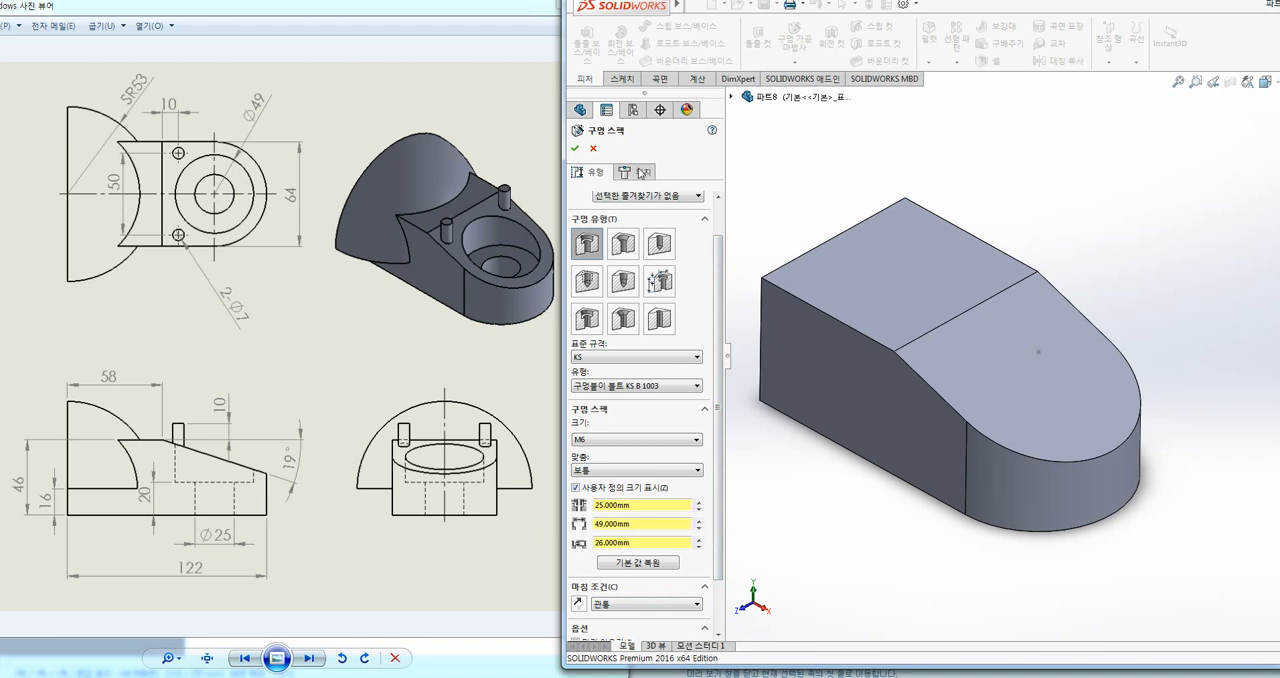
pyautogui.moveTo(632, 183); pyautogui.dragTo(662, 165)
pyautogui.press('Escape')
# Step: Position the counterbore hole with a 3D sketch on the point at the rounded end's centre, and accept the hole
pyautogui.click(643, 172)
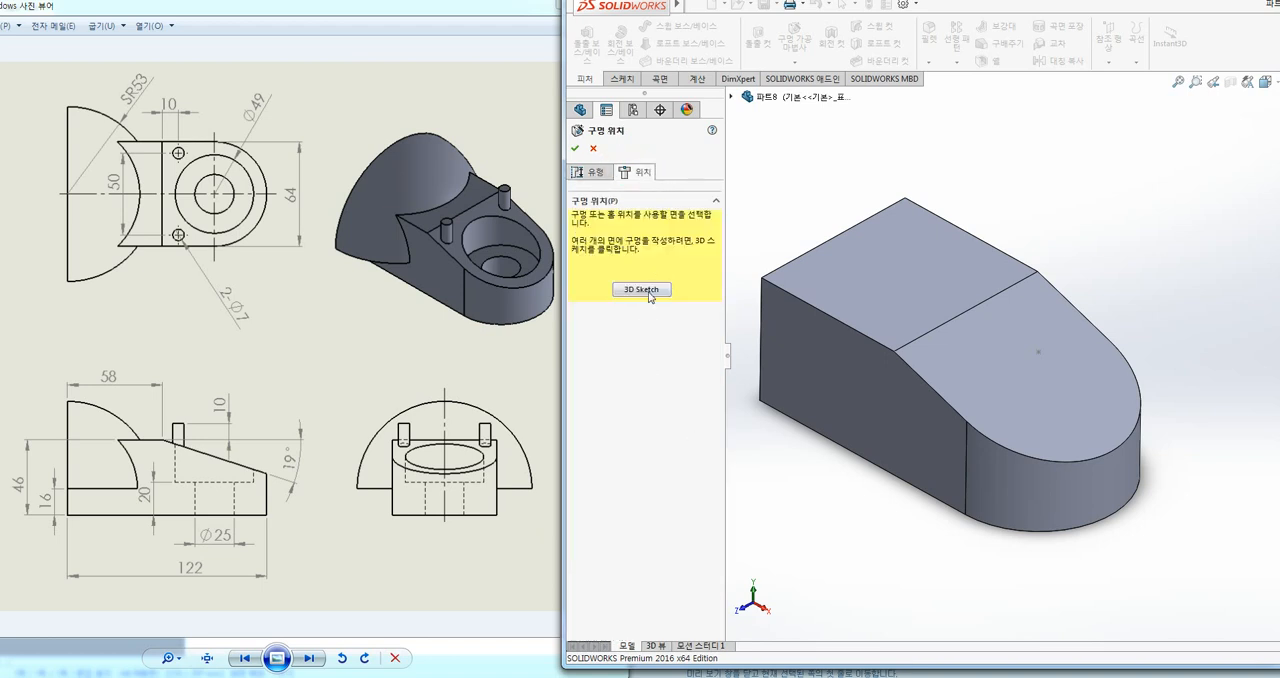
pyautogui.click(640, 290)
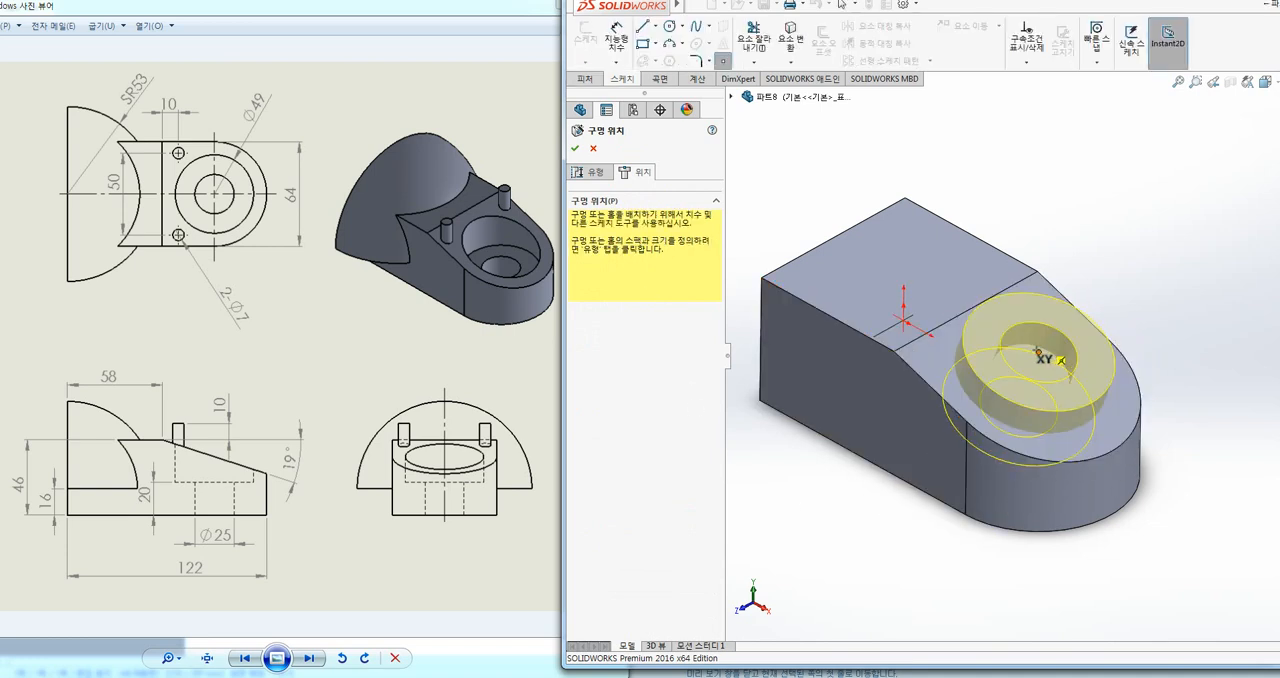
pyautogui.click(1058, 360)
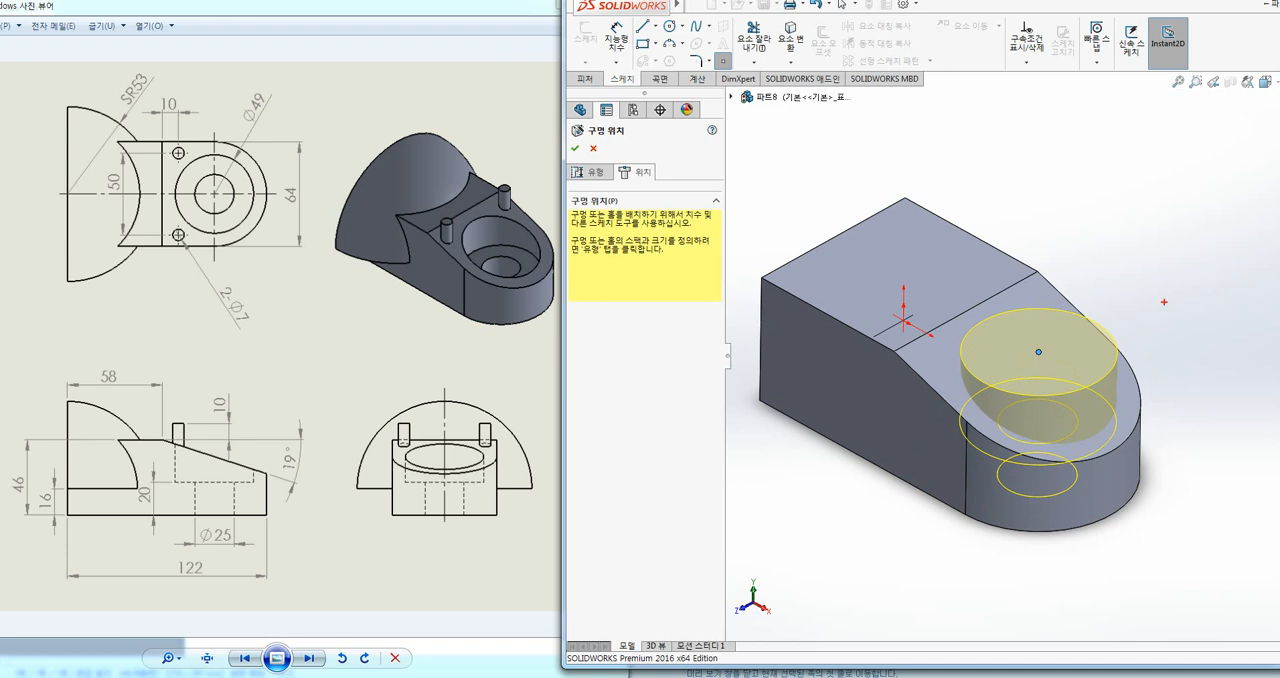
pyautogui.moveTo(1028, 398)
pyautogui.mouseDown()
pyautogui.moveTo(1030, 480)
pyautogui.moveTo(1056, 460)
pyautogui.mouseUp()
pyautogui.press('Escape')
pyautogui.click(575, 148)
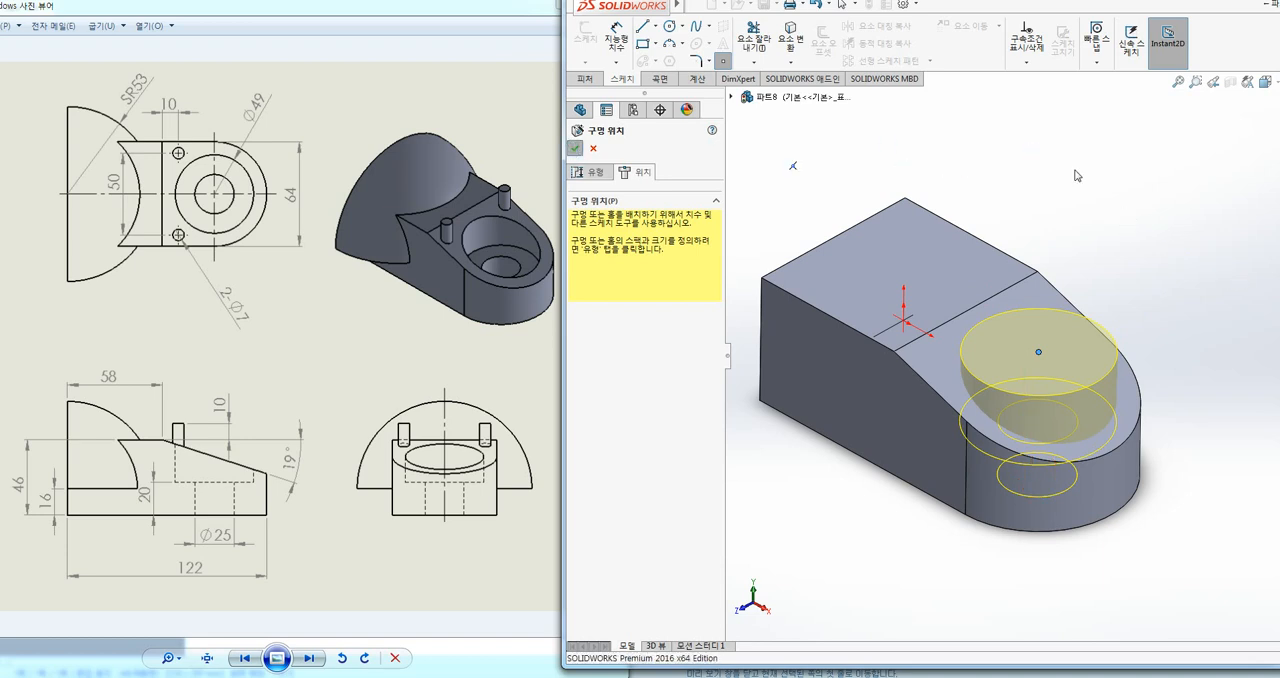
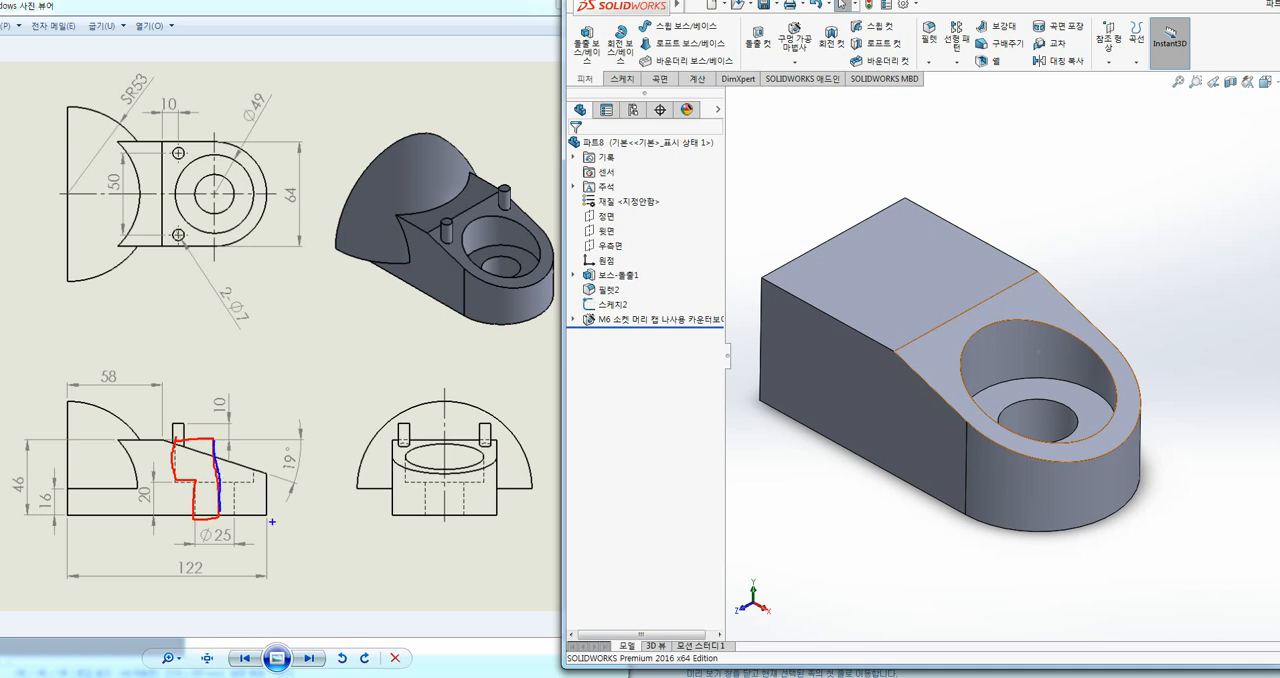
# Step: Undo the counterbore hole on the rounded base body
pyautogui.press('Escape')
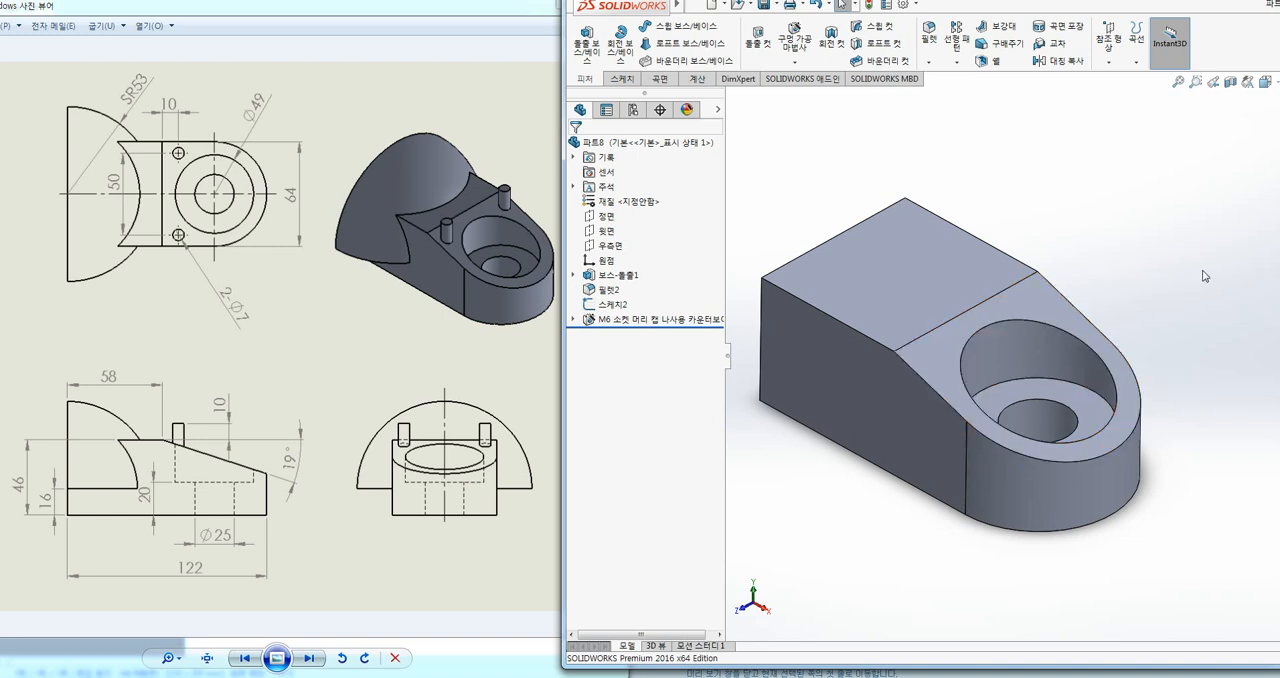
pyautogui.hotkey('ctrl', 'z')
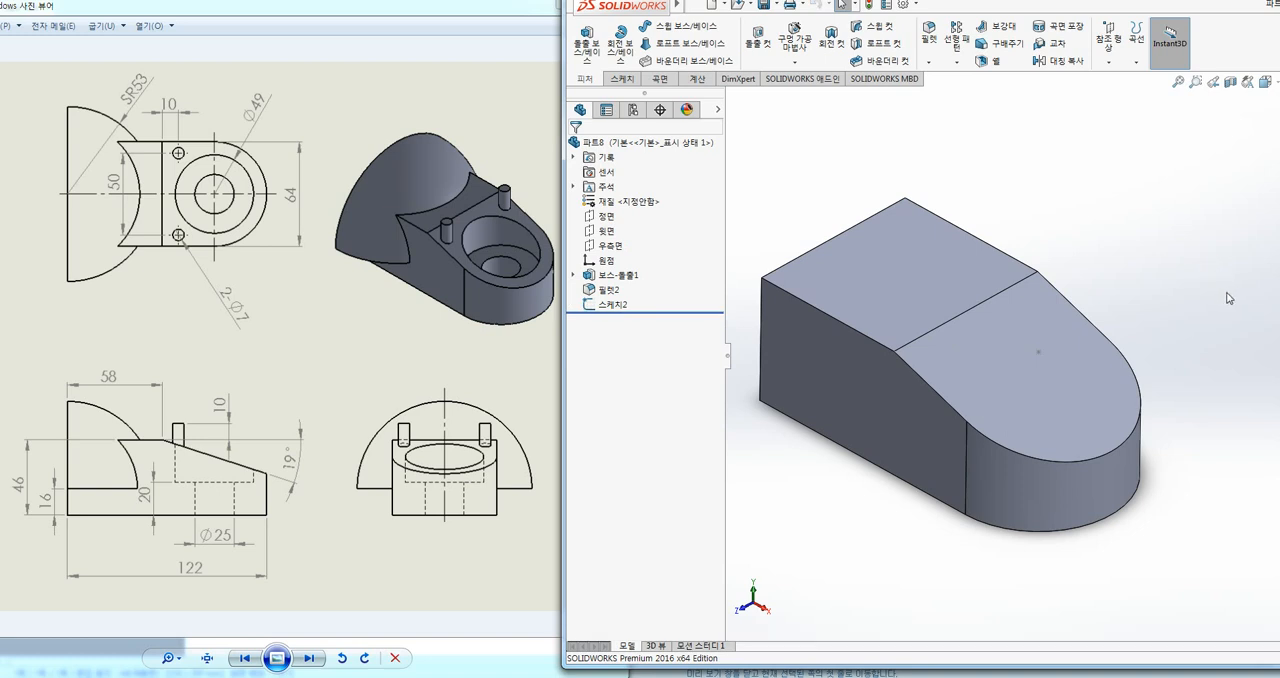
pyautogui.moveTo(824, 231)
pyautogui.mouseDown()
pyautogui.moveTo(1018, 354)
pyautogui.moveTo(1165, 473)
pyautogui.mouseUp()
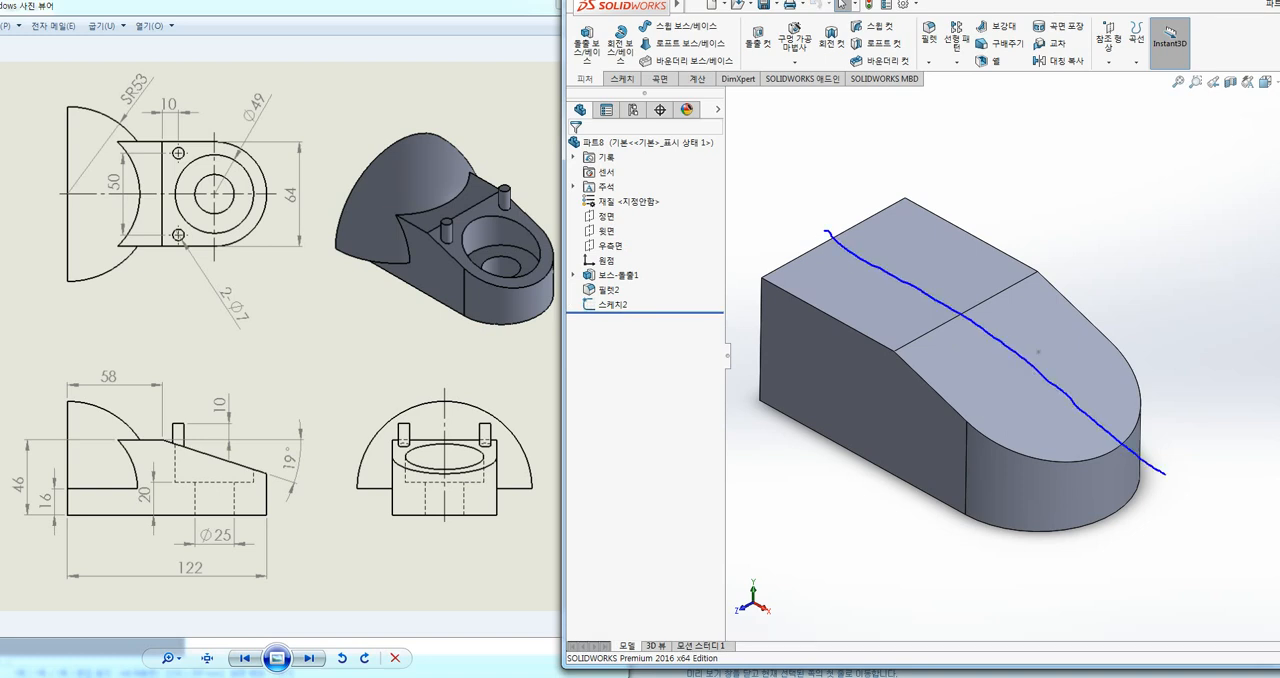
pyautogui.moveTo(1134, 513)
pyautogui.mouseDown()
pyautogui.moveTo(898, 412)
pyautogui.moveTo(822, 347)
pyautogui.moveTo(828, 236)
pyautogui.mouseUp()
pyautogui.press('Escape')
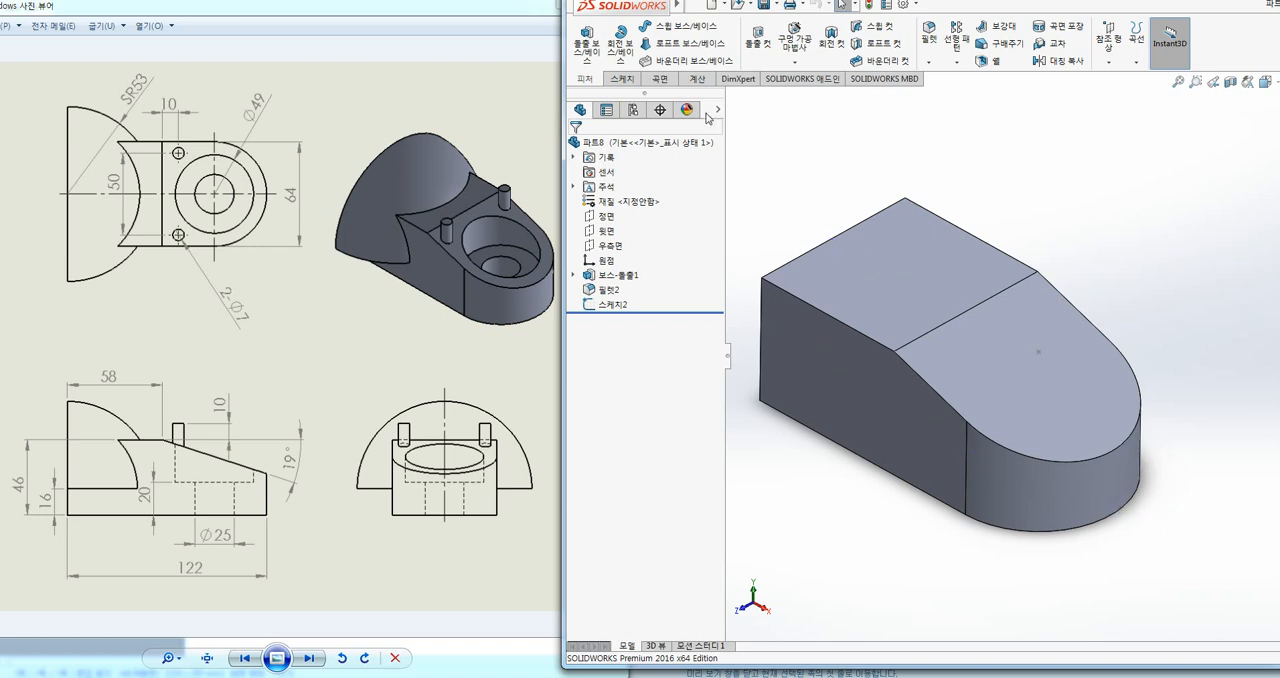
# Step: Create a reference plane midway between the base body's two parallel side faces
pyautogui.click(1110, 64)
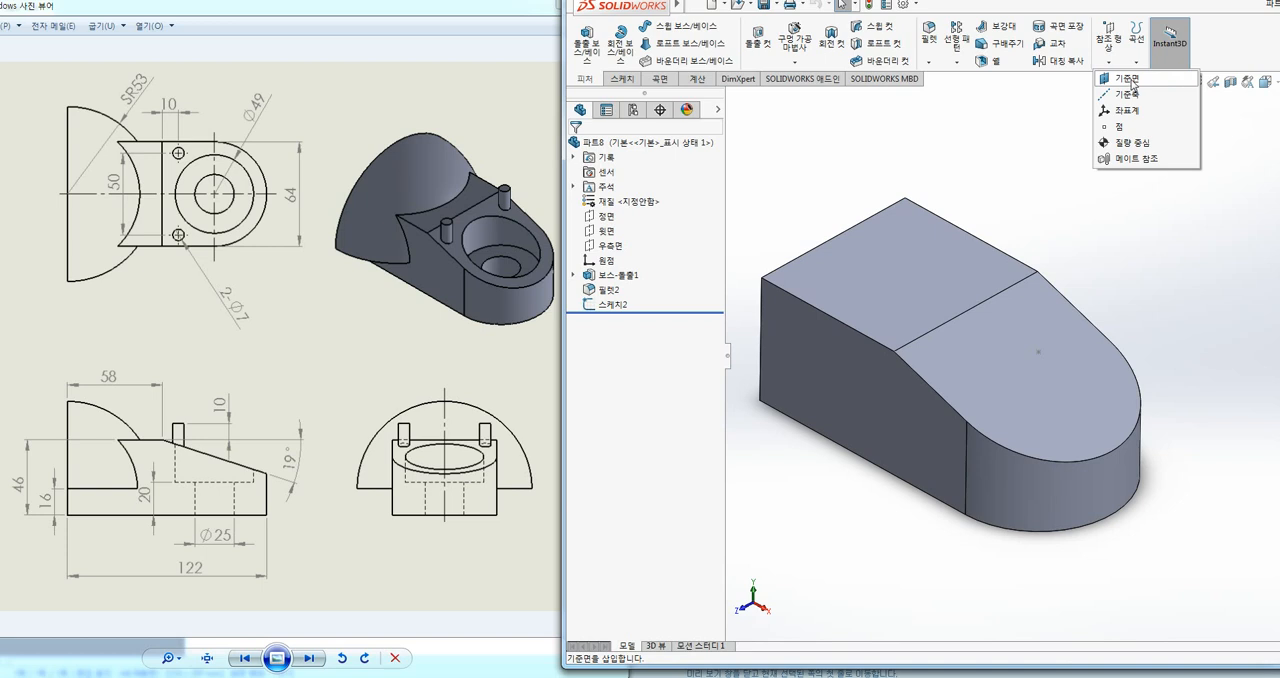
pyautogui.click(1128, 78)
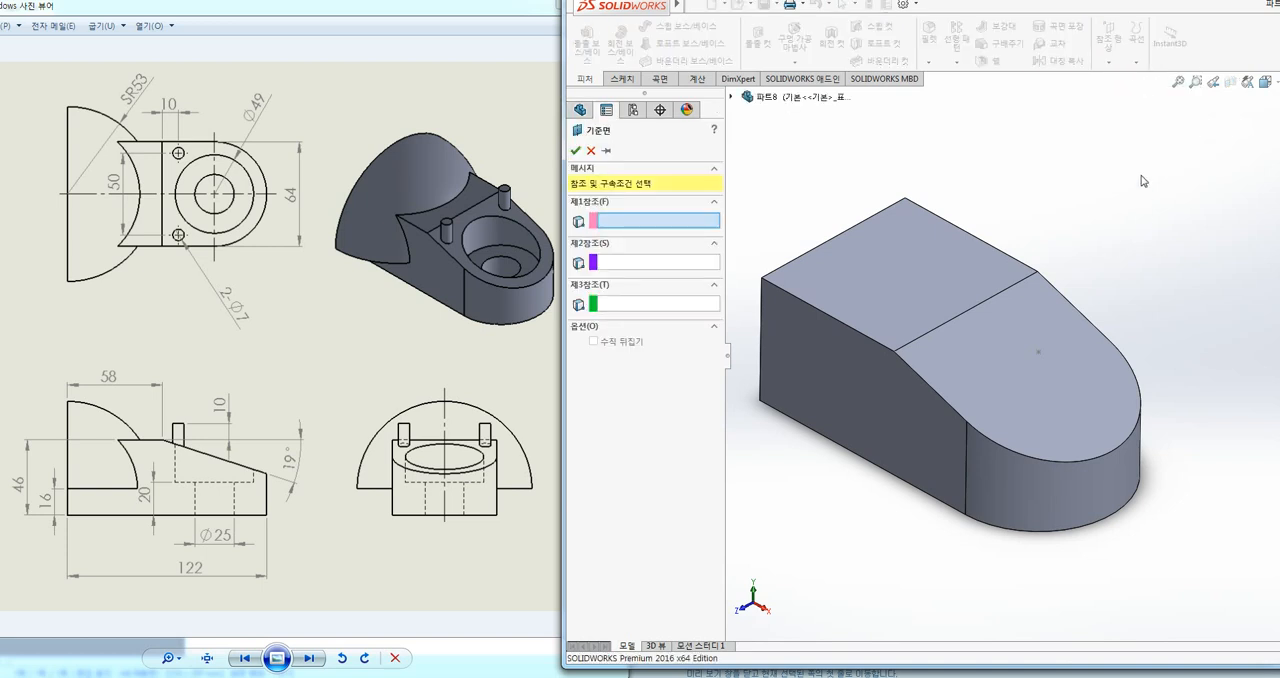
pyautogui.click(858, 377)
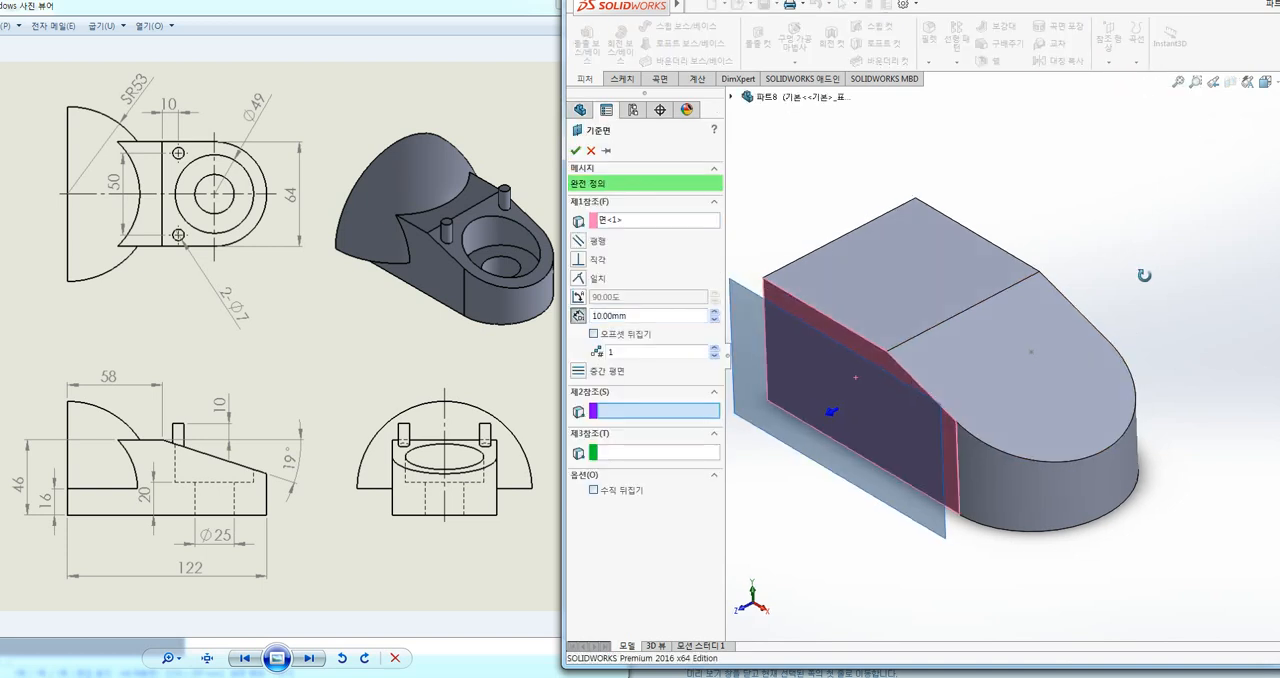
pyautogui.moveTo(1143, 277); pyautogui.dragTo(1065, 298, button='middle')
pyautogui.click(1065, 298)
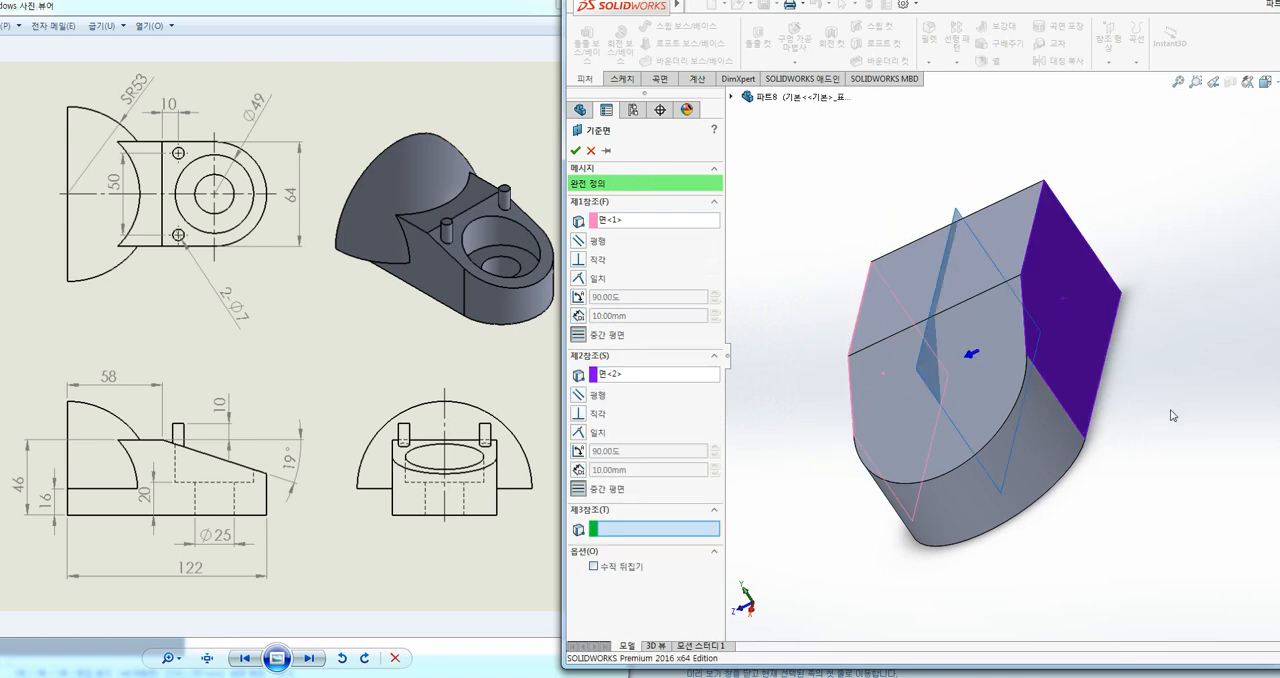
pyautogui.moveTo(1172, 412); pyautogui.dragTo(1250, 393, button='middle')
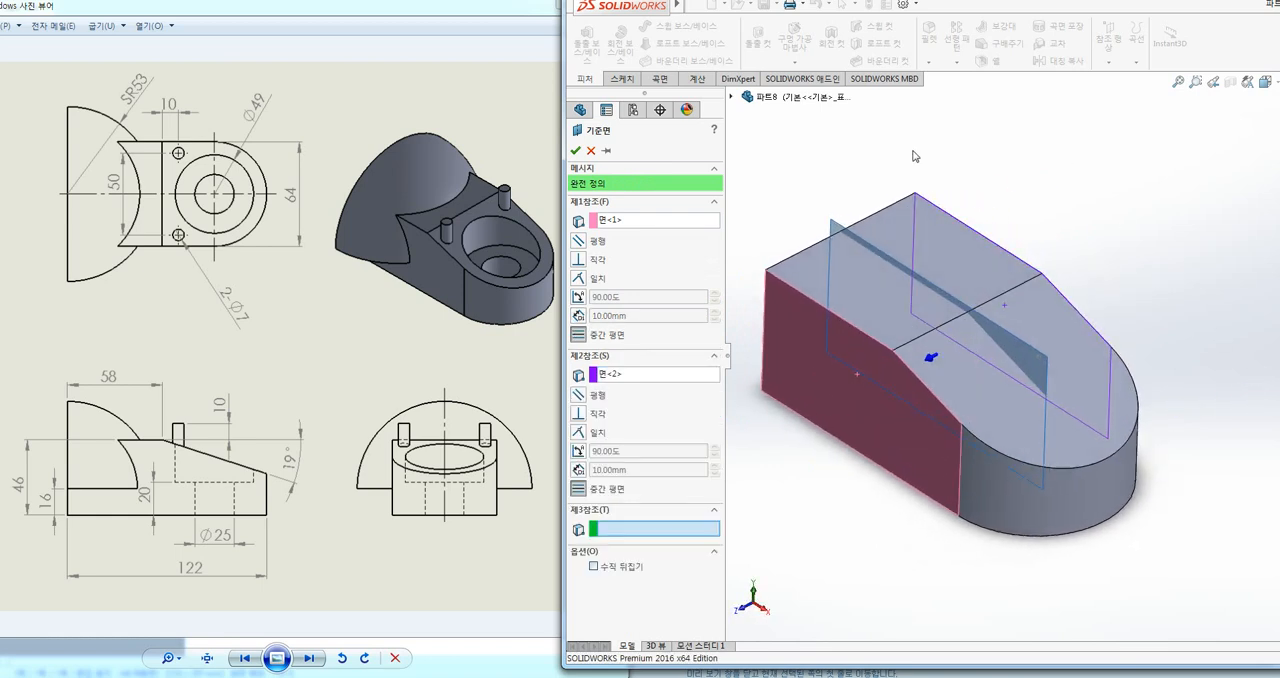
pyautogui.click(575, 150)
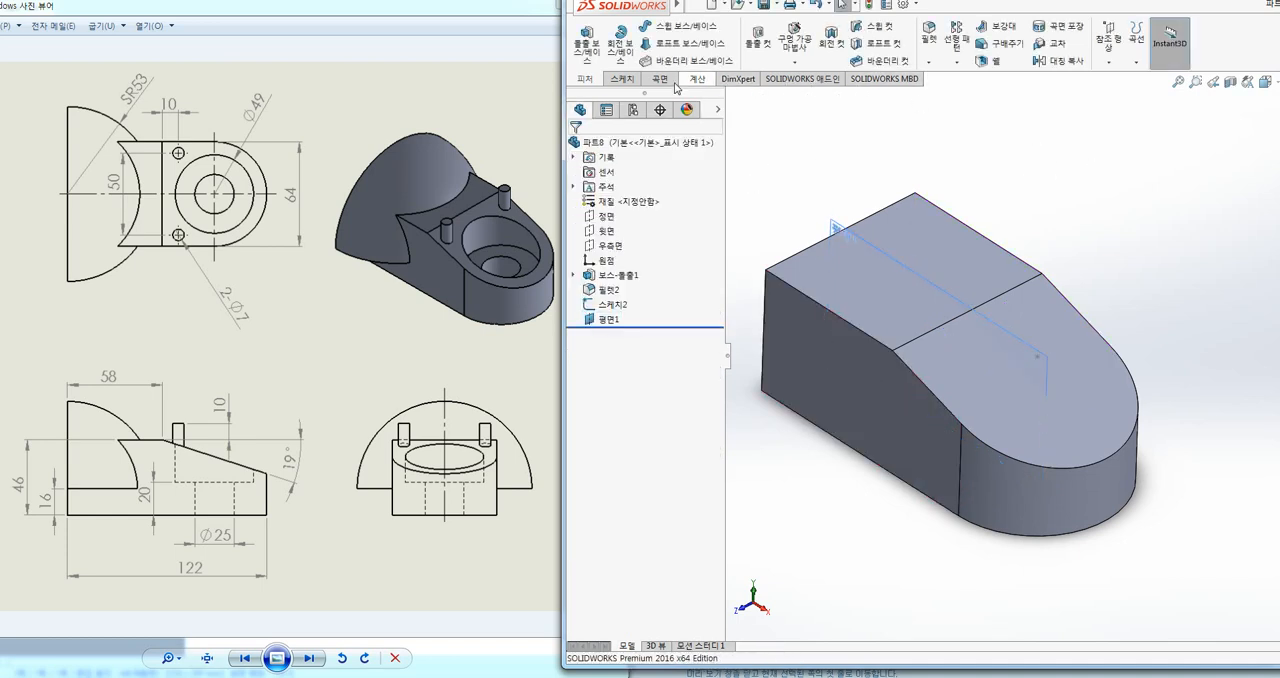
# Step: On the new mid-plane, sketch a closed stepped half-hole profile about 47 mm tall, about 23 mm wide above and 11 mm wide at the base's bottom edge
pyautogui.click(622, 79)
pyautogui.click(585, 36)
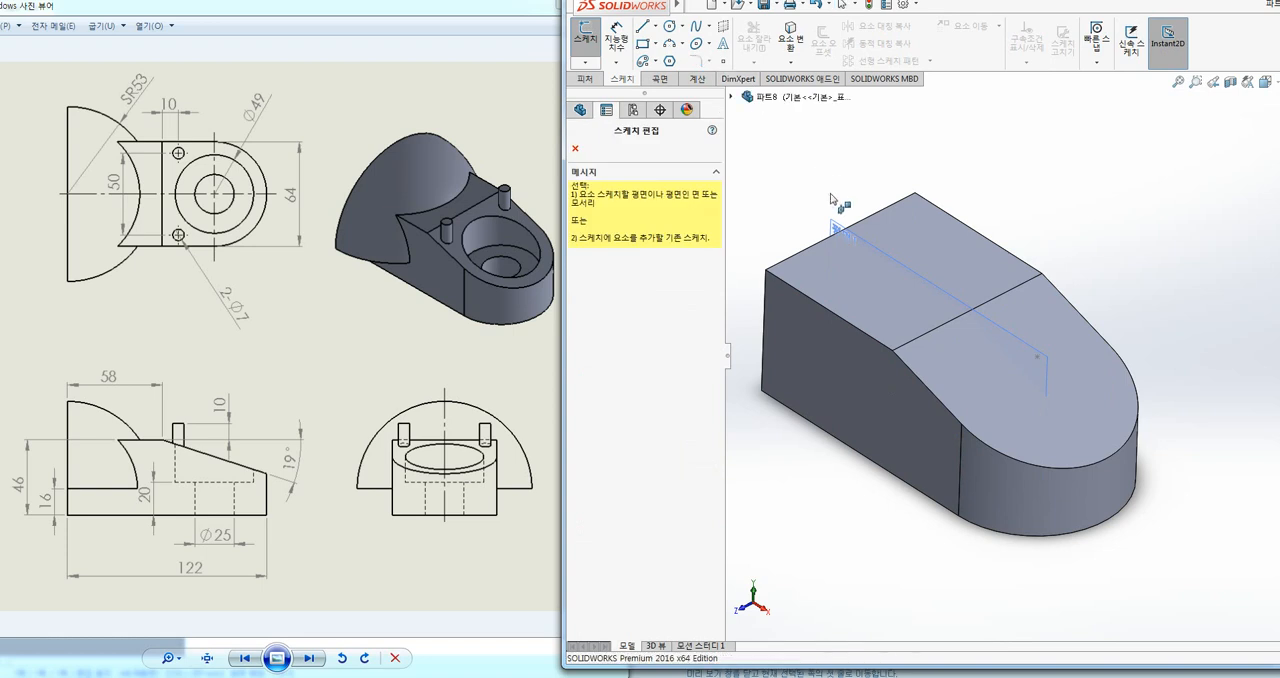
pyautogui.click(831, 196)
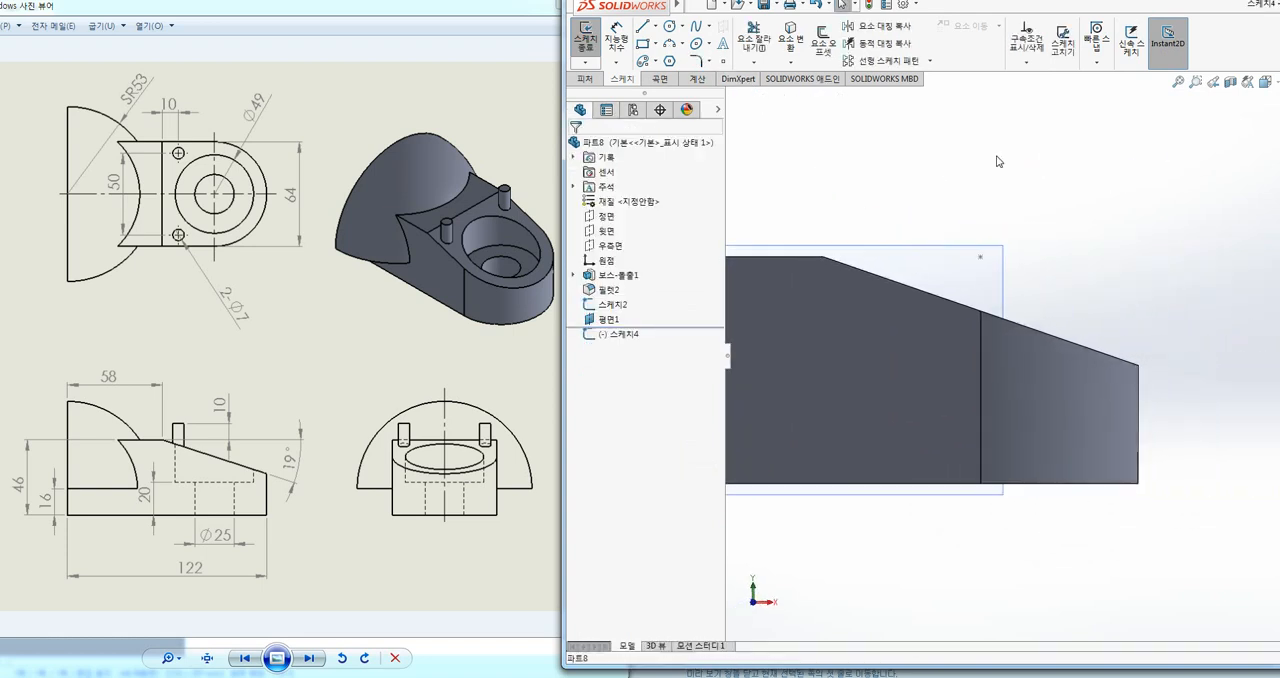
pyautogui.click(643, 27)
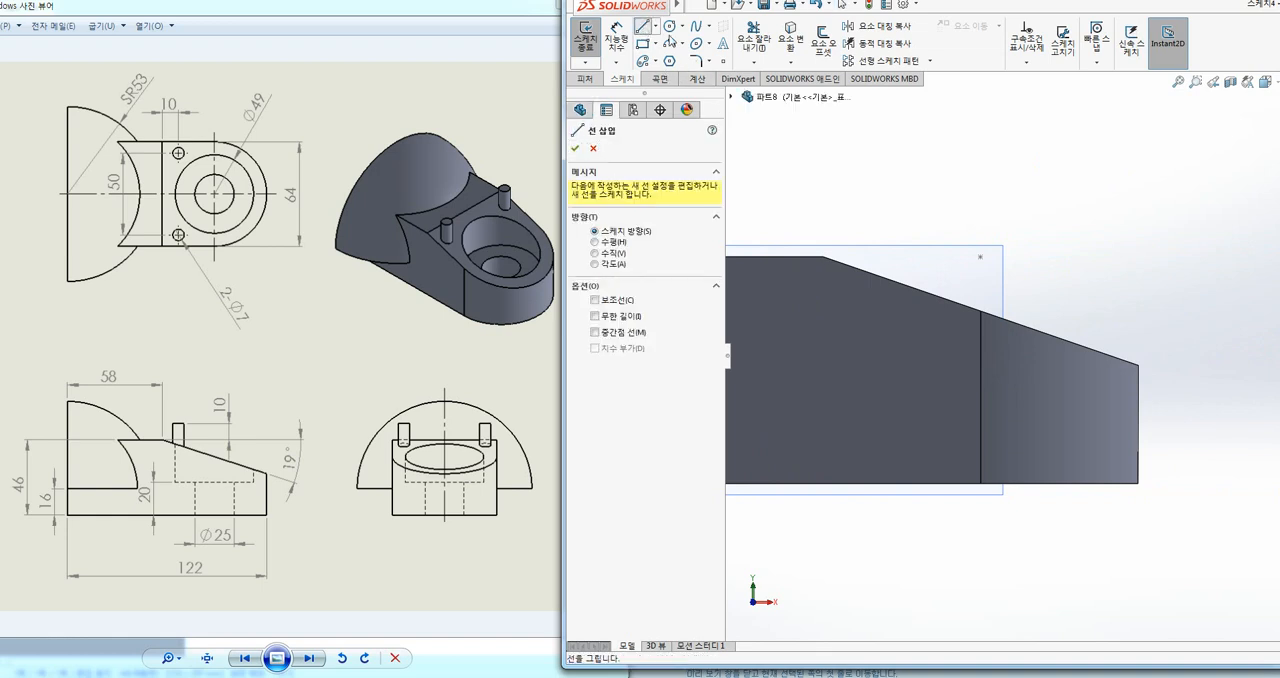
pyautogui.click(973, 484)
pyautogui.click(918, 484)
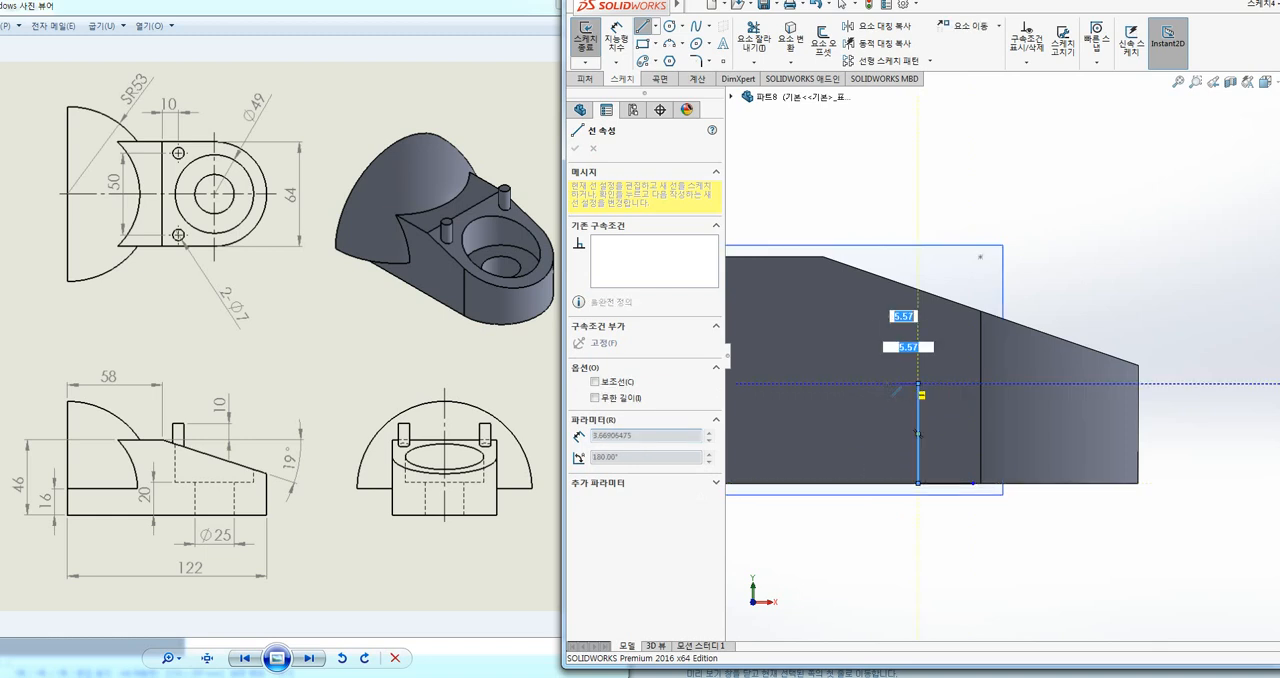
pyautogui.click(918, 383)
pyautogui.click(862, 383)
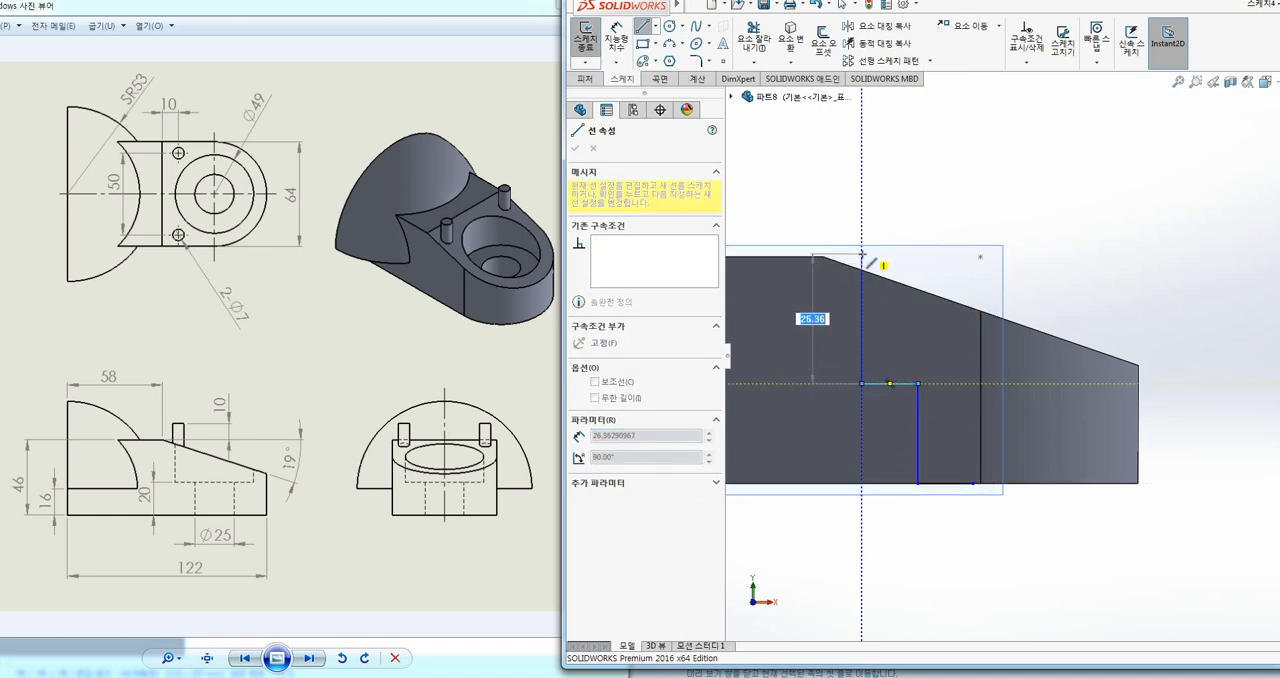
pyautogui.click(862, 254)
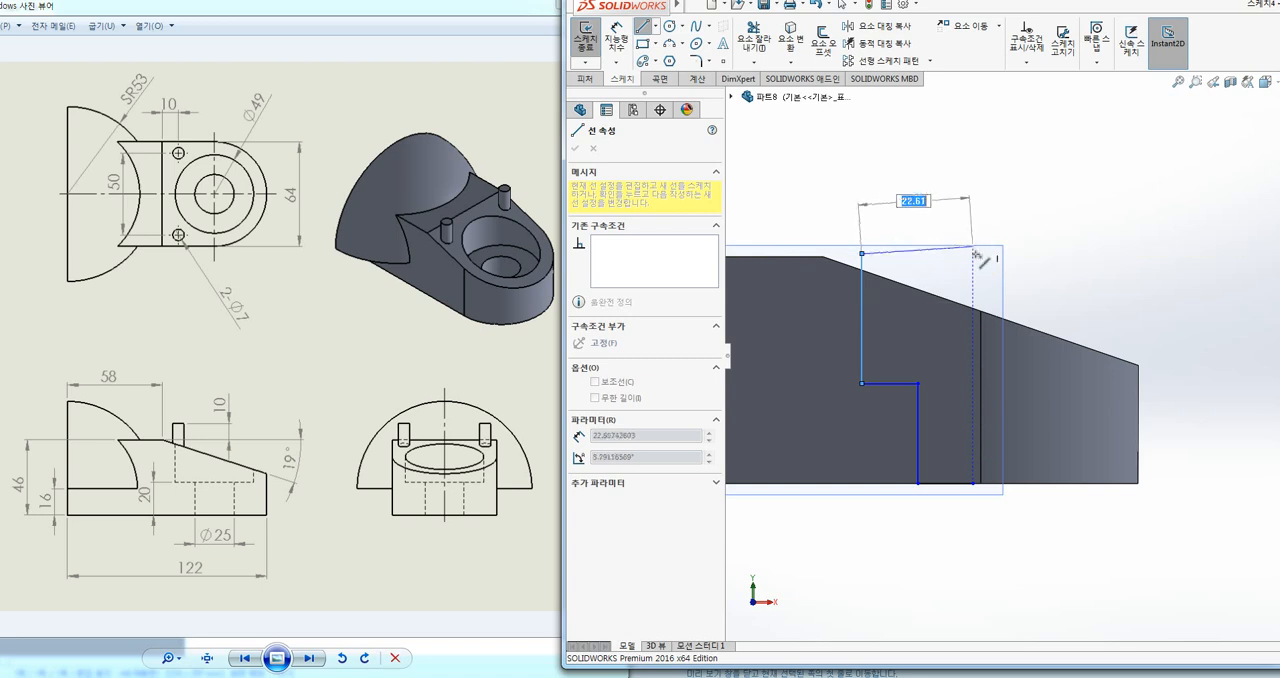
pyautogui.click(973, 254)
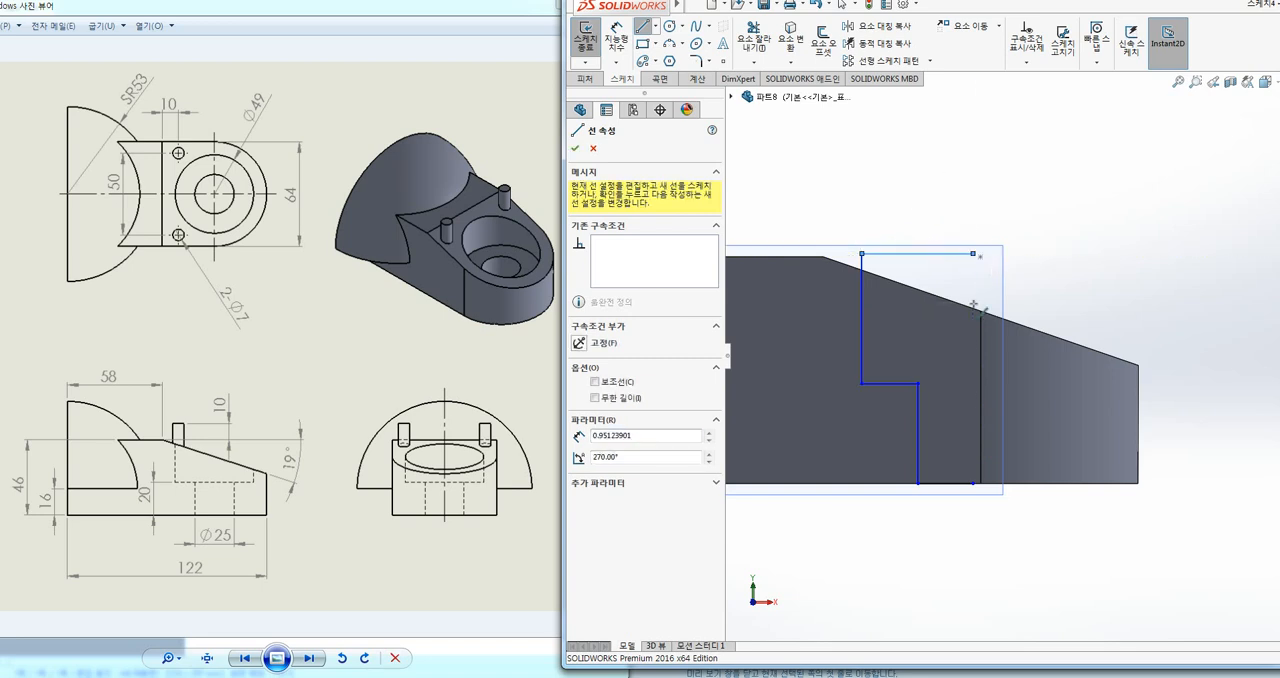
pyautogui.click(973, 484)
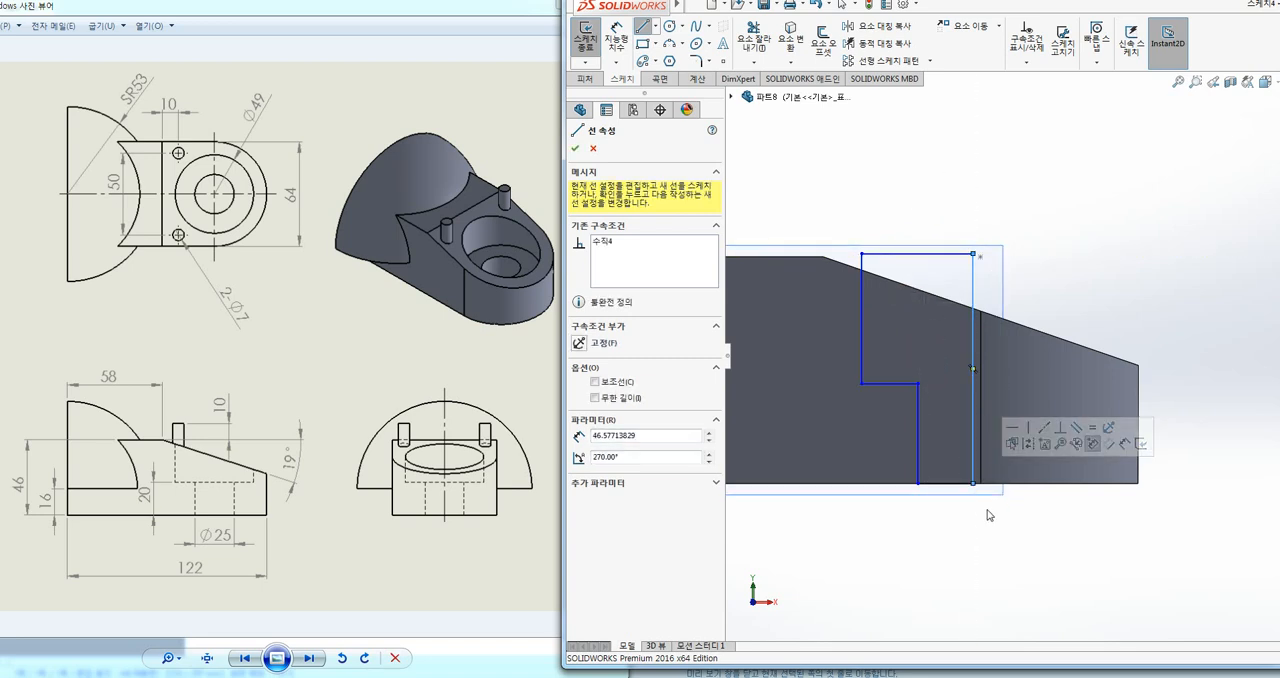
pyautogui.press('Escape')
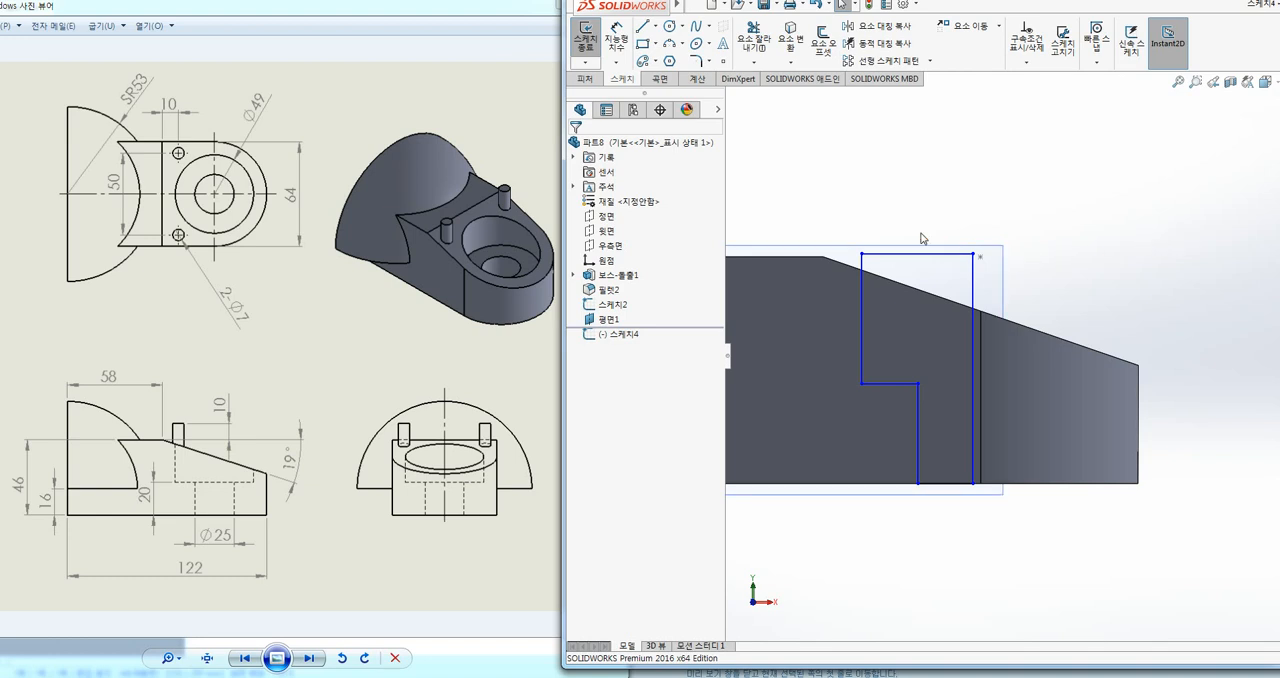
pyautogui.moveTo(842, 228); pyautogui.dragTo(1013, 527)
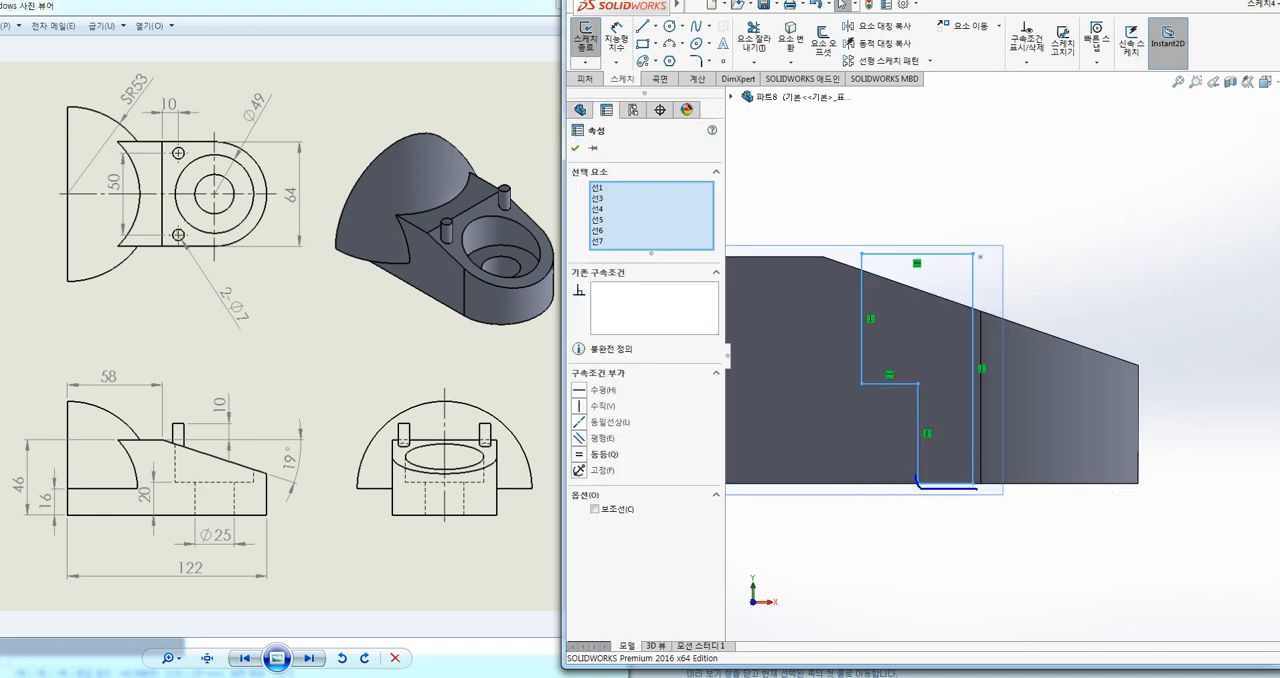
pyautogui.moveTo(915, 474)
pyautogui.mouseDown()
pyautogui.moveTo(917, 395)
pyautogui.moveTo(872, 253)
pyautogui.moveTo(977, 250)
pyautogui.moveTo(983, 507)
pyautogui.mouseUp()
pyautogui.click(1161, 294)
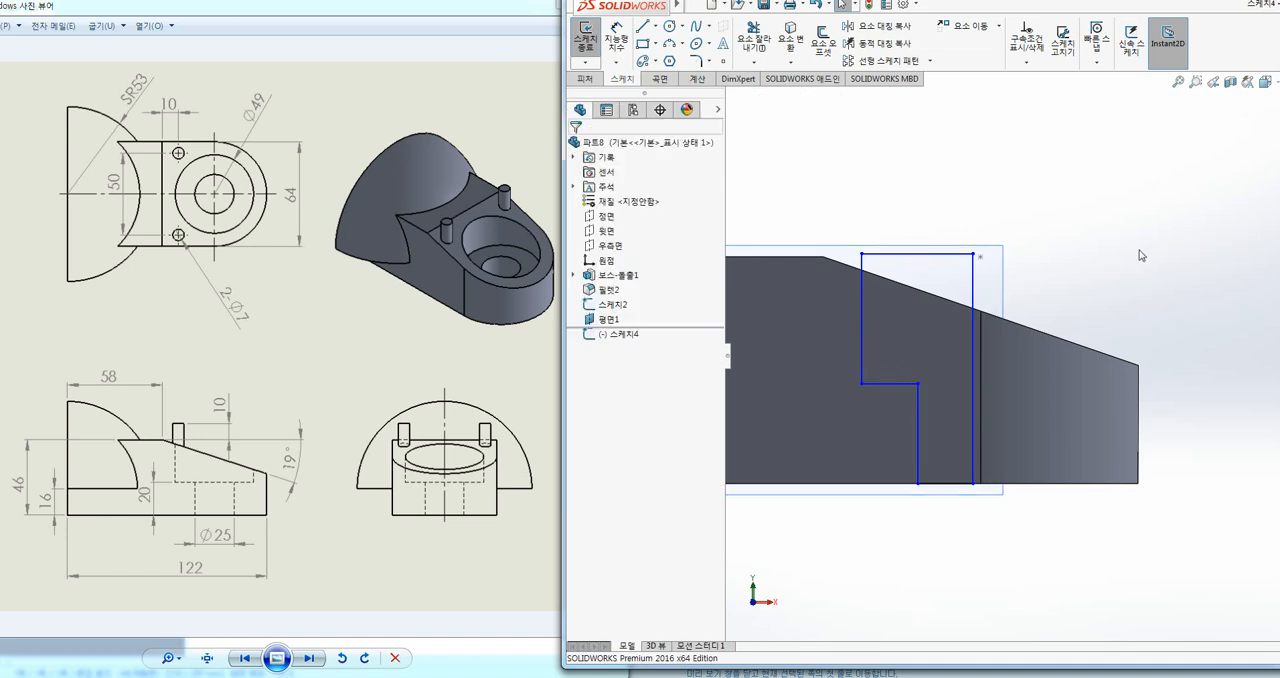
# Step: Dimension the lower, narrow part of the stepped profile to a width of 12.5 mm
pyautogui.click(617, 40)
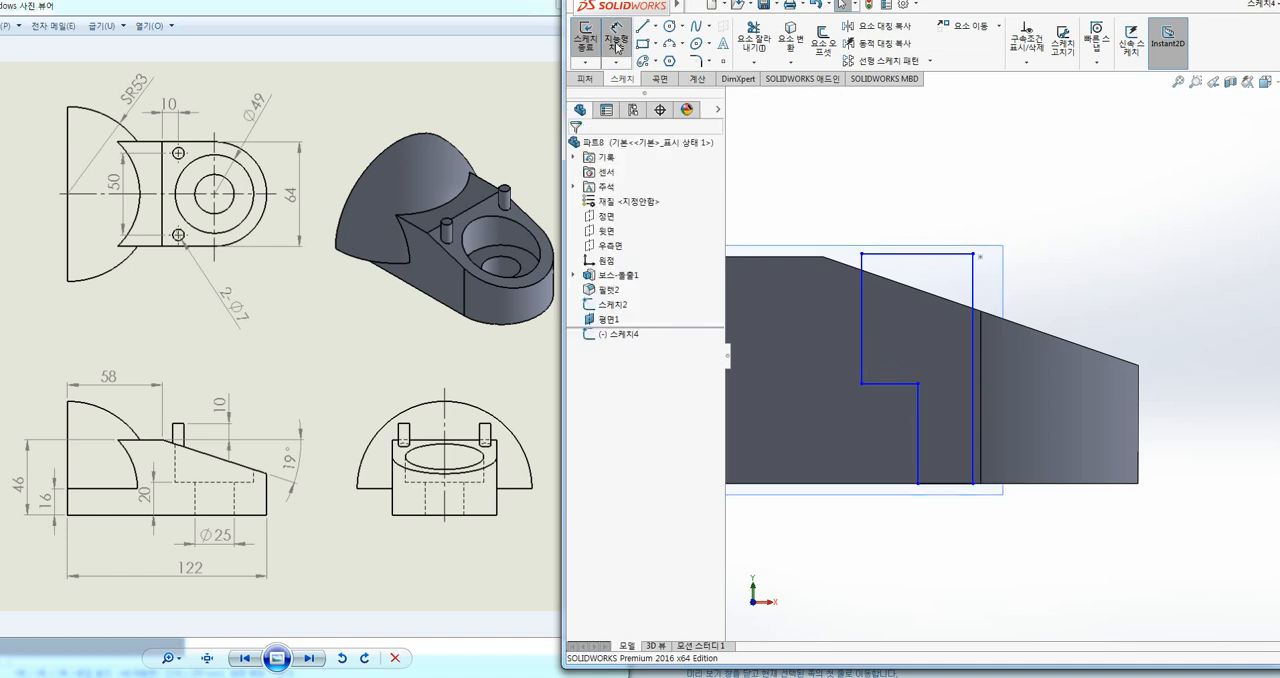
pyautogui.click(919, 470)
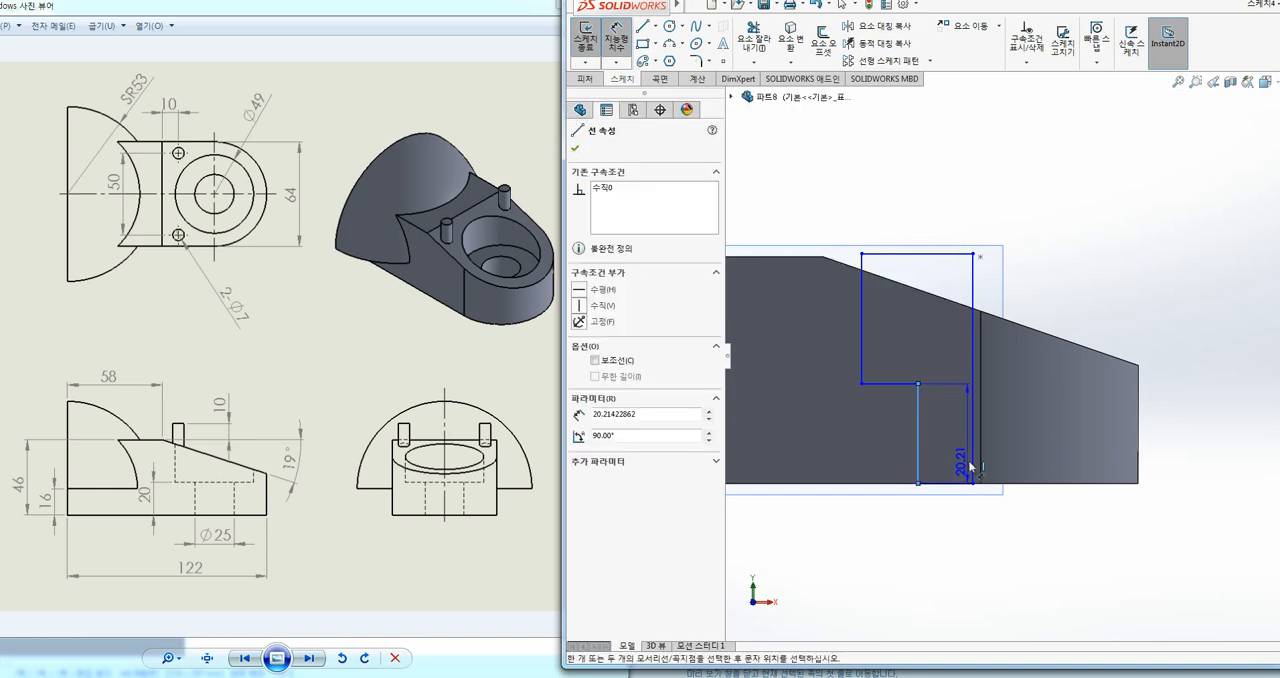
pyautogui.click(972, 457)
pyautogui.click(956, 548)
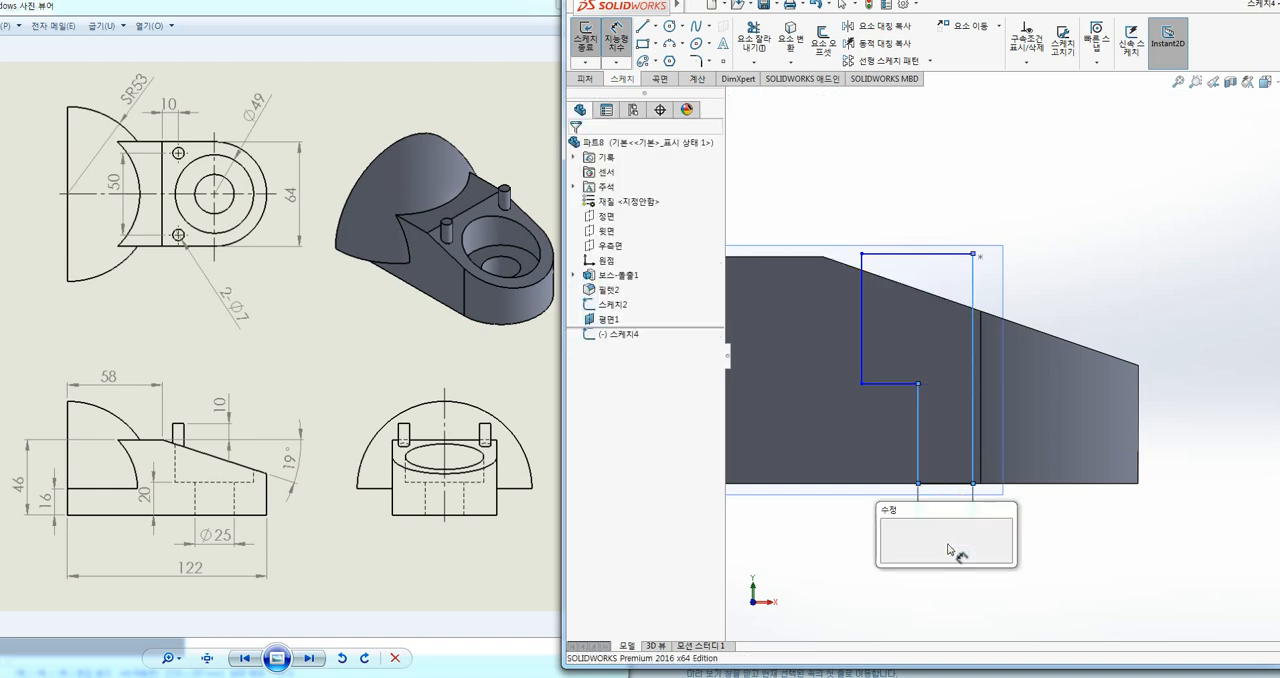
pyautogui.write('12.5')
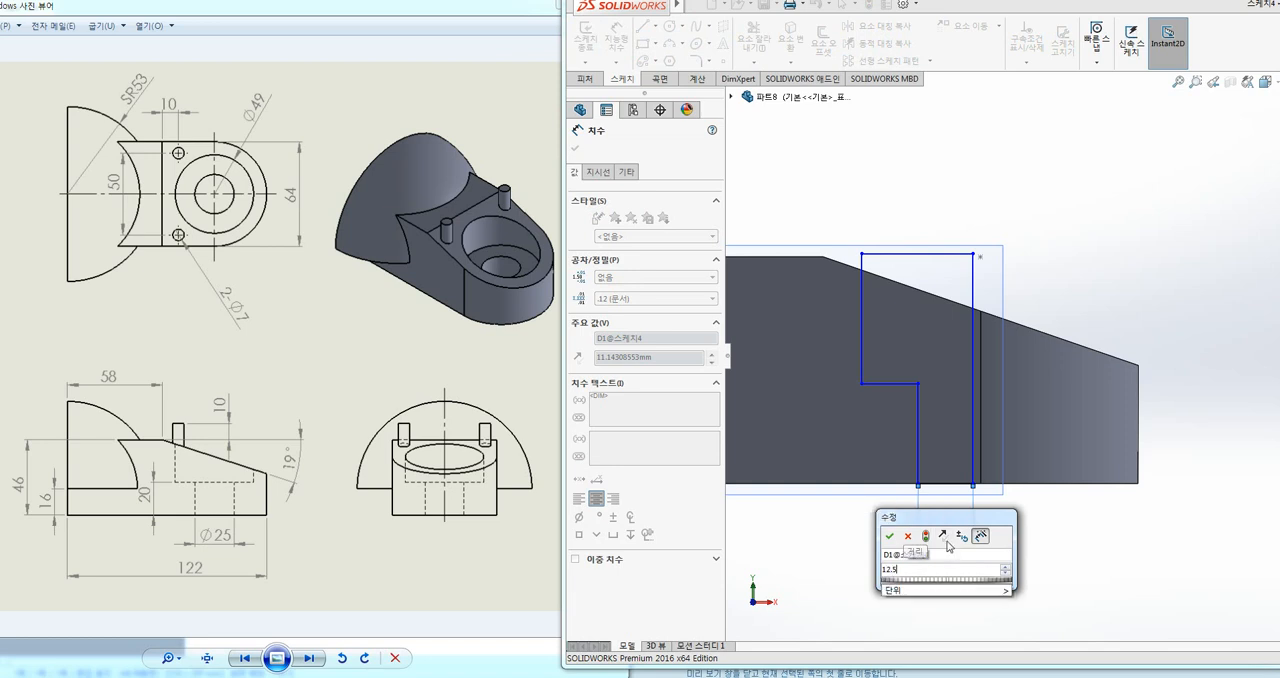
pyautogui.press('Return')
# Step: Dimension the stepped profile's top line to a length of 49/2 mm
pyautogui.click(925, 254)
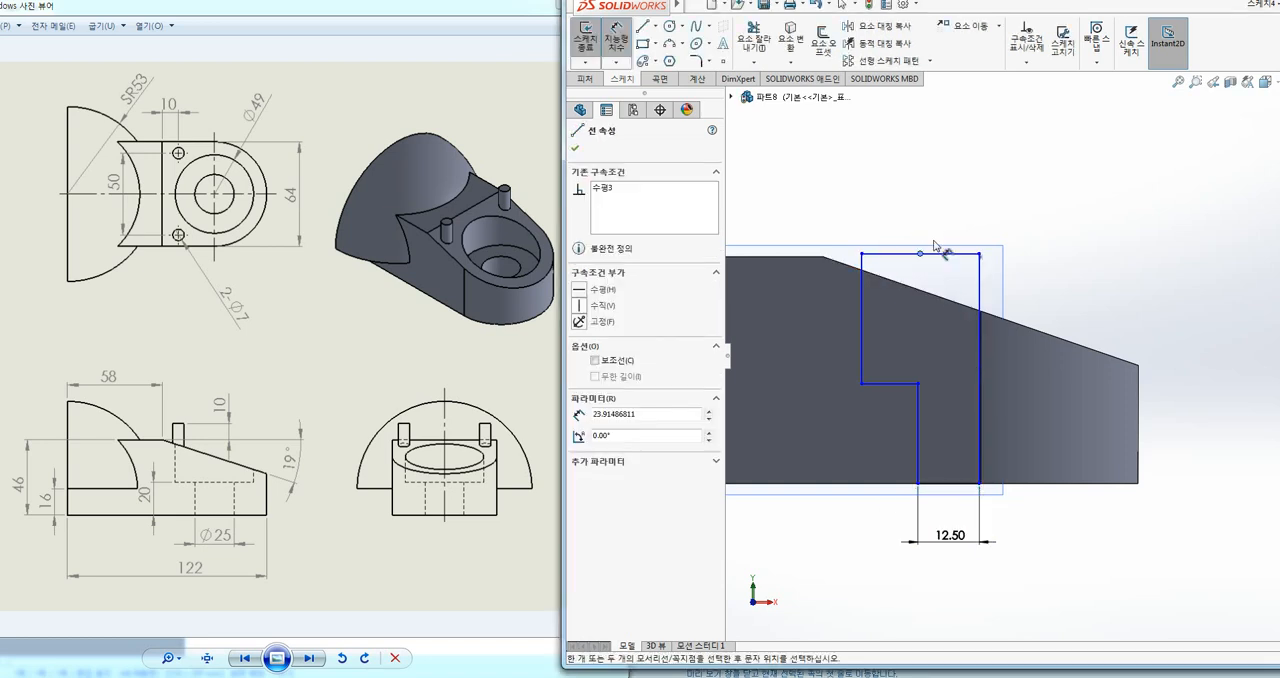
pyautogui.press('Escape')
pyautogui.press('Escape')
pyautogui.press('d')
pyautogui.click(941, 253)
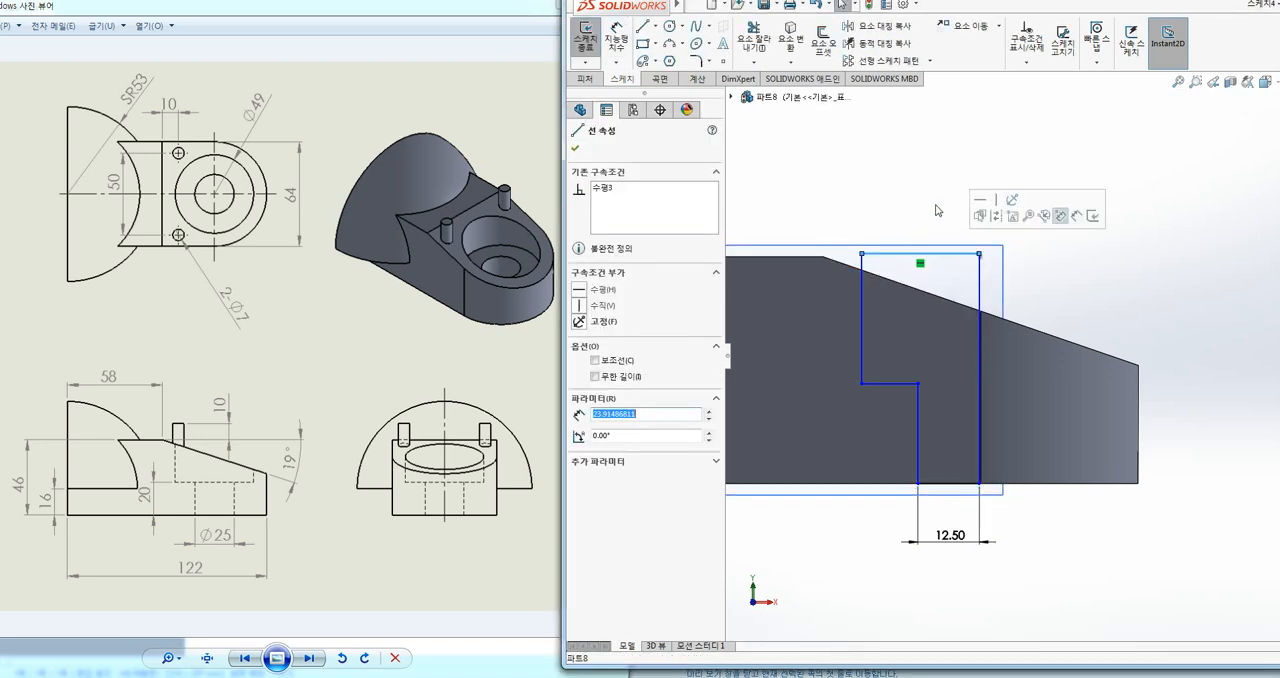
pyautogui.moveTo(935, 200); pyautogui.dragTo(927, 135, button='right')
pyautogui.click(955, 256)
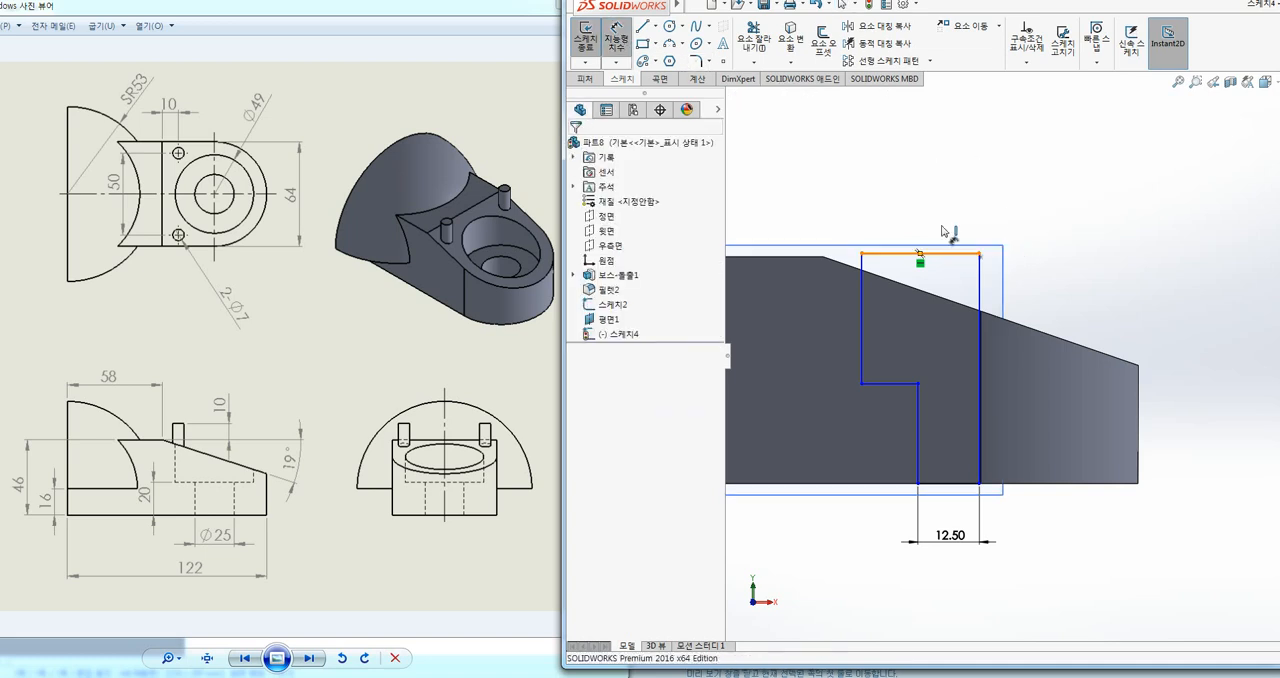
pyautogui.click(940, 200)
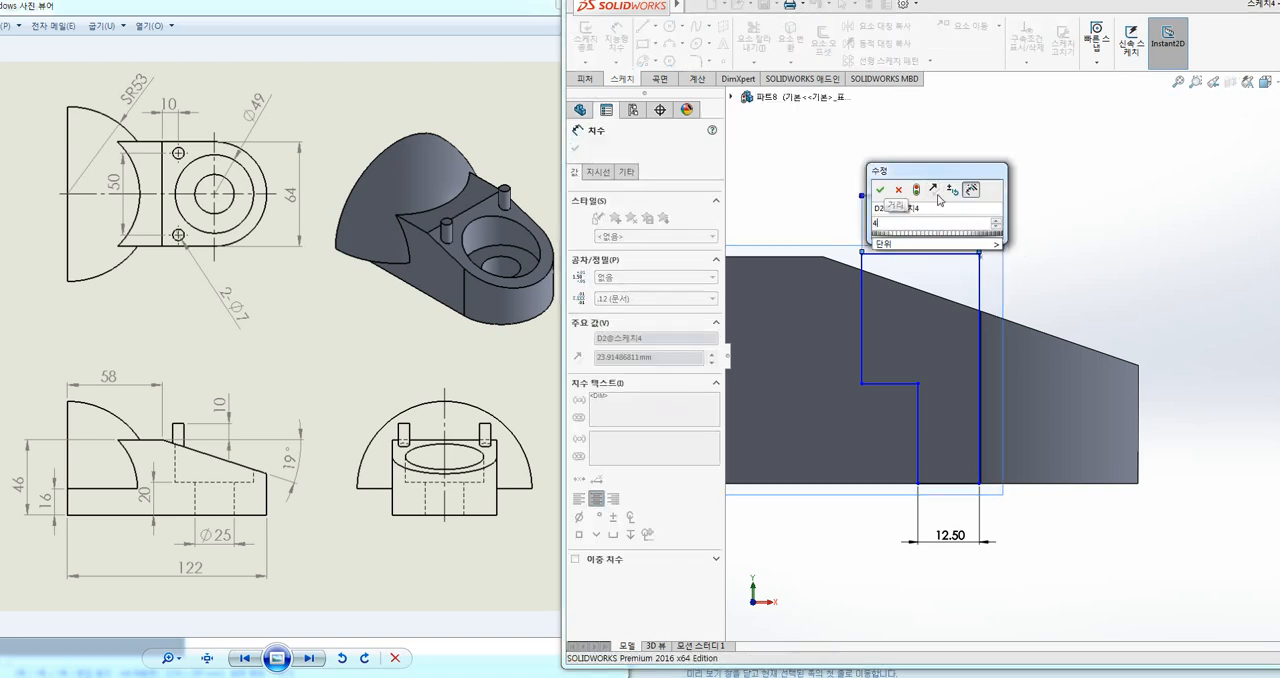
pyautogui.write('49/2')
pyautogui.press('Return')
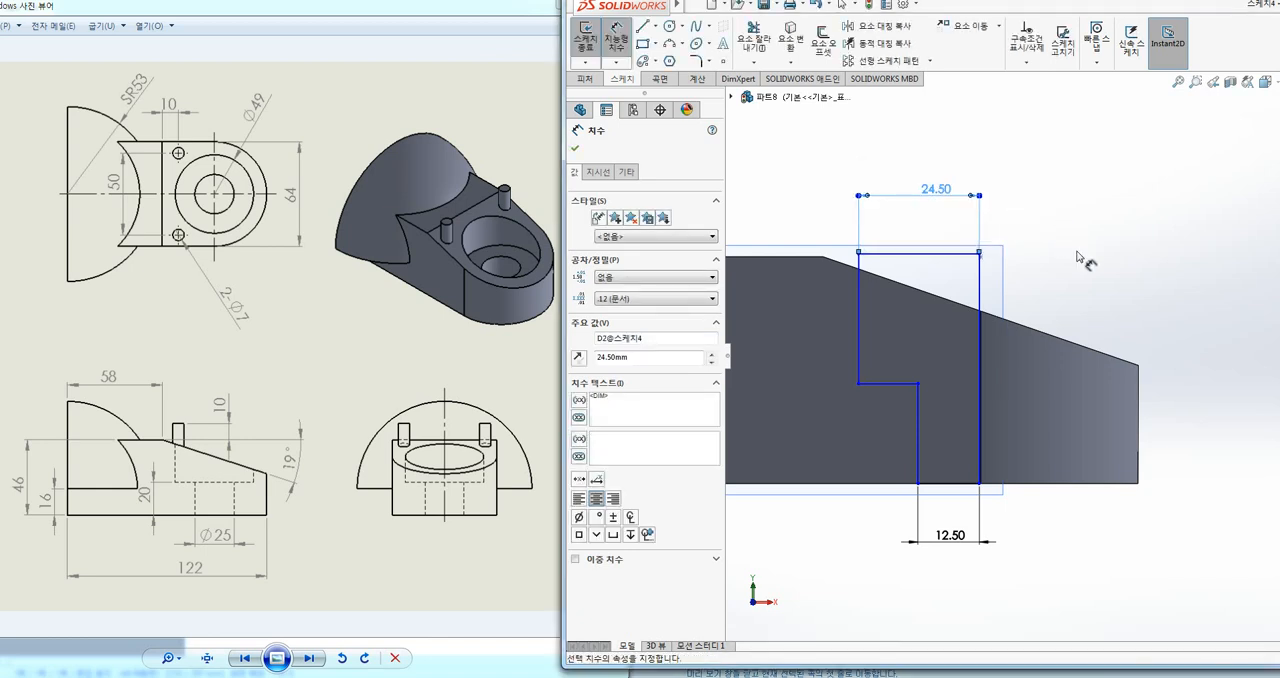
# Step: Dimension the profile's long vertical axis line 32 mm from the base body's rounded end
pyautogui.scroll(-1, 1125, 260)
pyautogui.scroll(2, 1135, 262)
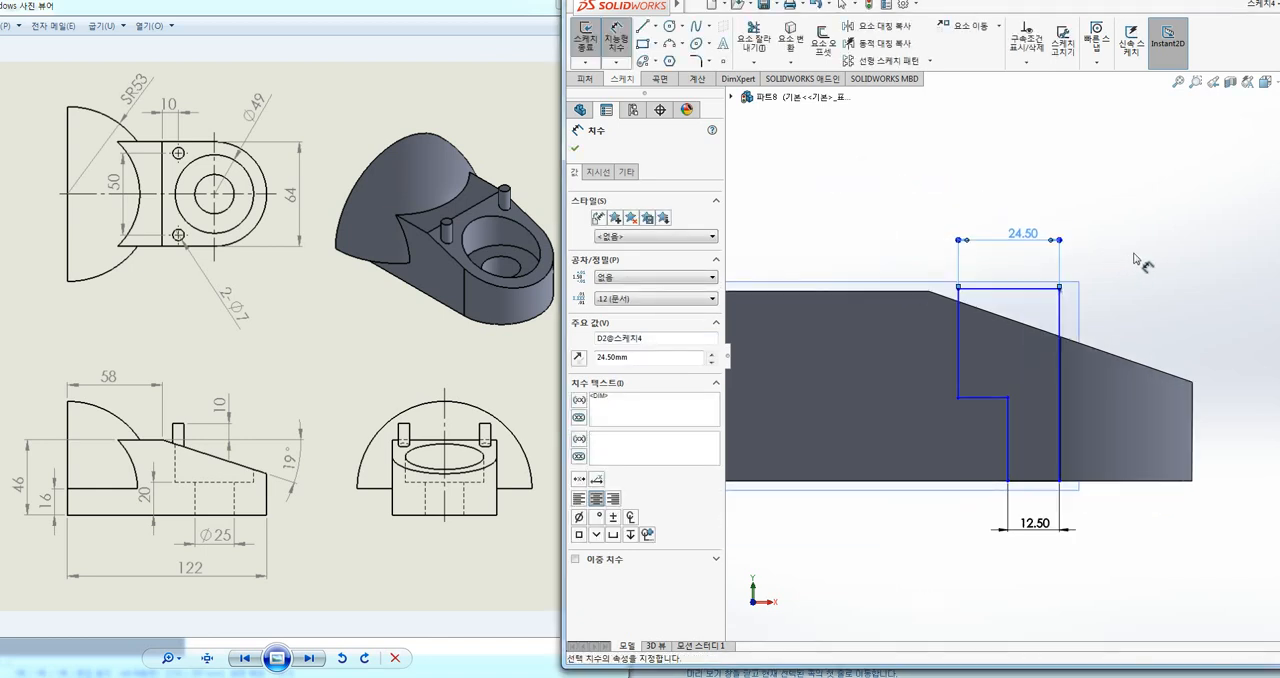
pyautogui.click(1192, 450)
pyautogui.click(1059, 465)
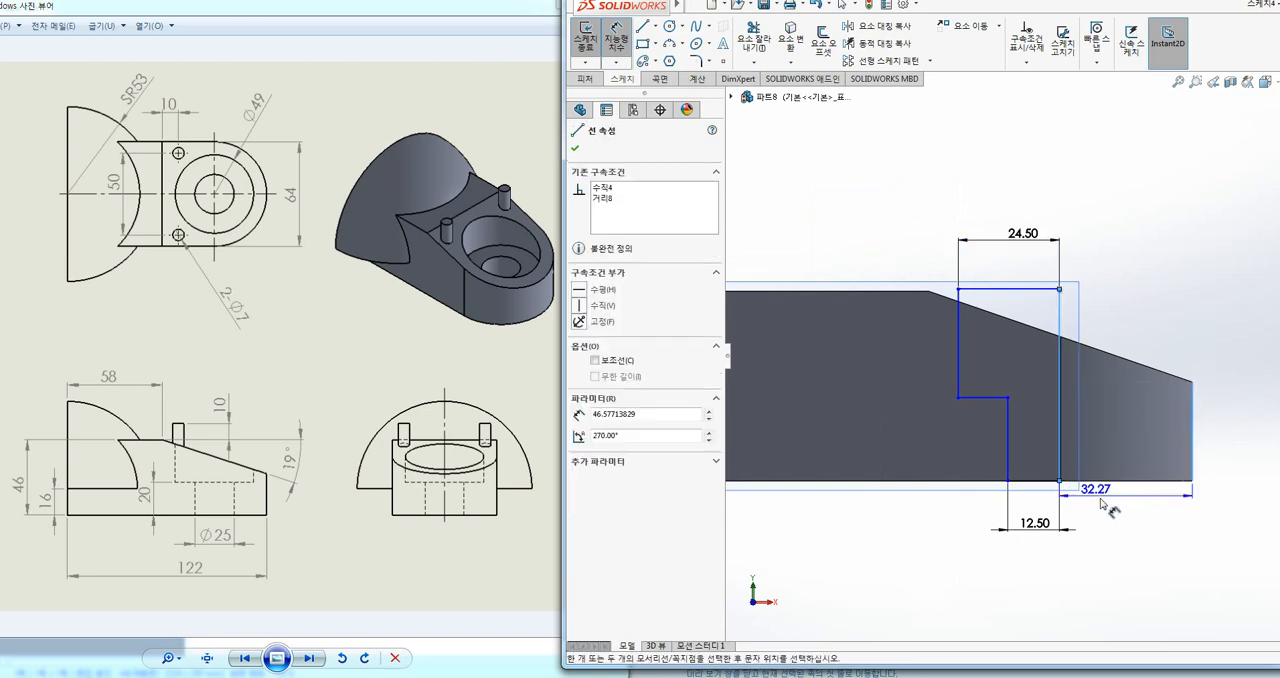
pyautogui.click(1101, 505)
pyautogui.write('32')
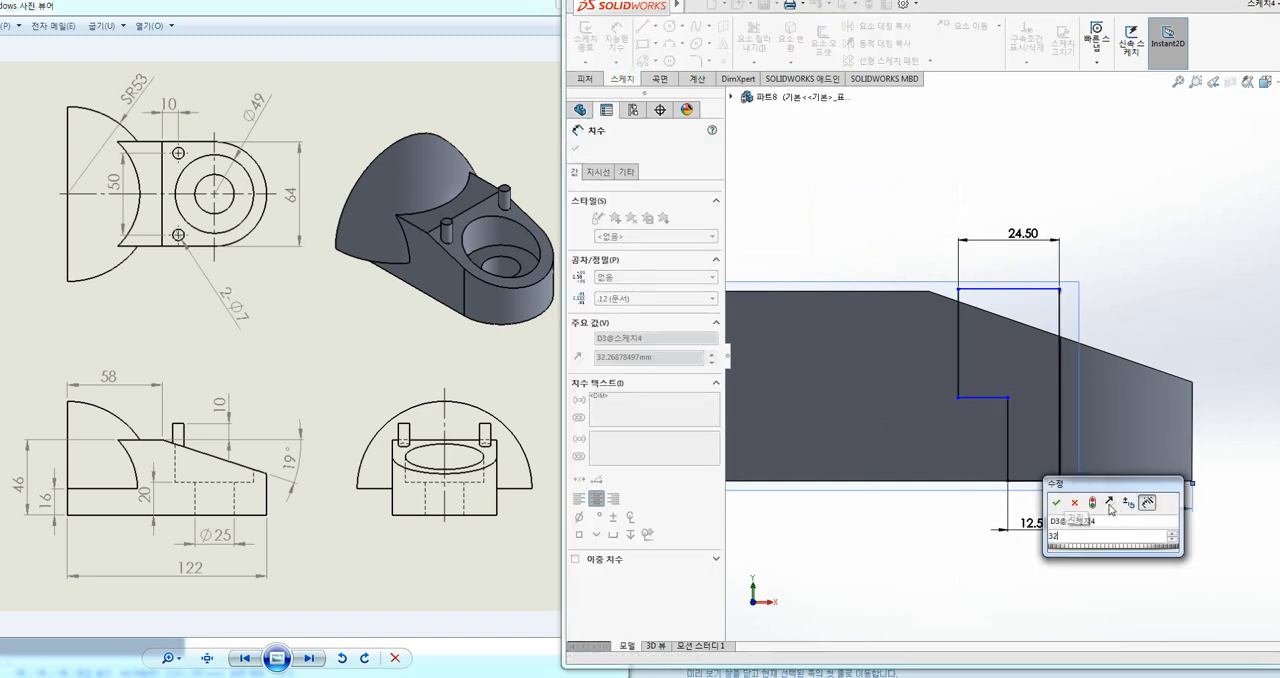
pyautogui.press('Return')
pyautogui.click(1266, 277)
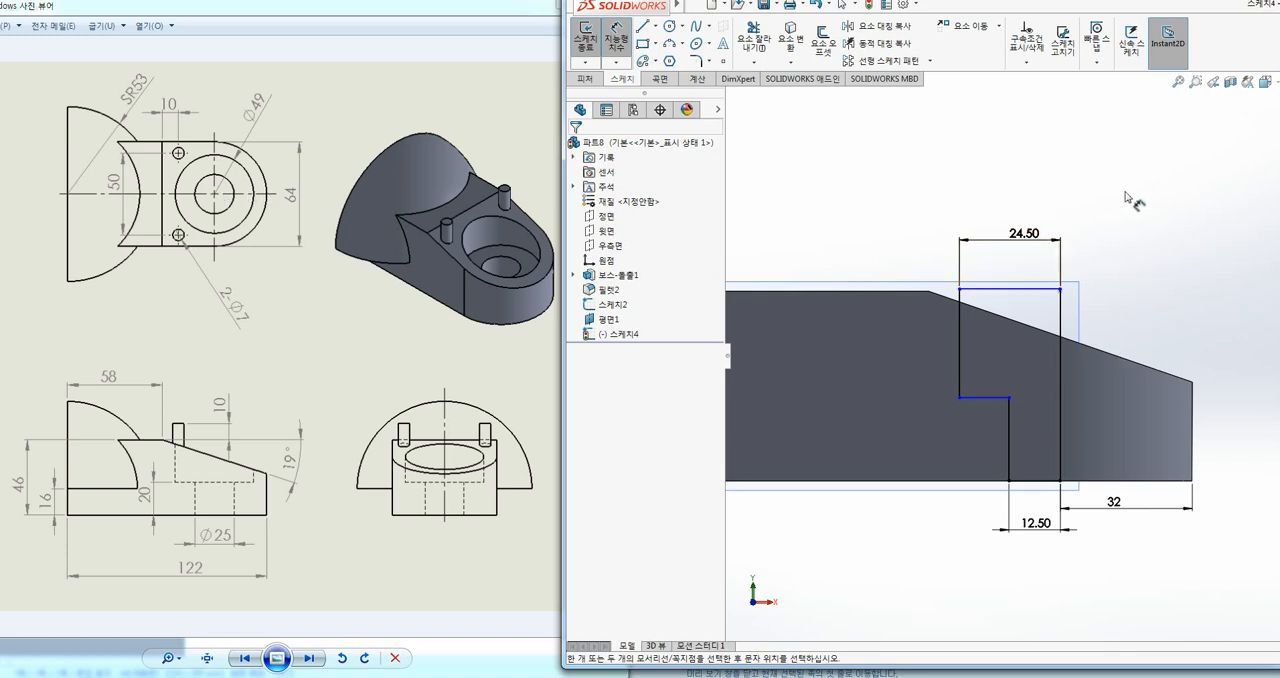
# Step: Dimension the stepped profile's top line 46 mm above the base body's bottom edge
pyautogui.click(1005, 290)
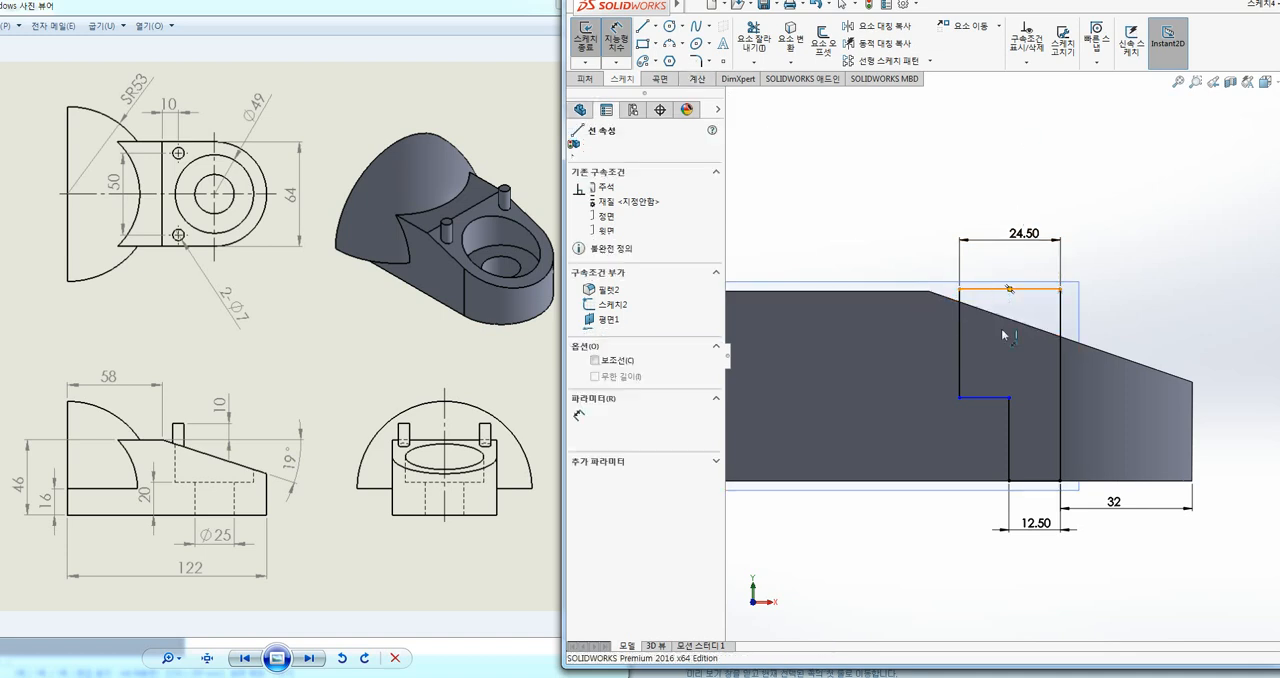
pyautogui.click(993, 482)
pyautogui.click(905, 430)
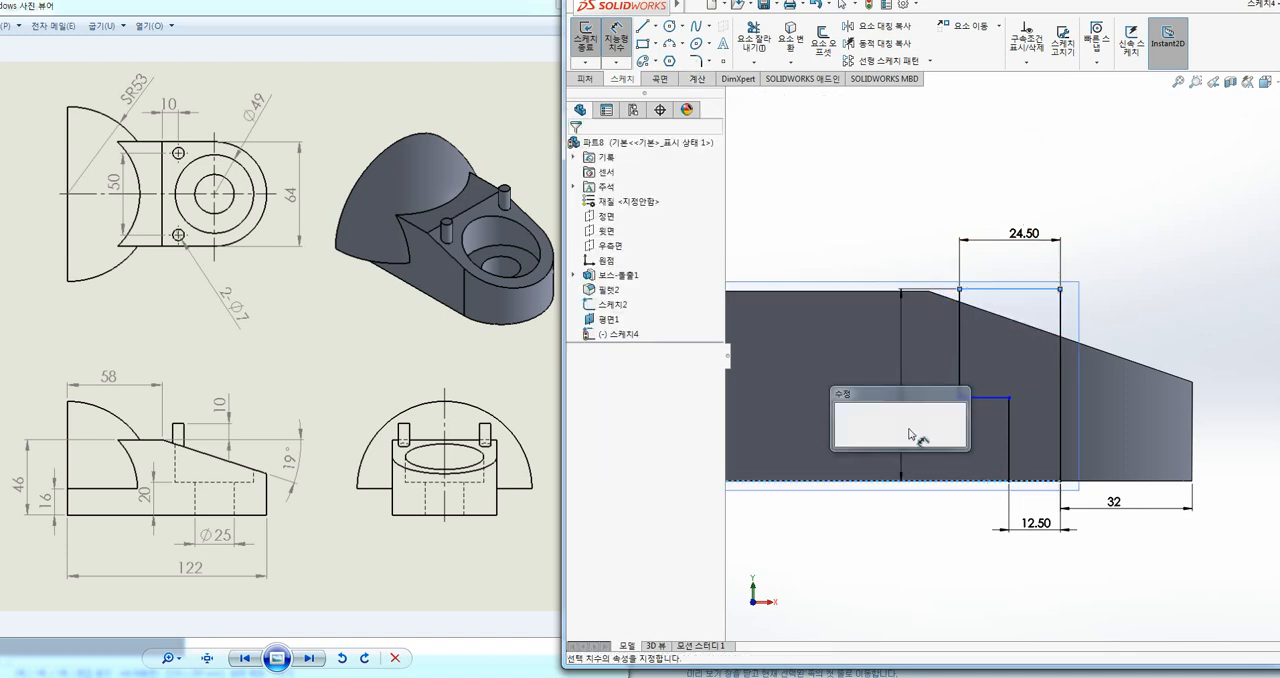
pyautogui.write('46')
pyautogui.press('Return')
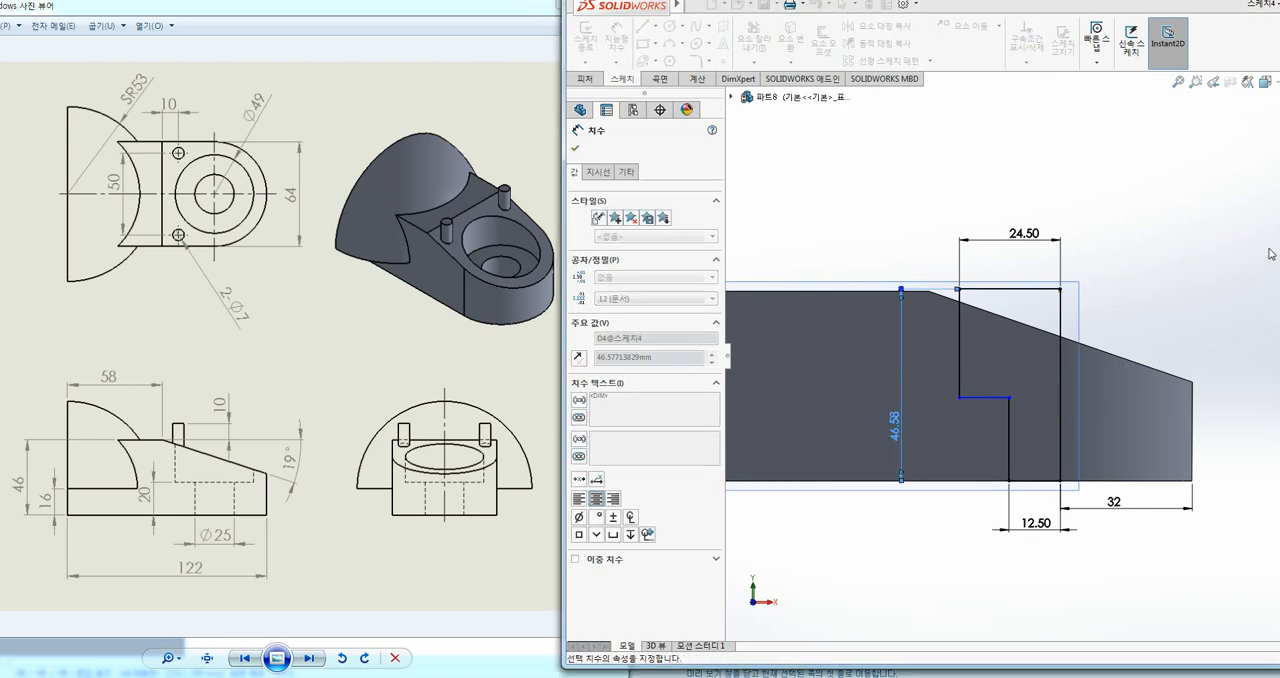
# Step: Dimension the short vertical side of the profile's wide upper part to 26 mm and exit the sketch
pyautogui.click(960, 381)
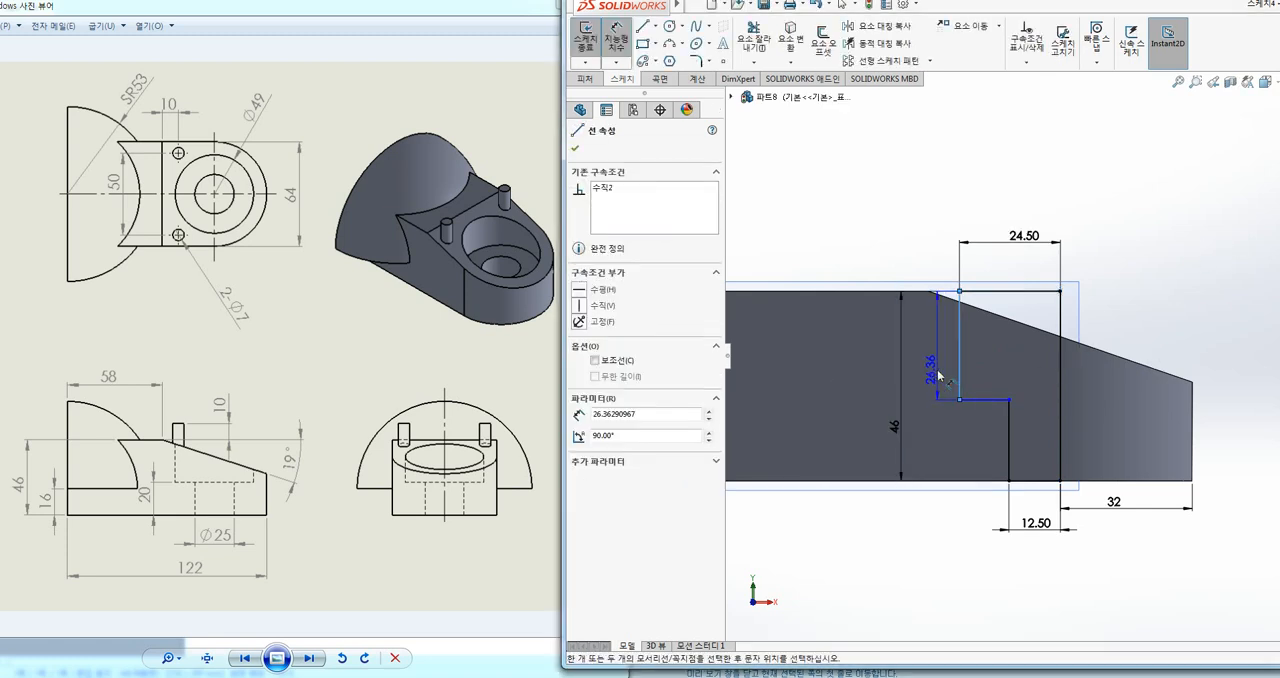
pyautogui.click(938, 375)
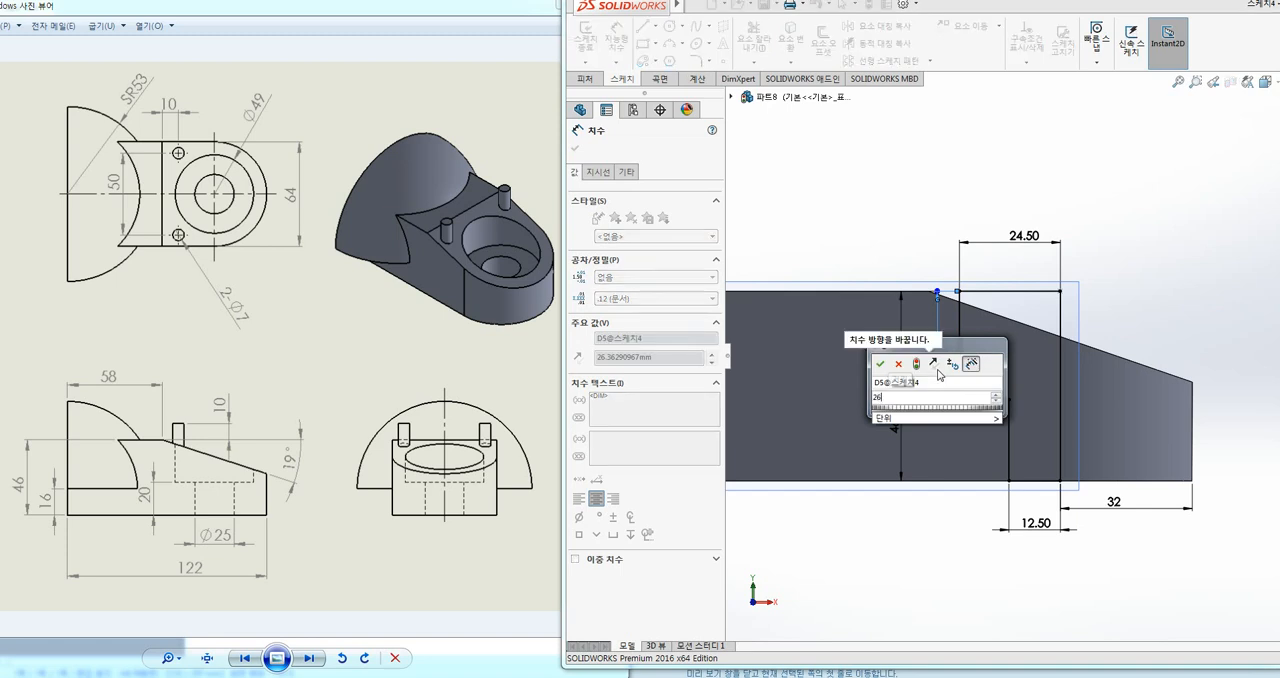
pyautogui.click(895, 380)
pyautogui.press('Escape')
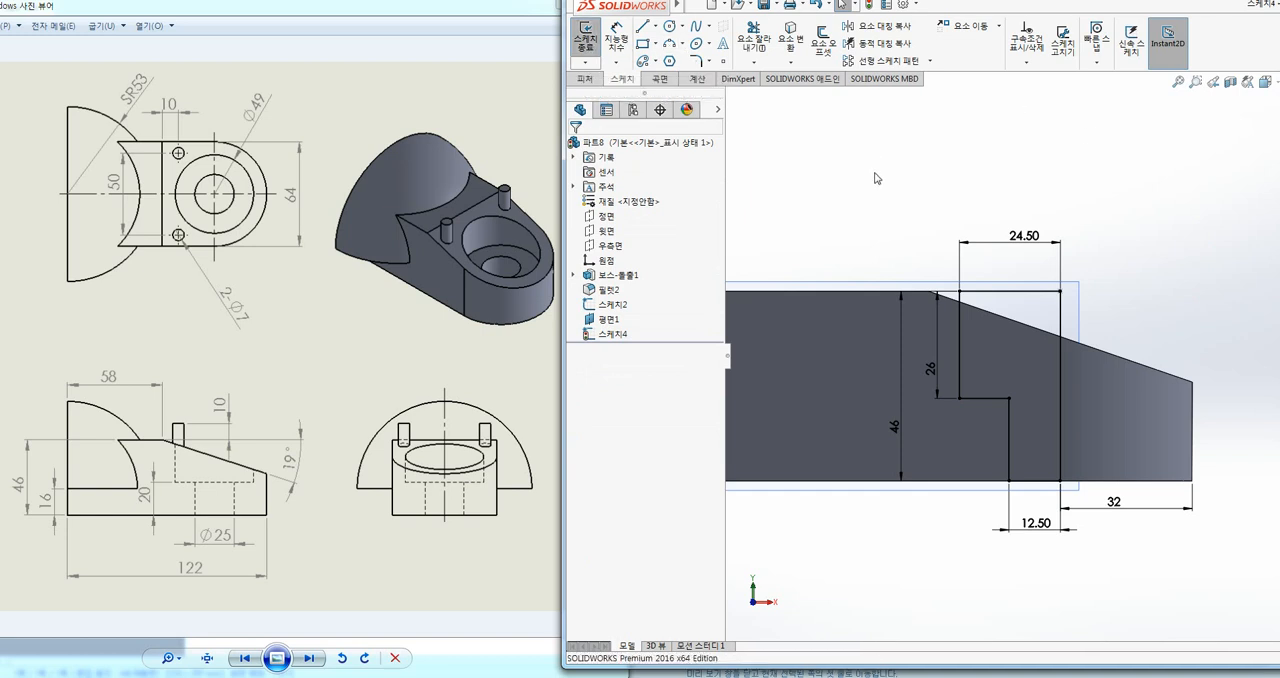
pyautogui.click(585, 38)
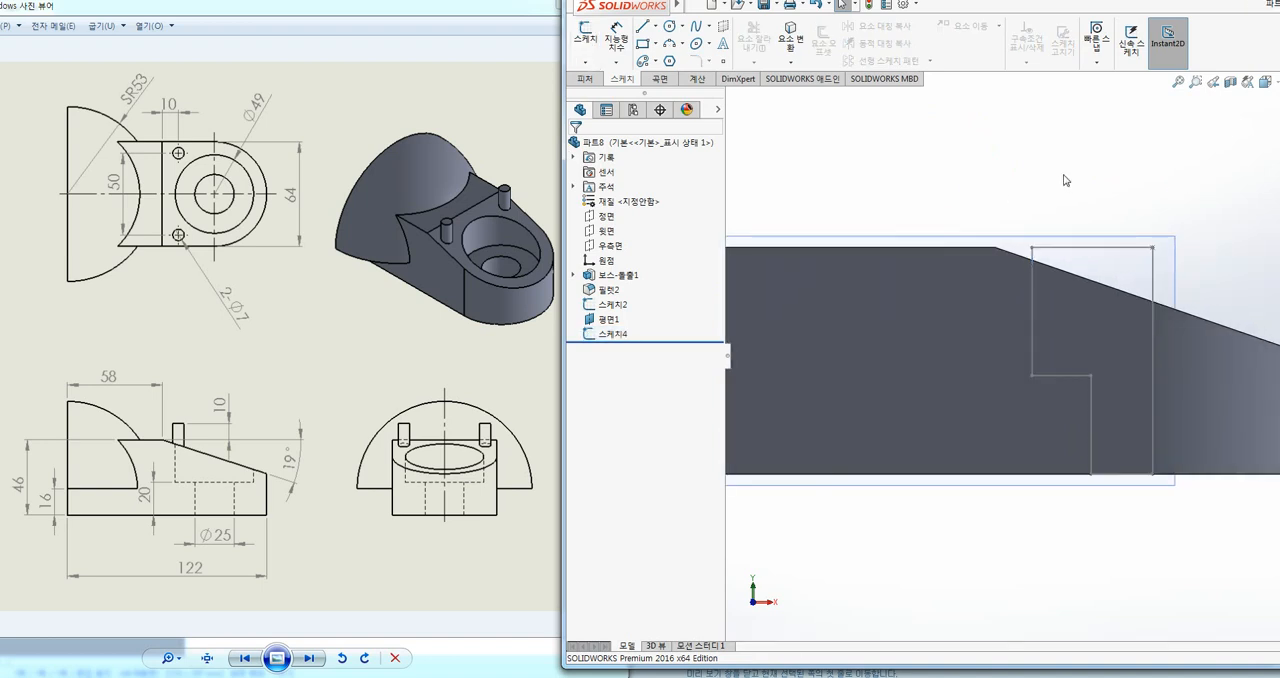
# Step: Make a 360° revolved cut of the stepped profile about its long vertical line through the base body
pyautogui.hotkey('ctrl', '7')
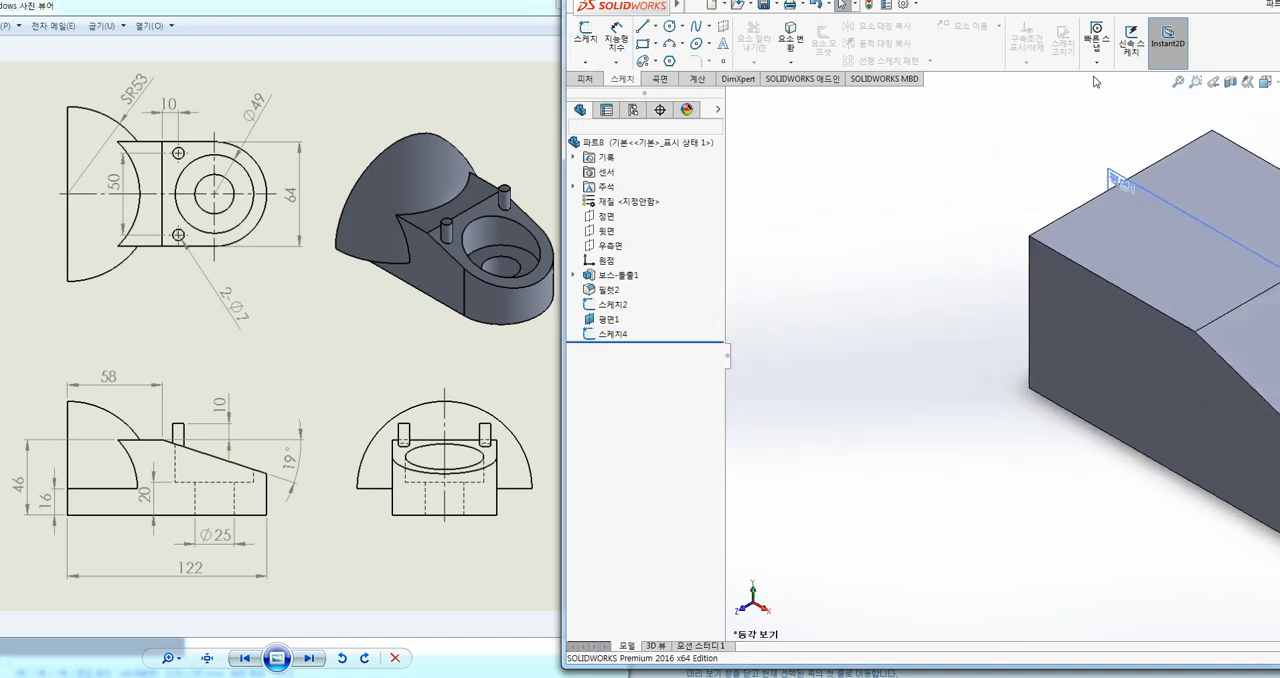
pyautogui.keyDown('ctrl'); pyautogui.moveTo(1146, 271); pyautogui.dragTo(920, 252, button='middle'); pyautogui.keyUp('ctrl')
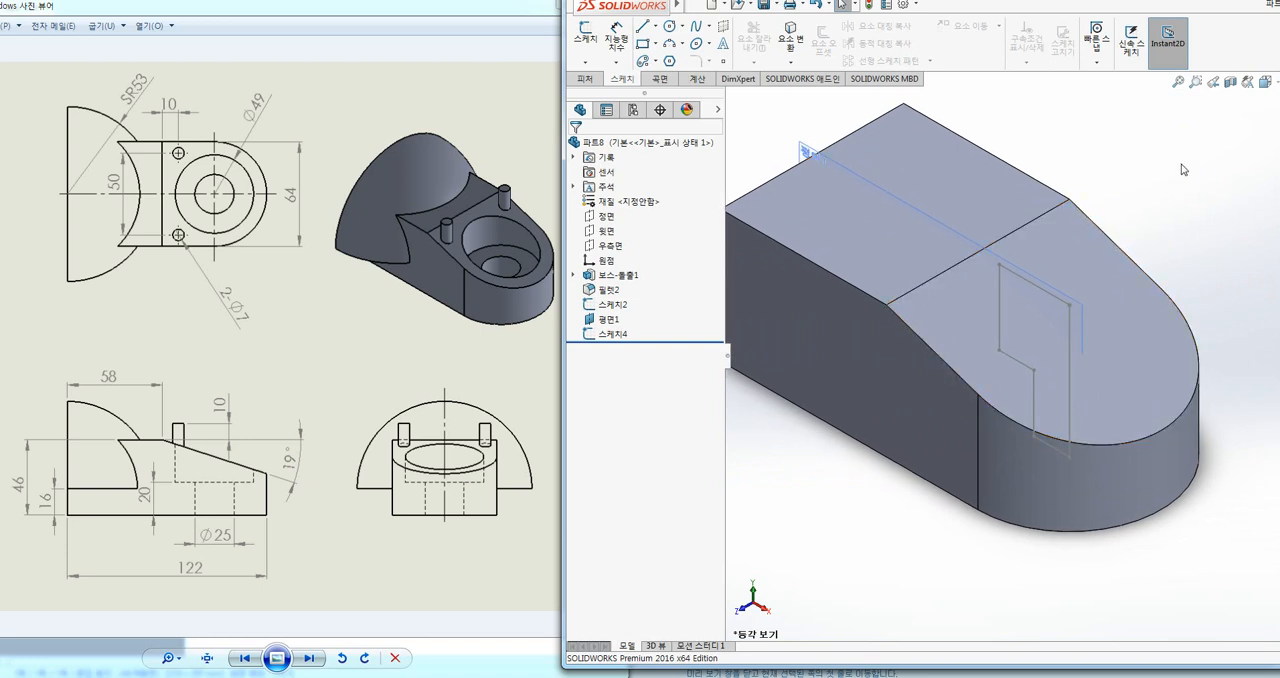
pyautogui.click(588, 79)
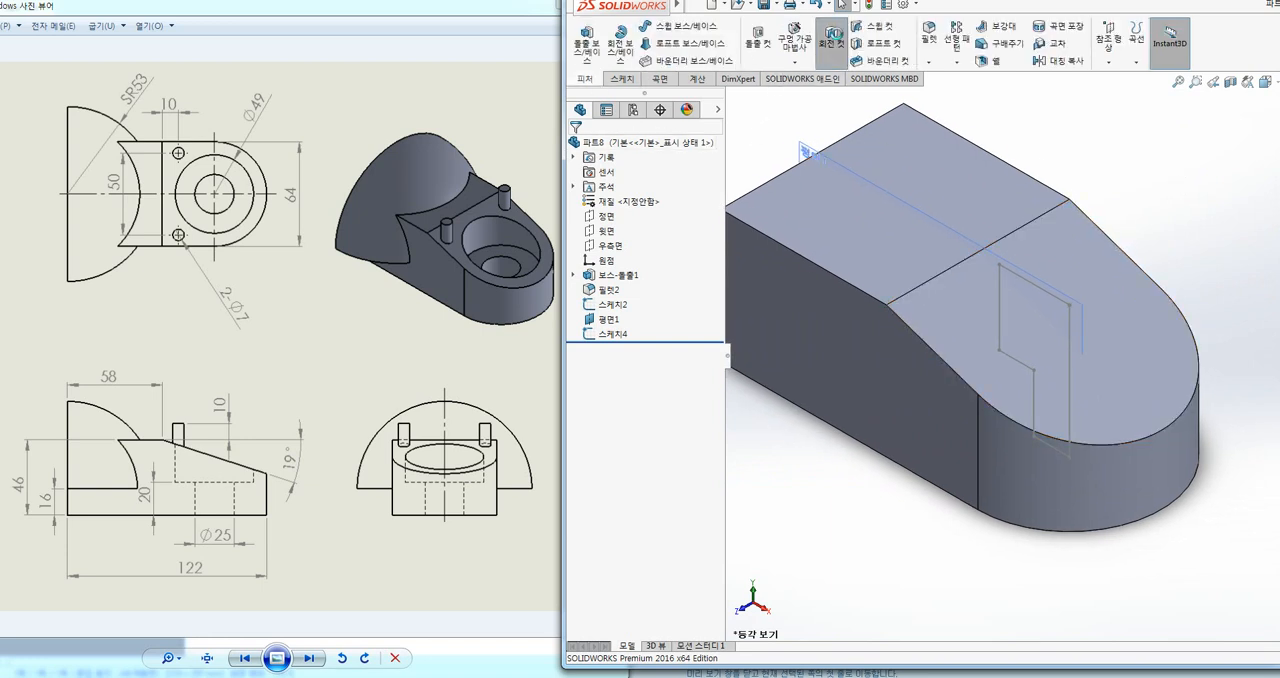
pyautogui.click(831, 40)
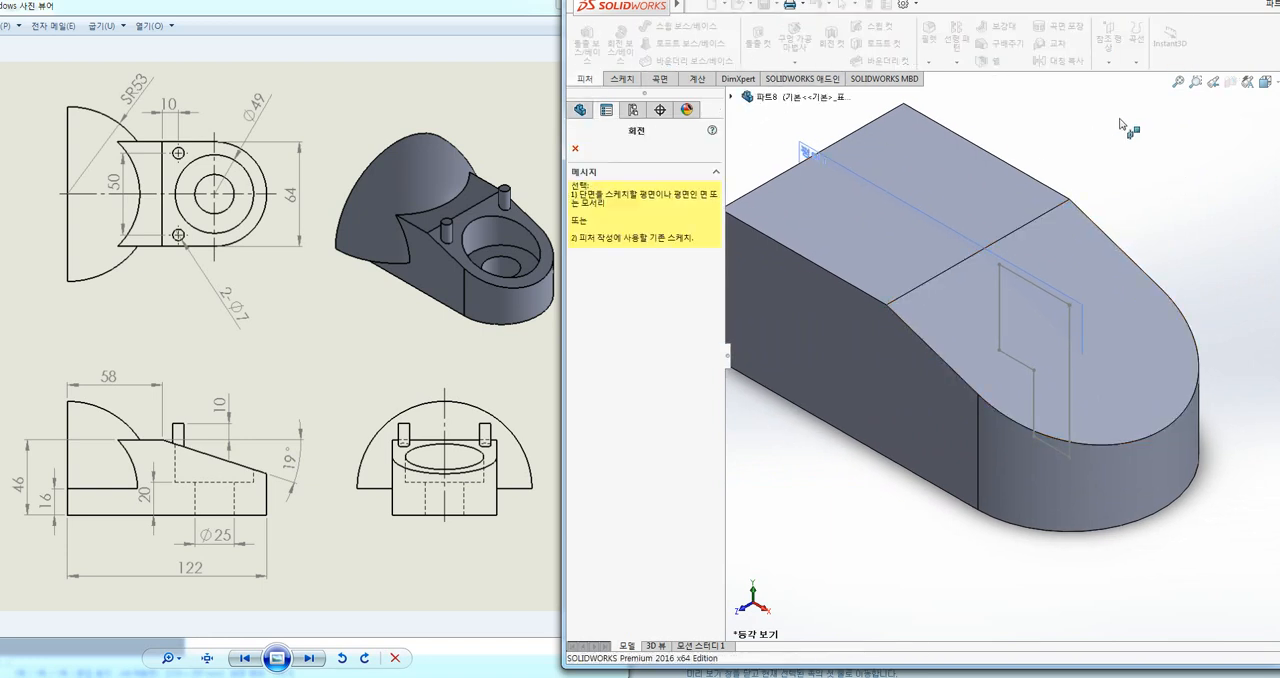
pyautogui.click(1069, 328)
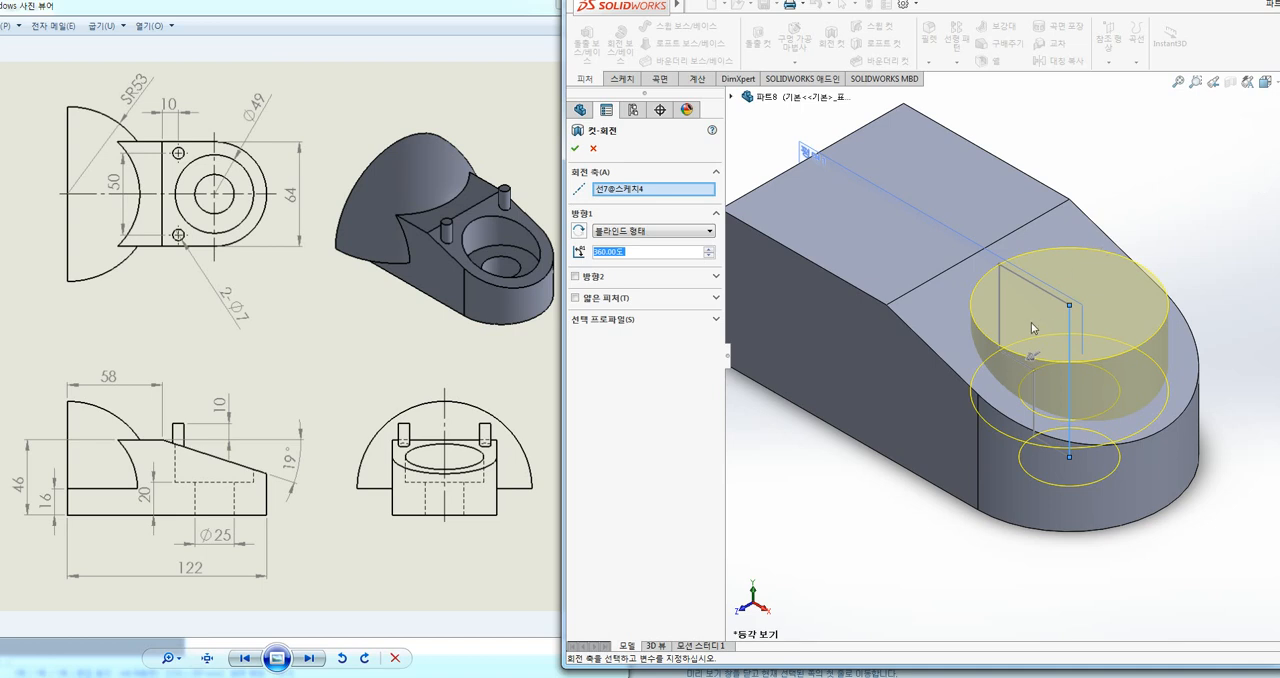
pyautogui.click(636, 322)
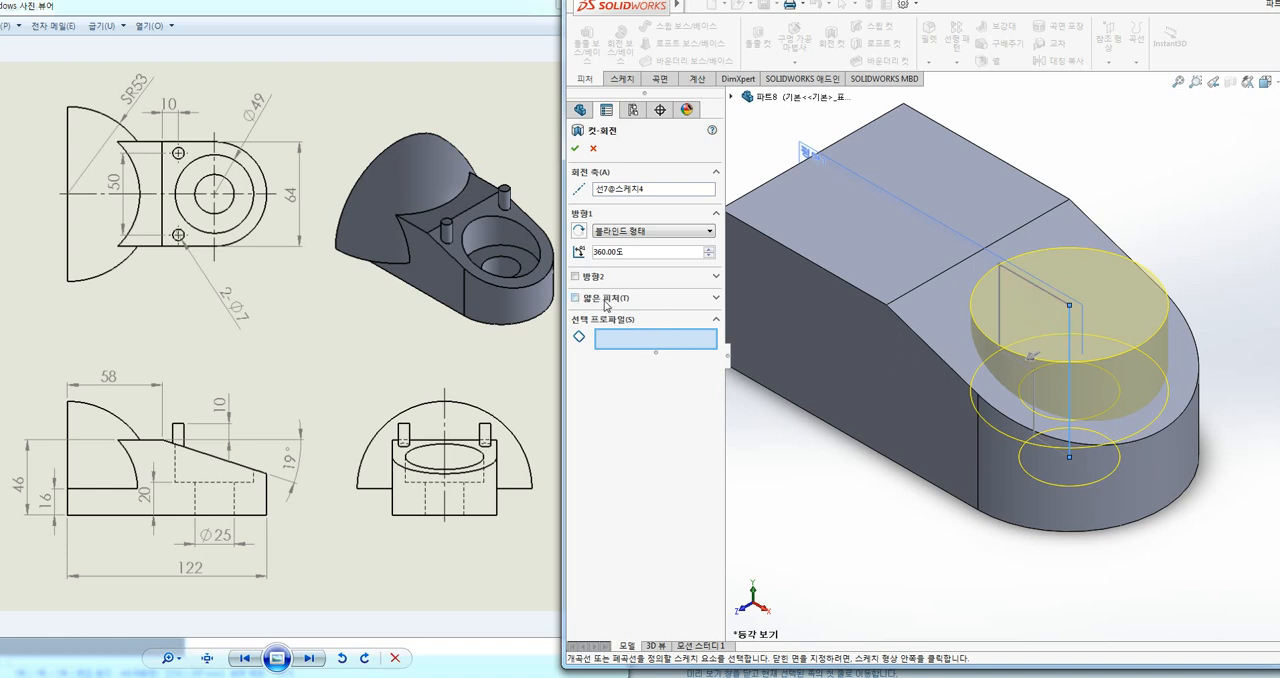
pyautogui.click(575, 148)
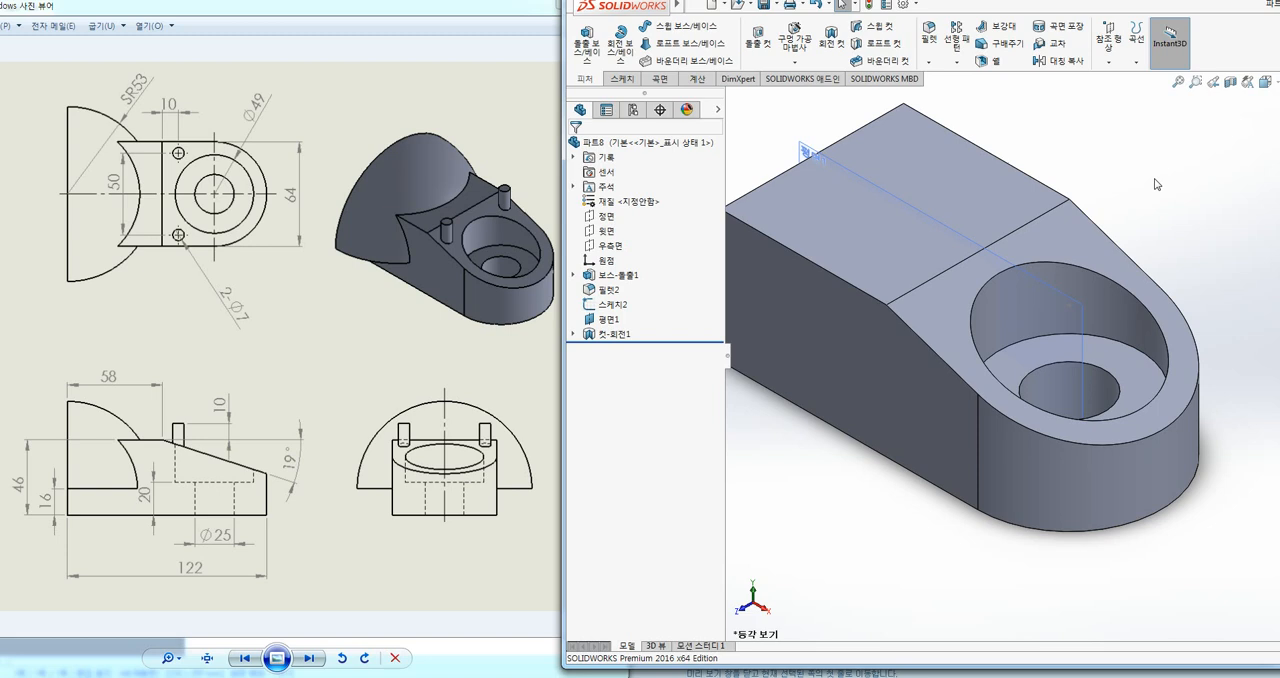
# Step: Hide the mid-plane that carried the stepped hole profile
pyautogui.rightClick(807, 148)
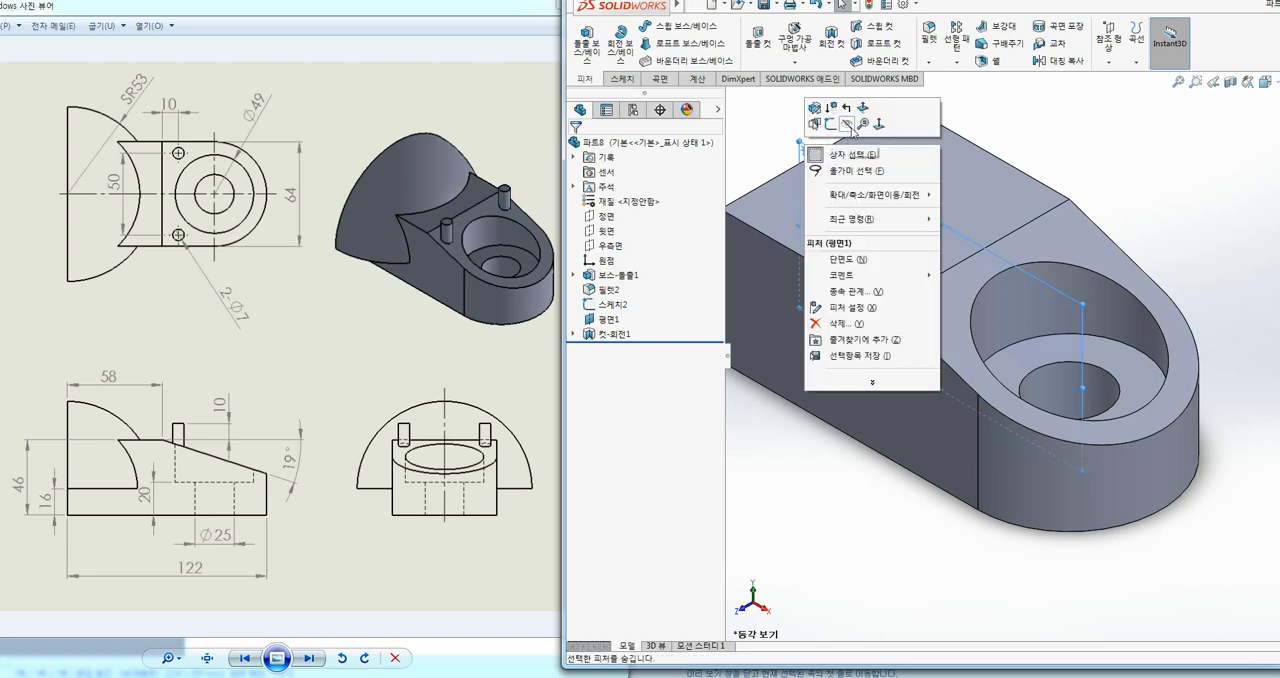
pyautogui.click(848, 125)
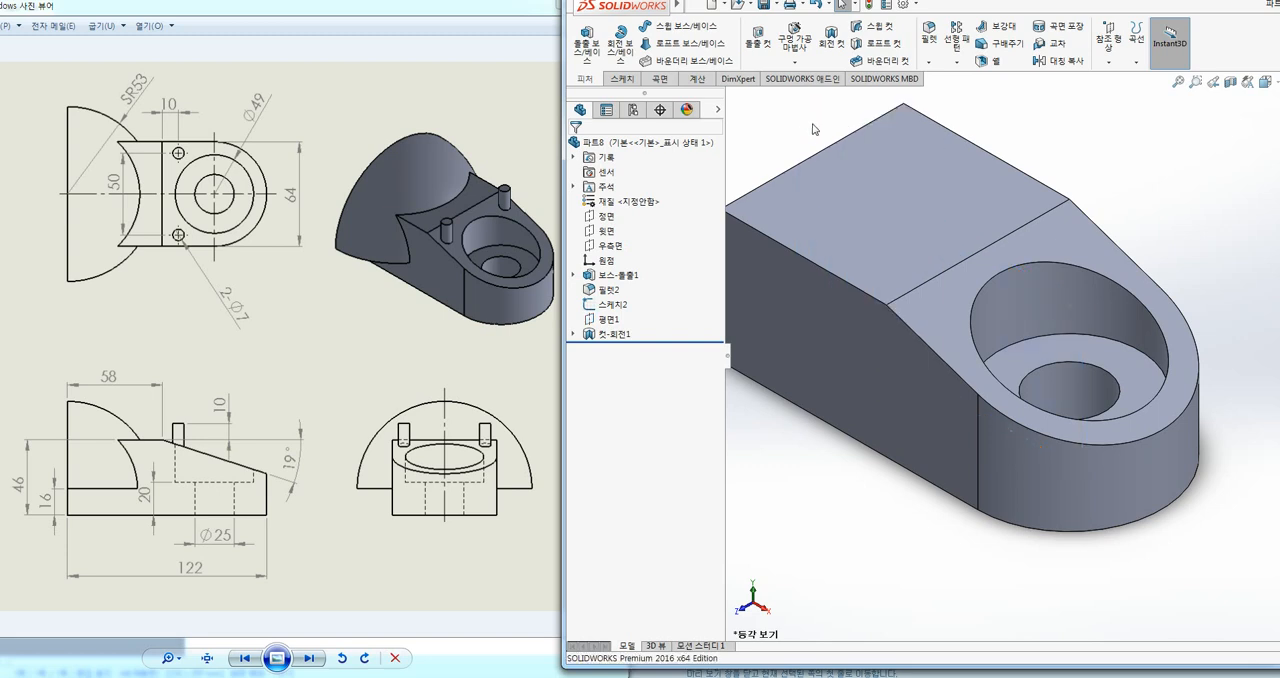
pyautogui.keyDown('ctrl'); pyautogui.moveTo(890, 161); pyautogui.dragTo(920, 259, button='middle'); pyautogui.keyUp('ctrl')
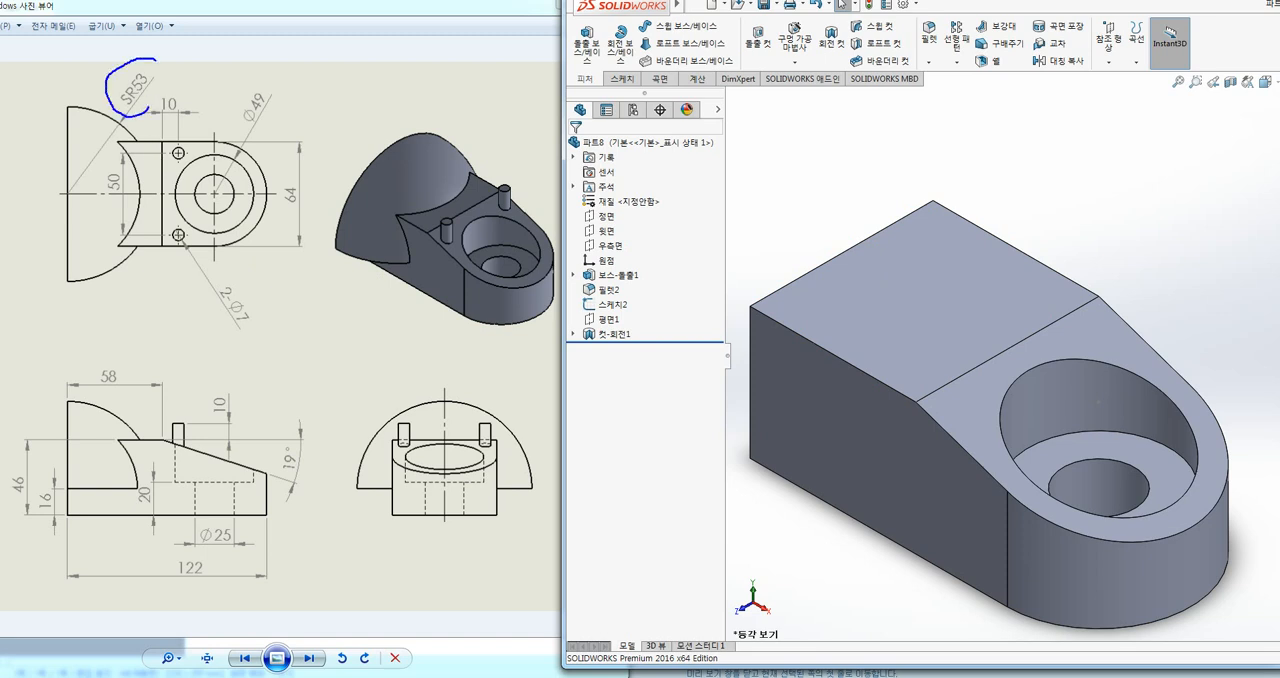
pyautogui.moveTo(309, 76)
pyautogui.mouseDown()
pyautogui.moveTo(308, 105)
pyautogui.moveTo(357, 100)
pyautogui.mouseUp()
pyautogui.moveTo(122, 237); pyautogui.dragTo(121, 234)
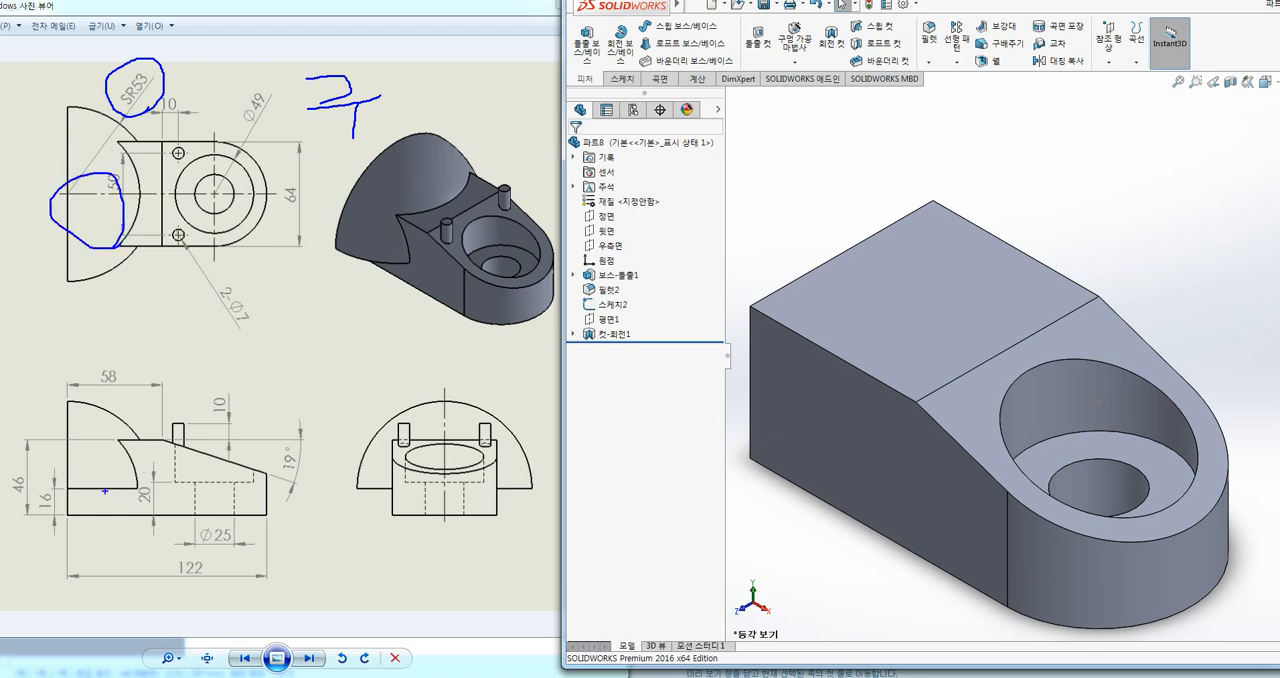
pyautogui.moveTo(104, 491); pyautogui.dragTo(157, 488)
pyautogui.moveTo(398, 452)
pyautogui.mouseDown()
pyautogui.moveTo(495, 425)
pyautogui.moveTo(455, 466)
pyautogui.mouseUp()
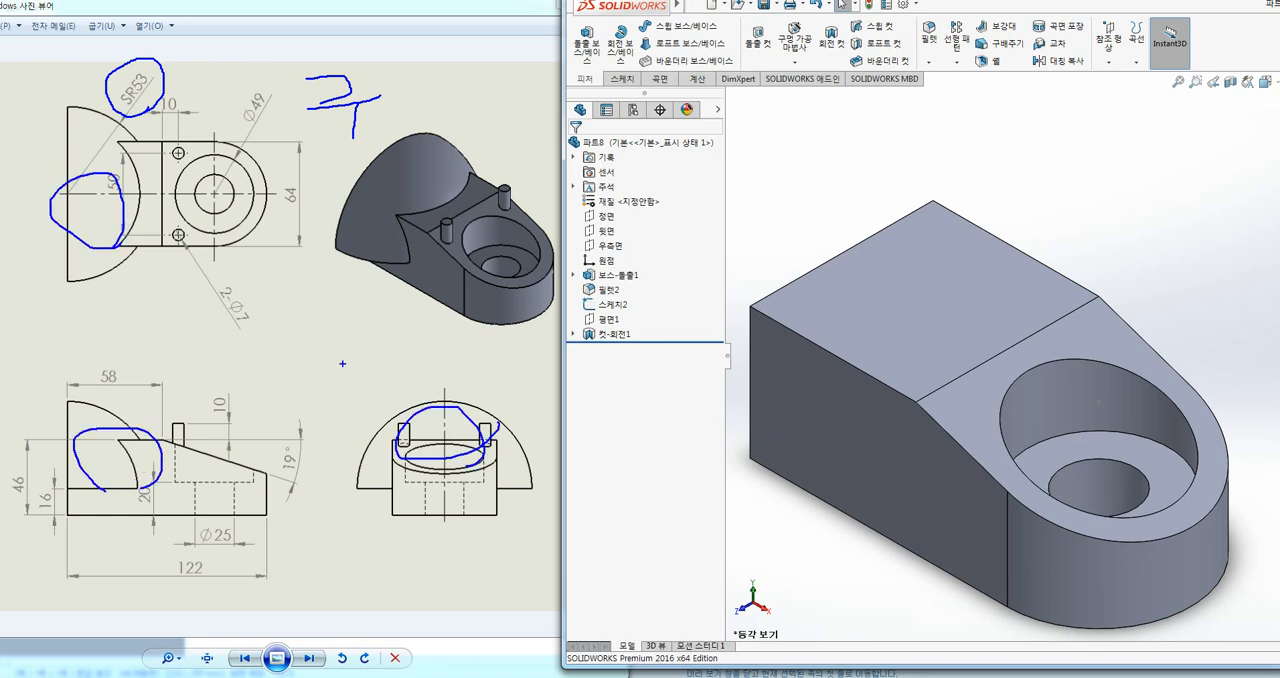
pyautogui.press('e')
pyautogui.moveTo(163, 98)
pyautogui.mouseDown()
pyautogui.moveTo(114, 88)
pyautogui.moveTo(145, 104)
pyautogui.mouseUp()
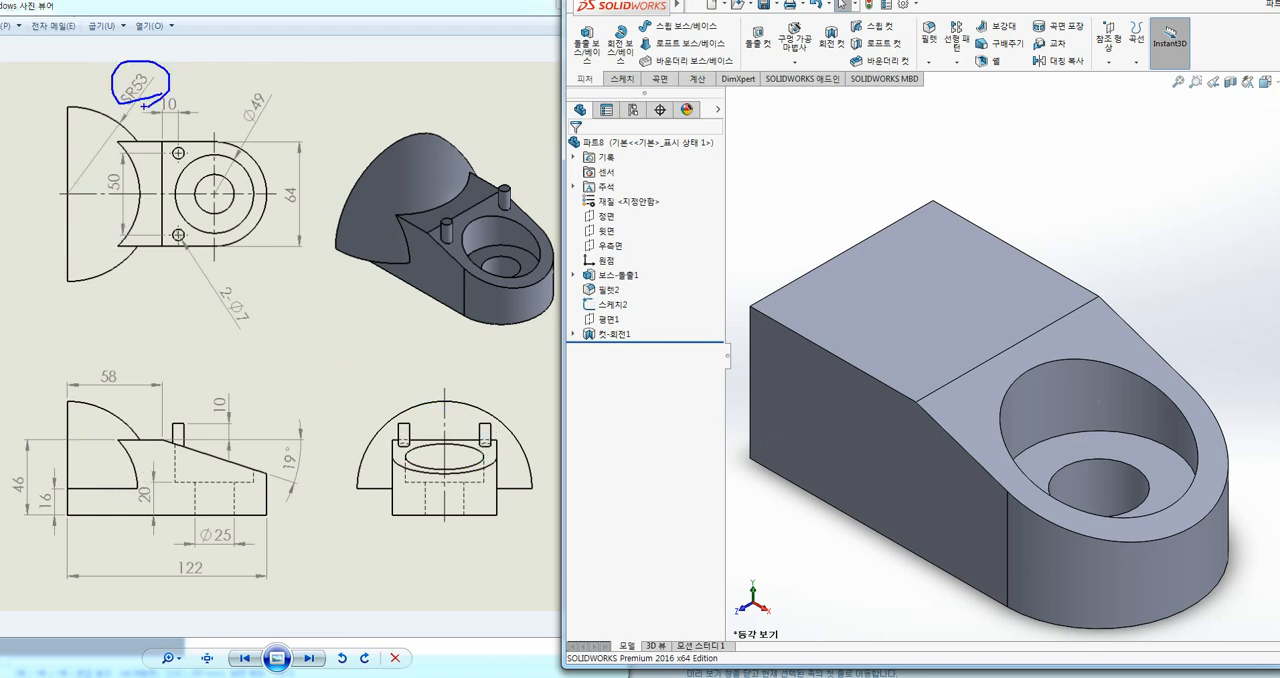
pyautogui.moveTo(100, 421); pyautogui.dragTo(110, 410)
pyautogui.moveTo(452, 404); pyautogui.dragTo(455, 410)
pyautogui.press('Escape')
pyautogui.moveTo(138, 136)
pyautogui.mouseDown()
pyautogui.moveTo(120, 244)
pyautogui.moveTo(58, 164)
pyautogui.moveTo(113, 192)
pyautogui.mouseUp()
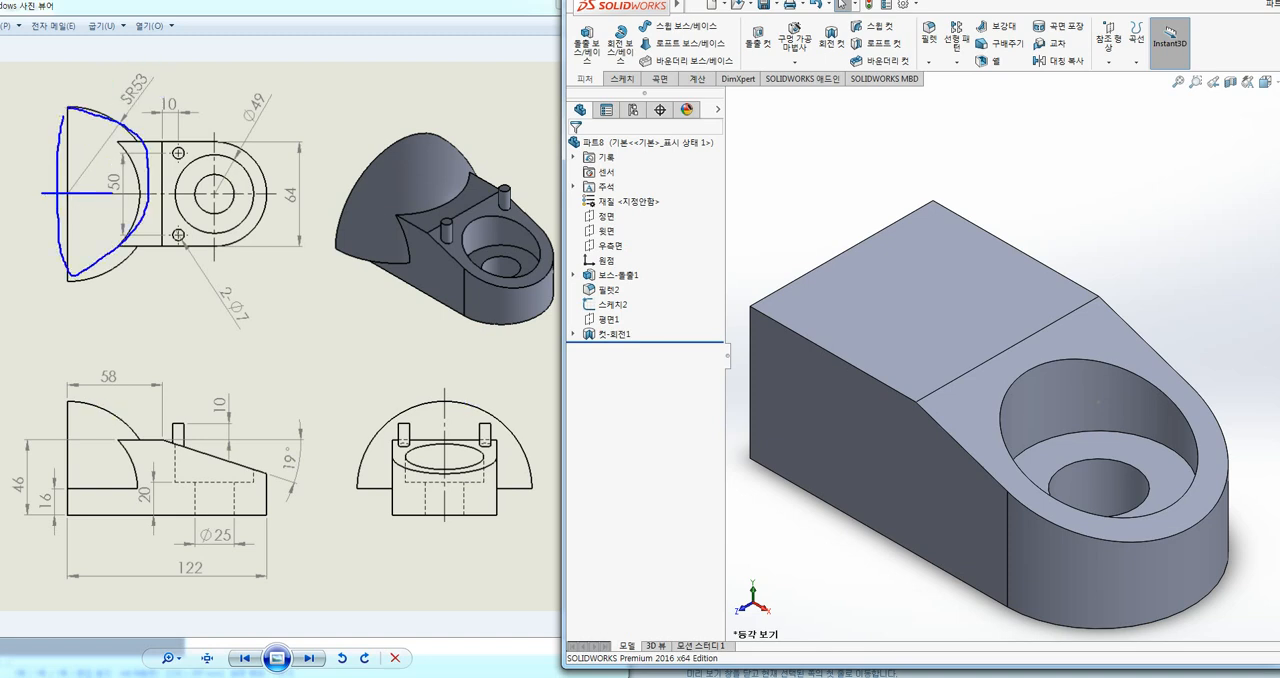
pyautogui.moveTo(97, 117)
pyautogui.mouseDown()
pyautogui.moveTo(70, 145)
pyautogui.moveTo(95, 184)
pyautogui.mouseUp()
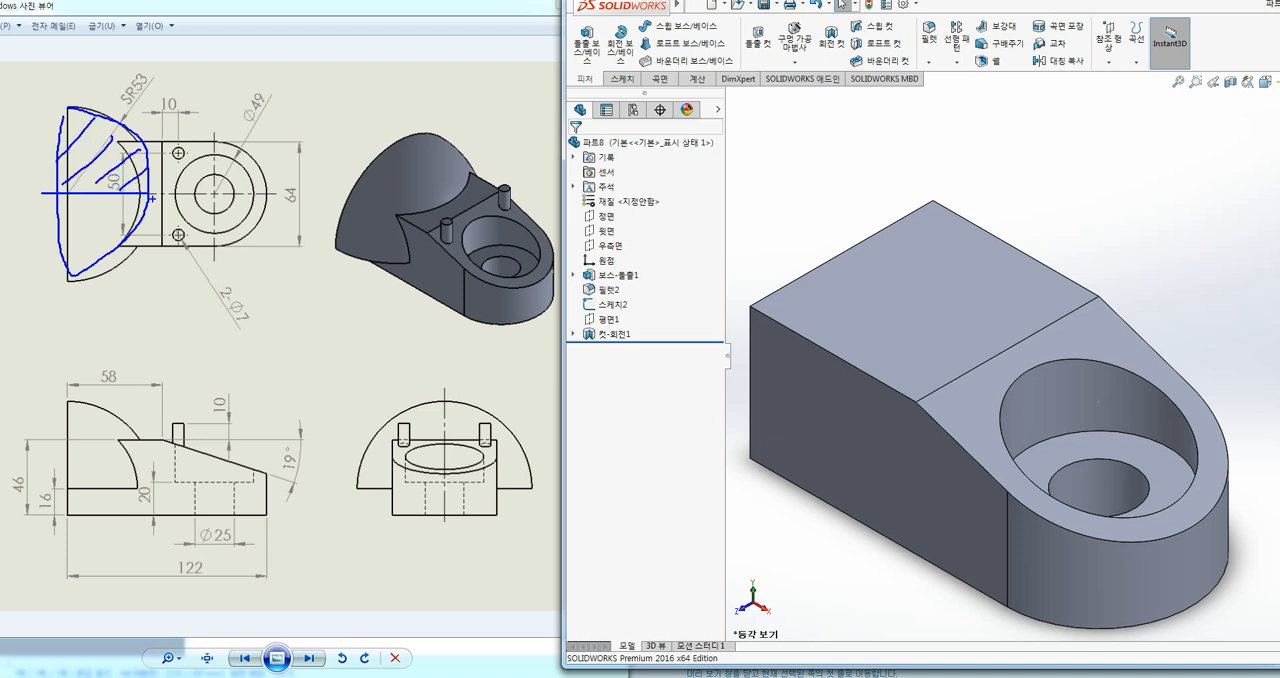
pyautogui.press('Escape')
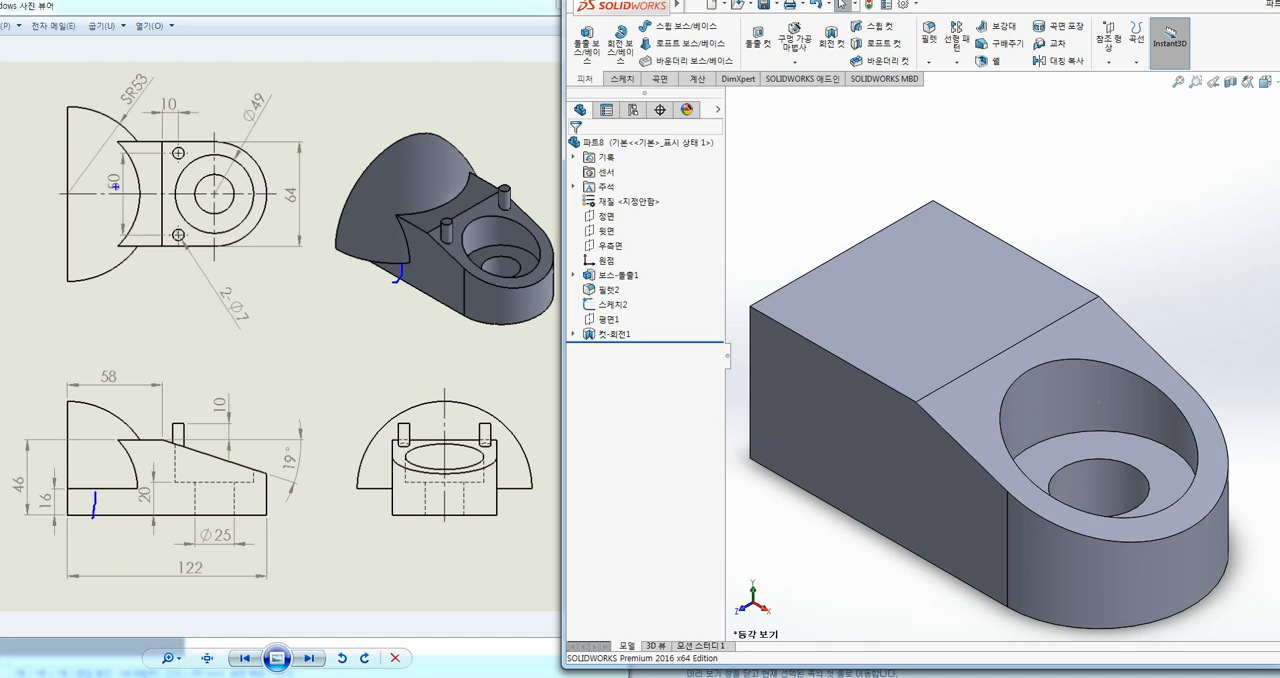
pyautogui.moveTo(66, 194); pyautogui.dragTo(139, 195)
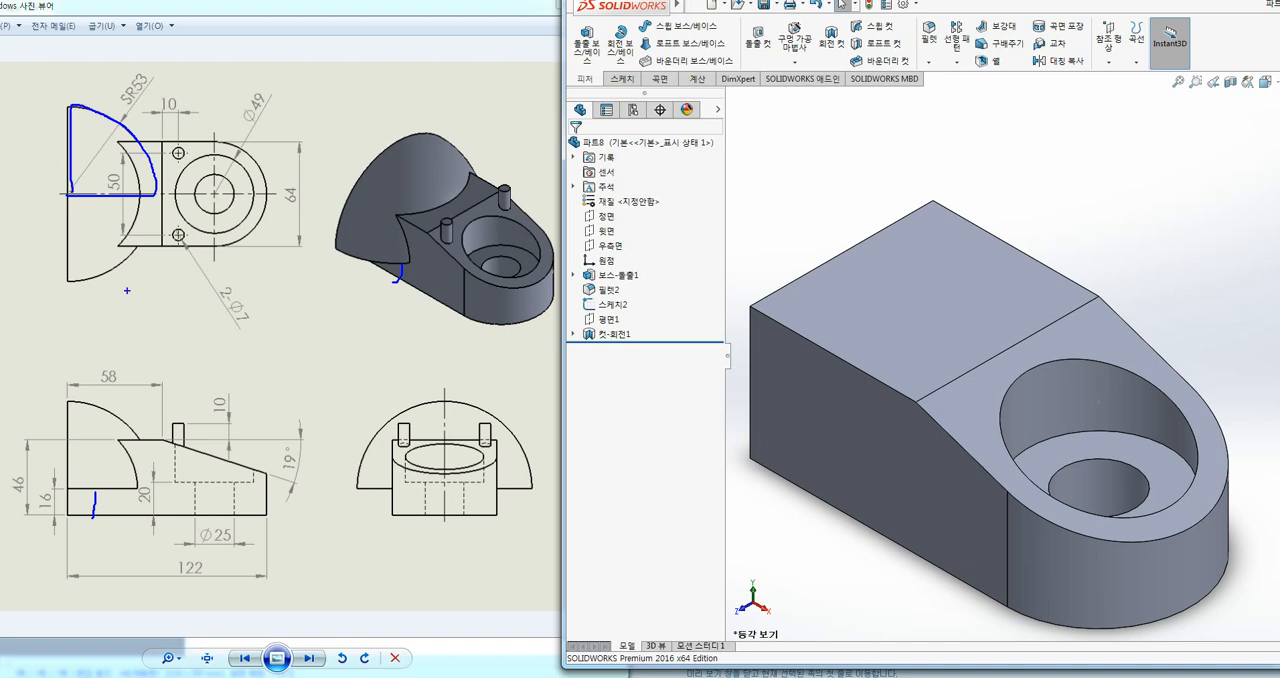
pyautogui.moveTo(447, 405)
pyautogui.mouseDown()
pyautogui.moveTo(444, 487)
pyautogui.moveTo(490, 412)
pyautogui.moveTo(535, 488)
pyautogui.moveTo(444, 487)
pyautogui.mouseUp()
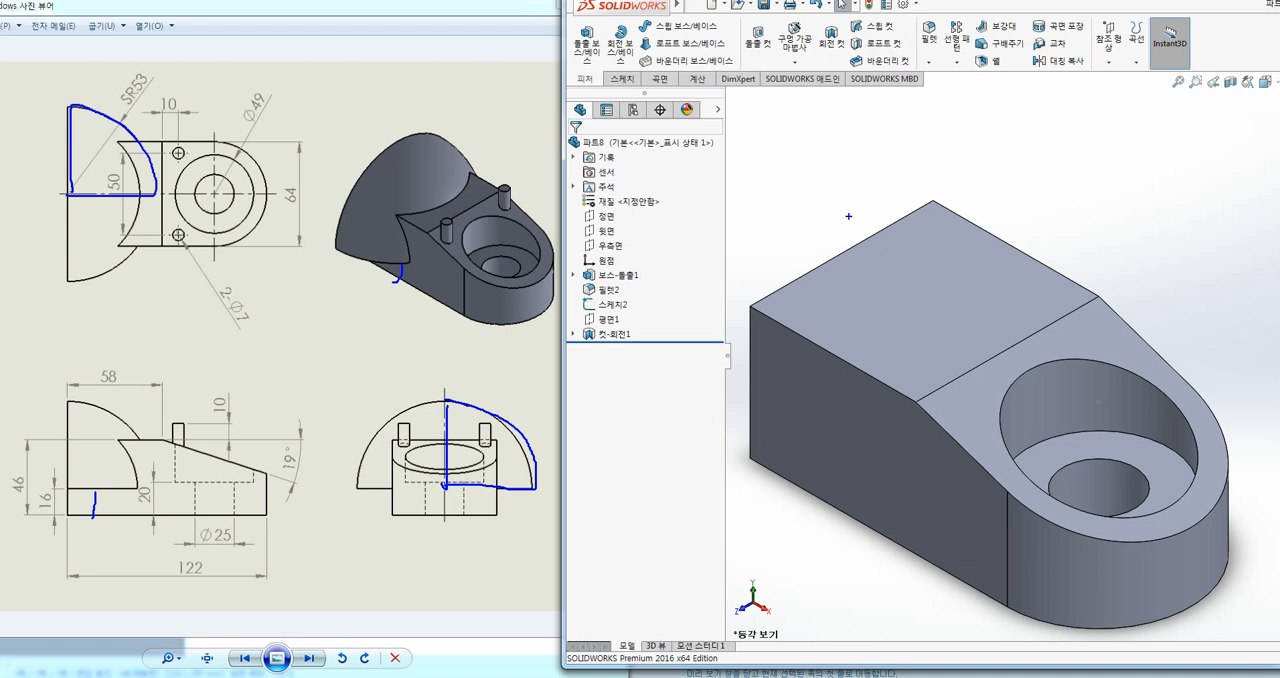
pyautogui.press('Escape')
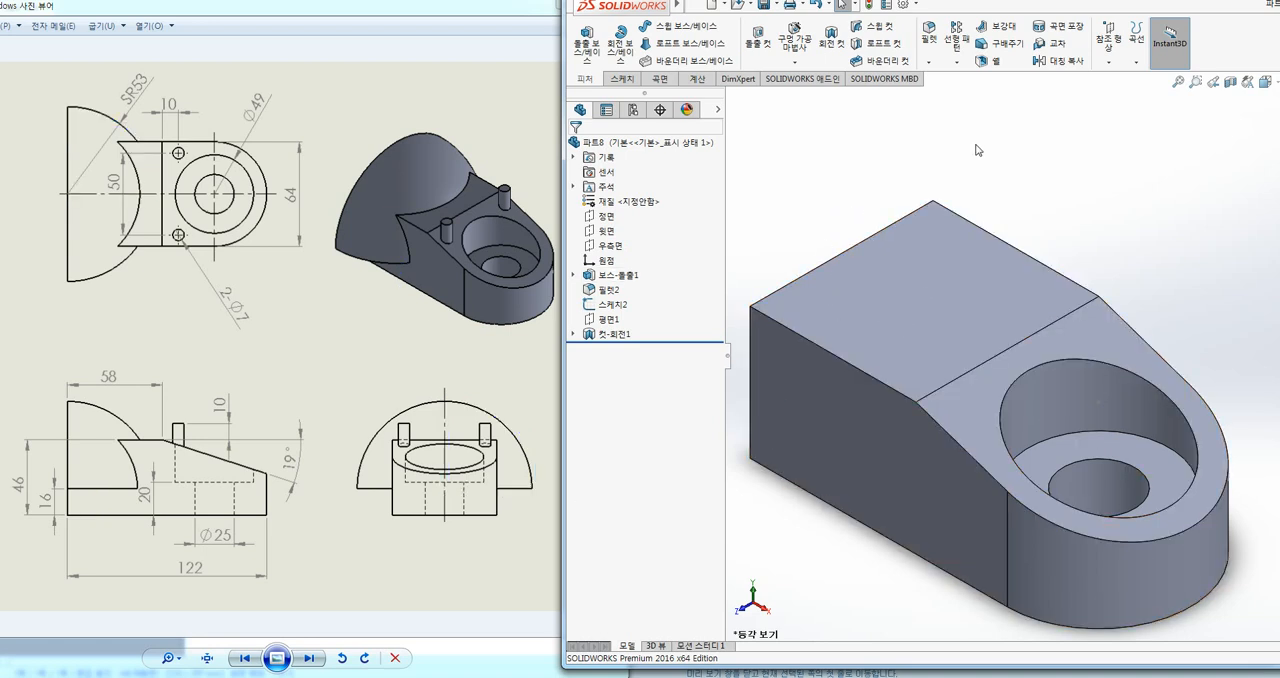
# Step: Create a reference plane offset 16 mm from the base's bottom face, with the offset flipped up into the body
pyautogui.click(1107, 61)
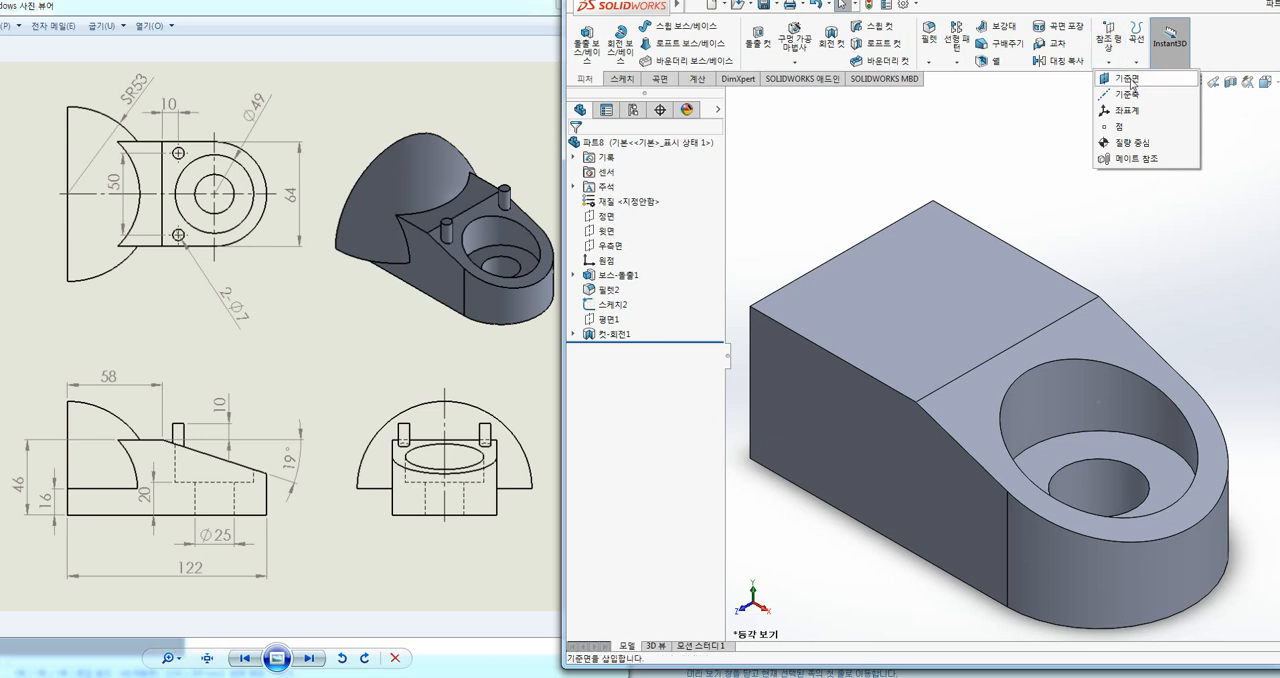
pyautogui.click(1133, 80)
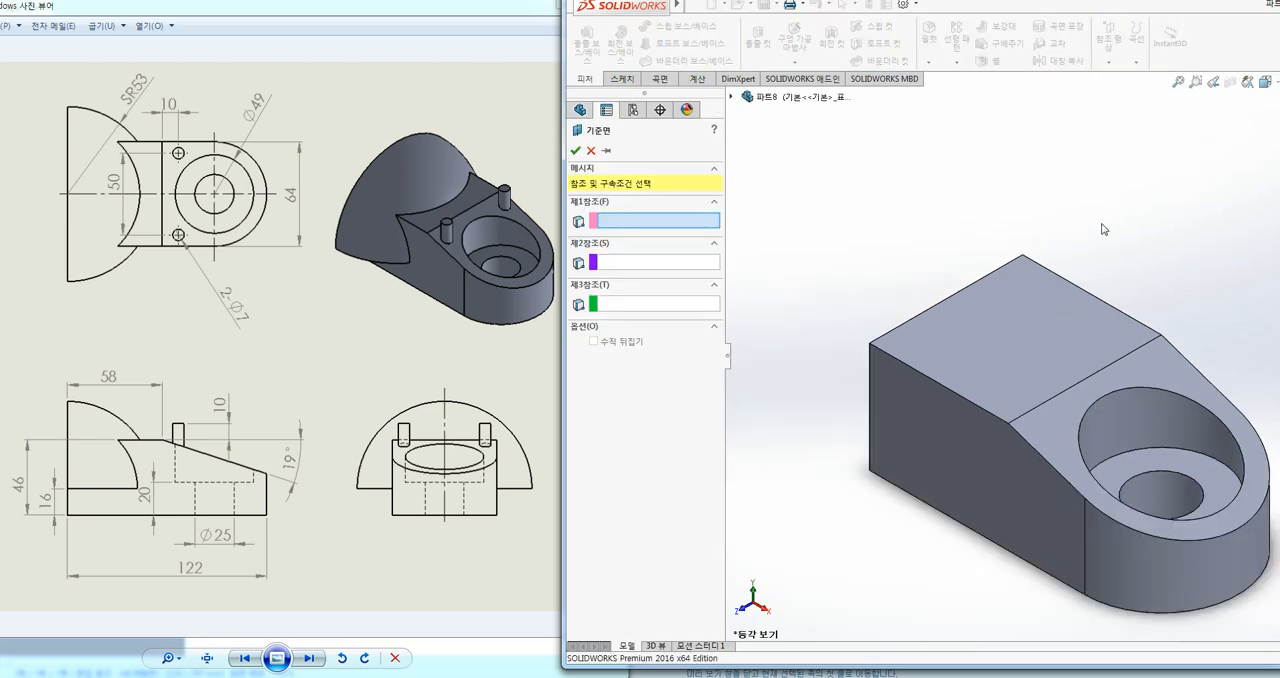
pyautogui.moveTo(1103, 229); pyautogui.dragTo(965, 378, button='middle')
pyautogui.click(952, 522)
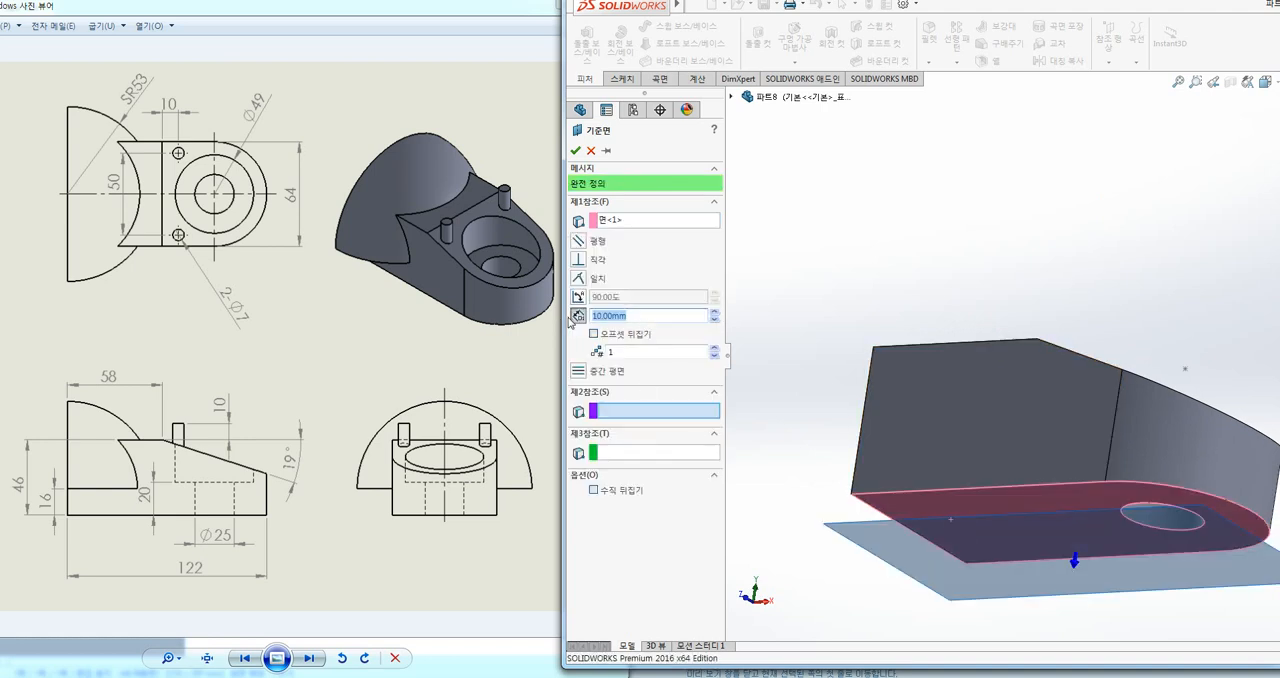
pyautogui.write('16')
pyautogui.press('Return')
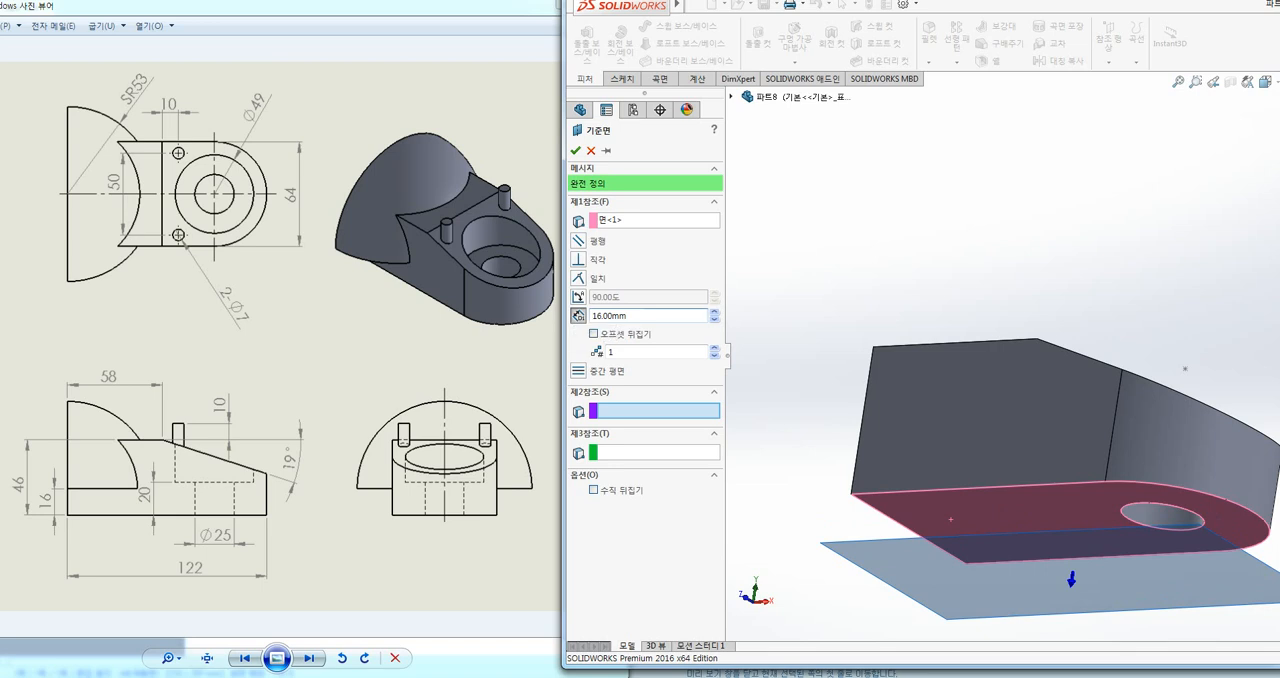
pyautogui.click(638, 336)
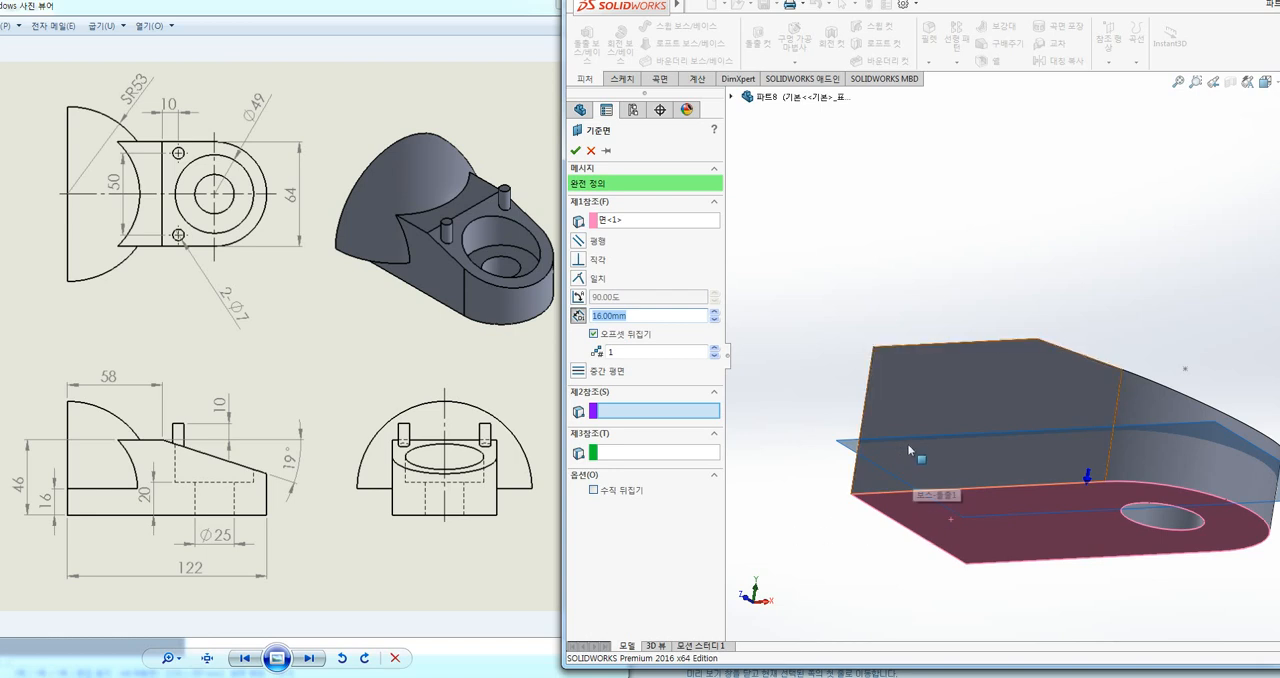
pyautogui.click(575, 150)
# Step: Start a new sketch on the reference plane 16 mm above the base's bottom face
pyautogui.moveTo(881, 190); pyautogui.dragTo(818, 420, button='middle')
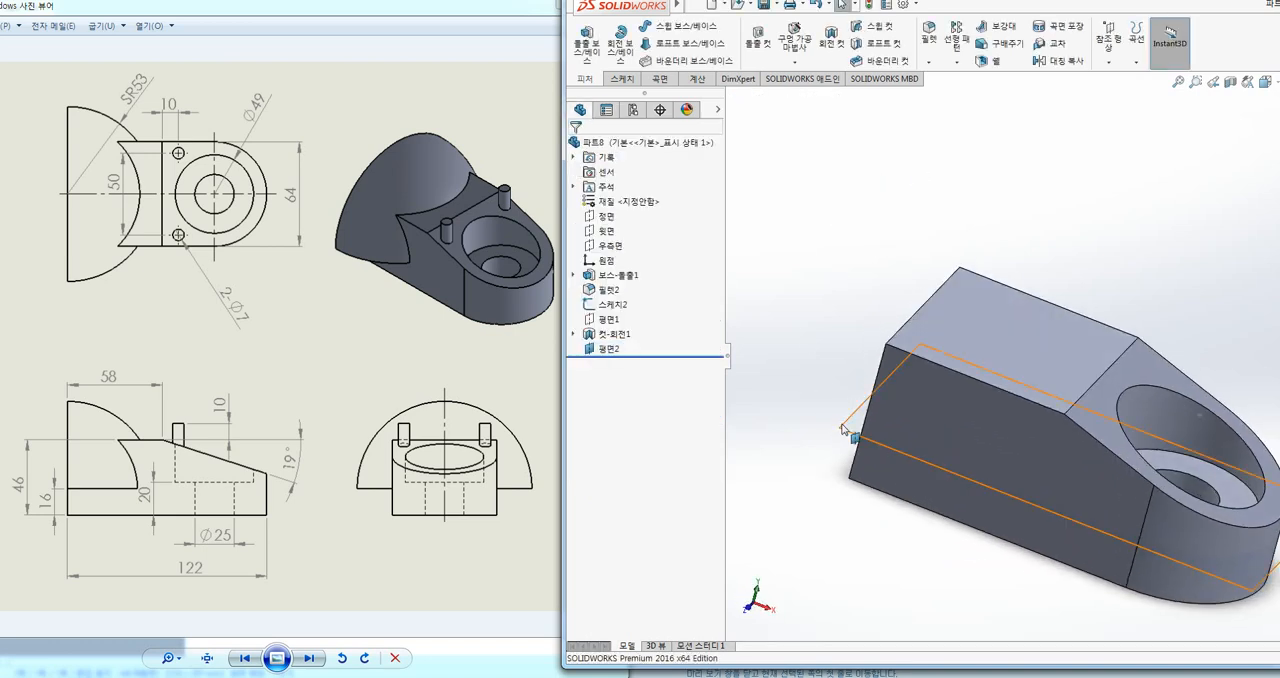
pyautogui.click(845, 428)
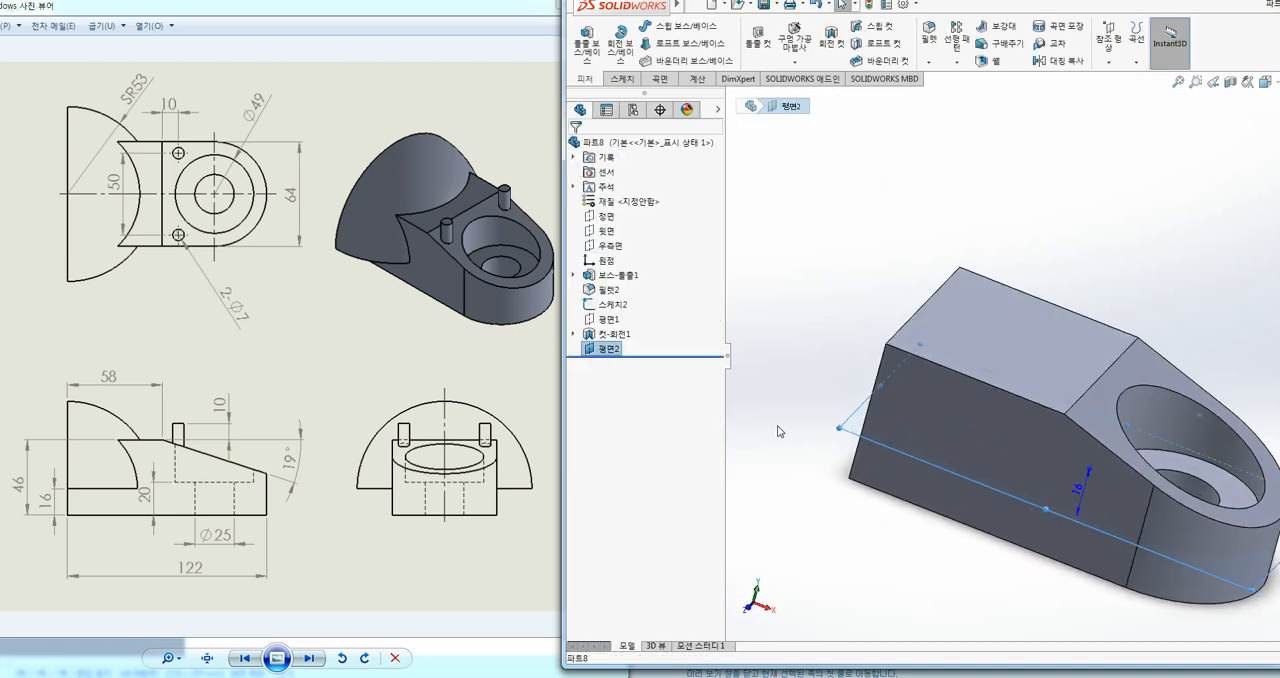
pyautogui.click(622, 79)
pyautogui.click(831, 251)
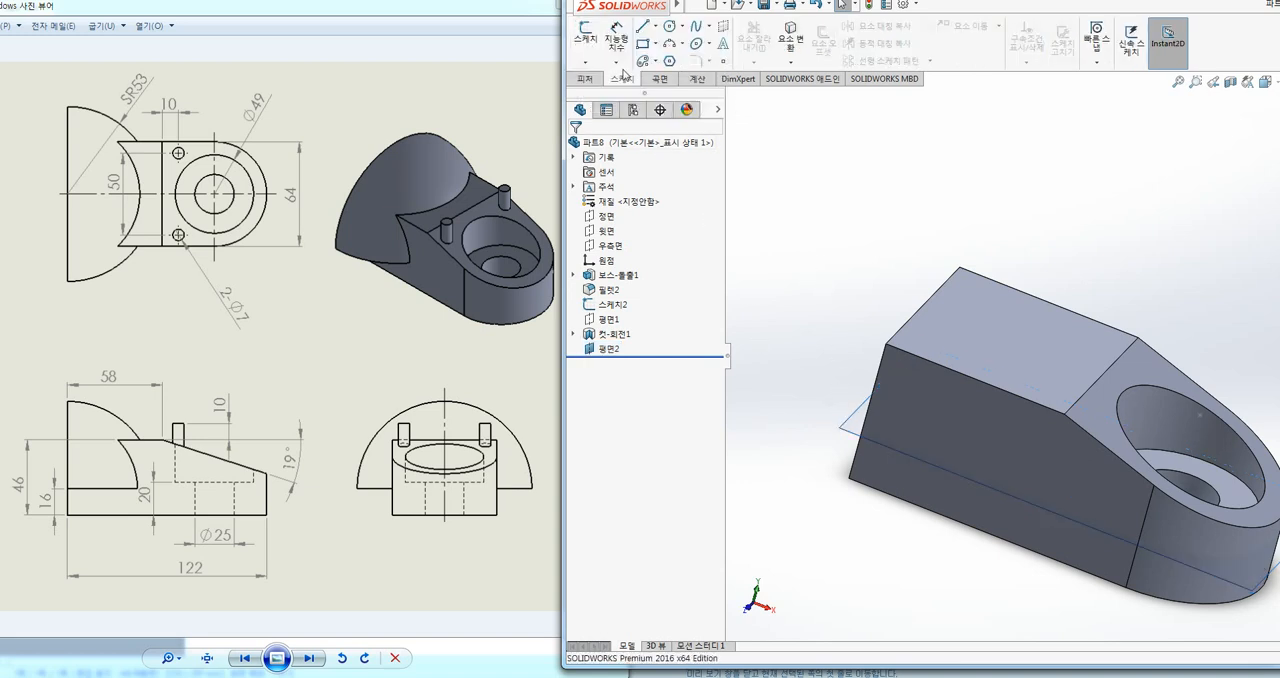
pyautogui.click(585, 34)
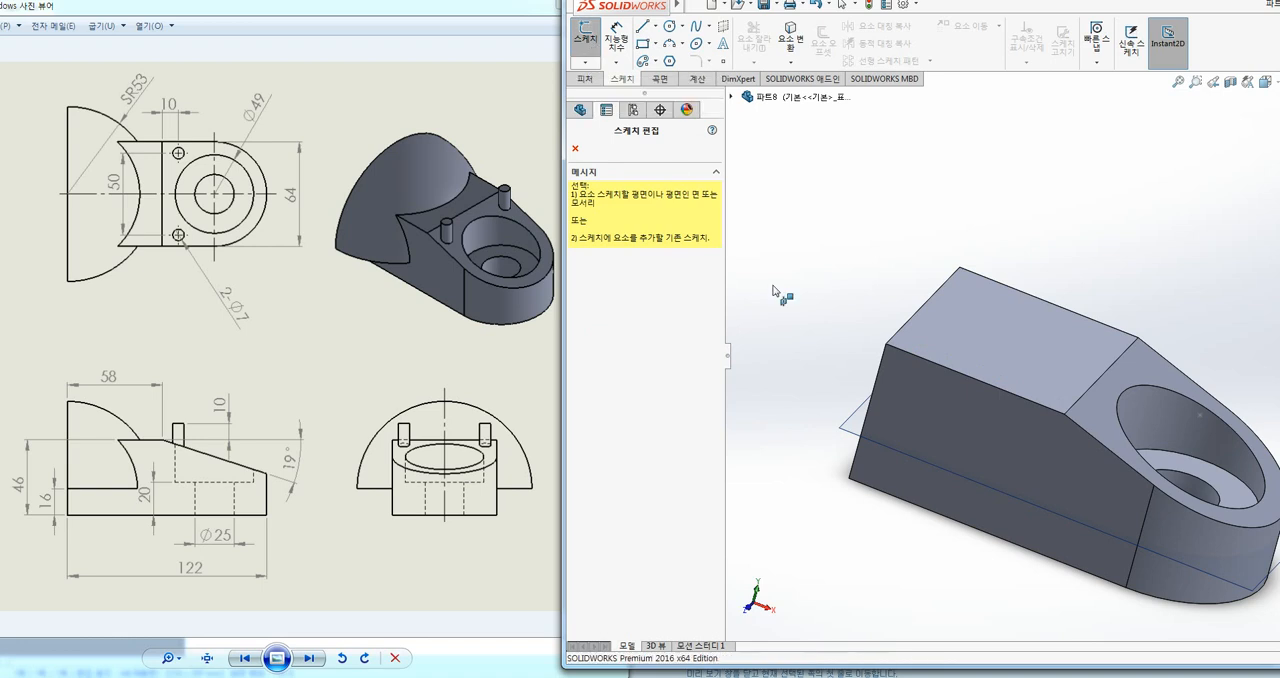
pyautogui.click(852, 431)
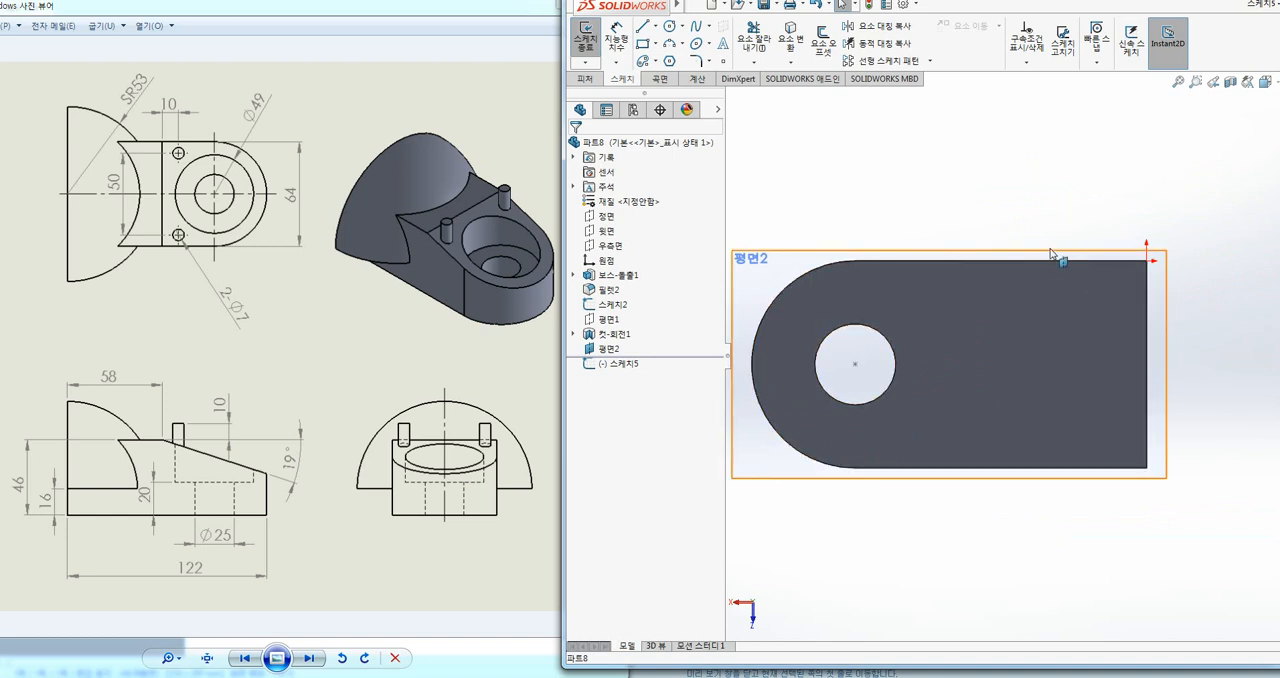
# Step: Flip the view normal to the sketch plane until the whole body is seen from above with the stepped hole visible
pyautogui.press('space')
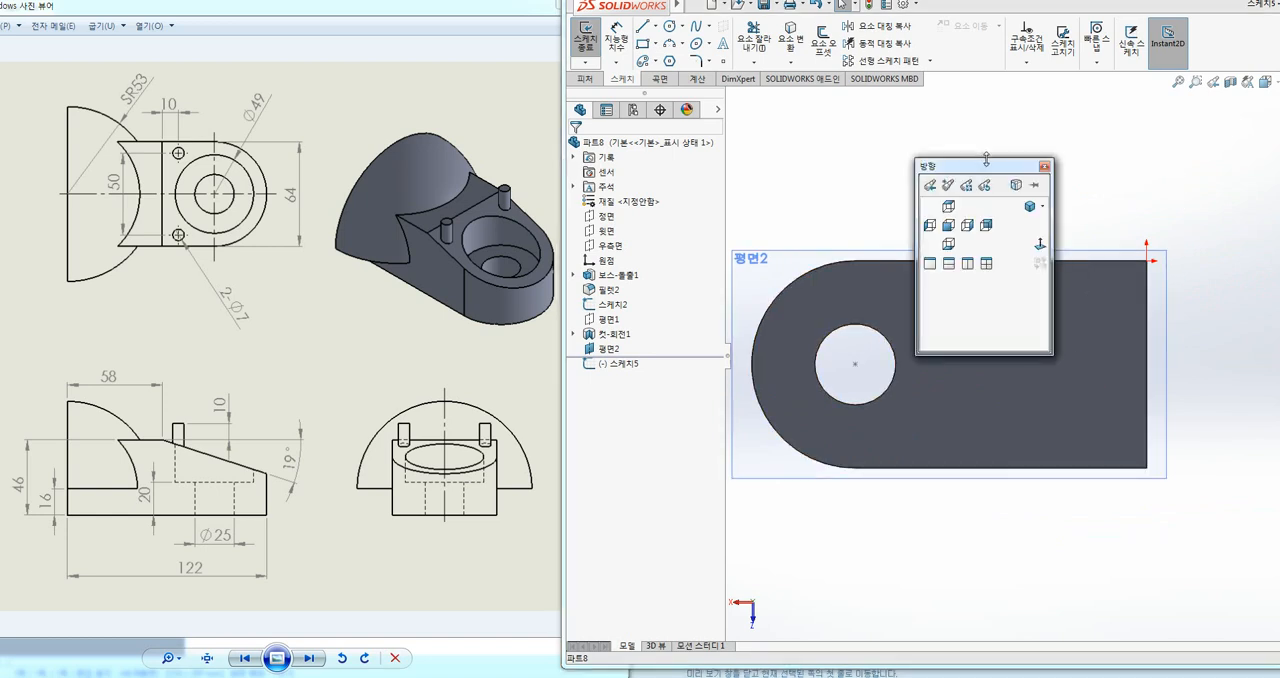
pyautogui.click(1040, 246)
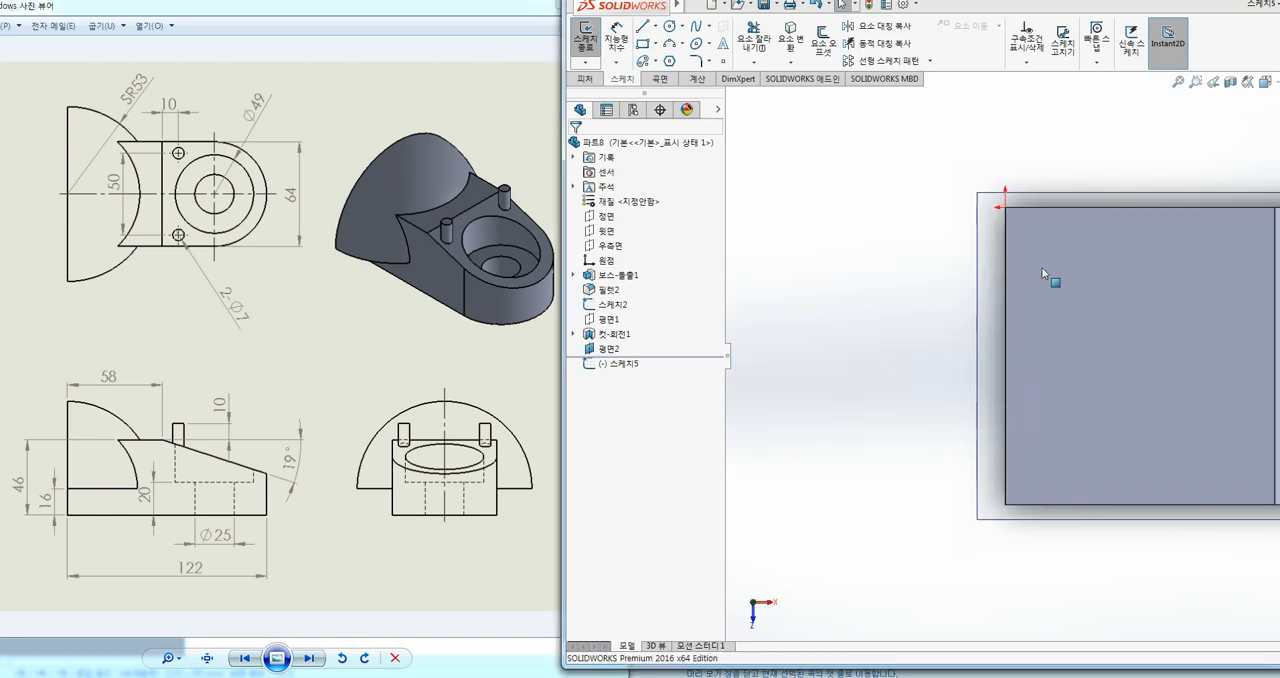
pyautogui.scroll(-1, 966, 292)
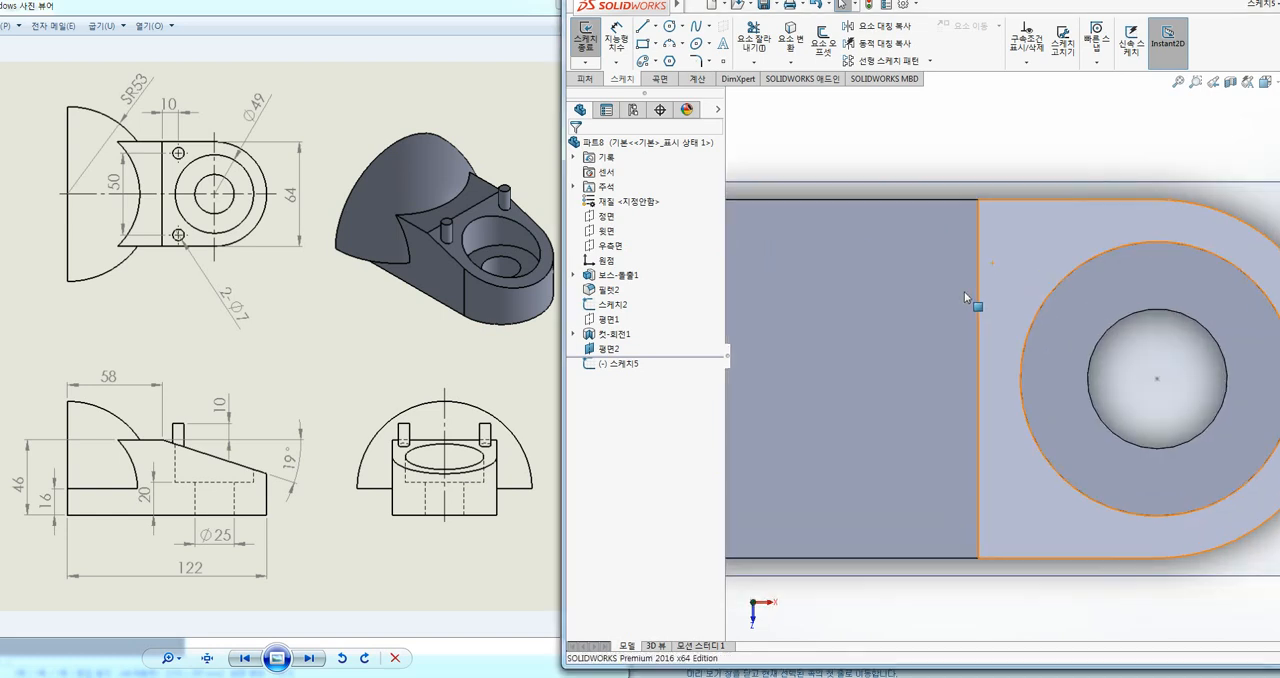
pyautogui.scroll(4, 965, 292)
pyautogui.keyDown('ctrl'); pyautogui.moveTo(1142, 289); pyautogui.dragTo(991, 275, button='middle'); pyautogui.keyUp('ctrl')
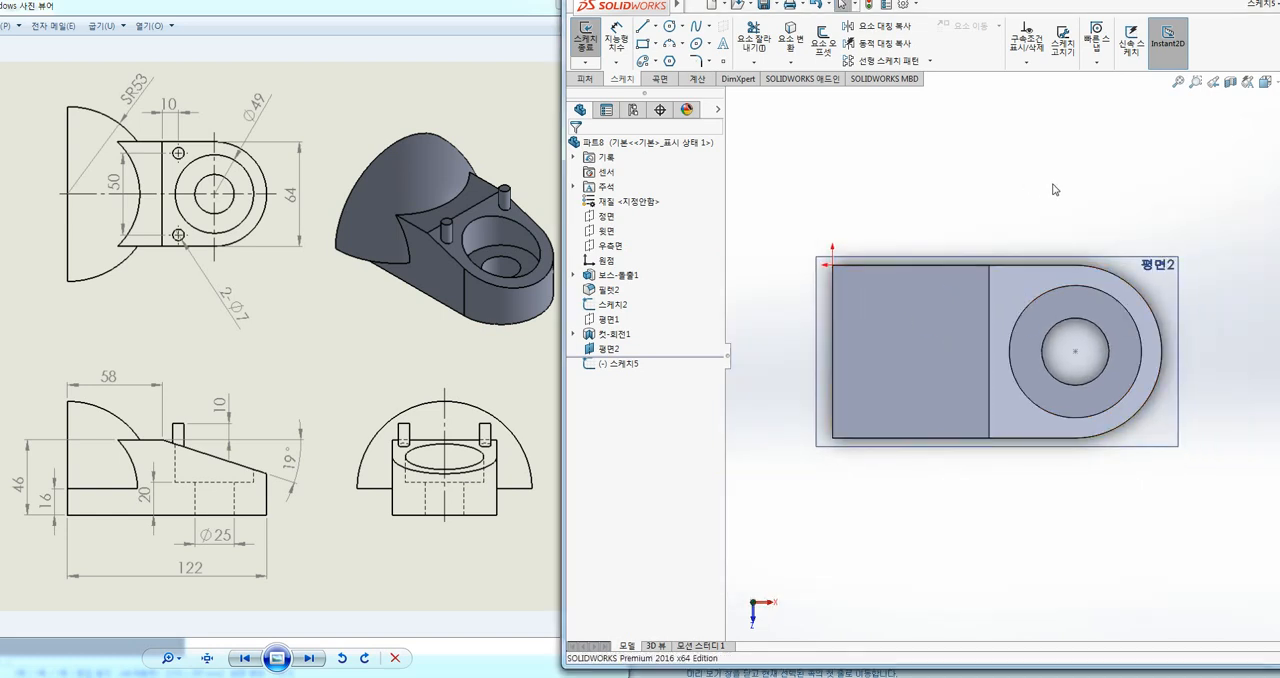
pyautogui.keyDown('ctrl'); pyautogui.moveTo(1054, 189); pyautogui.dragTo(1023, 200, button='middle'); pyautogui.keyUp('ctrl')
pyautogui.press('space')
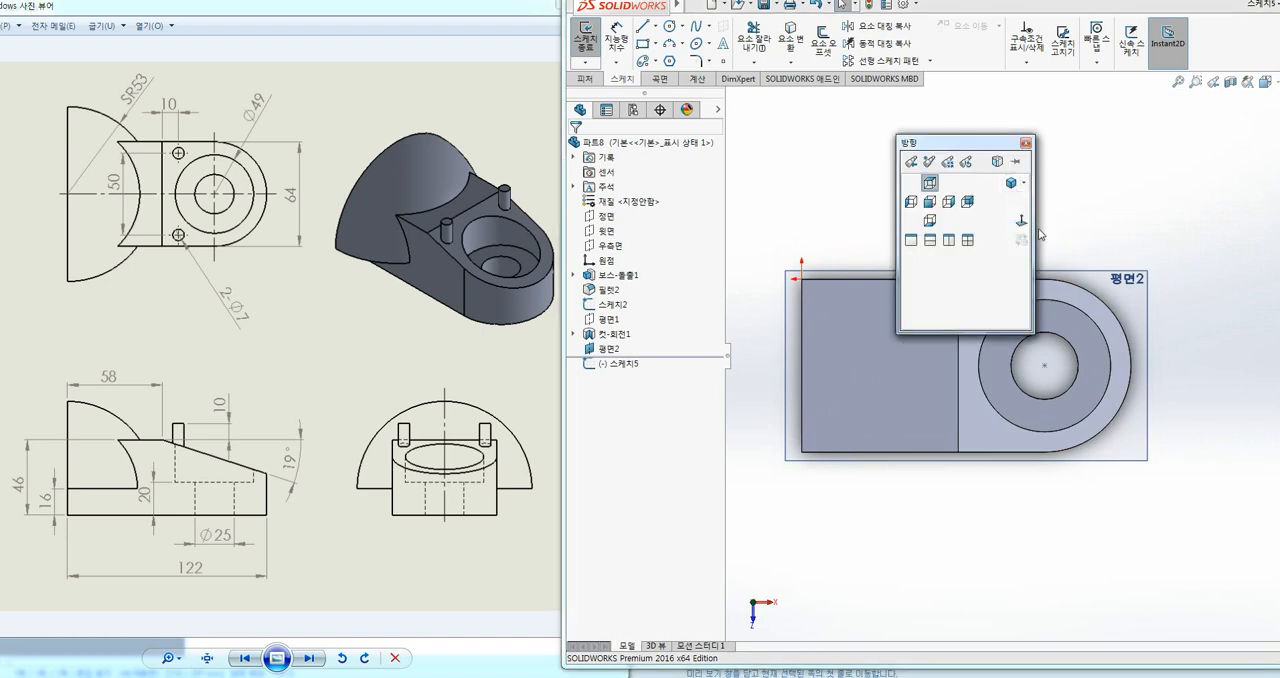
pyautogui.click(1021, 222)
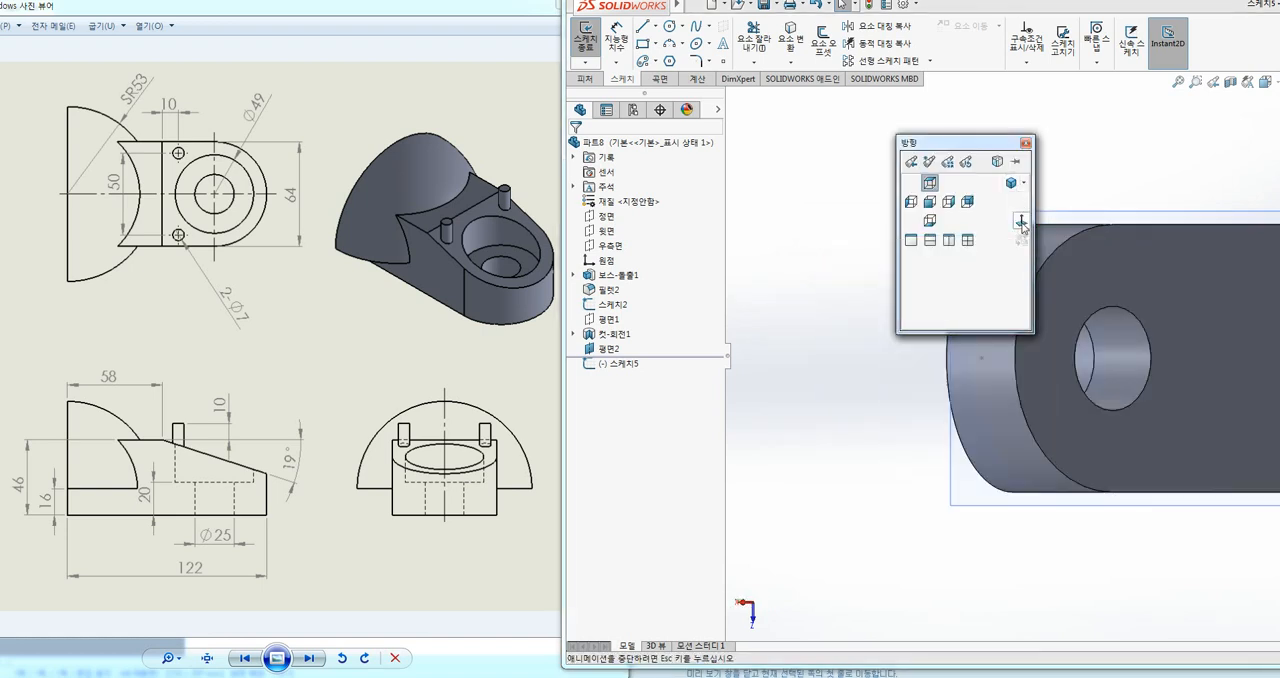
pyautogui.scroll(6, 1023, 287)
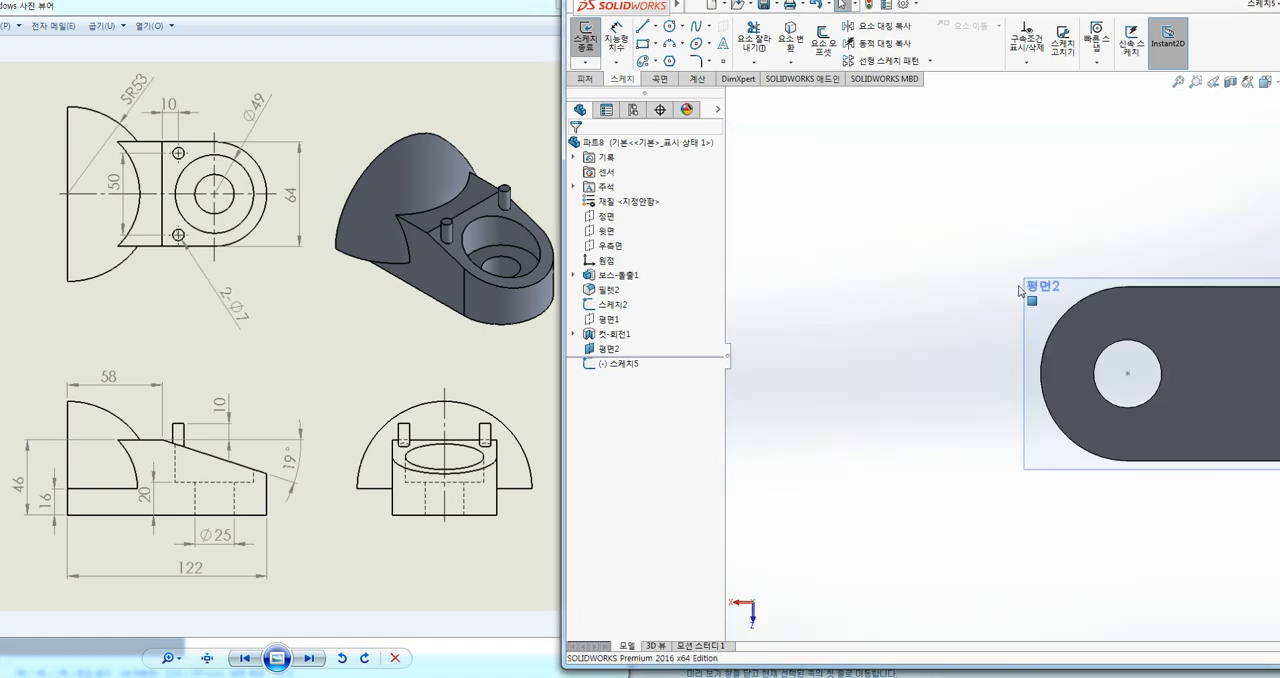
pyautogui.keyDown('ctrl'); pyautogui.moveTo(1150, 297); pyautogui.dragTo(954, 285, button='middle'); pyautogui.keyUp('ctrl')
pyautogui.scroll(1, 1011, 297)
pyautogui.keyDown('ctrl'); pyautogui.moveTo(1066, 298); pyautogui.dragTo(983, 295, button='middle'); pyautogui.keyUp('ctrl')
pyautogui.press('space')
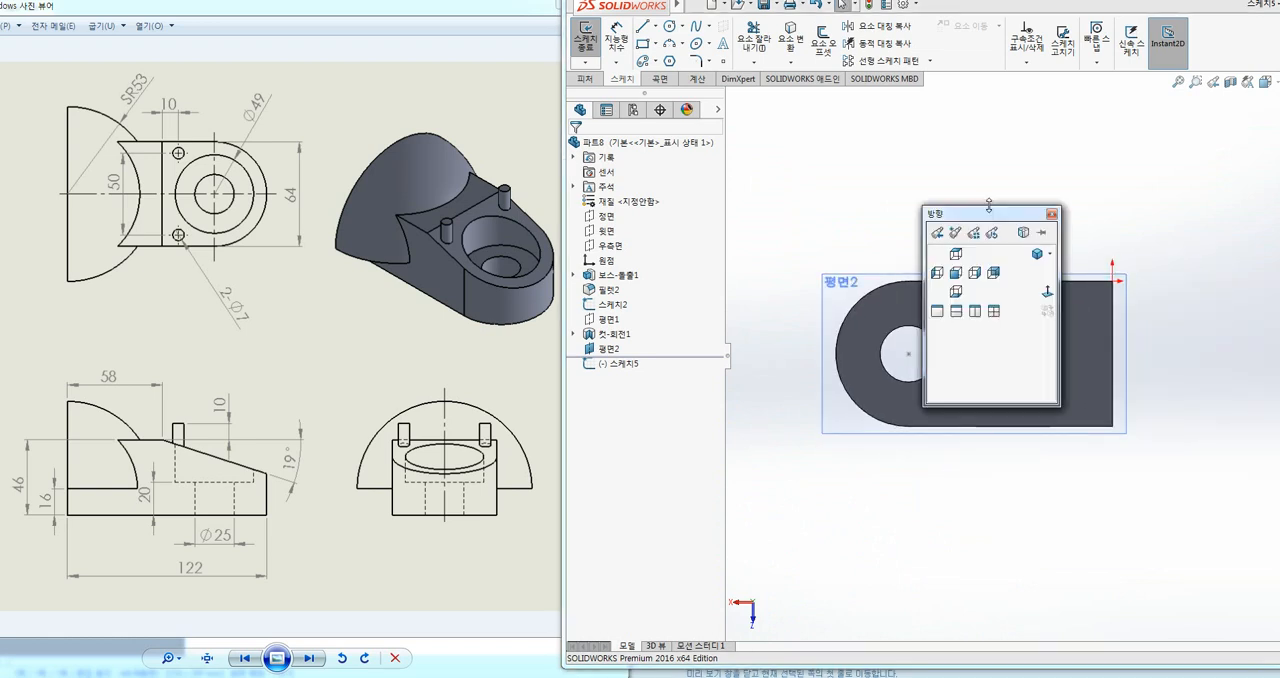
pyautogui.click(1047, 293)
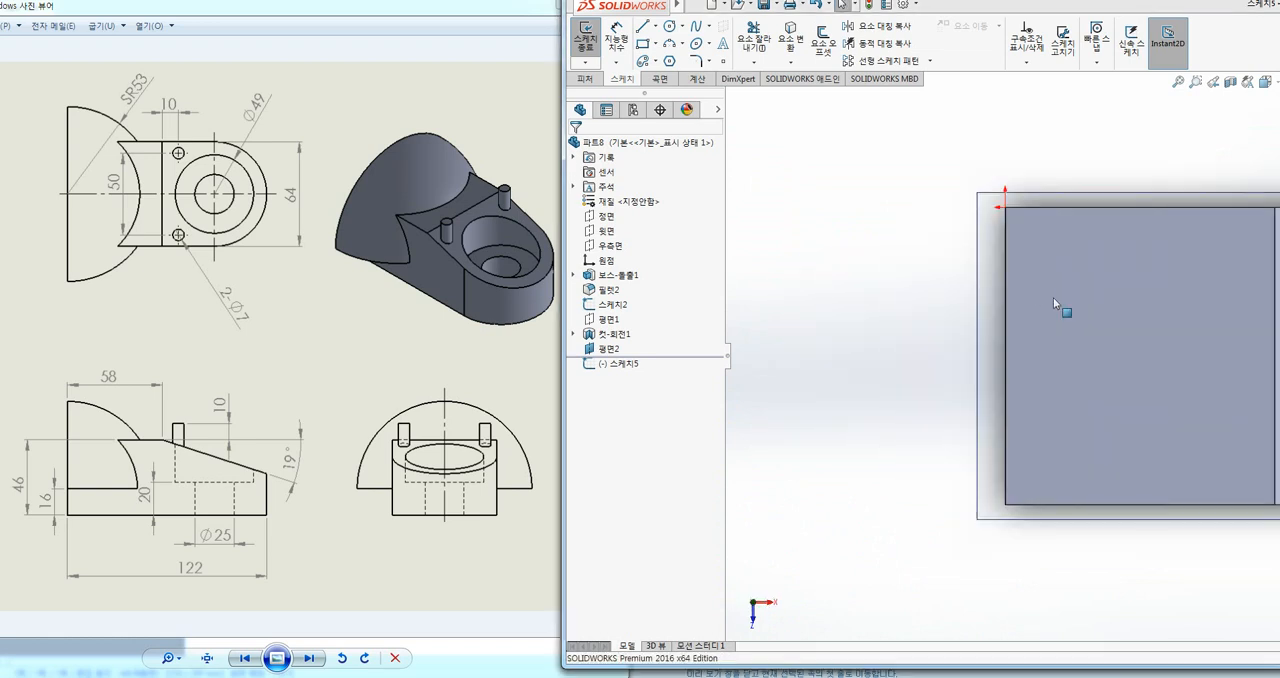
pyautogui.scroll(2, 925, 299)
pyautogui.keyDown('ctrl'); pyautogui.moveTo(970, 293); pyautogui.dragTo(728, 289, button='middle'); pyautogui.keyUp('ctrl')
pyautogui.keyDown('ctrl'); pyautogui.moveTo(957, 321); pyautogui.dragTo(881, 328, button='middle'); pyautogui.keyUp('ctrl')
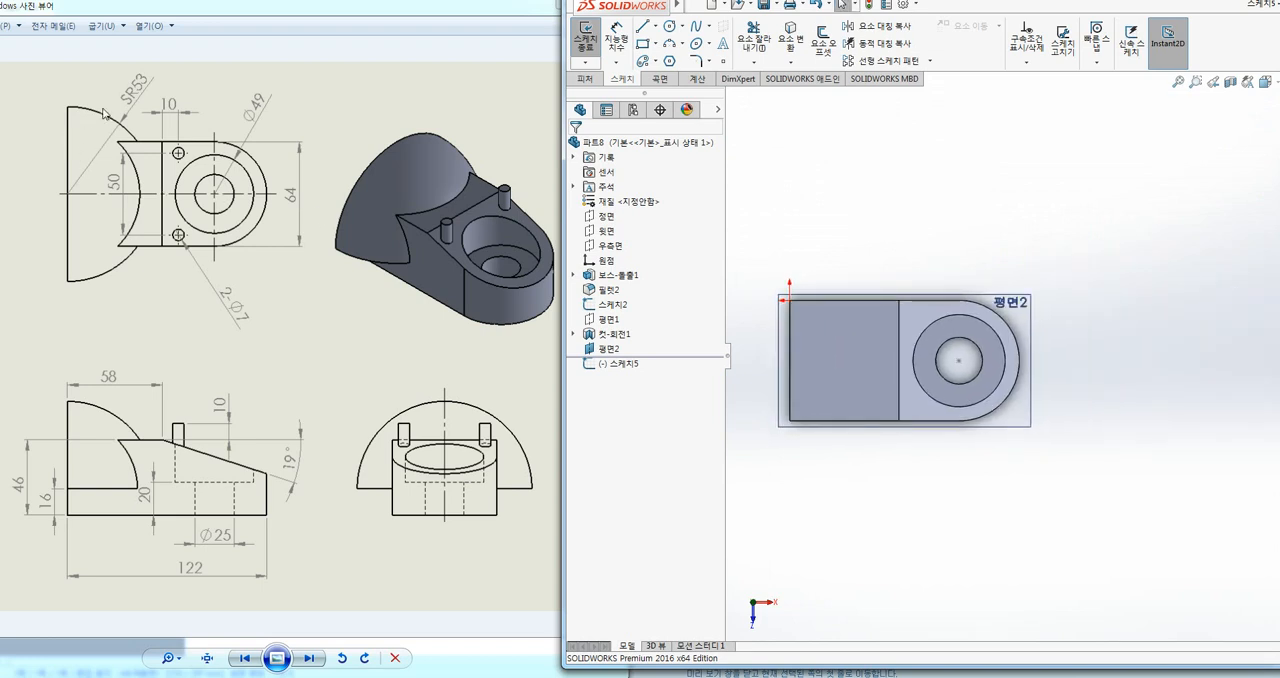
# Step: Draw a circle about 101 mm in diameter centred on the midpoint of the base's straight end edge
pyautogui.click(669, 26)
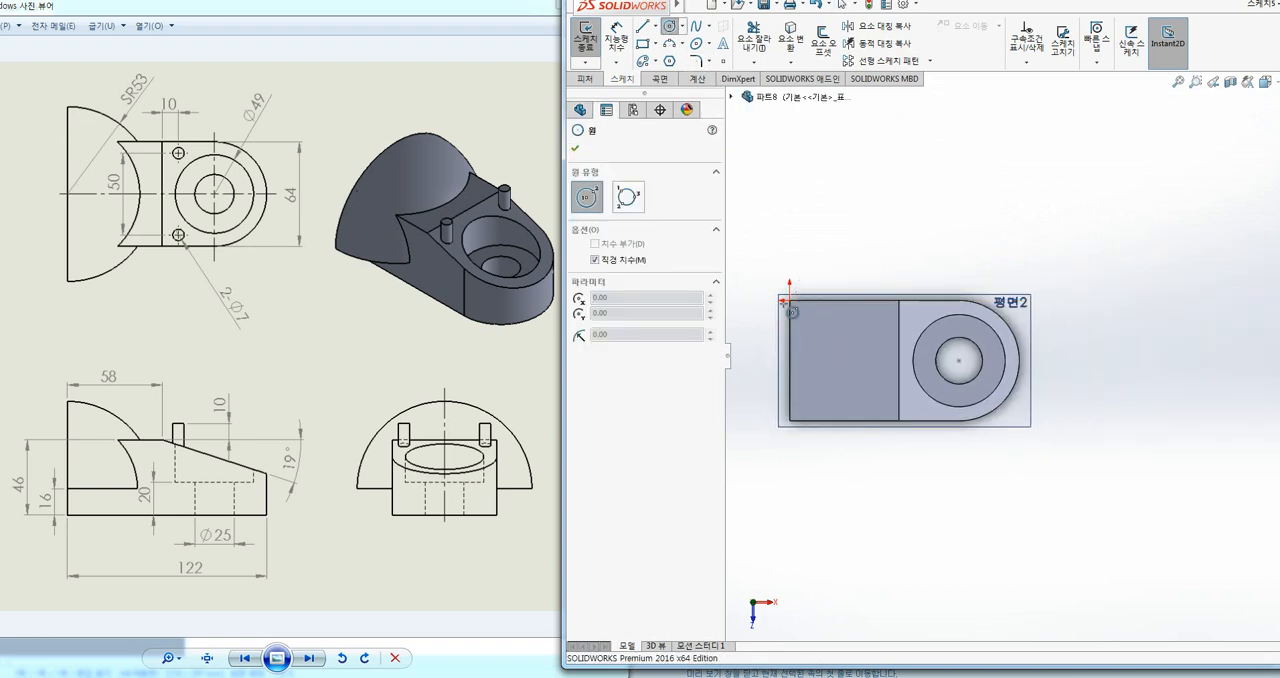
pyautogui.click(789, 358)
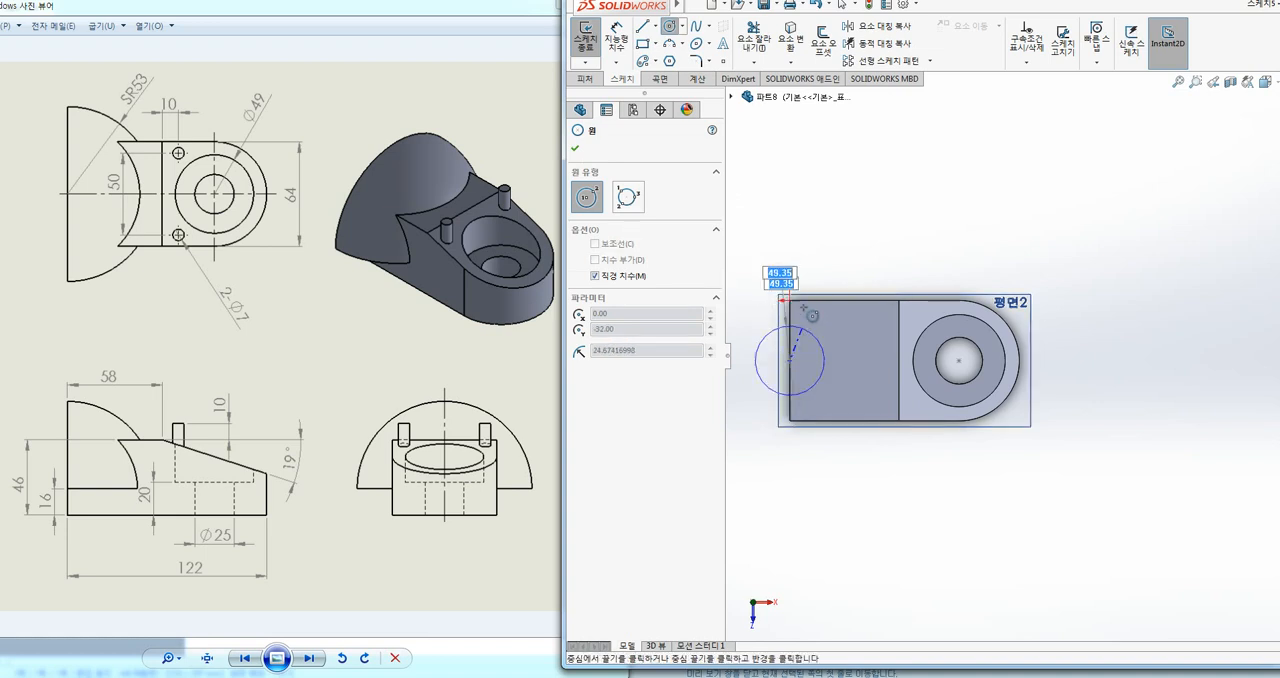
pyautogui.click(807, 266)
# Step: Dimension the circle's diameter to 106 mm
pyautogui.click(618, 42)
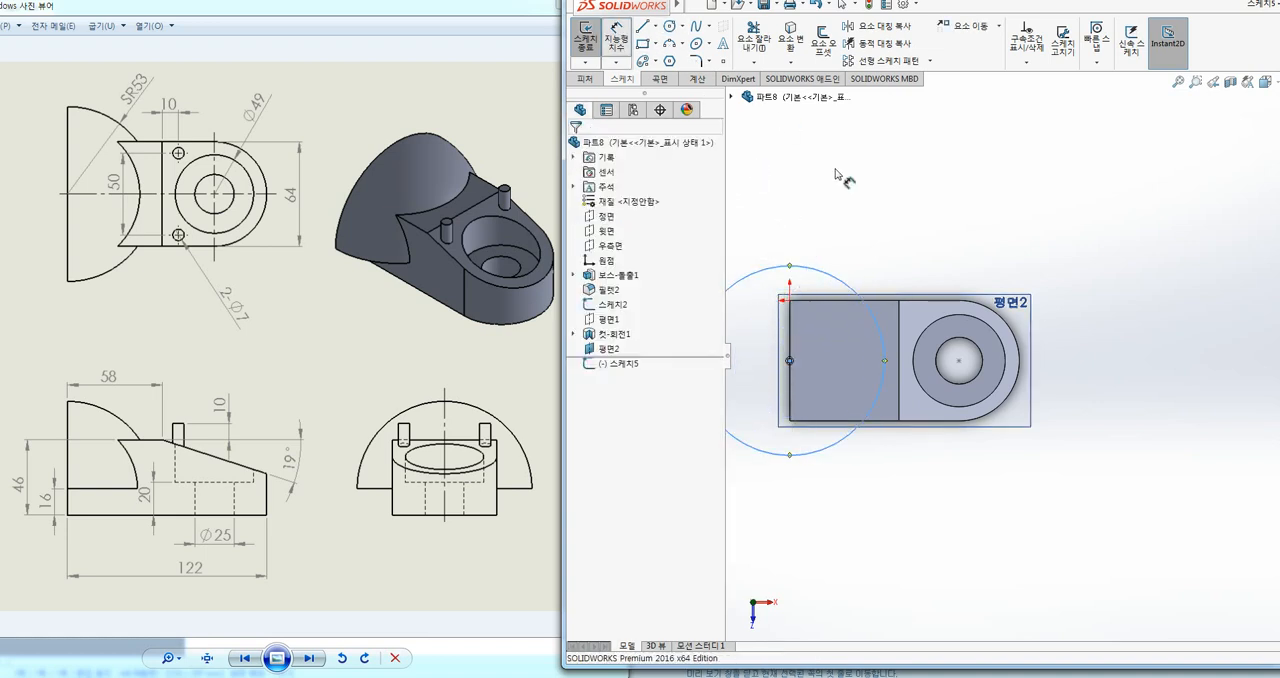
pyautogui.click(846, 262)
pyautogui.click(980, 168)
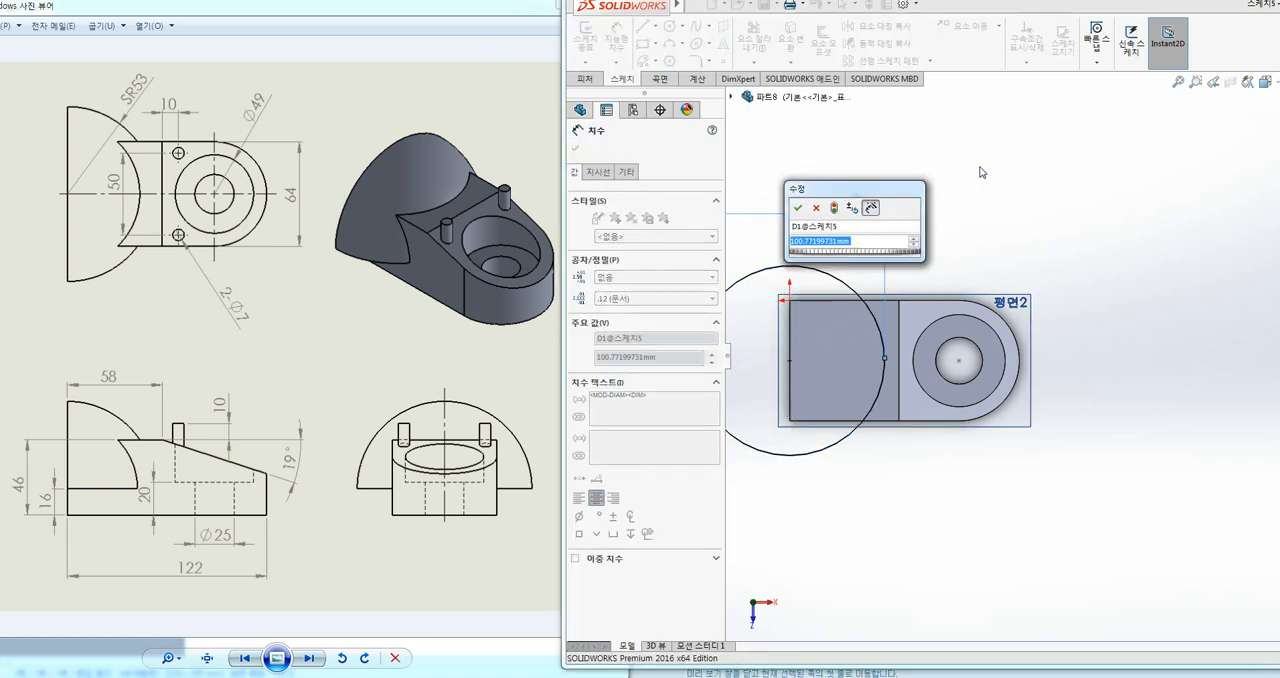
pyautogui.write('5')
pyautogui.press('BackSpace')
pyautogui.write('106')
pyautogui.press('Return')
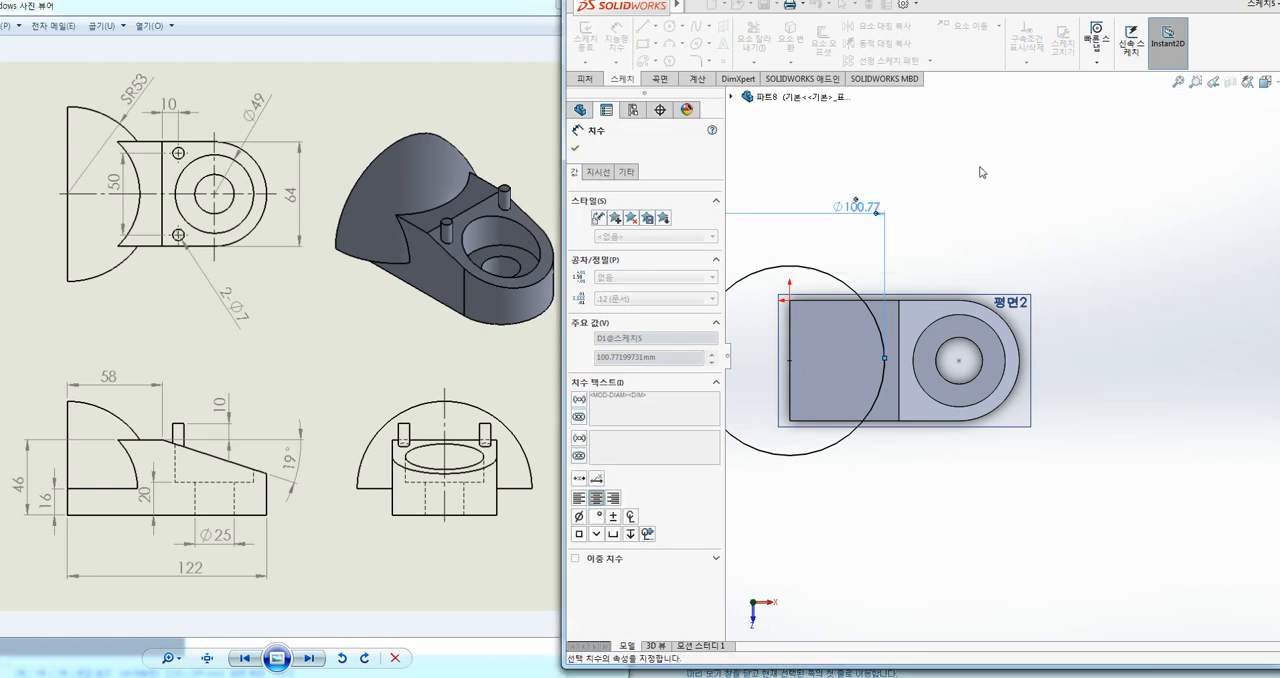
pyautogui.press('Escape')
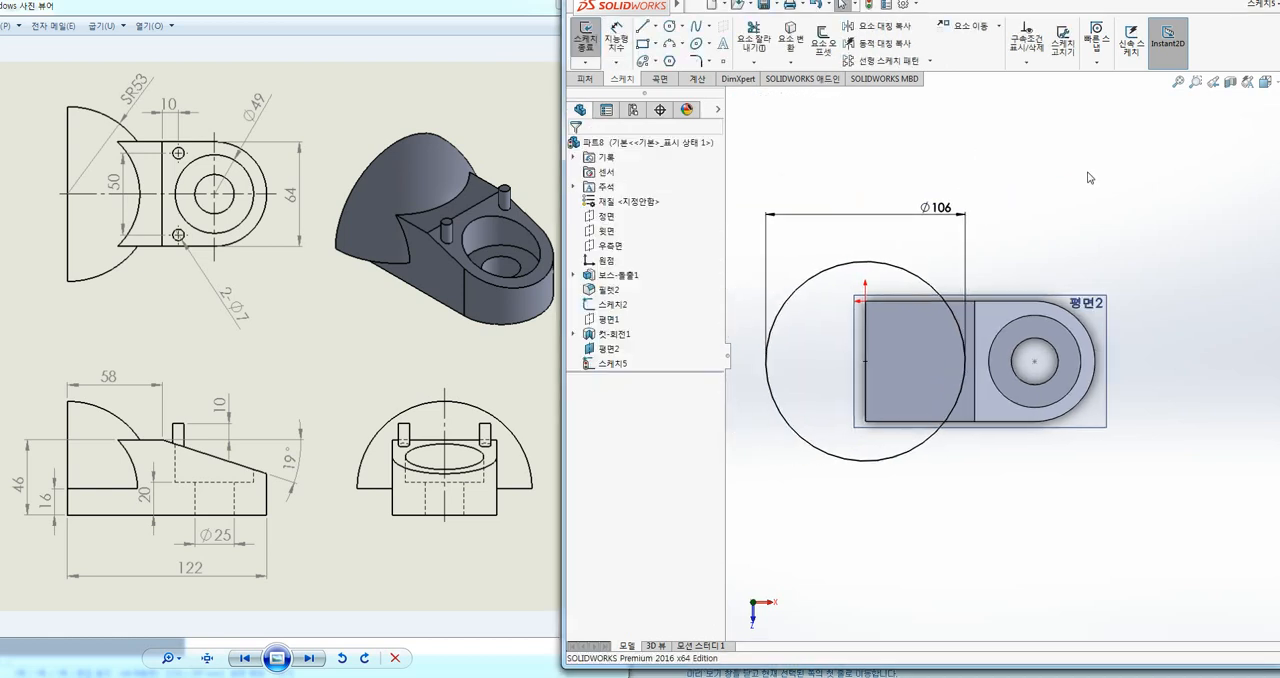
# Step: Draw a vertical line across the circle's full diameter and a horizontal line from its centre to the edge on the hole side
pyautogui.click(642, 26)
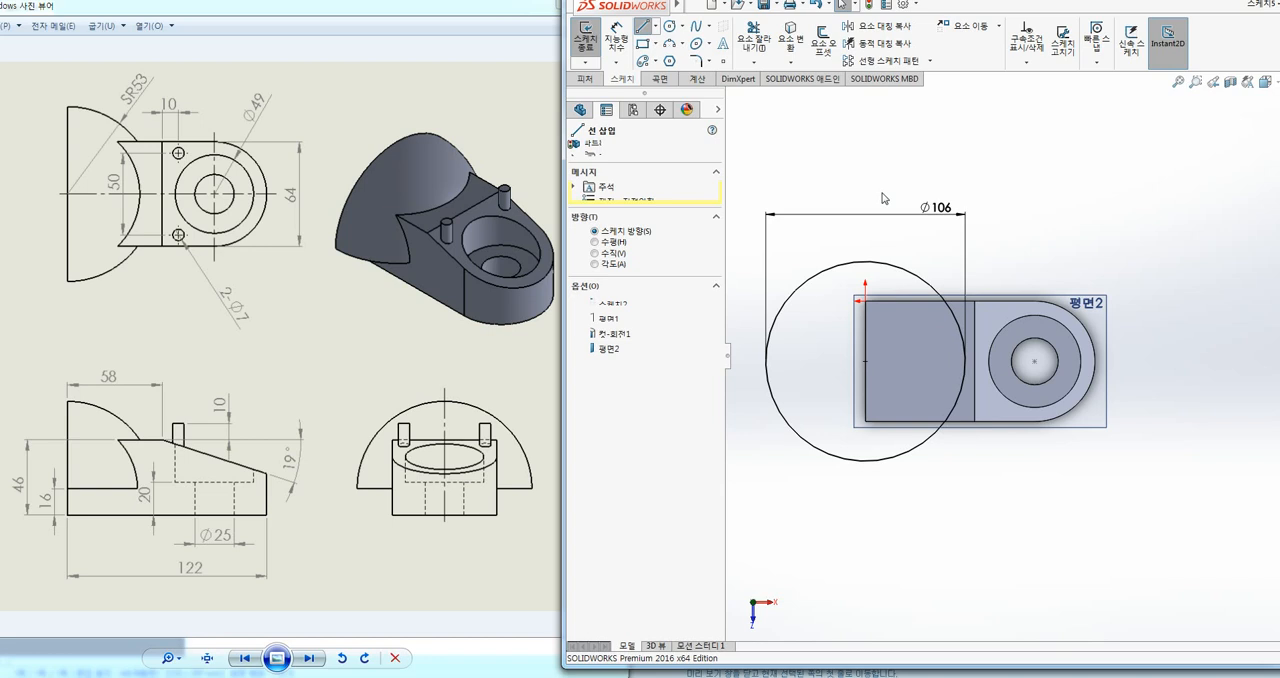
pyautogui.click(865, 262)
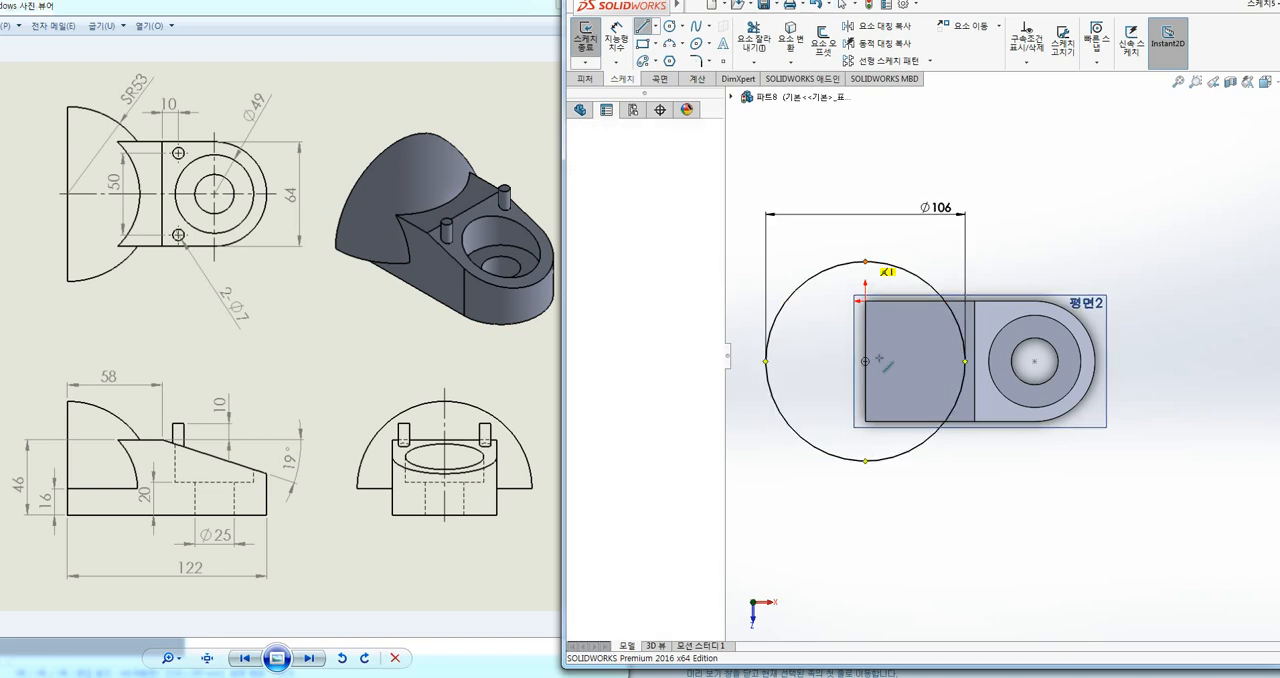
pyautogui.click(865, 462)
pyautogui.press('Escape')
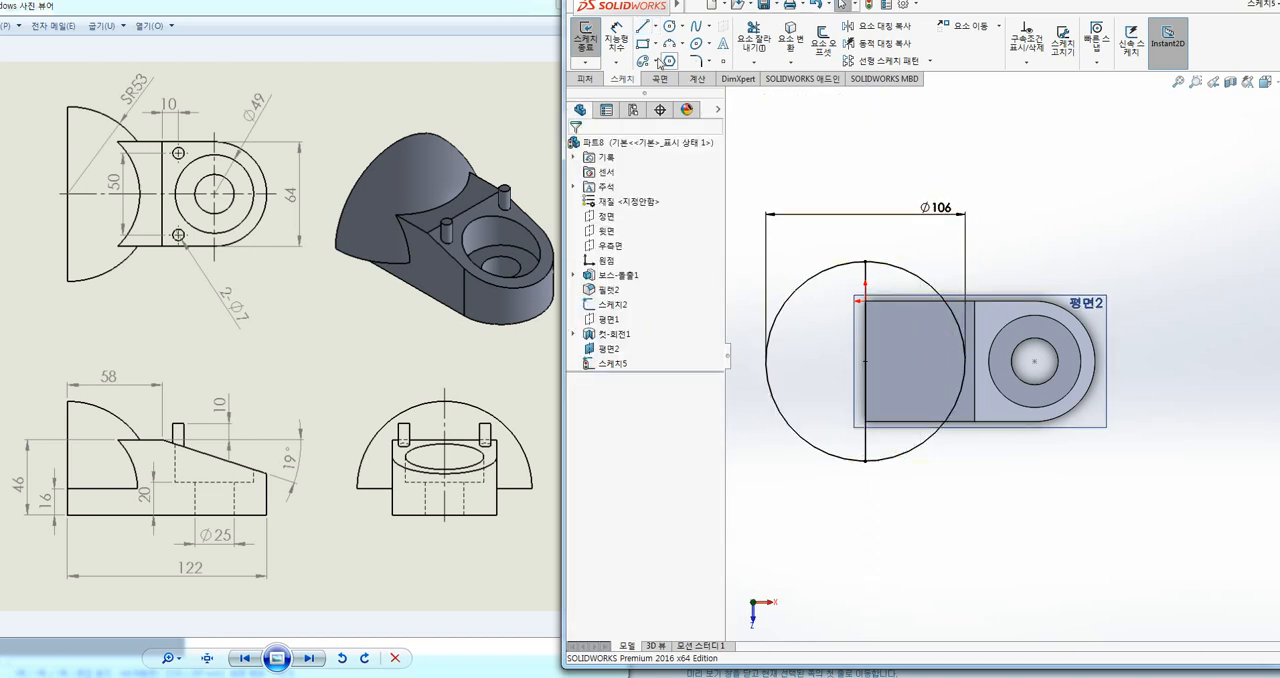
pyautogui.click(644, 27)
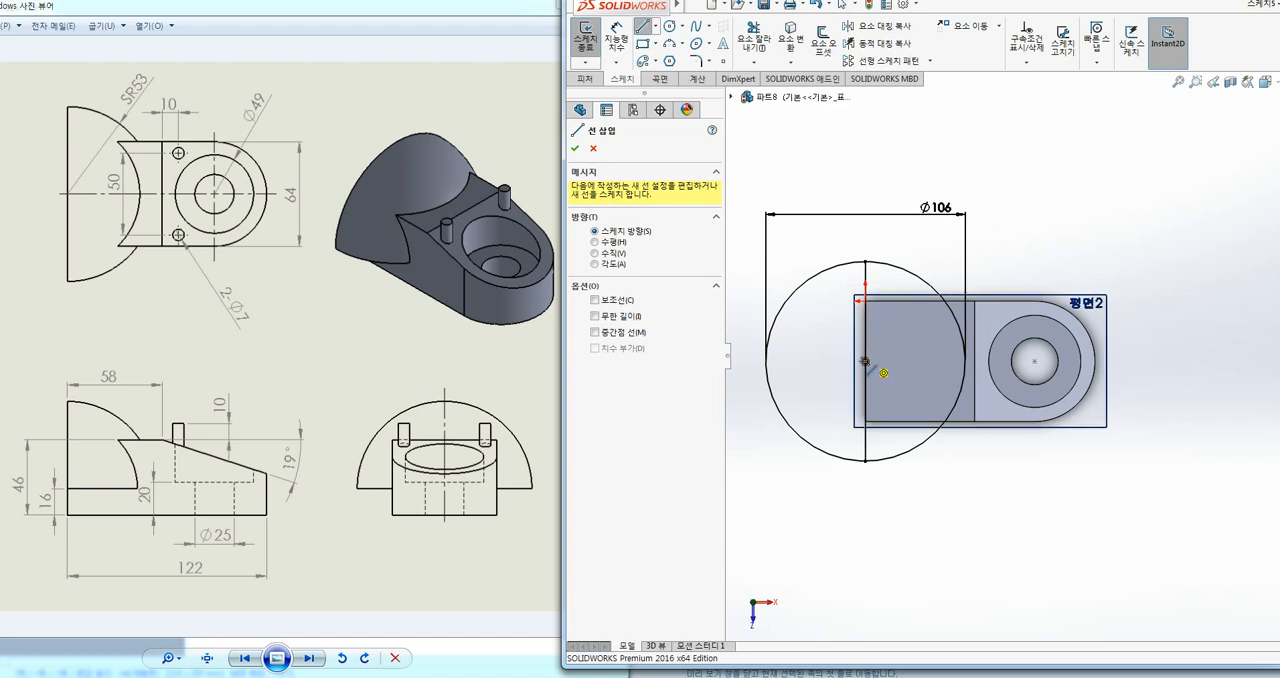
pyautogui.click(865, 361)
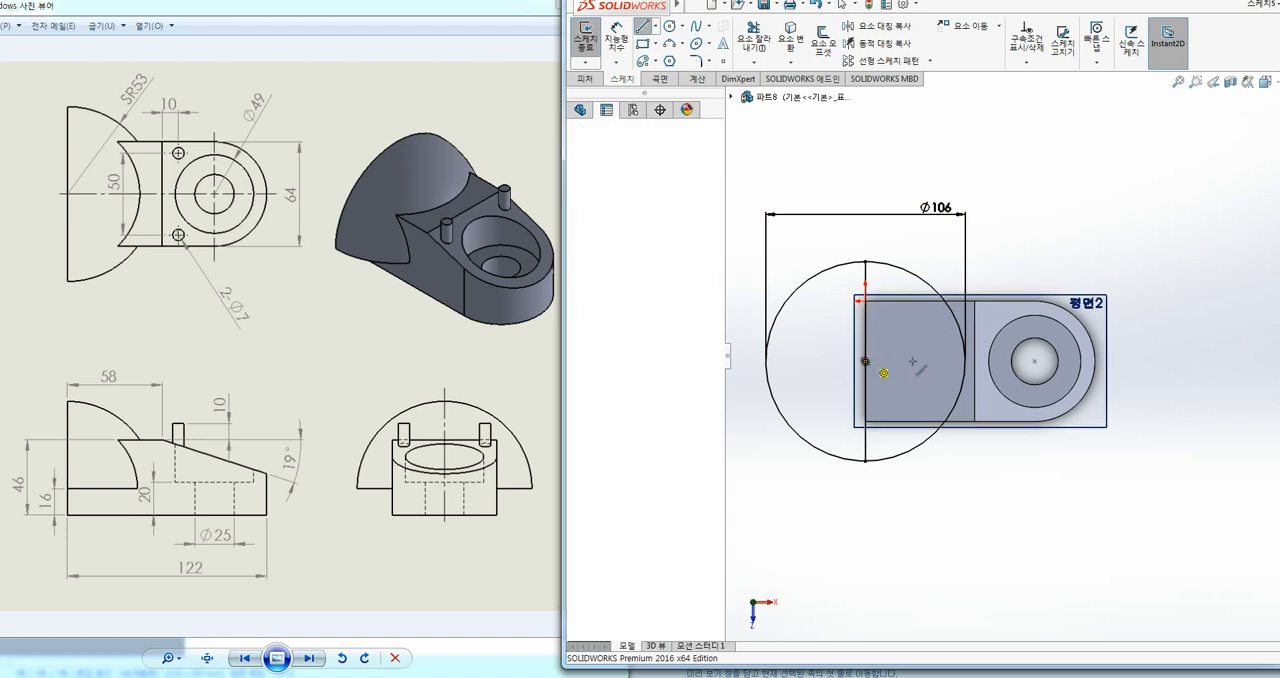
pyautogui.click(965, 361)
pyautogui.press('Escape')
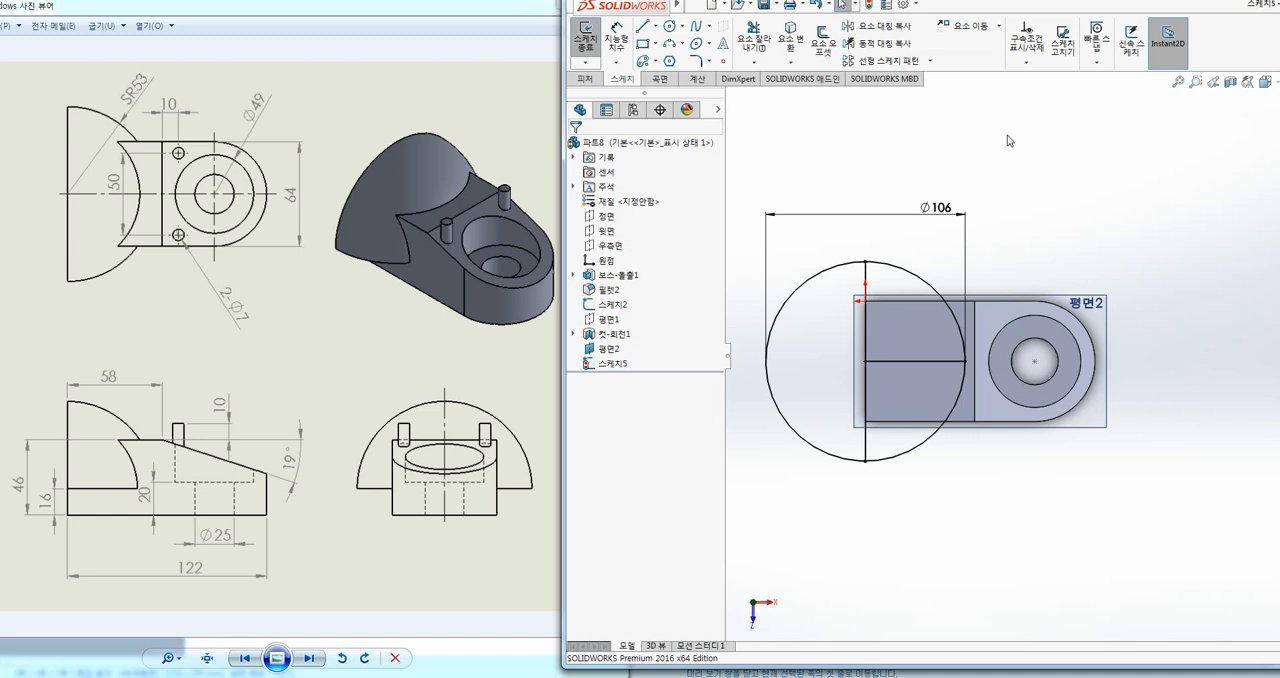
# Step: Trim the circle and the vertical line to a closed upper quarter-circle on the body side, using Trim to Closest
pyautogui.click(753, 38)
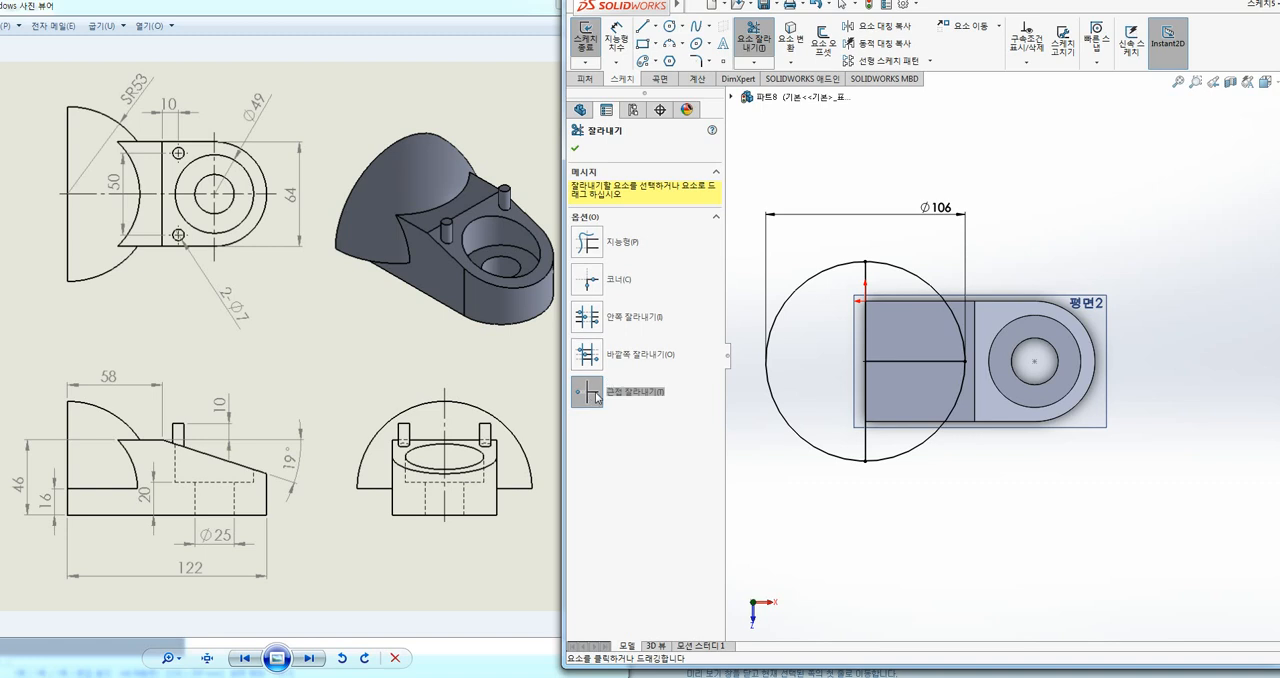
pyautogui.click(823, 449)
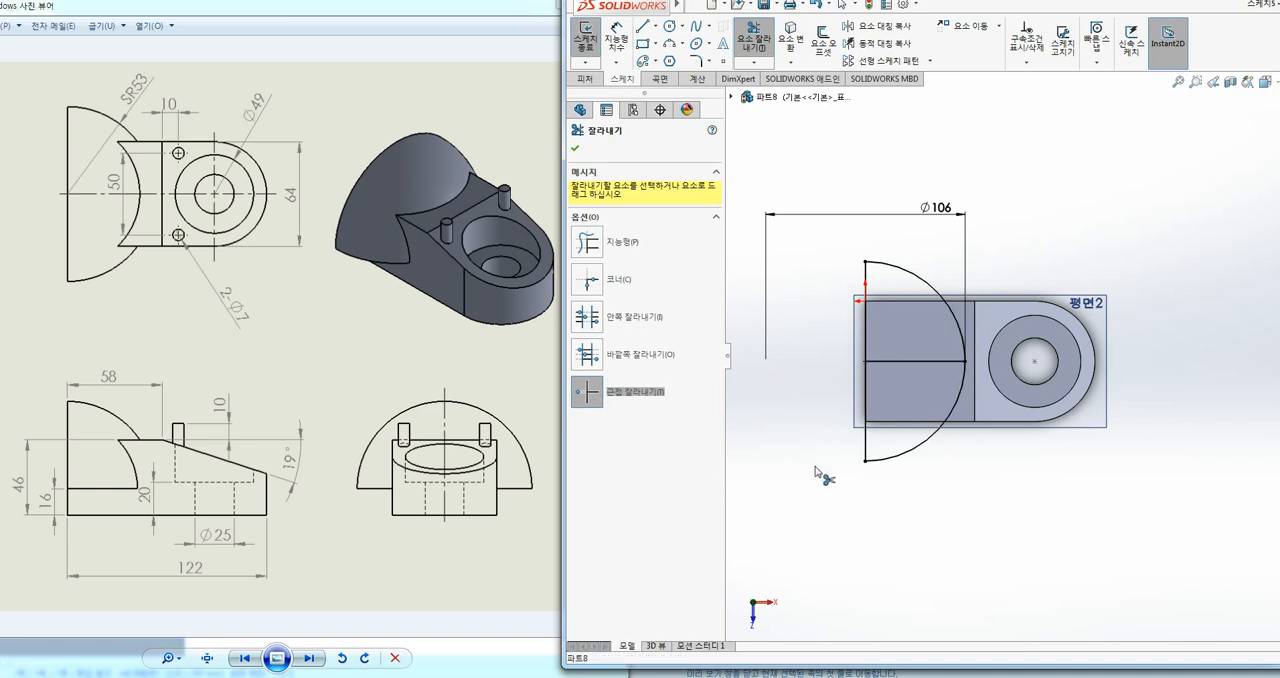
pyautogui.click(903, 456)
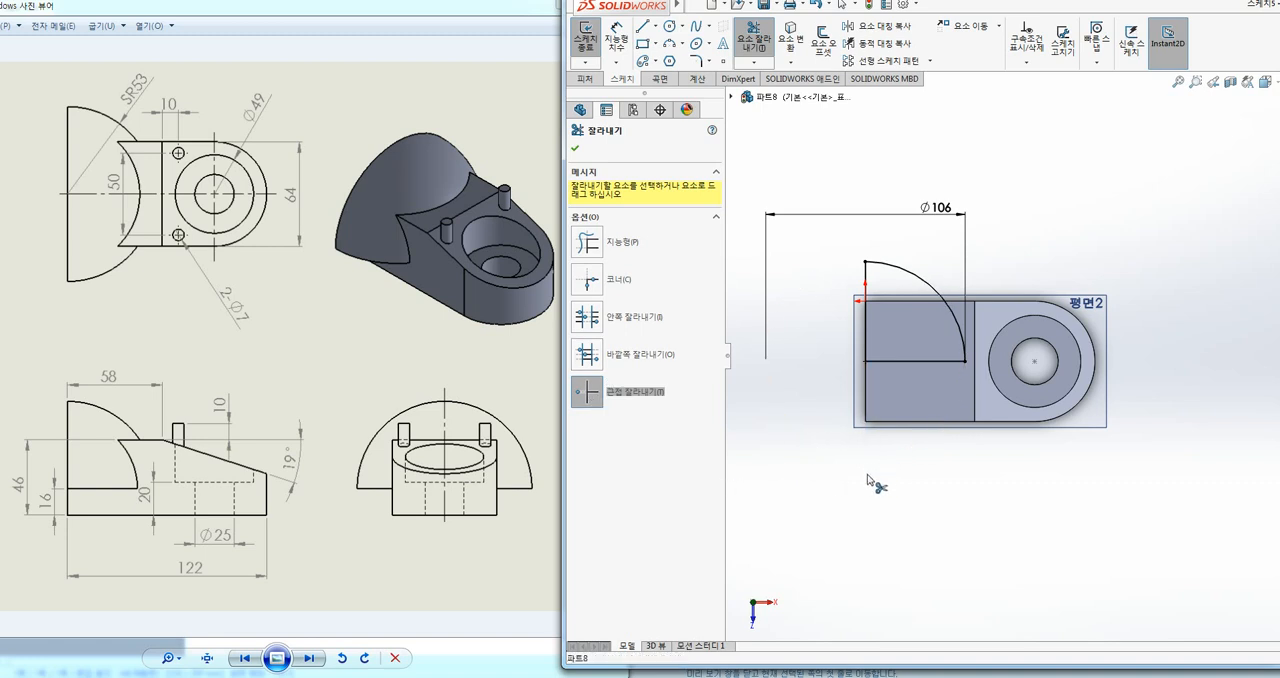
pyautogui.press('Escape')
pyautogui.moveTo(827, 263); pyautogui.dragTo(976, 370)
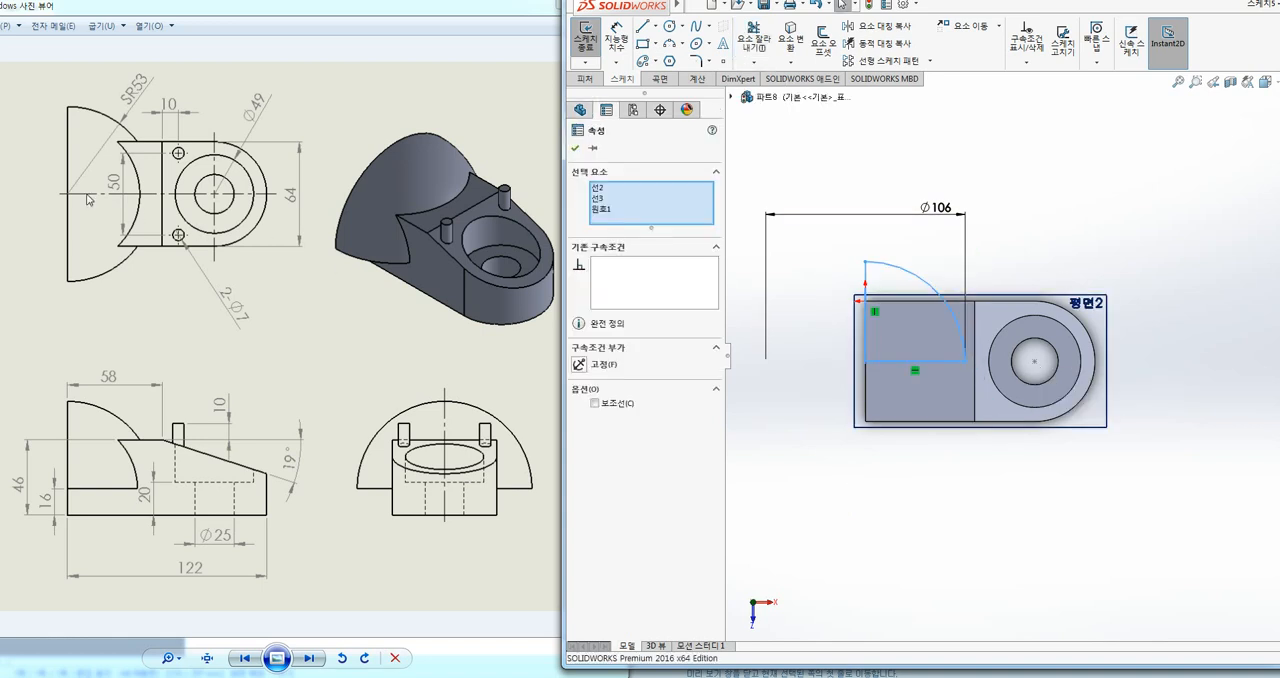
pyautogui.click(1032, 190)
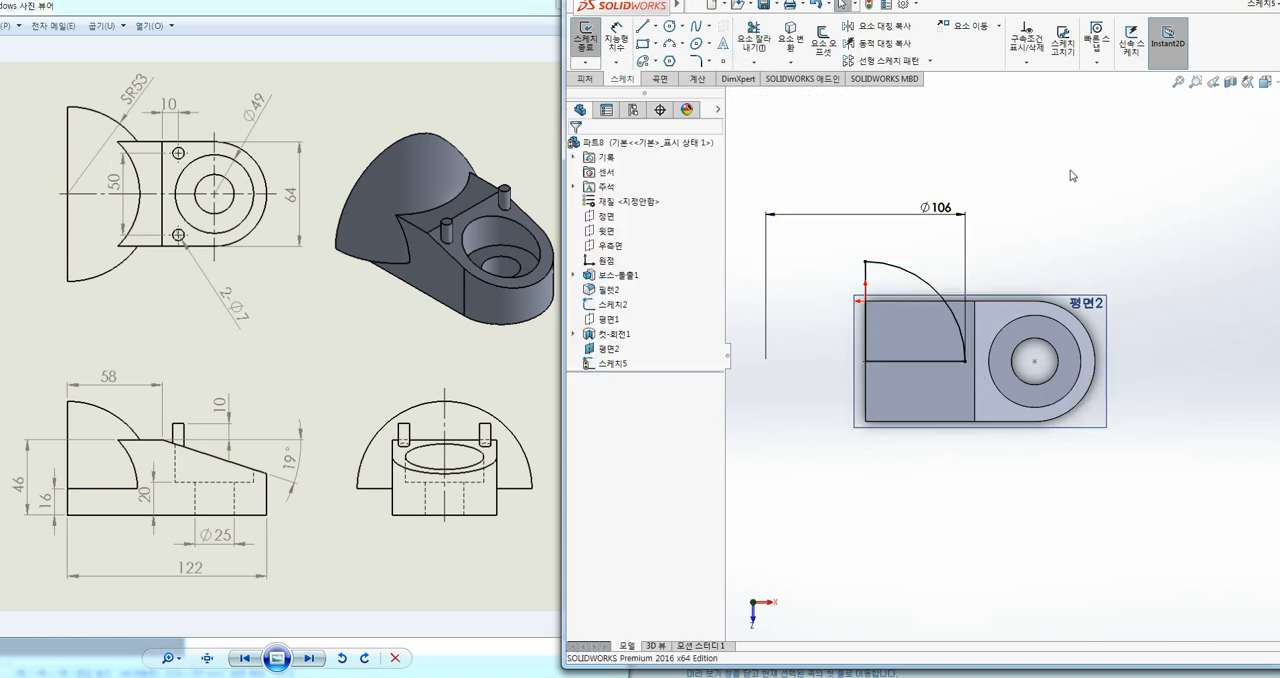
# Step: Exit the quarter-circle sketch, show the whole part in isometric view and clear the selection
pyautogui.hotkey('ctrl', '8')
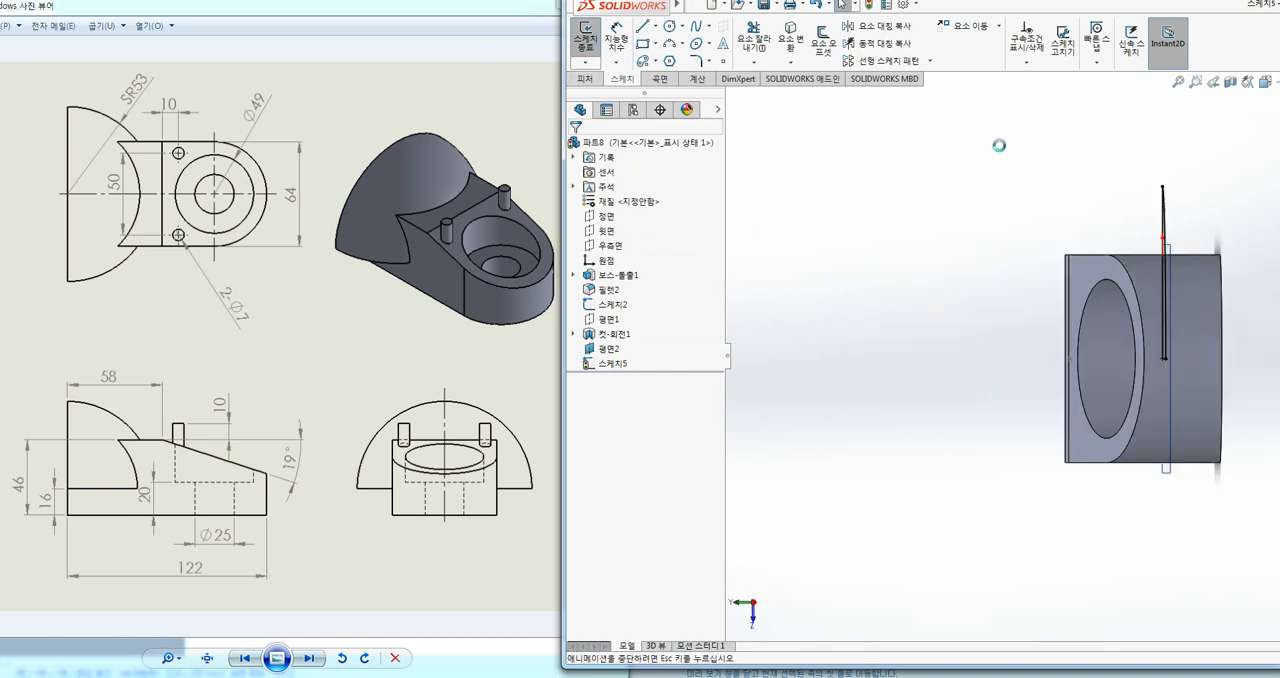
pyautogui.hotkey('ctrl', '7')
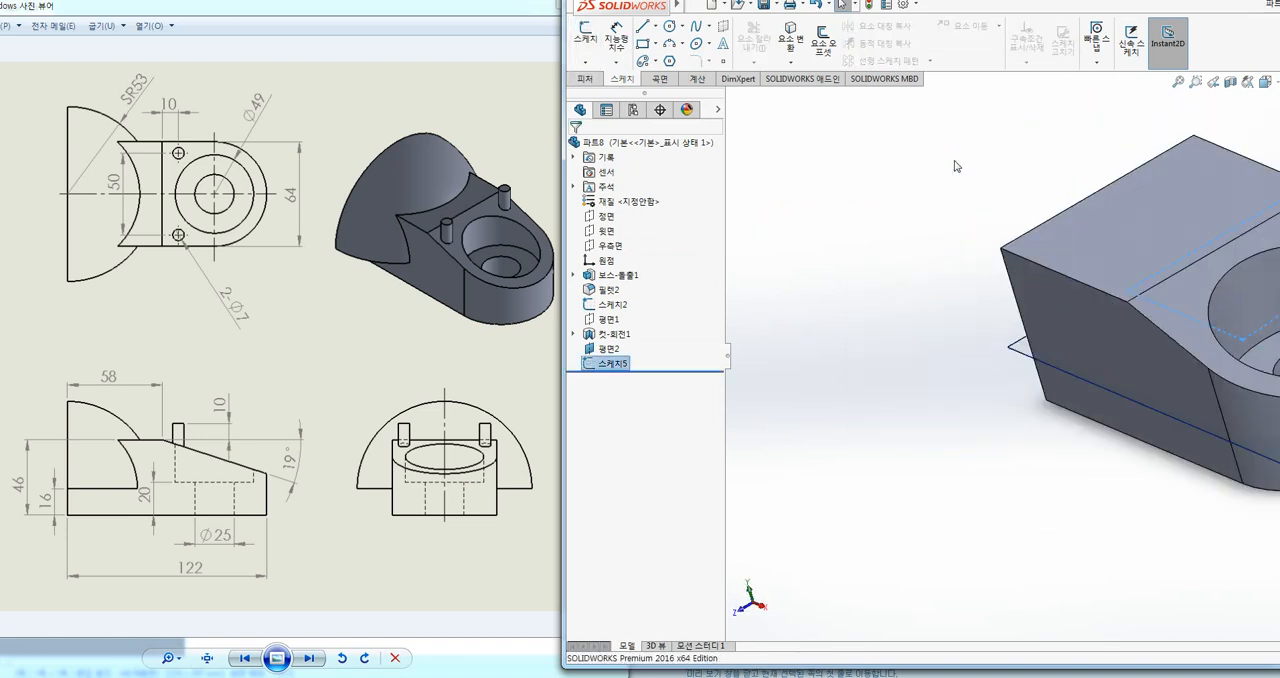
pyautogui.press('f')
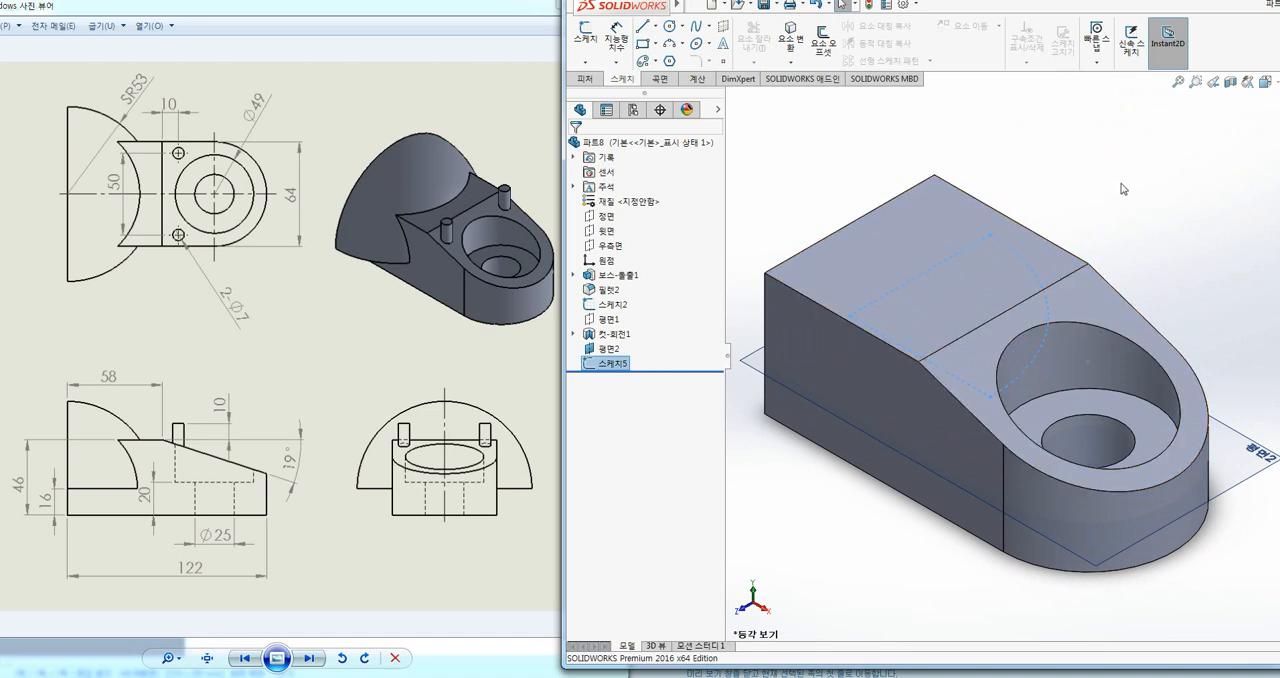
pyautogui.press('Escape')
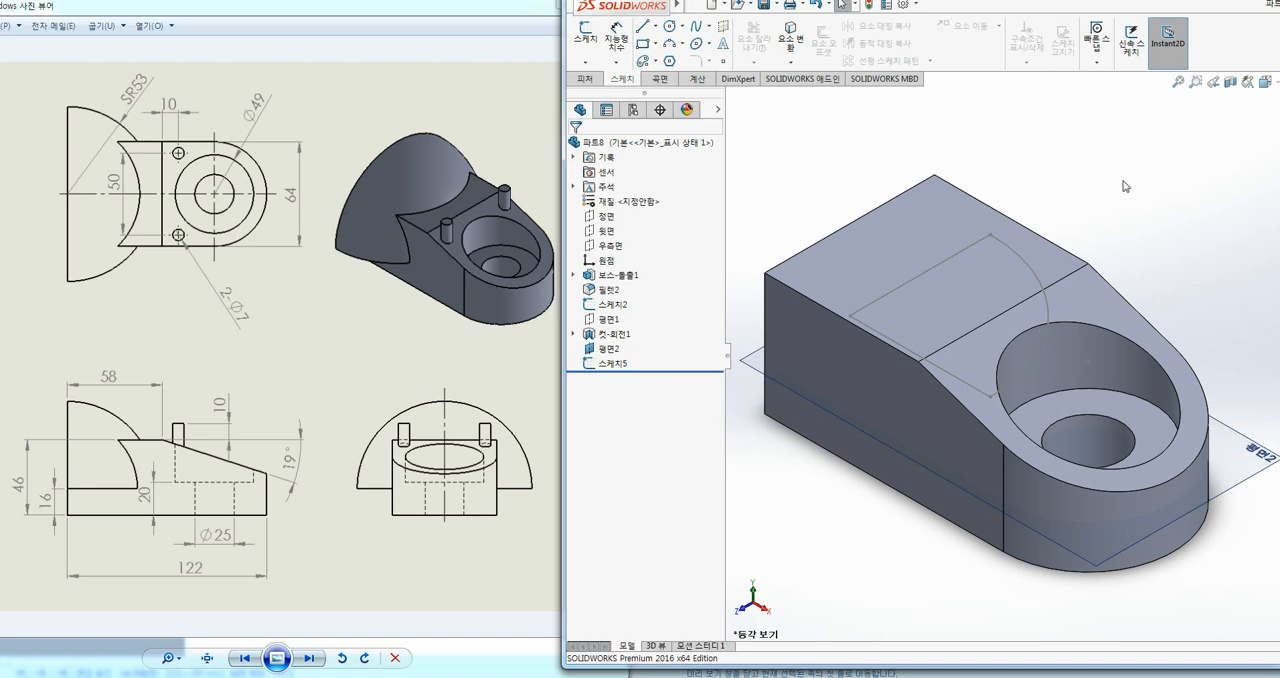
# Step: Preview a 360-degree revolve of the quarter-circle profile about each of its two straight lines, cancelling both
pyautogui.click(585, 79)
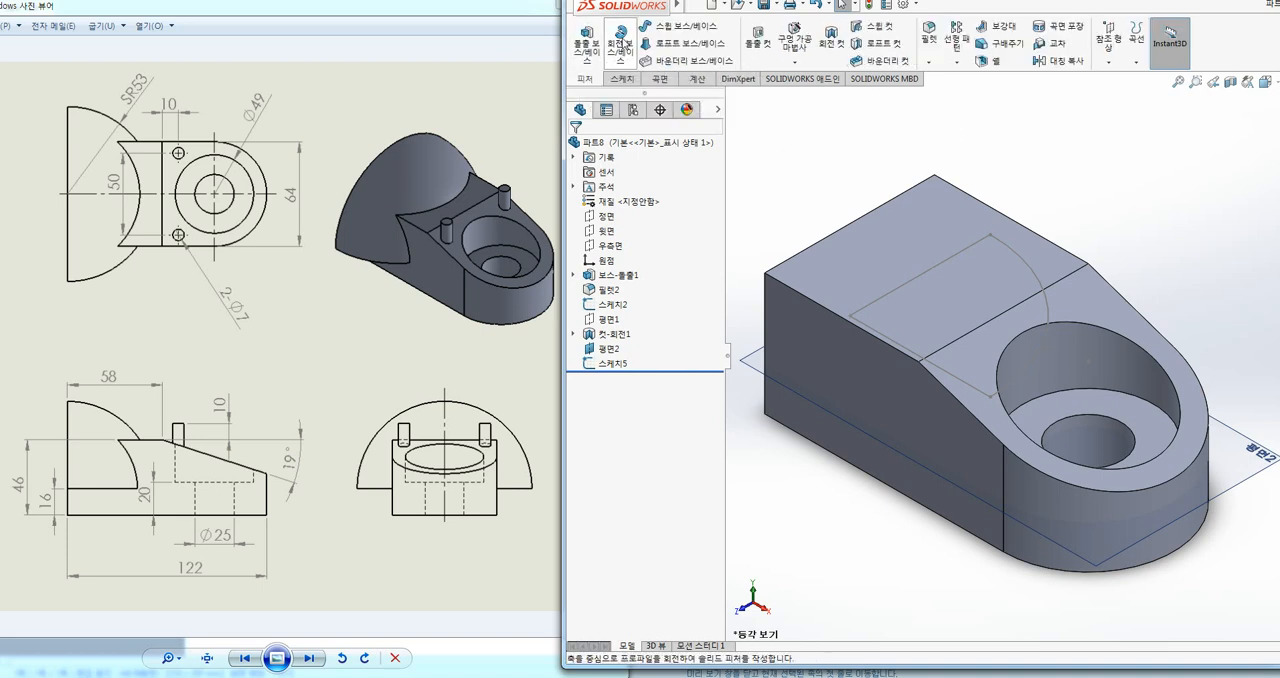
pyautogui.click(621, 45)
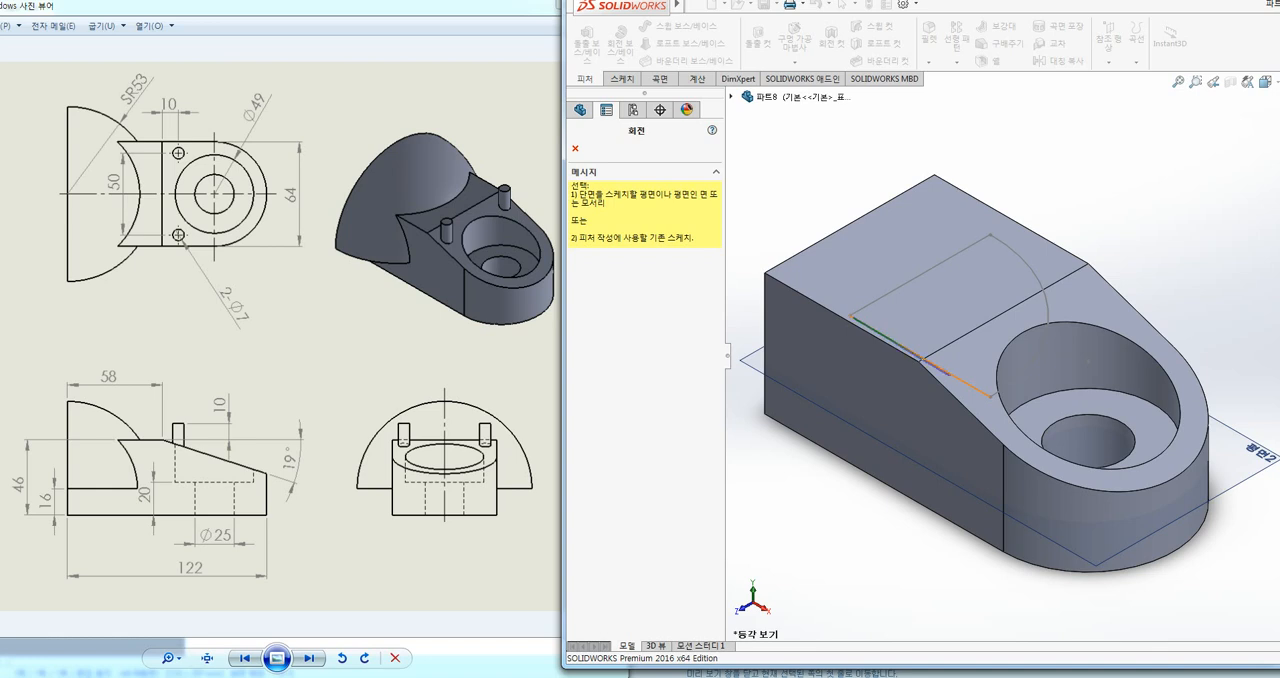
pyautogui.click(958, 378)
pyautogui.click(885, 337)
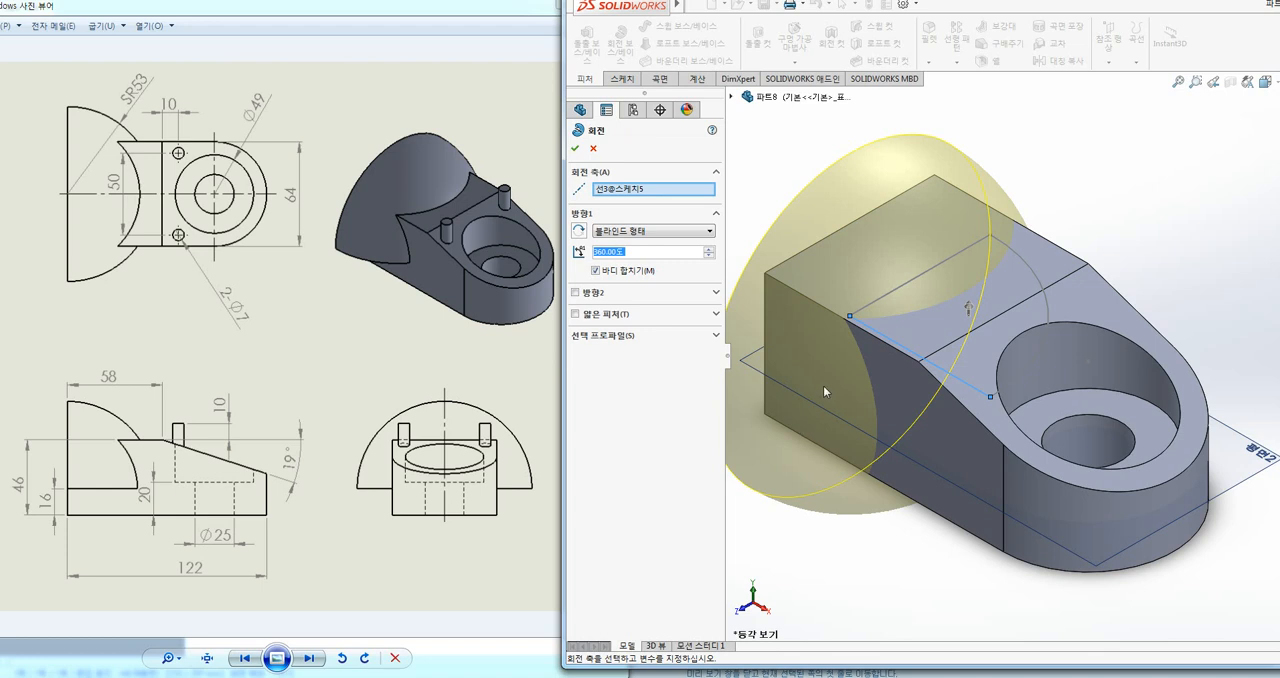
pyautogui.press('Escape')
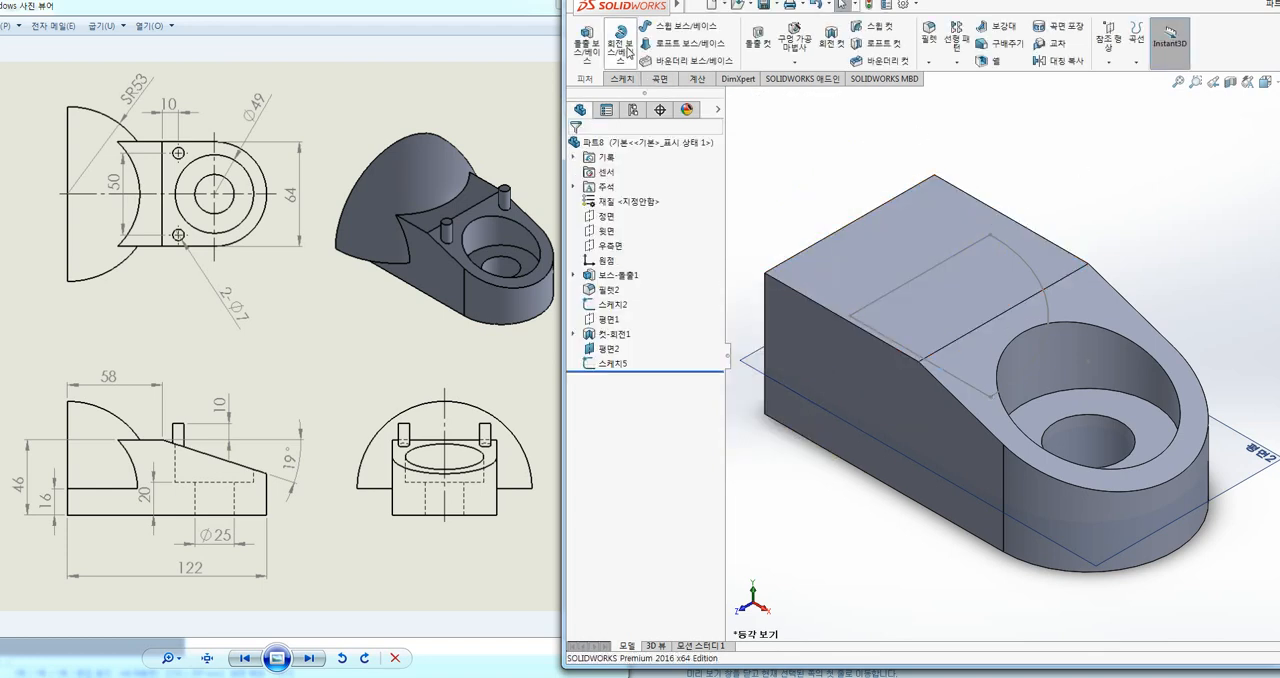
pyautogui.click(620, 40)
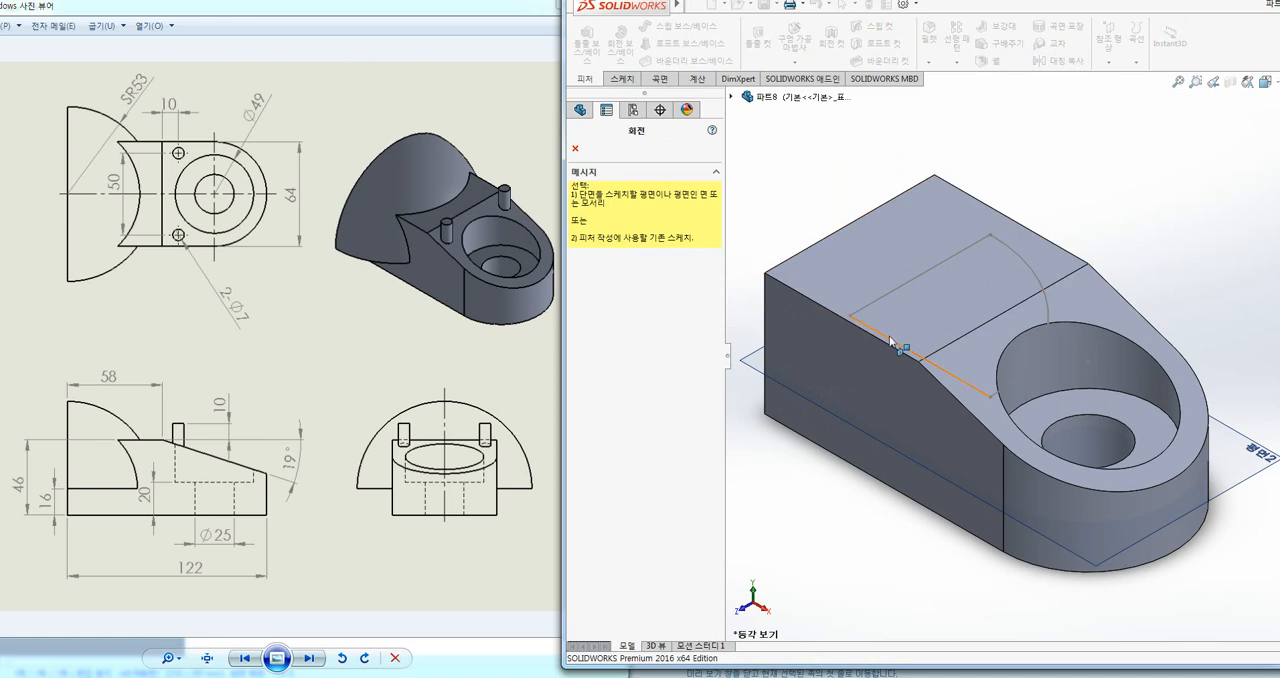
pyautogui.press('Escape')
pyautogui.click(893, 296)
pyautogui.press('Return')
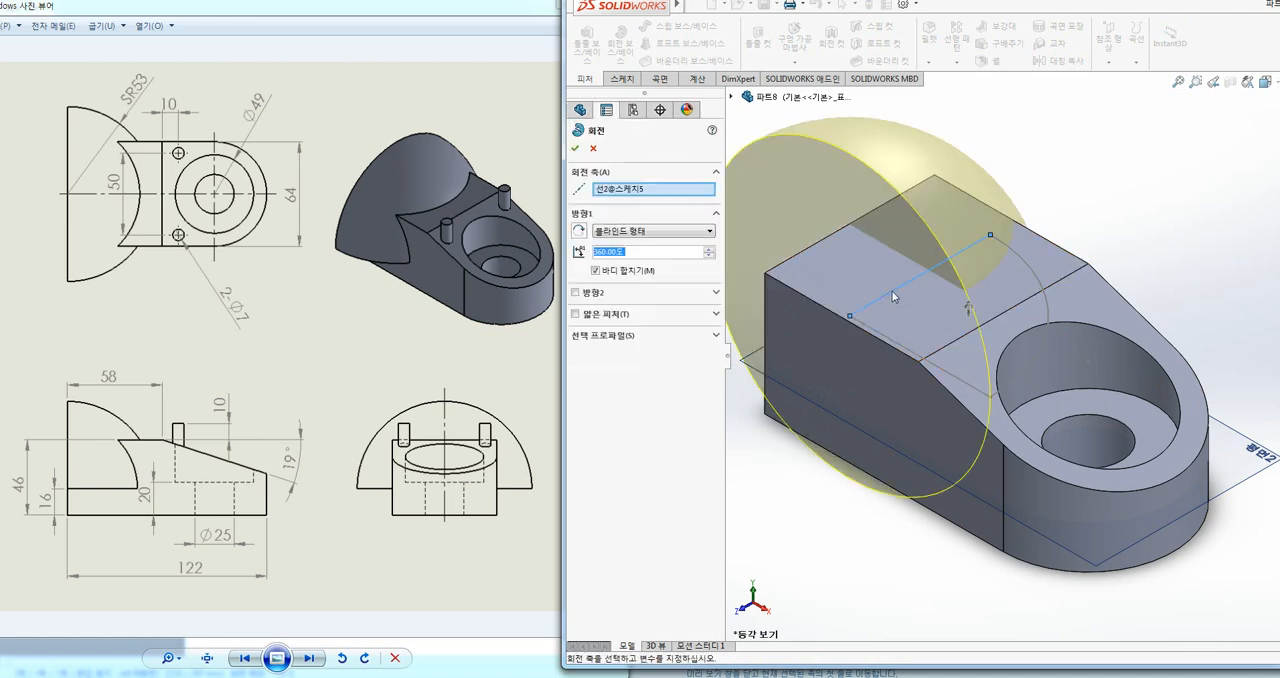
pyautogui.moveTo(1014, 323); pyautogui.dragTo(943, 197, button='right')
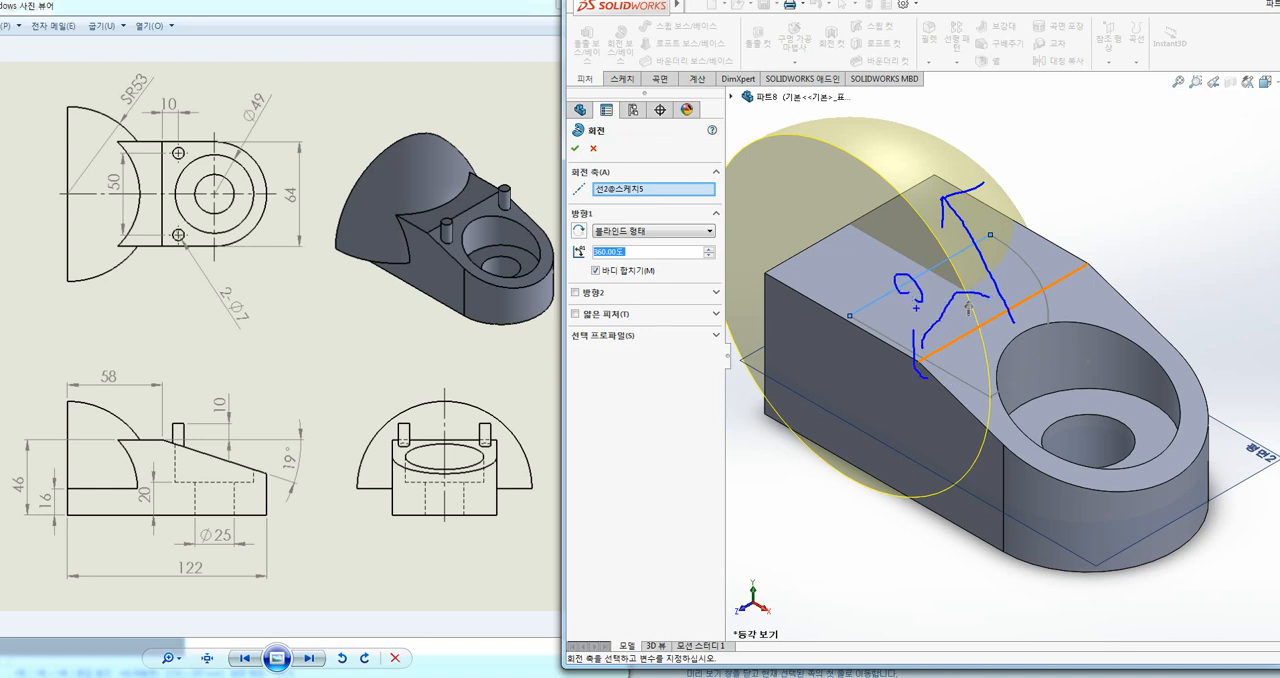
pyautogui.press('Escape')
pyautogui.press('Escape')
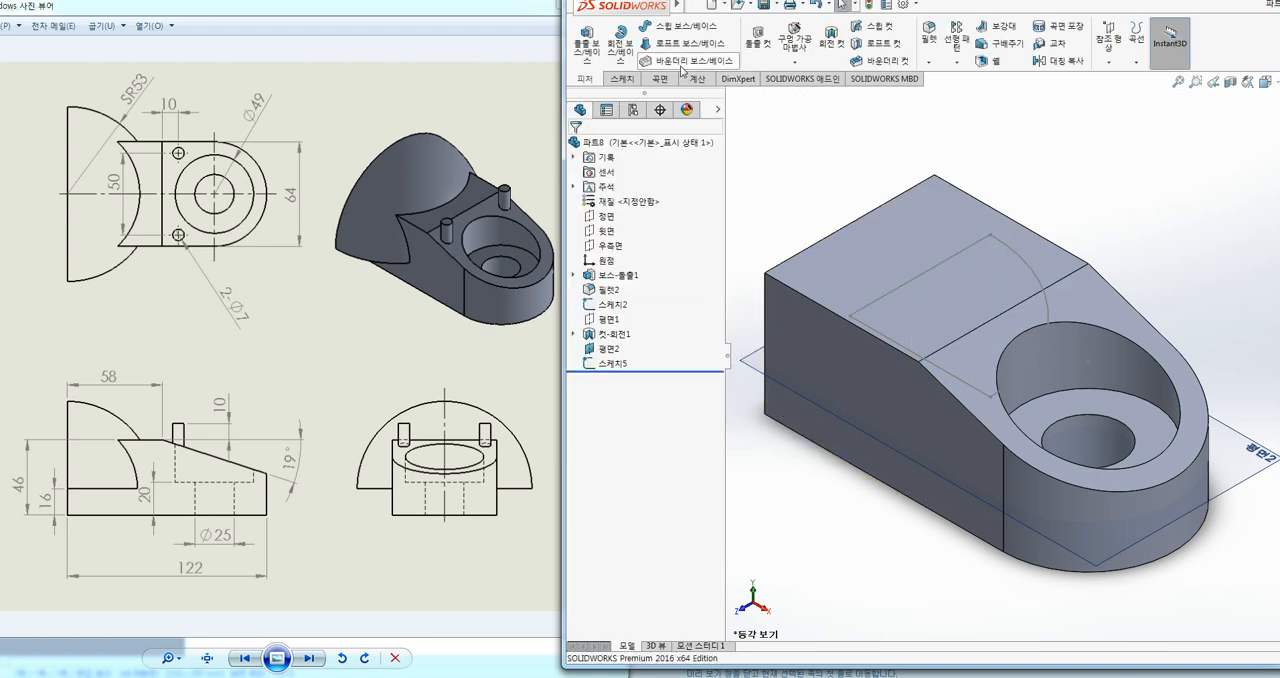
# Step: Revolve the quarter-circle profile 180 degrees about its straight line pointing towards the hole side, merged with the body
pyautogui.click(620, 40)
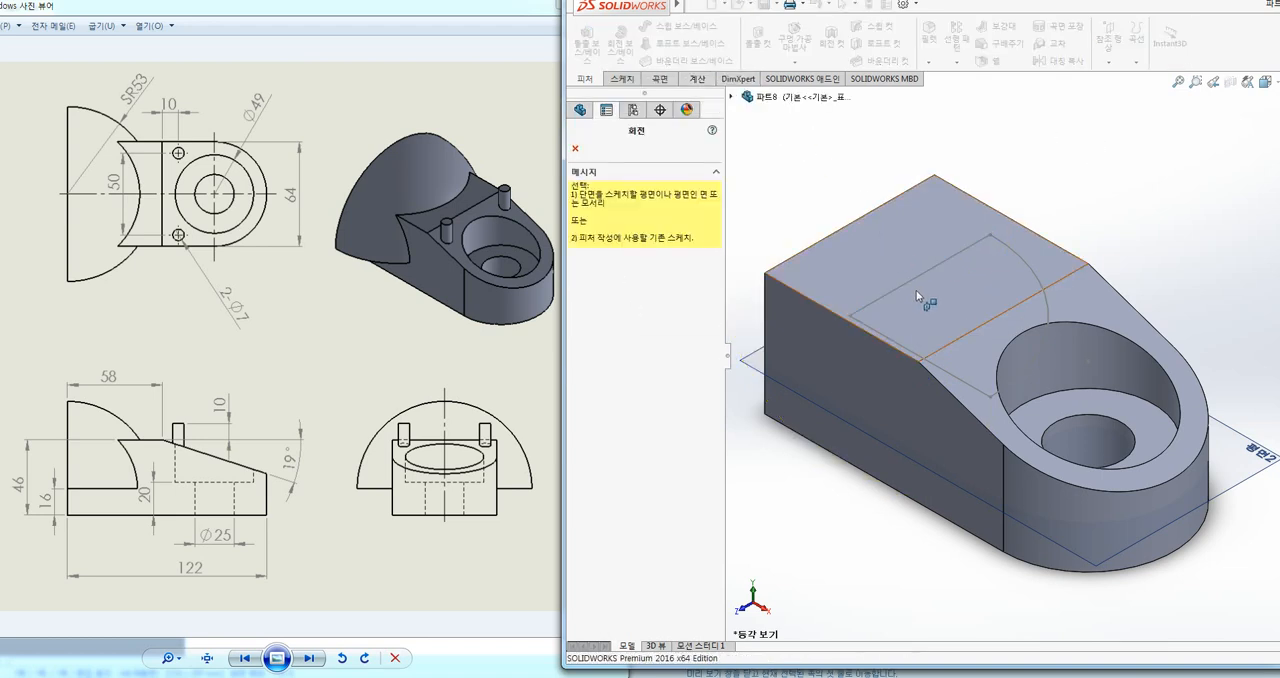
pyautogui.click(891, 341)
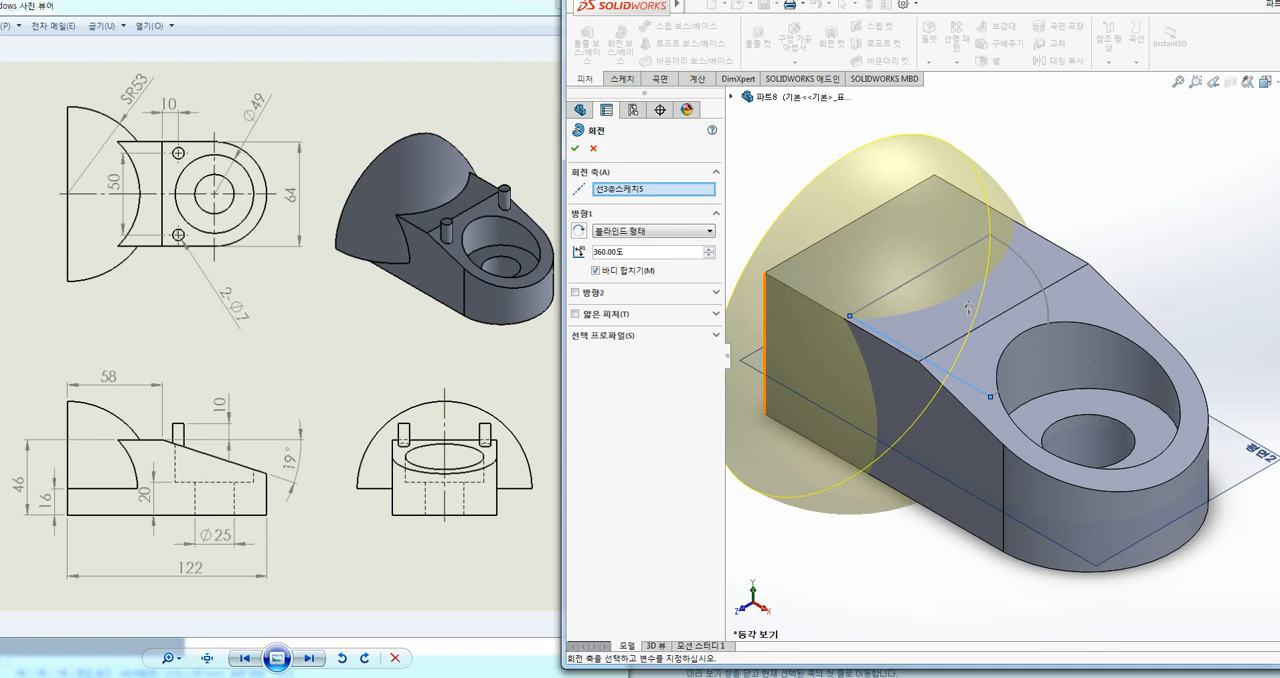
pyautogui.write('180')
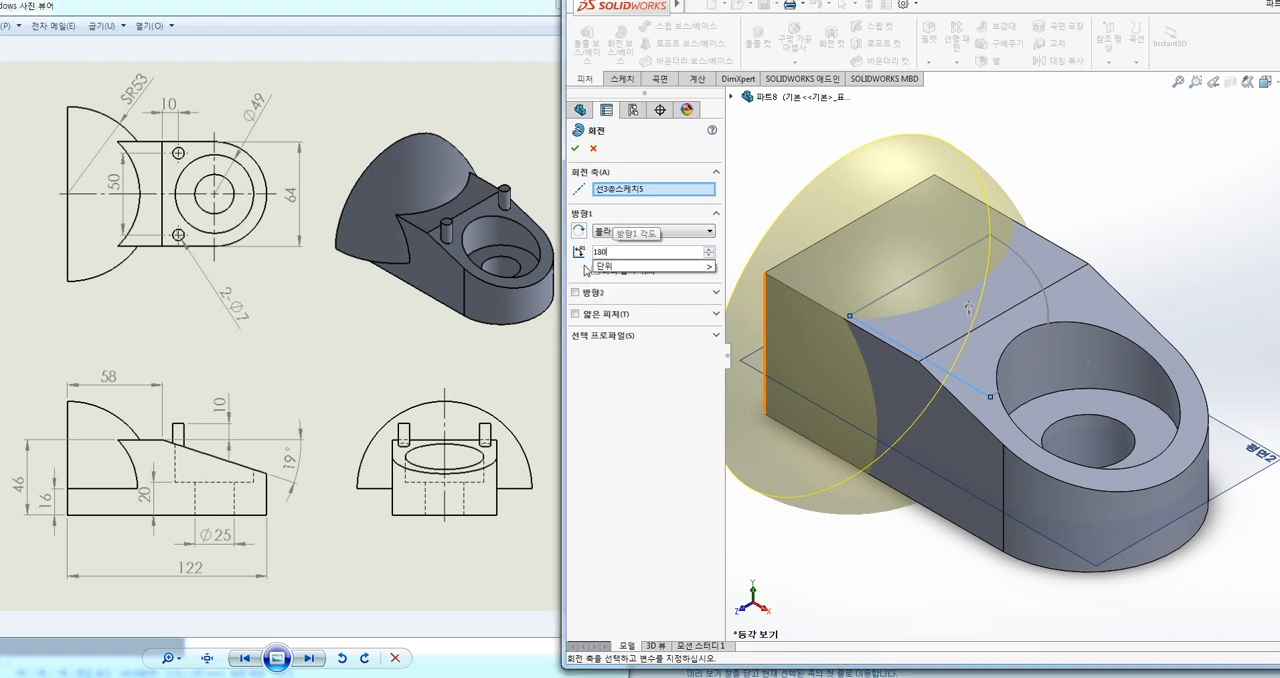
pyautogui.press('Return')
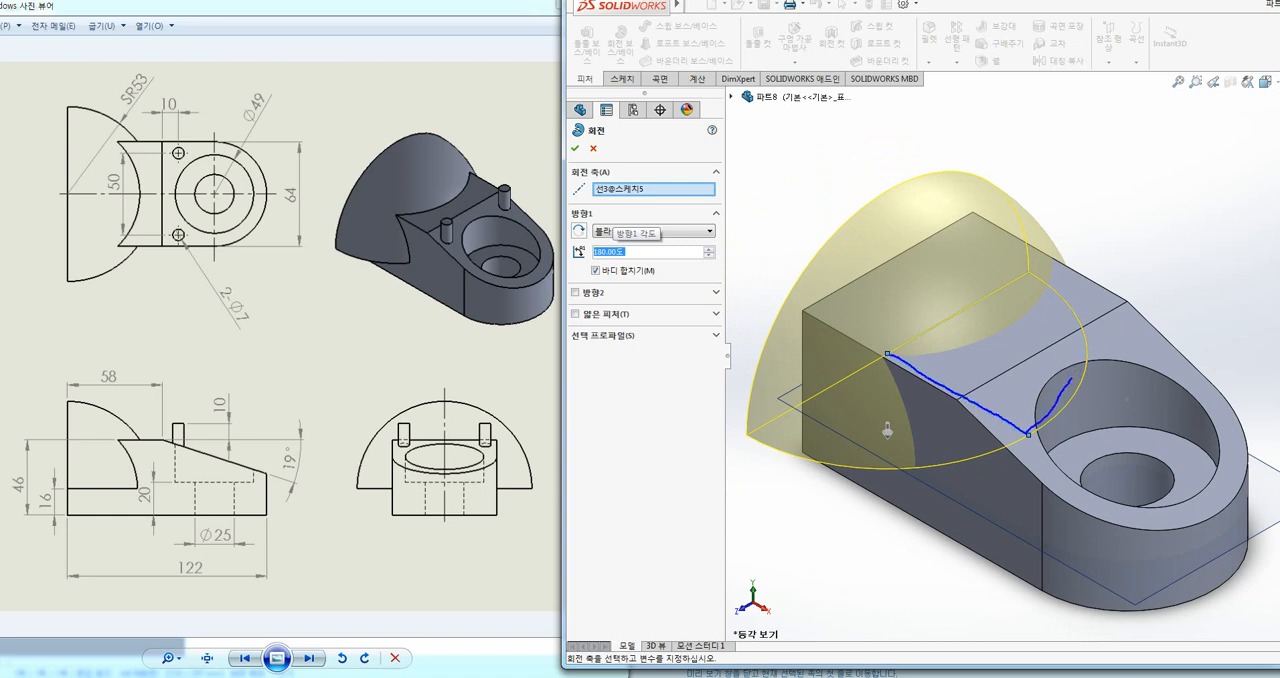
pyautogui.moveTo(1065, 288); pyautogui.dragTo(976, 306)
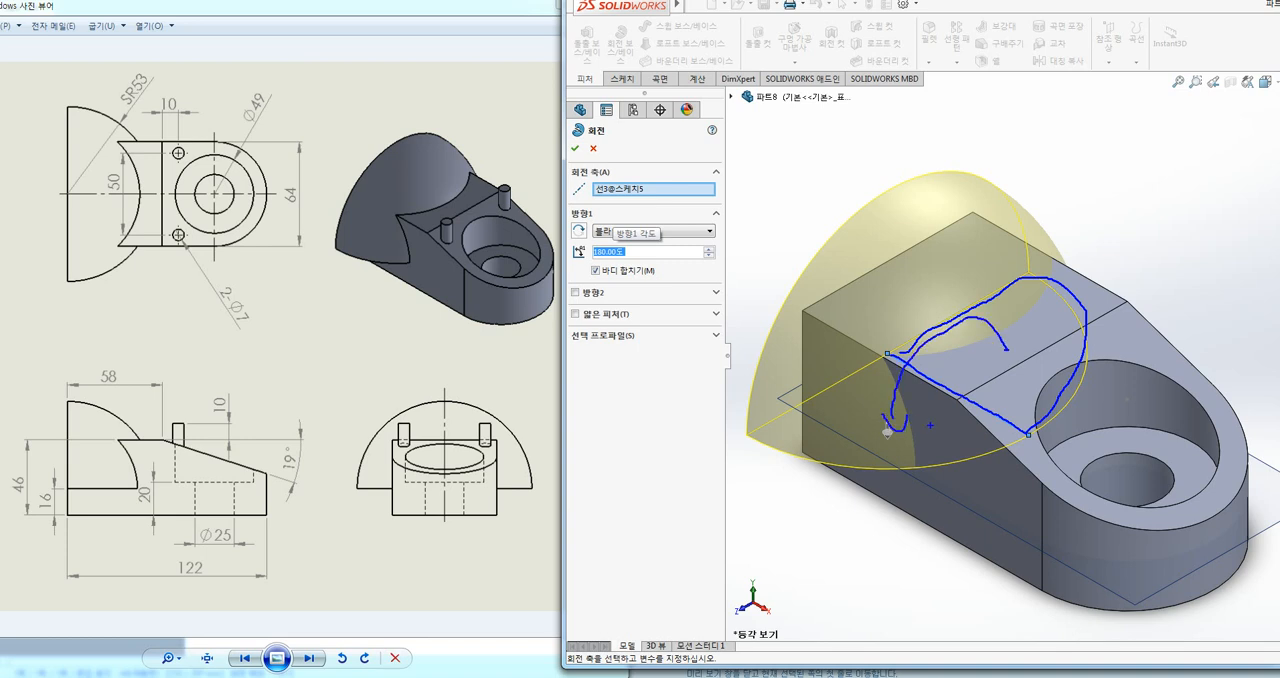
pyautogui.press('Escape')
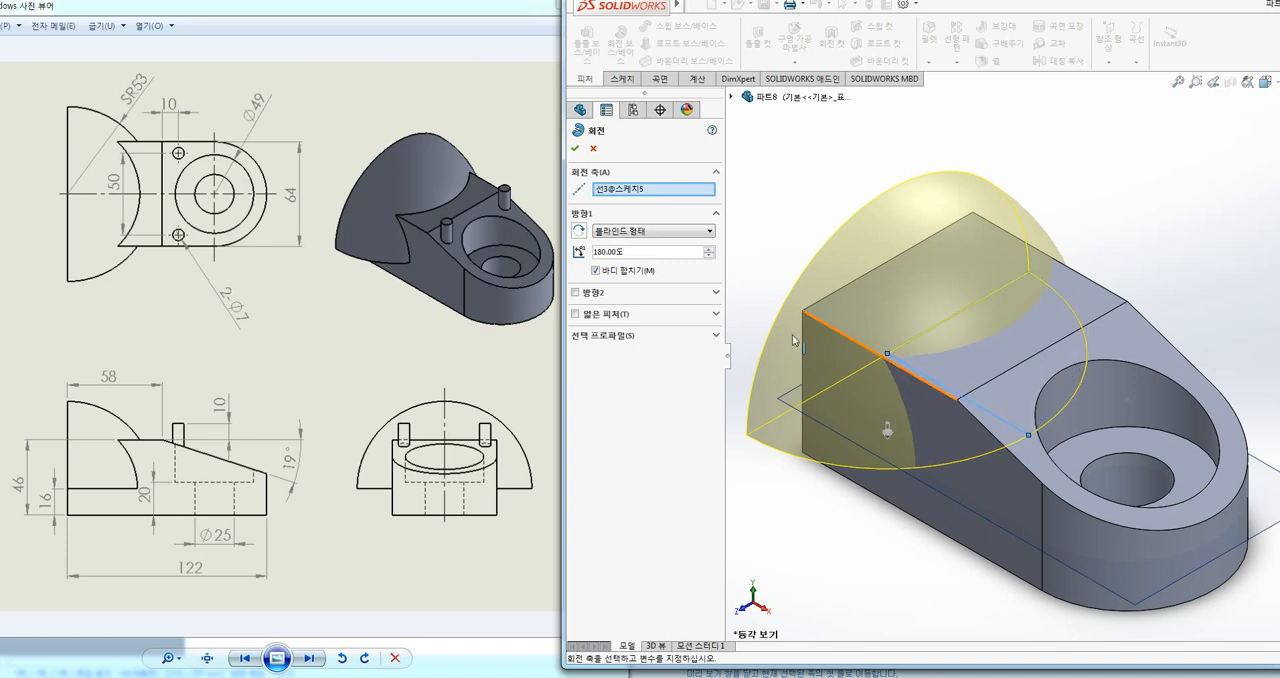
pyautogui.click(575, 149)
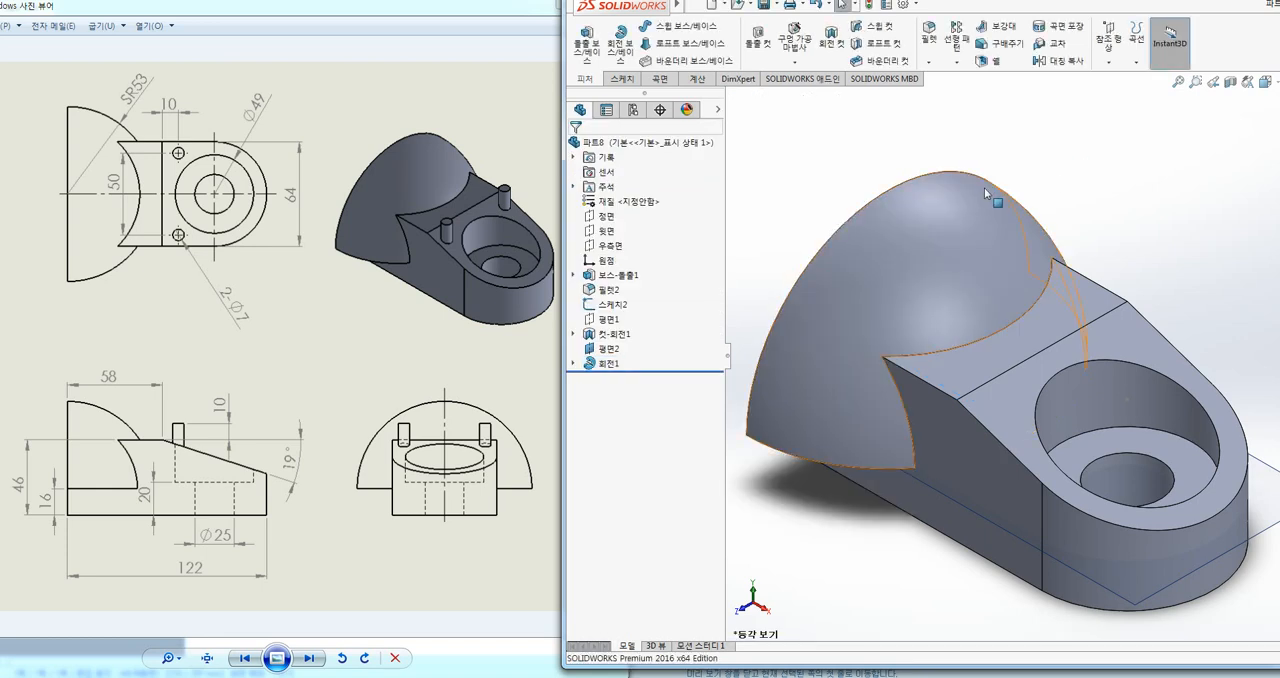
# Step: Sketch a small circle on the sloped face beside the large counterbore, exit the sketch and return to isometric view
pyautogui.scroll(-1, 980, 187)
pyautogui.scroll(1, 976, 194)
pyautogui.scroll(1, 976, 199)
pyautogui.keyDown('ctrl'); pyautogui.moveTo(1083, 262); pyautogui.dragTo(909, 192, button='middle'); pyautogui.keyUp('ctrl')
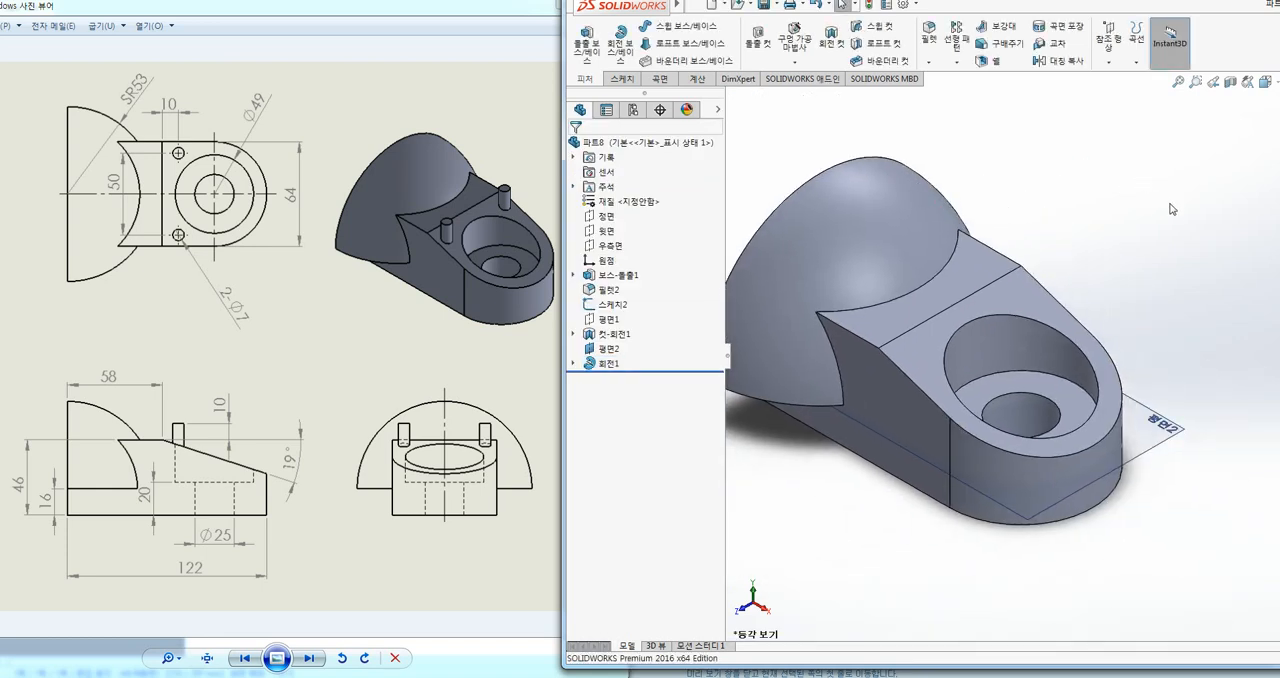
pyautogui.keyDown('ctrl'); pyautogui.moveTo(1128, 202); pyautogui.dragTo(1107, 194, button='middle'); pyautogui.keyUp('ctrl')
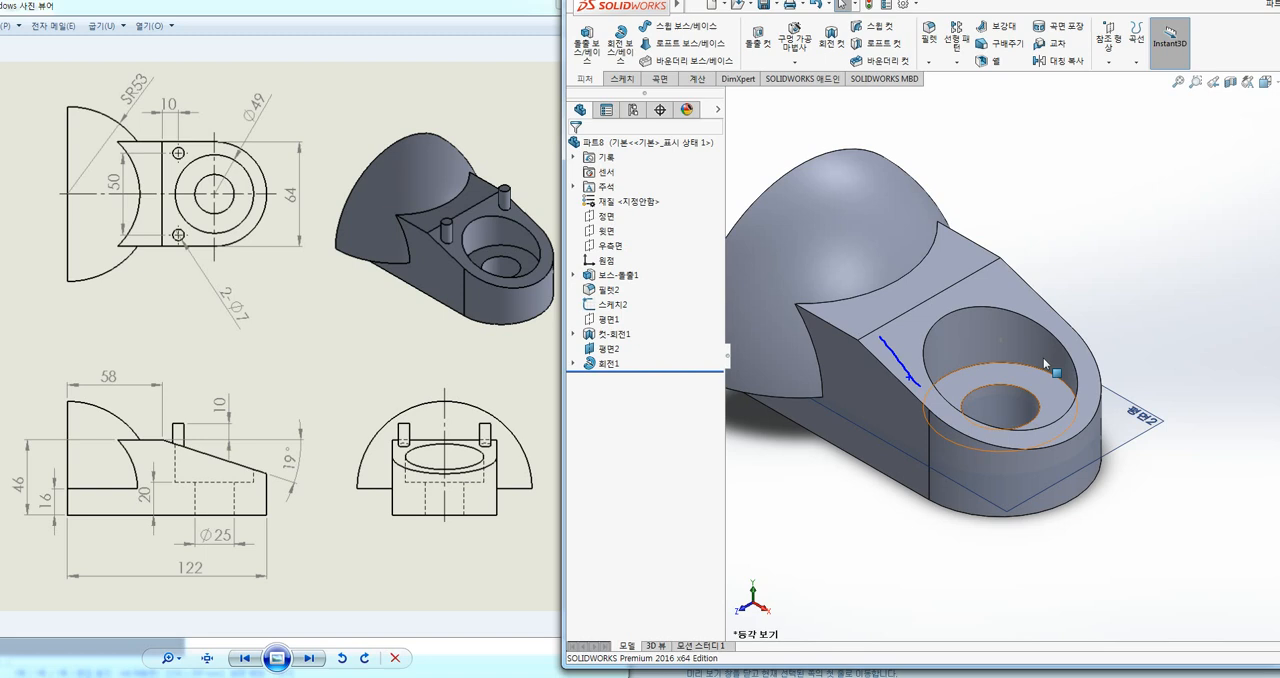
pyautogui.click(915, 355)
pyautogui.click(965, 309)
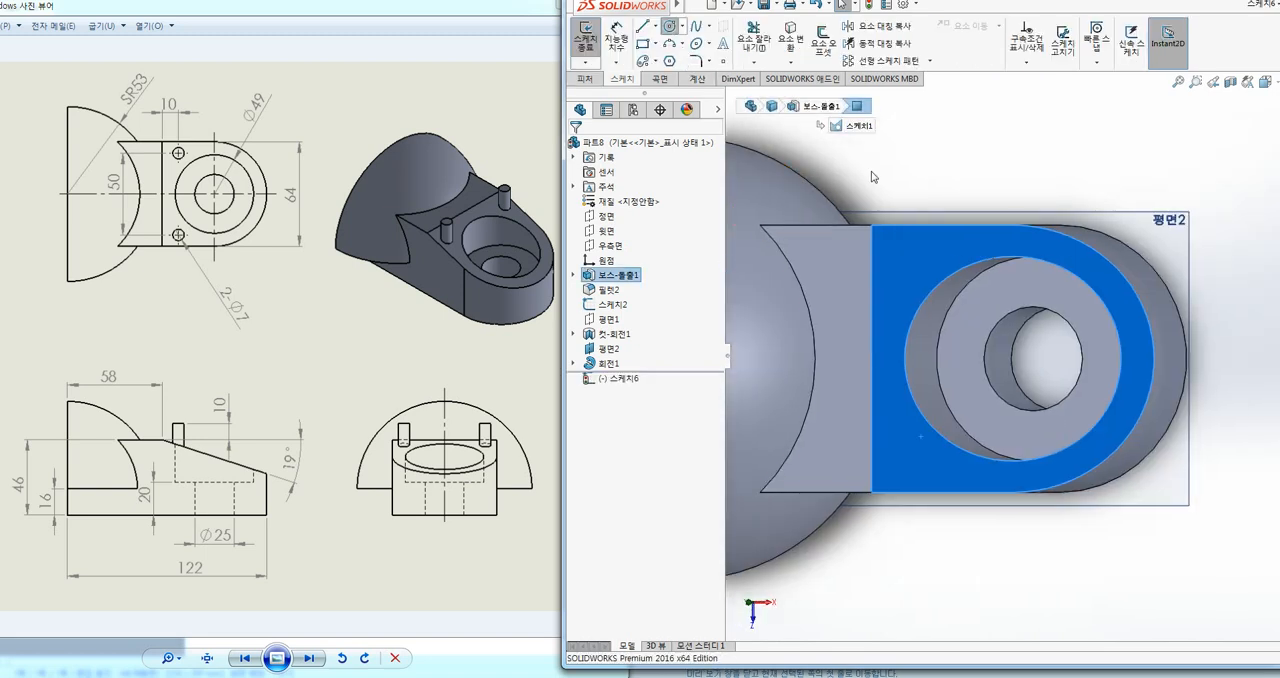
pyautogui.click(670, 26)
pyautogui.click(903, 269)
pyautogui.click(920, 269)
pyautogui.press('Escape')
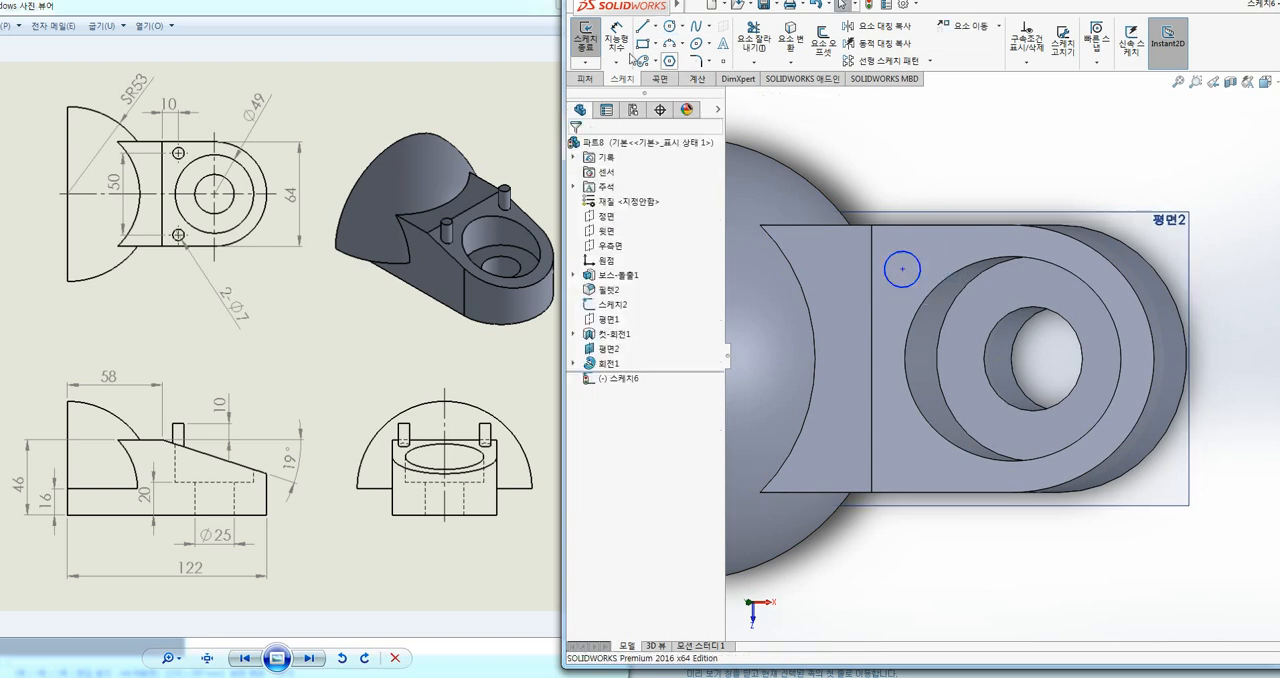
pyautogui.hotkey('ctrl', '7')
pyautogui.hotkey('ctrl', 'b')
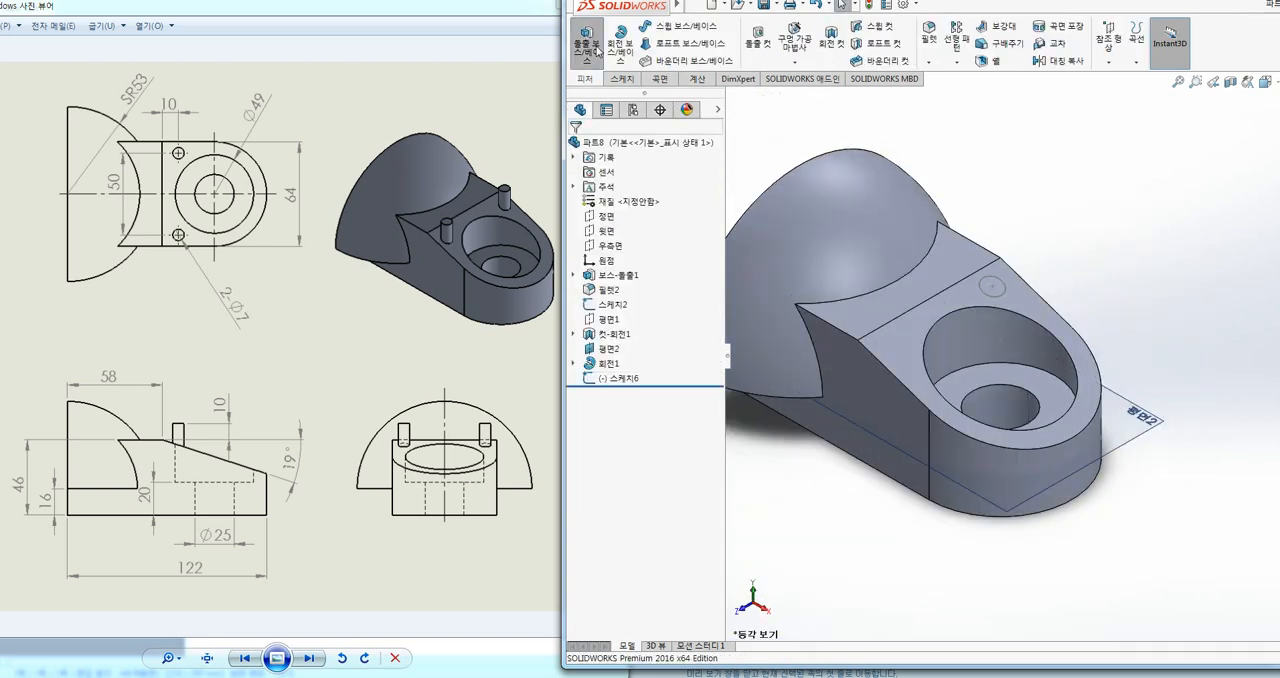
# Step: Try extruding the small circle from the sloped face and check its direction in the front view
pyautogui.click(587, 40)
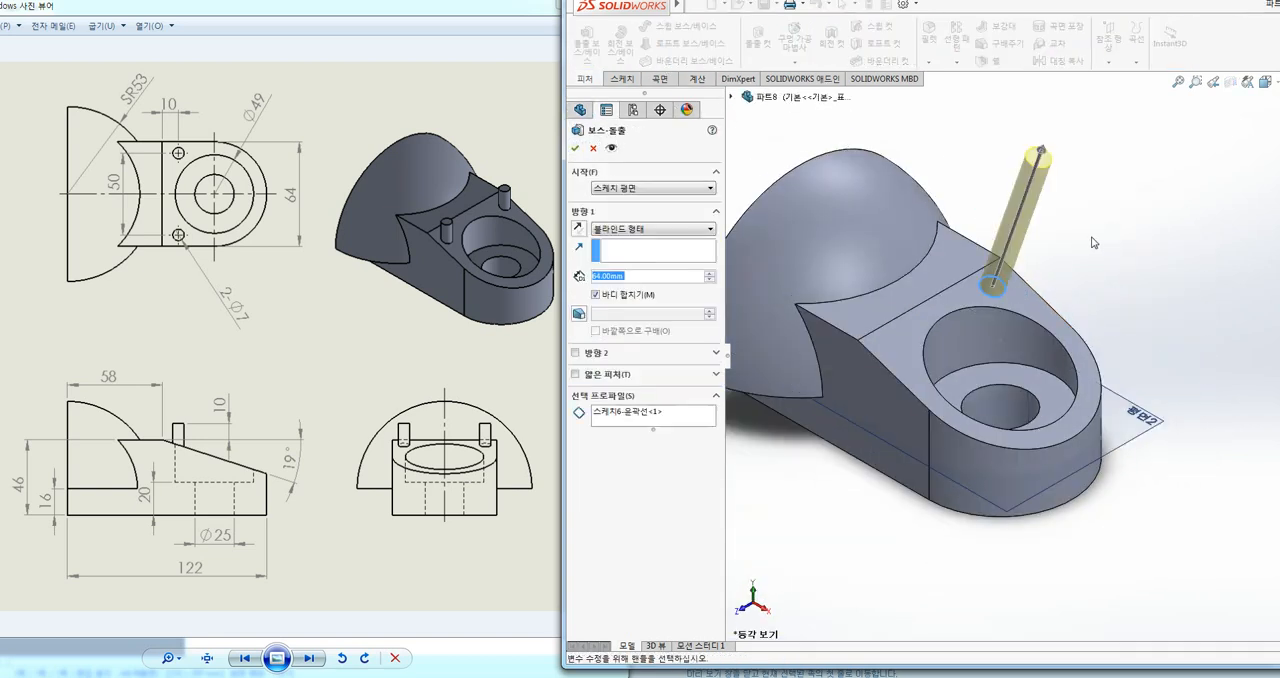
pyautogui.moveTo(1095, 235); pyautogui.dragTo(1165, 150, button='middle')
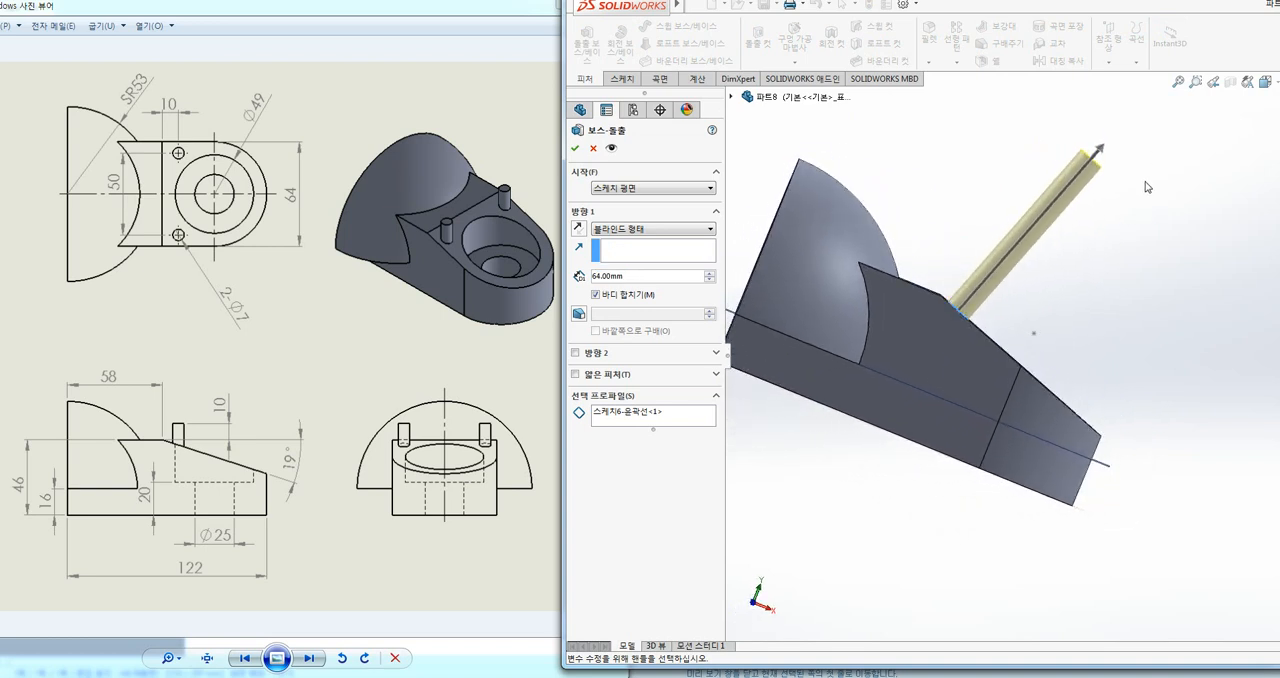
pyautogui.press('space')
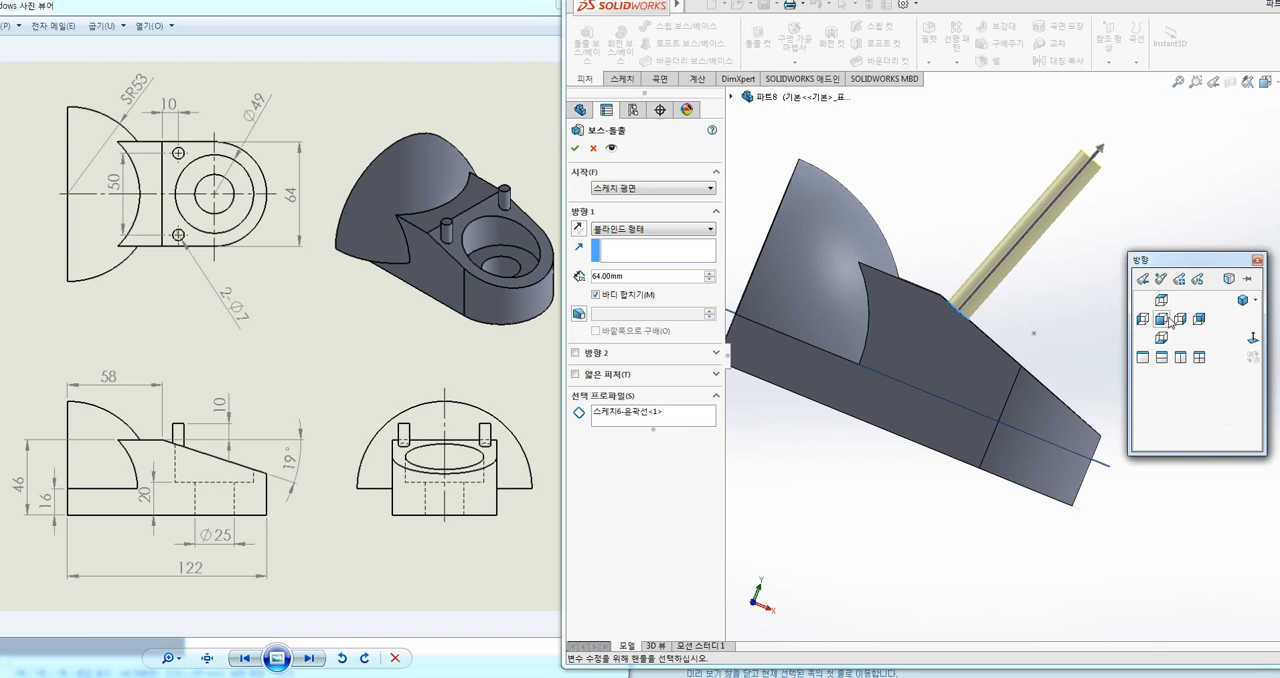
pyautogui.click(1175, 318)
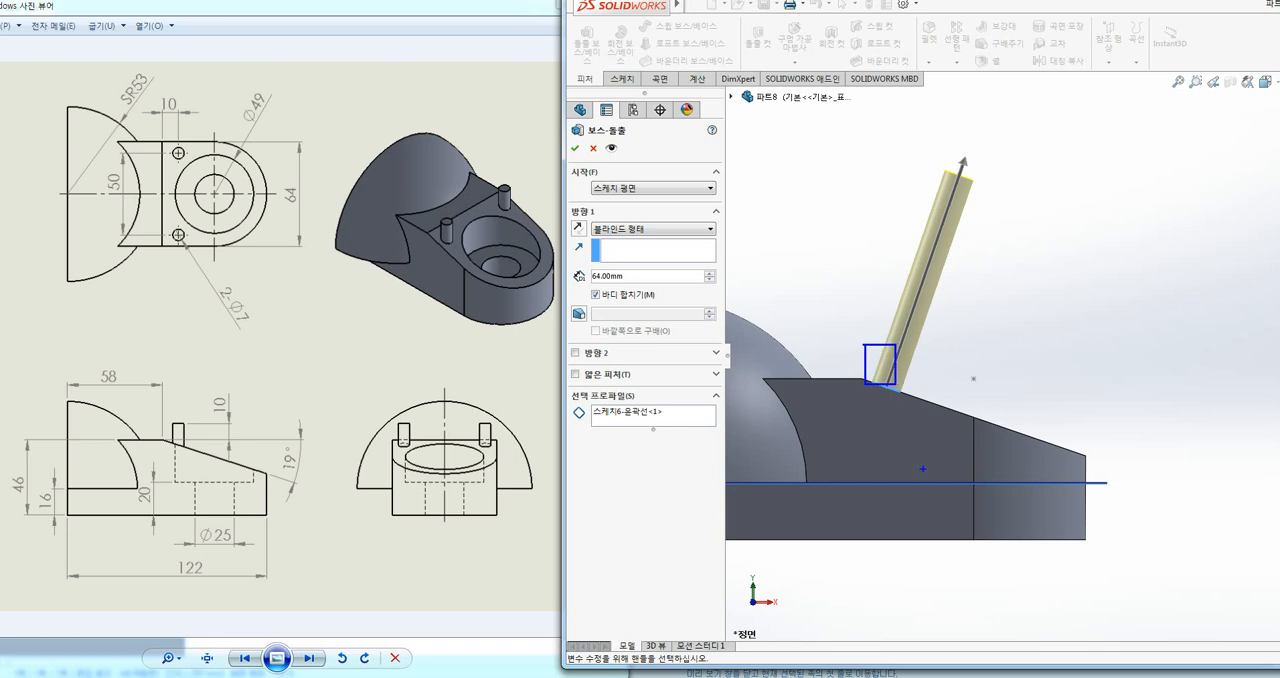
pyautogui.press('Escape')
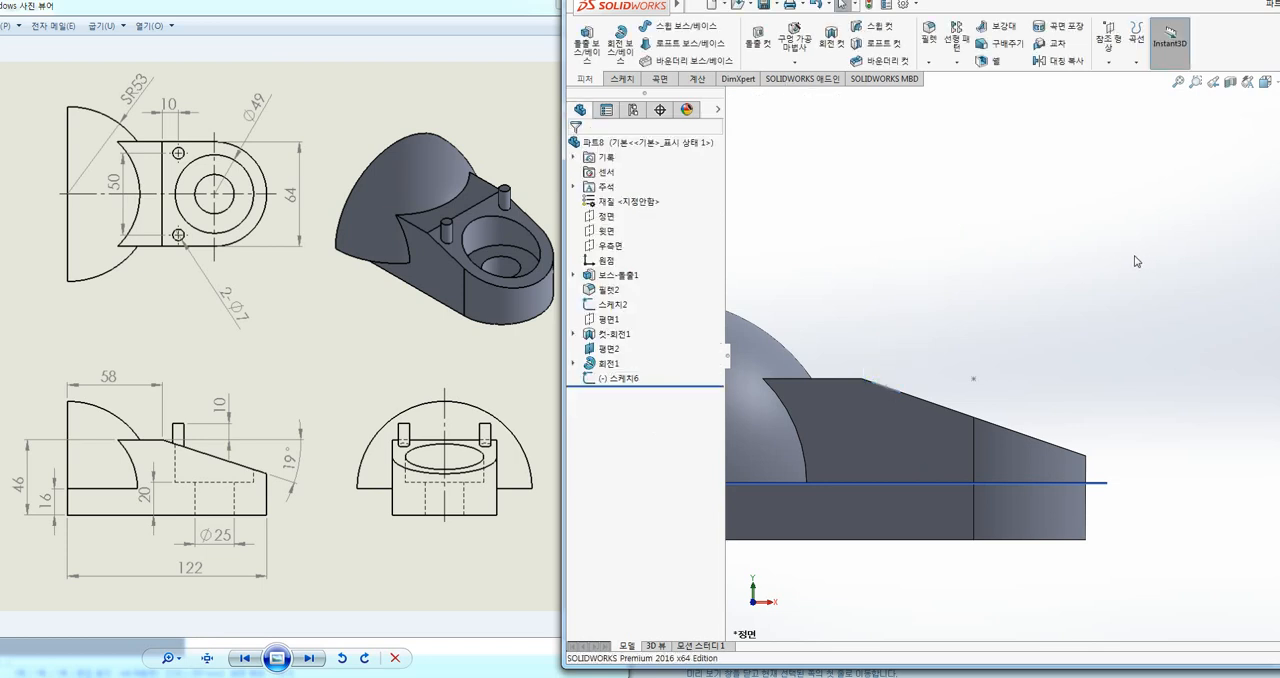
pyautogui.hotkey('ctrl', '7')
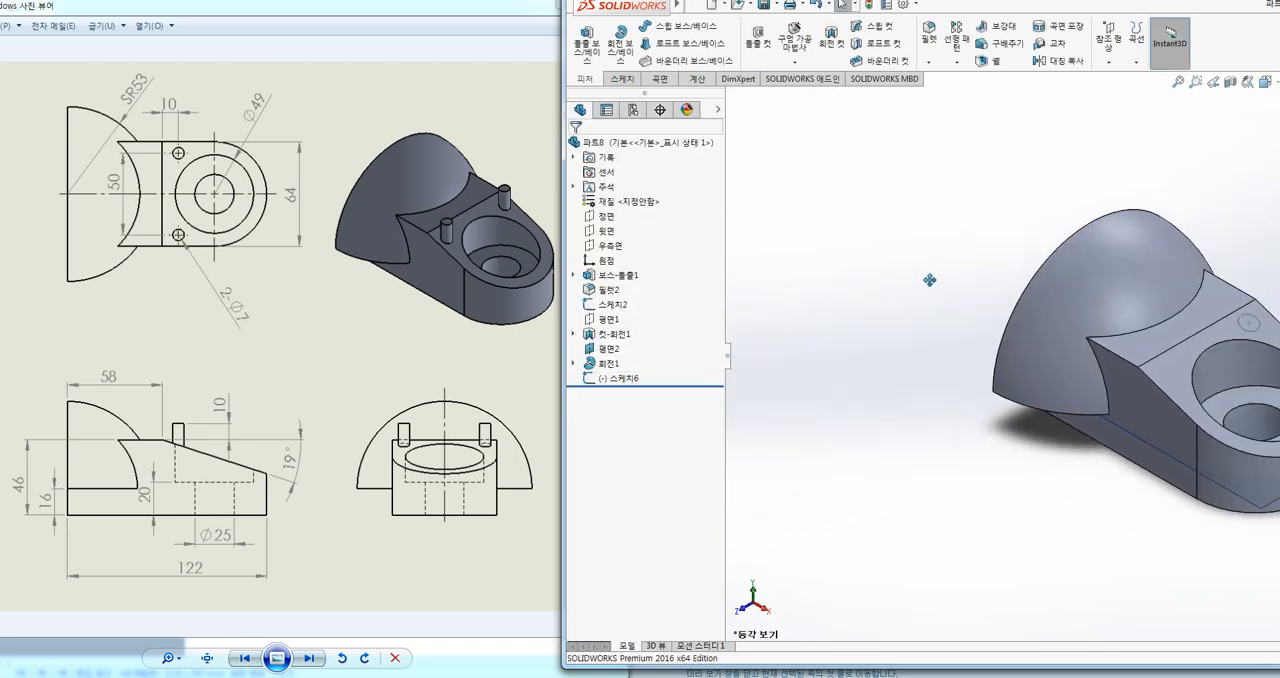
# Step: Delete the small circle's sketch from the model
pyautogui.rightClick(617, 378)
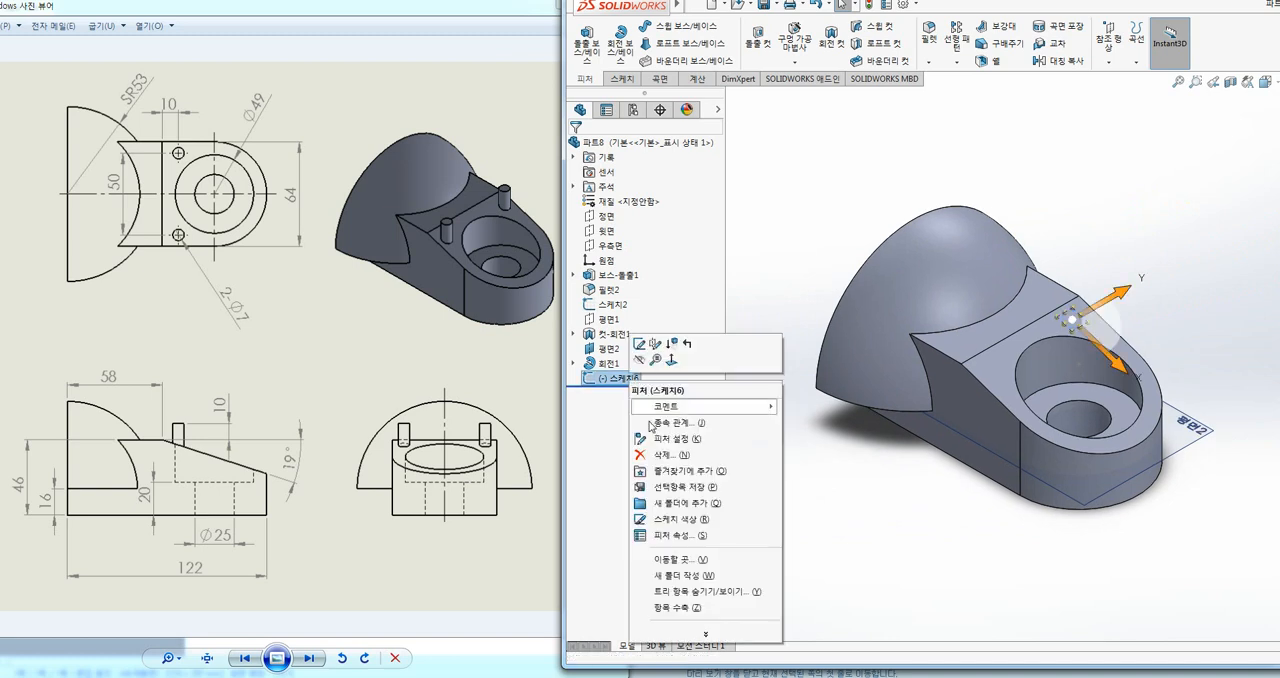
pyautogui.click(667, 458)
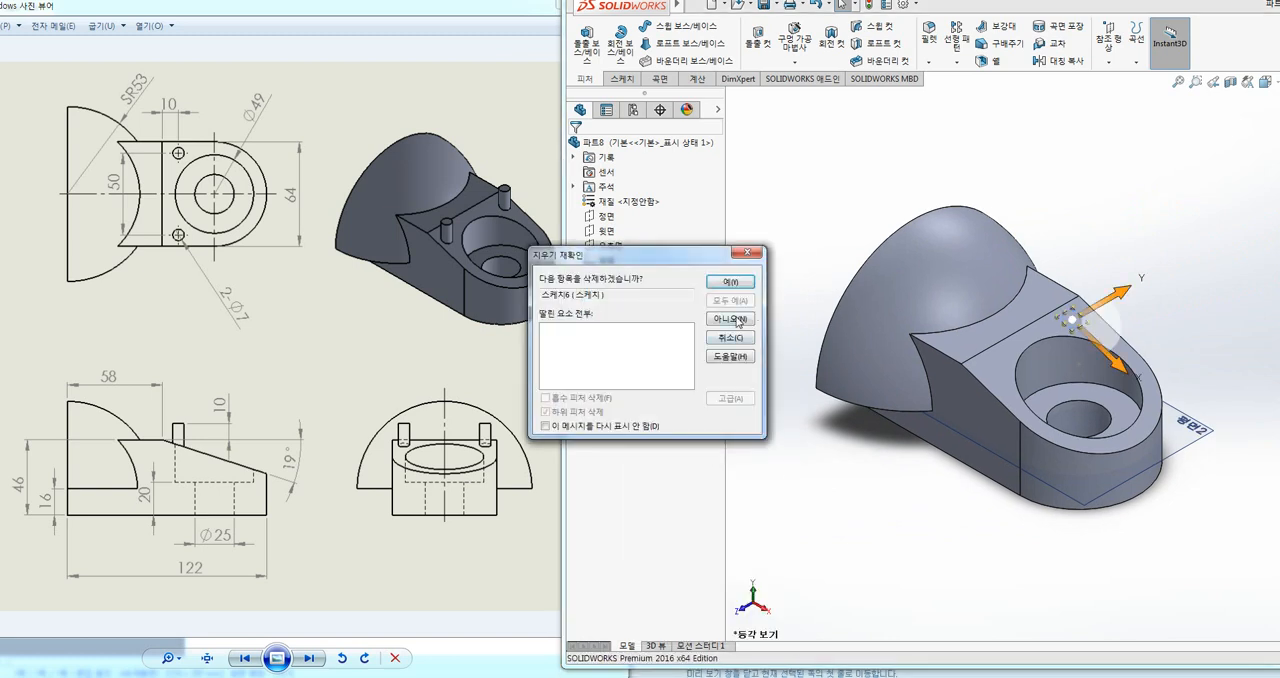
pyautogui.click(730, 282)
pyautogui.moveTo(850, 461); pyautogui.dragTo(1108, 280, button='middle')
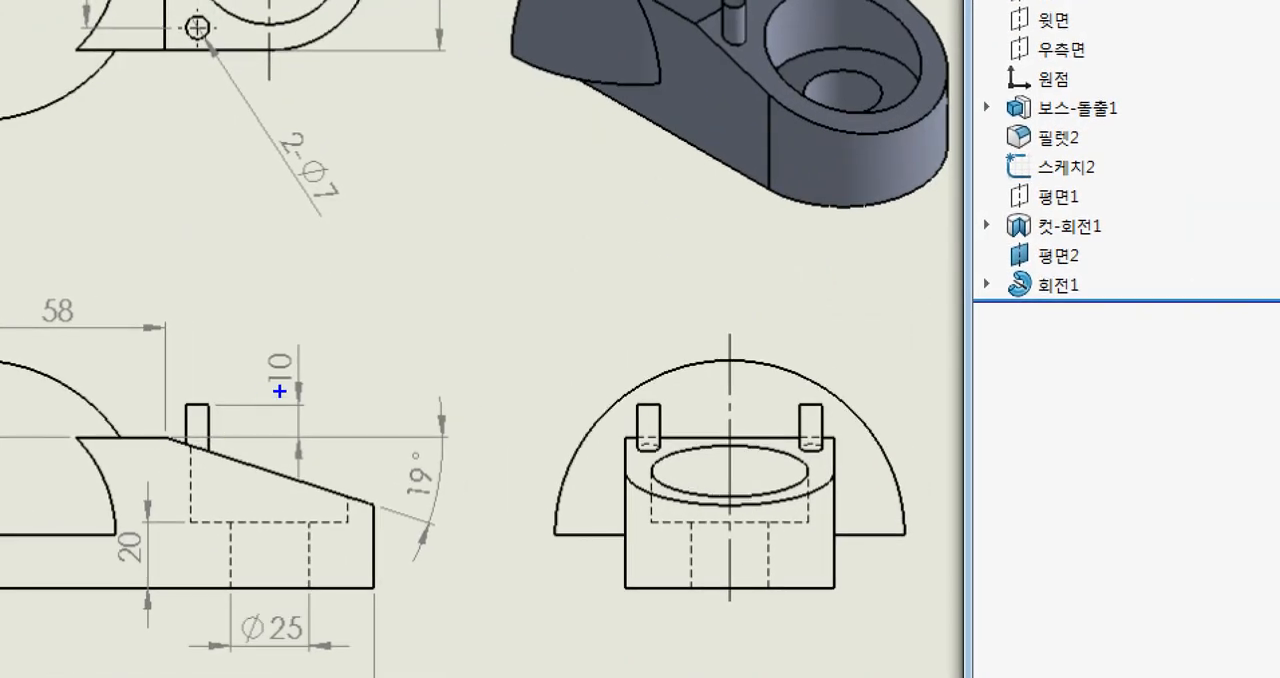
pyautogui.click(78, 438)
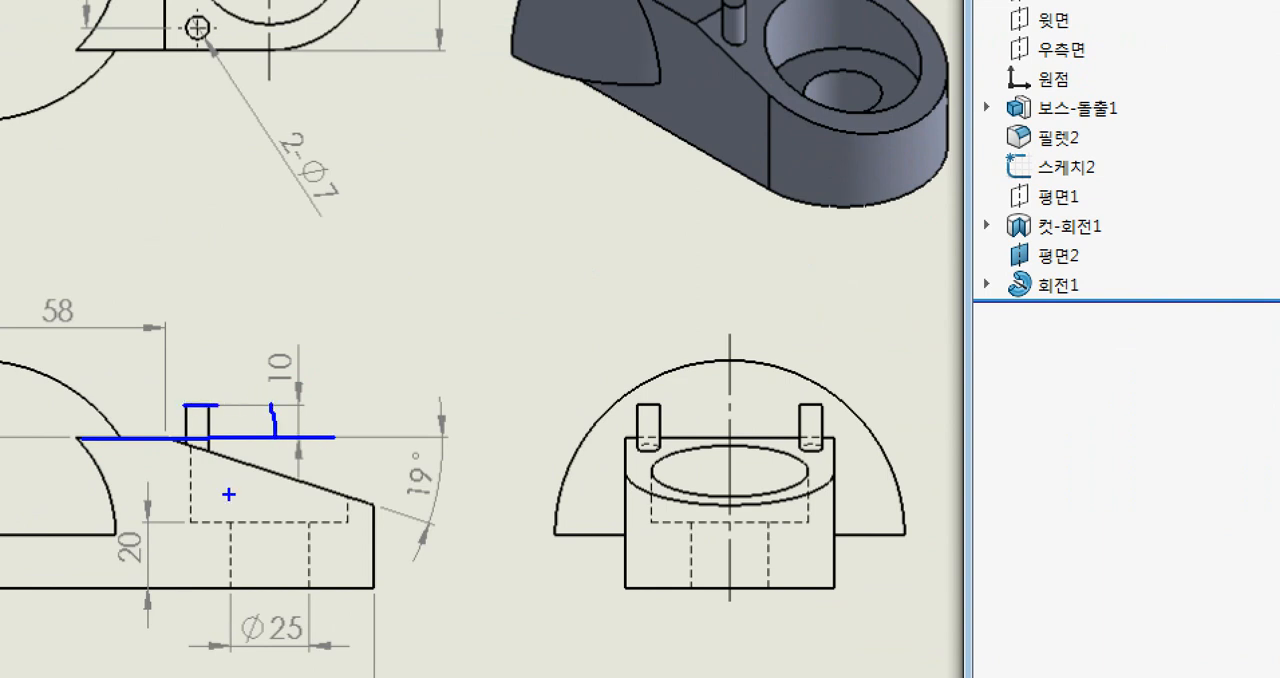
pyautogui.press('Escape')
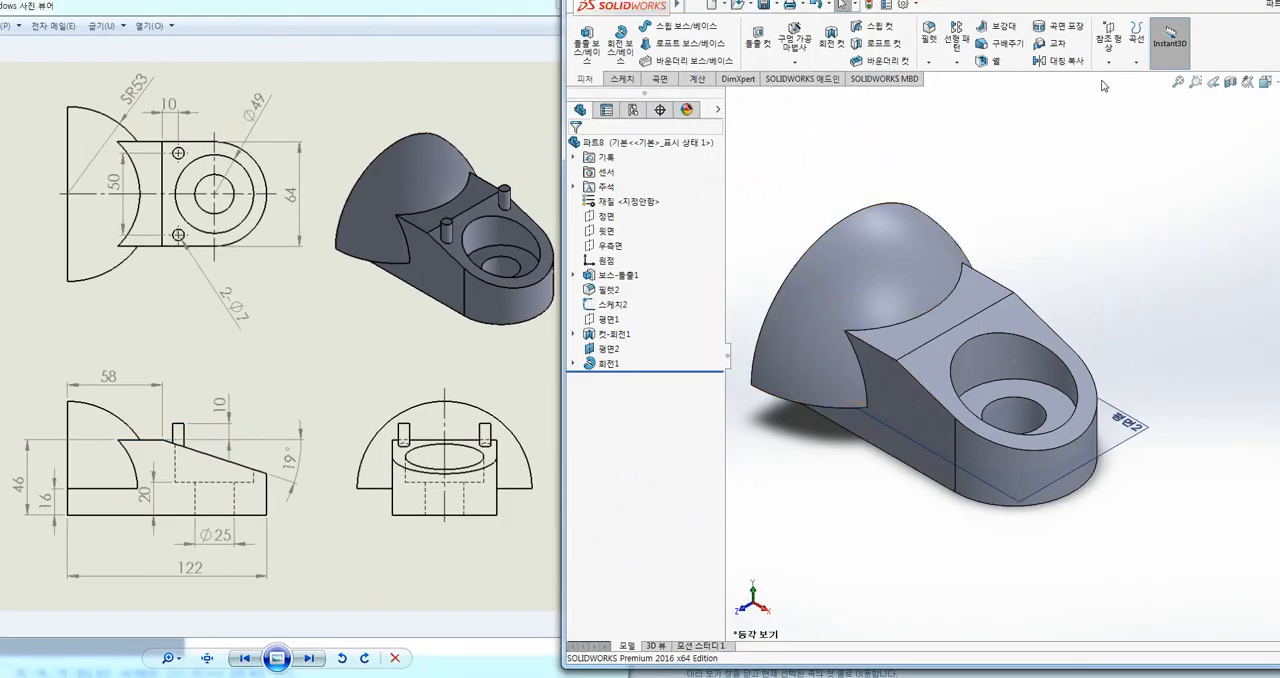
# Step: Create a reference plane offset 10 mm above the flat top face between the dome and the slope
pyautogui.click(1109, 60)
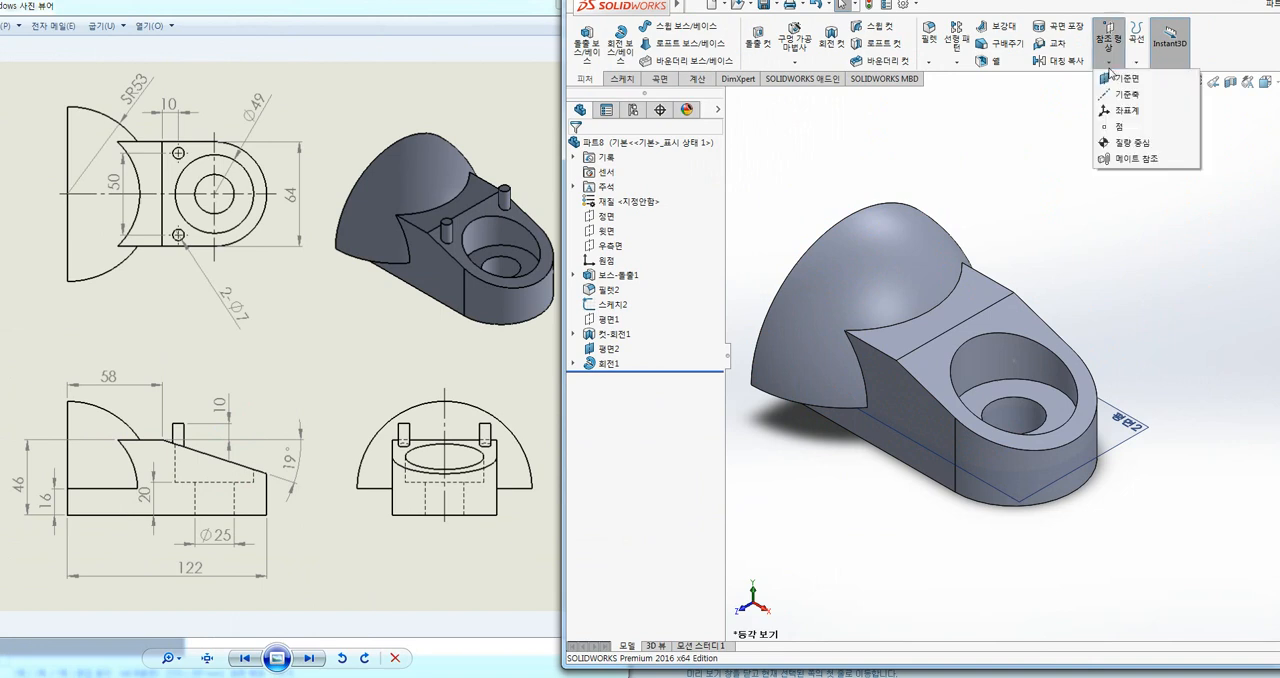
pyautogui.click(1128, 79)
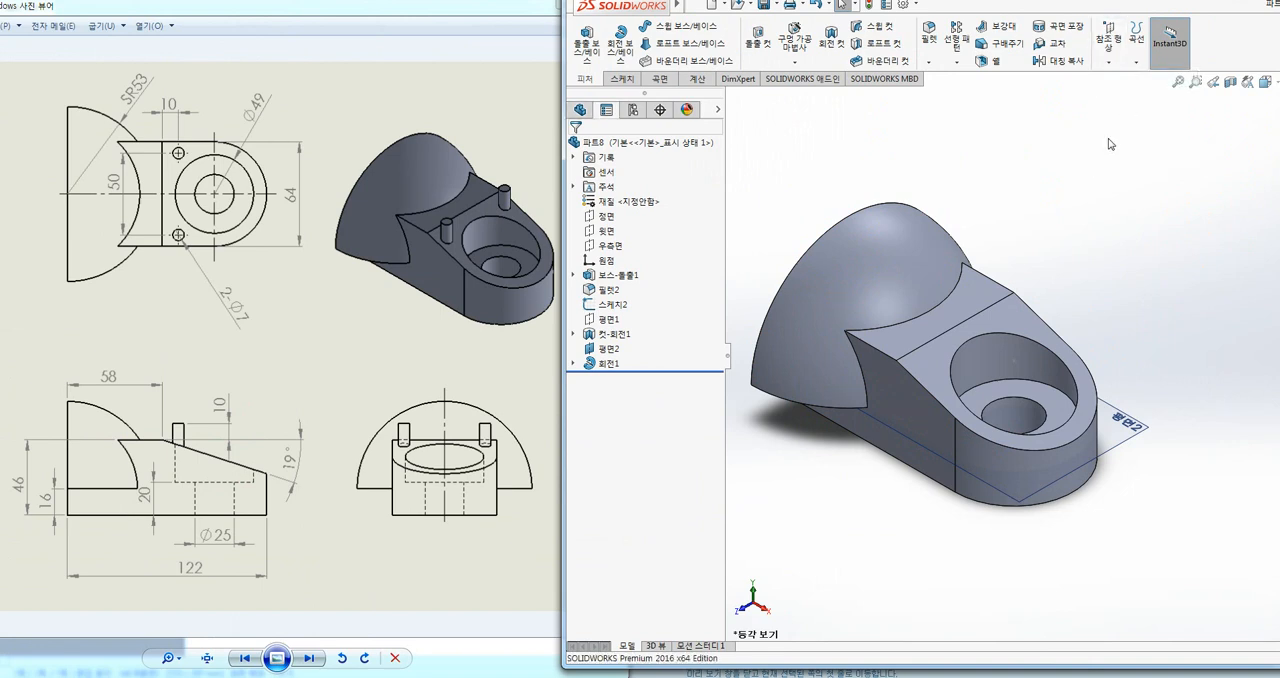
pyautogui.click(985, 302)
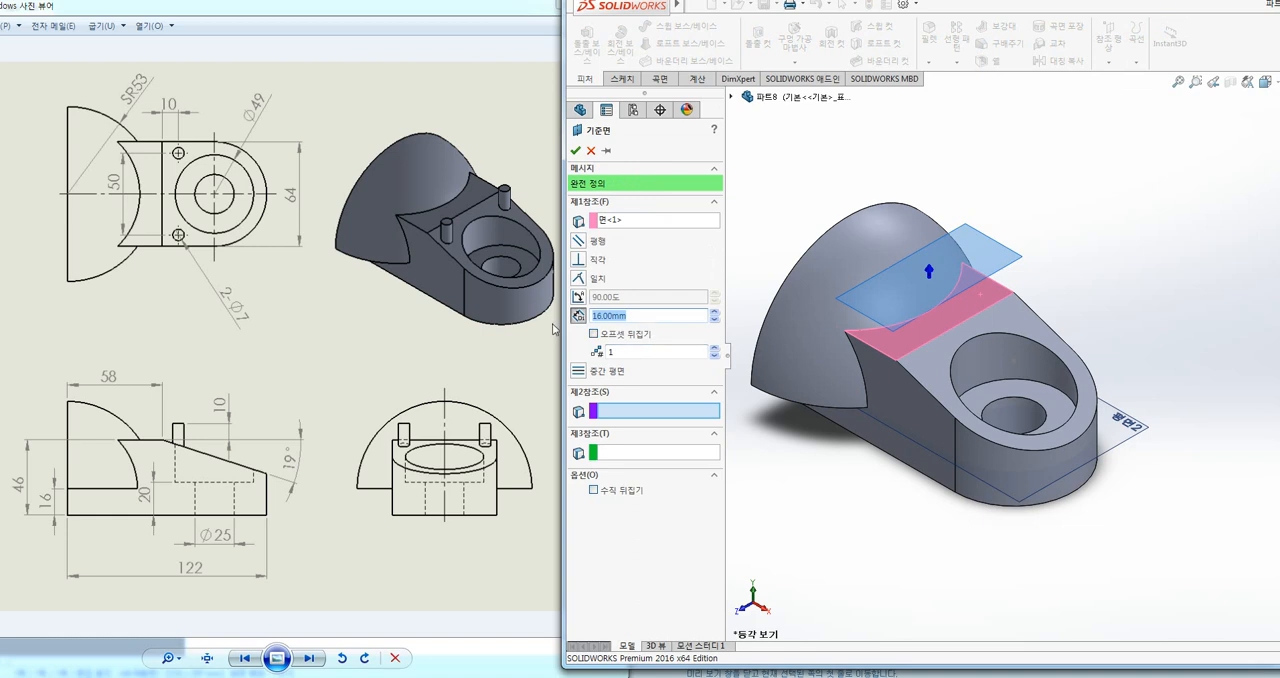
pyautogui.write('10')
pyautogui.press('Return')
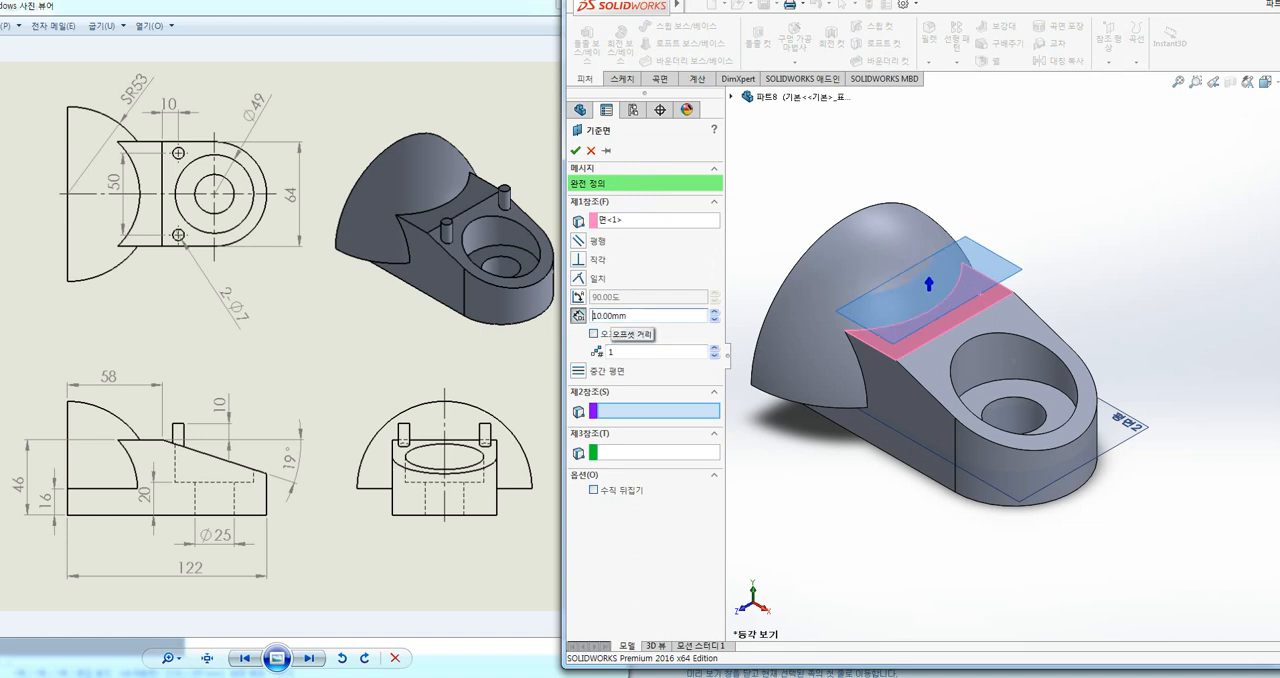
pyautogui.click(575, 150)
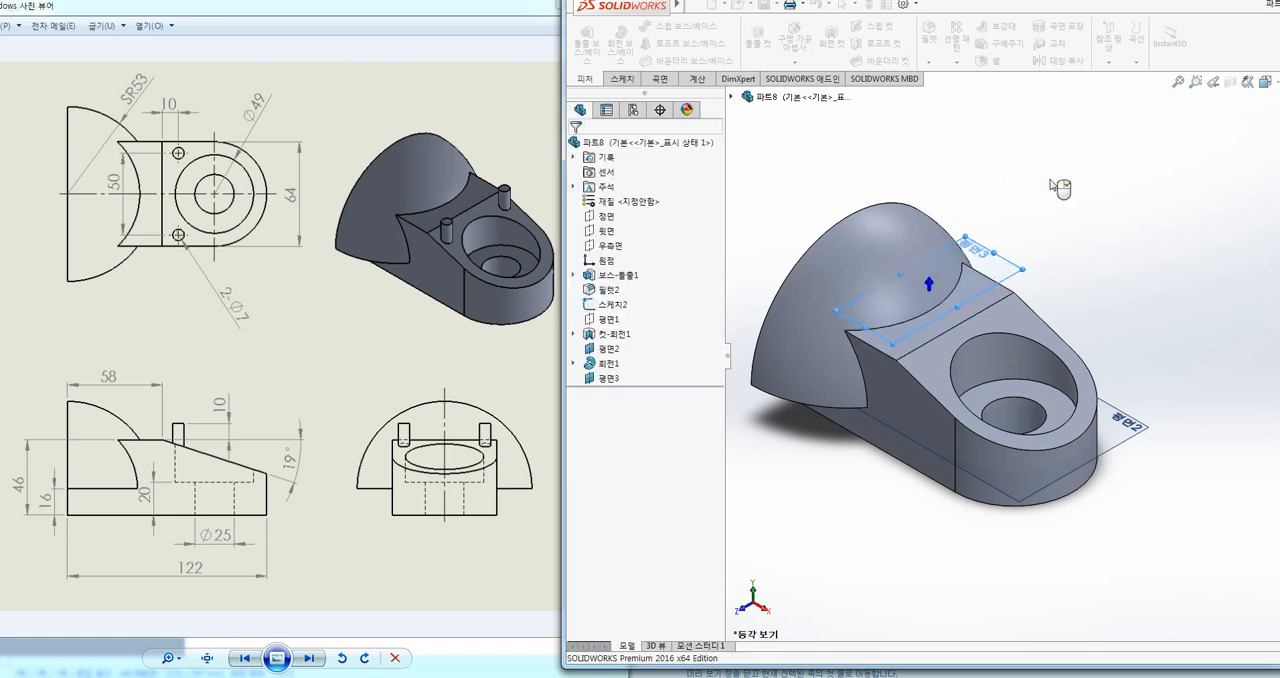
# Step: Start a new sketch on the reference plane above the flat top face
pyautogui.click(996, 298)
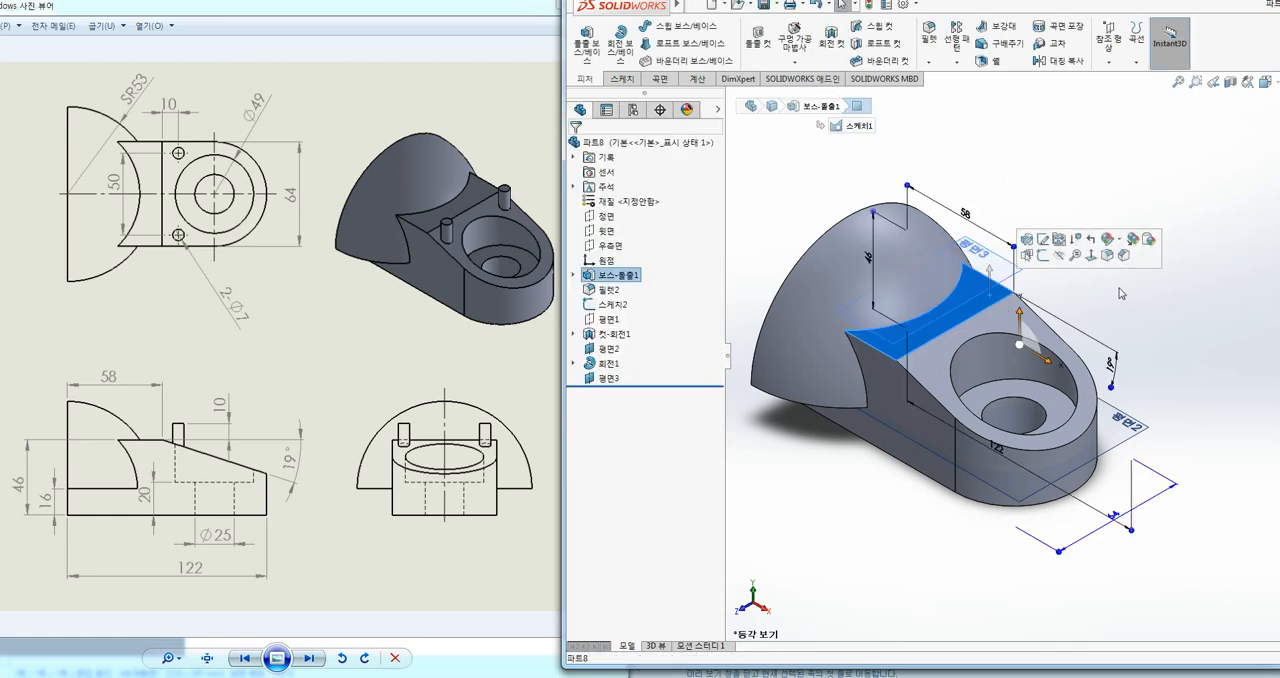
pyautogui.click(1057, 271)
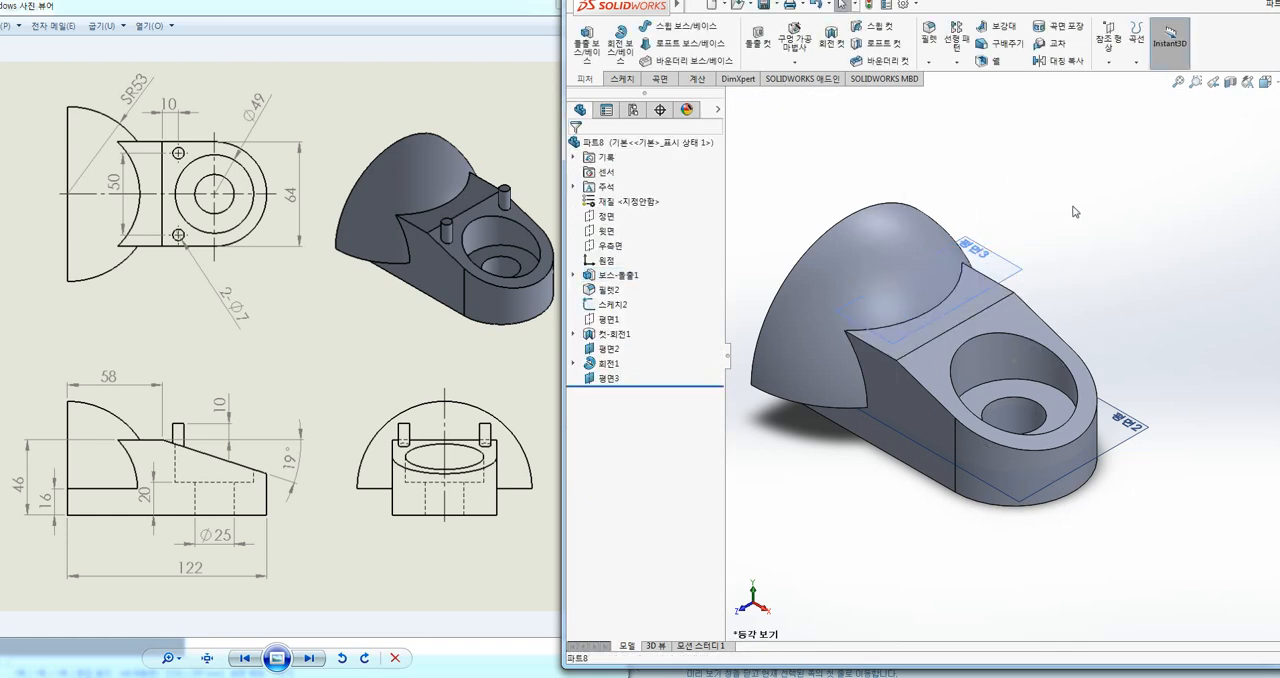
pyautogui.click(621, 79)
pyautogui.click(588, 38)
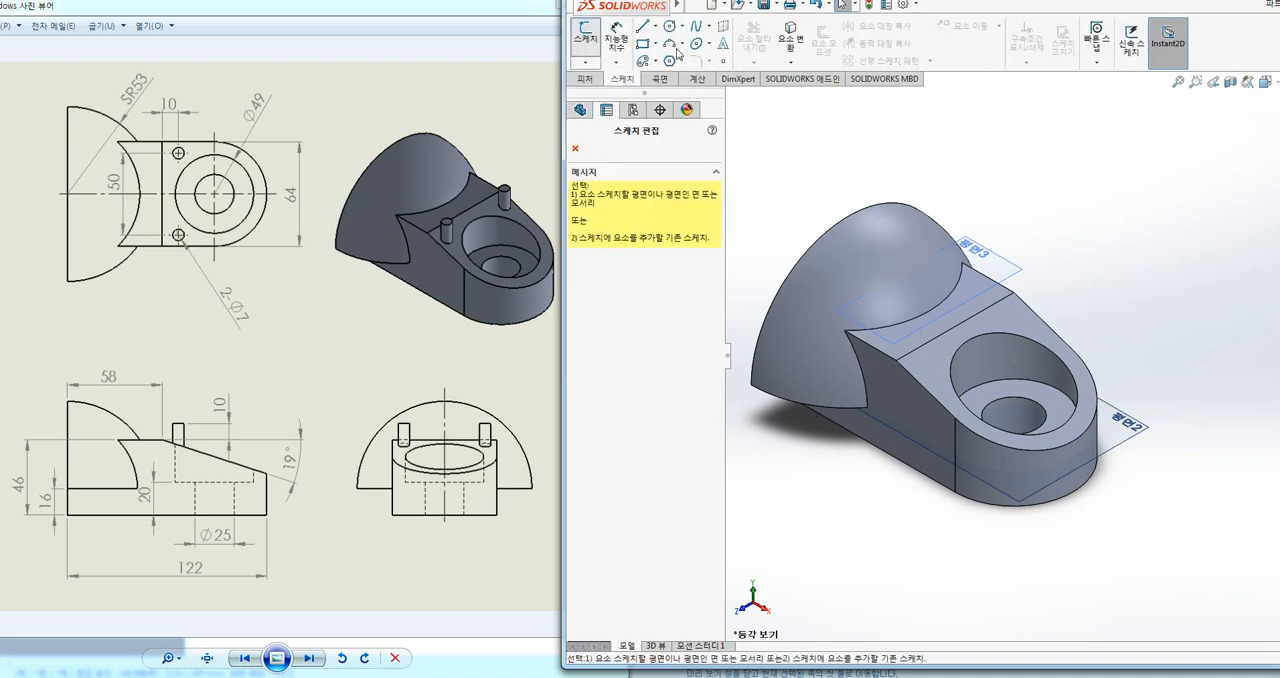
pyautogui.click(1025, 268)
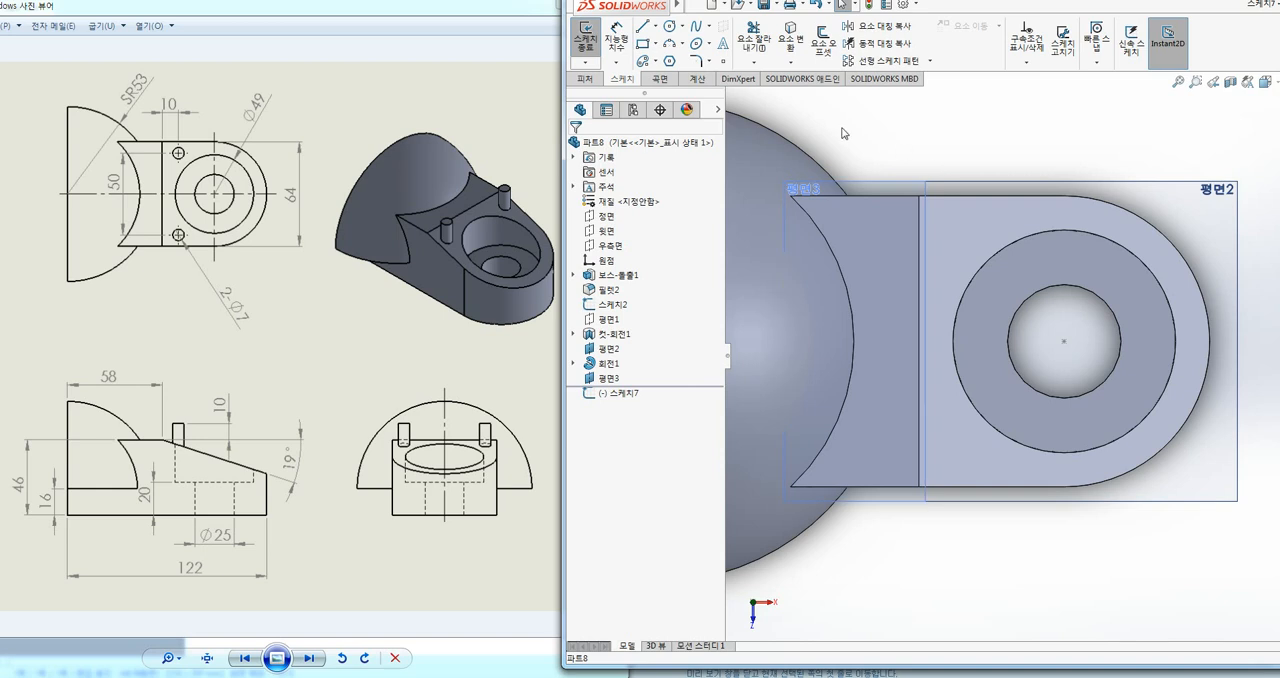
# Step: Draw a horizontal centerline 32 mm long from the midpoint of the body's rounded end to the centre of the hole
pyautogui.click(670, 28)
pyautogui.press('Escape')
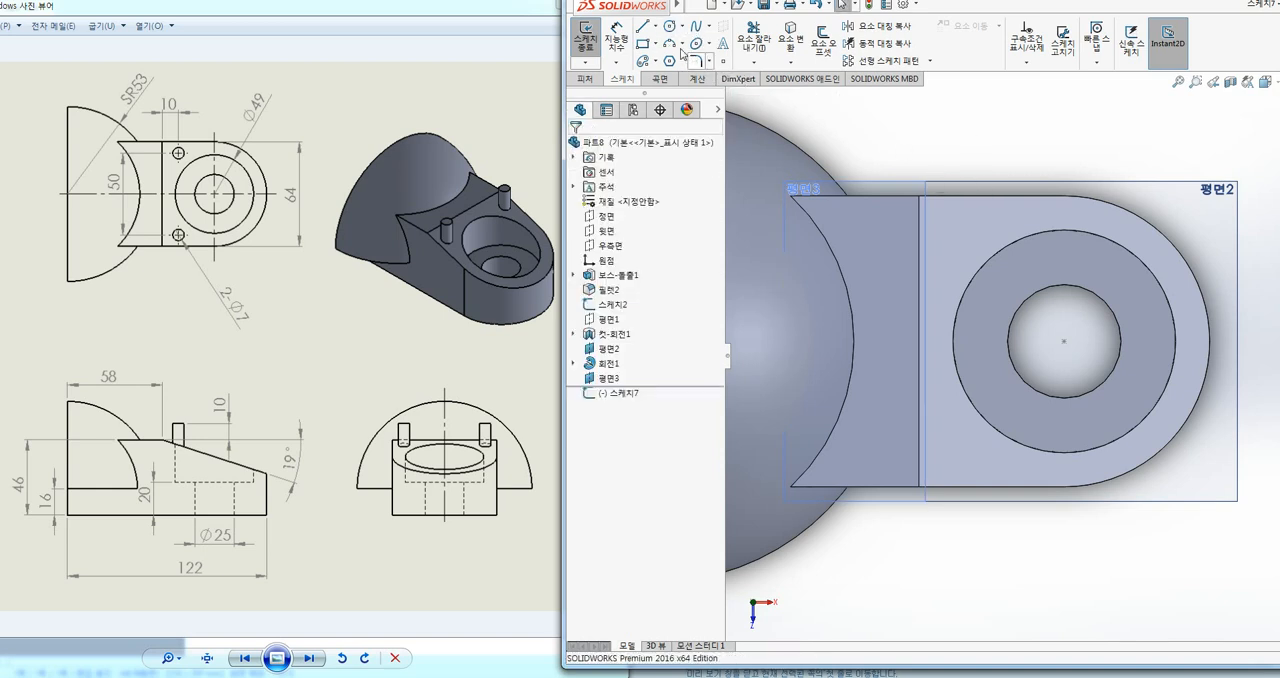
pyautogui.click(655, 27)
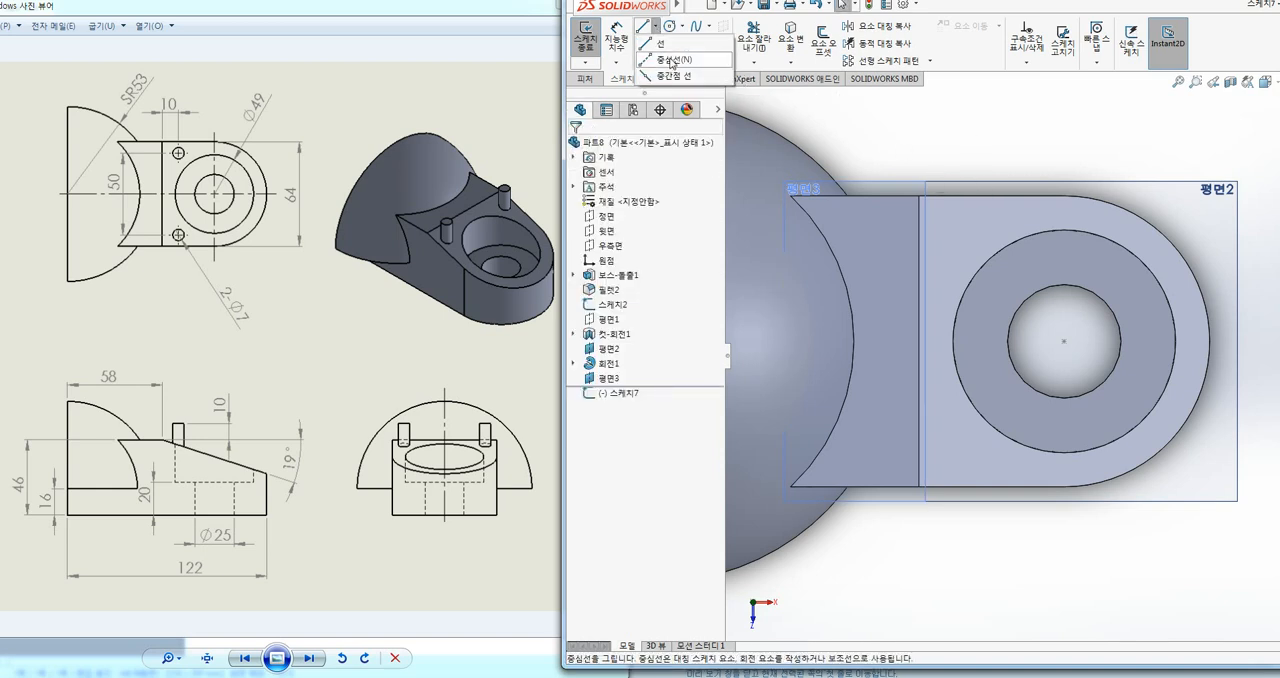
pyautogui.click(663, 63)
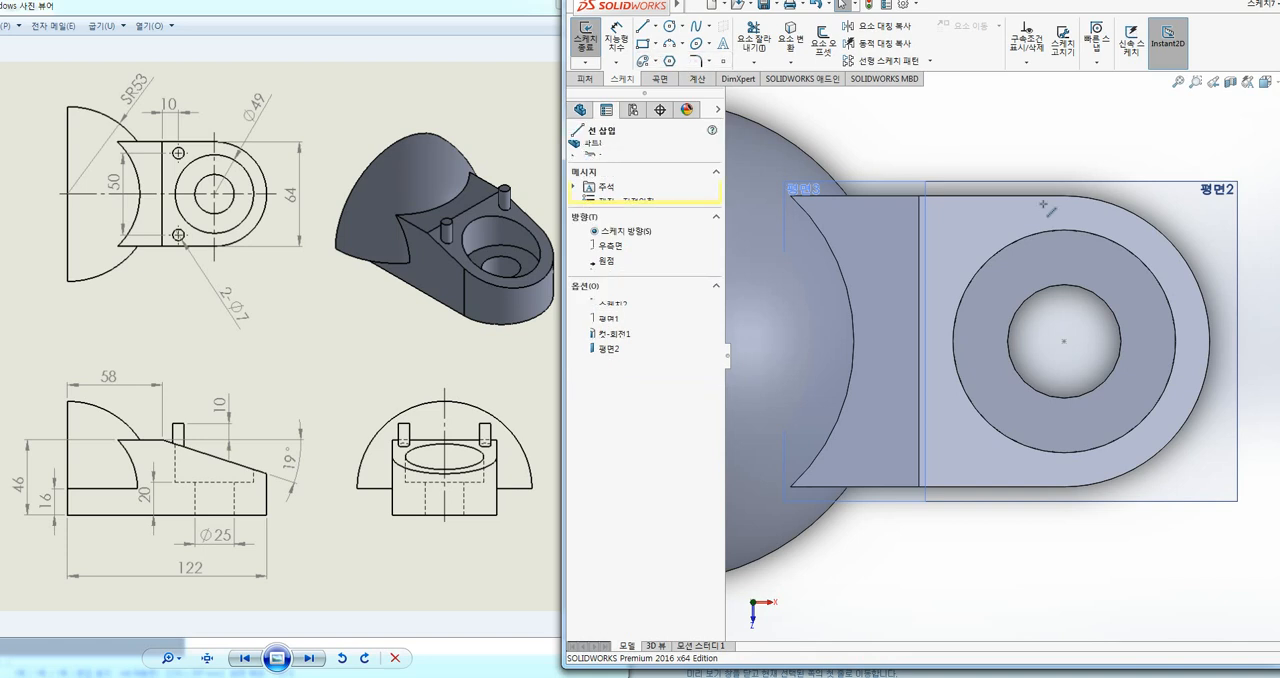
pyautogui.click(1209, 341)
pyautogui.click(1064, 341)
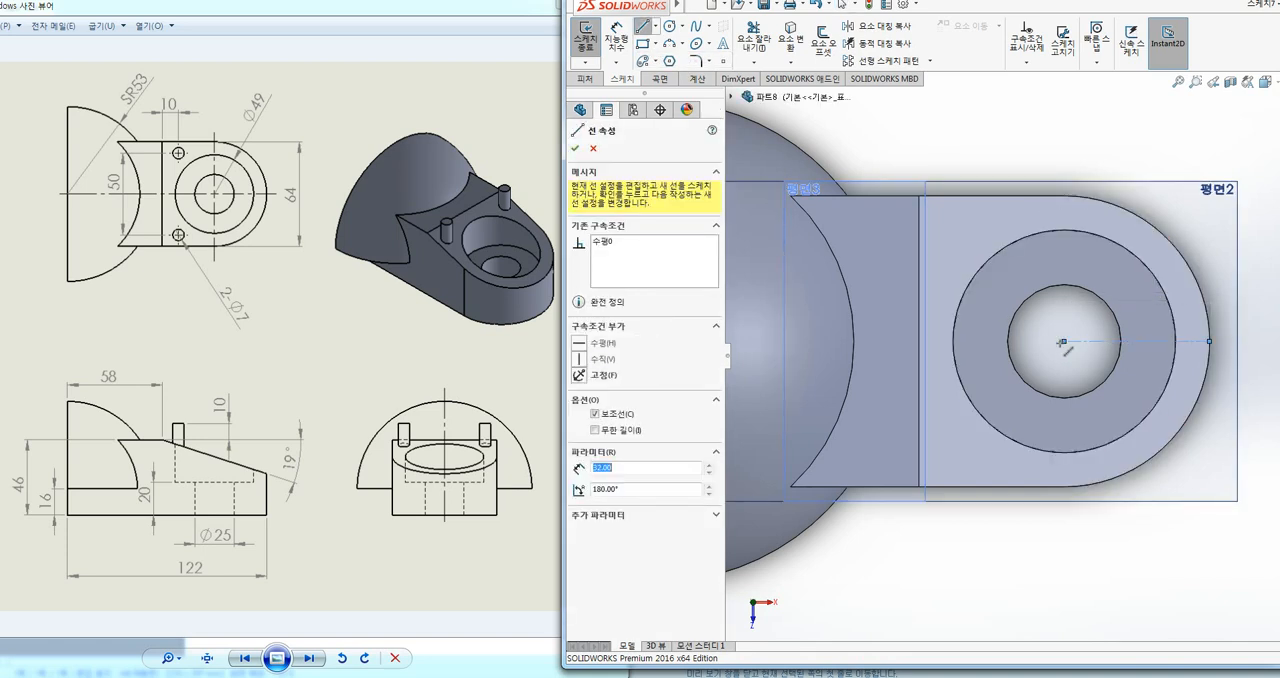
pyautogui.press('Escape')
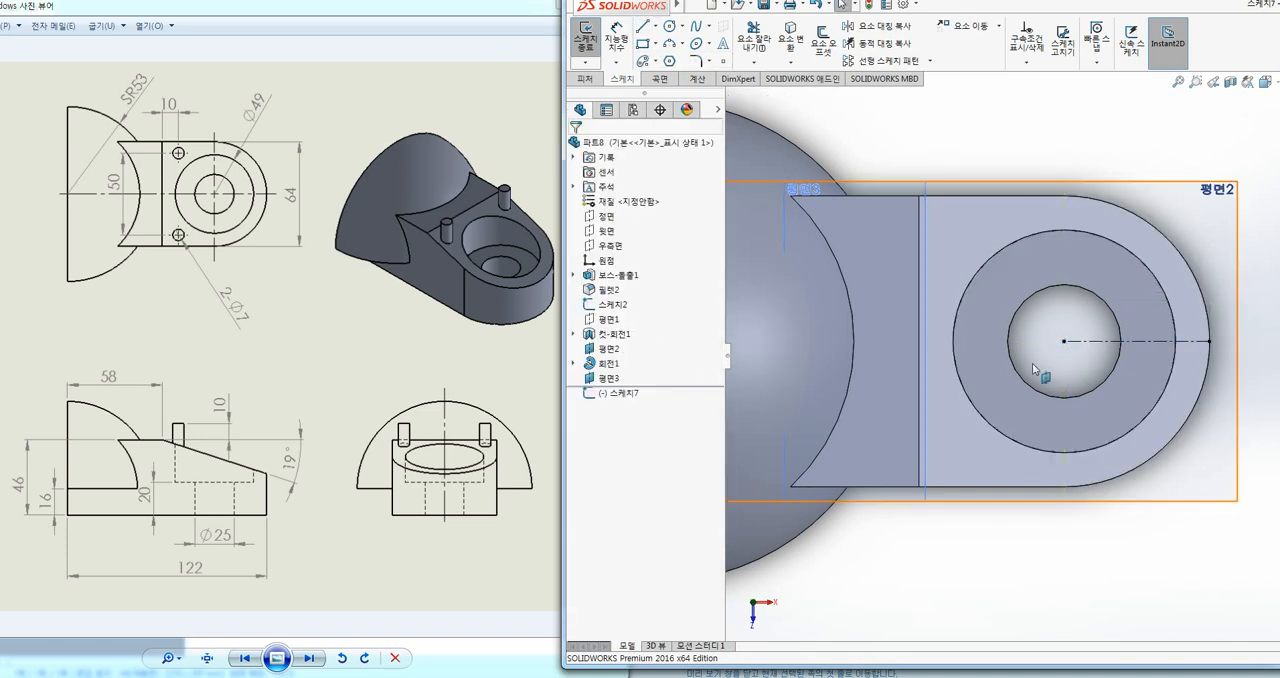
# Step: Turn on Dynamic Mirror about the centerline and sketch a circle about 7.4 mm in diameter near the slope's upper corner, mirrored to the opposite side
pyautogui.click(877, 45)
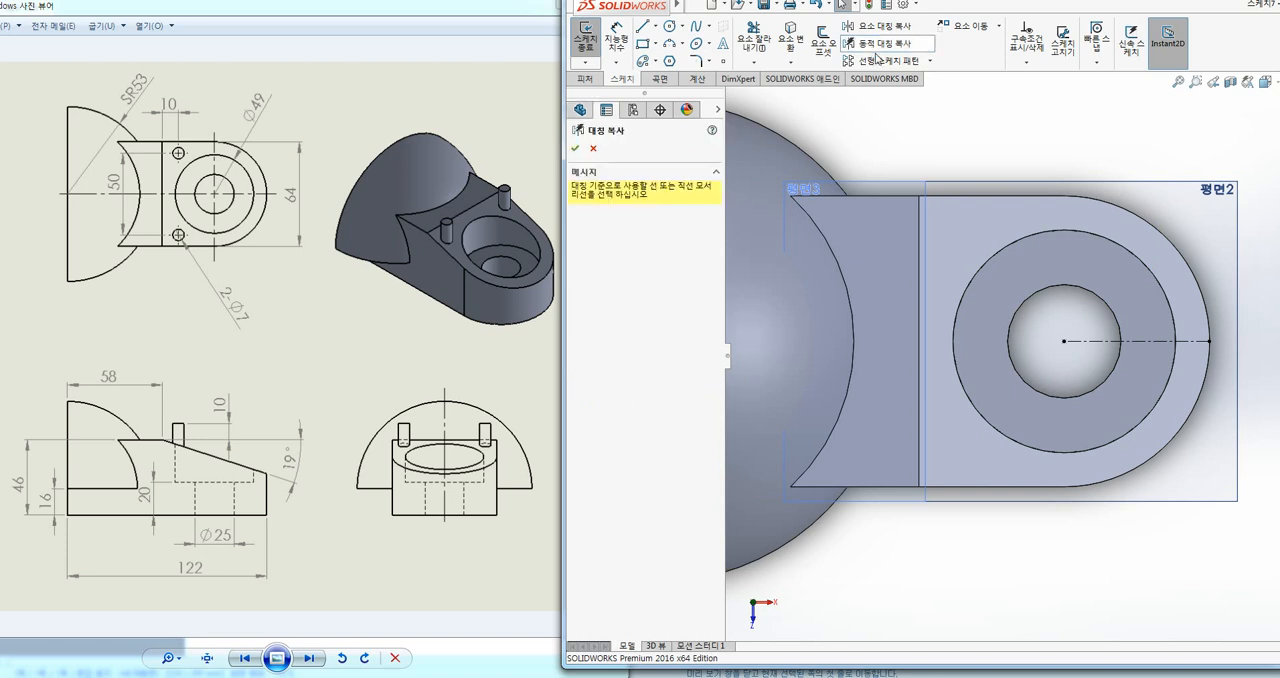
pyautogui.click(1085, 343)
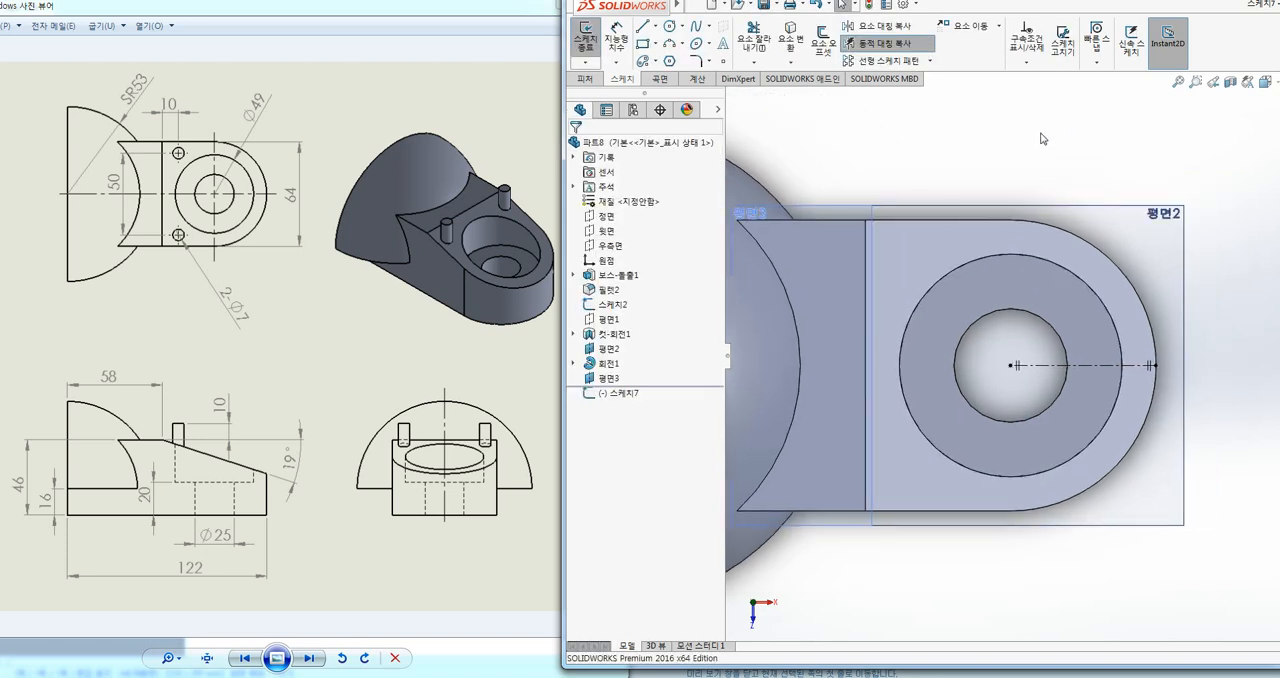
pyautogui.click(669, 26)
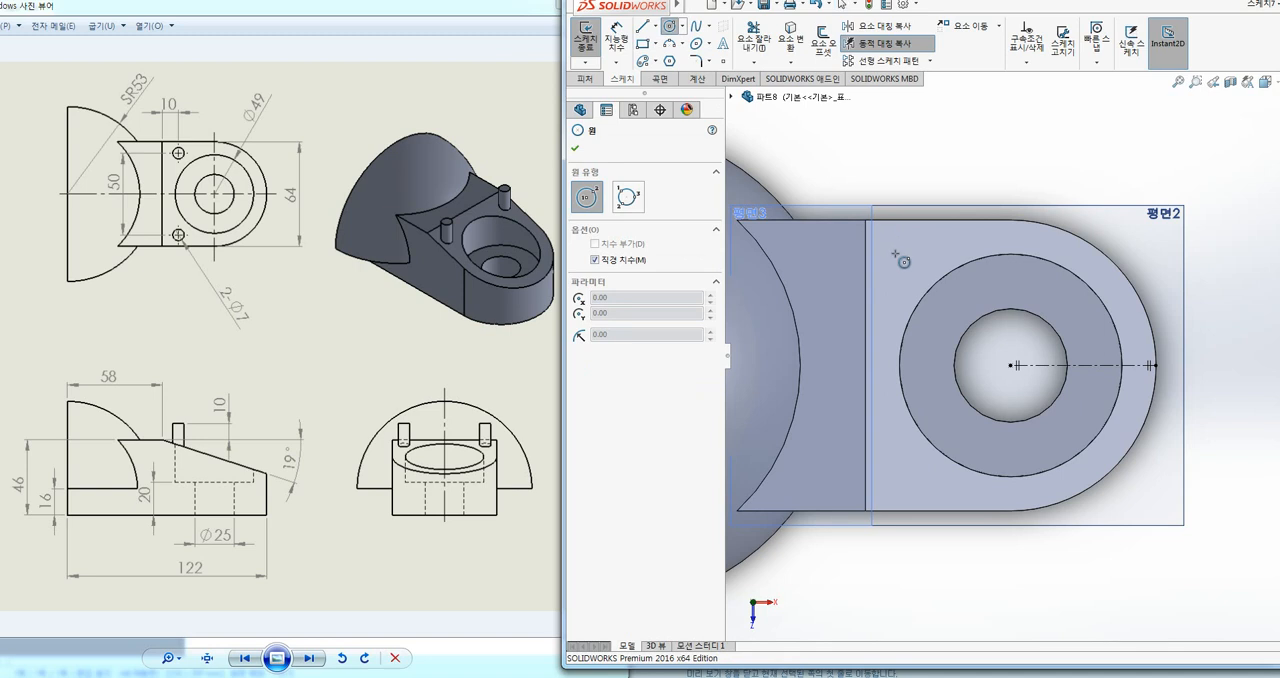
pyautogui.click(895, 254)
pyautogui.click(911, 255)
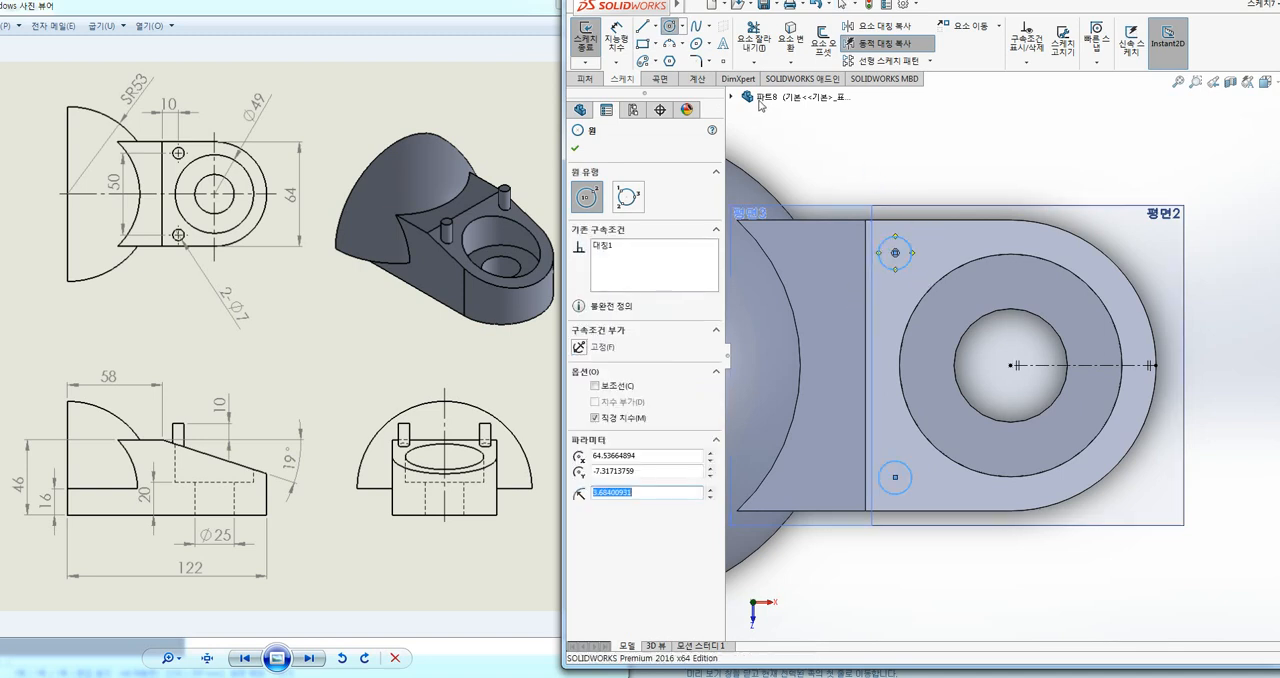
# Step: Dimension the upper small circle's diameter as 7 mm
pyautogui.click(619, 36)
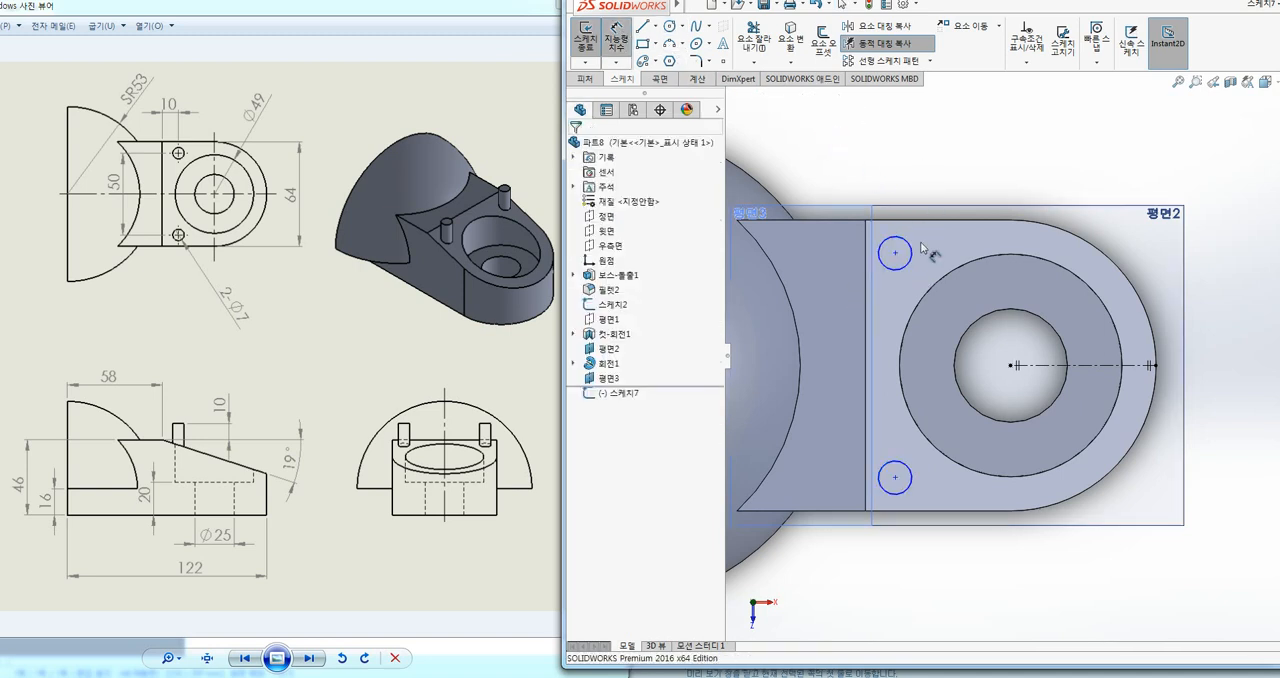
pyautogui.click(908, 240)
pyautogui.click(966, 171)
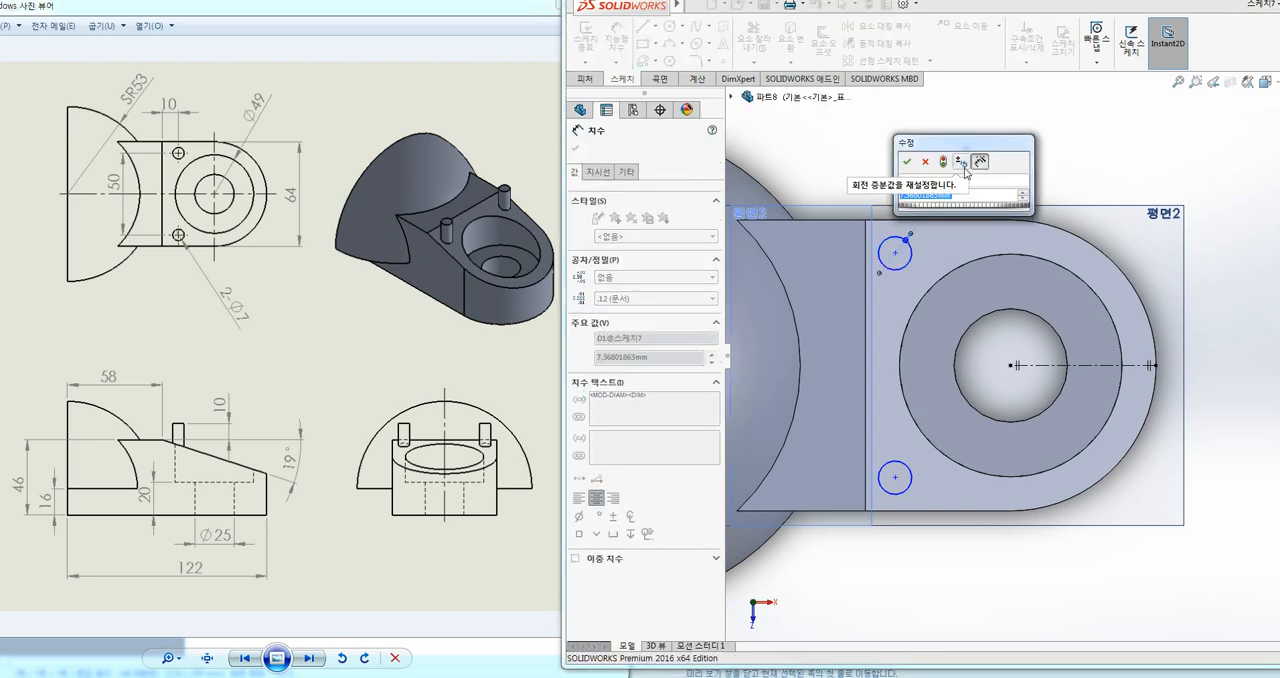
pyautogui.write('7')
pyautogui.press('Return')
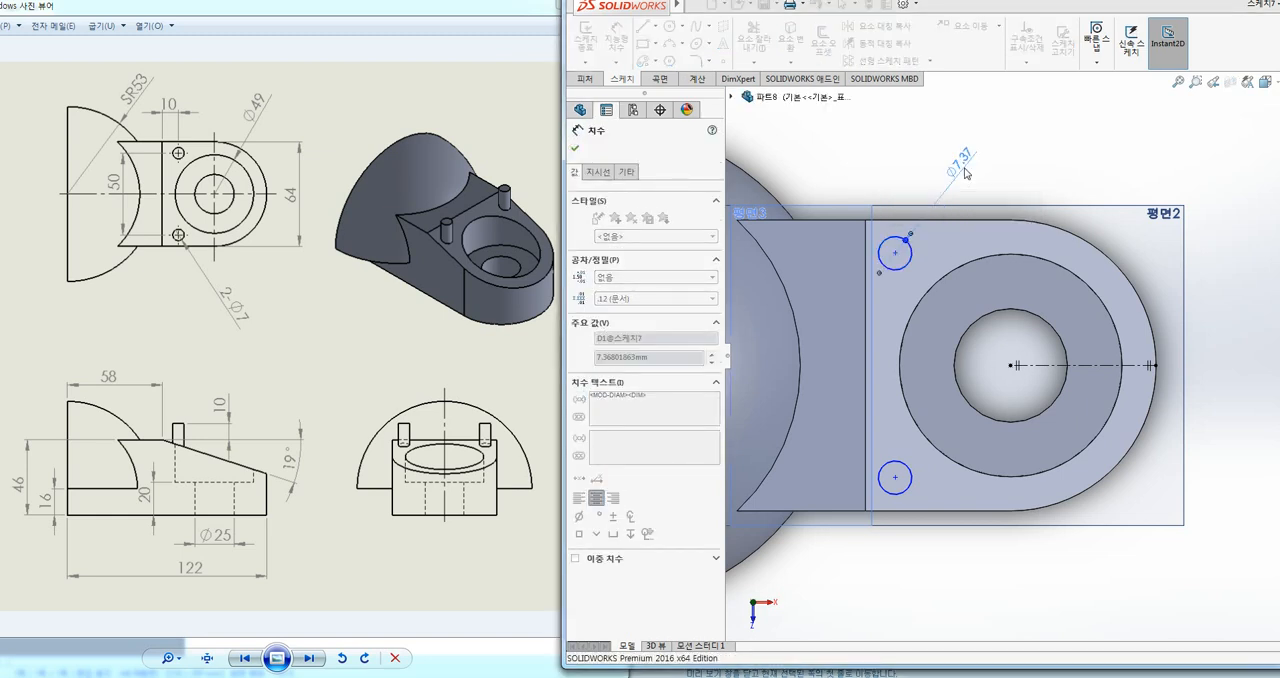
# Step: Set the horizontal distance from the slope's starting edge to the upper small circle's centre to 10 mm
pyautogui.click(865, 279)
pyautogui.click(886, 252)
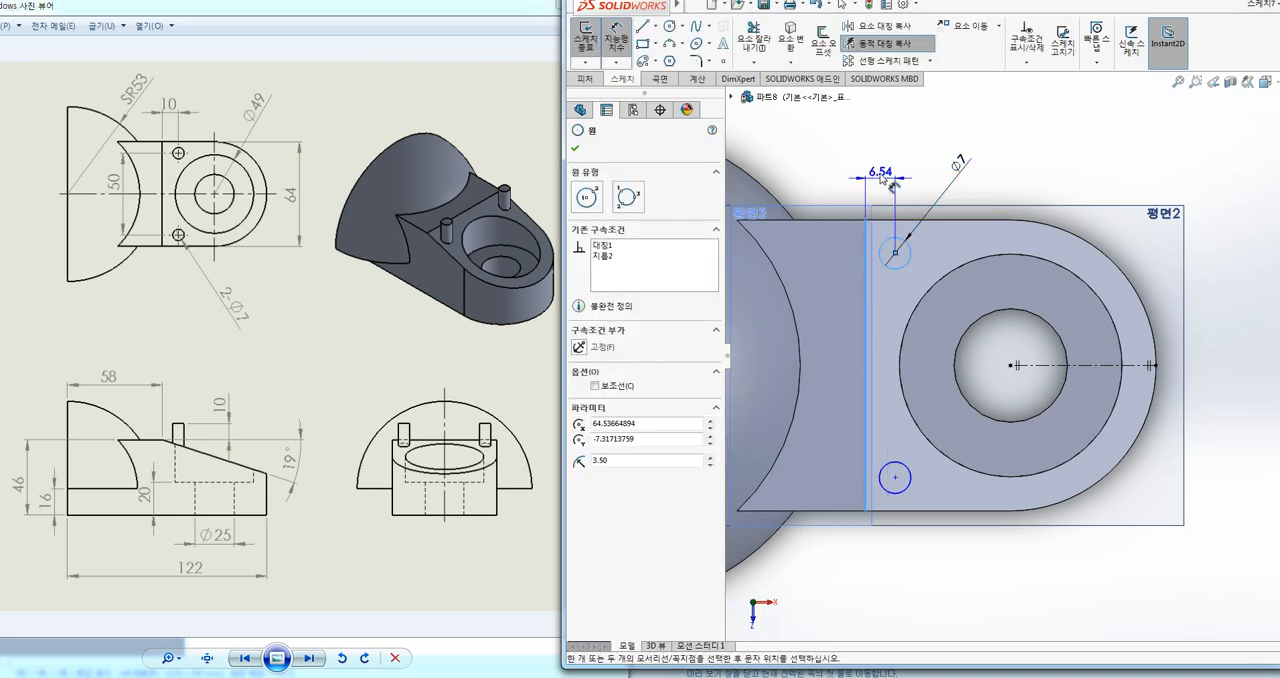
pyautogui.click(885, 172)
pyautogui.write('10')
pyautogui.press('Return')
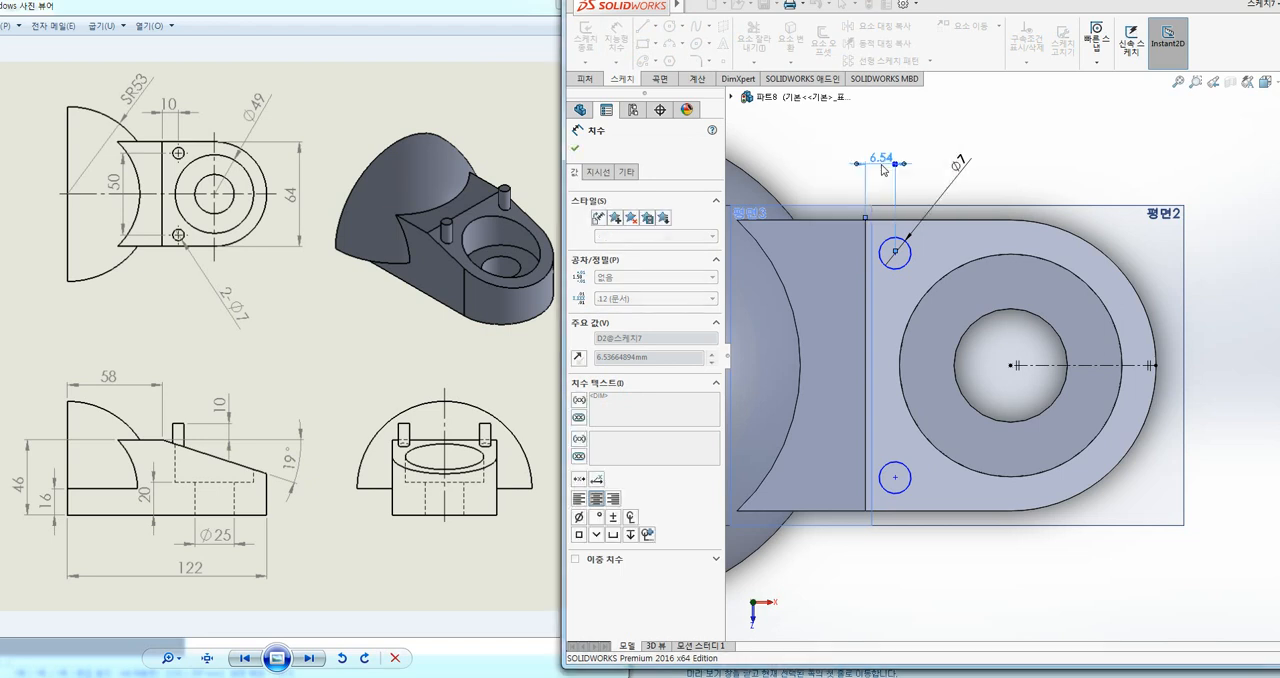
pyautogui.keyDown('ctrl'); pyautogui.moveTo(1106, 129); pyautogui.dragTo(1026, 136, button='middle'); pyautogui.keyUp('ctrl')
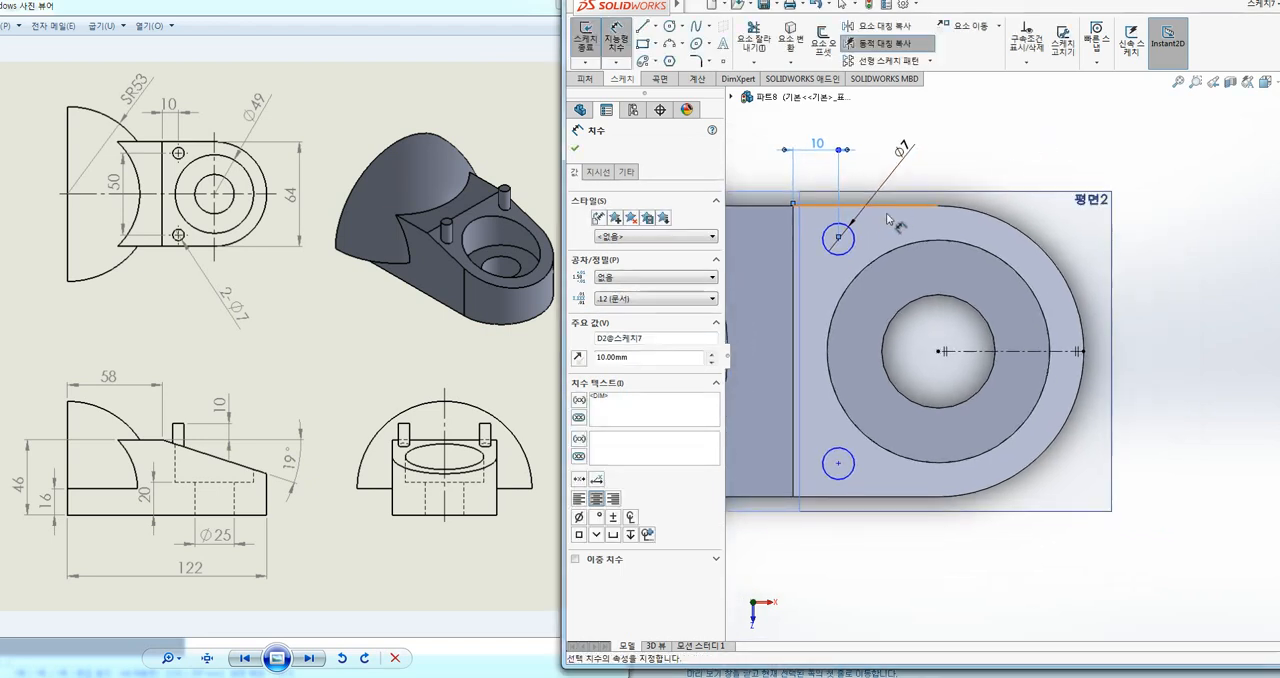
pyautogui.moveTo(852, 244); pyautogui.dragTo(829, 397)
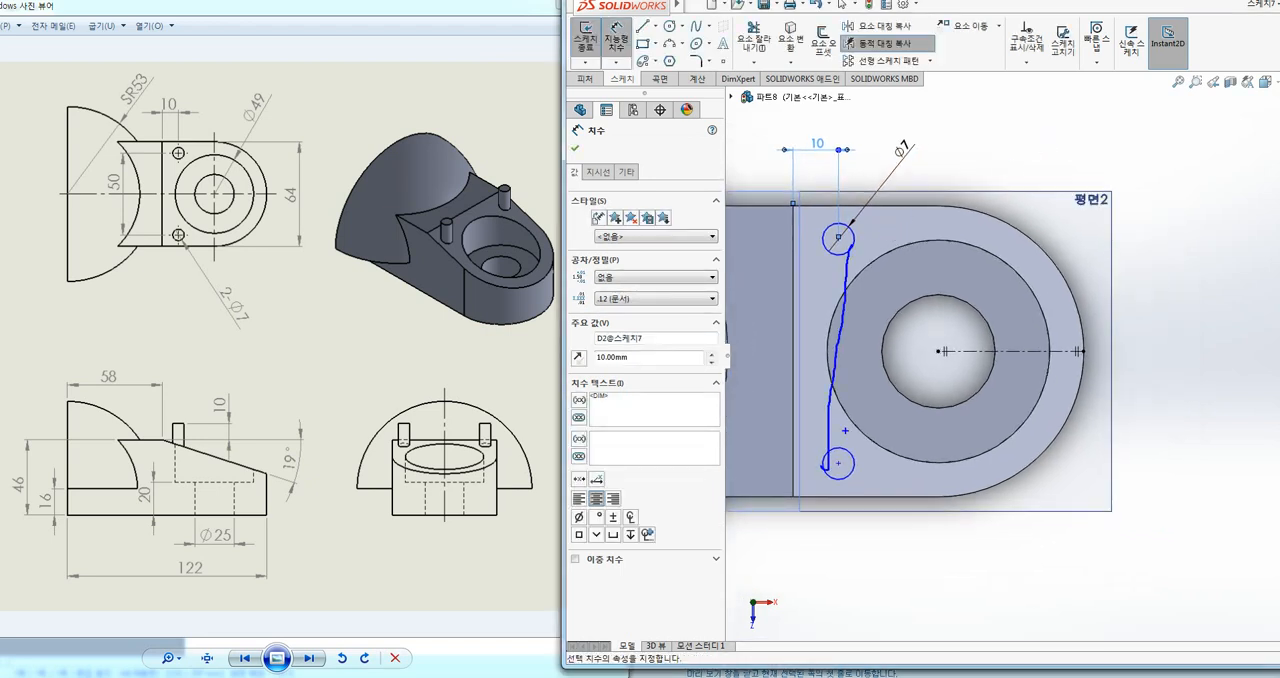
pyautogui.moveTo(95, 205); pyautogui.dragTo(145, 220)
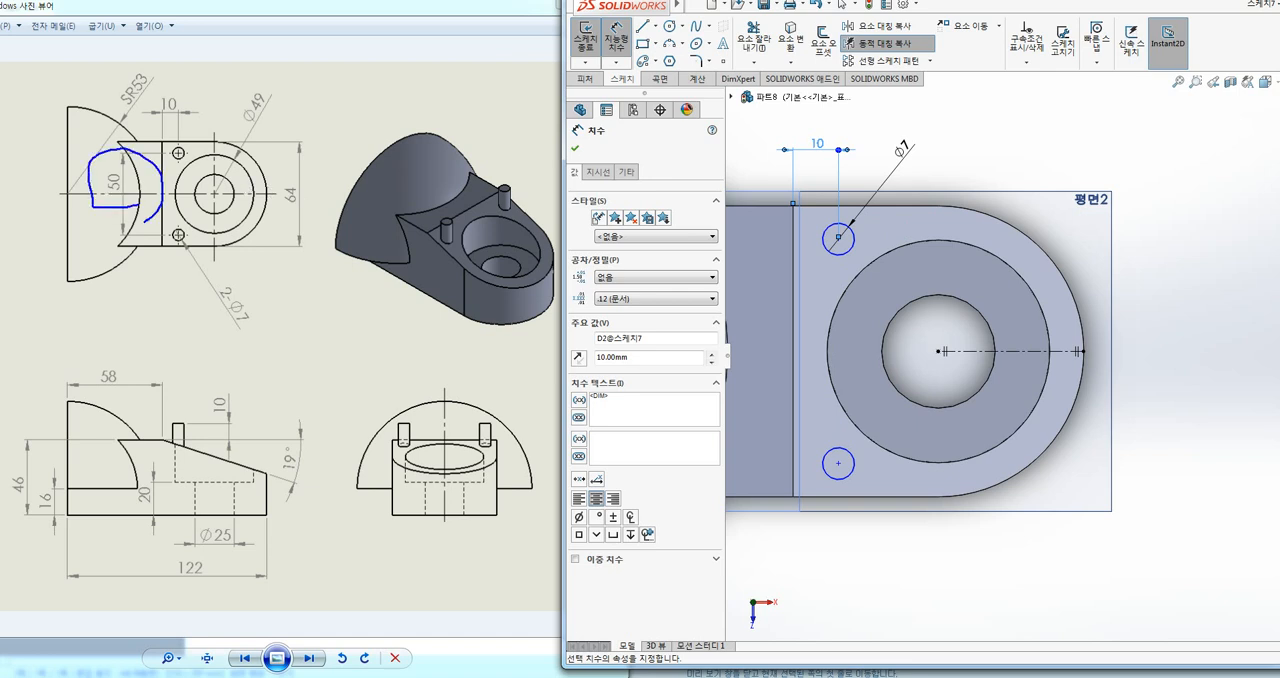
pyautogui.click(848, 248)
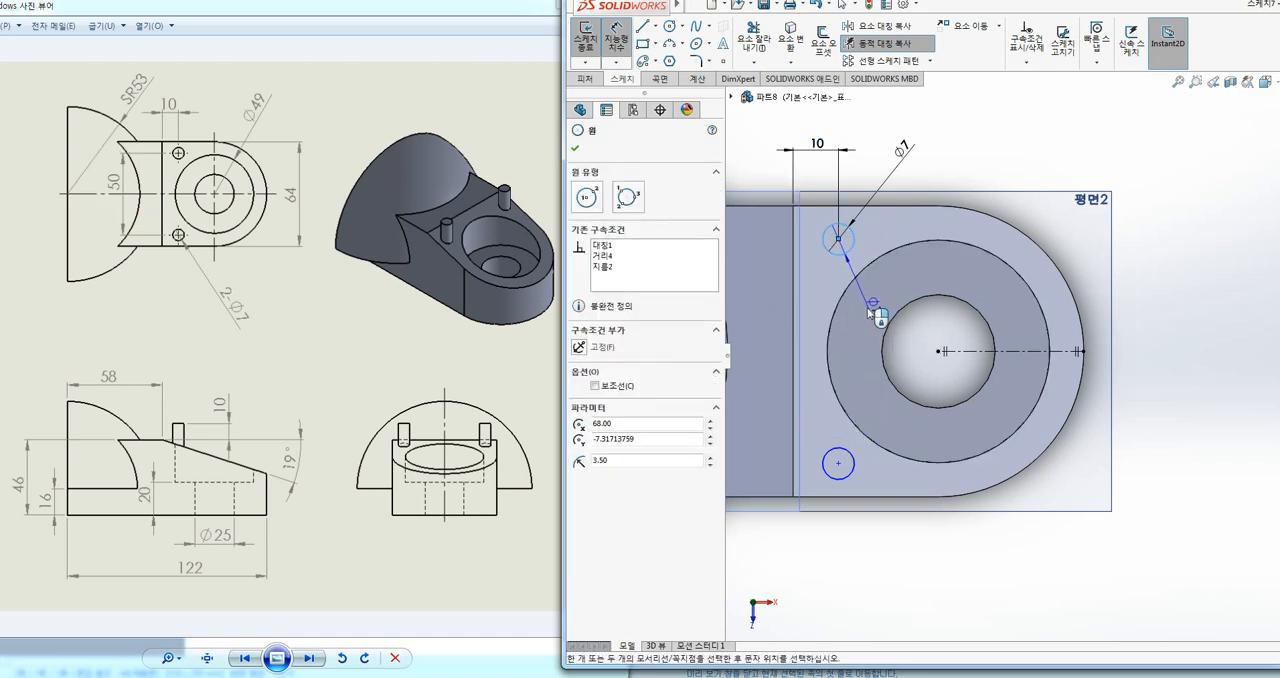
pyautogui.click(1011, 350)
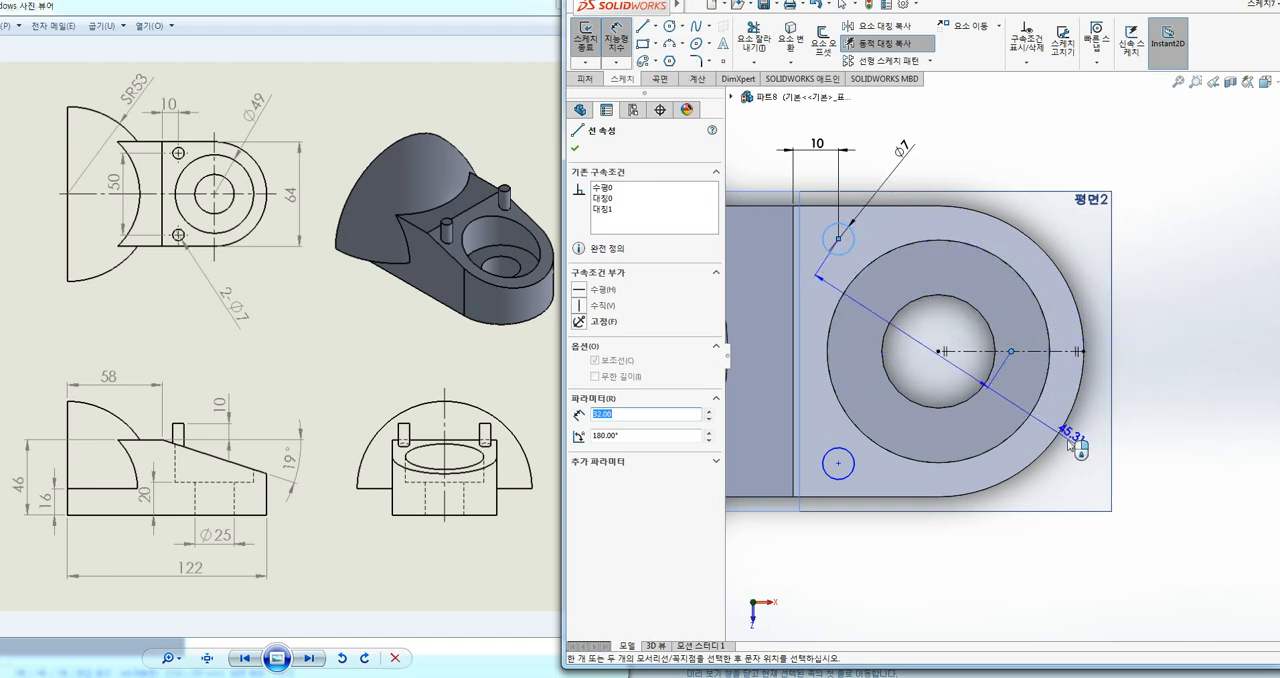
pyautogui.press('Escape')
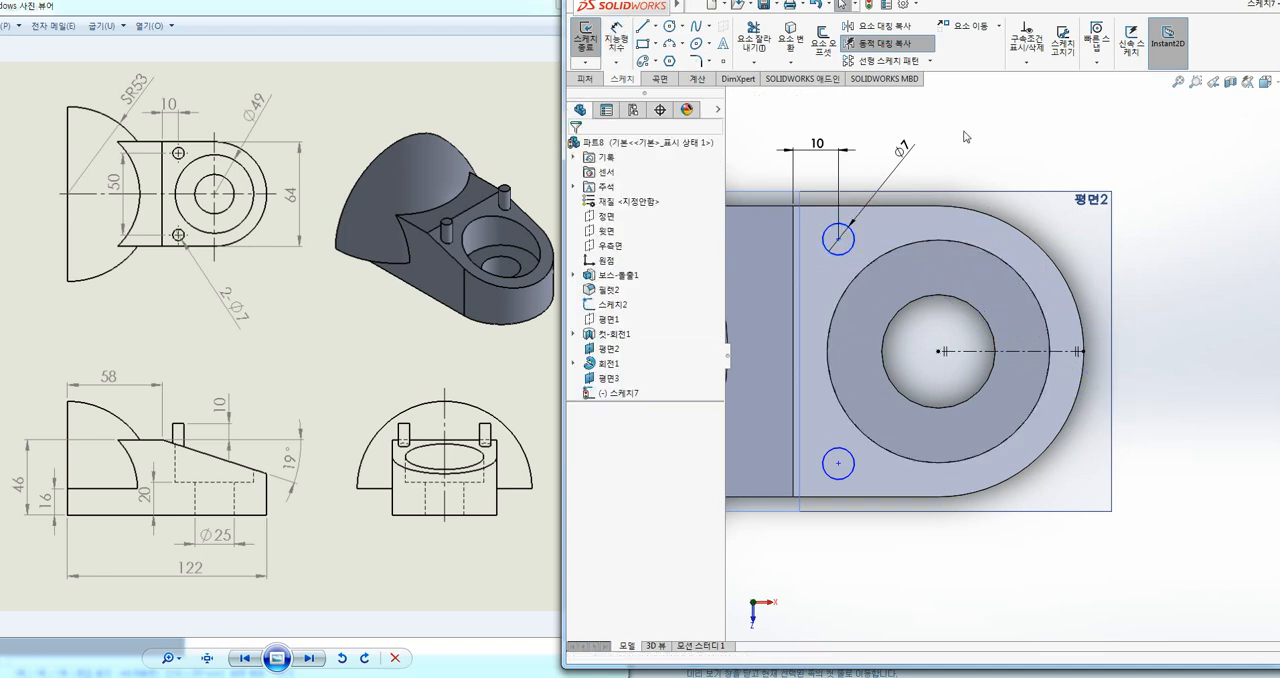
# Step: Dimension the vertical distance between the two small circles across the centerline as 50 mm
pyautogui.click(616, 40)
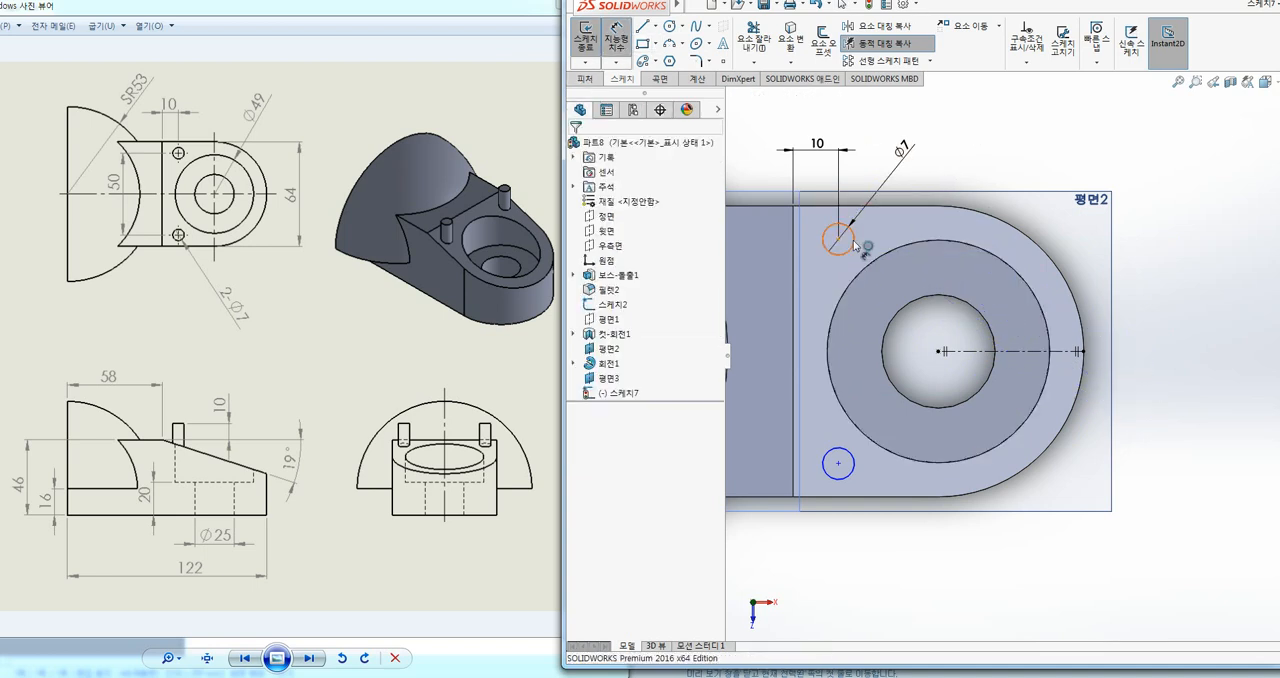
pyautogui.click(836, 223)
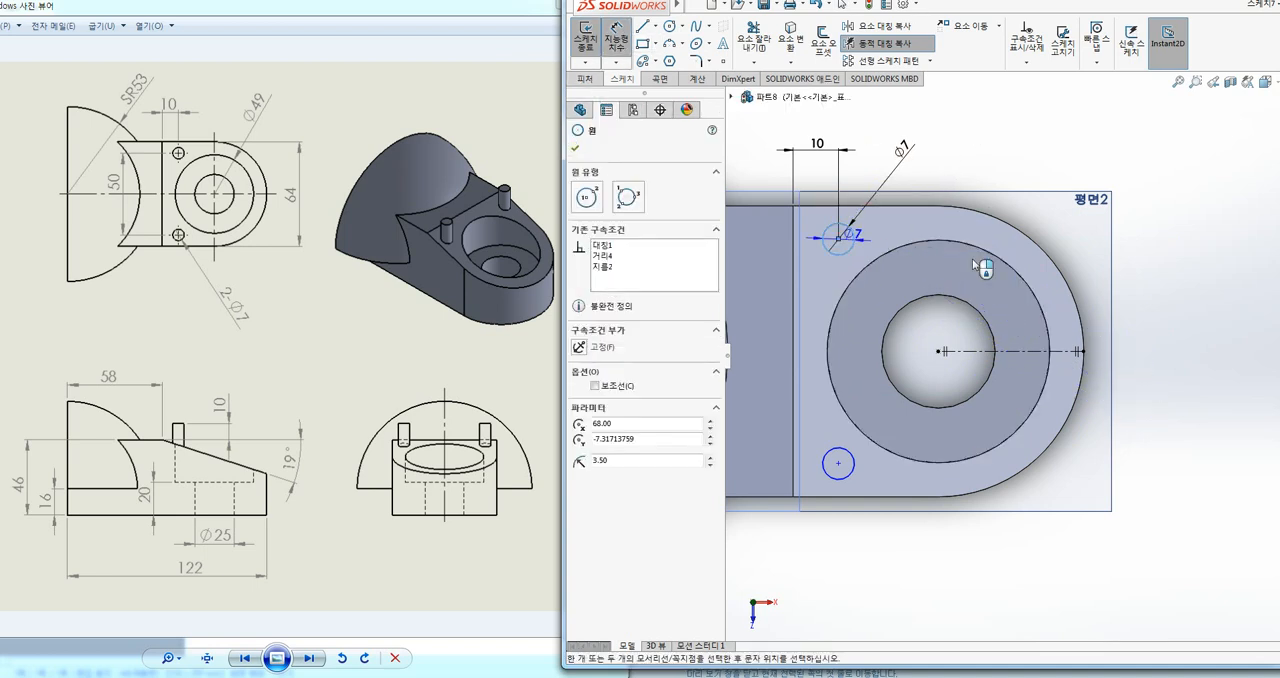
pyautogui.click(1030, 350)
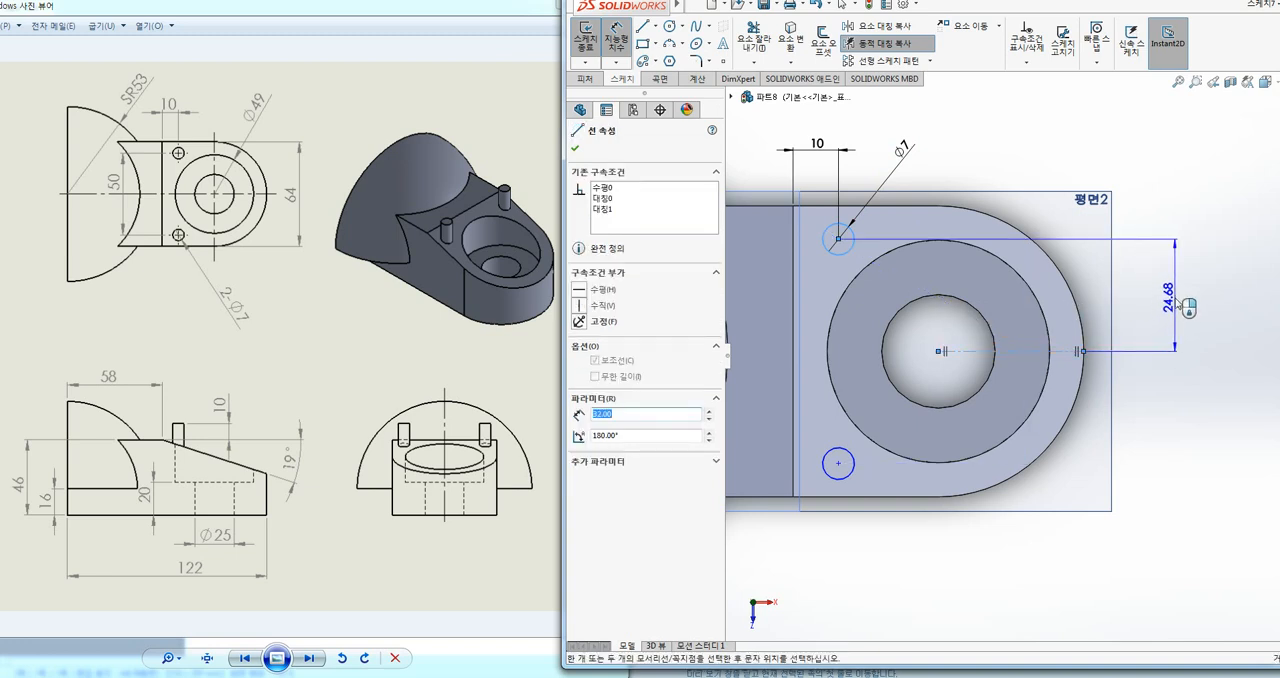
pyautogui.click(1176, 299)
pyautogui.moveTo(857, 252); pyautogui.dragTo(858, 233)
pyautogui.moveTo(973, 241); pyautogui.dragTo(980, 341)
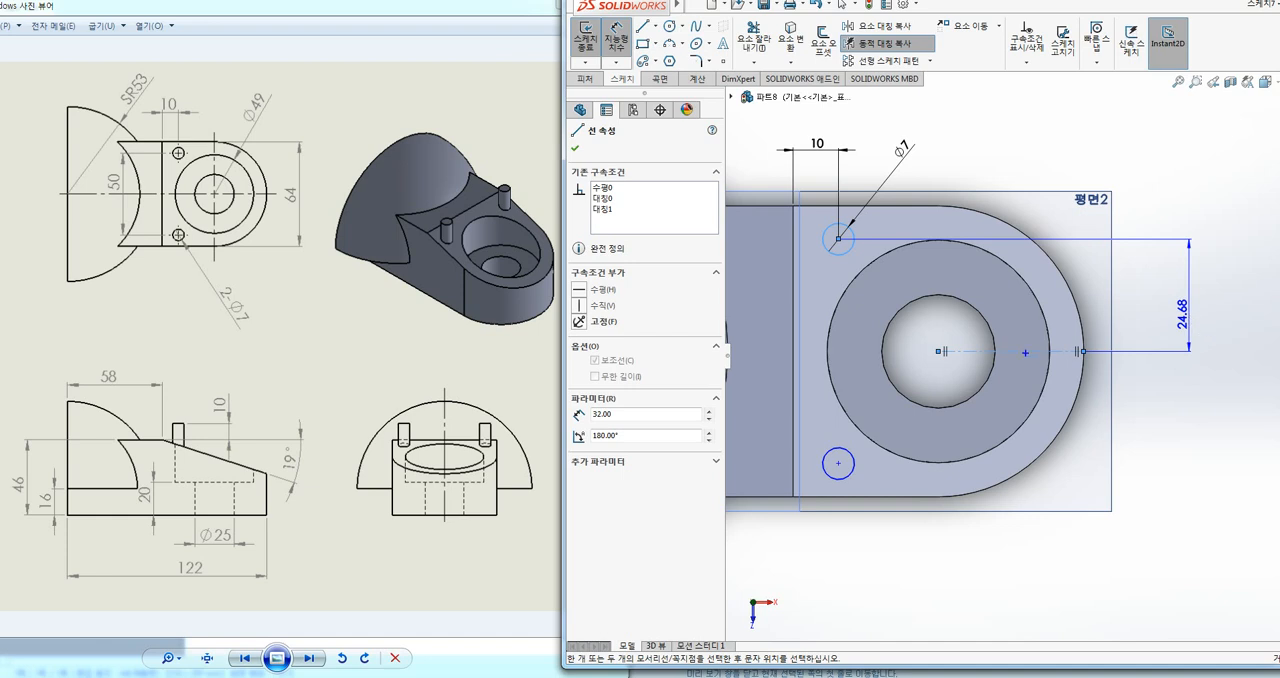
pyautogui.moveTo(974, 350); pyautogui.dragTo(1050, 352)
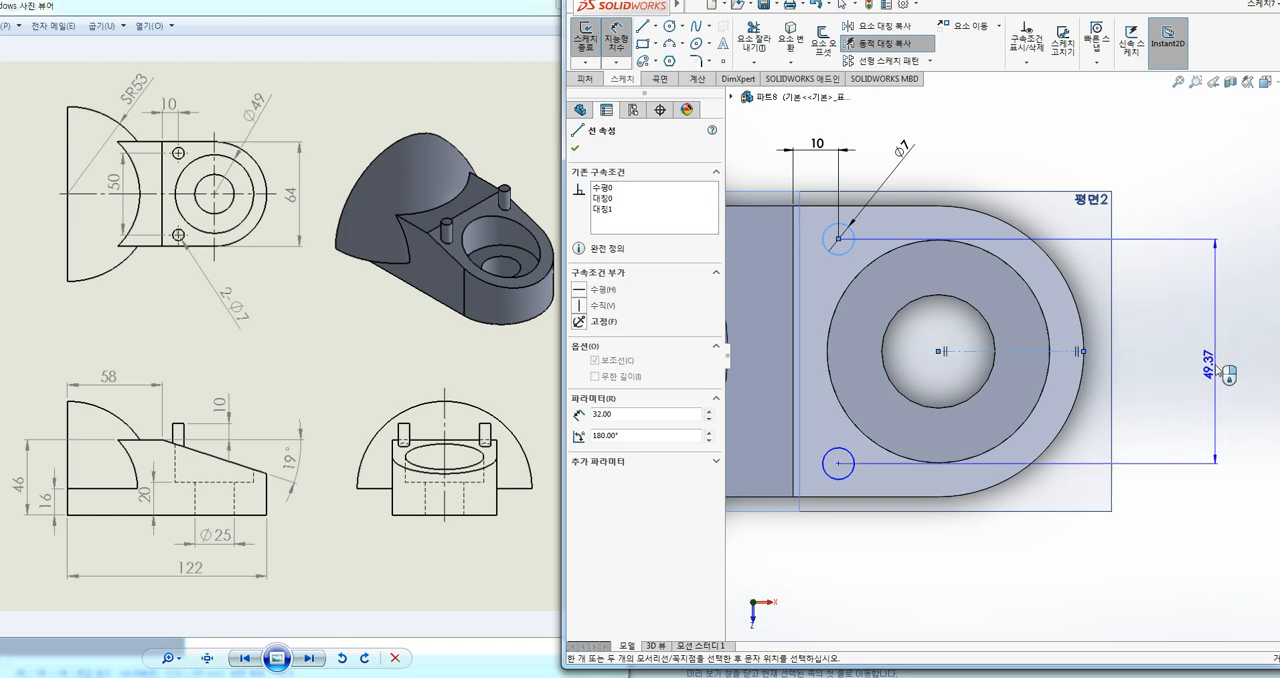
pyautogui.click(1228, 374)
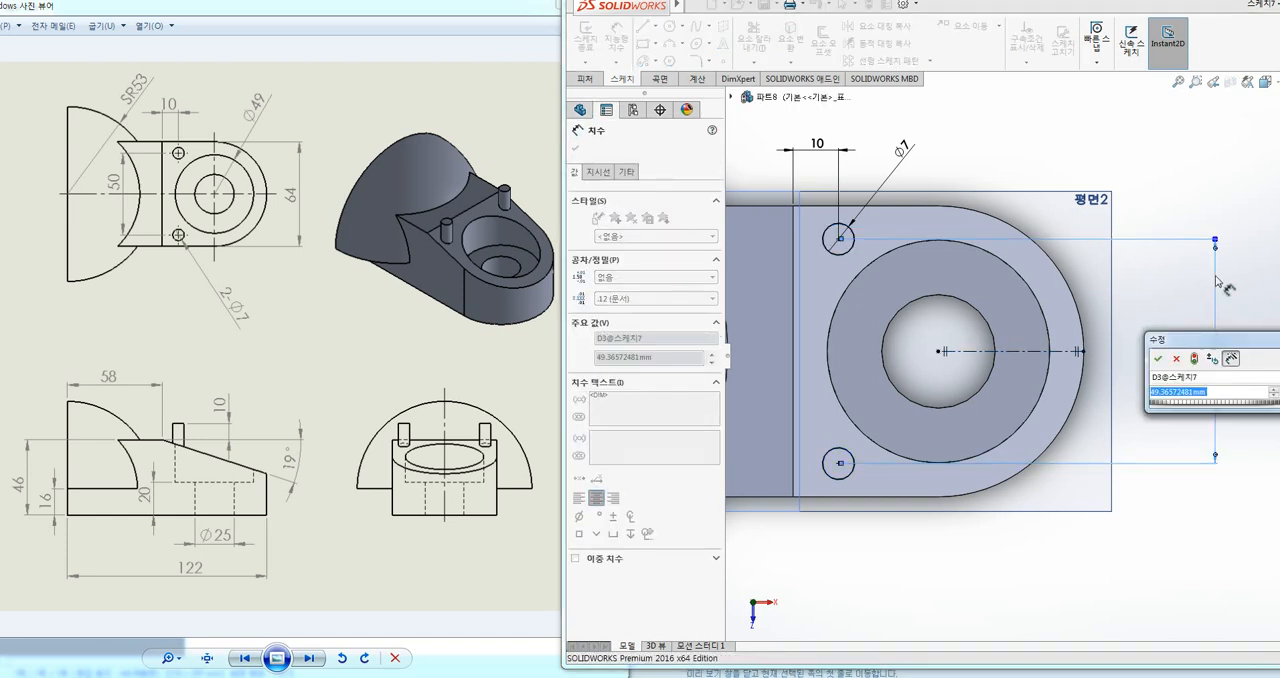
pyautogui.write('50')
pyautogui.press('Return')
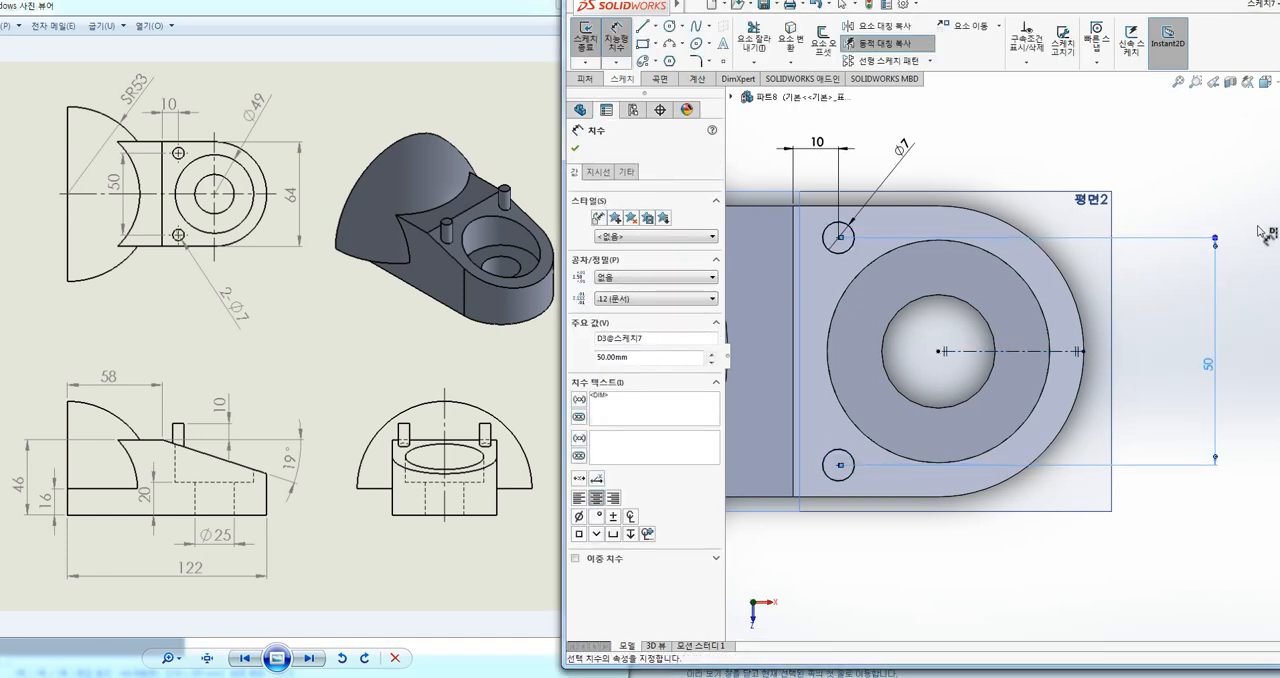
# Step: Turn off Dynamic Mirror and exit the pin sketch
pyautogui.click(903, 46)
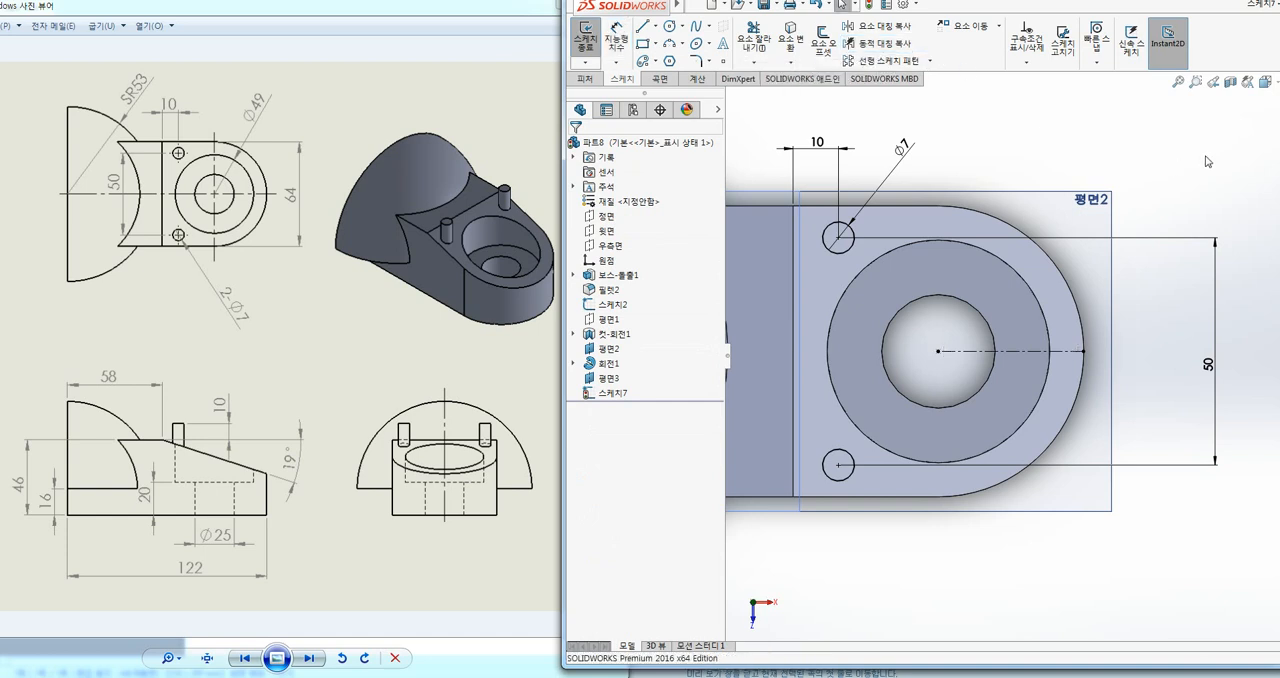
pyautogui.click(585, 38)
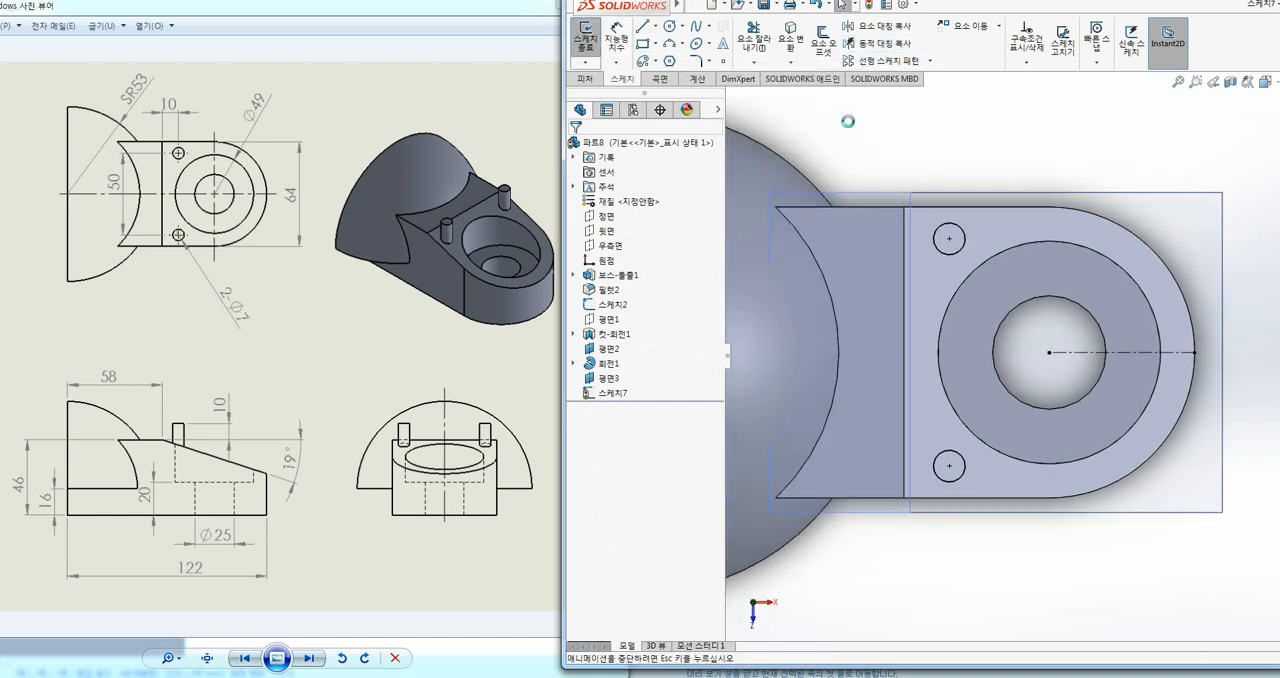
# Step: Start an Extruded Boss from the far small circle and reverse its direction down toward the body
pyautogui.hotkey('ctrl', '7')
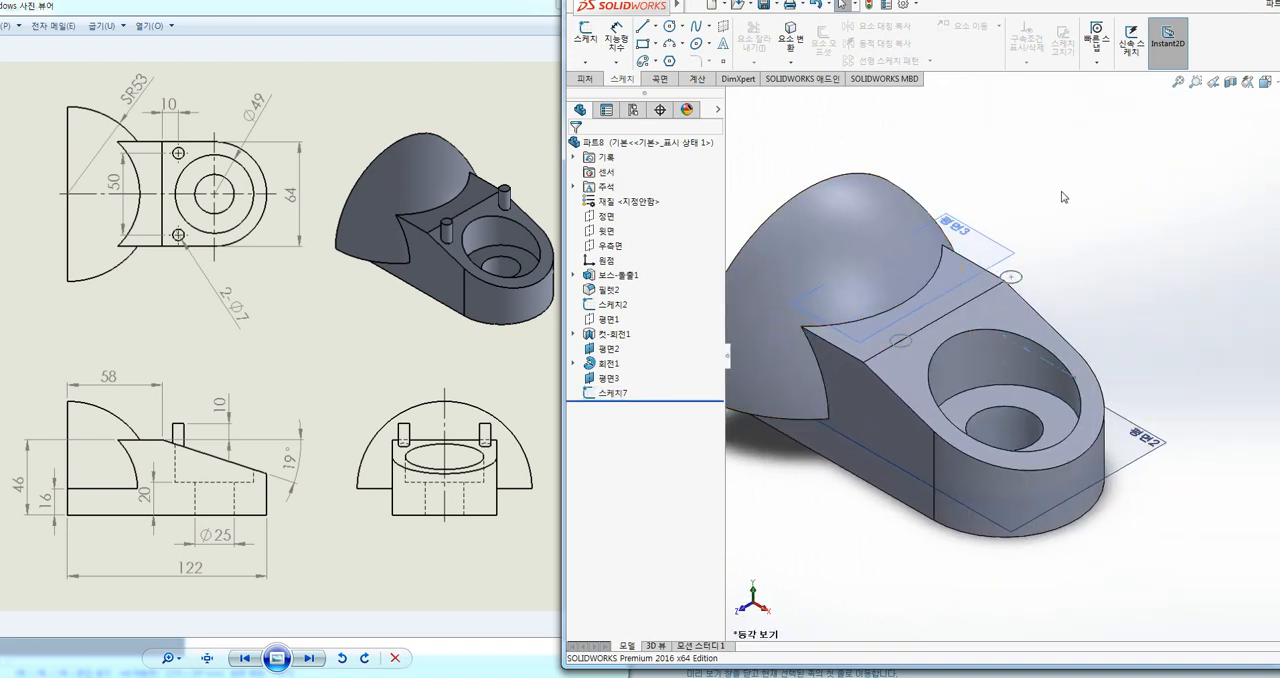
pyautogui.moveTo(1063, 194); pyautogui.dragTo(1145, 131, button='middle')
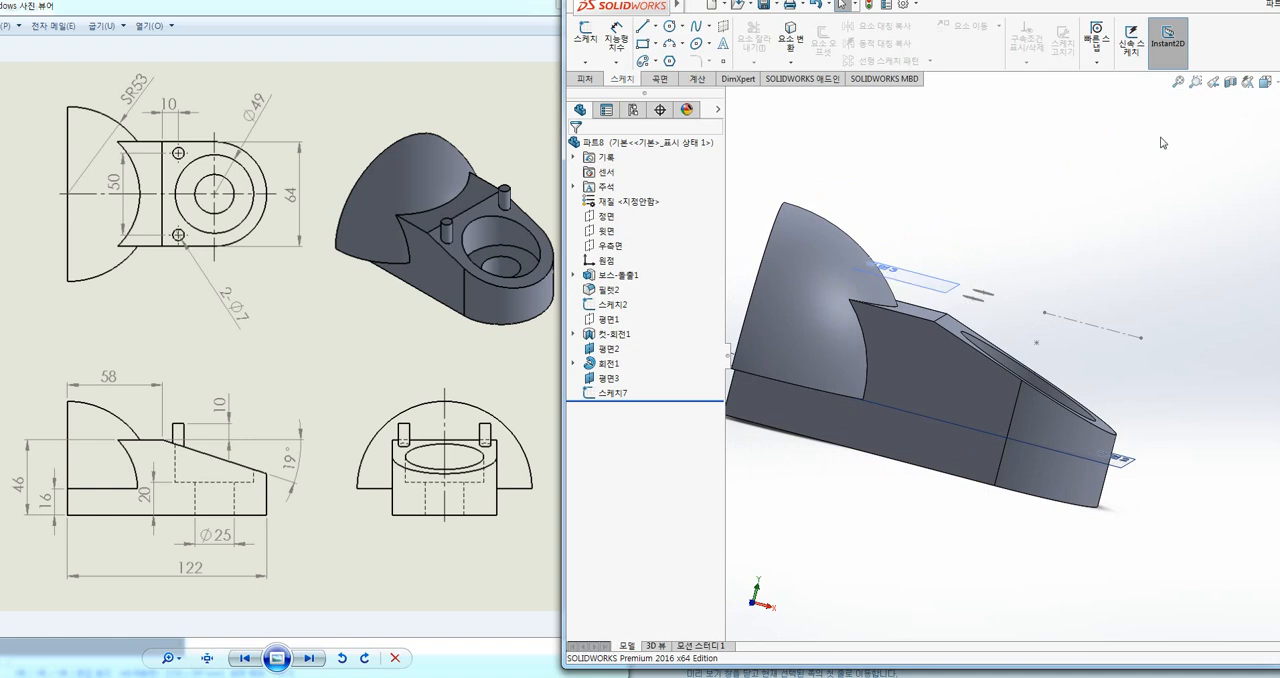
pyautogui.click(1265, 84)
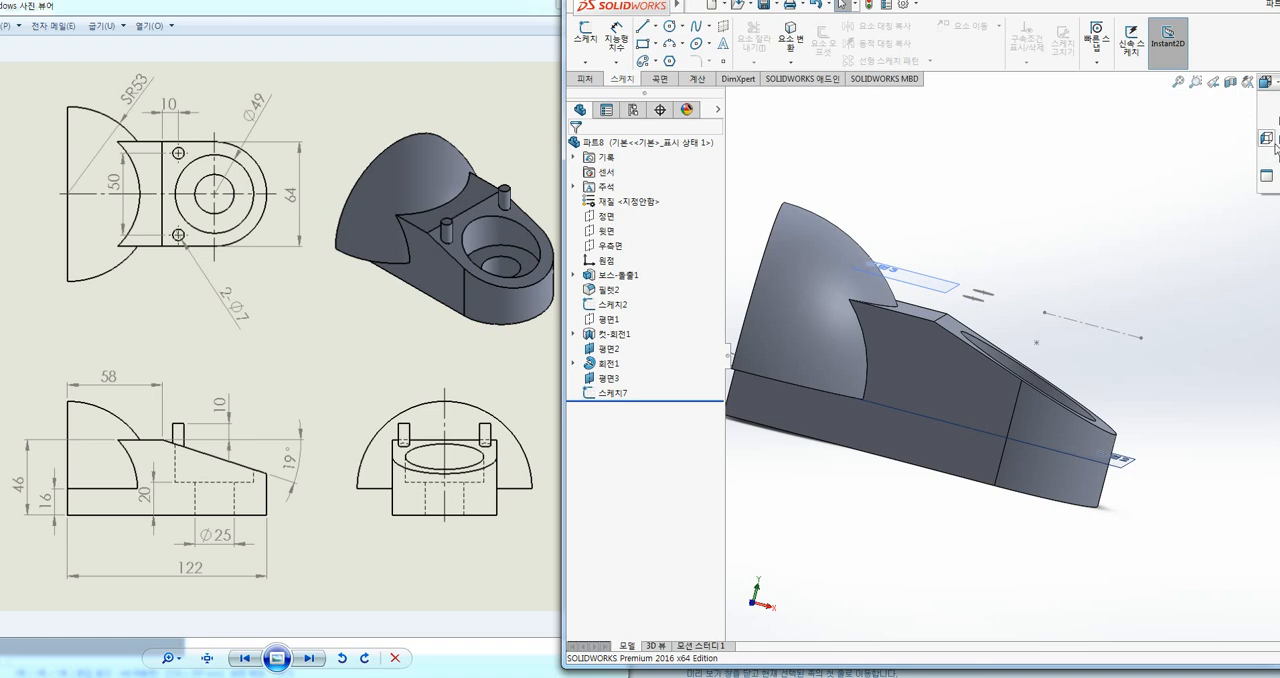
pyautogui.click(1267, 142)
pyautogui.keyDown('ctrl'); pyautogui.moveTo(1143, 222); pyautogui.dragTo(803, 221, button='middle'); pyautogui.keyUp('ctrl')
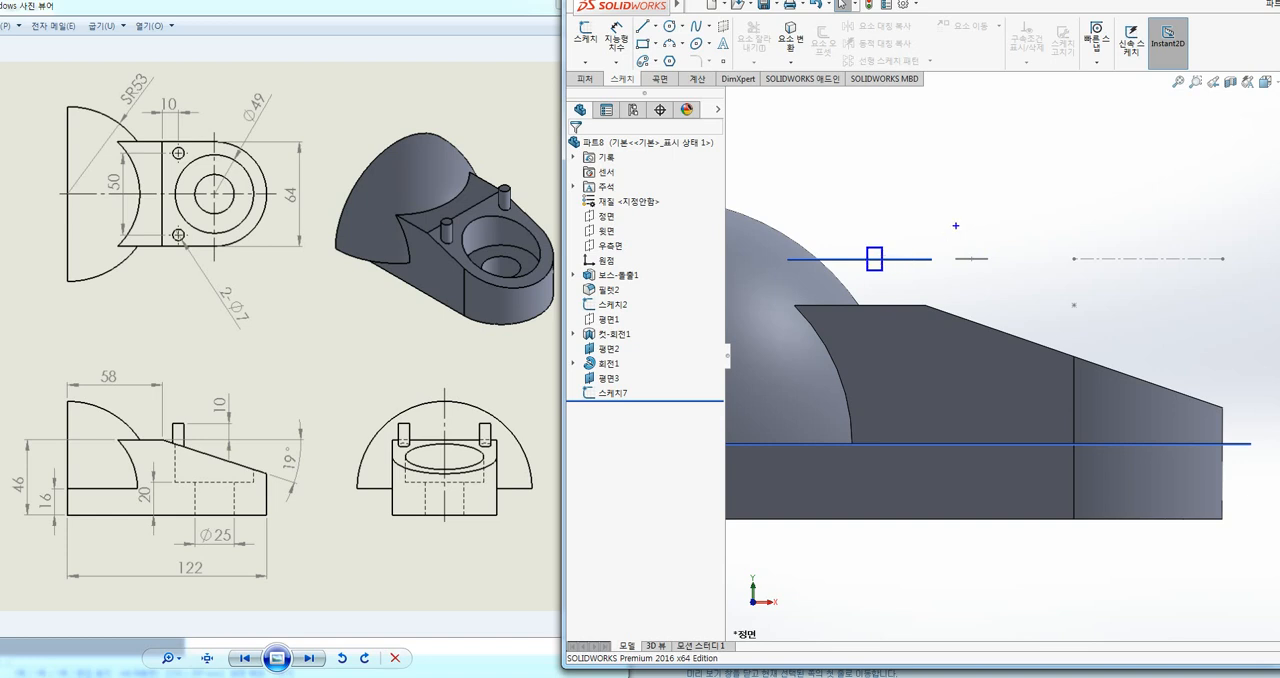
pyautogui.moveTo(1057, 223); pyautogui.dragTo(1097, 184, button='middle')
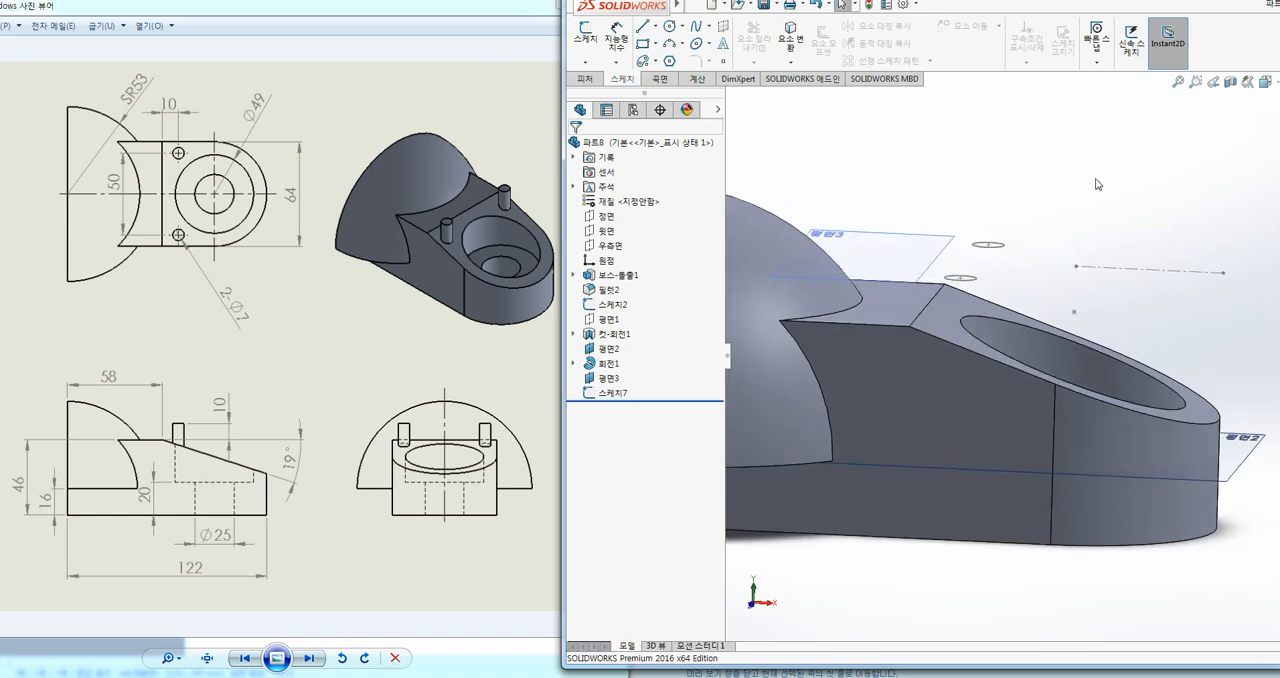
pyautogui.click(585, 78)
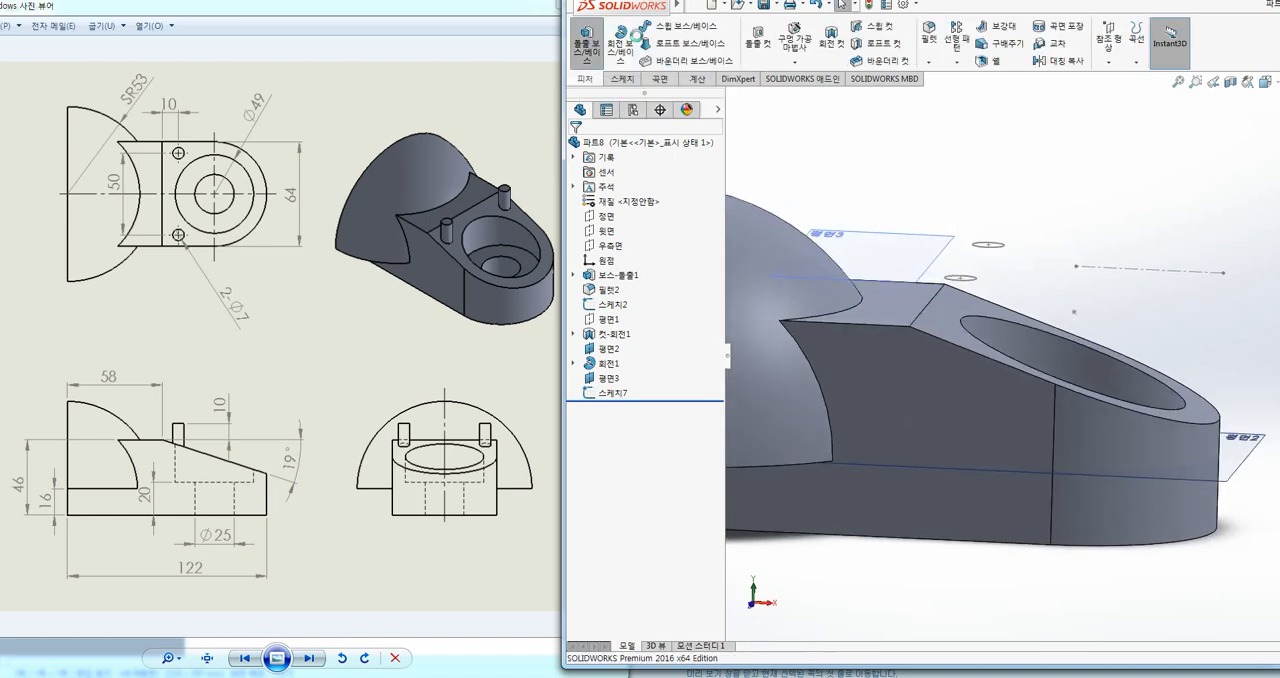
pyautogui.click(586, 45)
pyautogui.click(1003, 245)
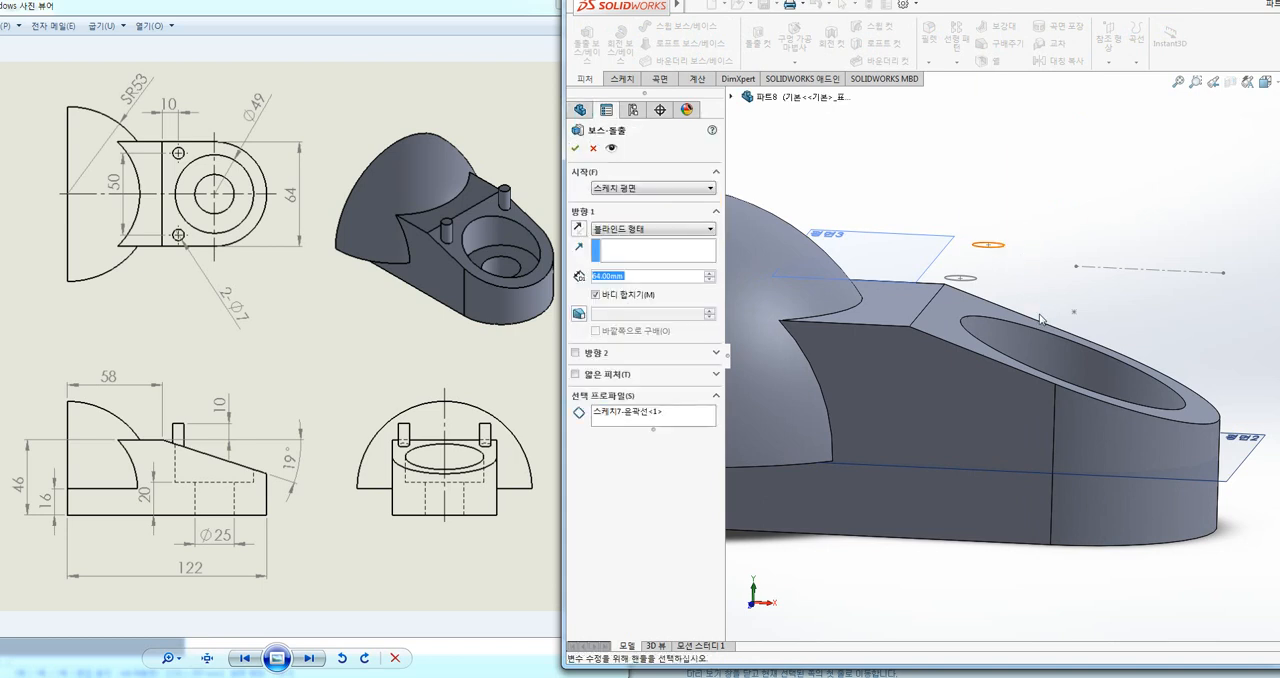
pyautogui.click(578, 229)
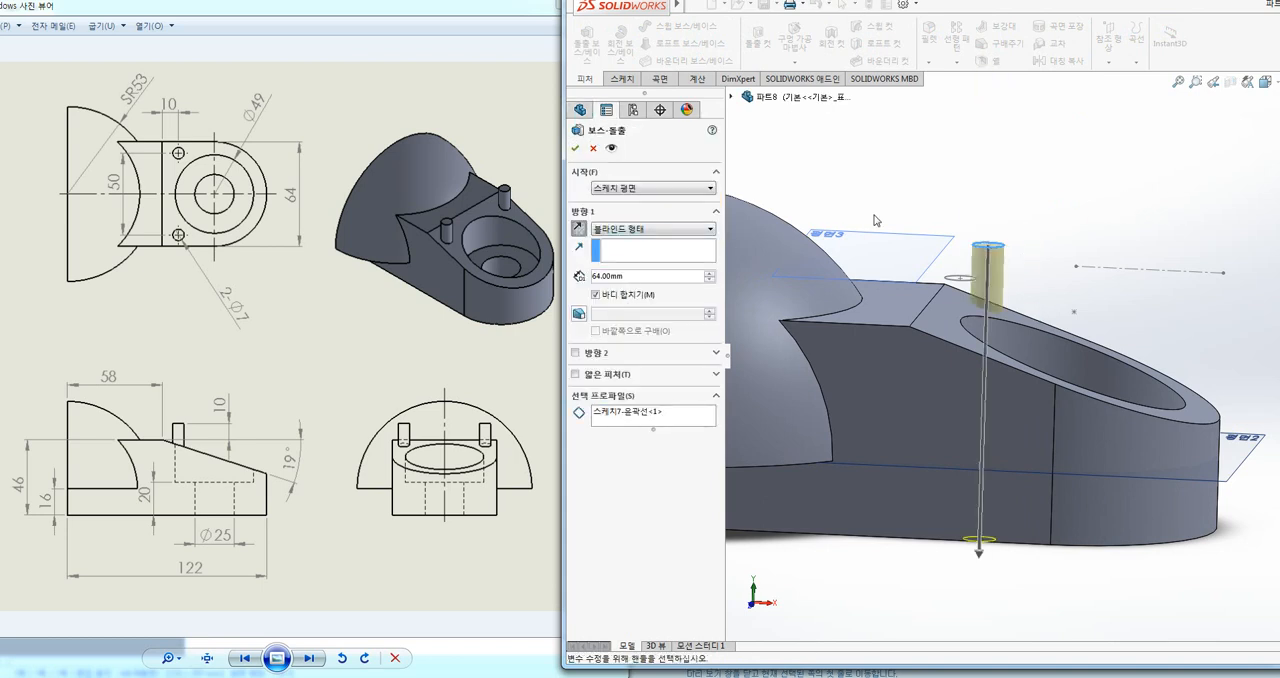
# Step: Add the near small circle as a second profile and extrude both pins with the Up To Next end condition (다음까지)
pyautogui.moveTo(1036, 212); pyautogui.dragTo(946, 296, button='middle')
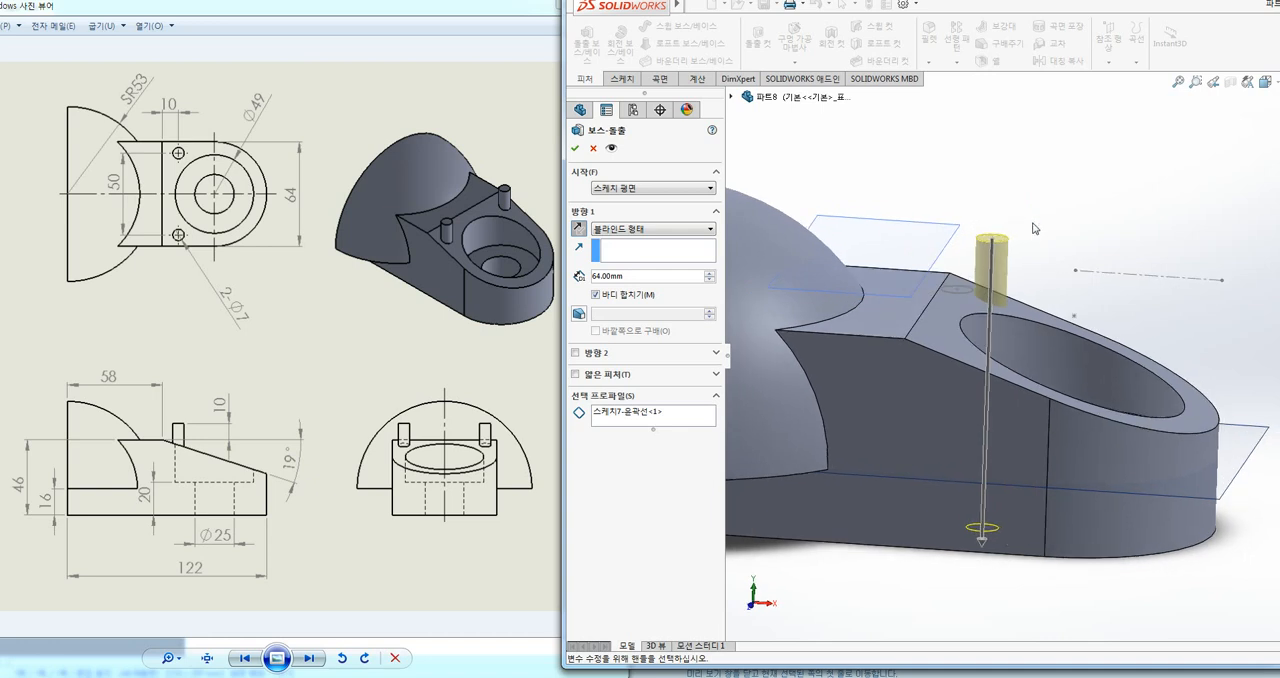
pyautogui.click(644, 414)
pyautogui.click(643, 413)
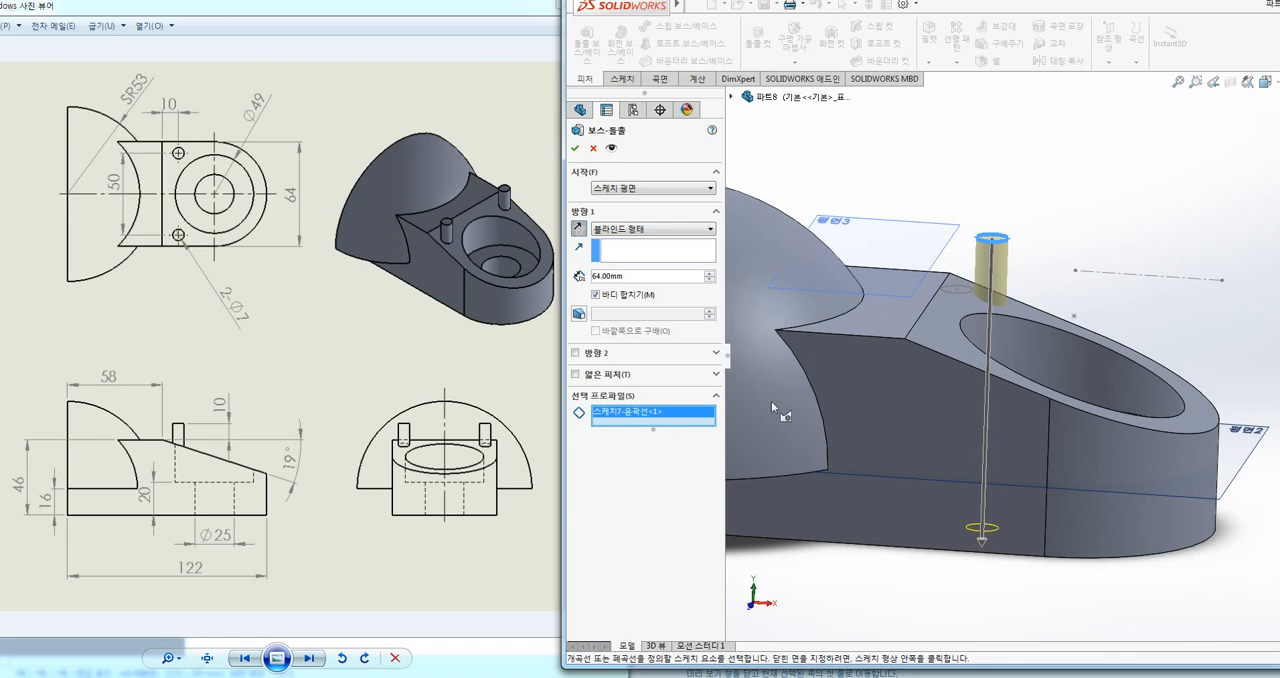
pyautogui.click(967, 299)
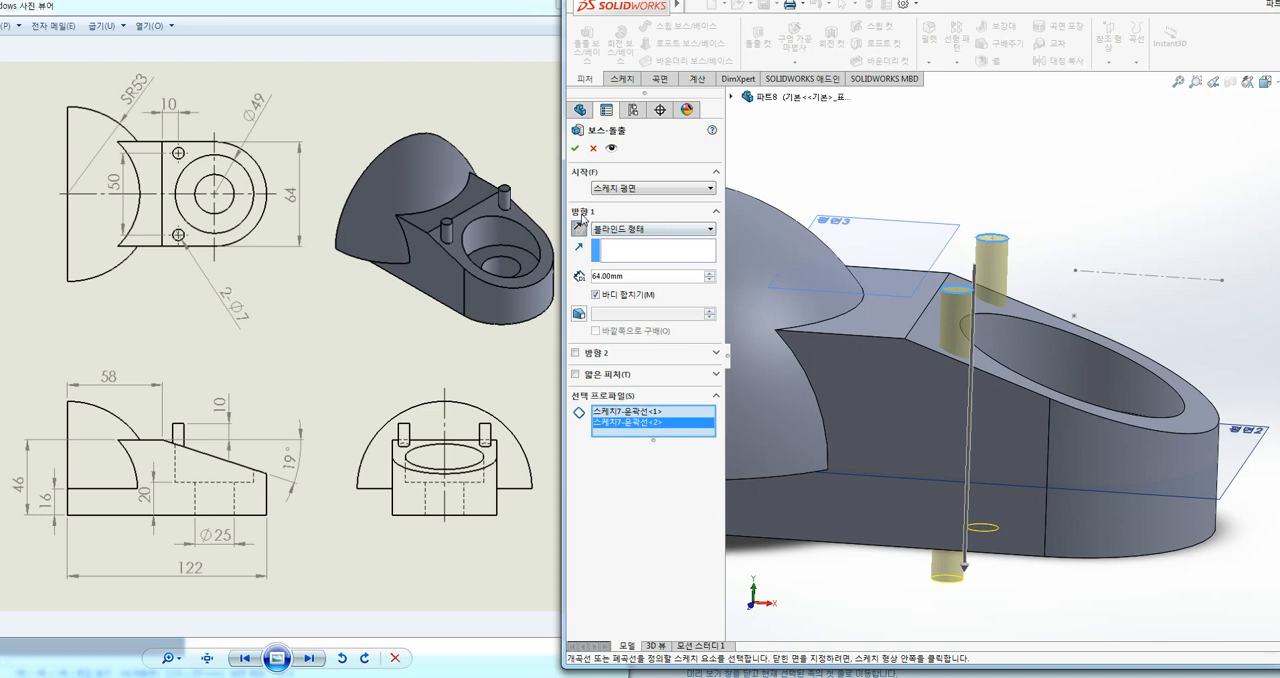
pyautogui.click(628, 232)
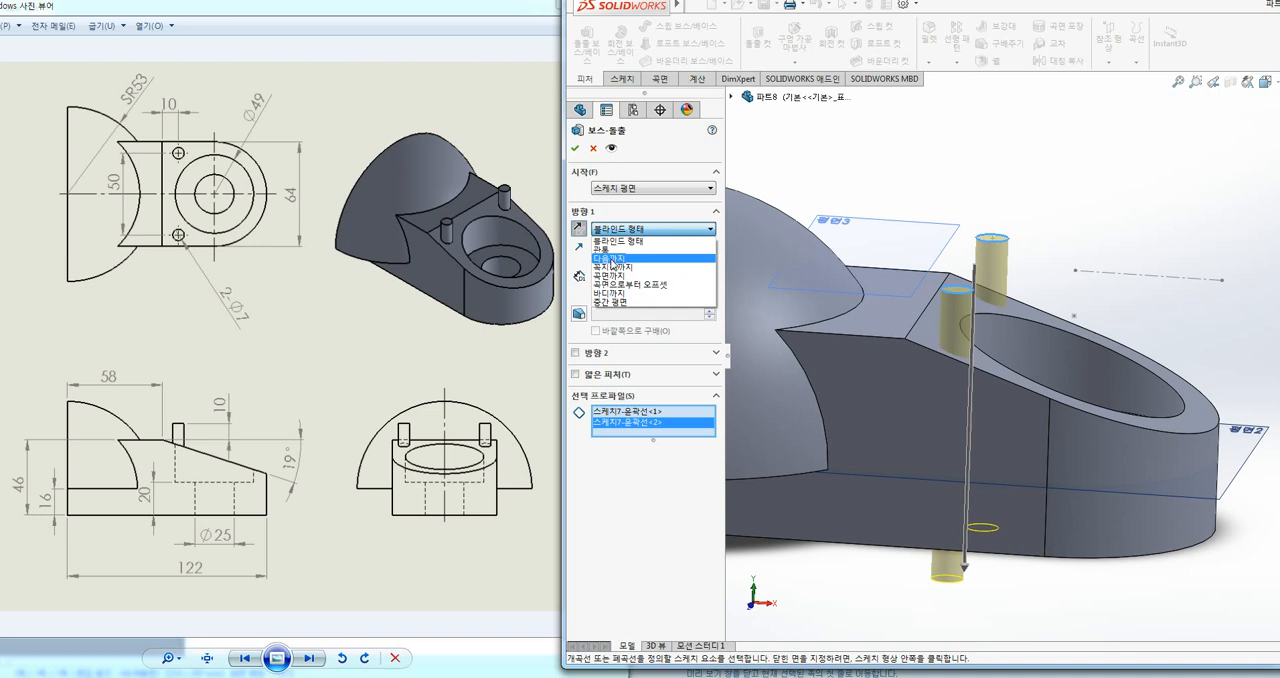
pyautogui.click(624, 259)
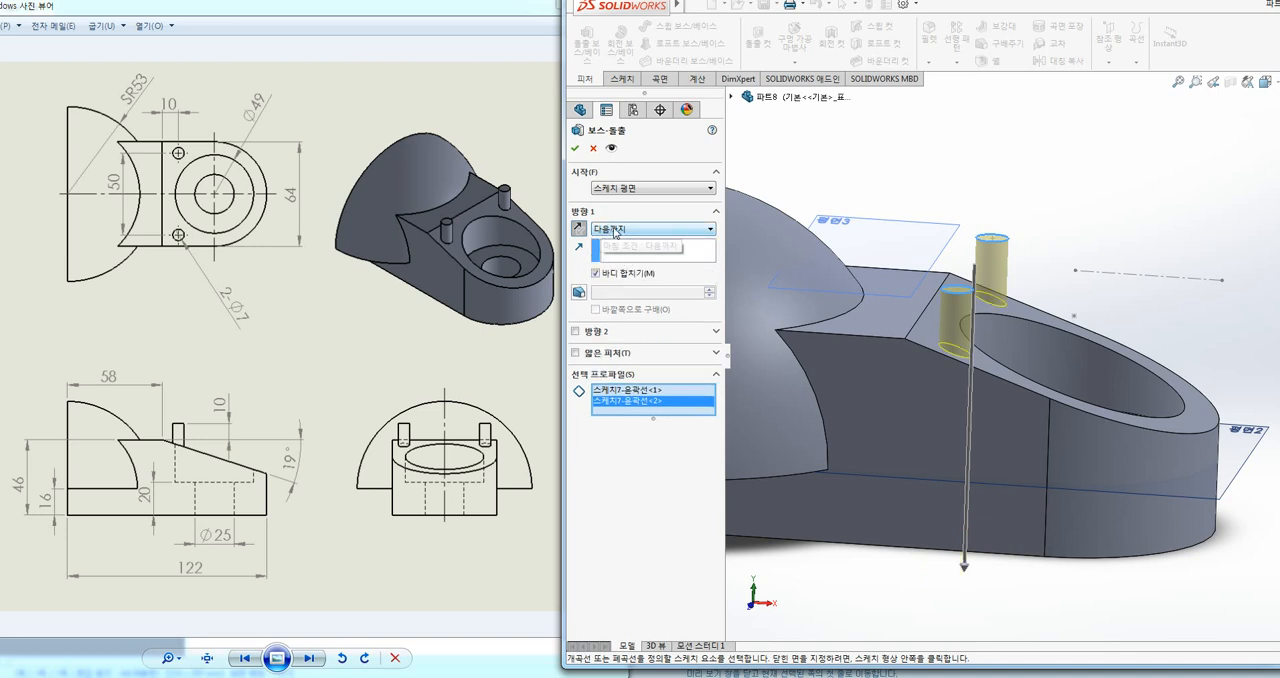
pyautogui.moveTo(1062, 192); pyautogui.dragTo(1064, 218, button='middle')
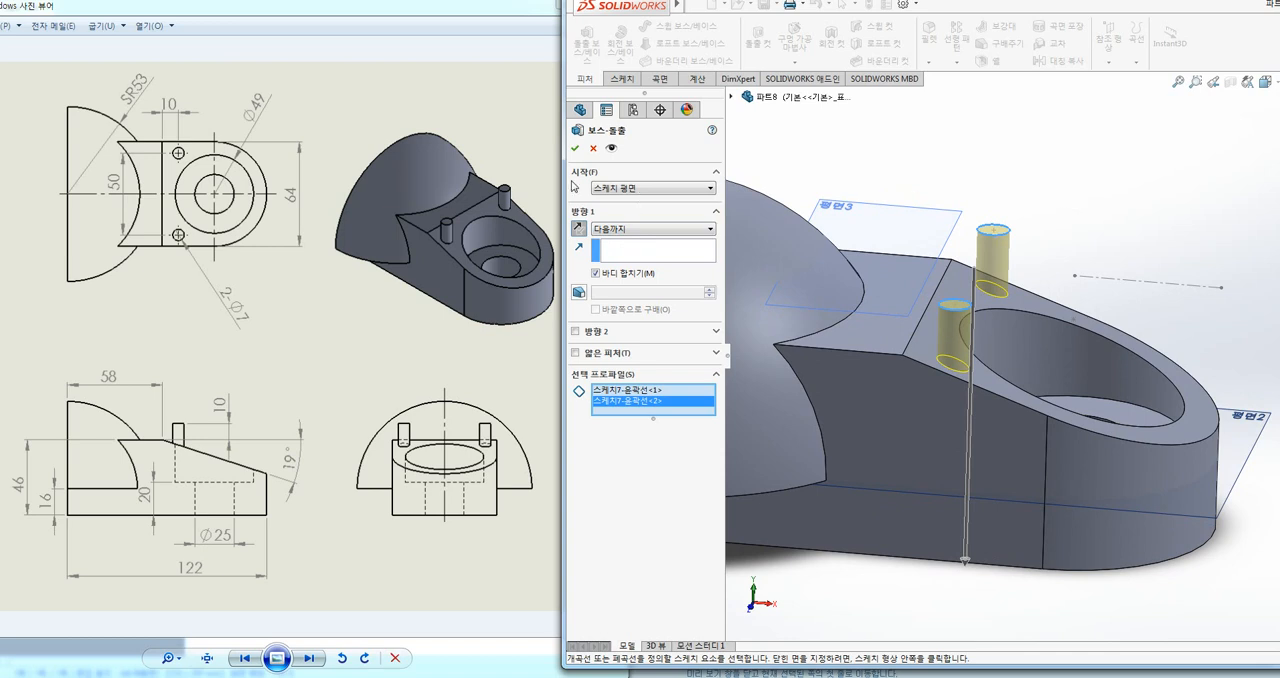
pyautogui.click(575, 150)
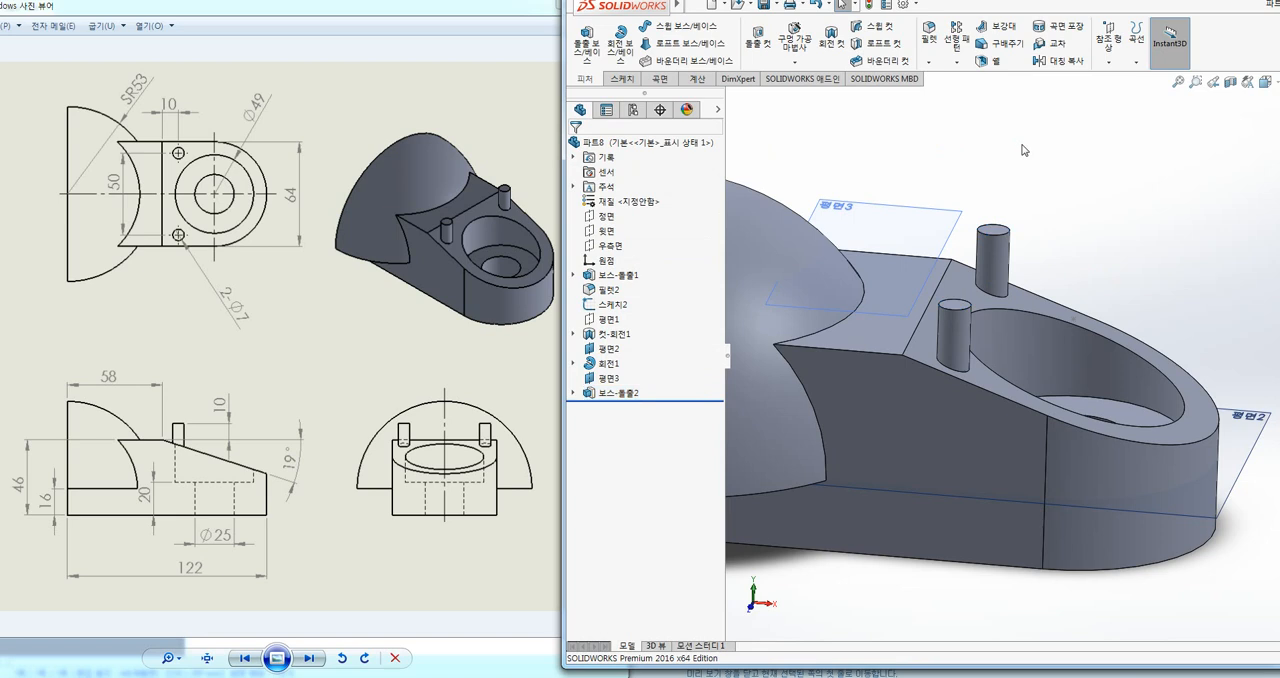
# Step: Hide both reference planes 평면3 and 평면2 and show the whole part in isometric view
pyautogui.hotkey('ctrl', '7')
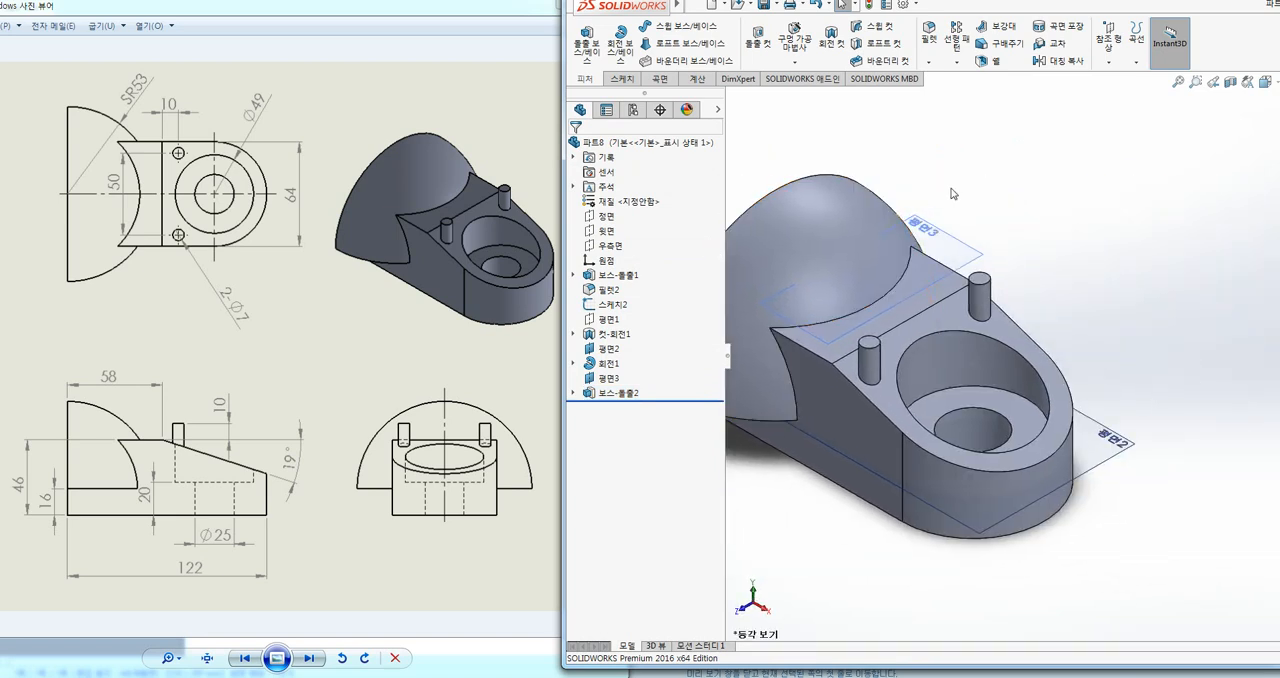
pyautogui.rightClick(965, 243)
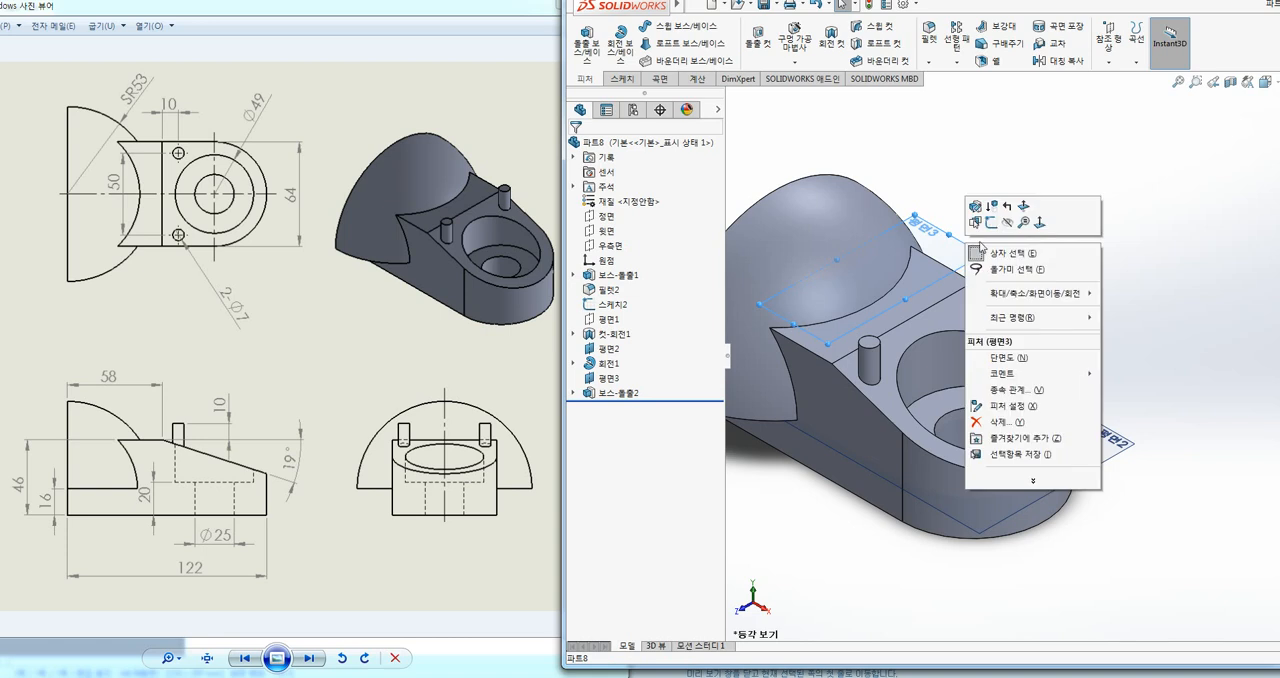
pyautogui.click(1008, 222)
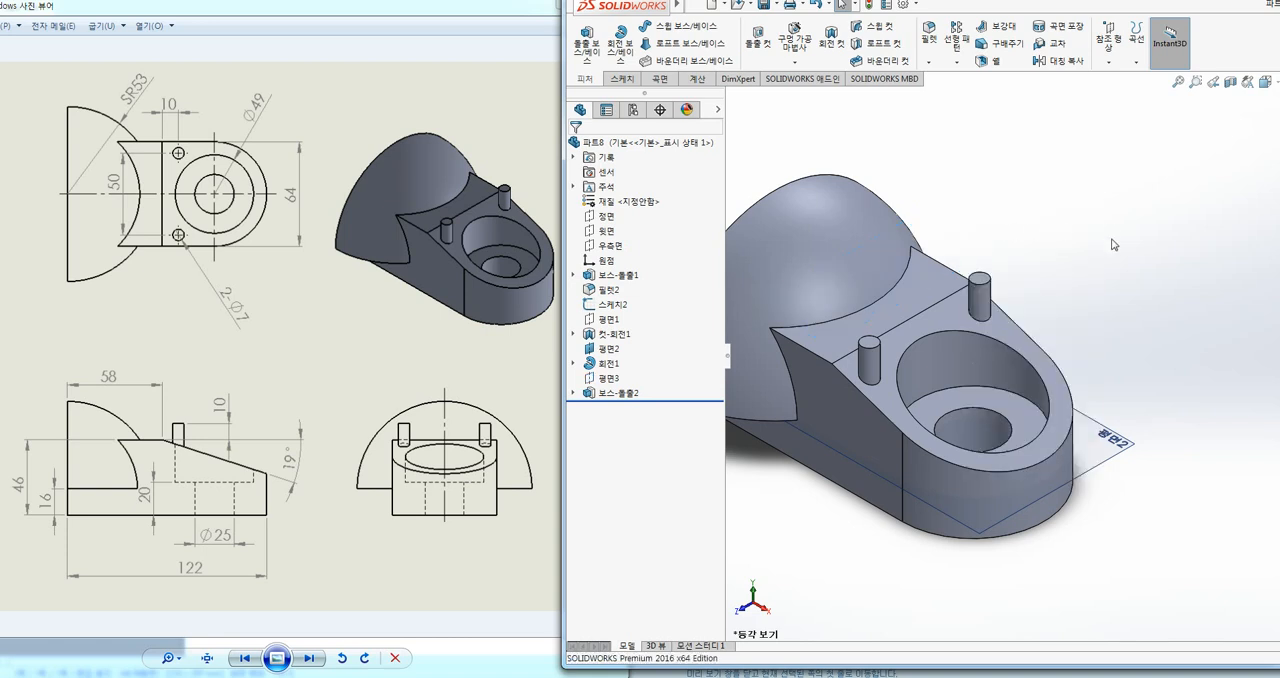
pyautogui.rightClick(1131, 441)
pyautogui.click(1168, 418)
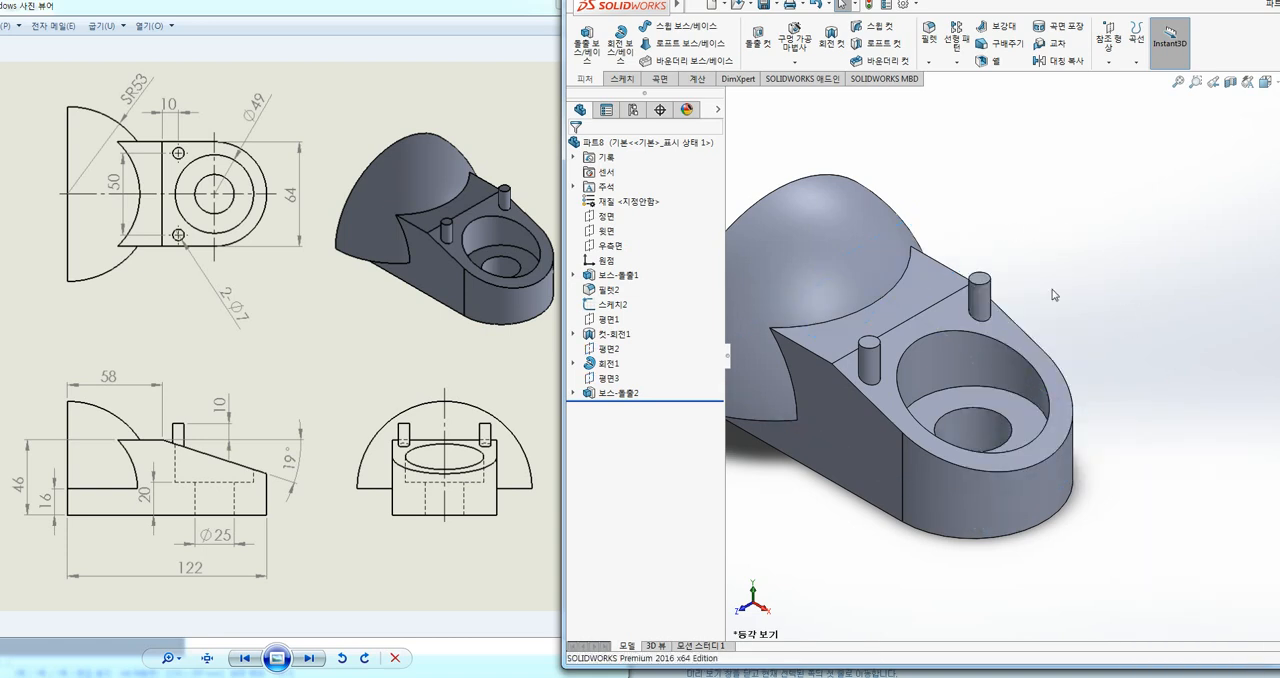
pyautogui.press('f')
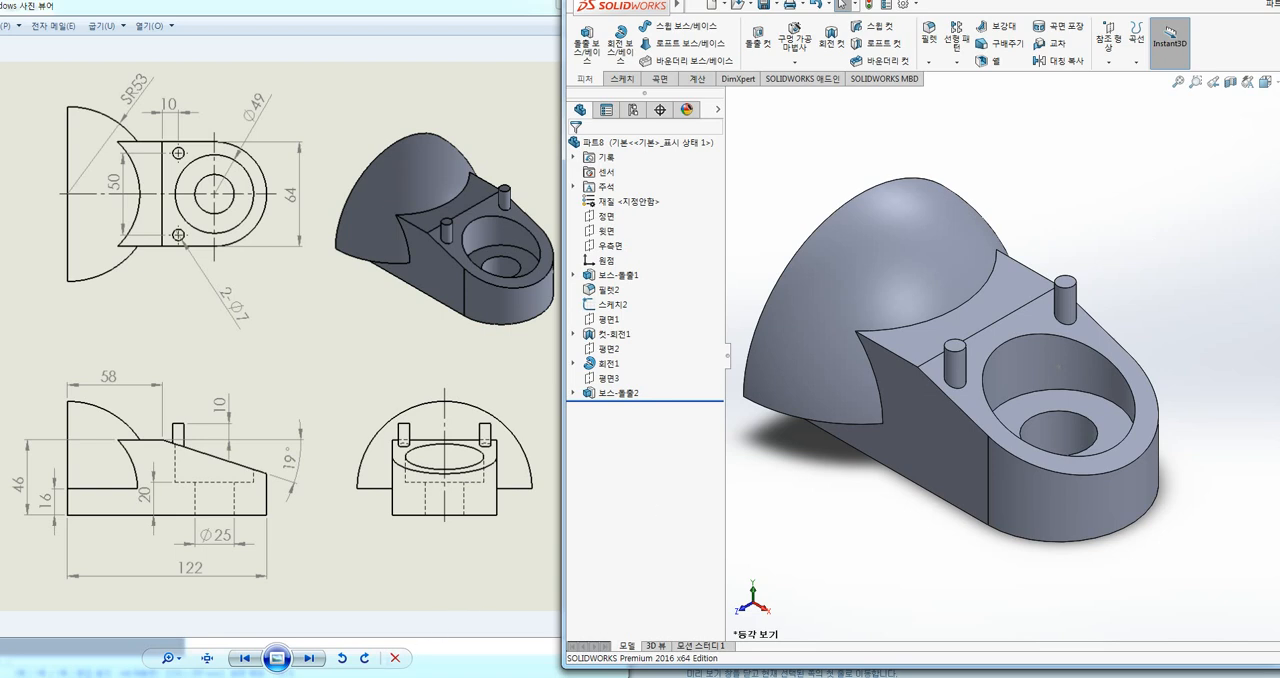
# Step: Switch to the Hangul document 매운탕에 공부방 블로그.hwp
pyautogui.moveTo(347, 677)
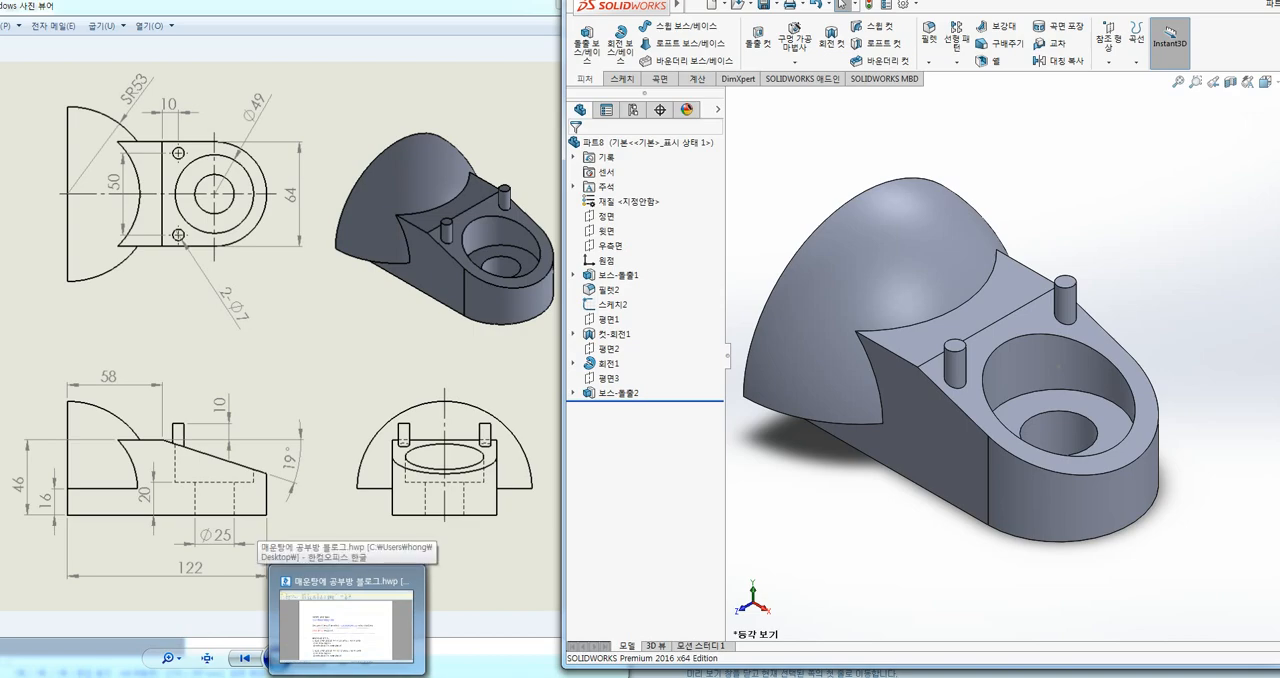
pyautogui.click(346, 625)
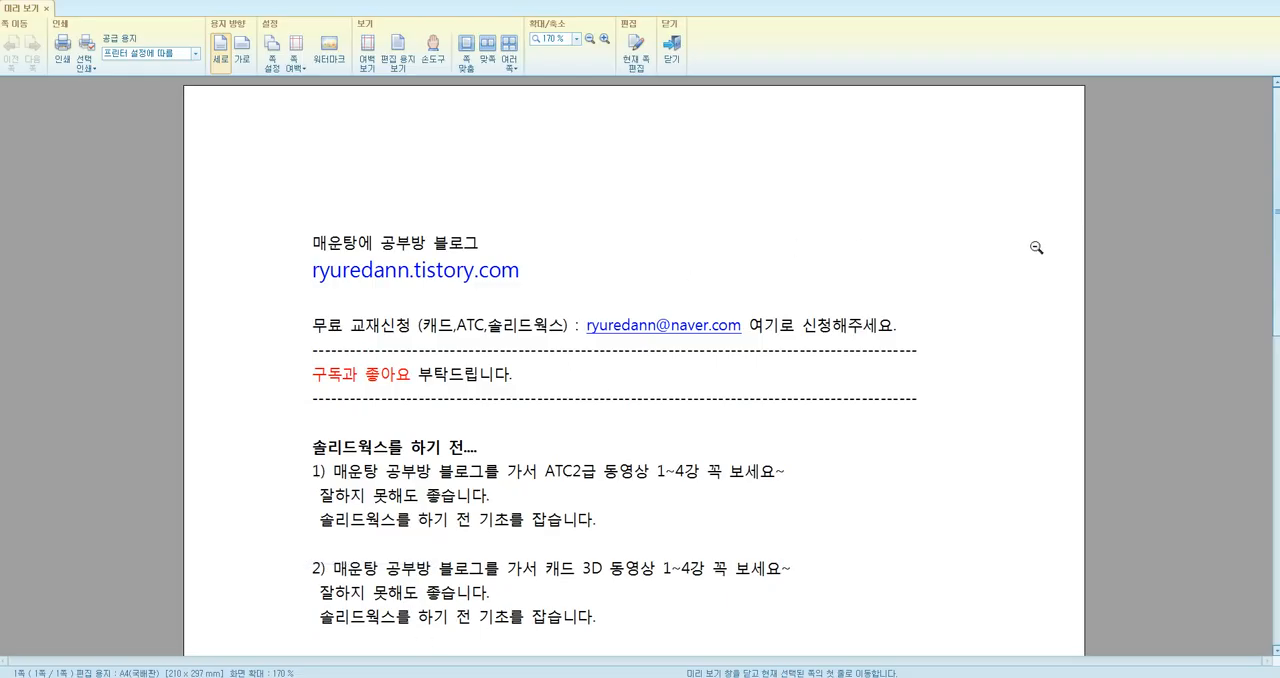